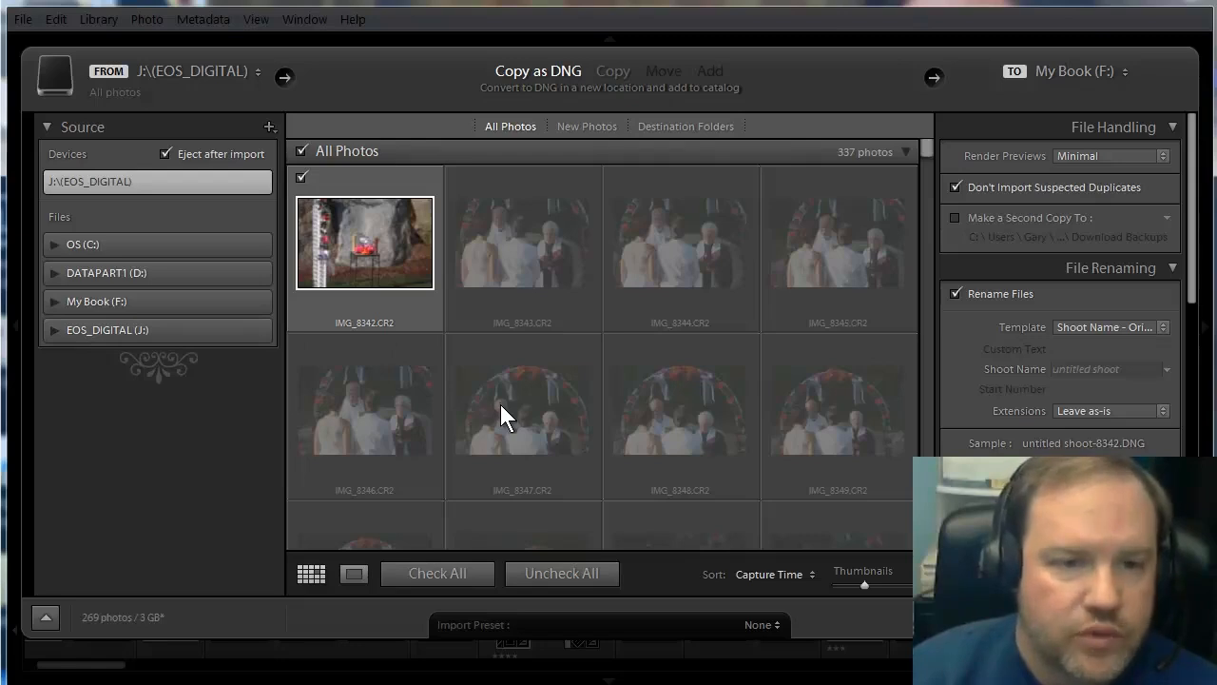
Exclude IMG_8342, IMG_8380 and IMG_8381 from the photos marked for import.
left_click(300, 178)
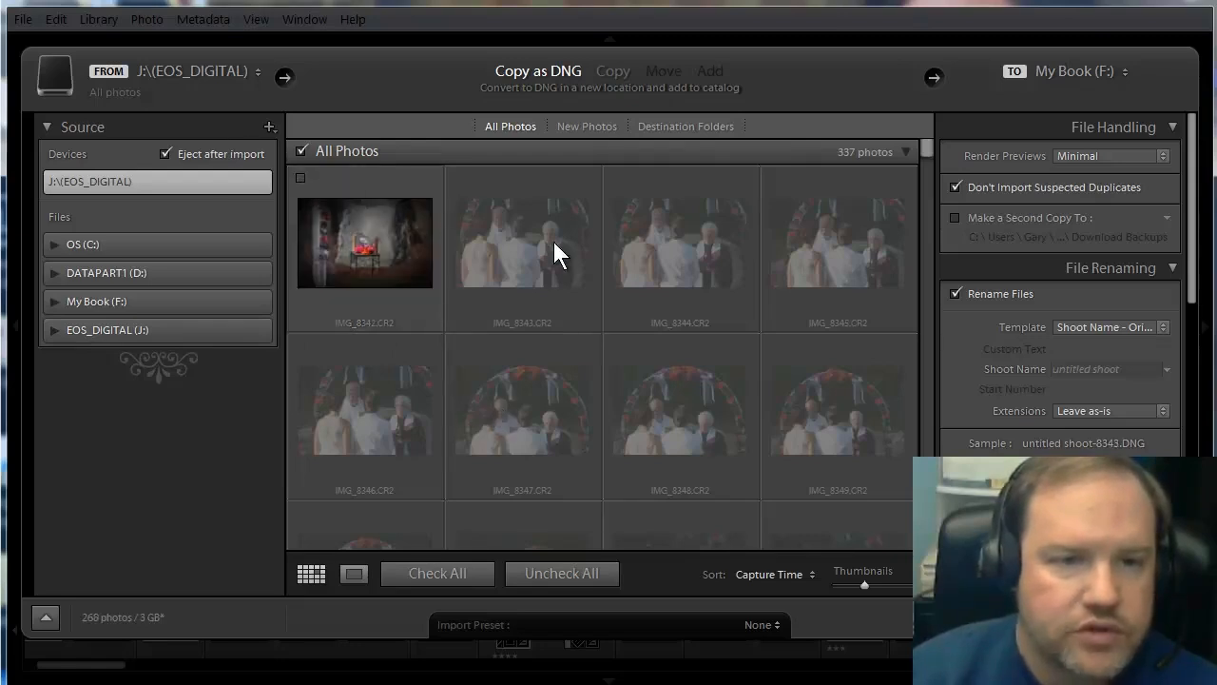
scroll(525, 327, "down", 2)
scroll(527, 328, "down", 8)
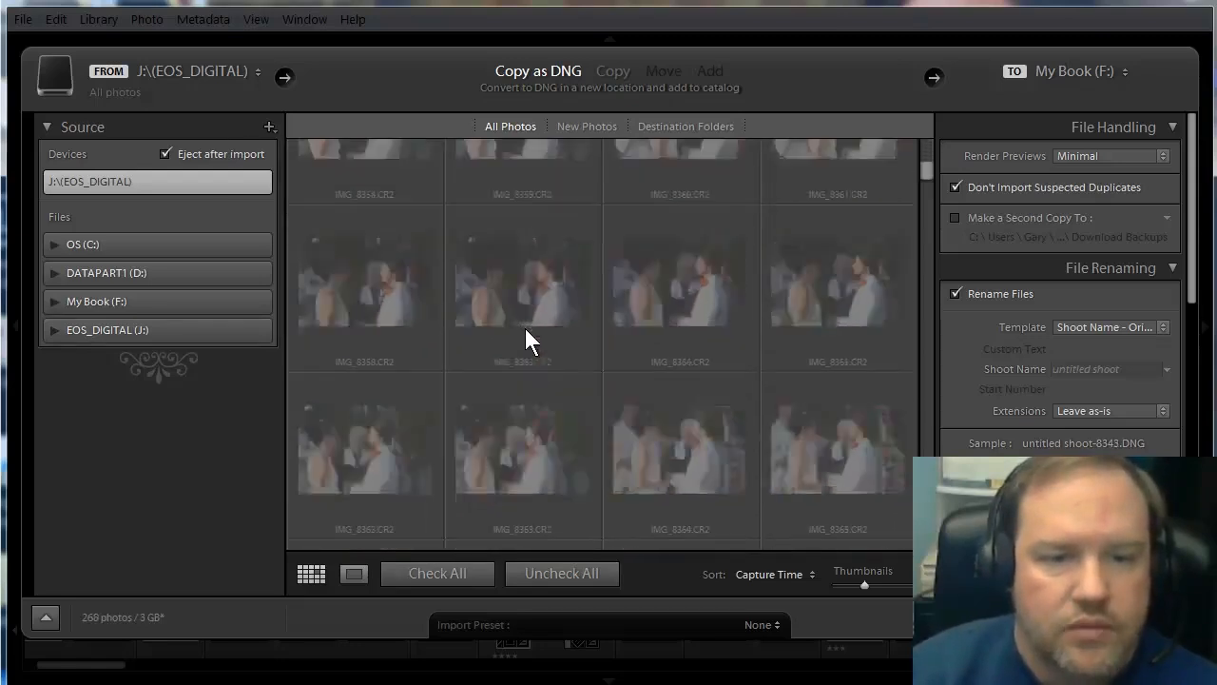
left_click(617, 222)
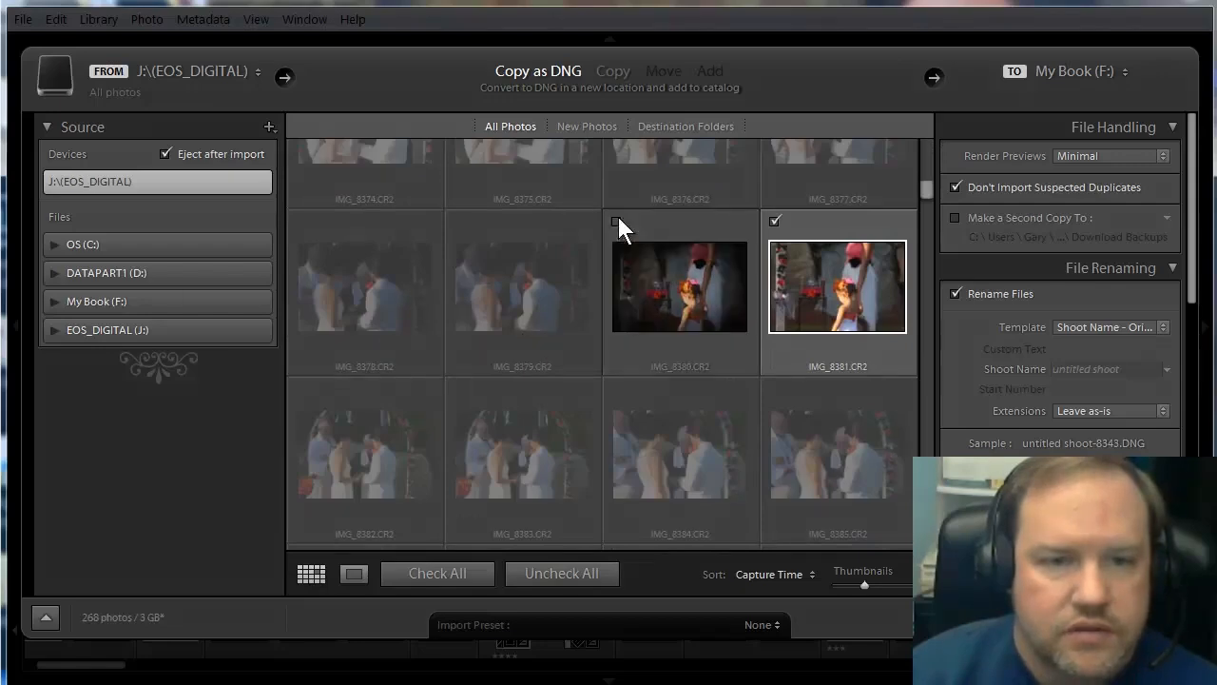
left_click(774, 221)
scroll(569, 294, "down", 3)
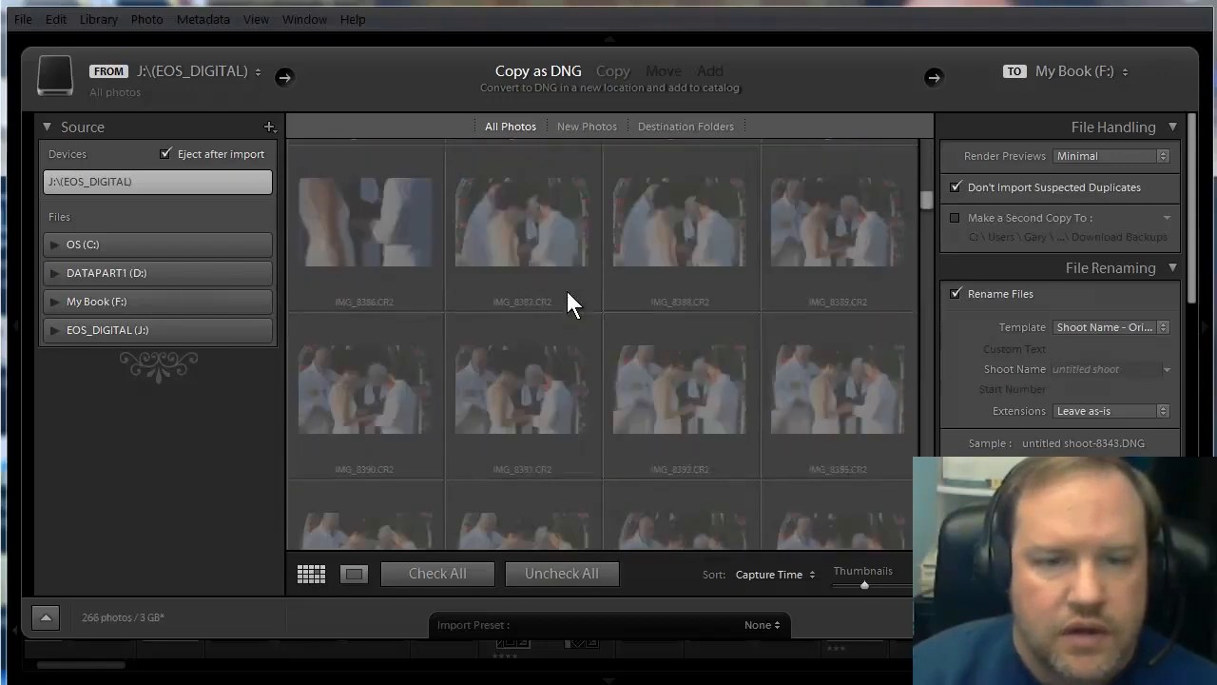
scroll(563, 302, "down", 5)
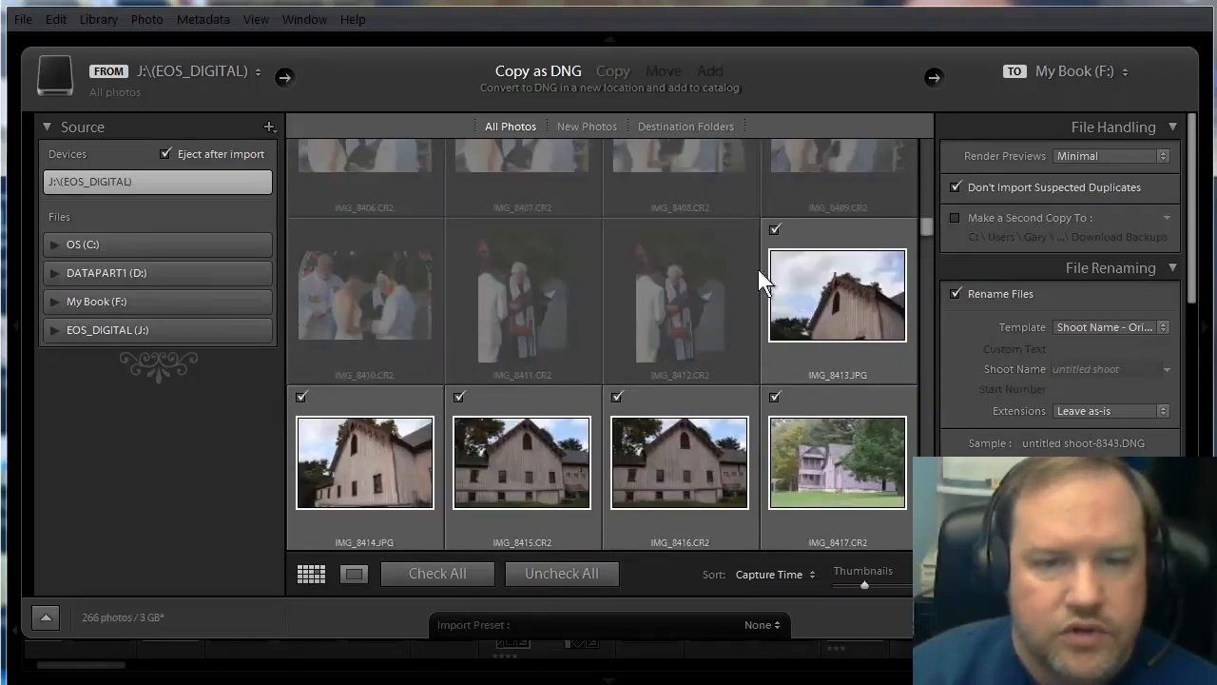
scroll(676, 451, "down", 3)
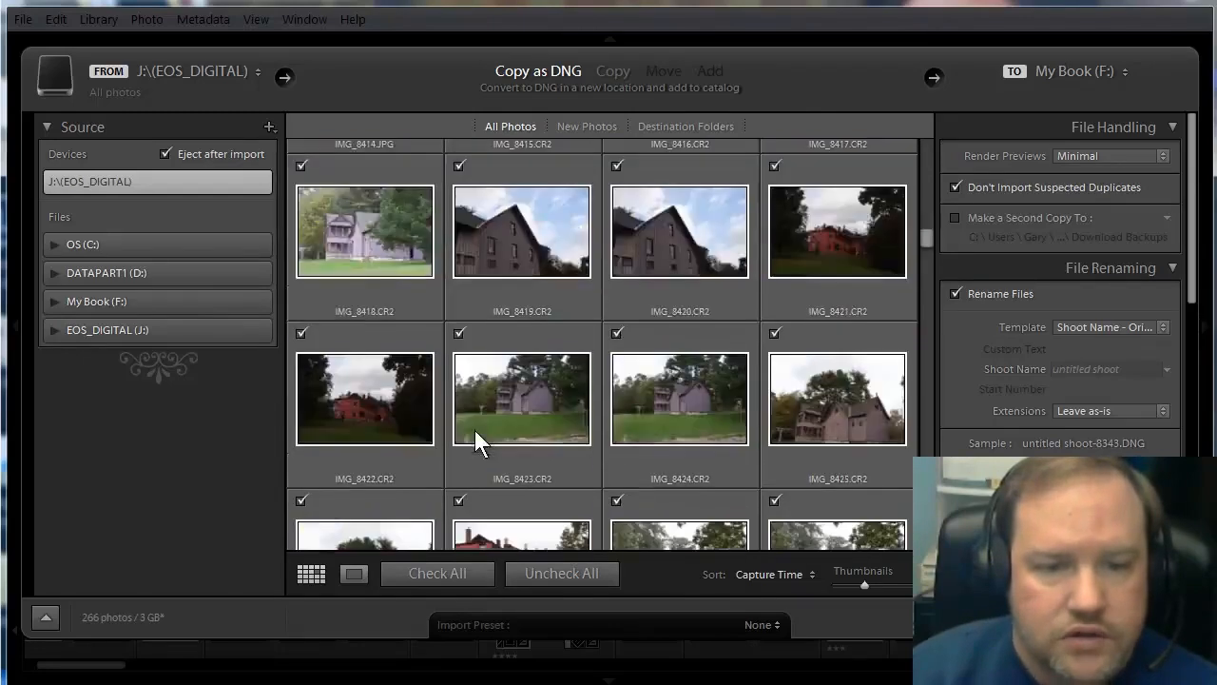
scroll(475, 429, "down", 6)
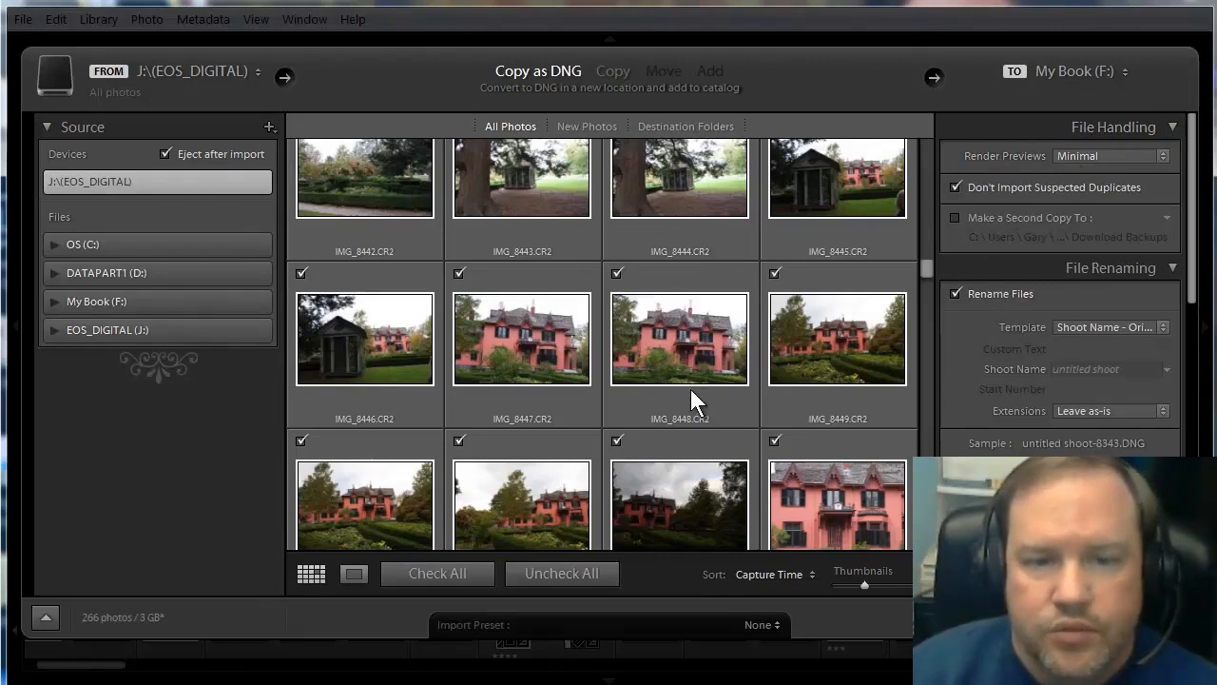
left_click(1162, 156)
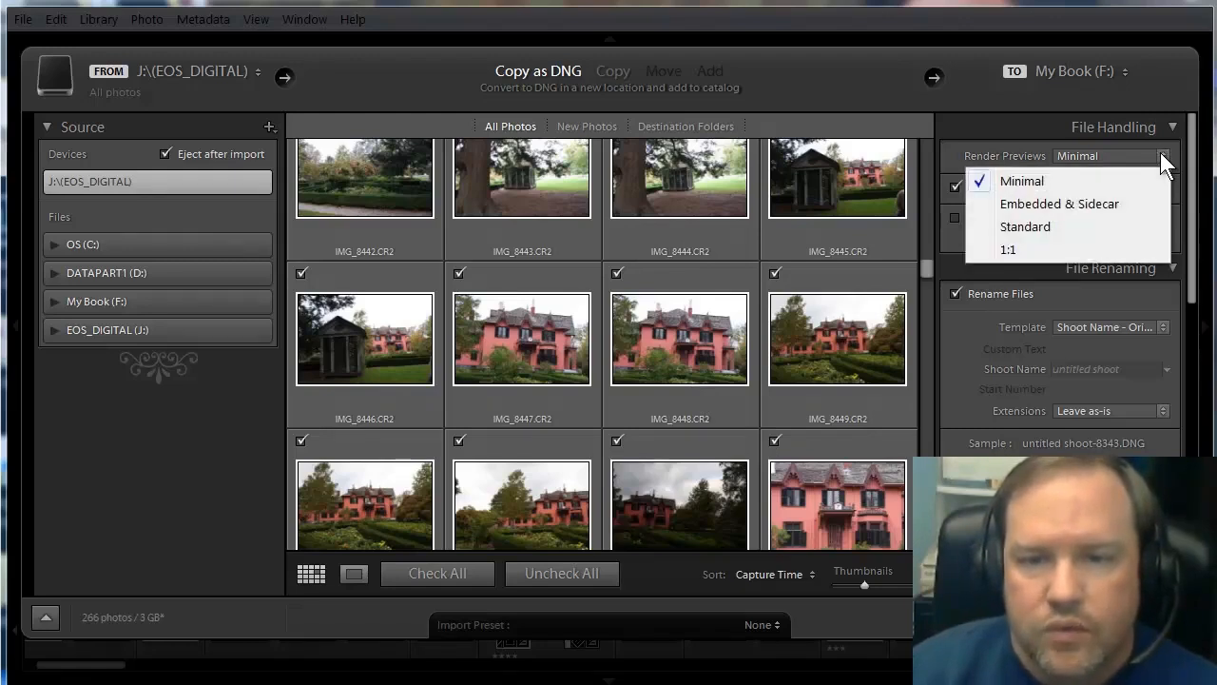
left_click(1162, 156)
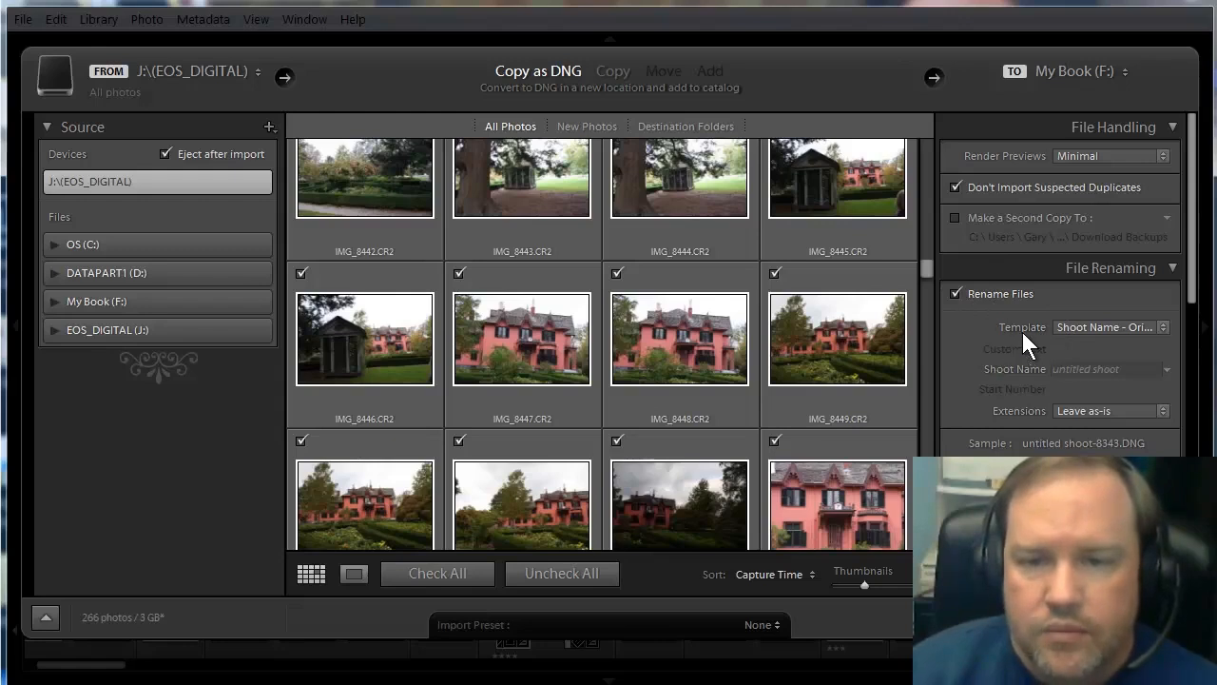
left_click(1163, 328)
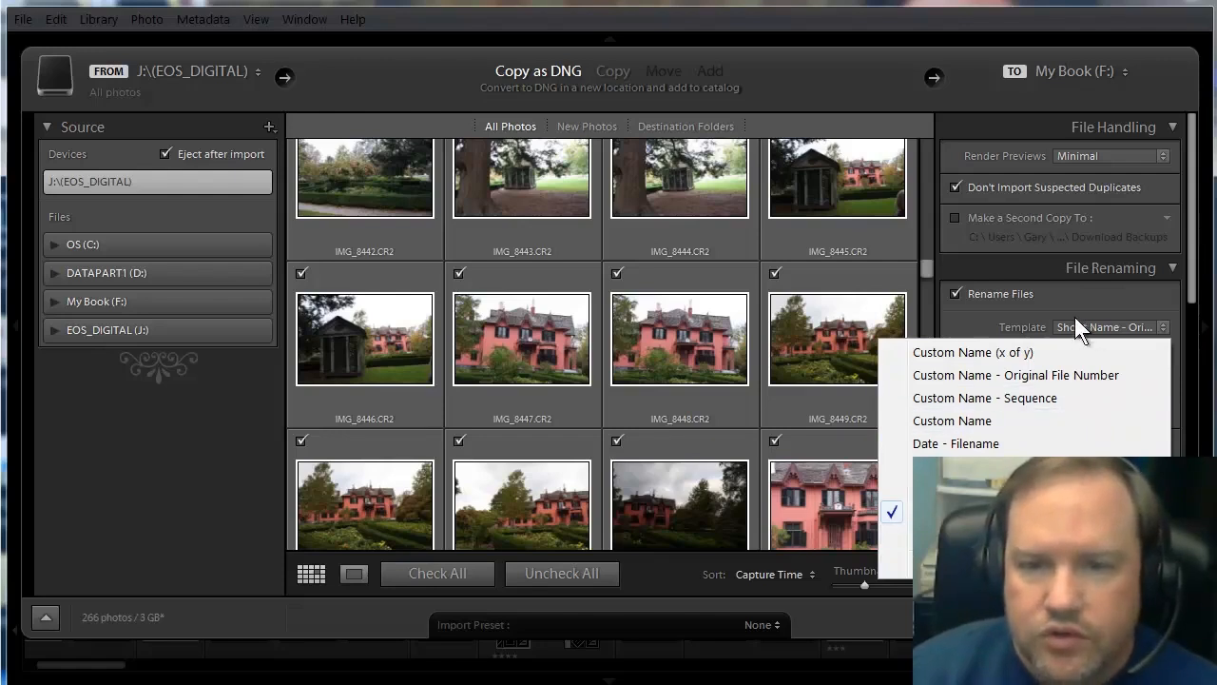
left_click(1029, 324)
Set the shoot name for the renamed files to "Rt 169".
left_click(1075, 369)
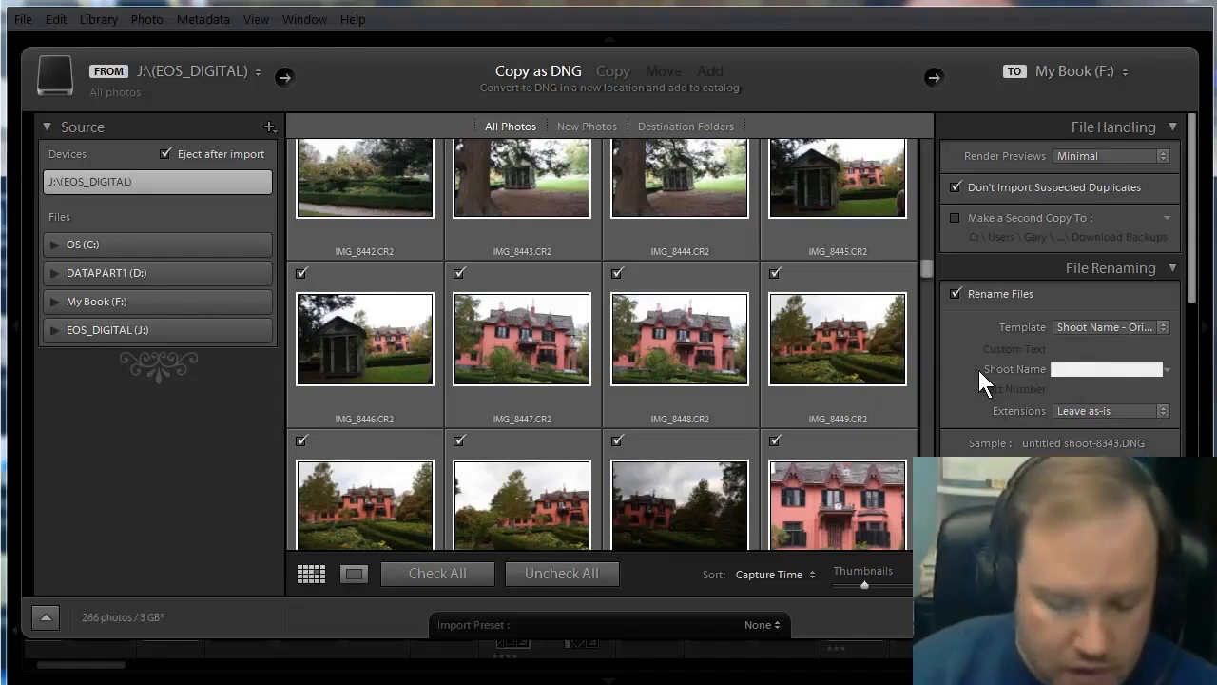
type("Rt")
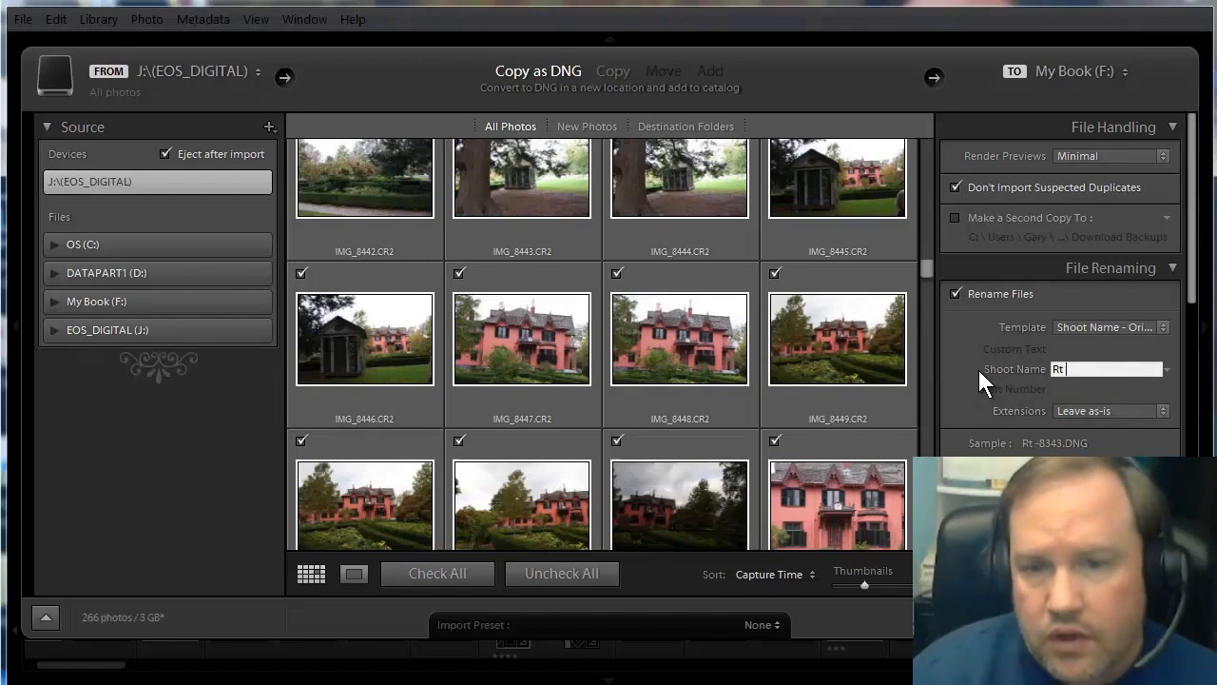
type(" 169")
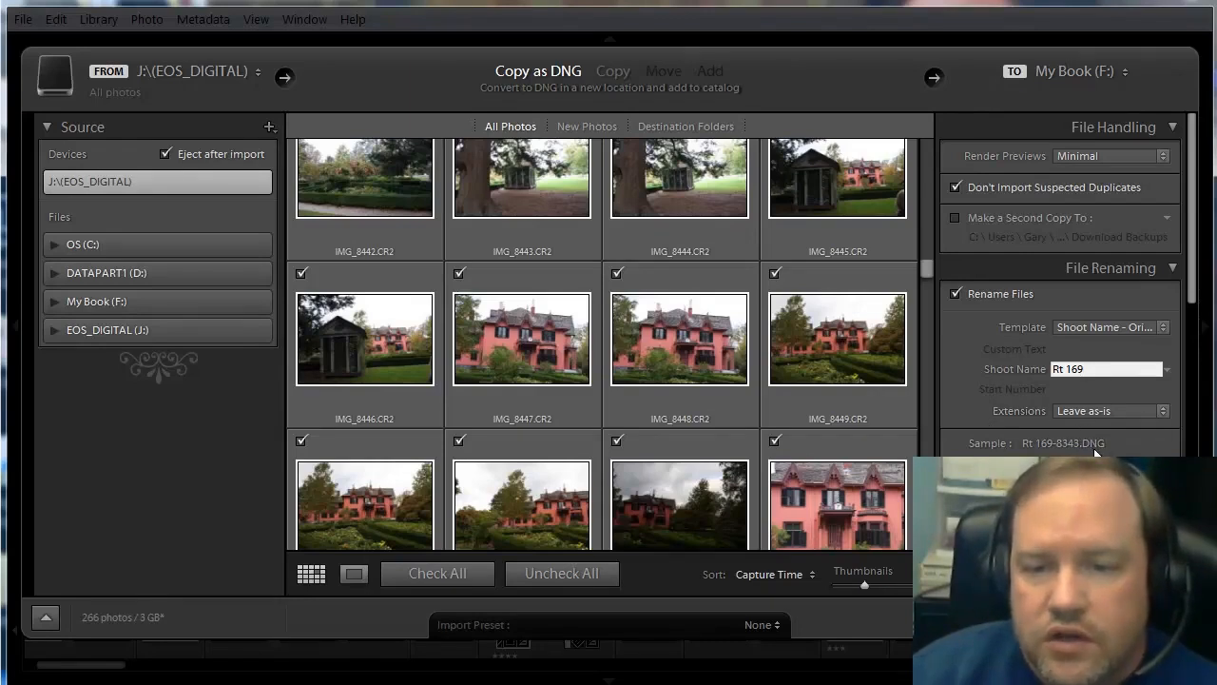
Enter the import keywords "route 169, house, flowers".
scroll(959, 428, "down", 2)
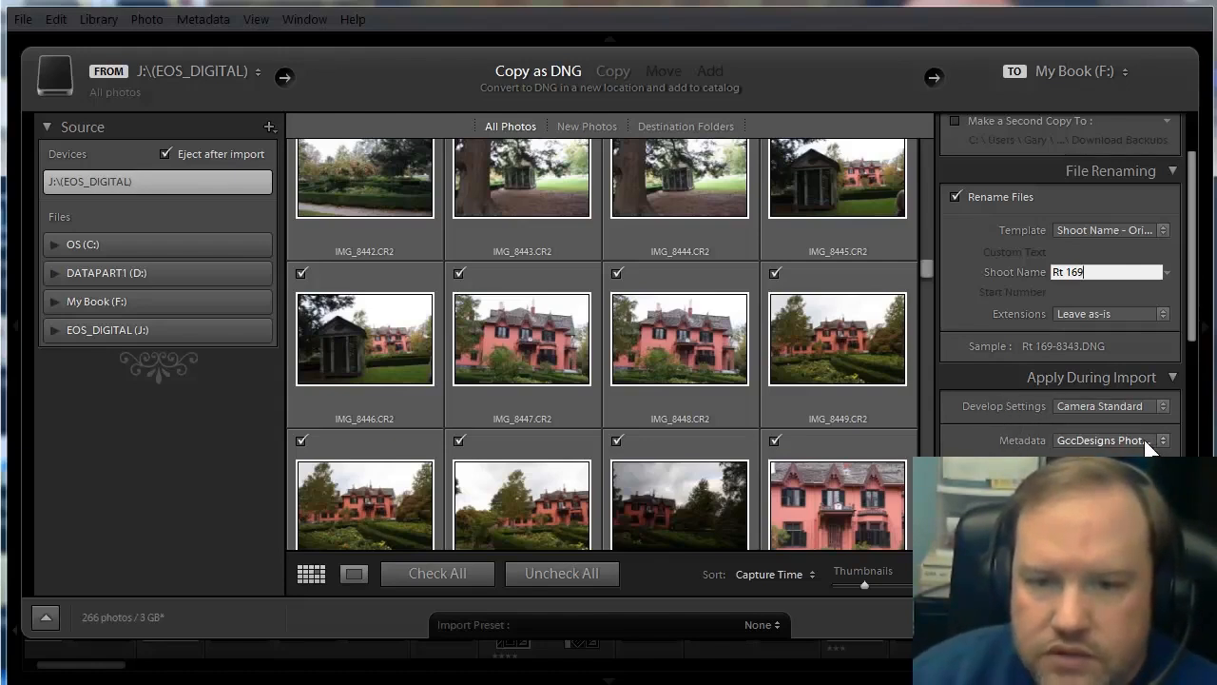
scroll(989, 439, "down", 2)
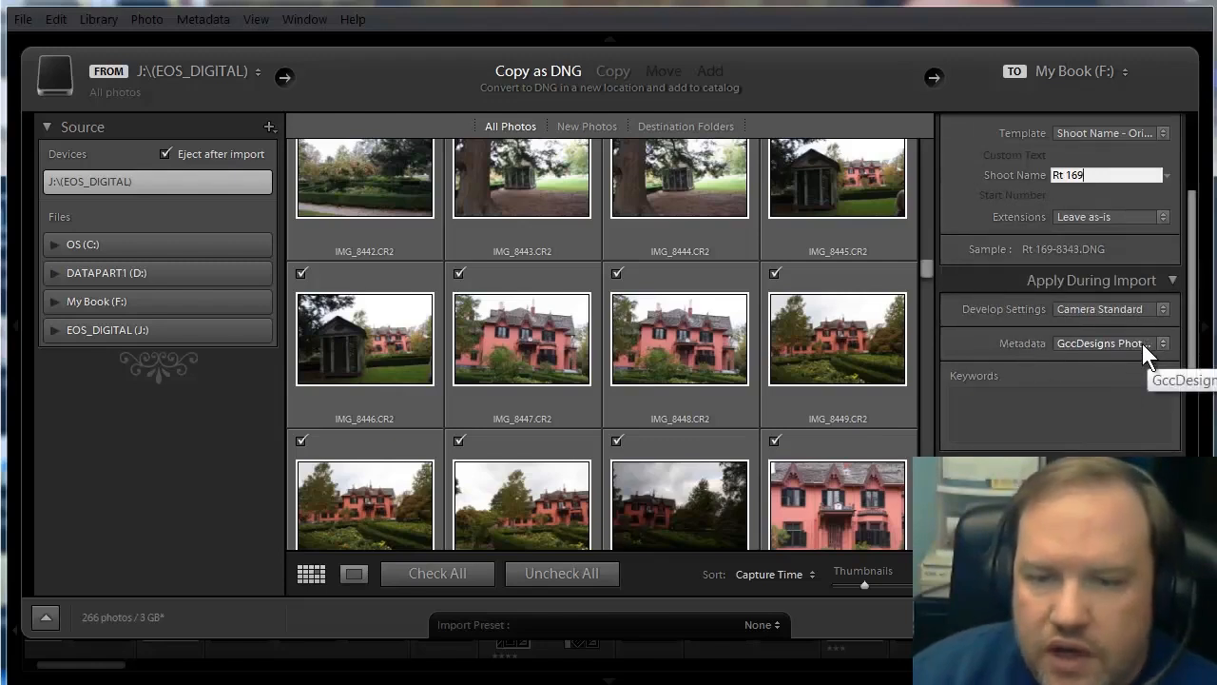
left_click(987, 412)
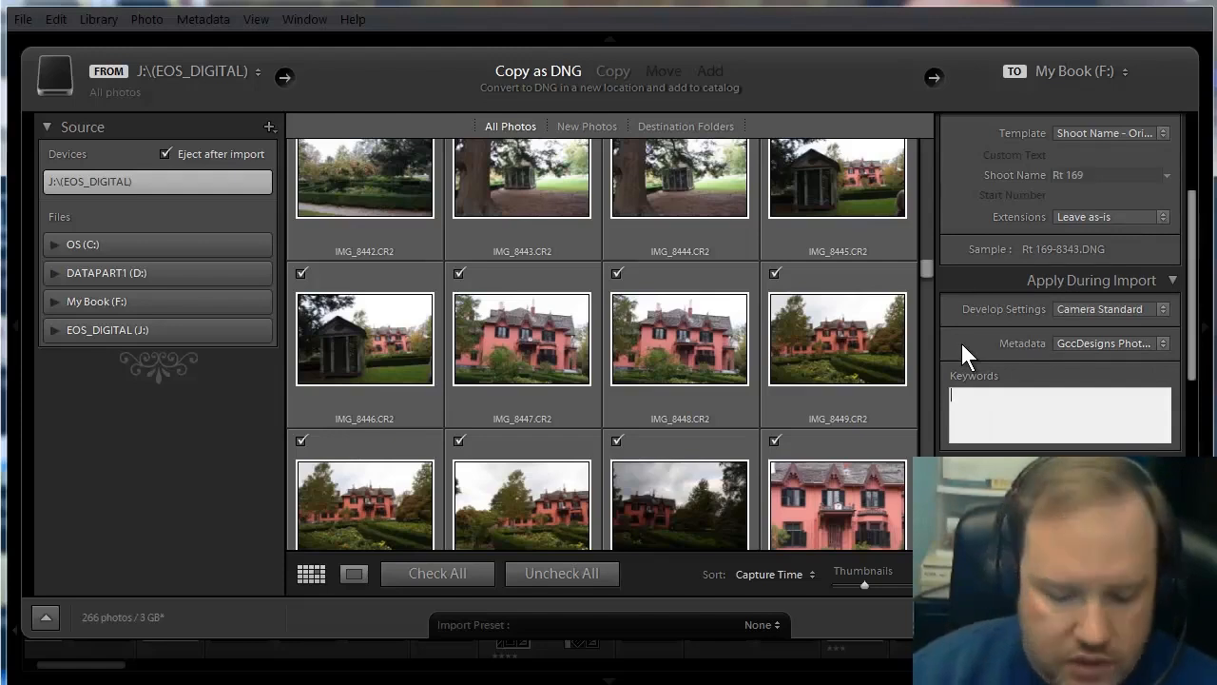
type("rt")
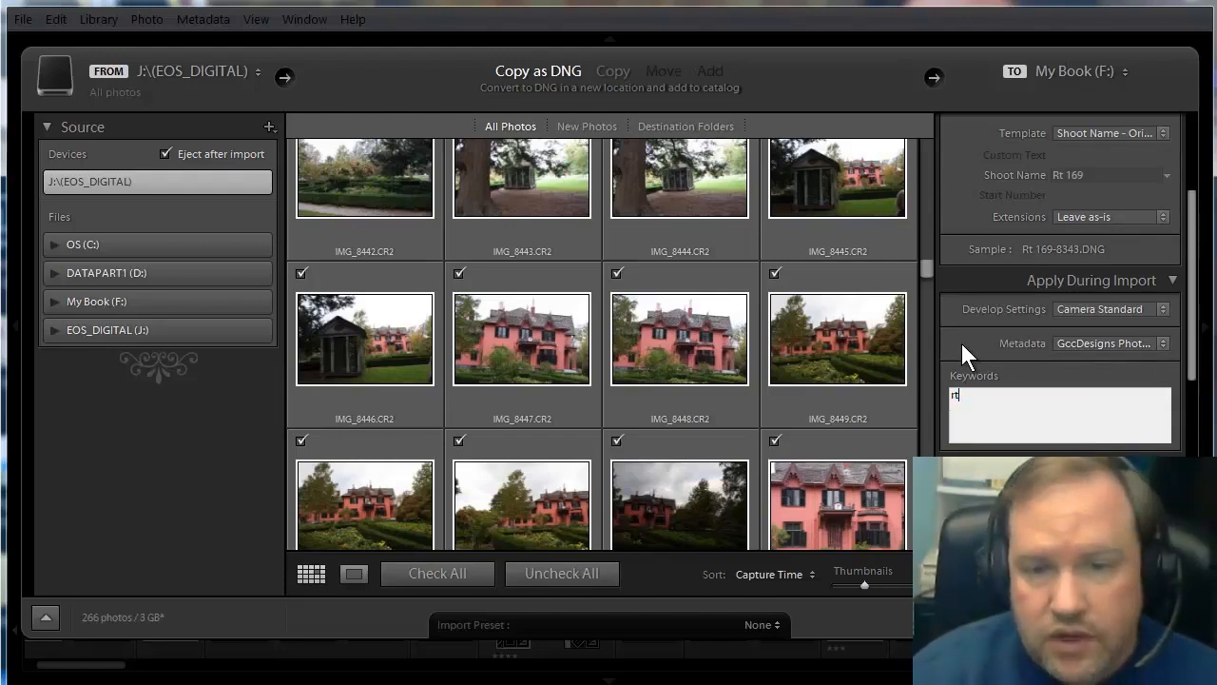
key("BackSpace")
type("oute 169")
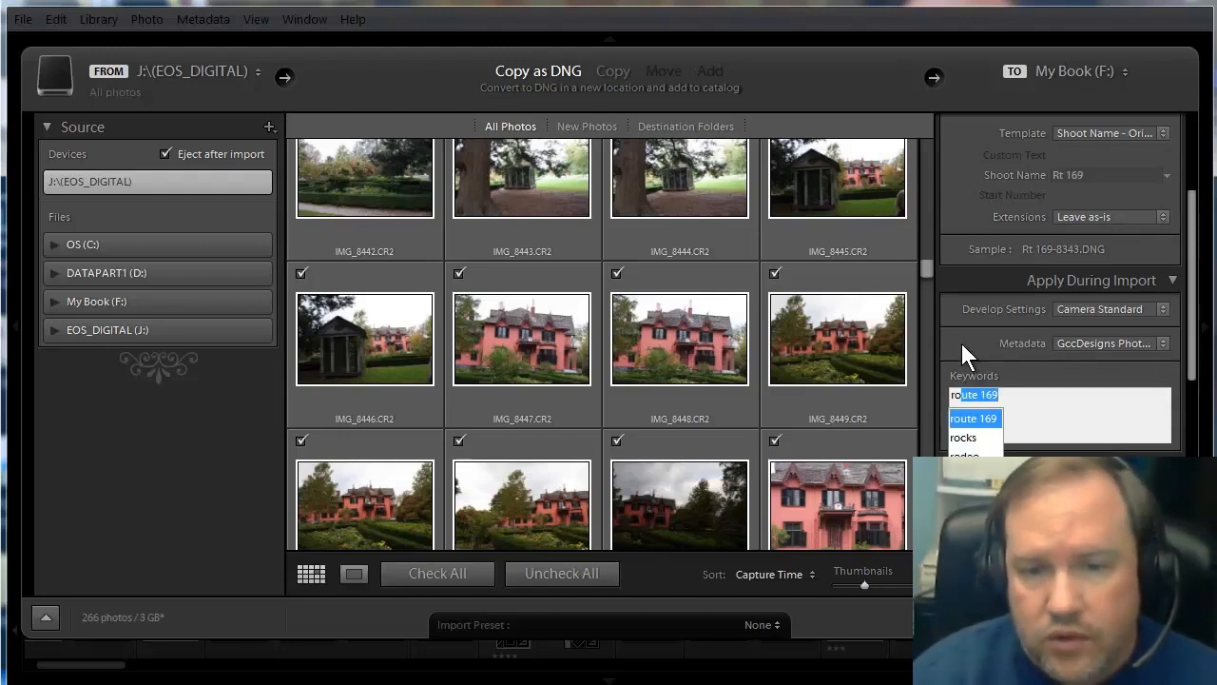
key("Return")
type(", ")
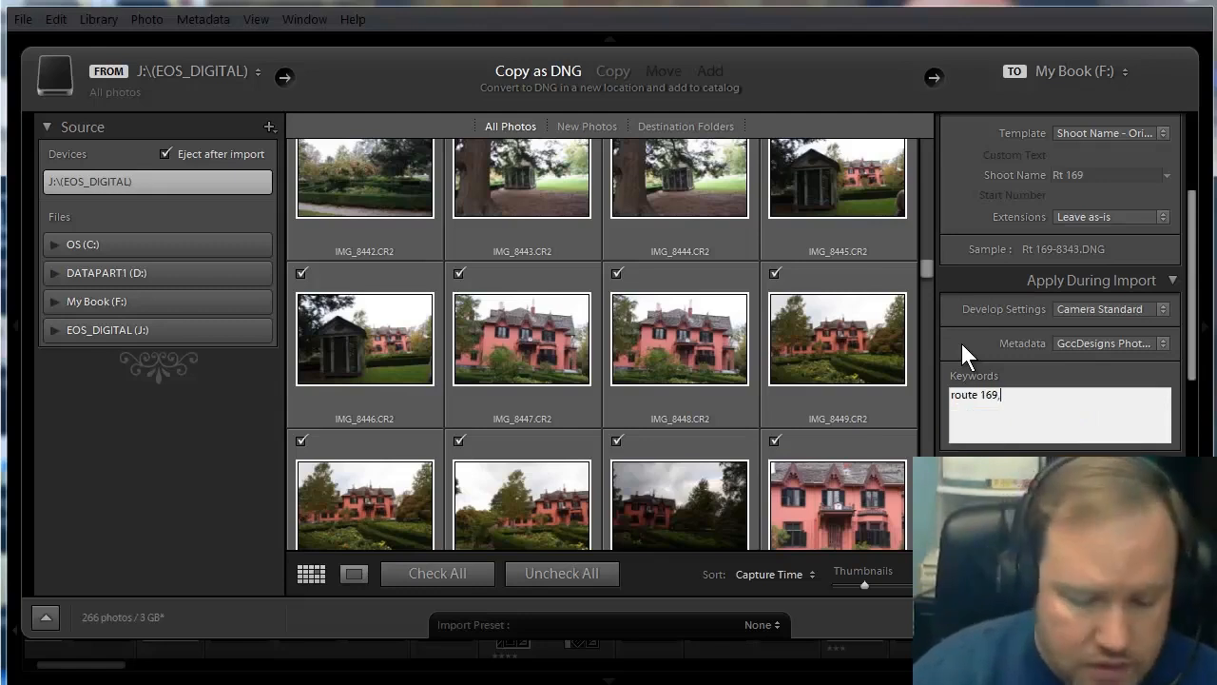
type("house")
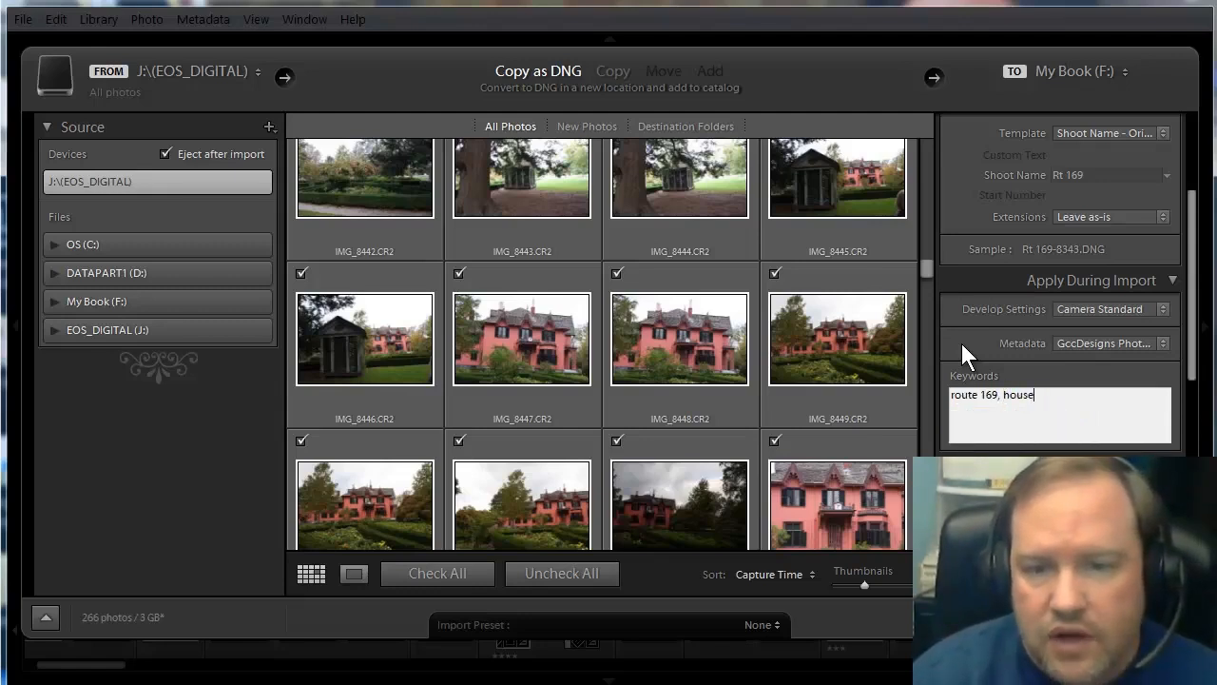
type(", f")
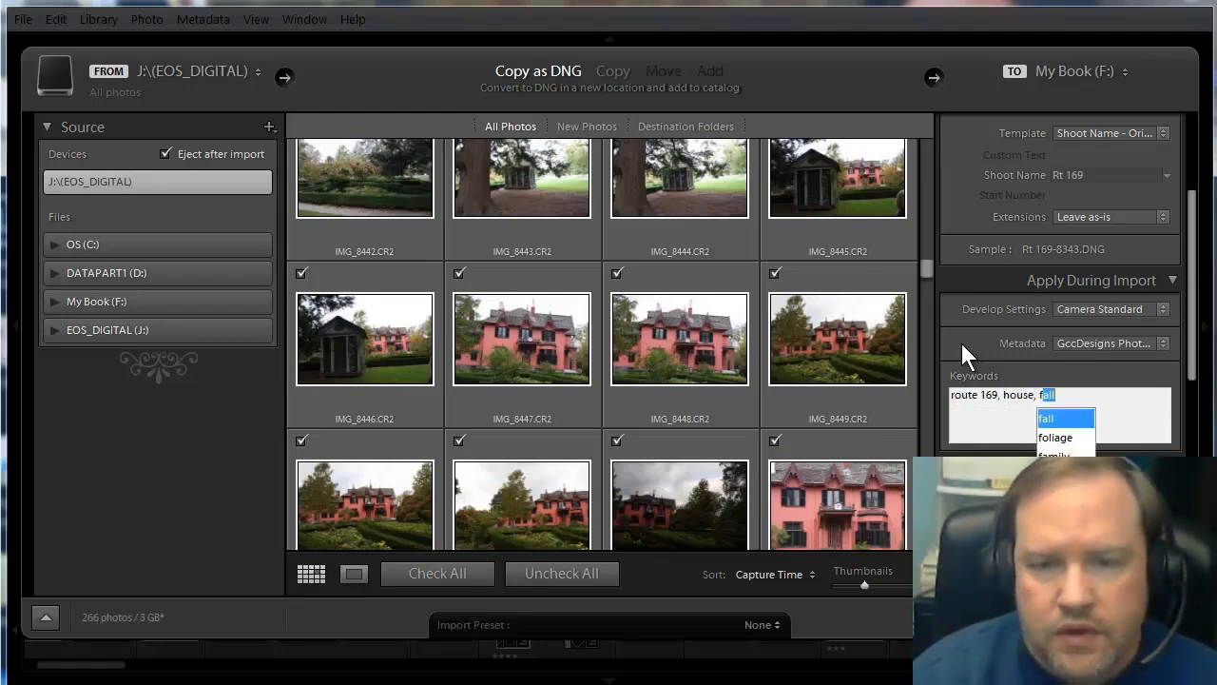
type("lowers")
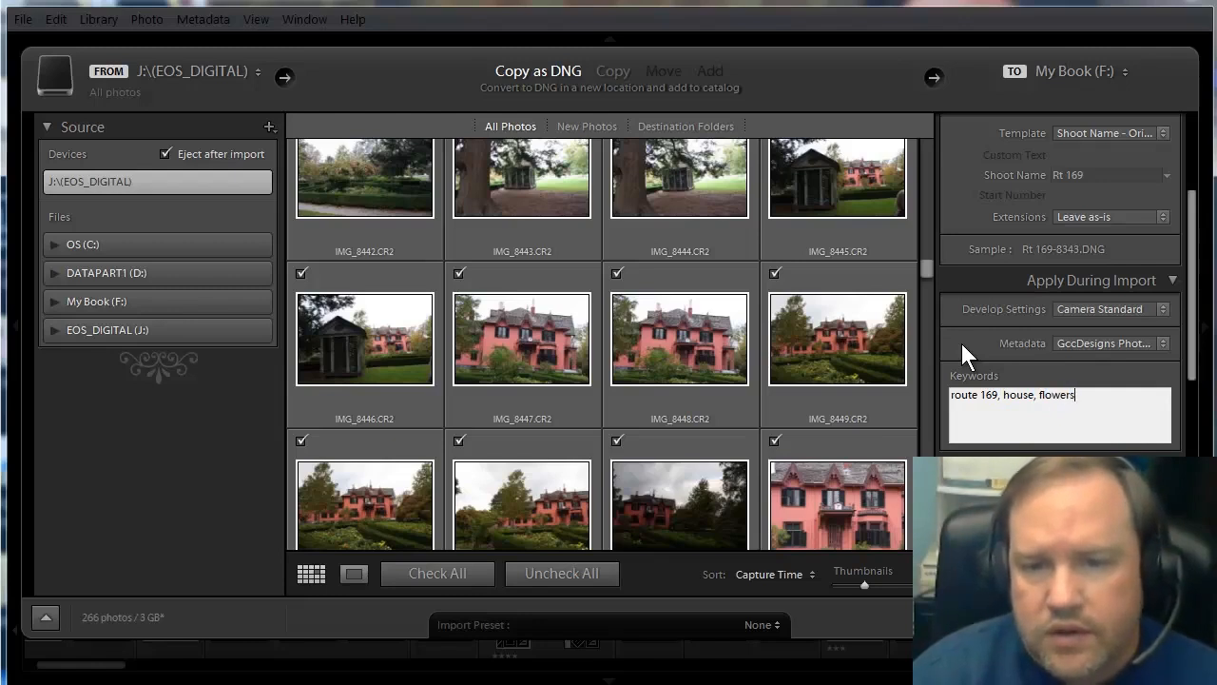
type(",")
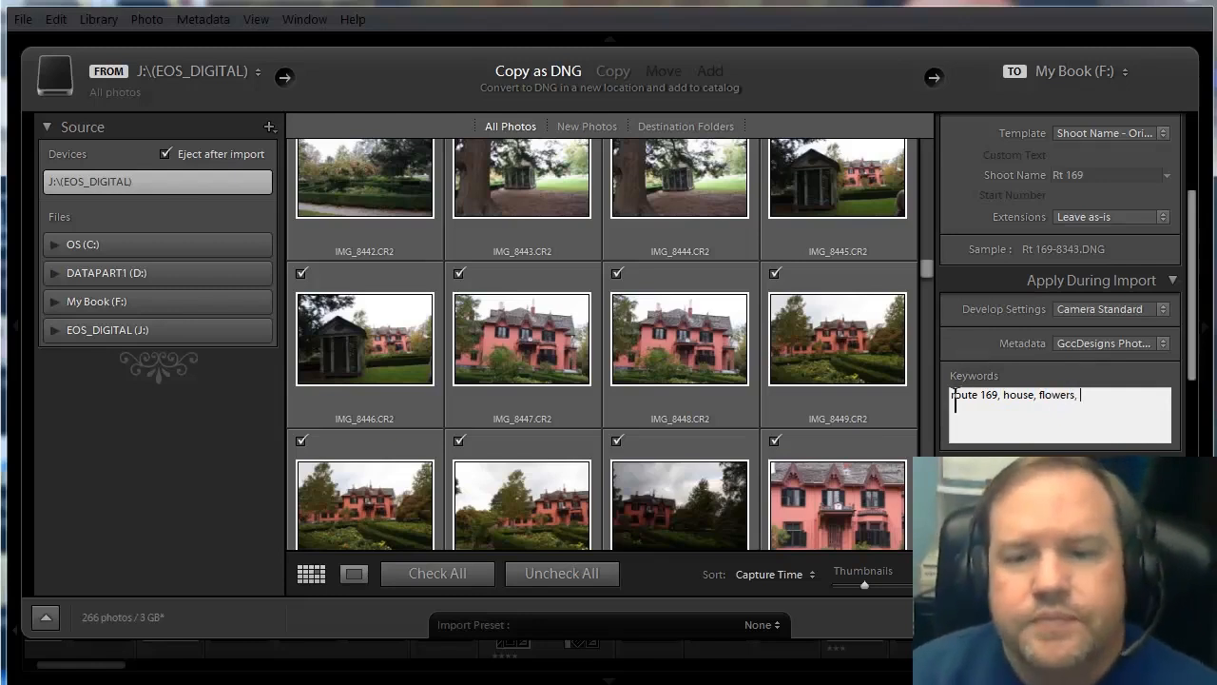
Examine the destination settings, including the subfolder, its organization and the existing folders on My Book (F:).
scroll(966, 440, "down", 2)
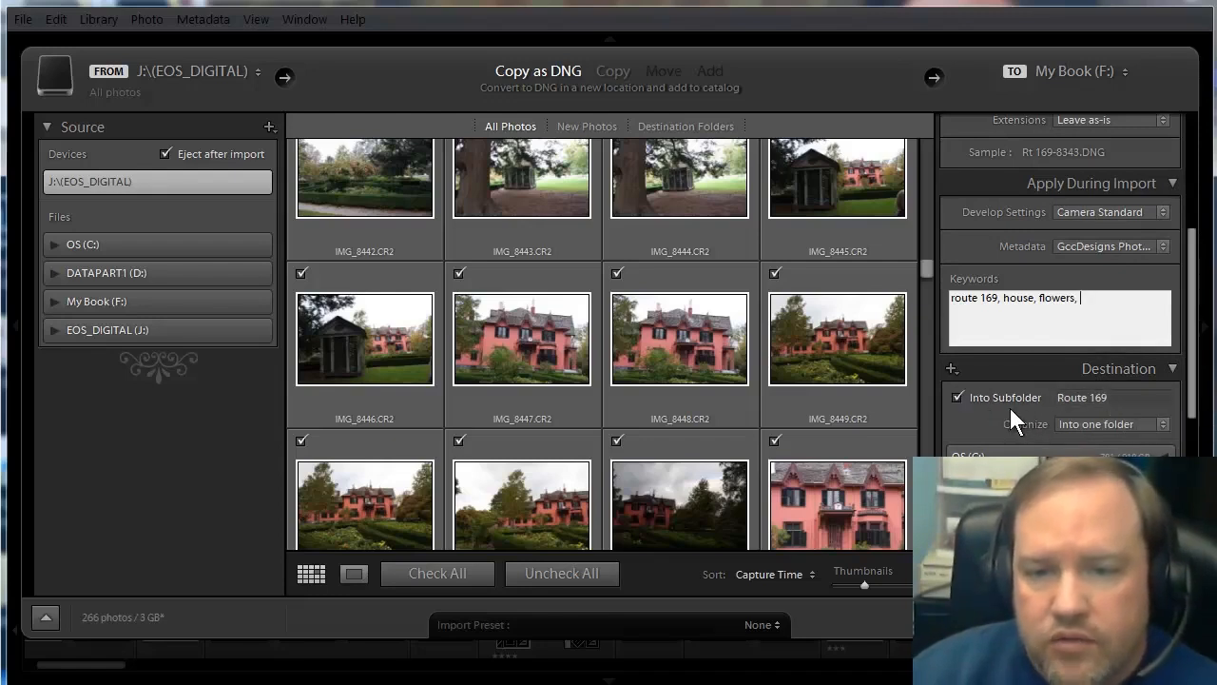
scroll(1010, 411, "down", 2)
scroll(1010, 418, "down", 2)
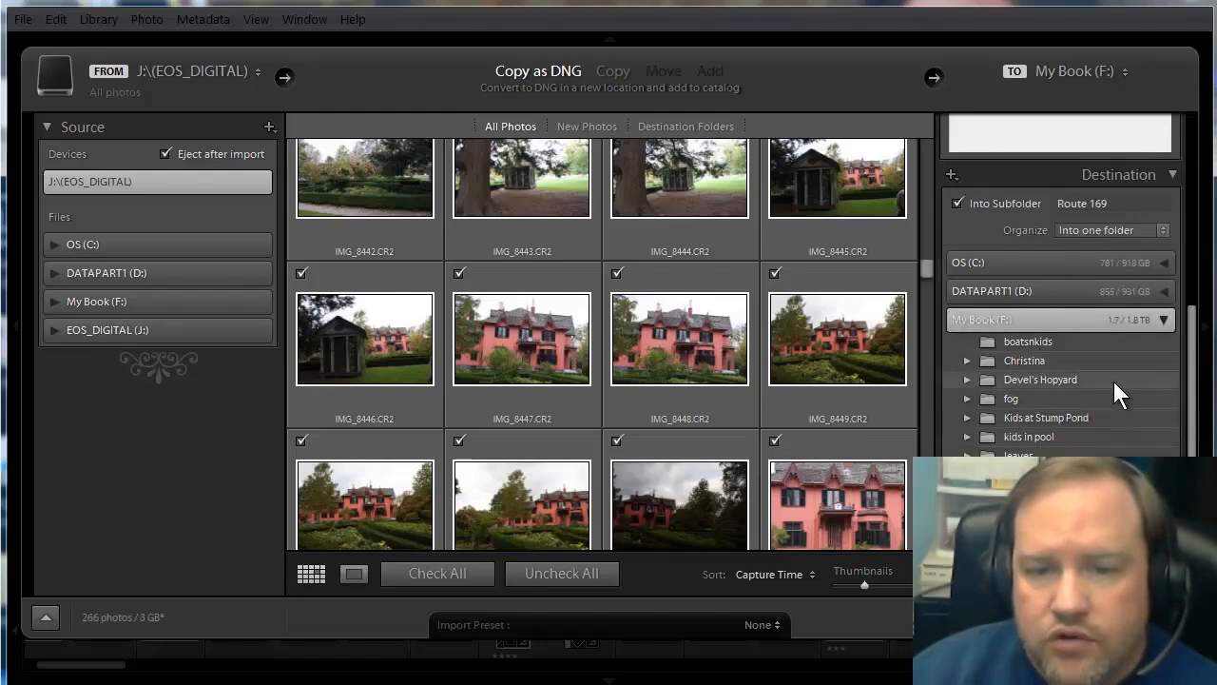
scroll(1113, 381, "down", 4)
scroll(1097, 393, "down", 1)
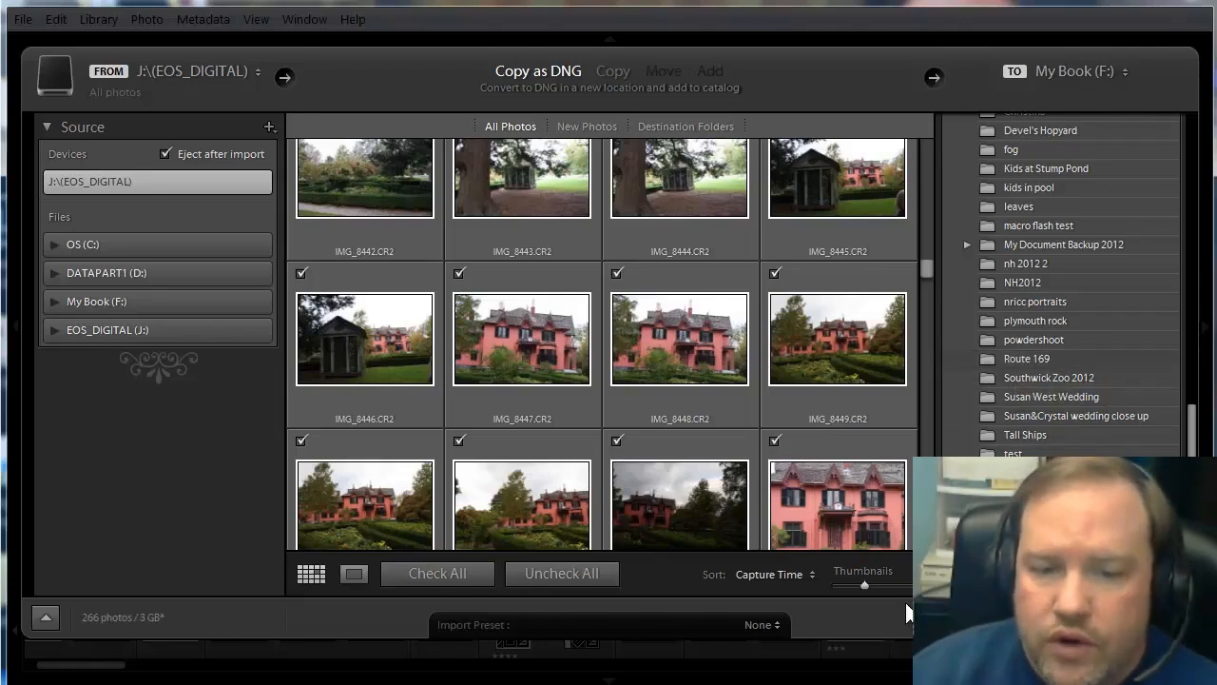
scroll(1010, 427, "up", 5)
scroll(1010, 427, "up", 3)
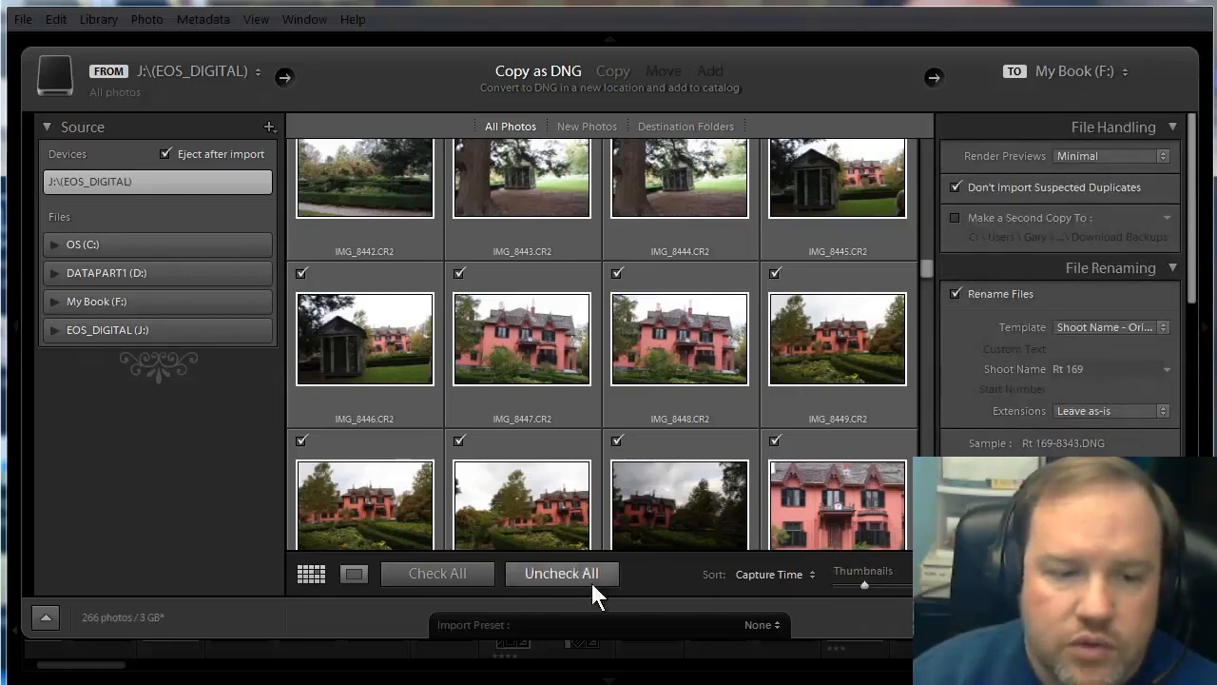
Apply the F Drive import preset and set the shoot name to "route 169".
left_click(761, 625)
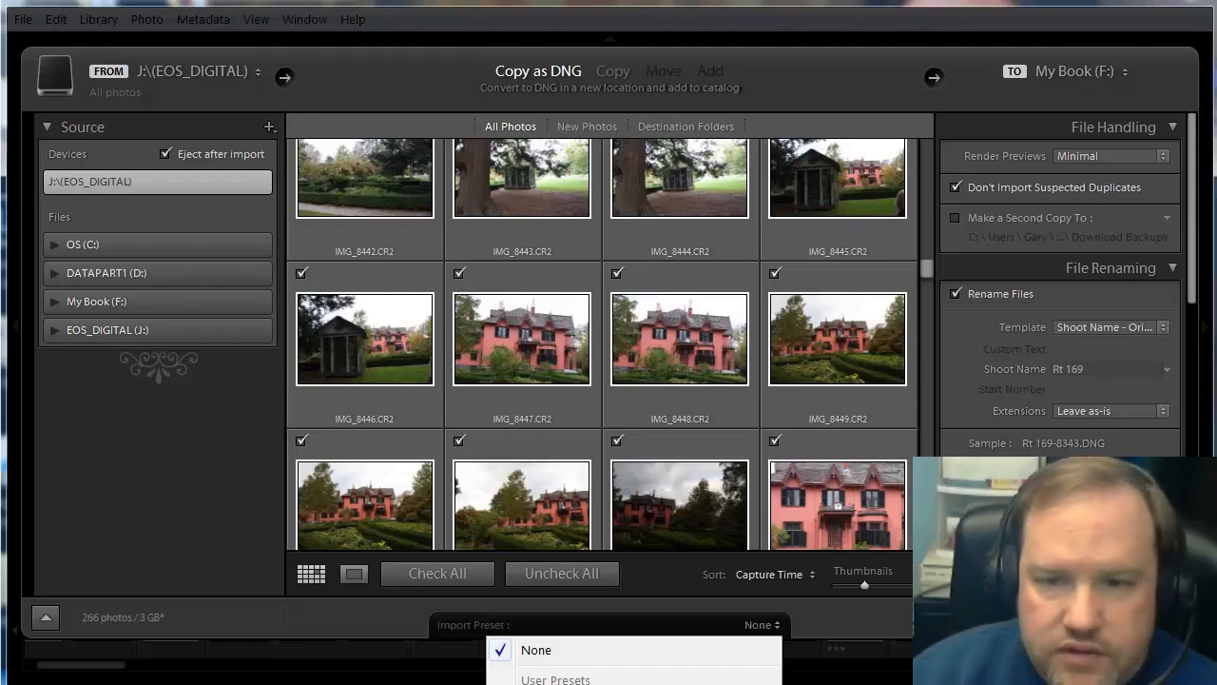
left_click(666, 684)
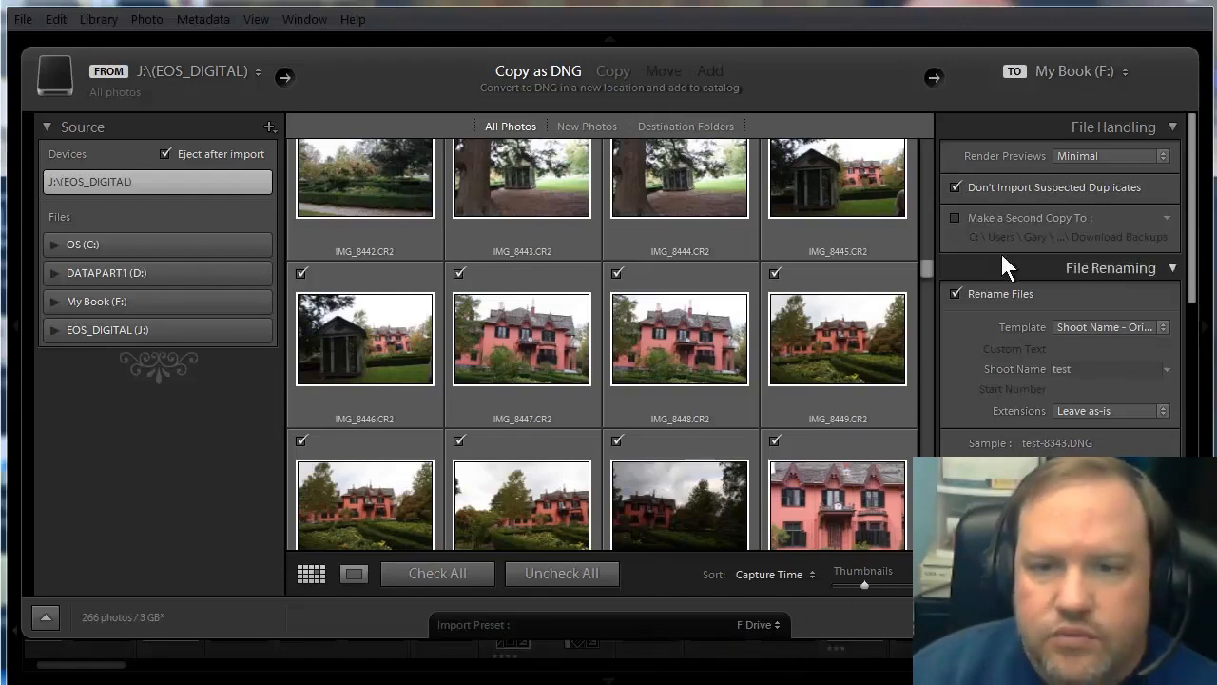
left_click(1100, 369)
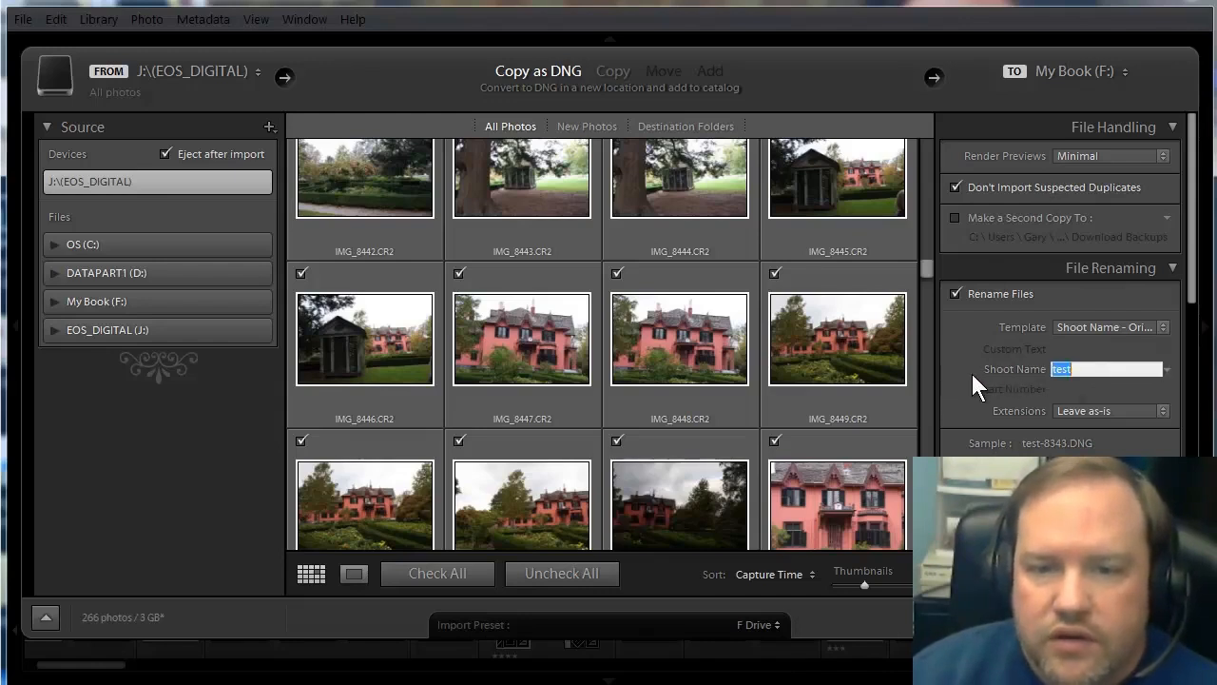
type("route 1")
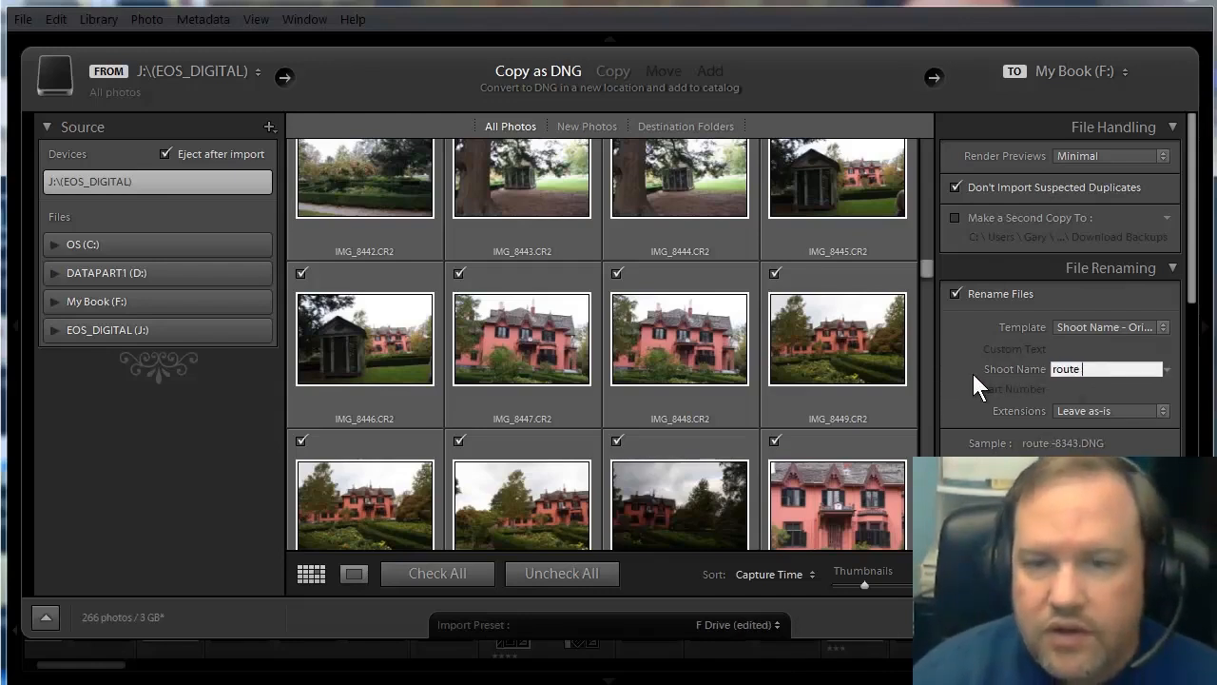
type("69")
Add the keywords "route 169, flowers, house" to the photos being imported.
scroll(986, 389, "down", 2)
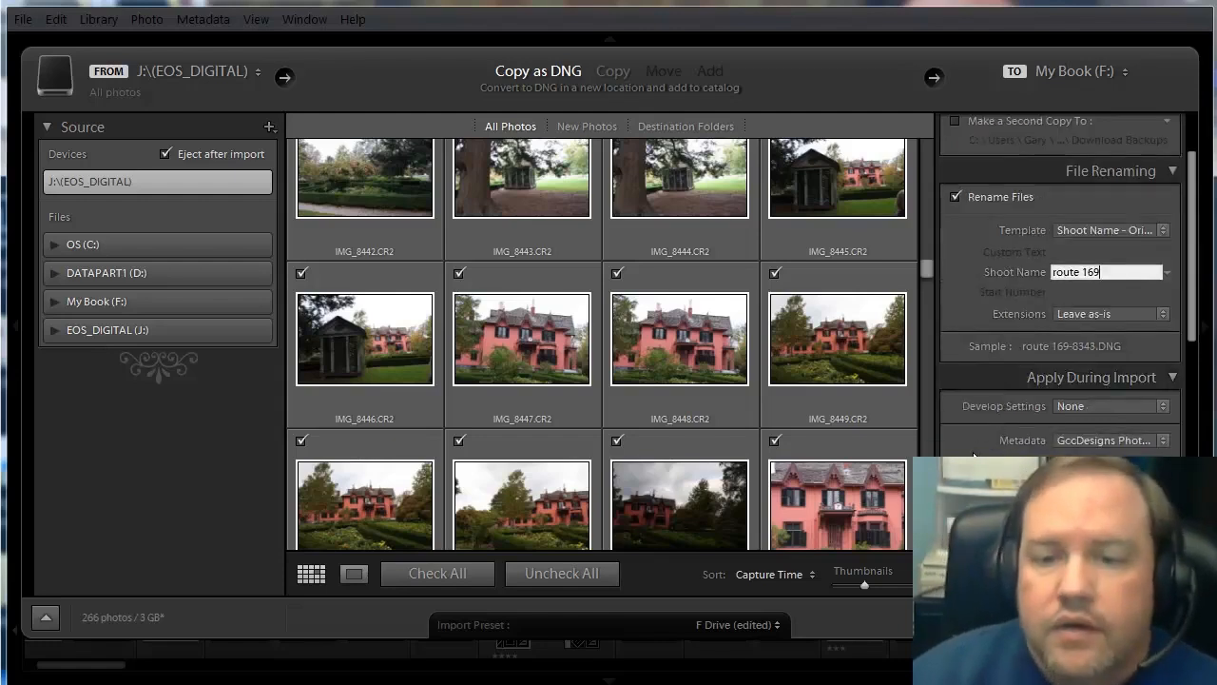
scroll(979, 395, "down", 2)
left_click(973, 419)
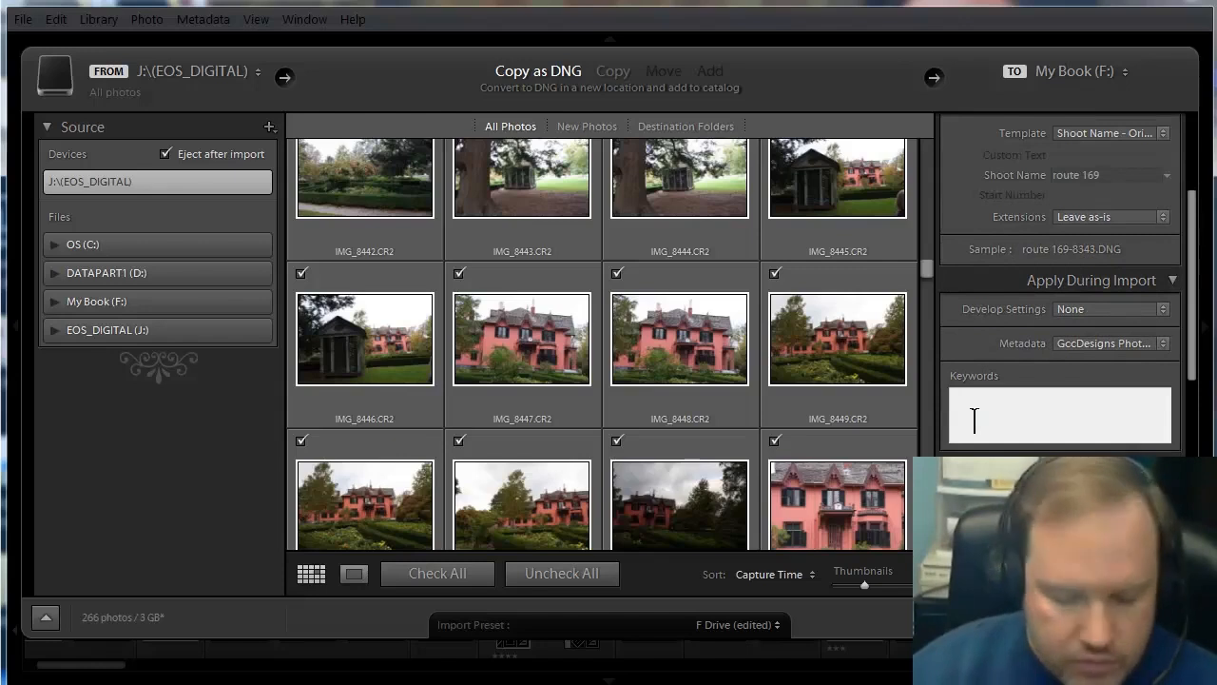
type("route 169")
left_click(971, 418)
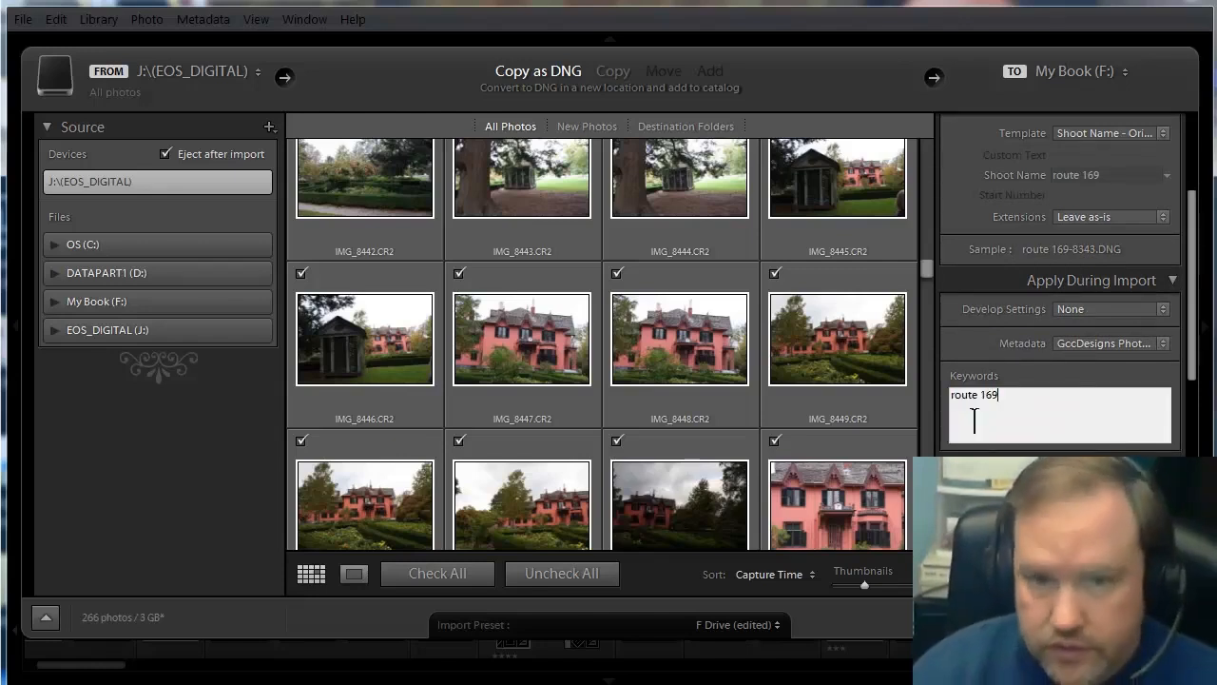
type(", flowers, house")
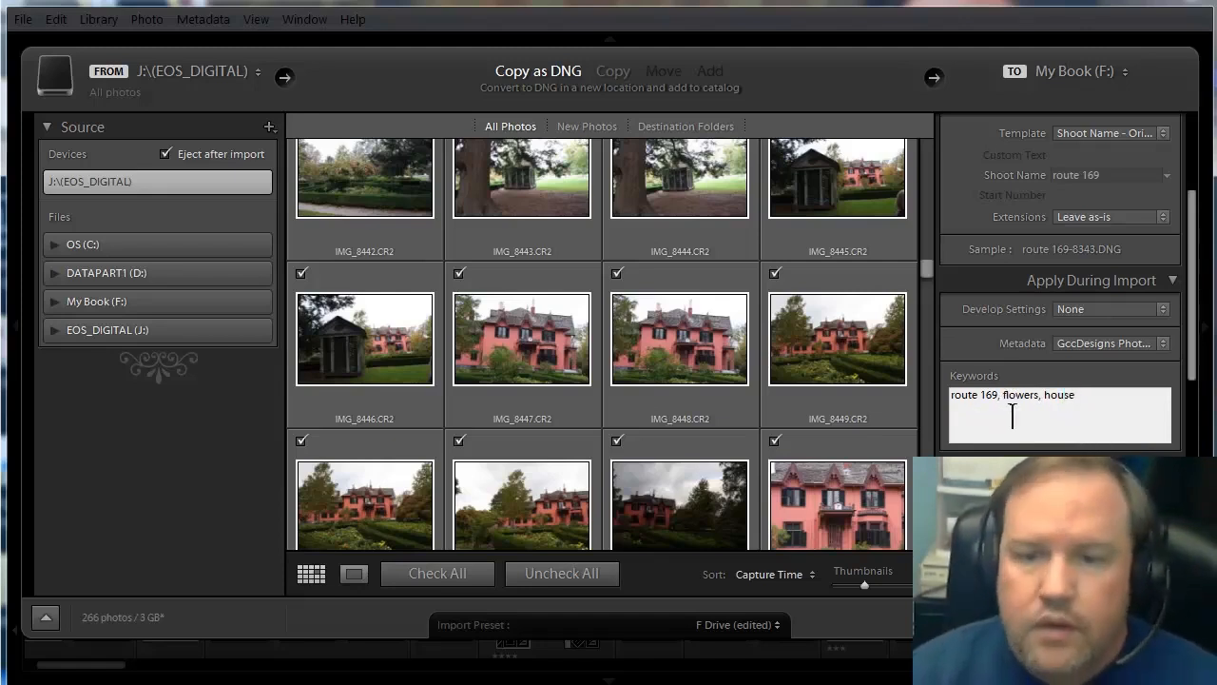
Commit the keywords, set the destination subfolder on My Book (F:) to "Route 169", and start the import.
key("Return")
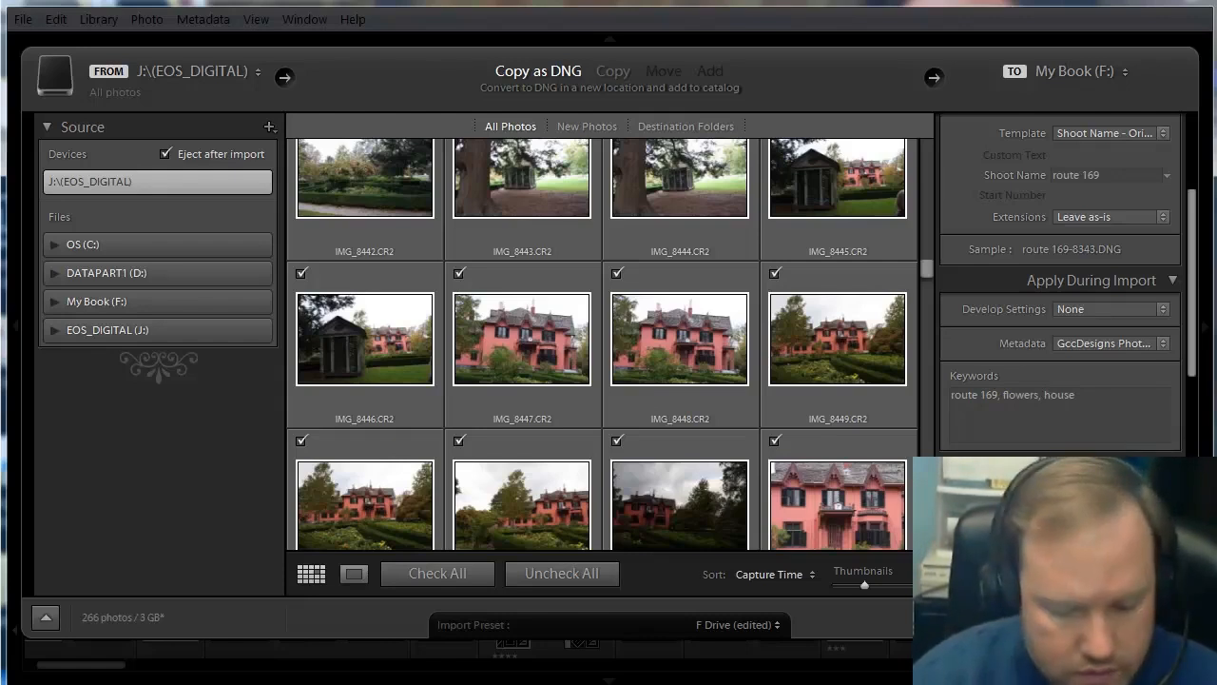
scroll(1060, 332, "down", 3)
left_click(1110, 300)
type("Route 169")
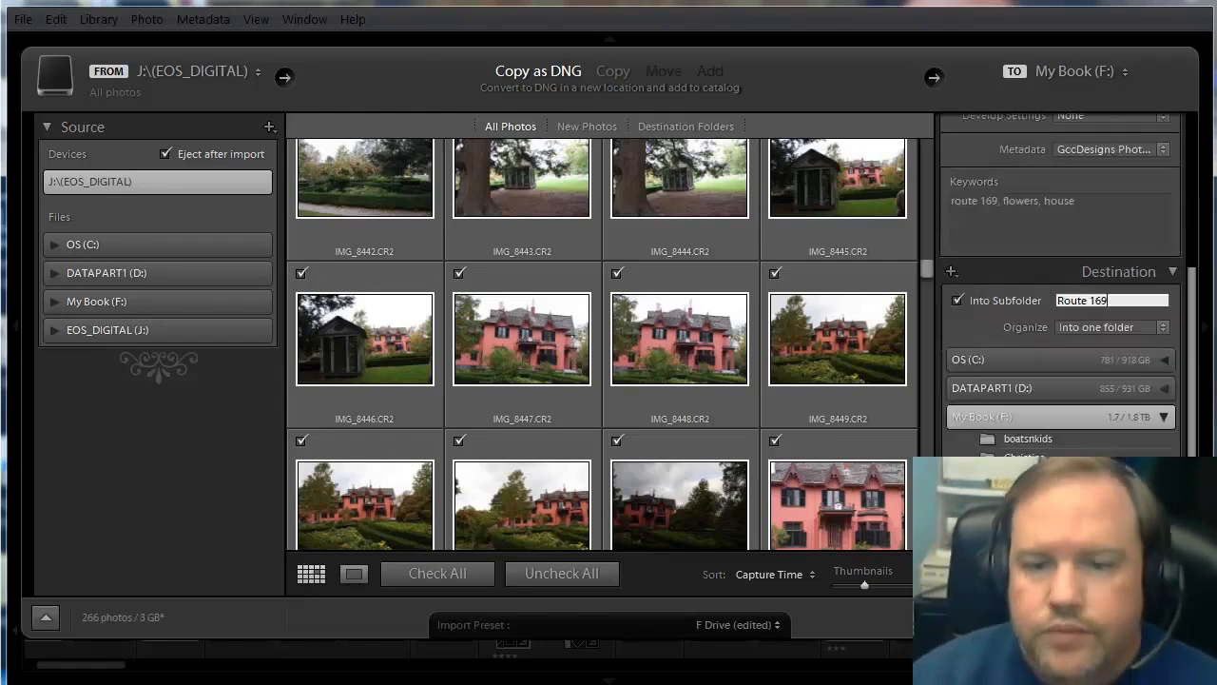
scroll(984, 269, "down", 10)
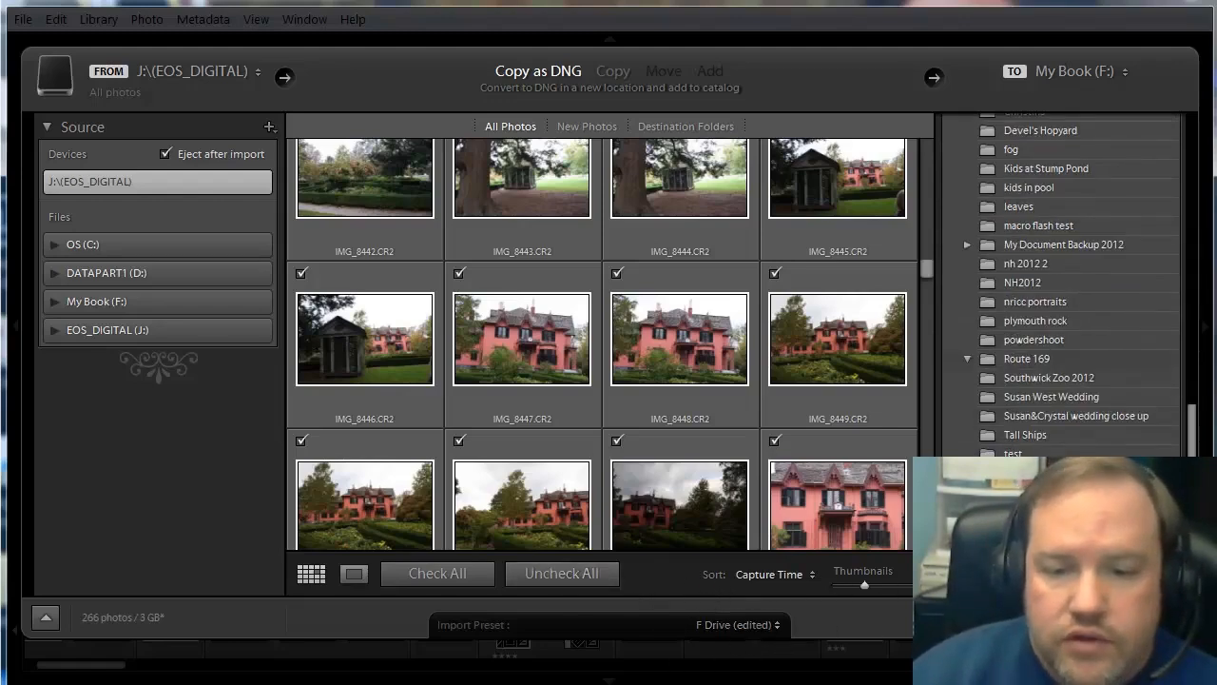
left_click(1057, 618)
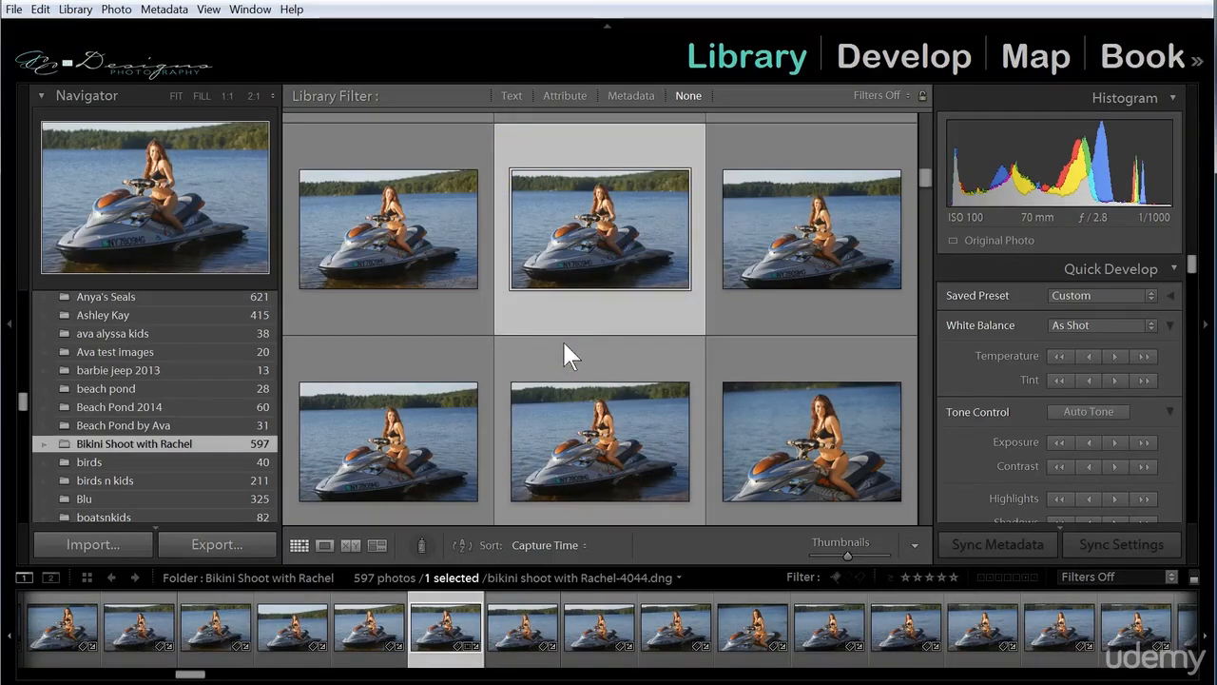
Hide the toolbar below the photo grid and bring it back.
left_click(296, 546)
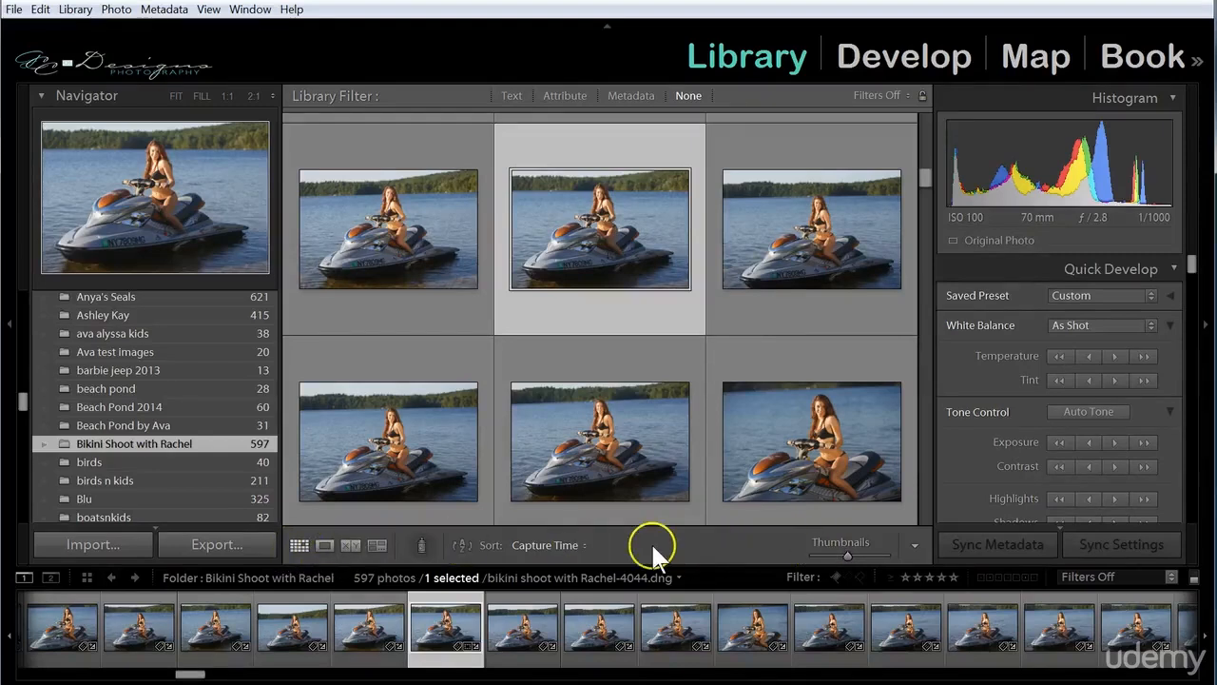
key("t")
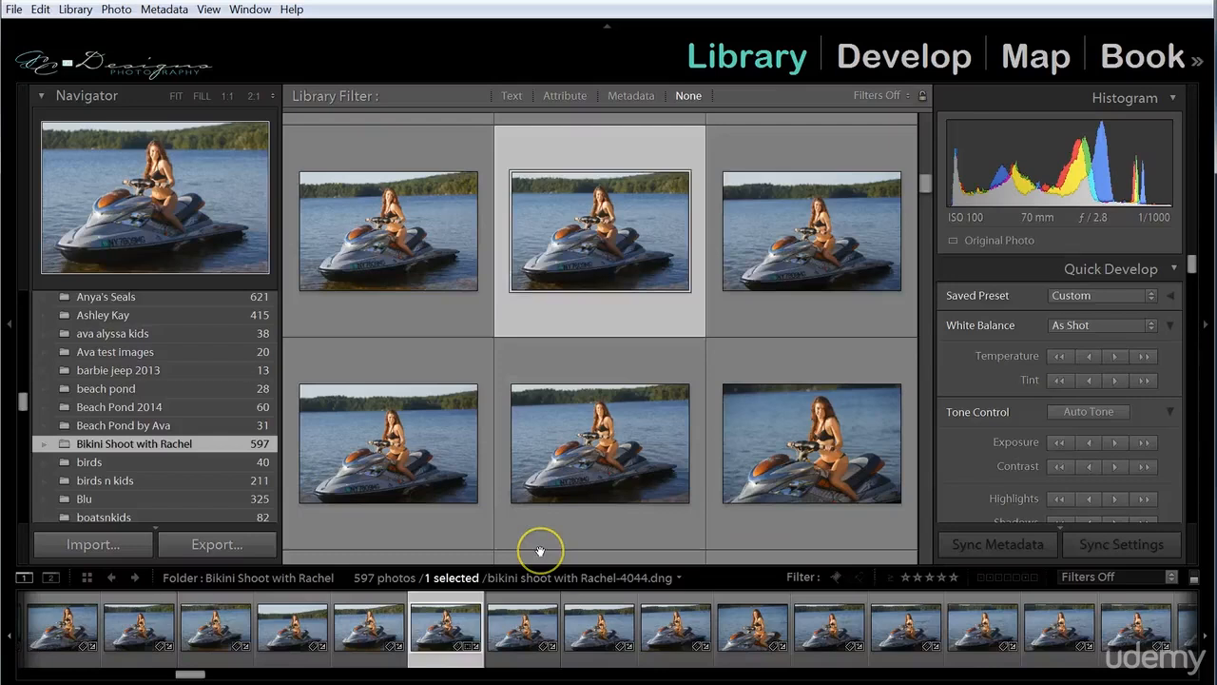
key("t")
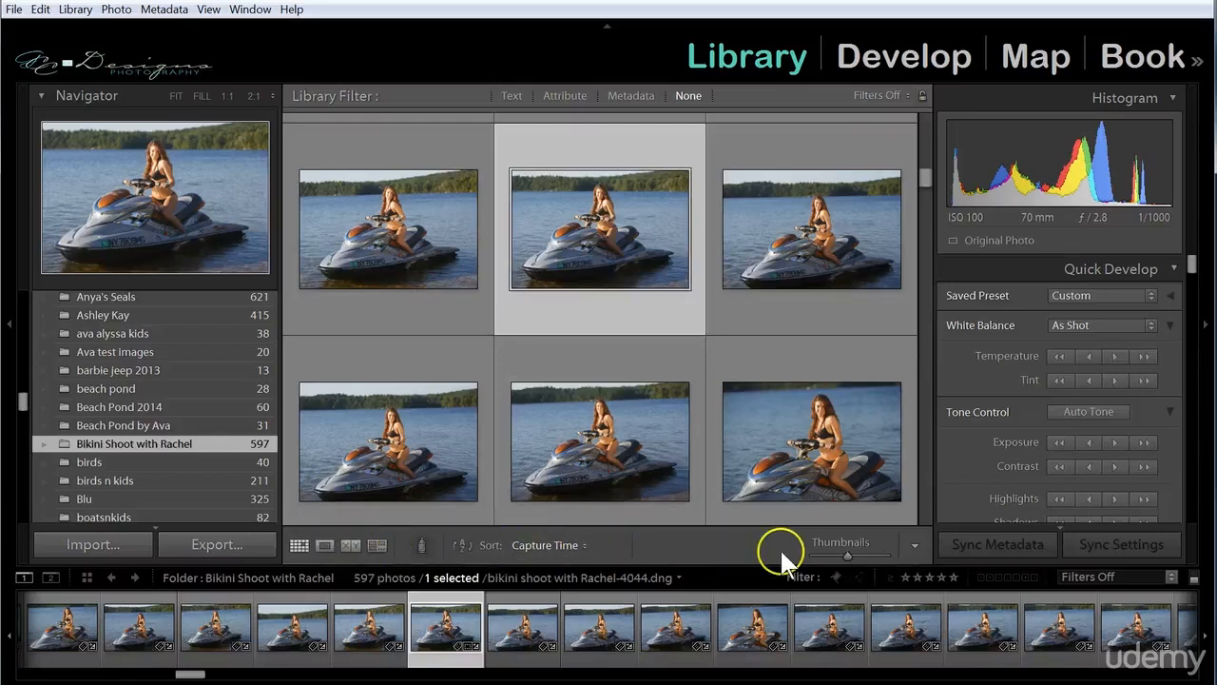
Check the selected photo in Loupe view, and return to the grid with expanded cells showing.
left_click(318, 544)
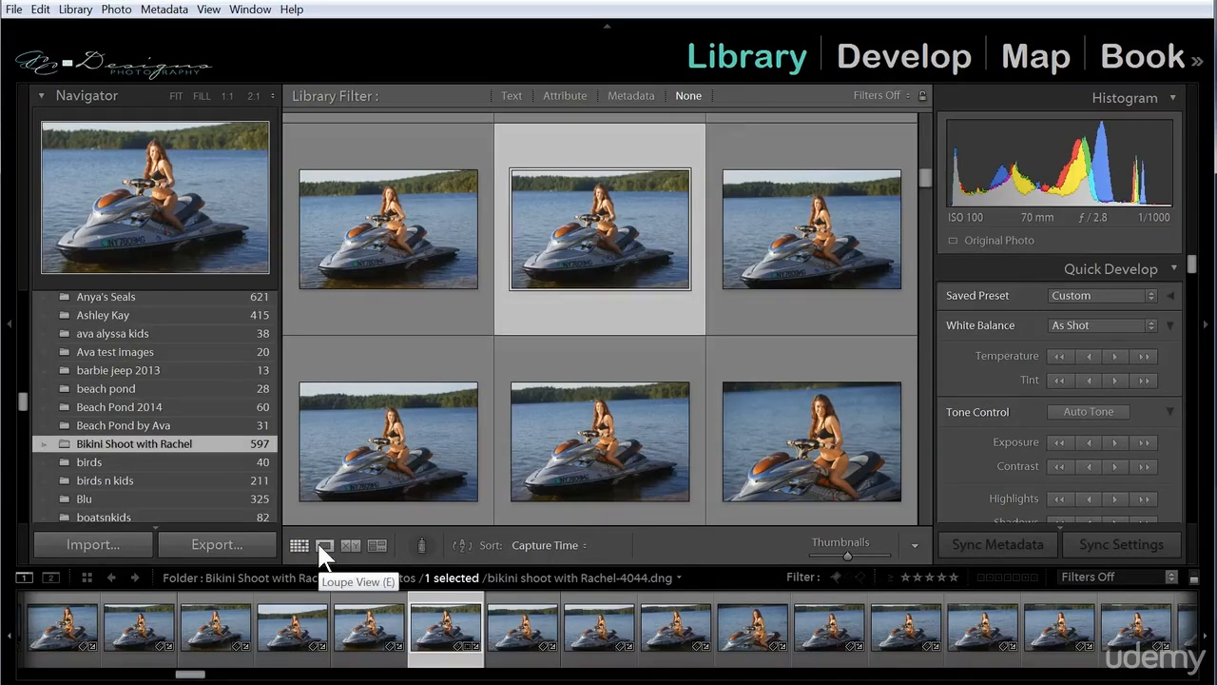
left_click(319, 546)
left_click(302, 545)
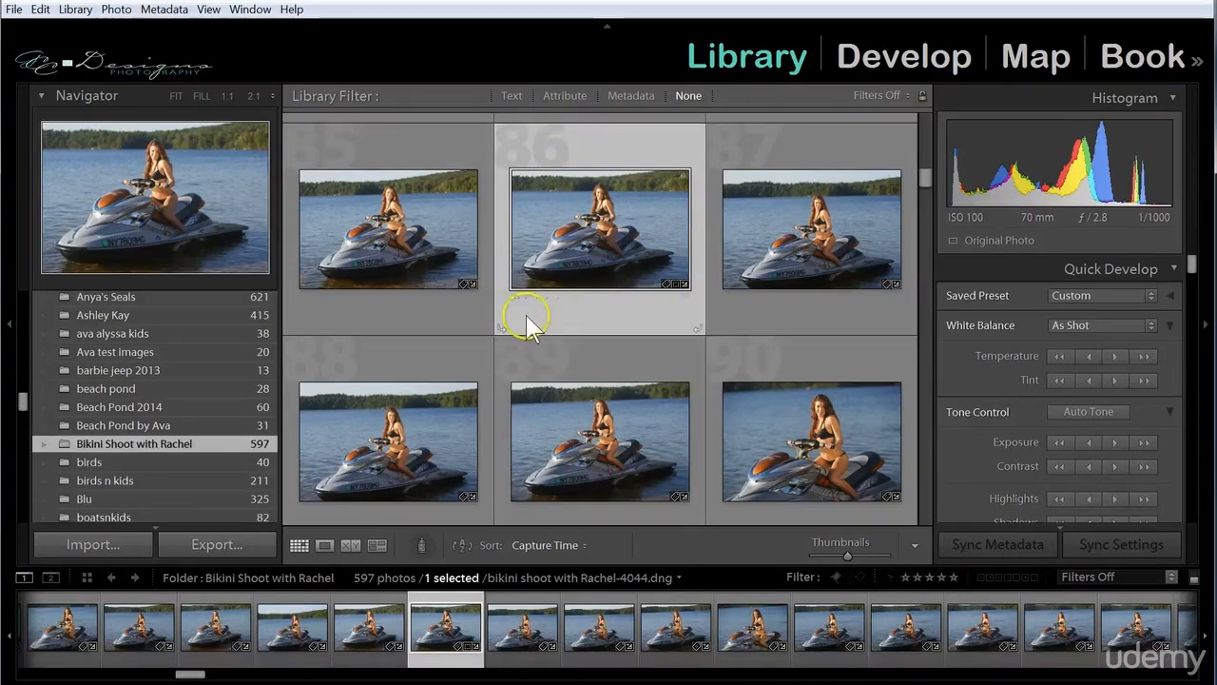
key("j")
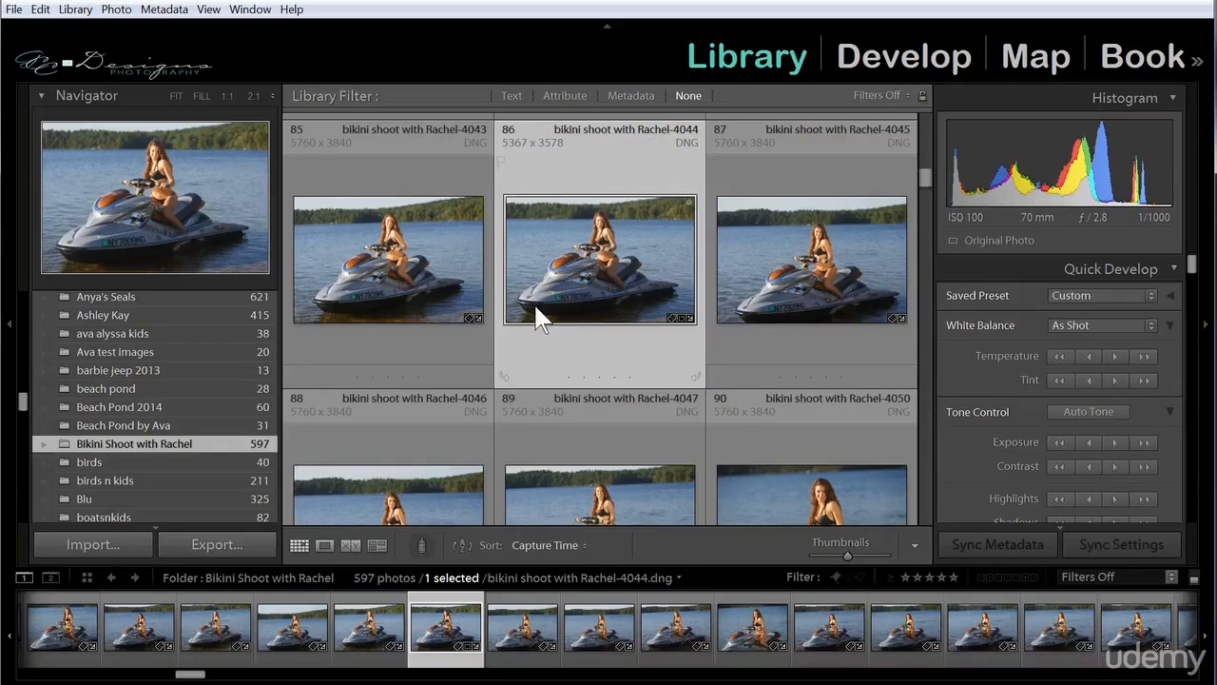
Cycle the Loupe view info overlay through its variants until it is off, and return to Grid view.
left_click(324, 545)
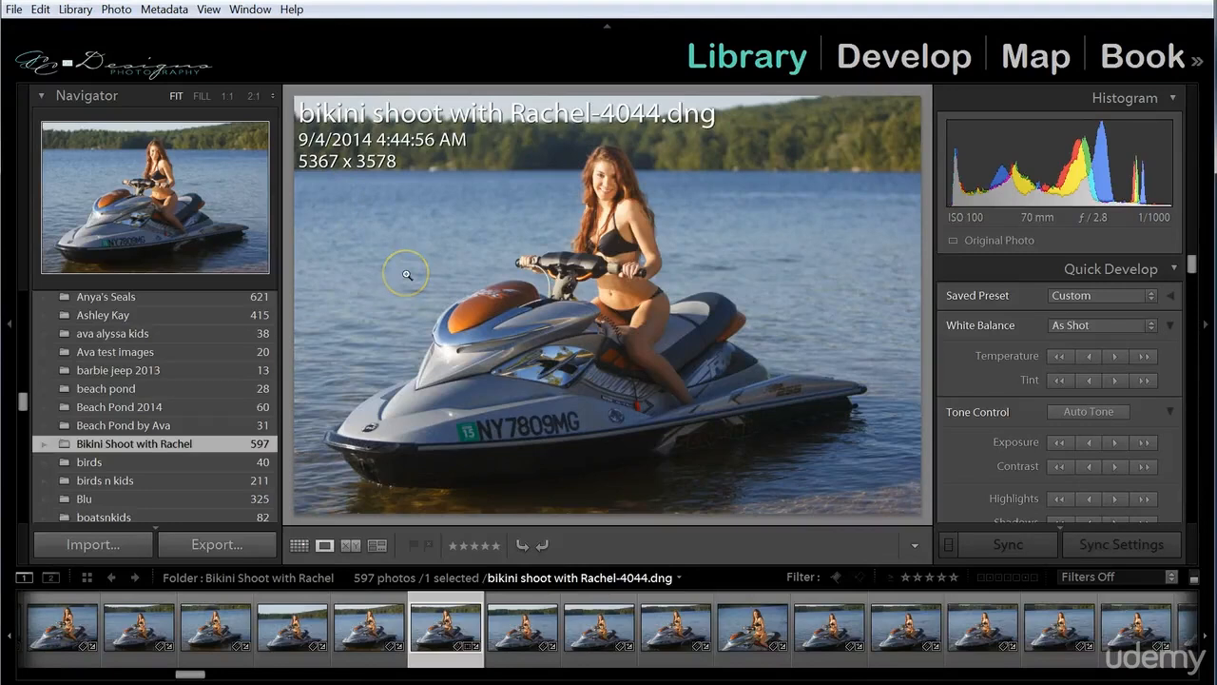
key("i")
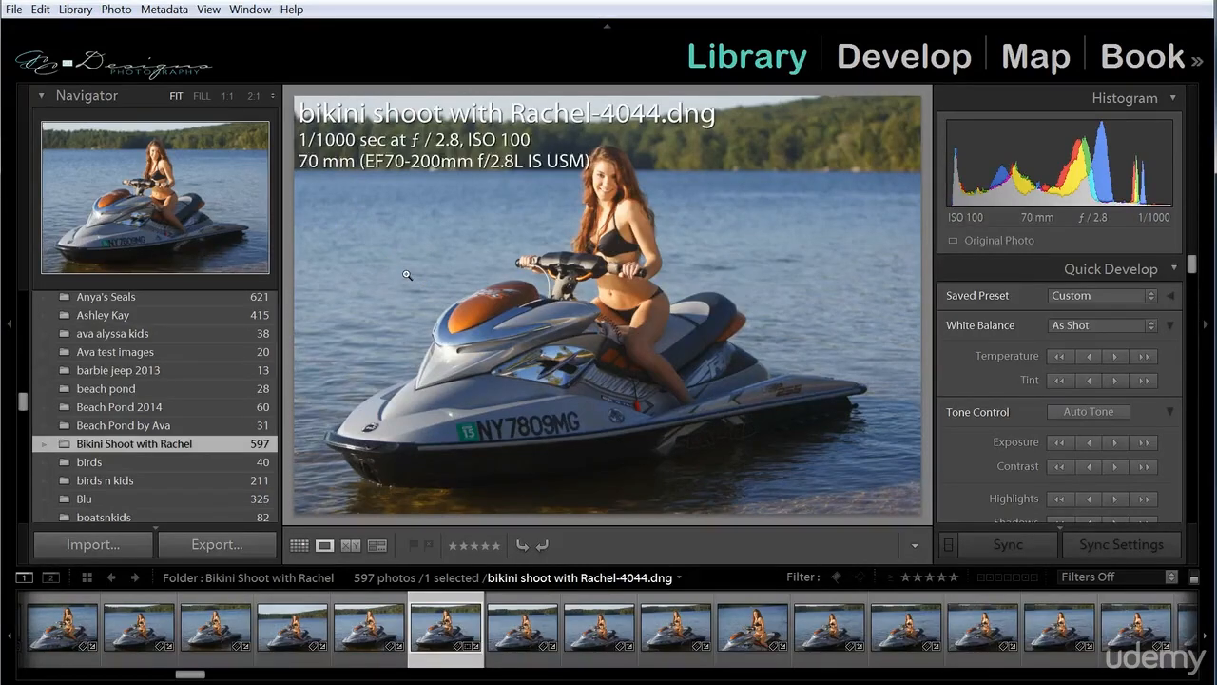
key("i")
key("i")
key("i")
key("i")
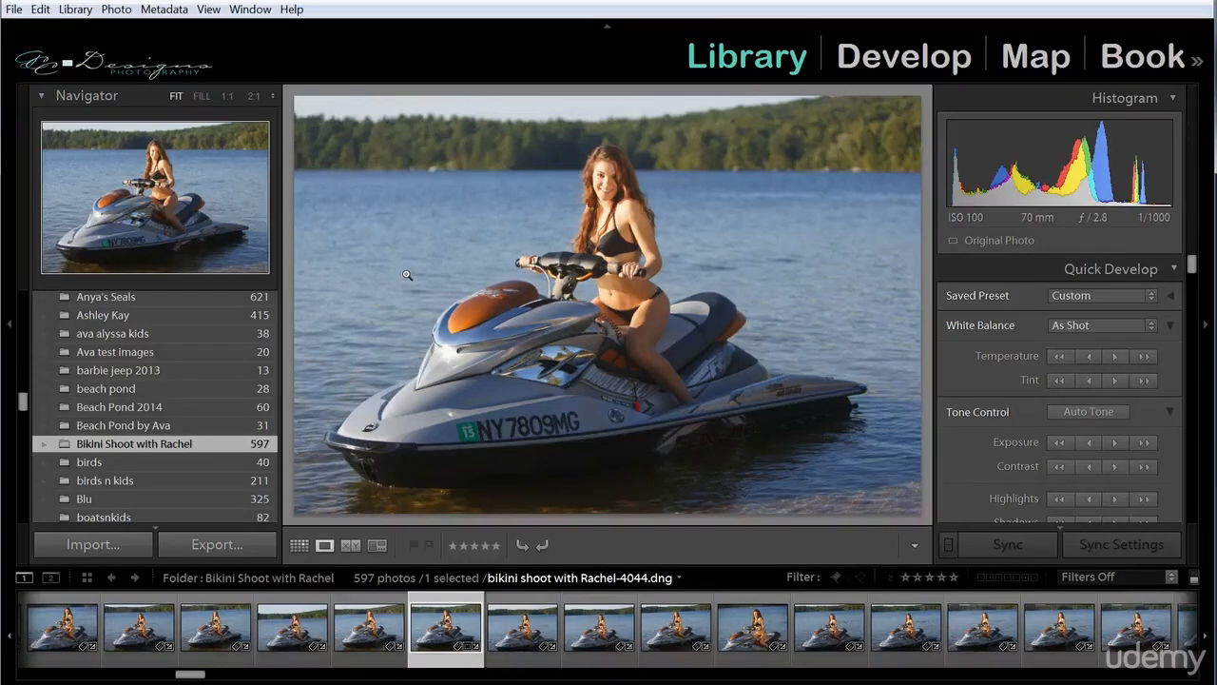
left_click(299, 545)
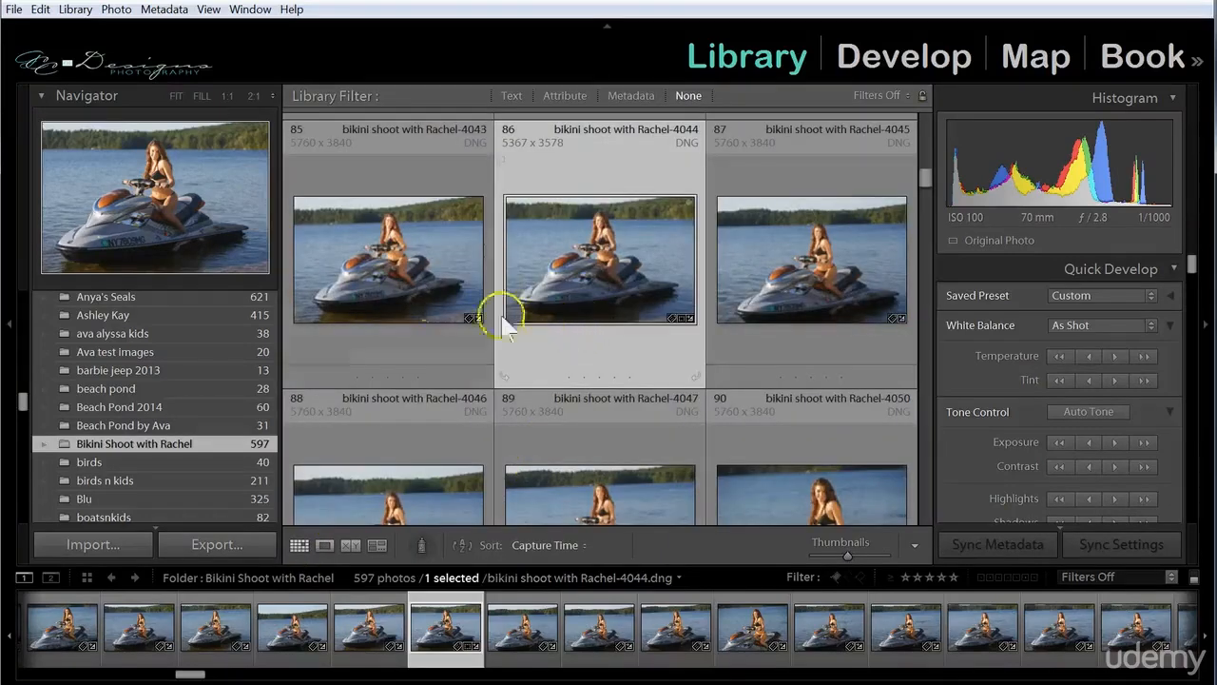
Open the Library view options clear of the thumbnails, and turn the grid extras off and back on.
left_click(209, 10)
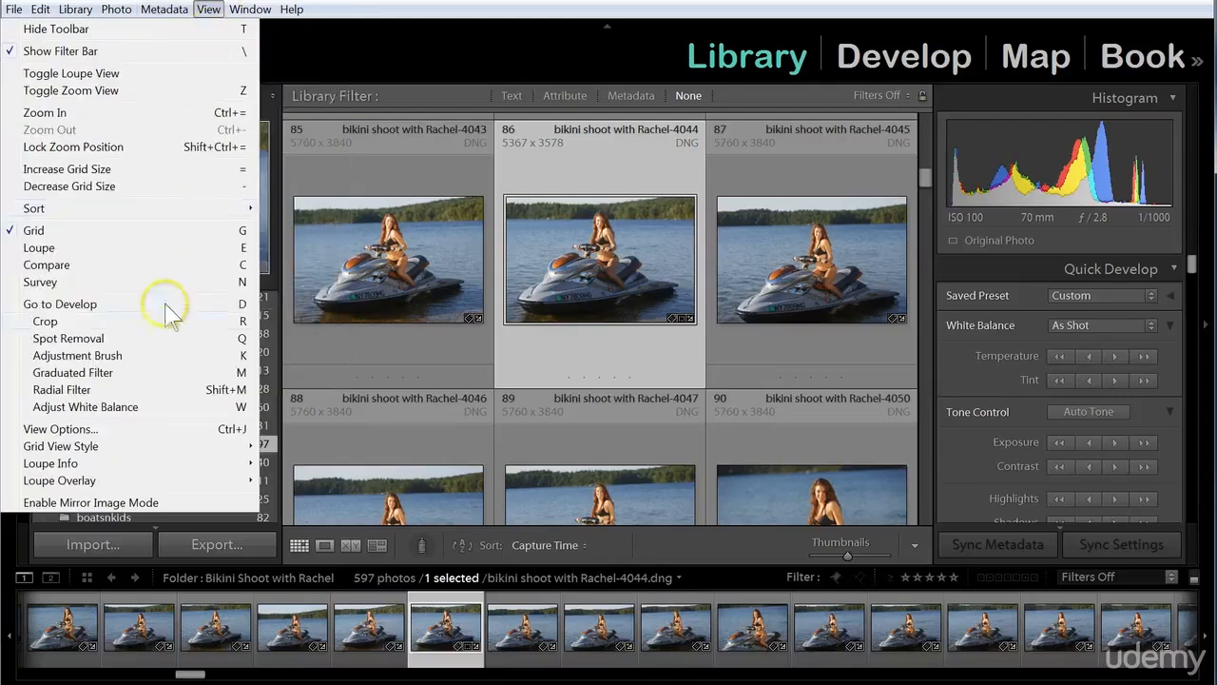
left_click(59, 428)
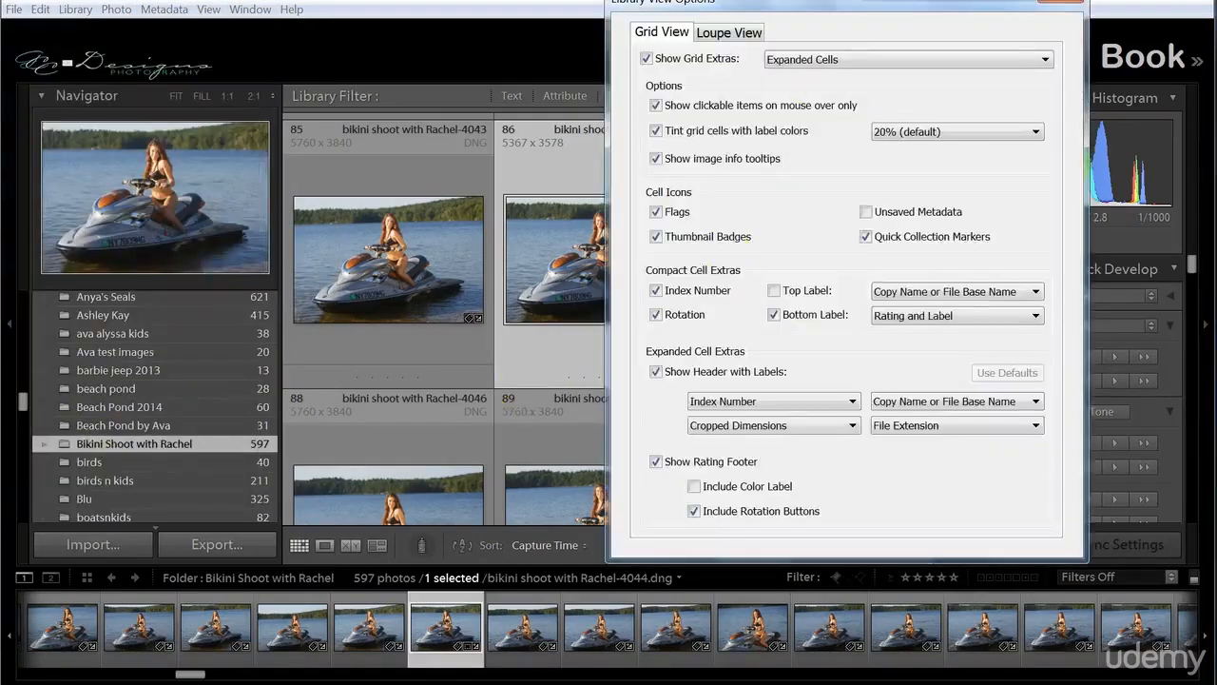
left_click_drag(818, 8, 648, 59)
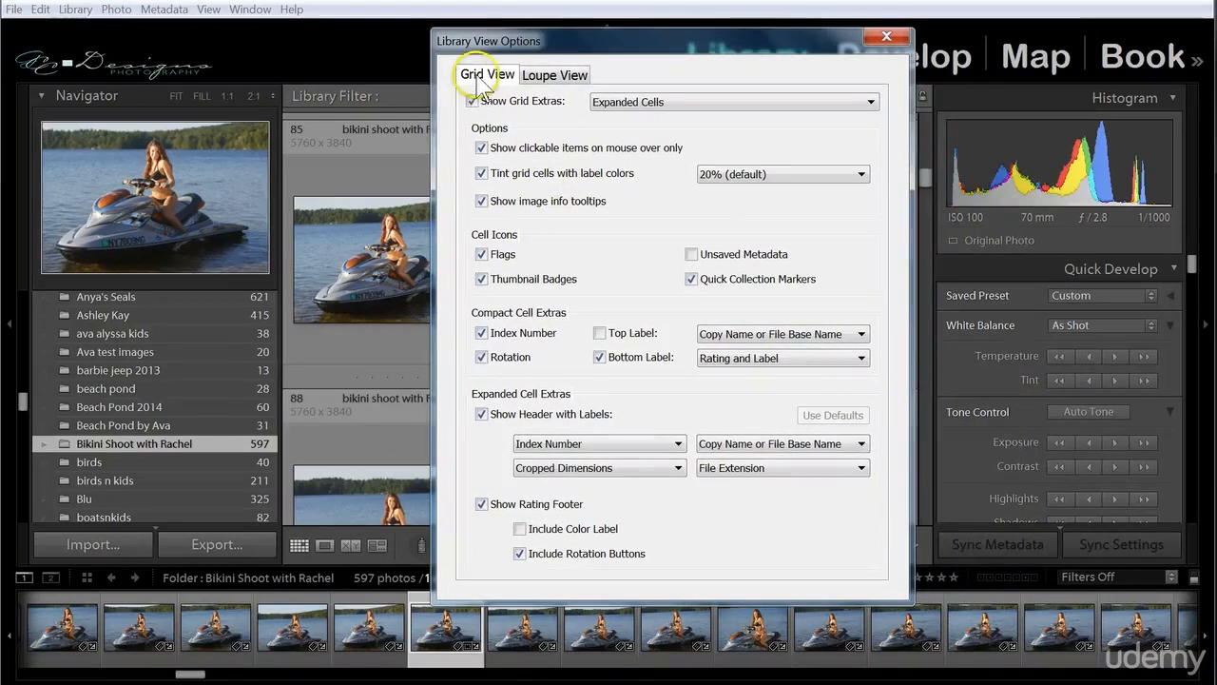
left_click_drag(605, 40, 706, 45)
left_click(575, 104)
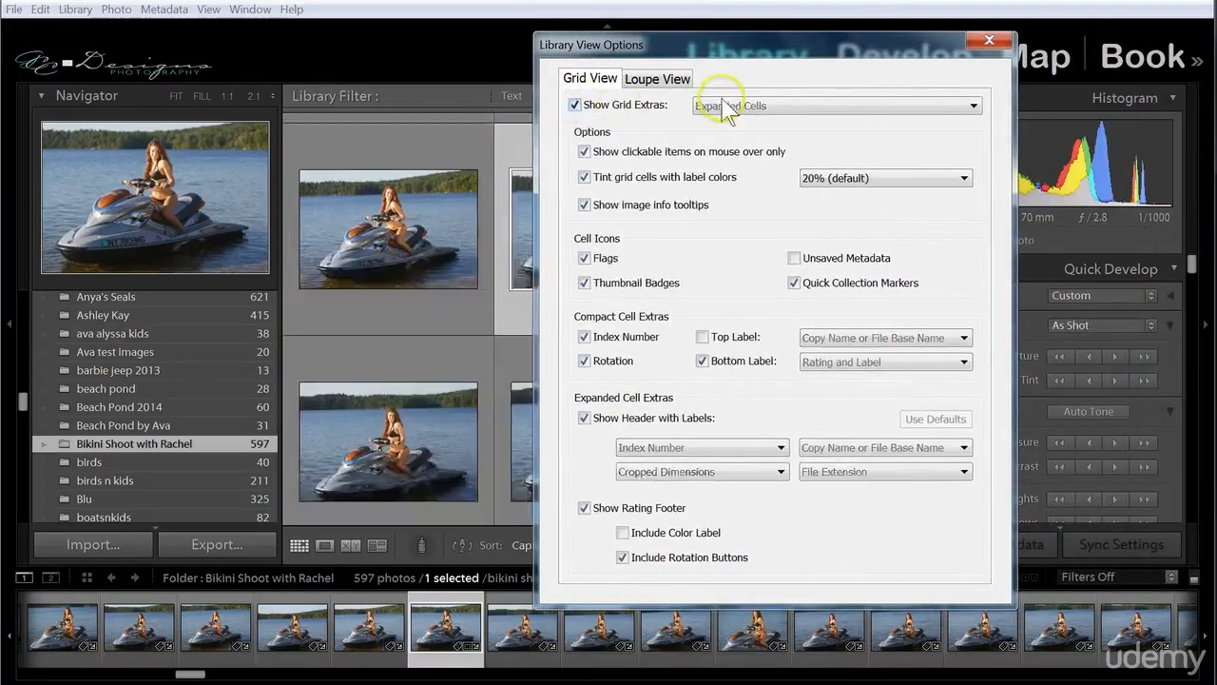
left_click(575, 105)
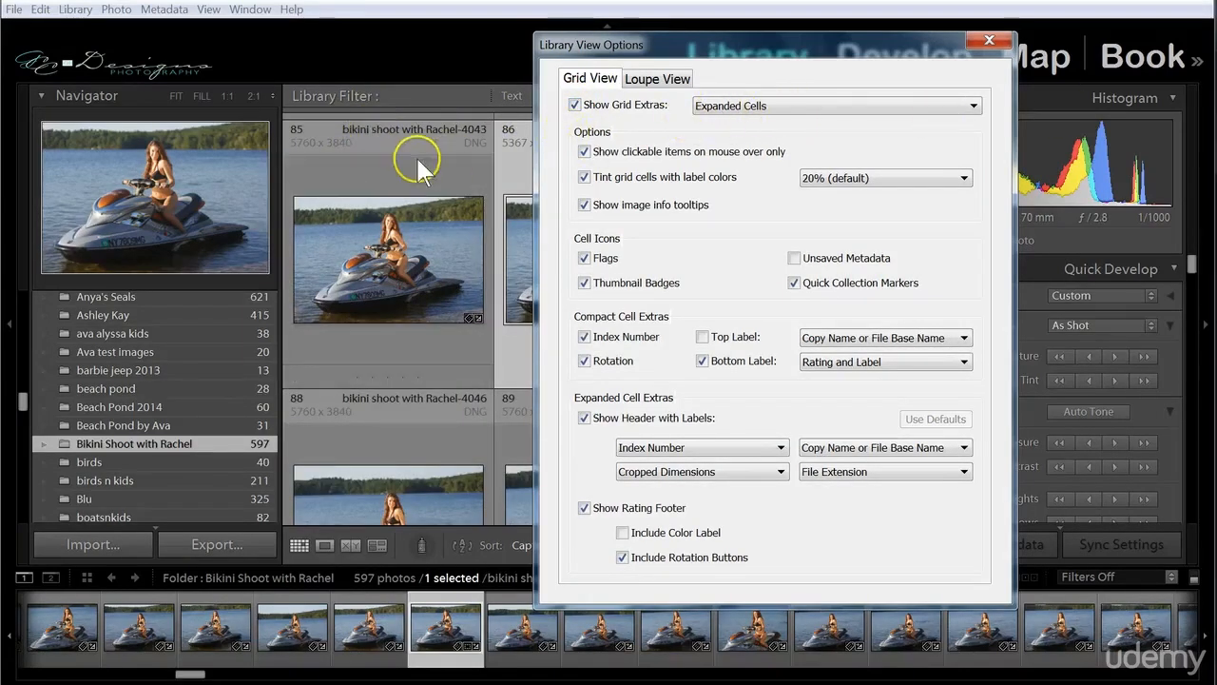
Try Compact Cells for the grid extras and return to Expanded Cells.
left_click(808, 106)
left_click(899, 125)
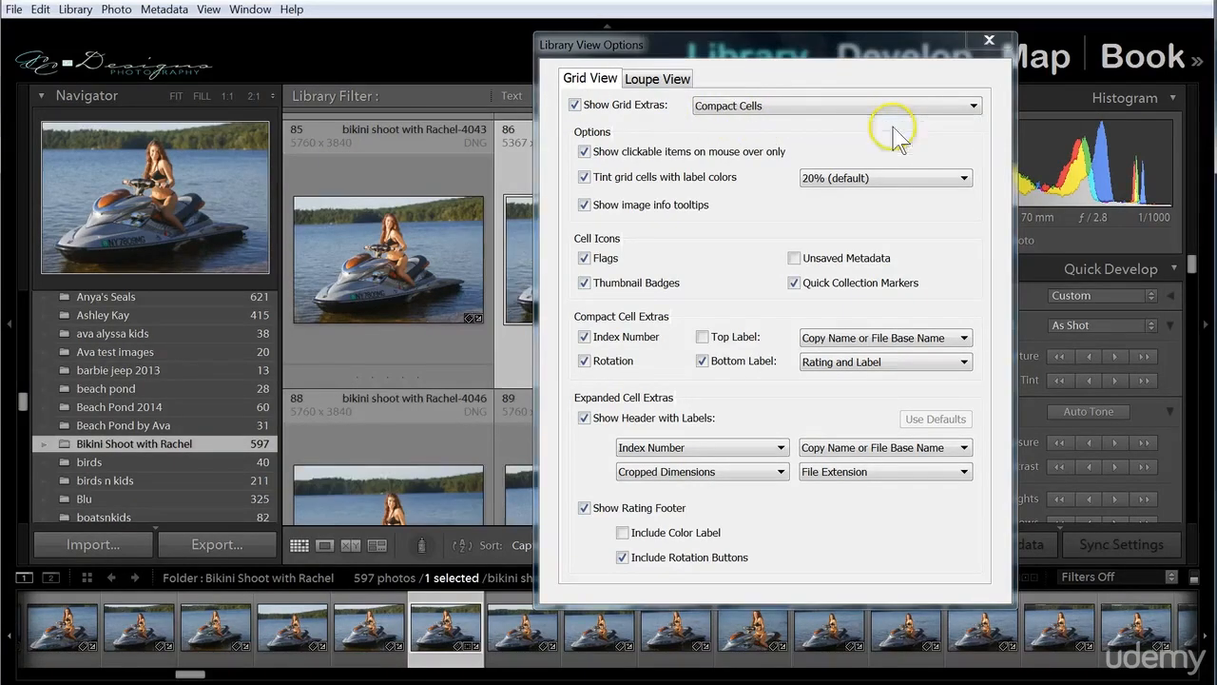
left_click(807, 105)
left_click(903, 143)
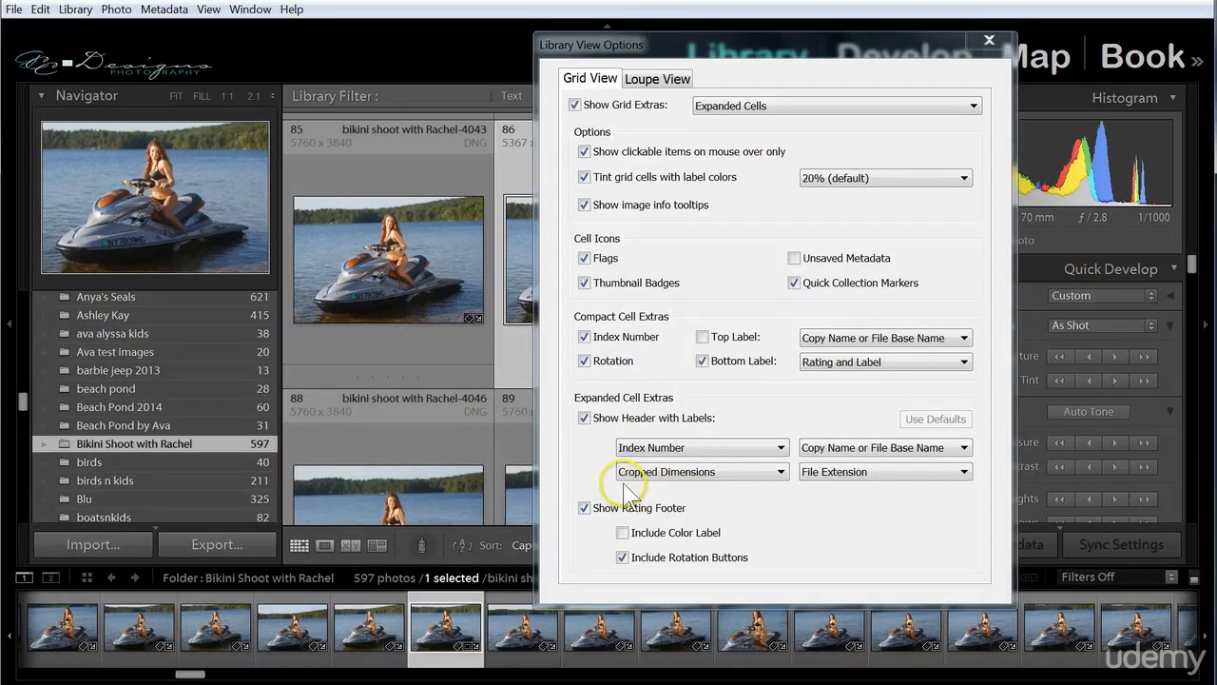
Replace the Cropped Dimensions label in the expanded cell header with ISO Speed Rating.
left_click(780, 472)
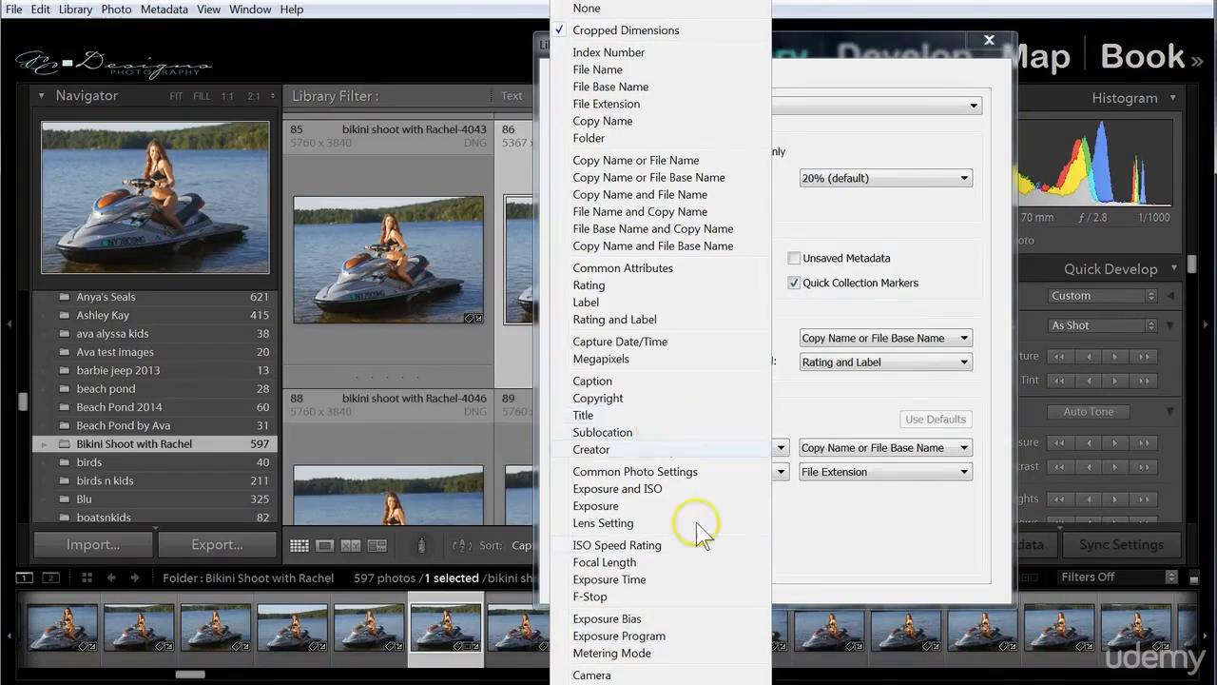
left_click(616, 544)
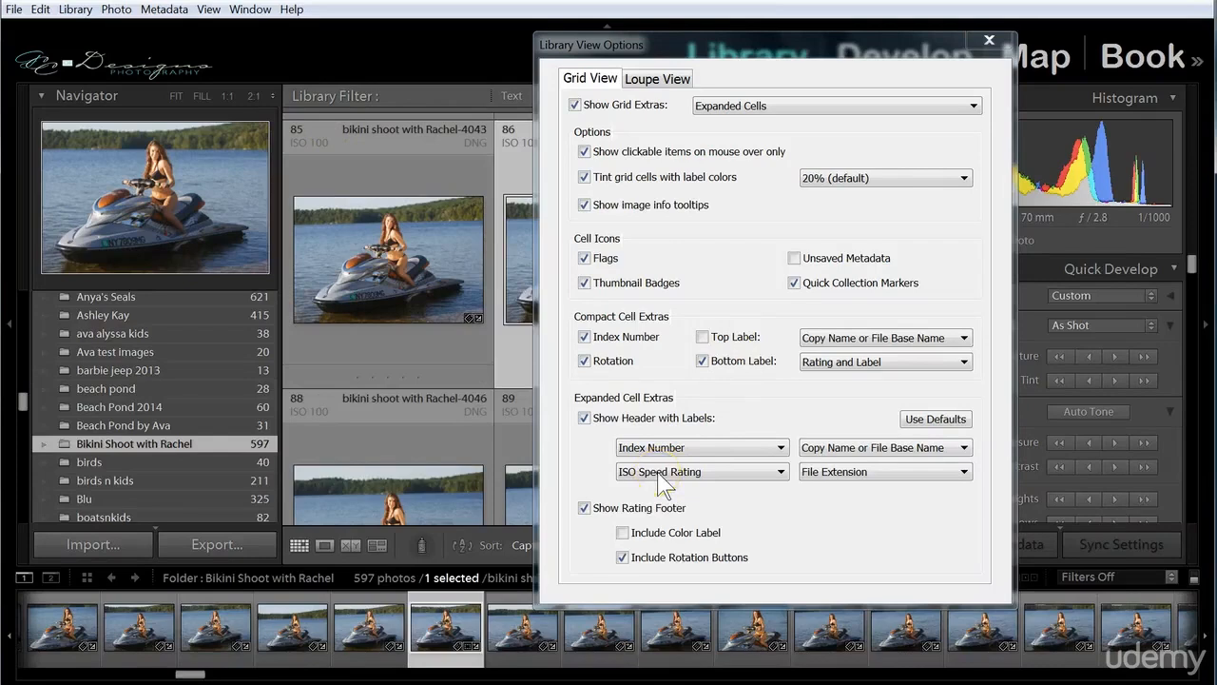
Turn on the info overlay for Loupe view and compare the Info 1 and Info 2 overlays.
left_click(646, 79)
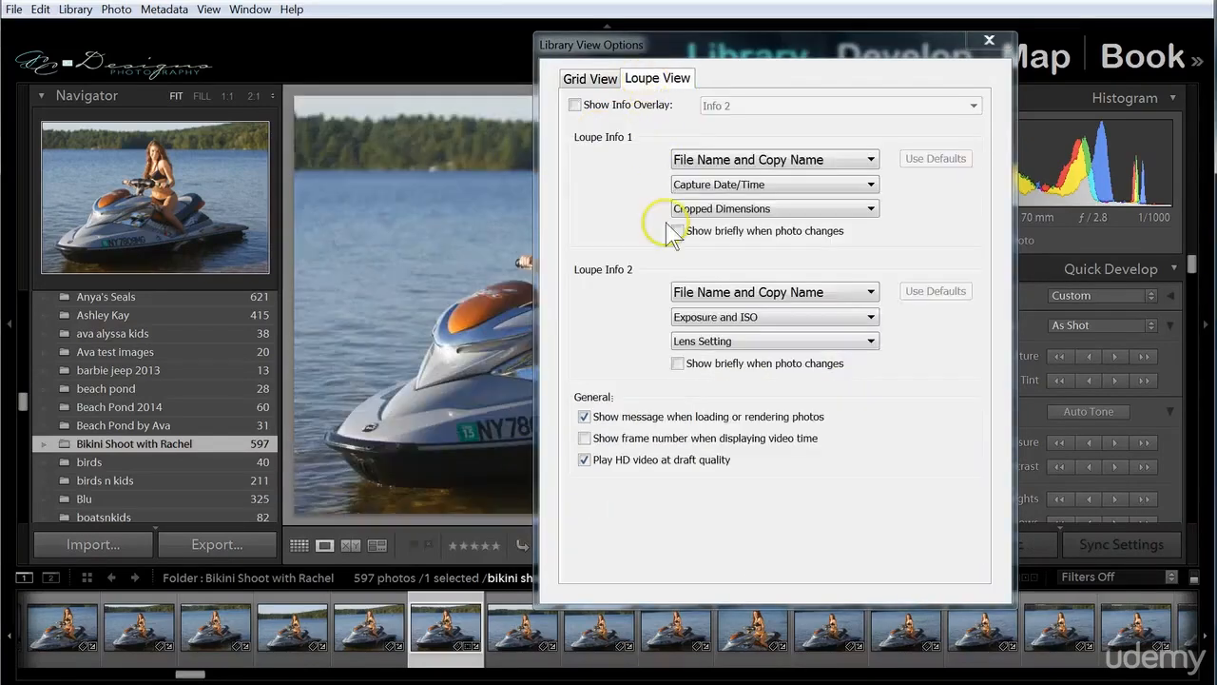
left_click(576, 106)
left_click_drag(761, 43, 803, 42)
left_click(789, 101)
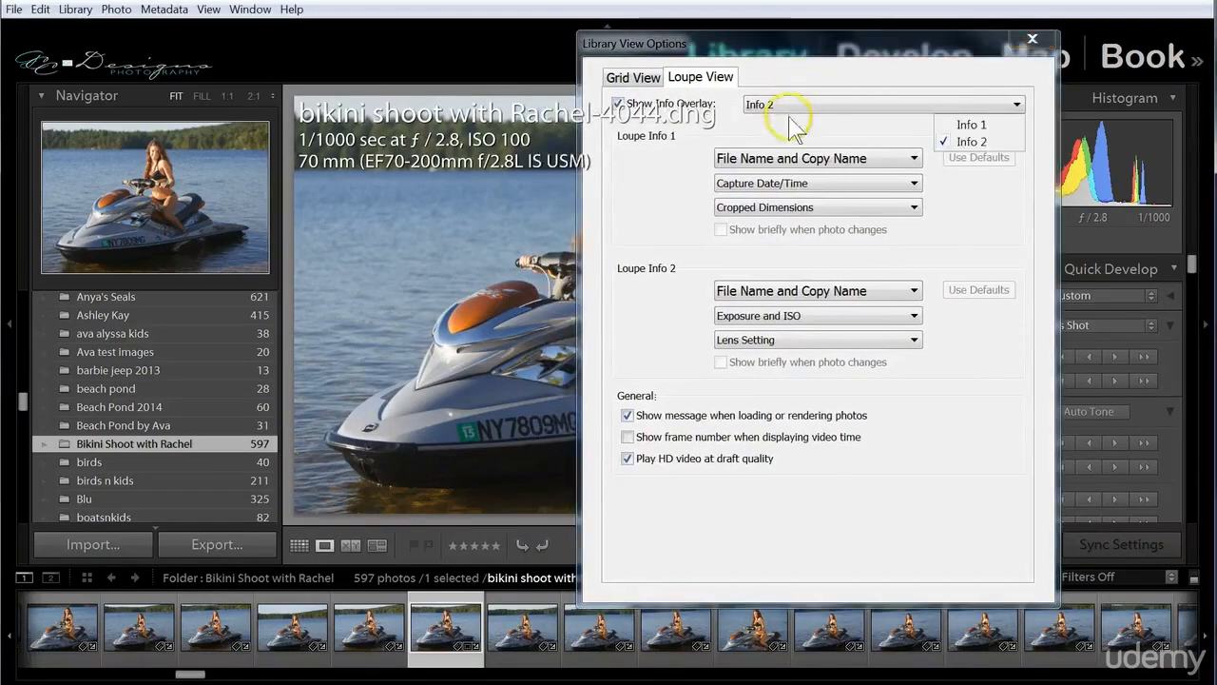
left_click(971, 124)
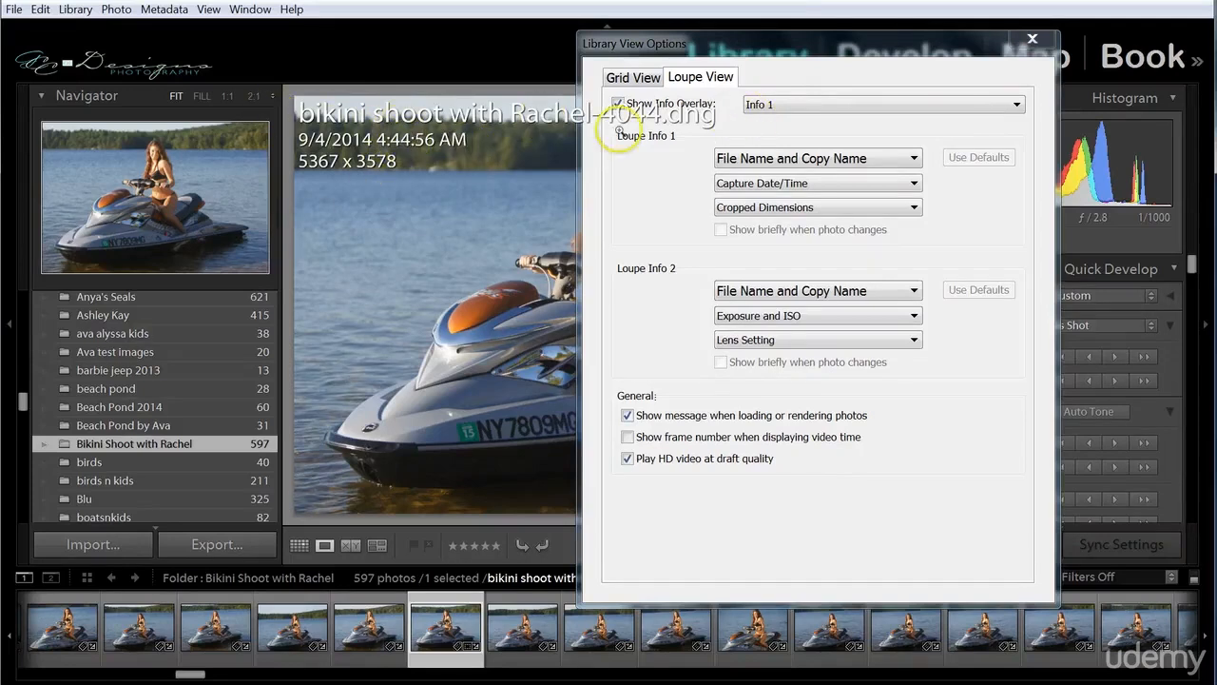
left_click(760, 105)
left_click(966, 139)
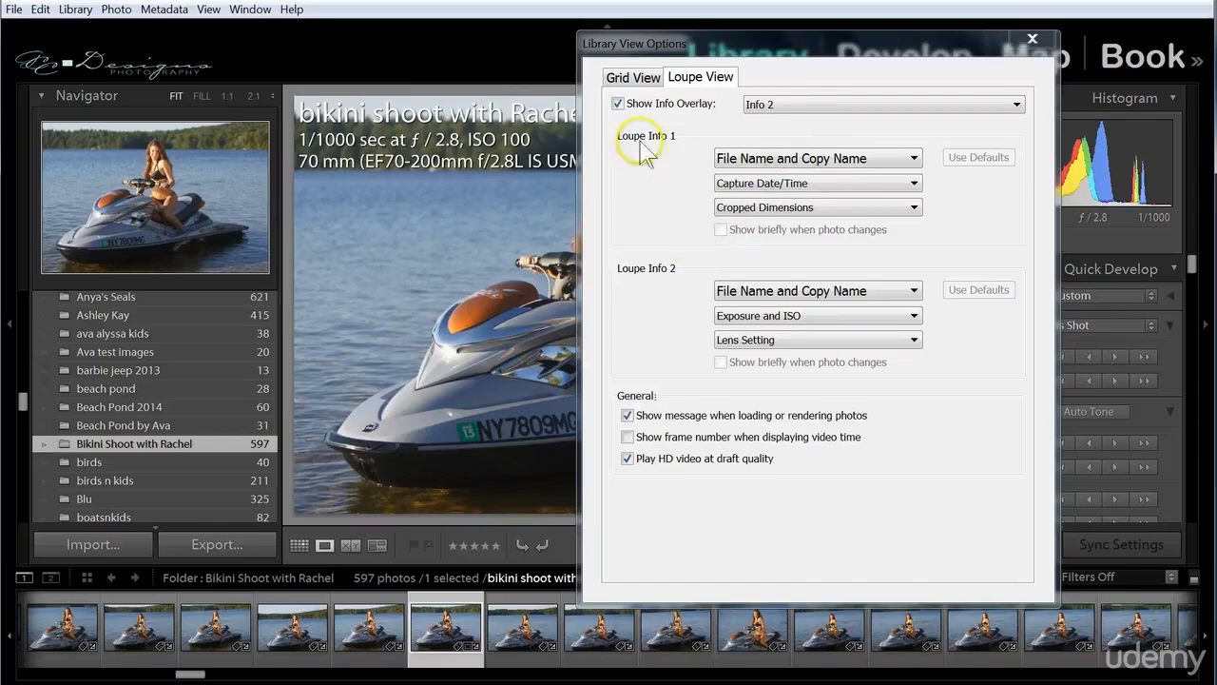
Try ISO Speed Rating as the third line of Loupe Info 1 and restore its default fields.
left_click(914, 208)
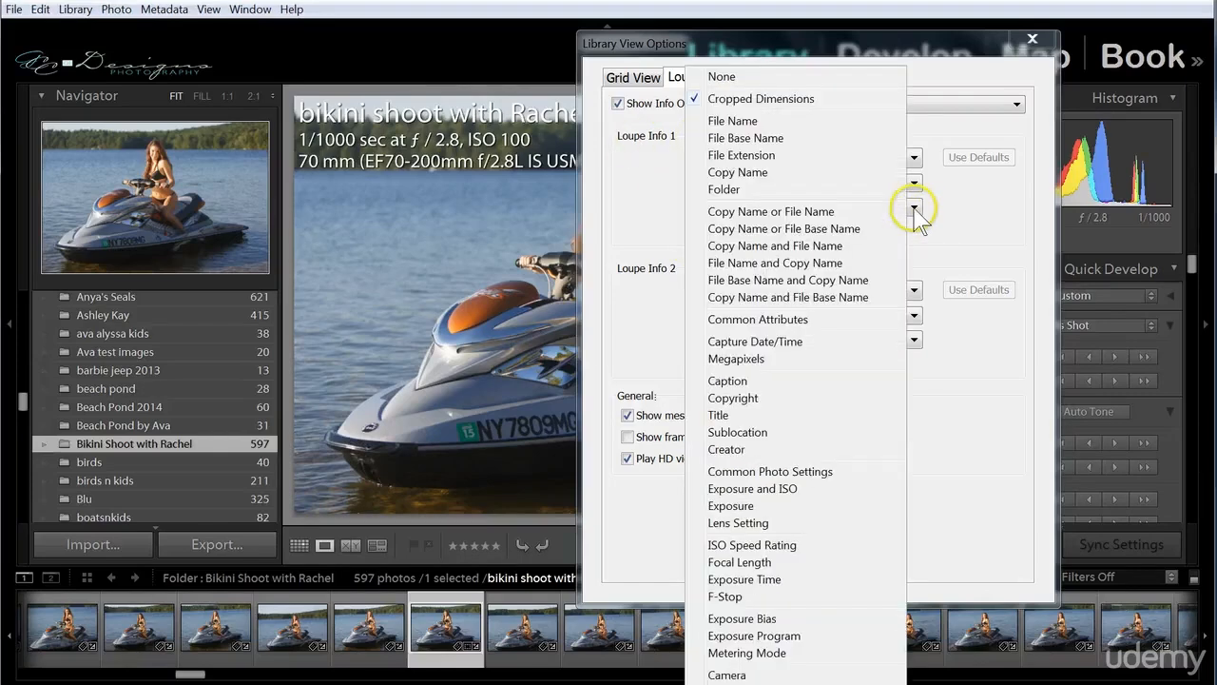
left_click(746, 545)
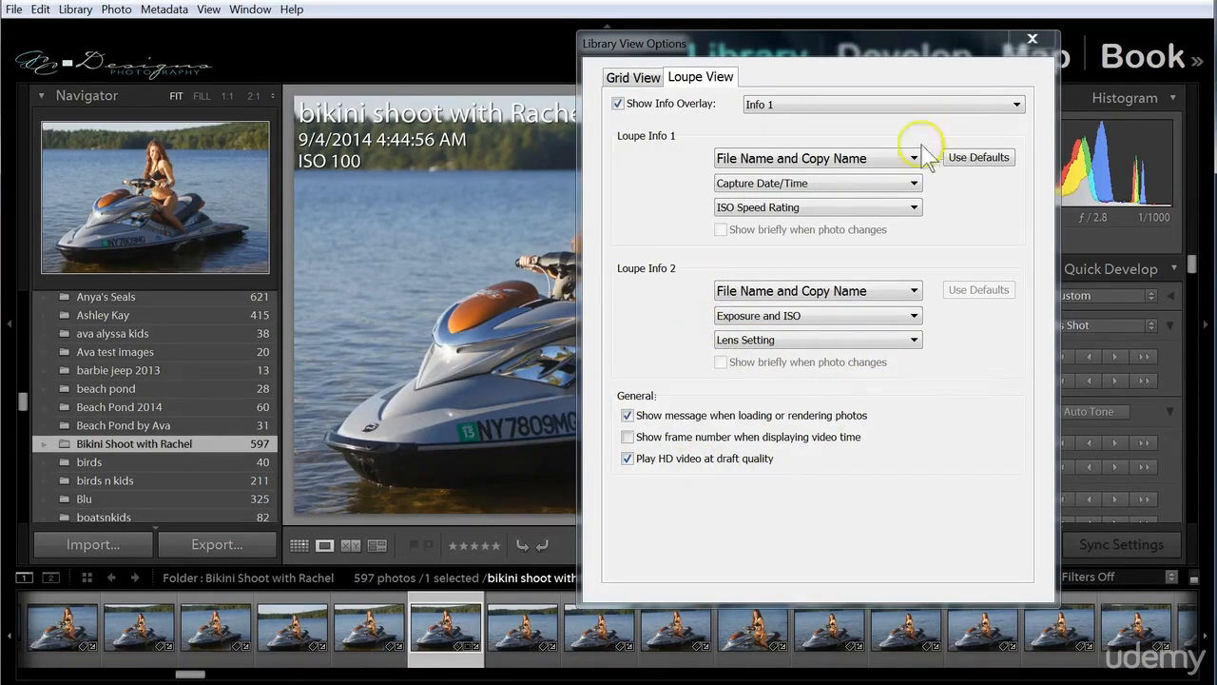
left_click(979, 157)
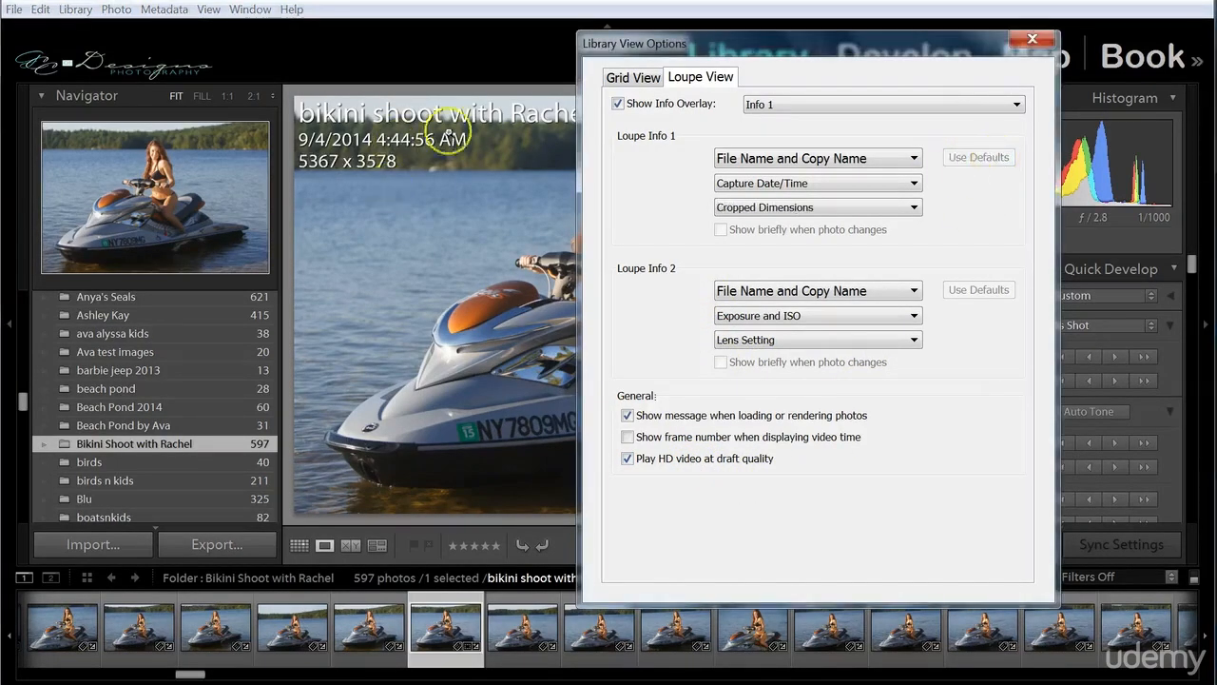
Close the Library view options.
left_click(675, 302)
left_click(680, 304)
left_click(1030, 41)
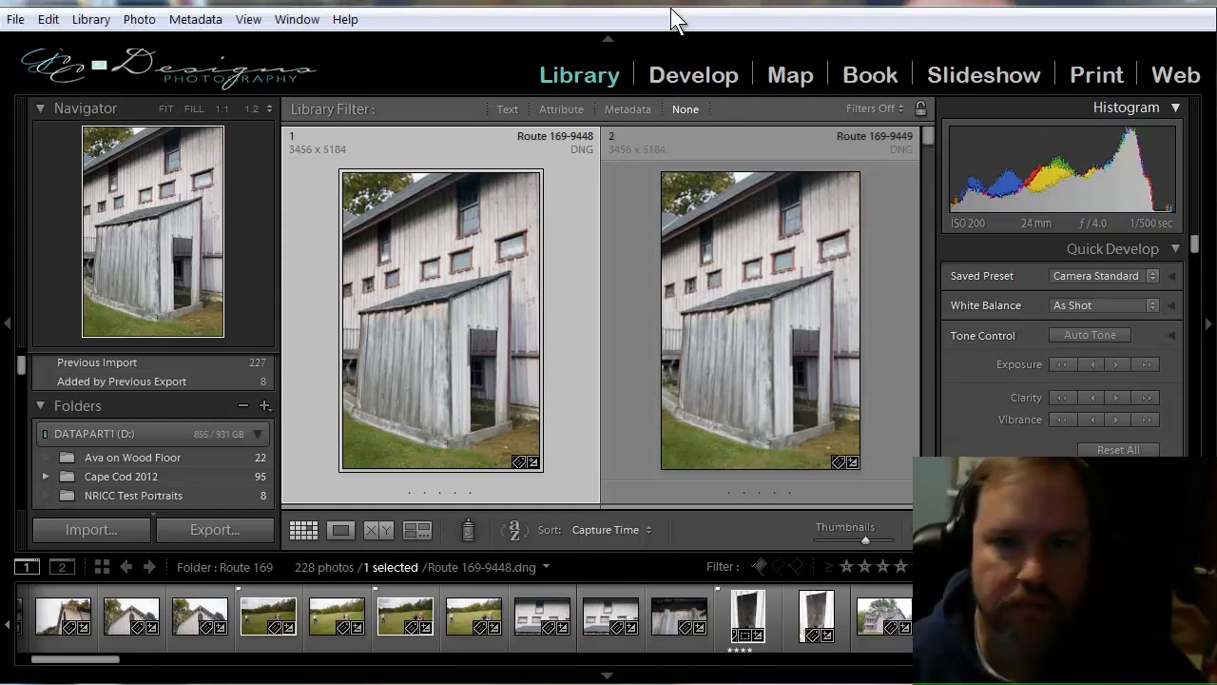
Hide all panels around the Route 169 photo grid and open photo Route 169-9448 in Loupe view.
key("g")
key("shift+Tab")
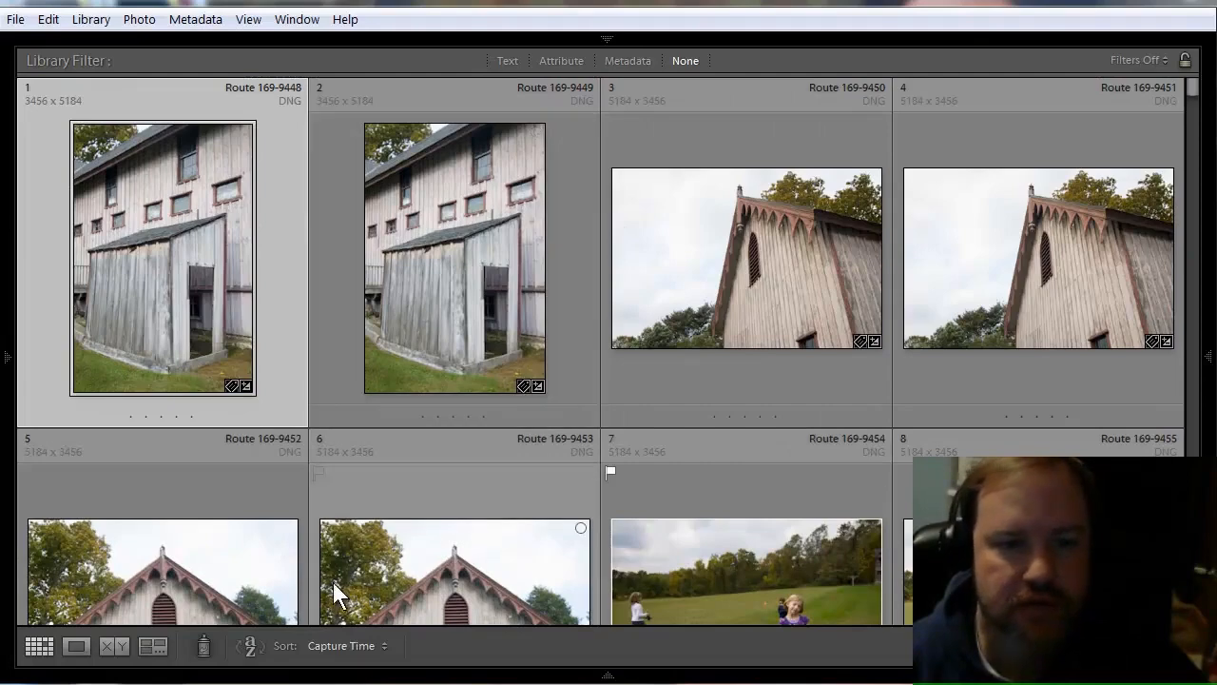
double_click(141, 253)
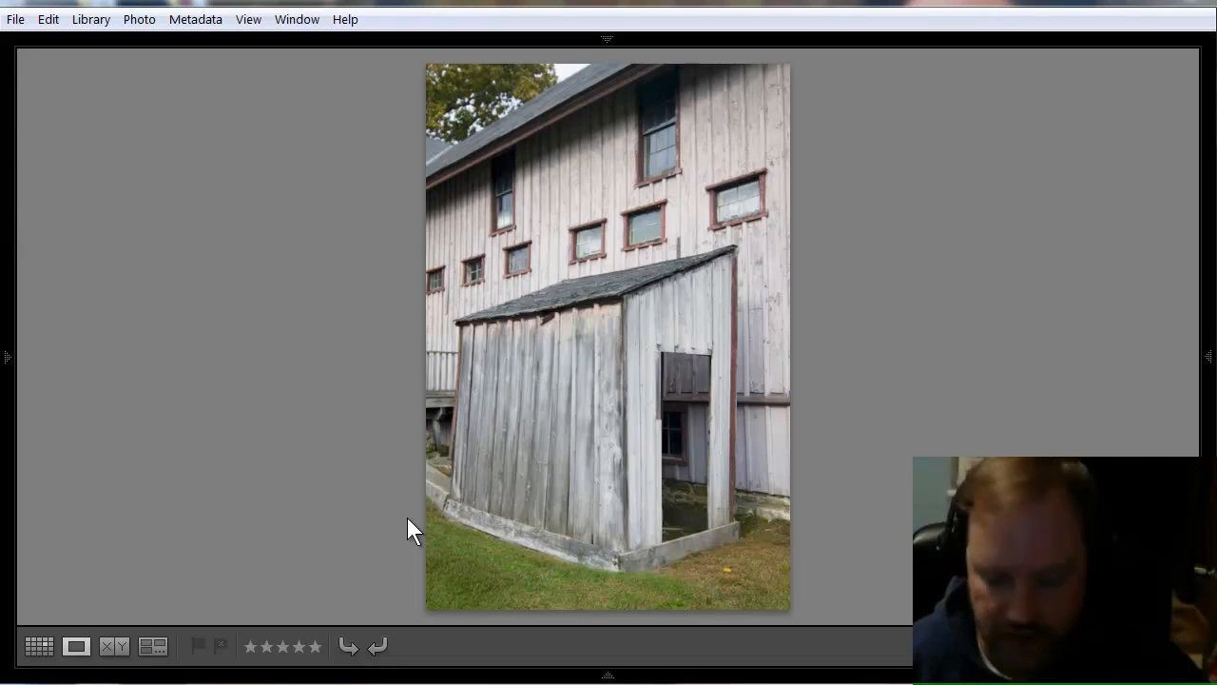
Dim the interface around the barn photo and black it out completely with Lights Out.
key("l")
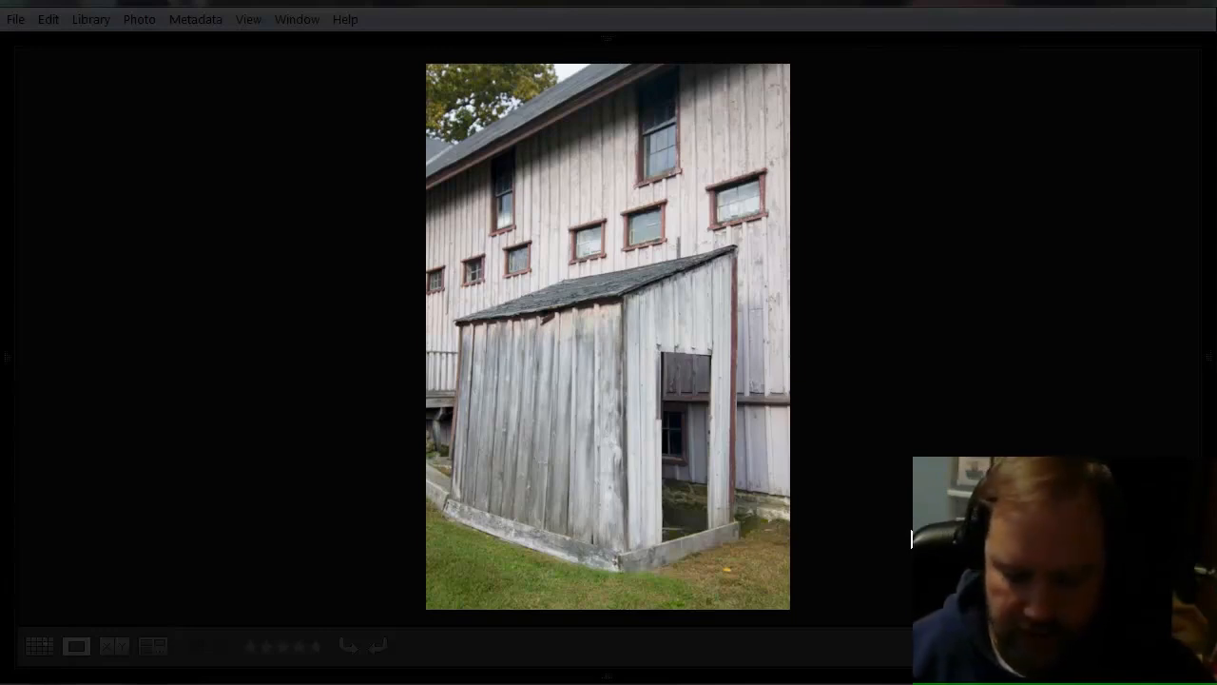
key("l")
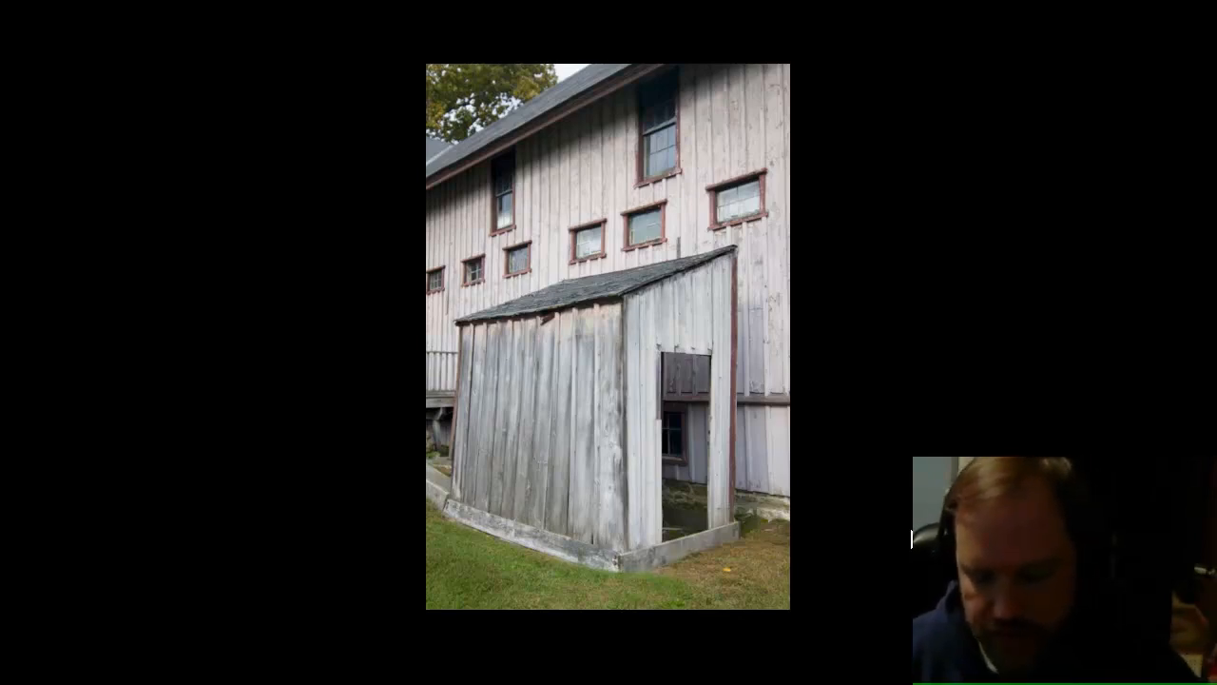
Flag the blacked-out barn photos one after another as picks or rejects, advancing to Route 169-9453.
key("p")
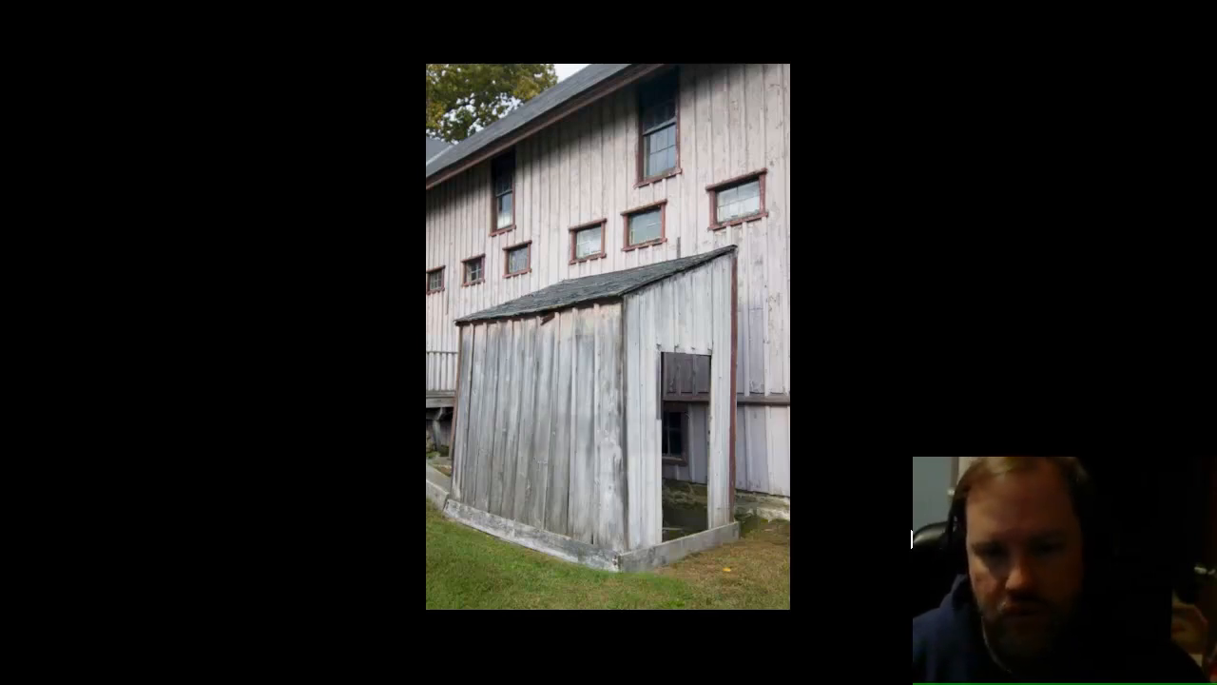
key("x")
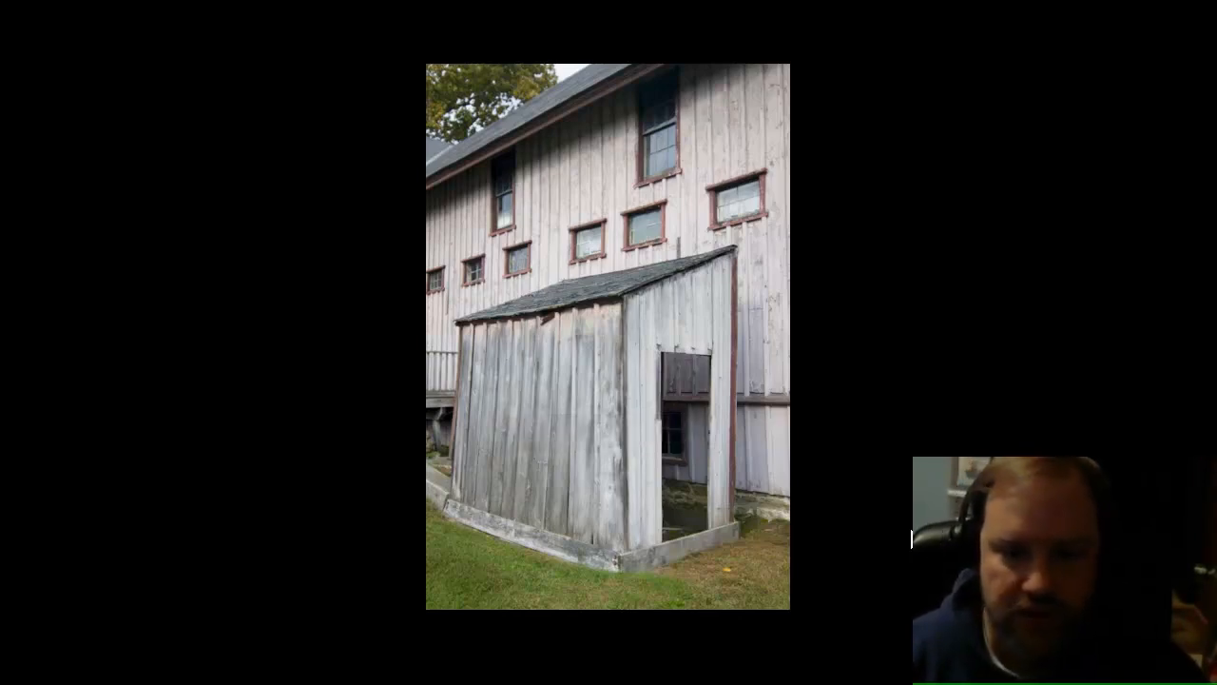
key("Right")
key("x")
key("Right")
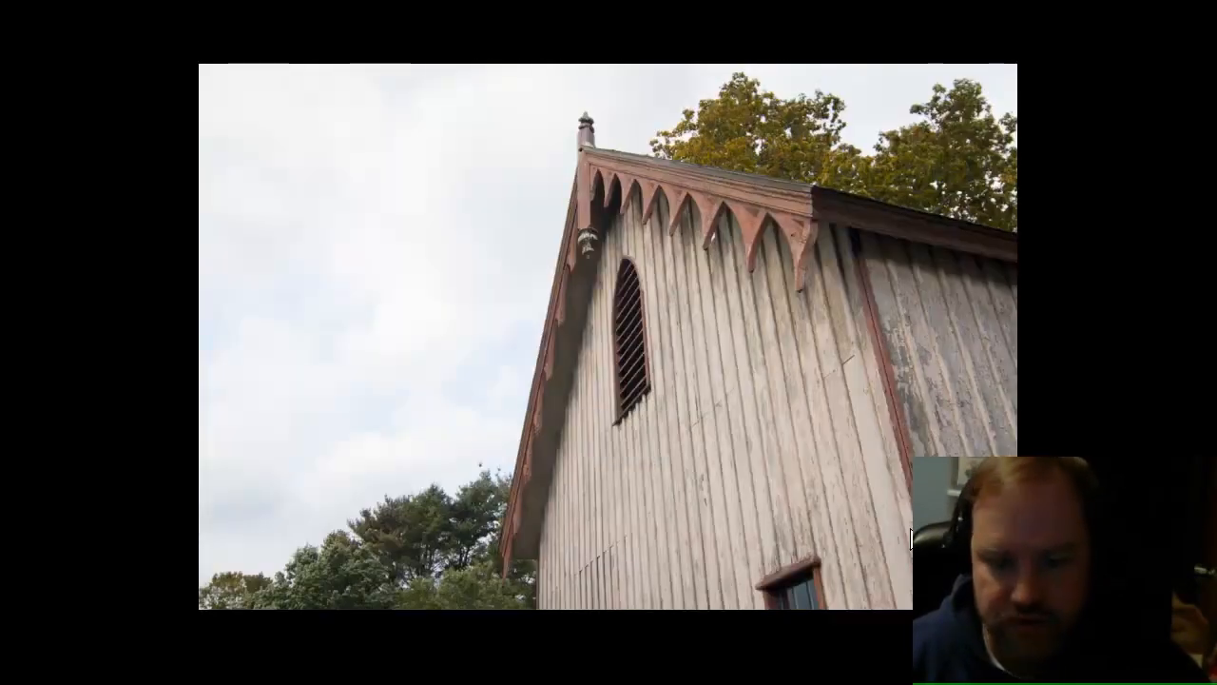
key("p")
key("Right")
key("x")
key("Right")
key("x")
key("Right")
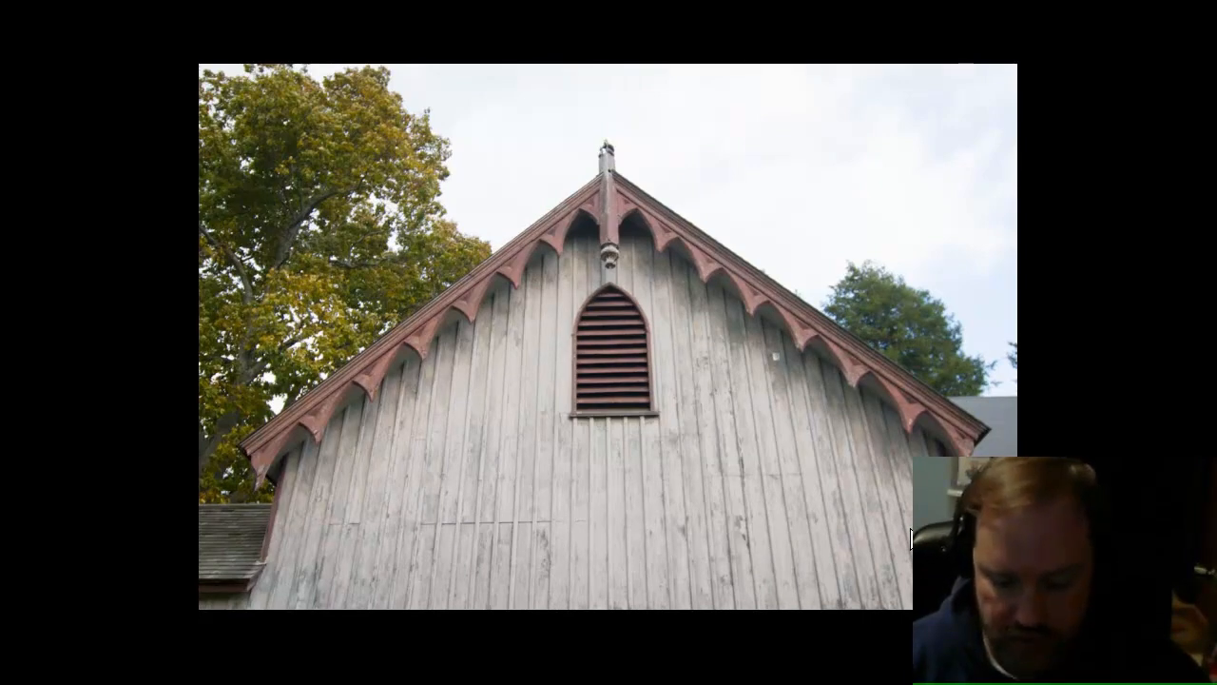
Restore the full interface with all panels and delete the rejected Route 169 photos from disk.
key("l")
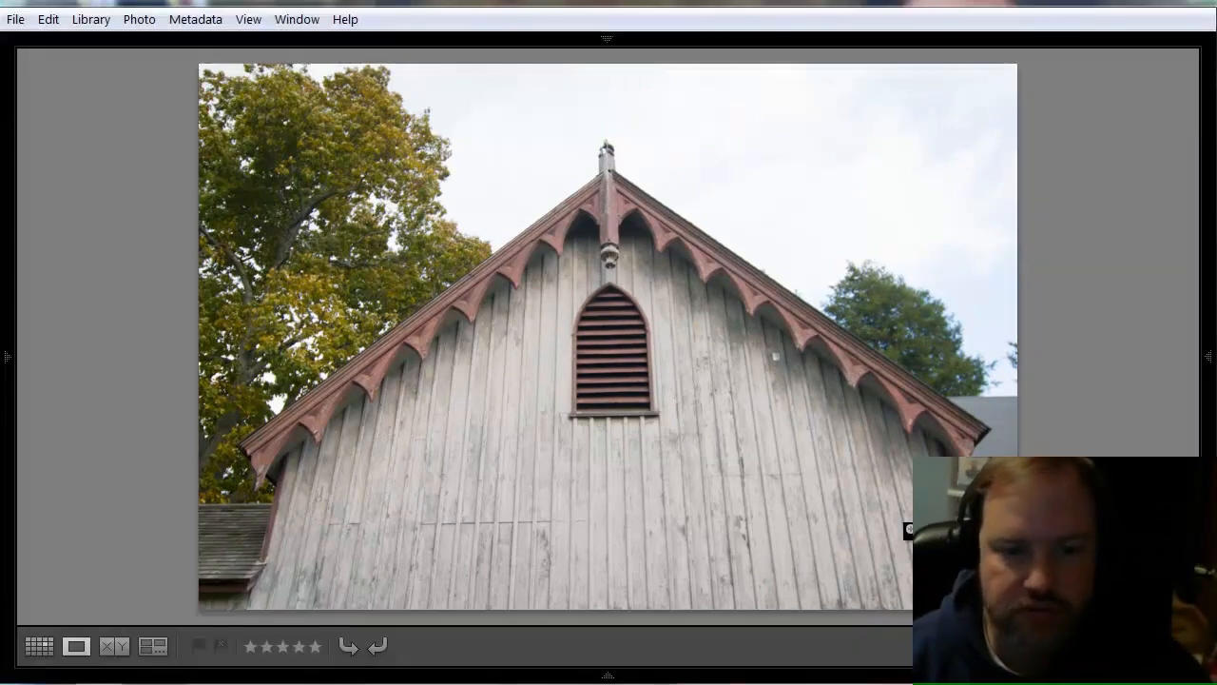
key("shift+Tab")
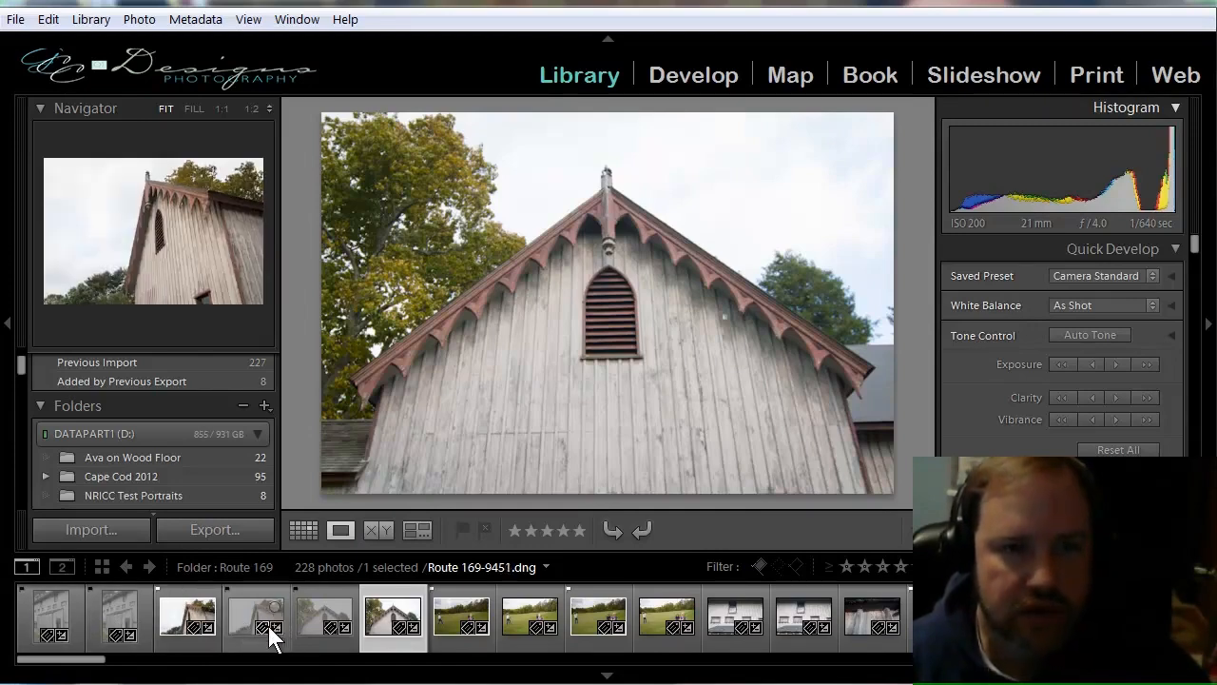
left_click(138, 20)
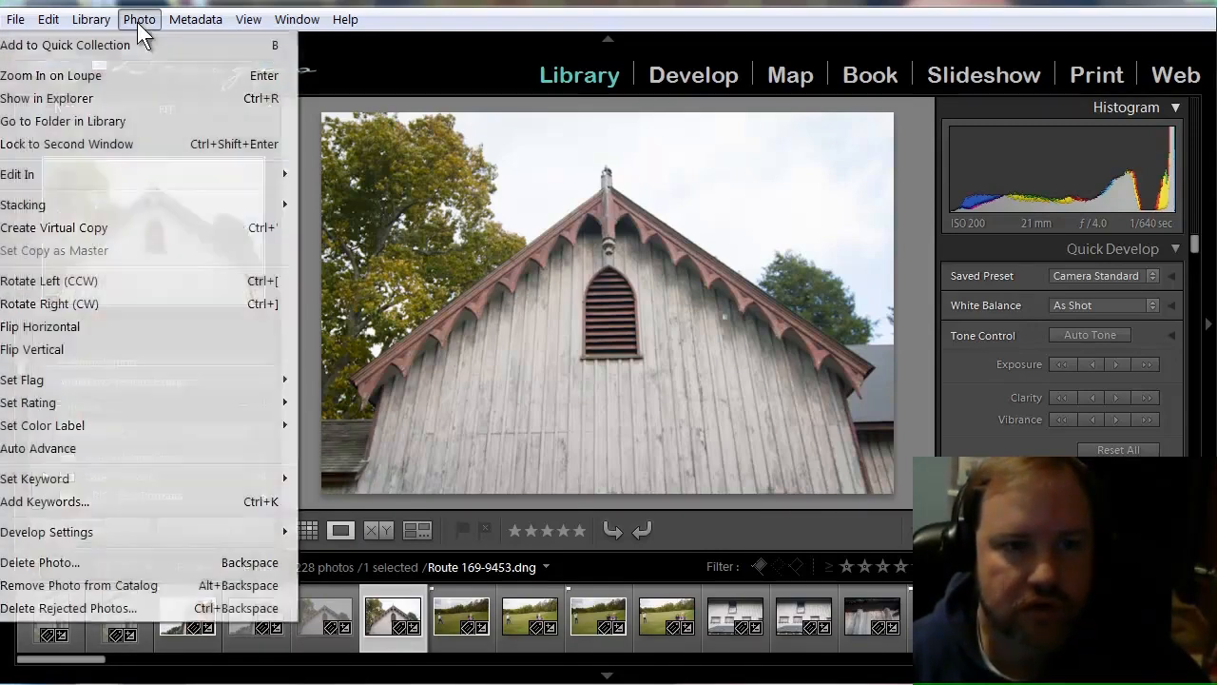
left_click(114, 610)
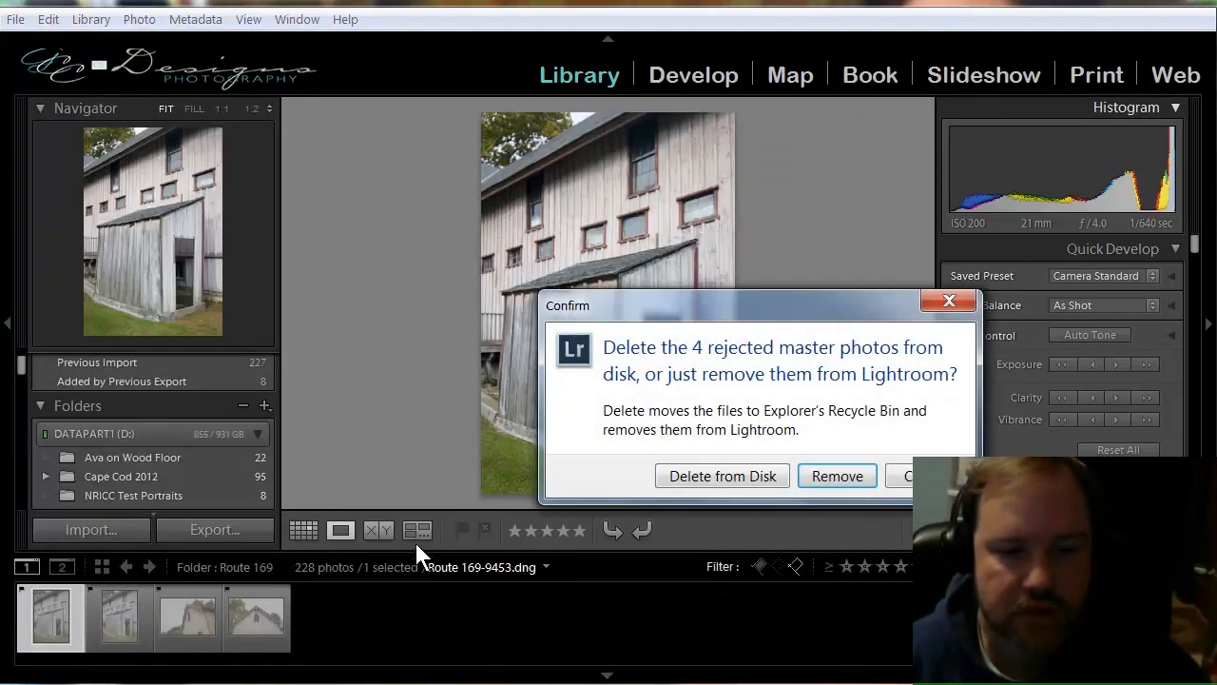
left_click(761, 478)
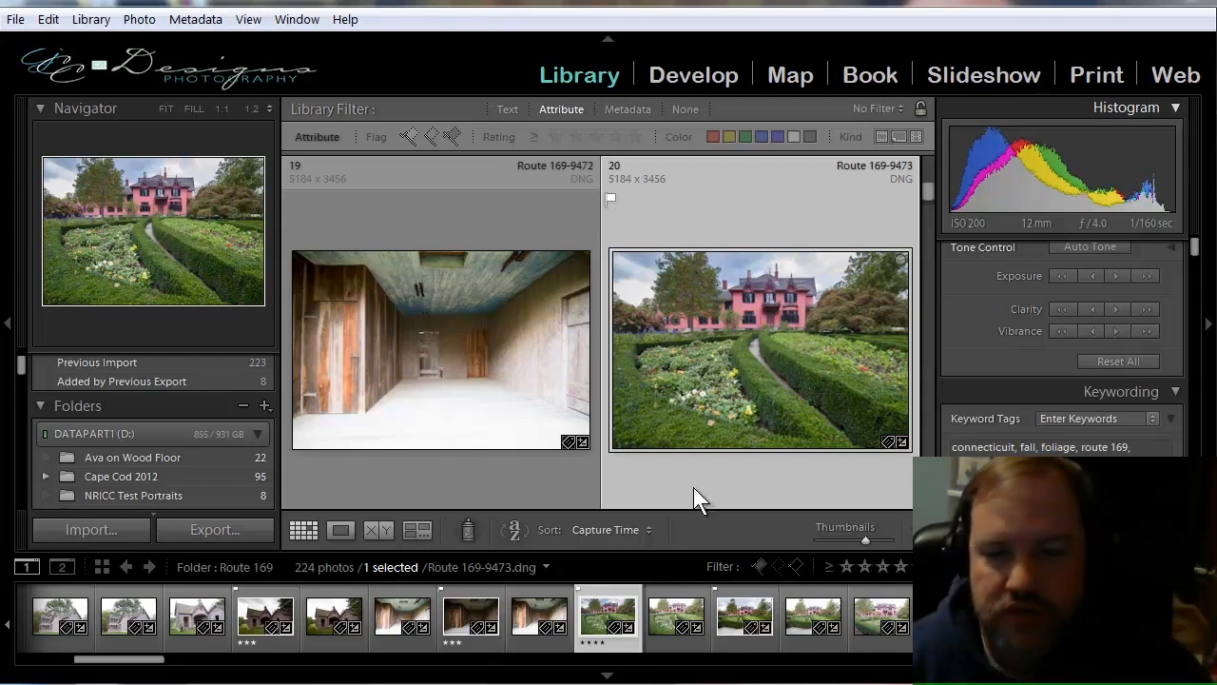
Filter the Route 169 folder to flagged picks, open Route 169-9473 in Loupe view and filter by four stars.
left_click(758, 566)
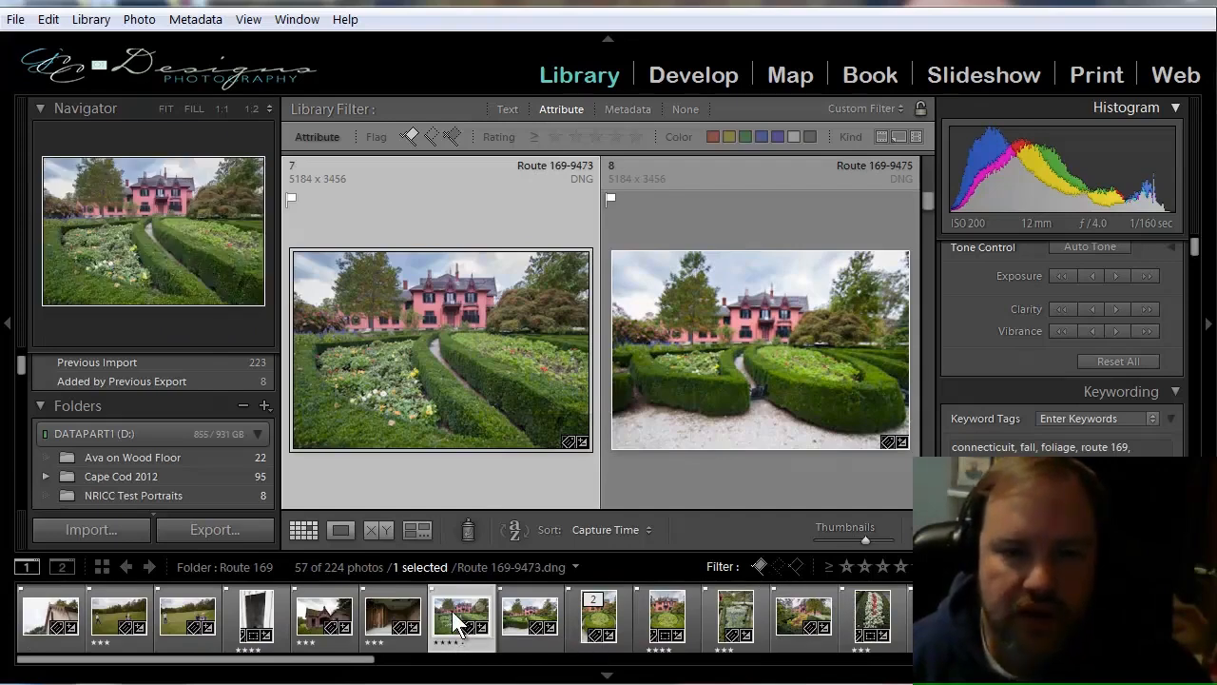
double_click(495, 392)
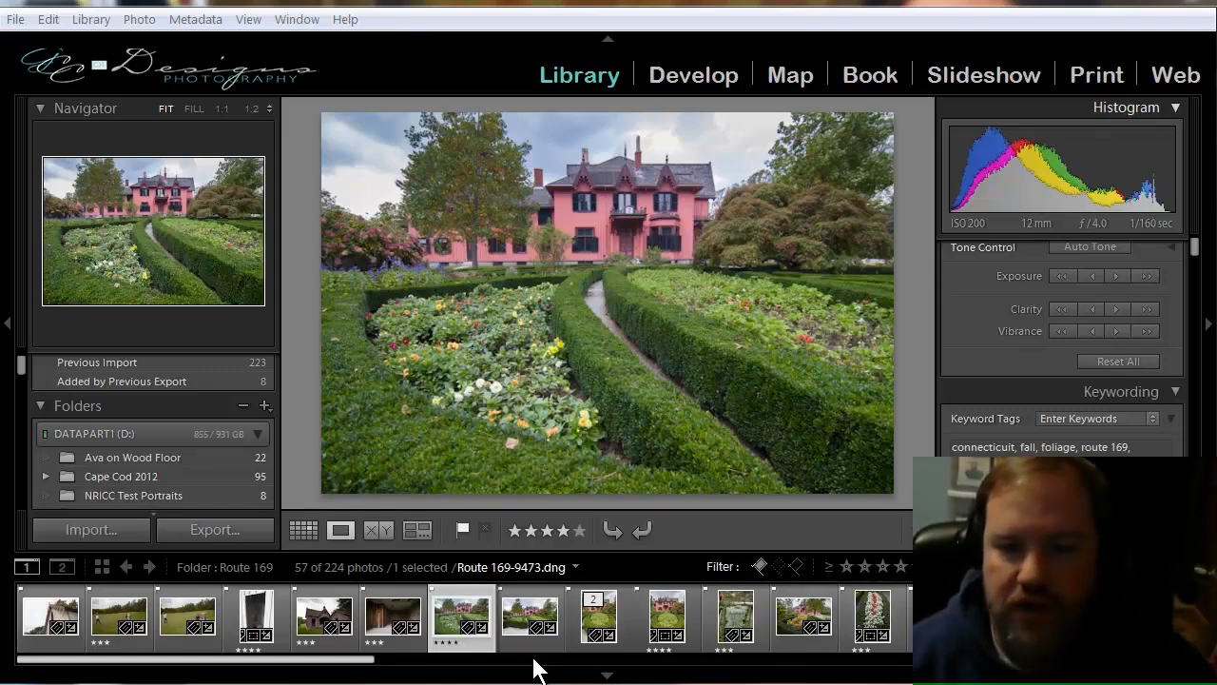
left_click(900, 569)
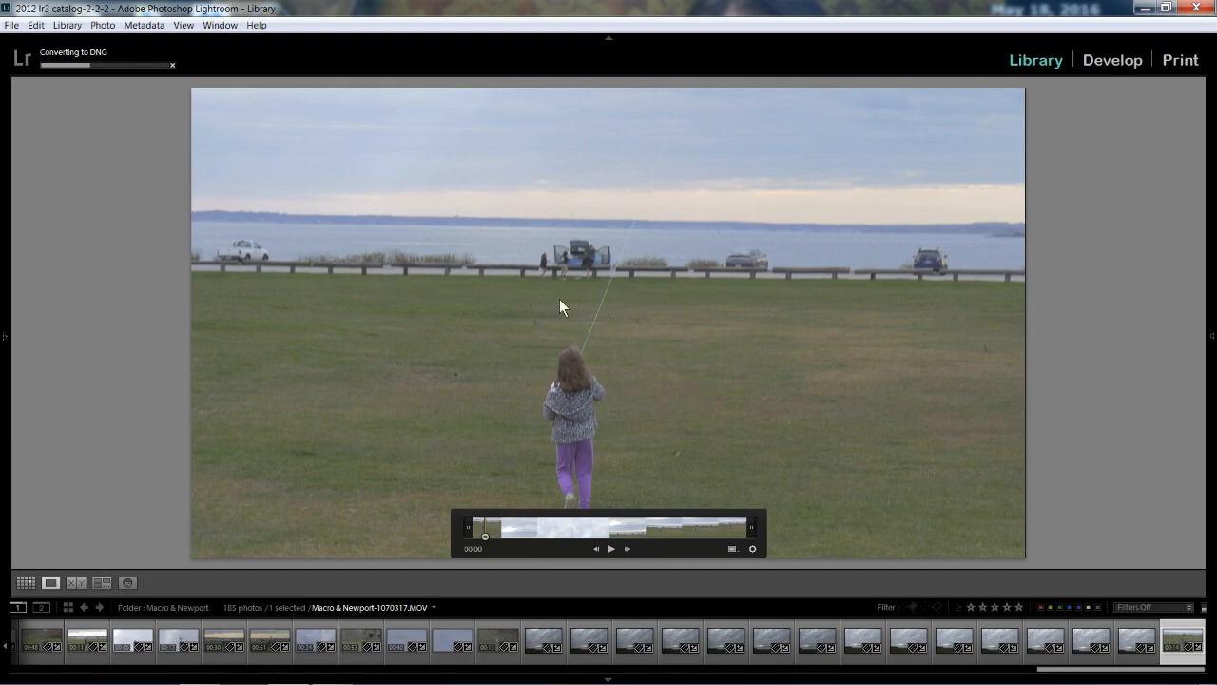
Capture the current frame of the video of the girl on the lawn and select the captured still in the filmstrip.
left_click(734, 549)
left_click(790, 568)
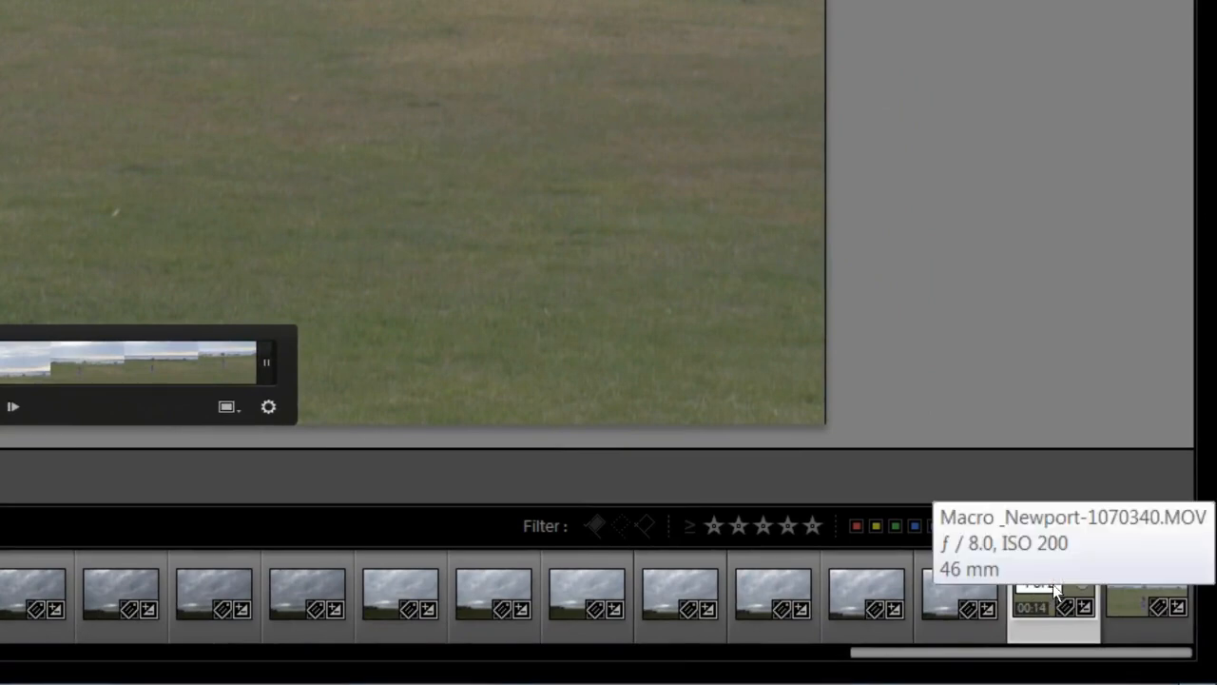
left_click(1115, 606)
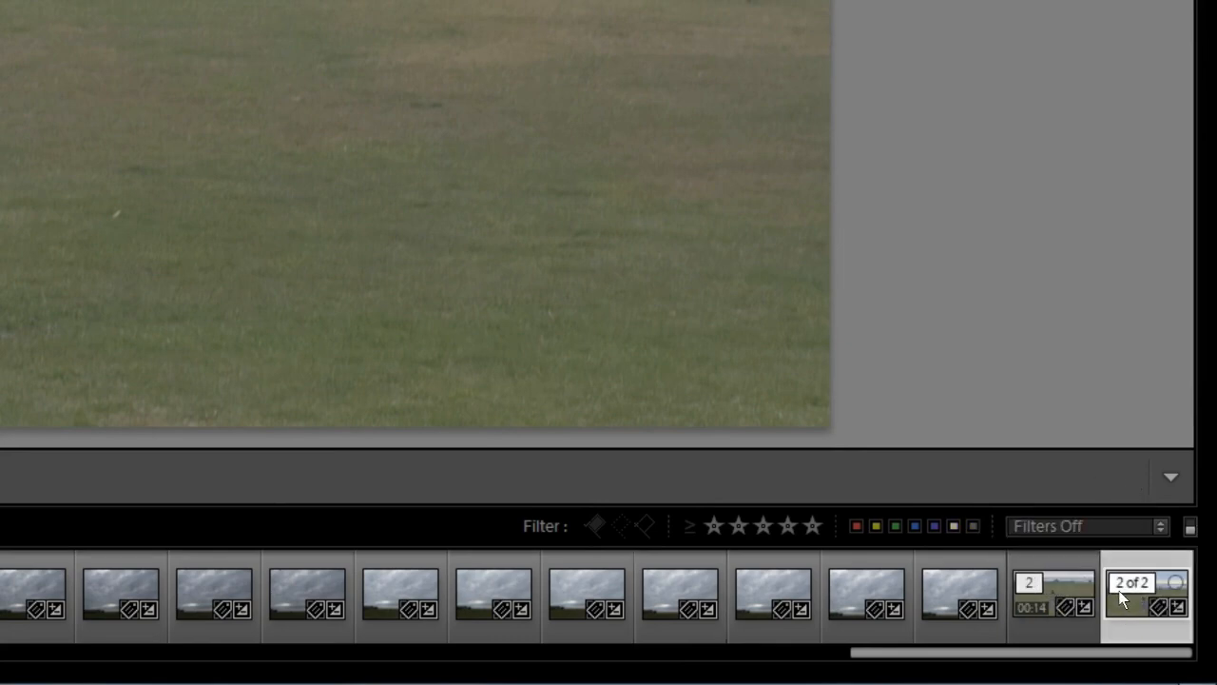
Collapse and expand the video's stack, and move the captured still to the top of the stack.
left_click(1042, 584)
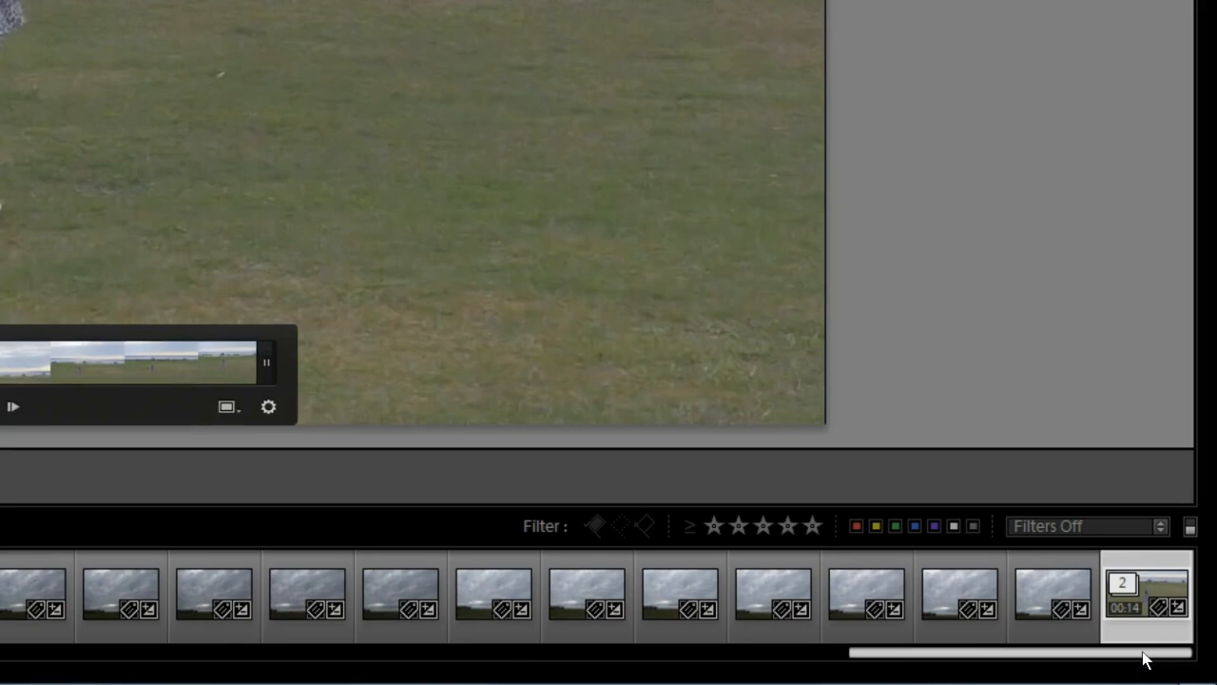
left_click(1122, 586)
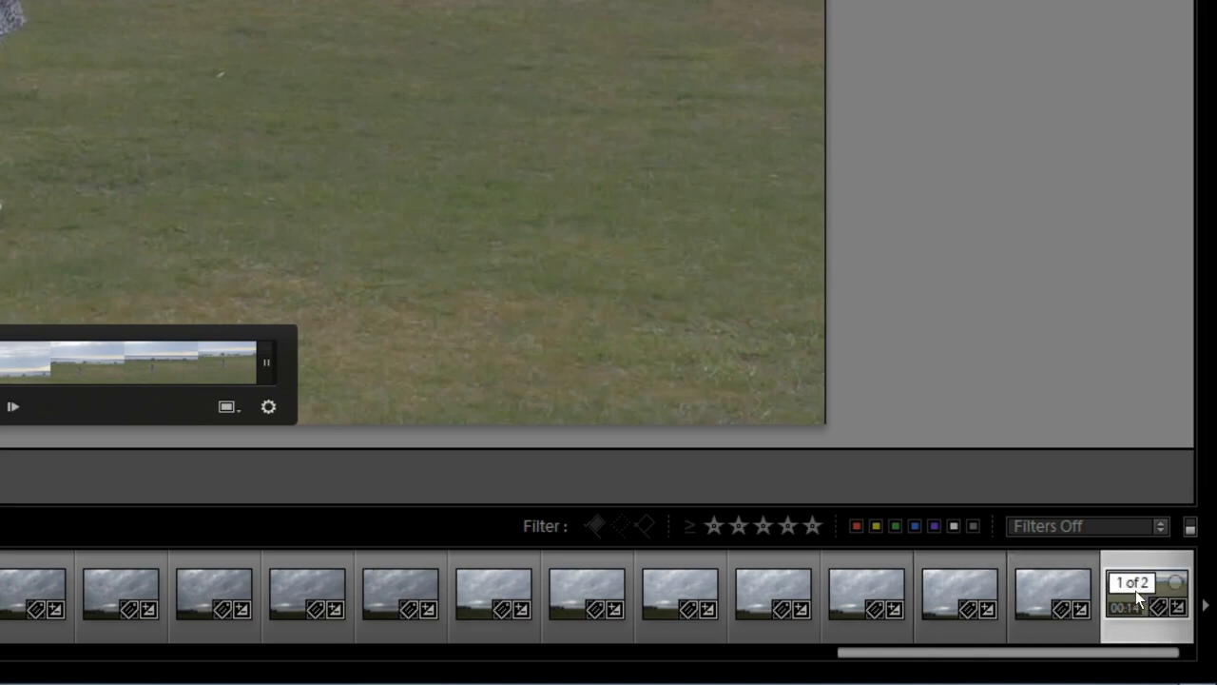
scroll(1137, 590, "down", 1)
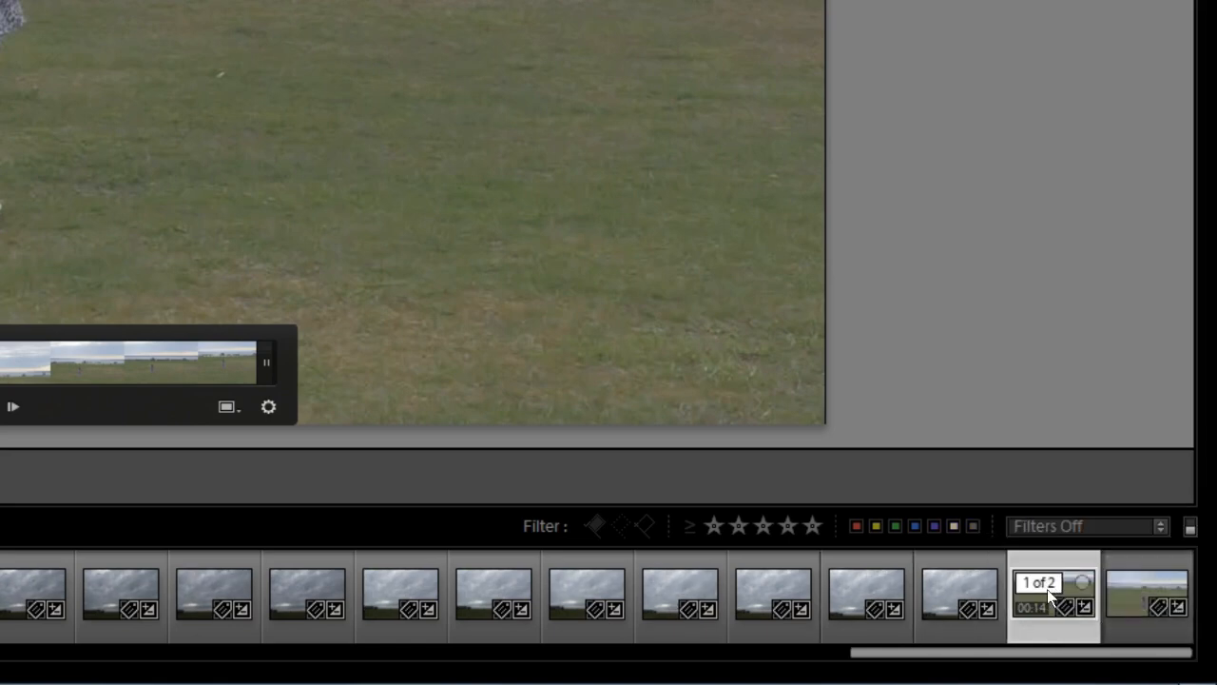
left_click(1129, 585)
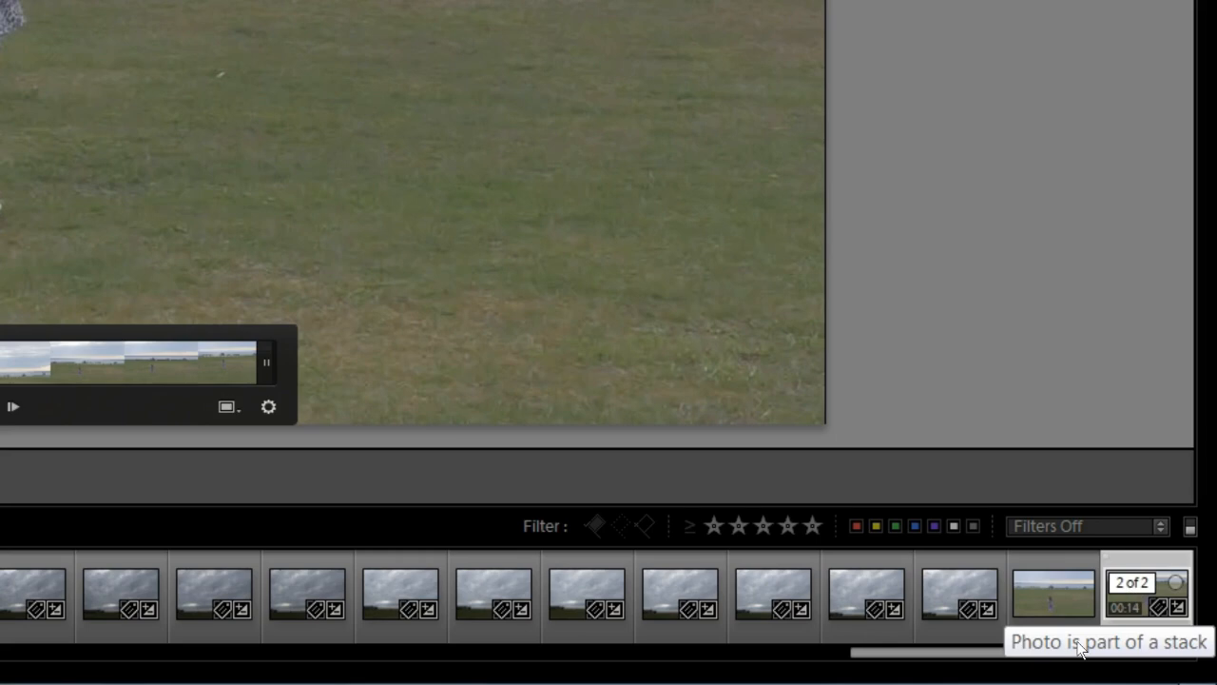
key("s")
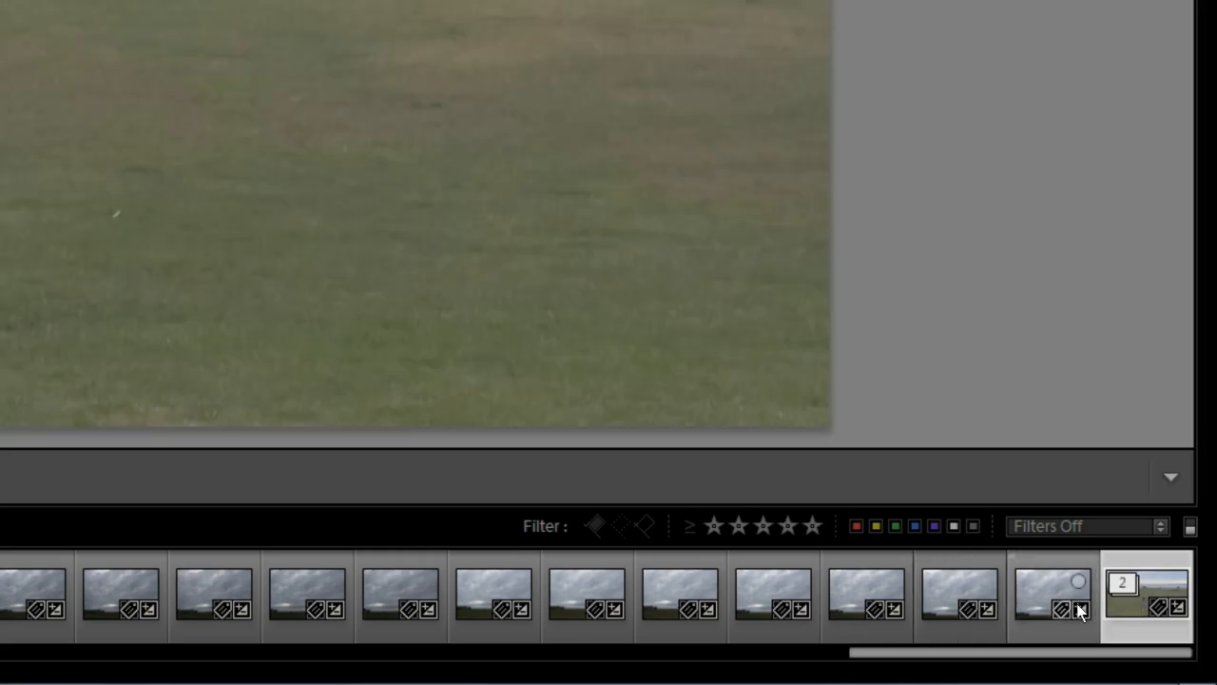
Expand the captured still's stack with the Stacking options and collapse it again from its stack badge.
right_click(1129, 605)
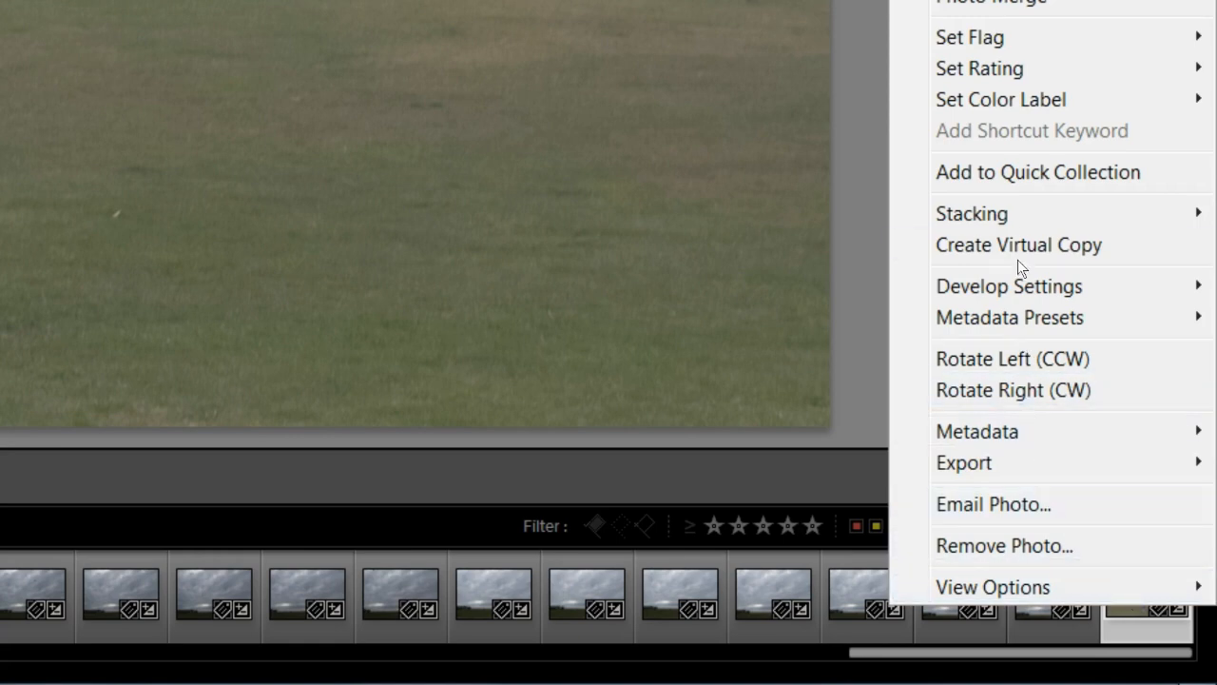
mouse_move(1033, 215)
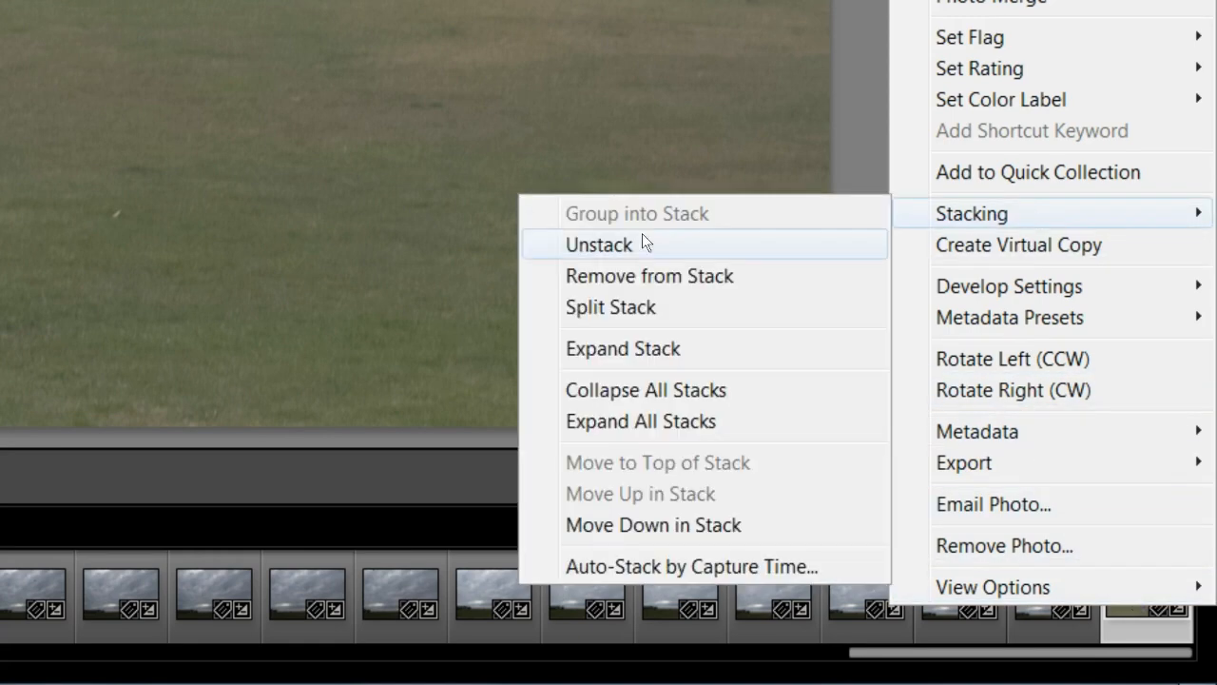
left_click(659, 356)
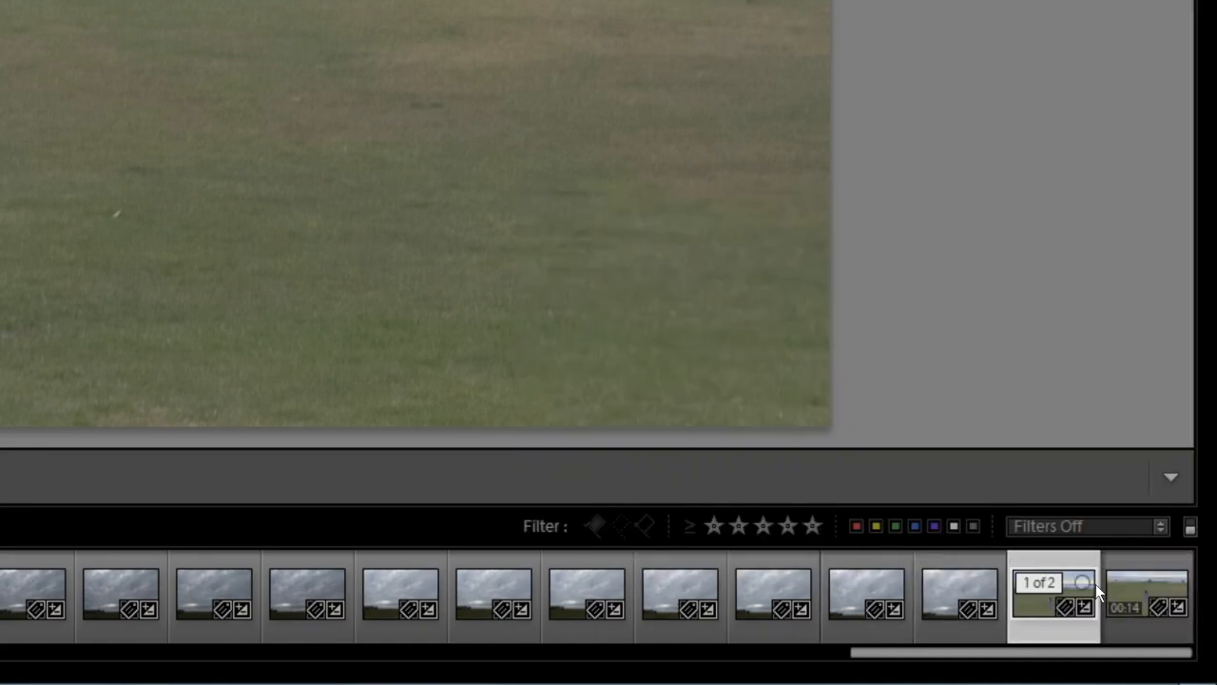
left_click(1037, 588)
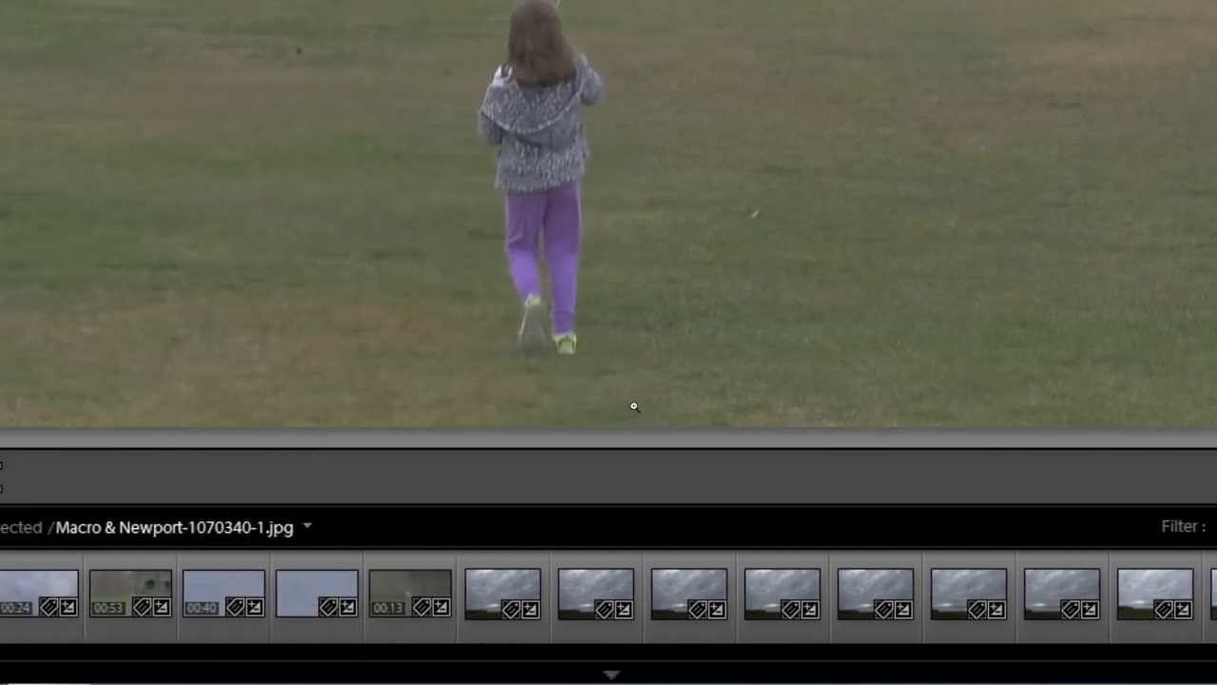
Group the cloudy-sky photos Macro & Newport-1070326.RW2 and 1070327.RW2 into a stack and expand it.
left_click(476, 608)
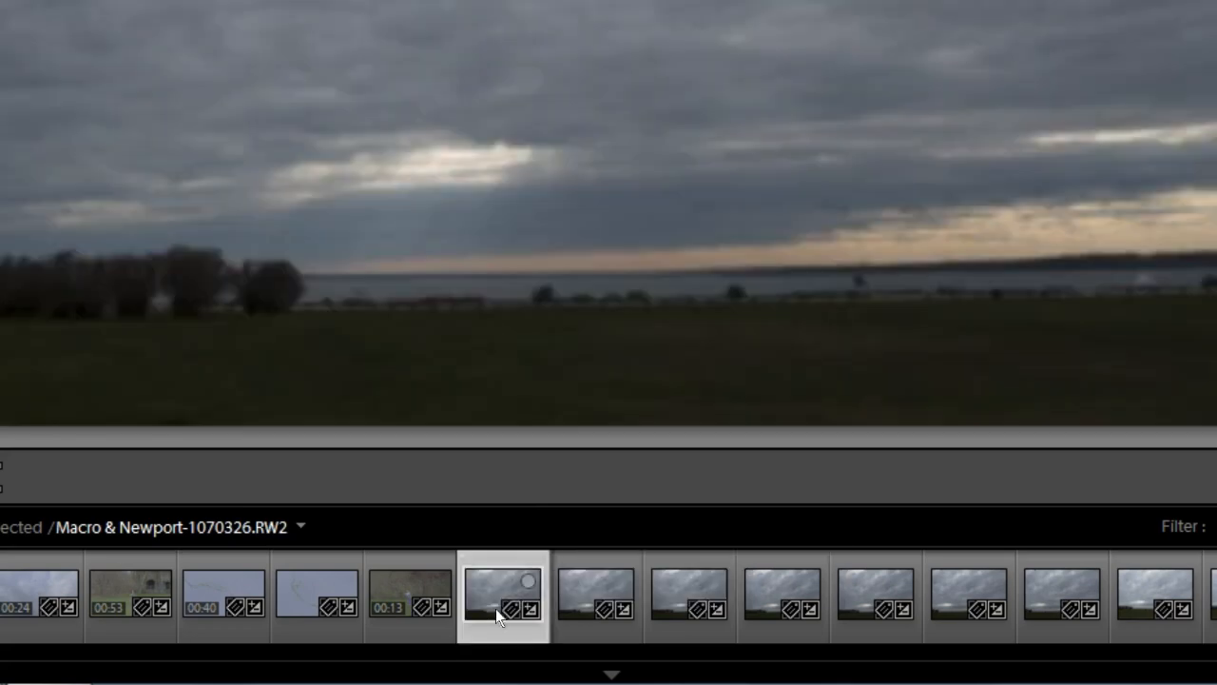
left_click(578, 605, "ctrl")
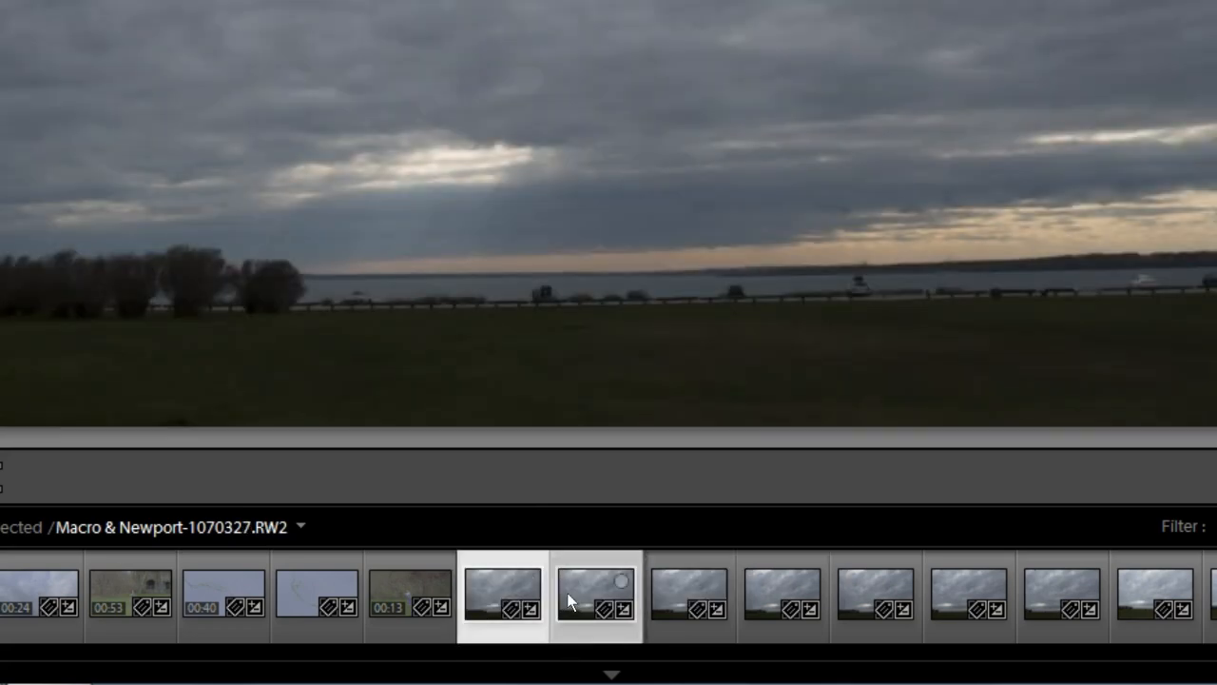
right_click(567, 592)
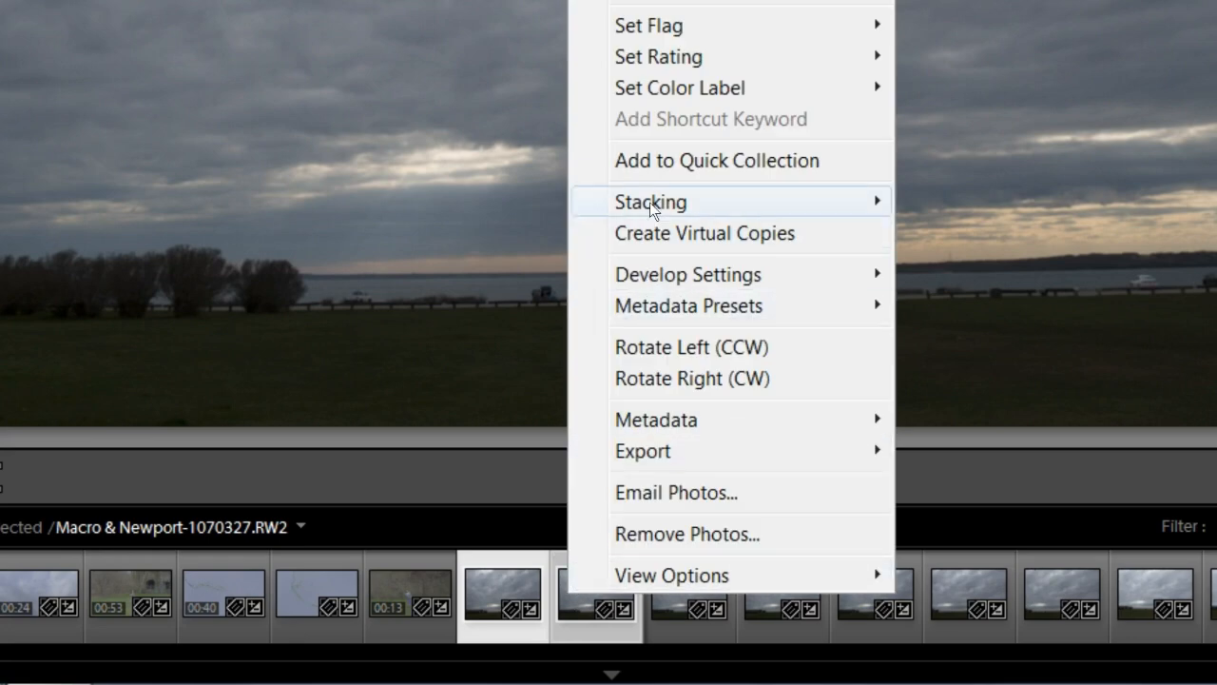
mouse_move(651, 203)
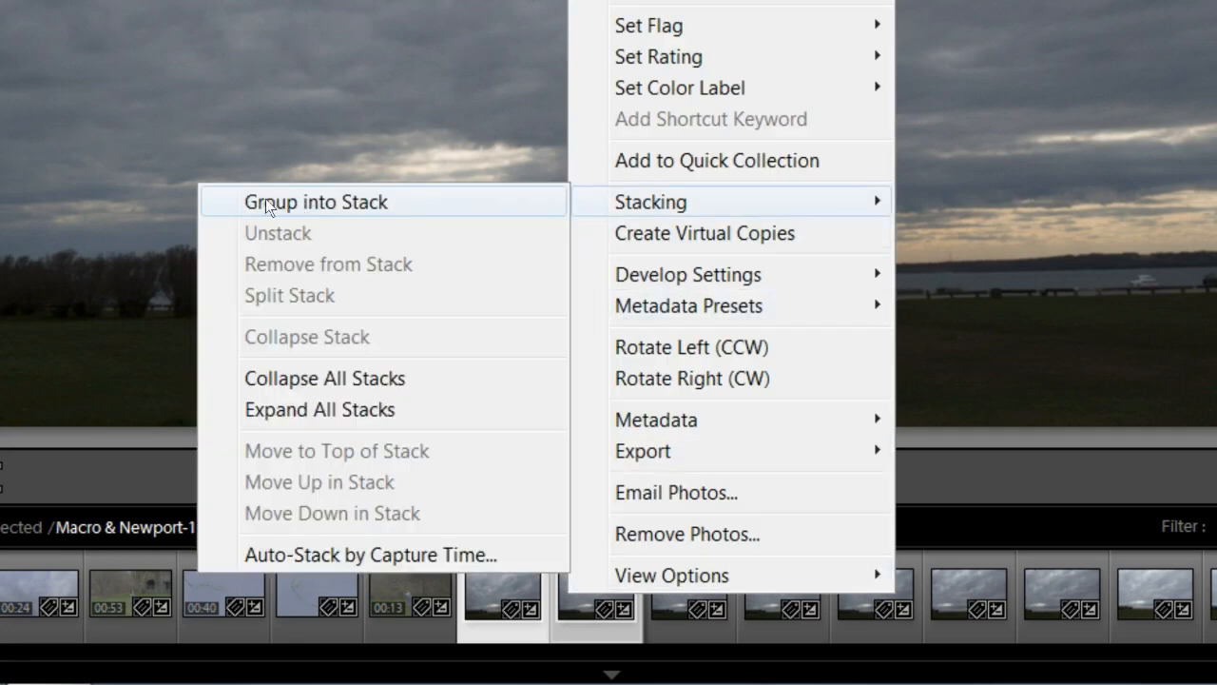
left_click(344, 203)
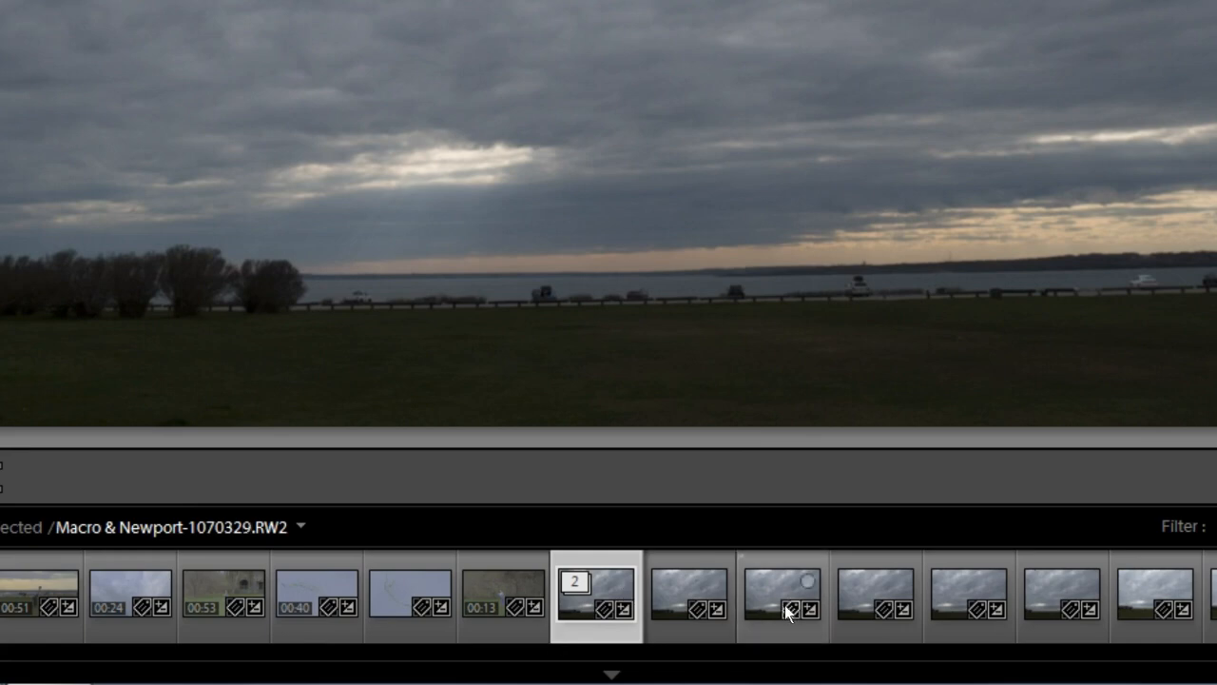
left_click(577, 584)
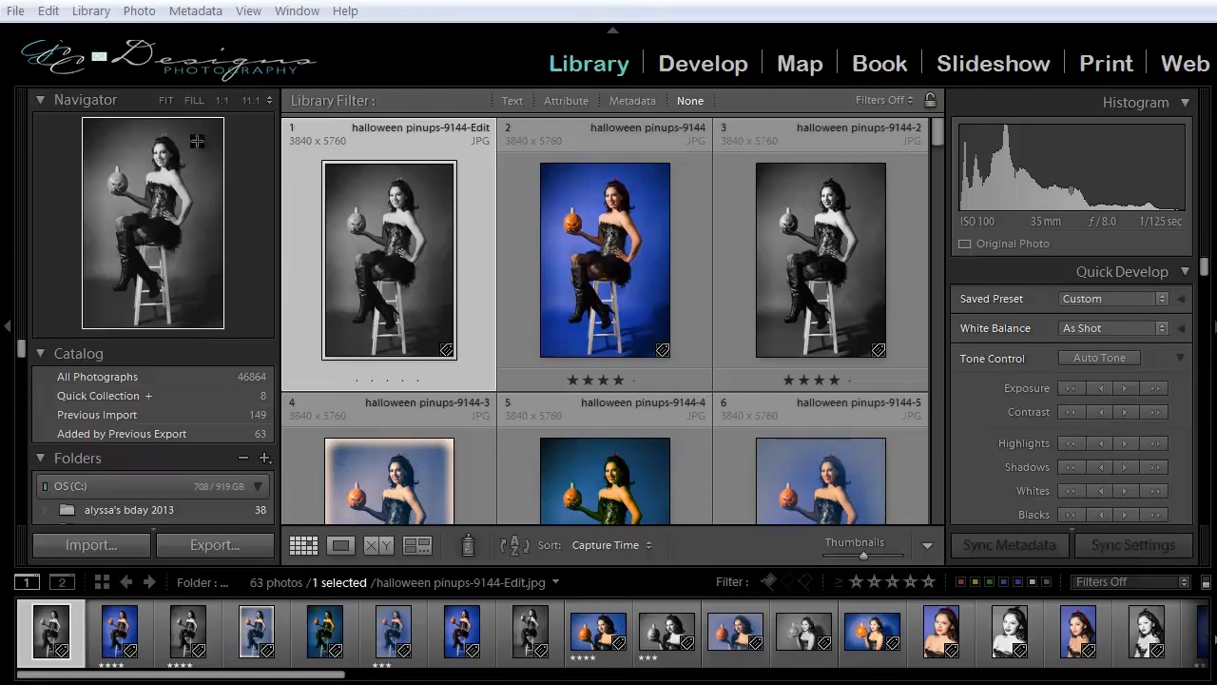
View halloween pinups-9144-Edit at 1:1, Fill and Fit zoom levels.
left_click(221, 99)
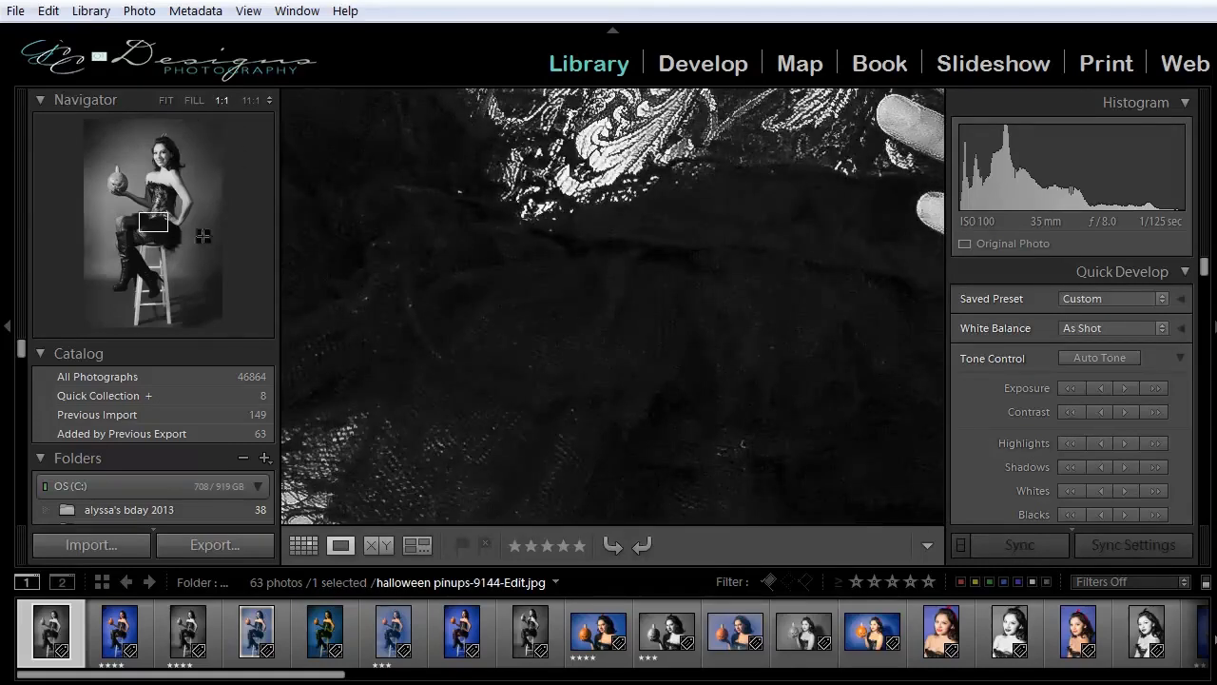
left_click(194, 101)
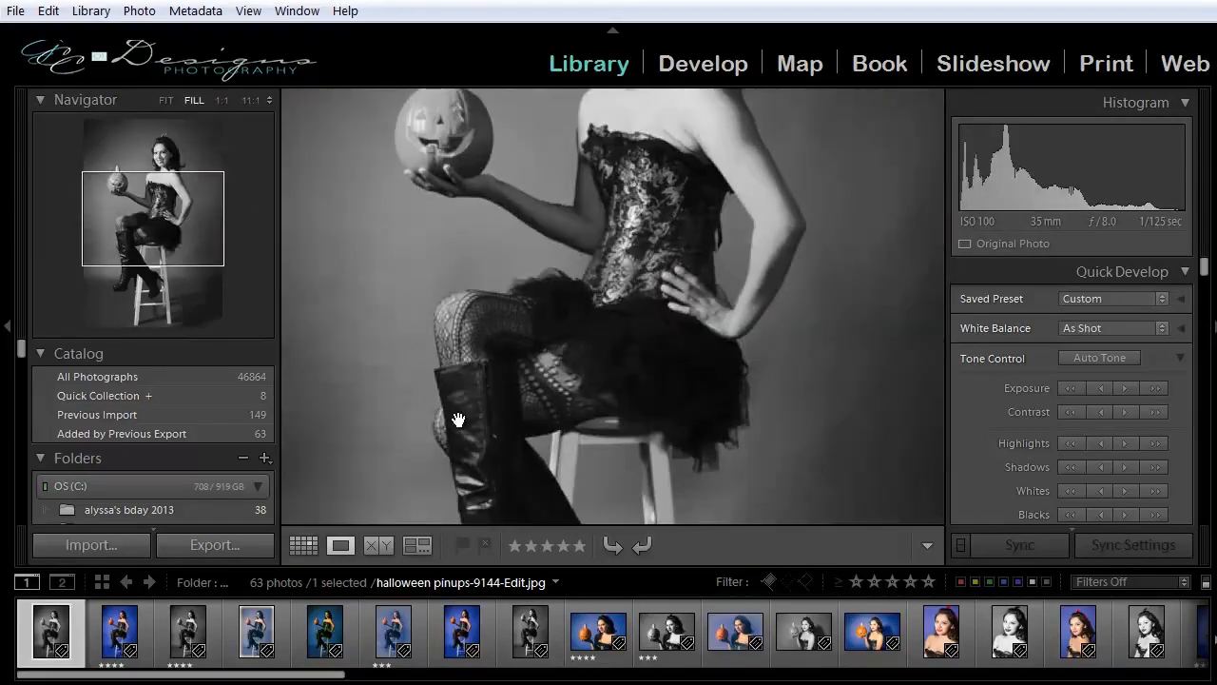
left_click(165, 100)
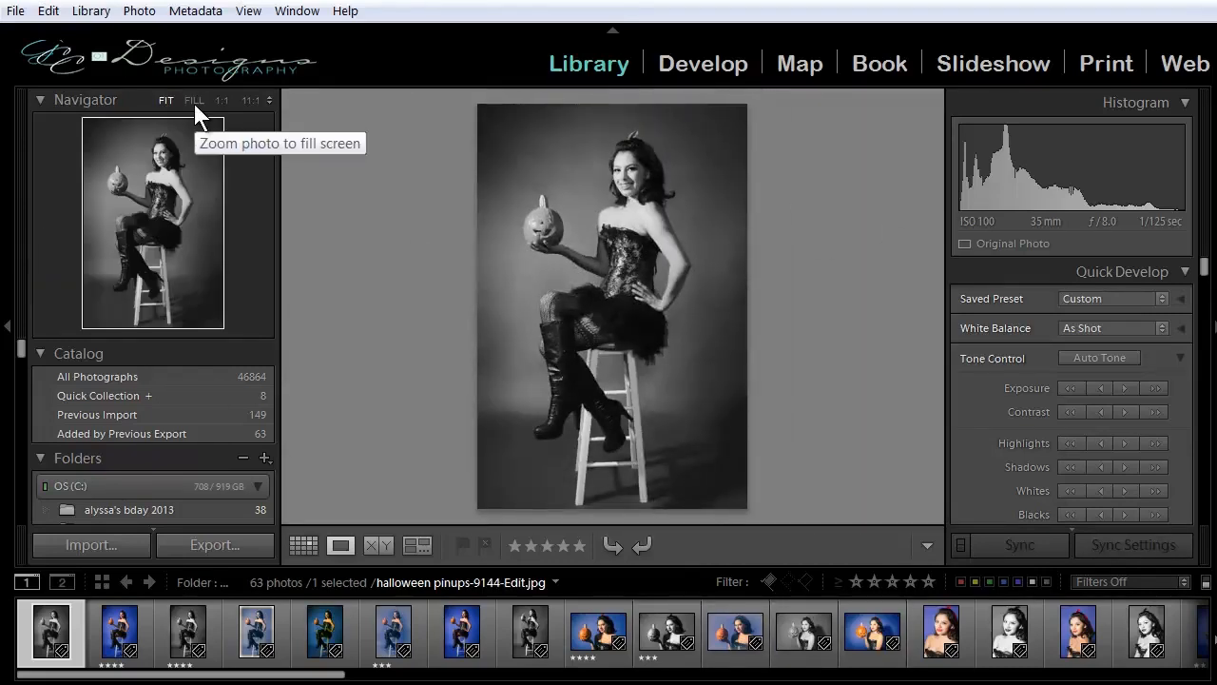
Set the photo's zoom ratio to 1:8 and move the Navigator's view frame up to the woman's head and torso.
left_click(270, 99)
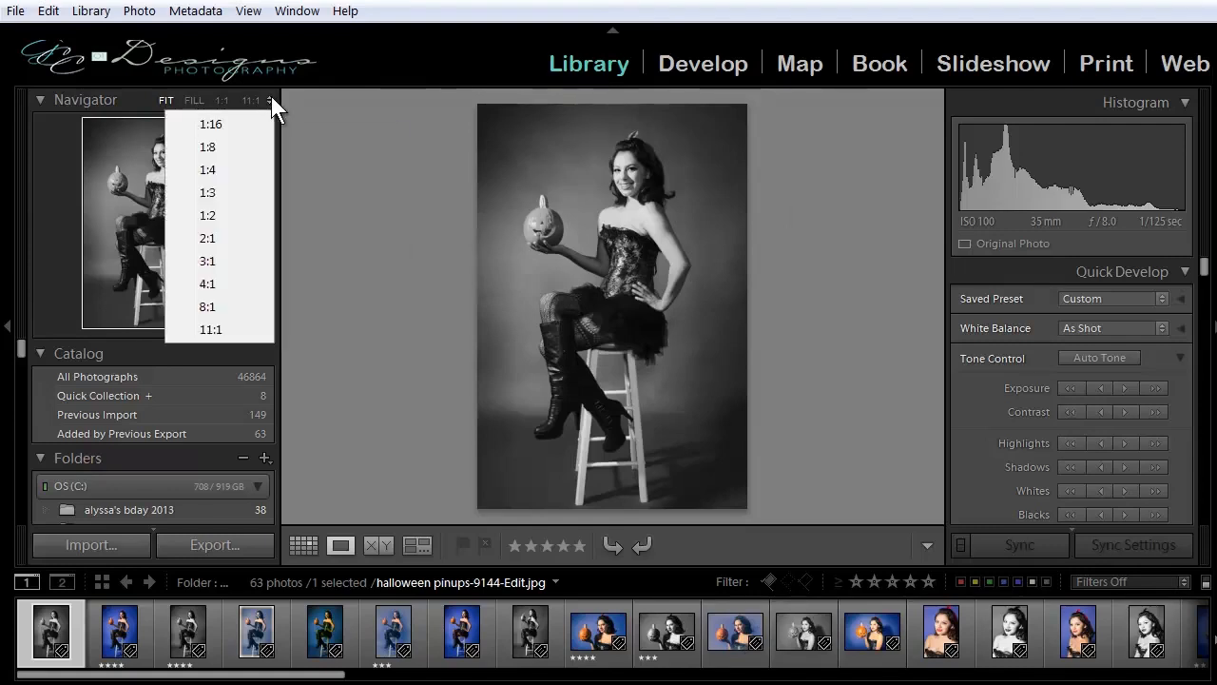
left_click(239, 145)
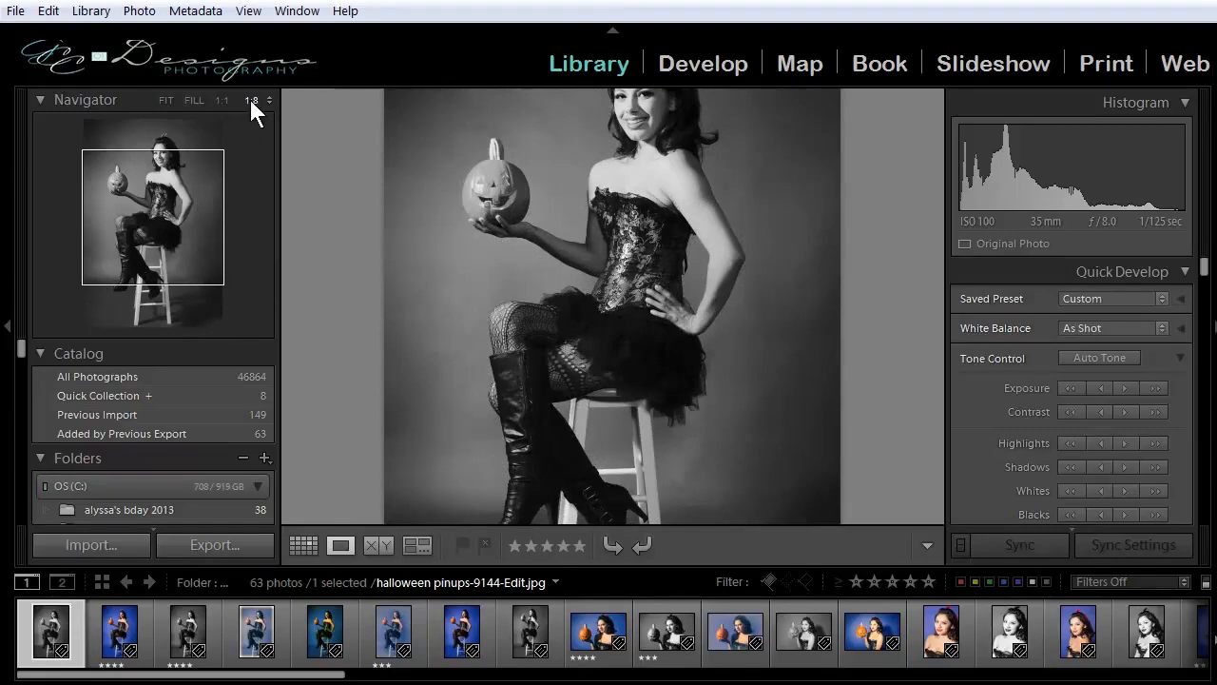
mouse_move(173, 198)
left_mouse_down()
mouse_move(174, 174)
mouse_move(189, 258)
mouse_move(189, 193)
left_mouse_up()
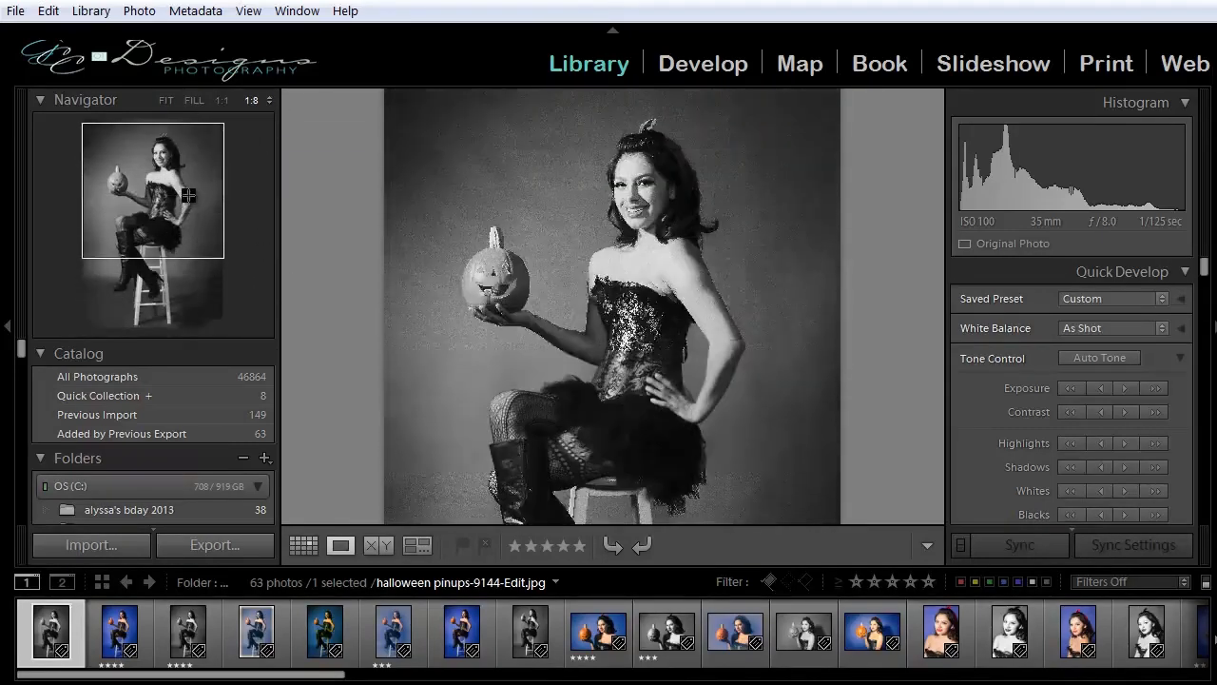
Zoom the black-and-white pumpkin portrait to 1:2 and then to 11:1 in the Navigator.
left_click(269, 100)
left_click(226, 215)
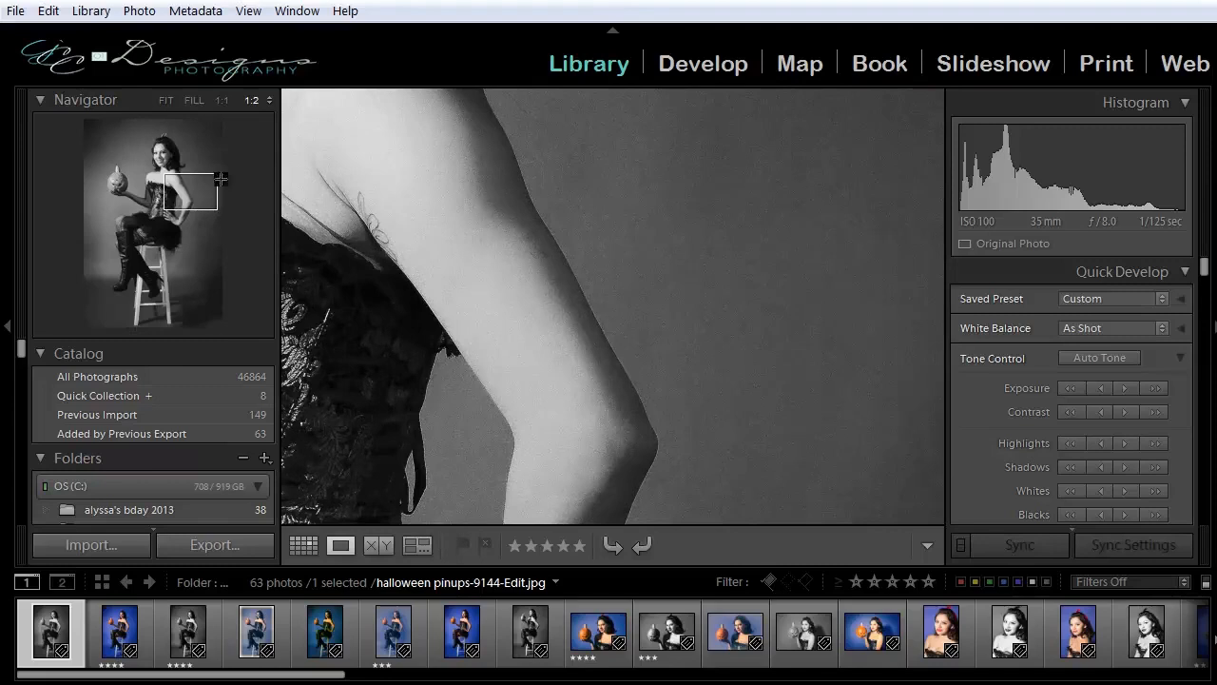
left_click(269, 100)
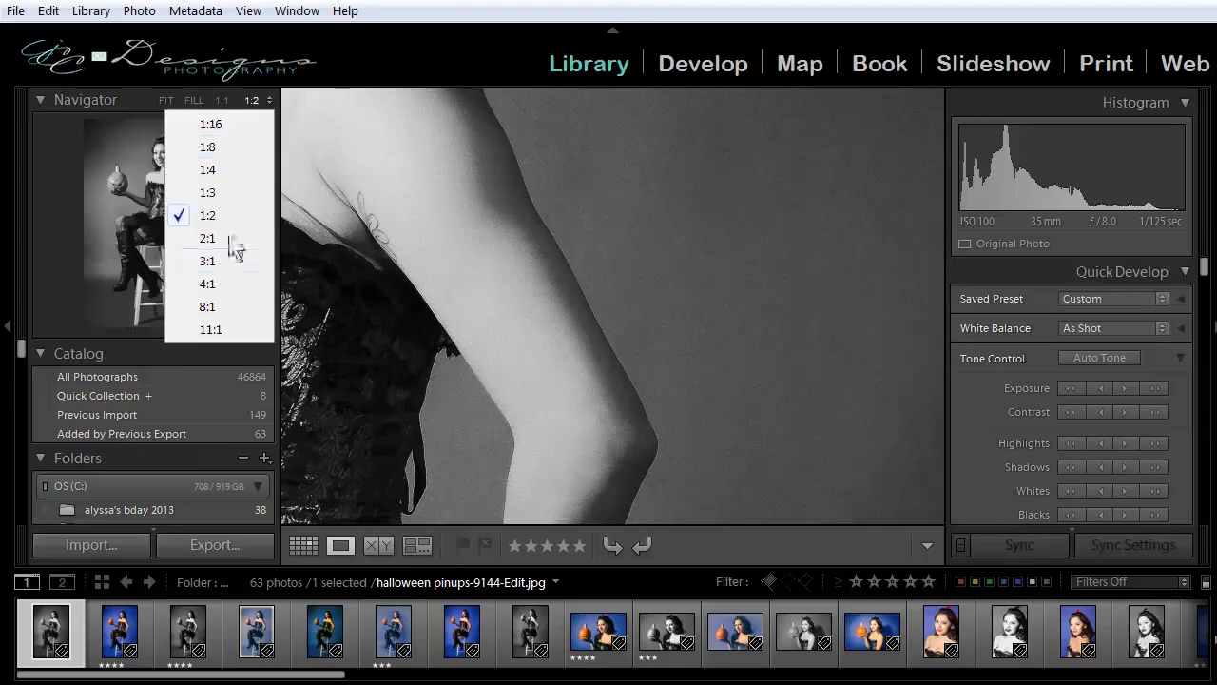
left_click(233, 322)
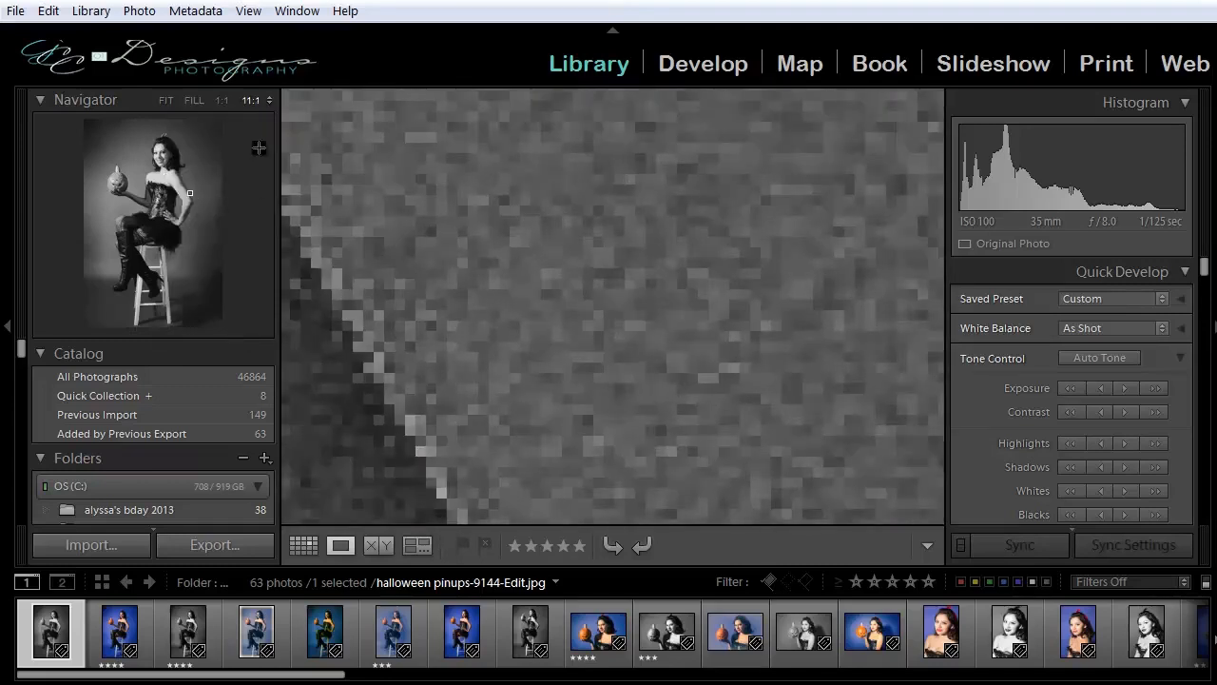
View the portrait at Fill, set the custom zoom ratio to 1:2, and return the photo to Fit.
left_click(190, 99)
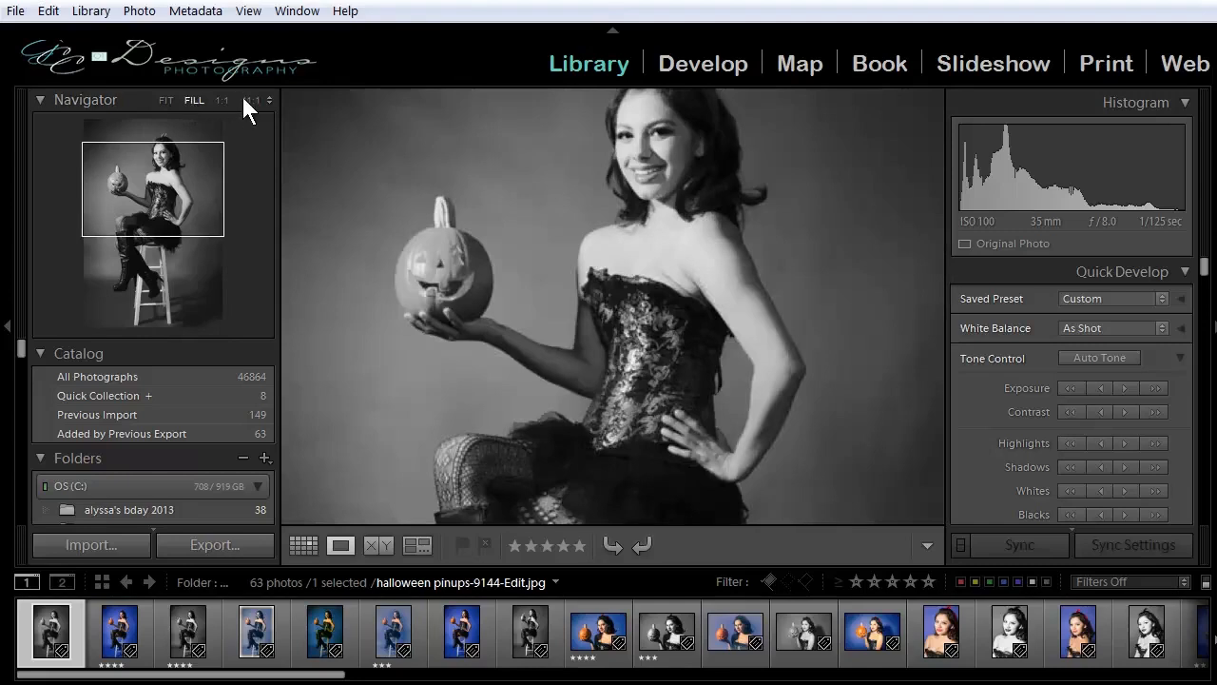
left_click(269, 99)
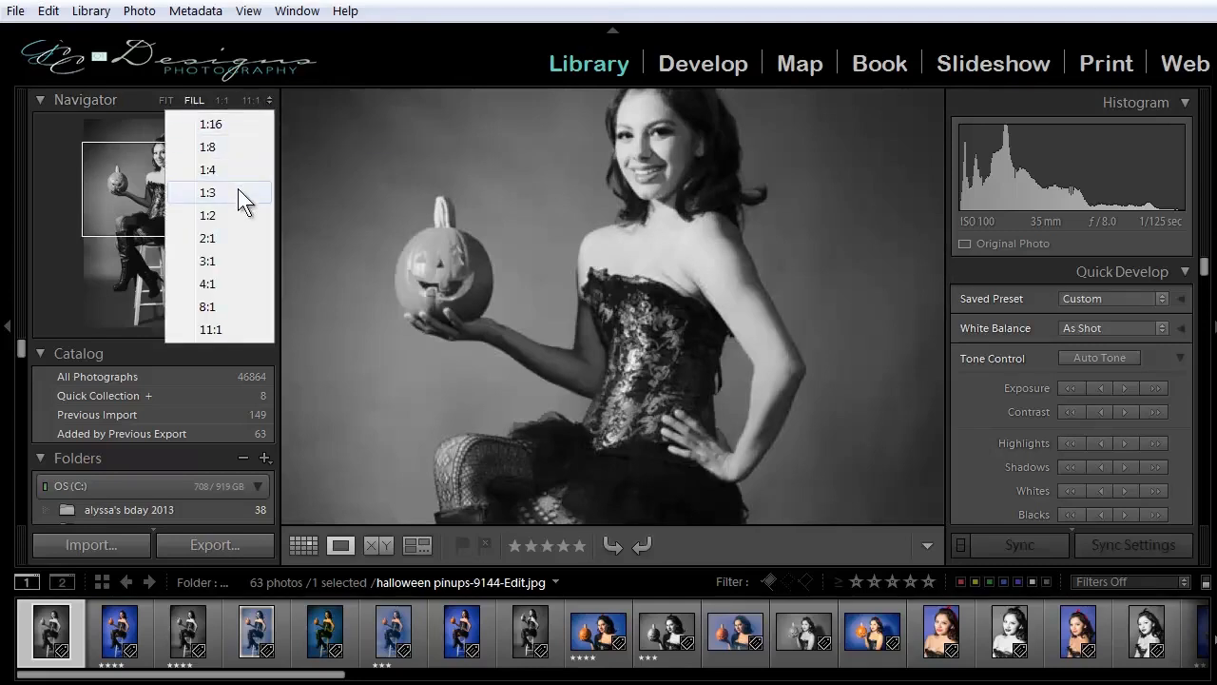
left_click(222, 209)
left_click(163, 99)
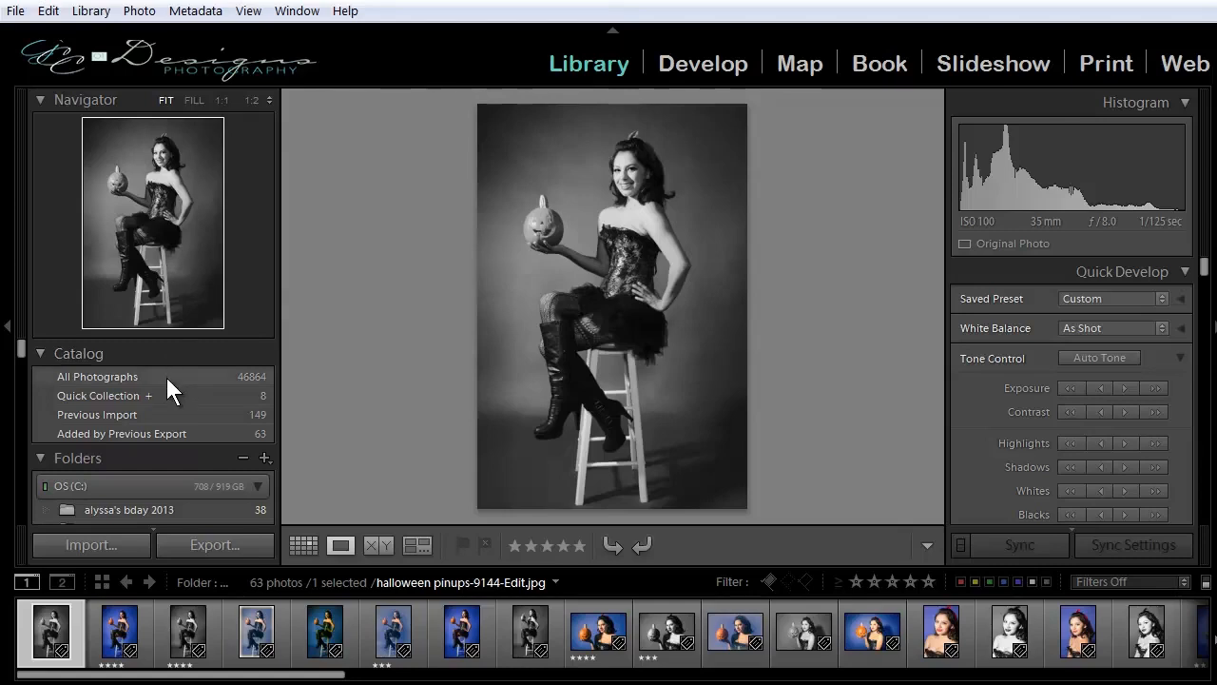
Look through the Library's folder list and the David Duchemin presets in the Develop module.
scroll(142, 419, "down", 1)
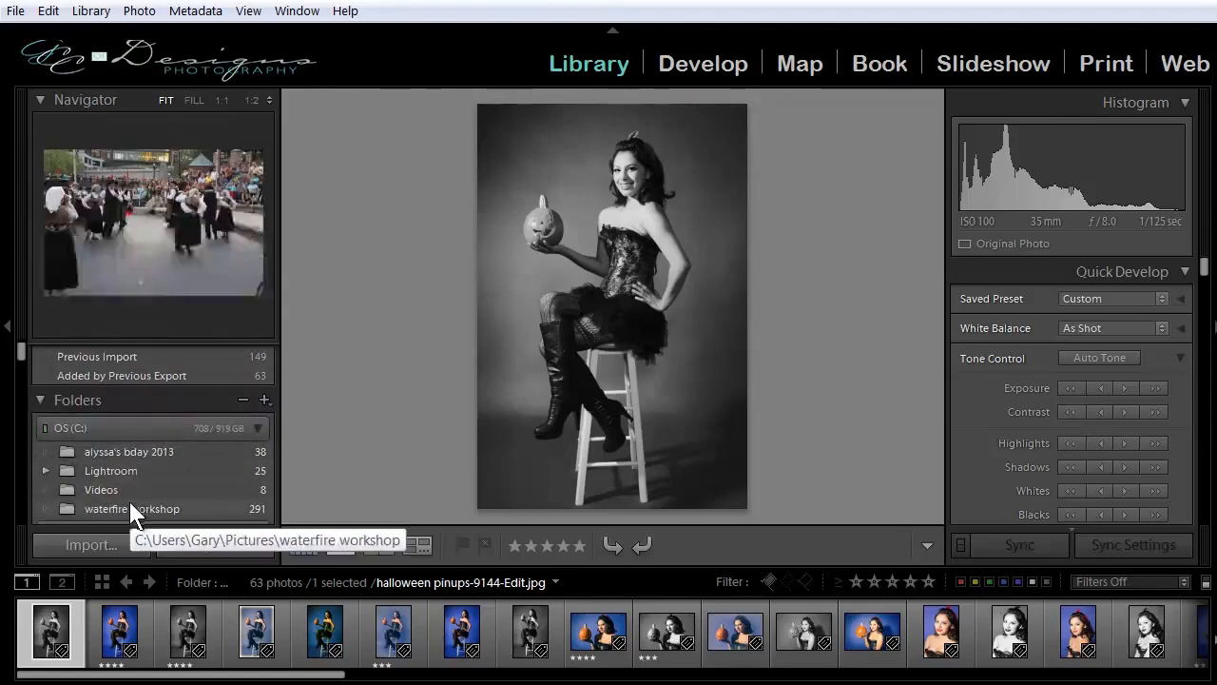
scroll(125, 492, "down", 1)
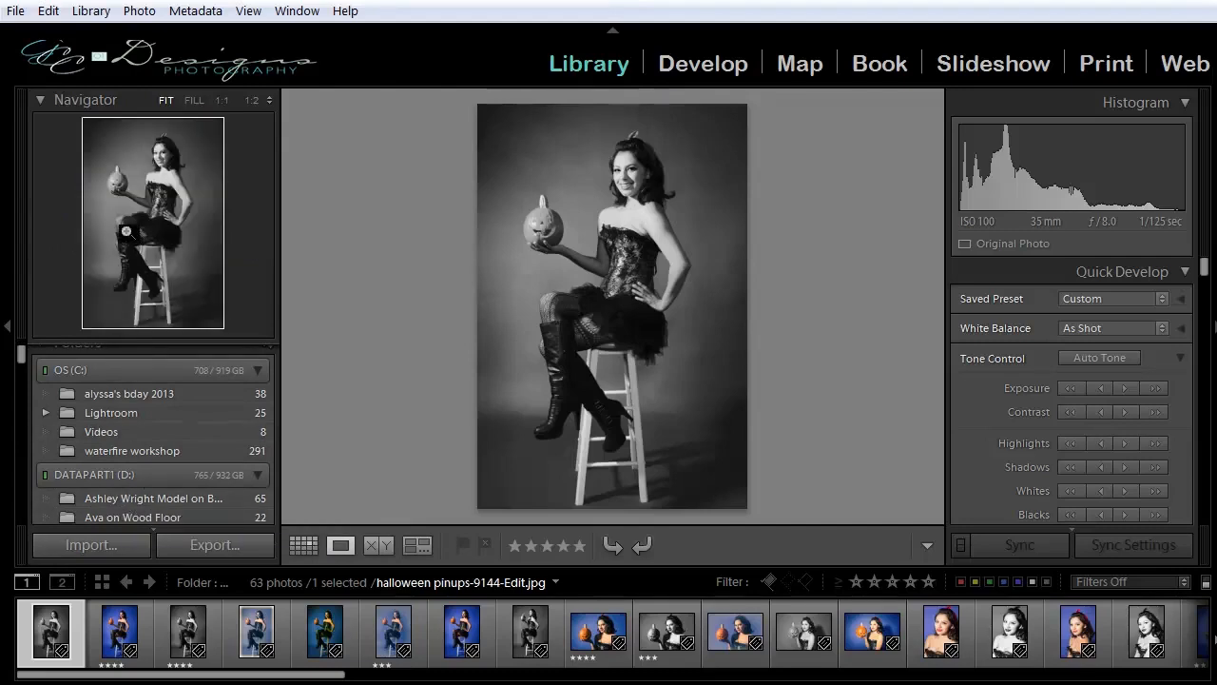
left_click(687, 66)
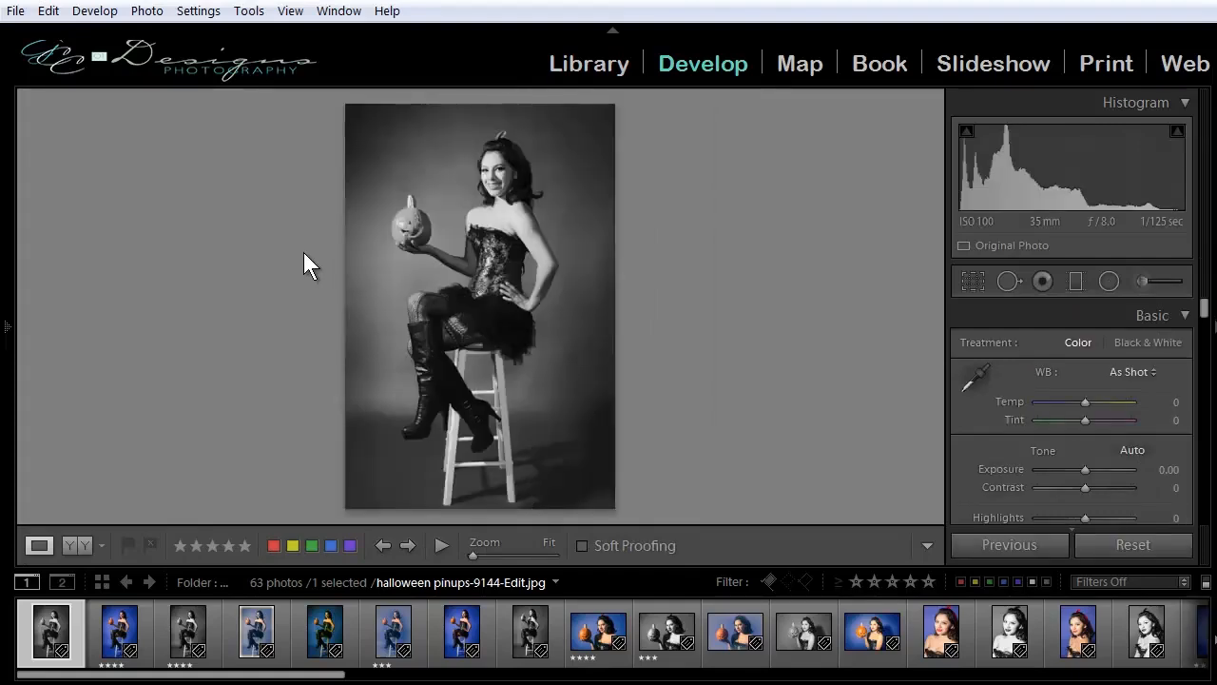
mouse_move(5, 335)
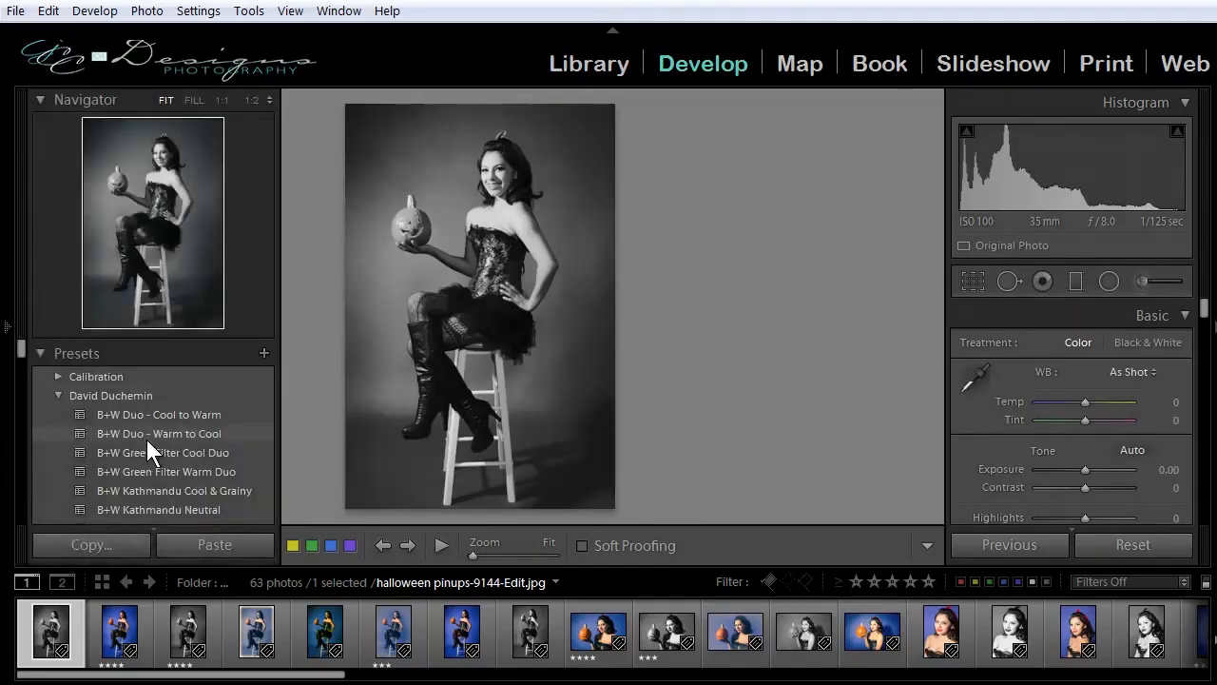
scroll(153, 471, "down", 3)
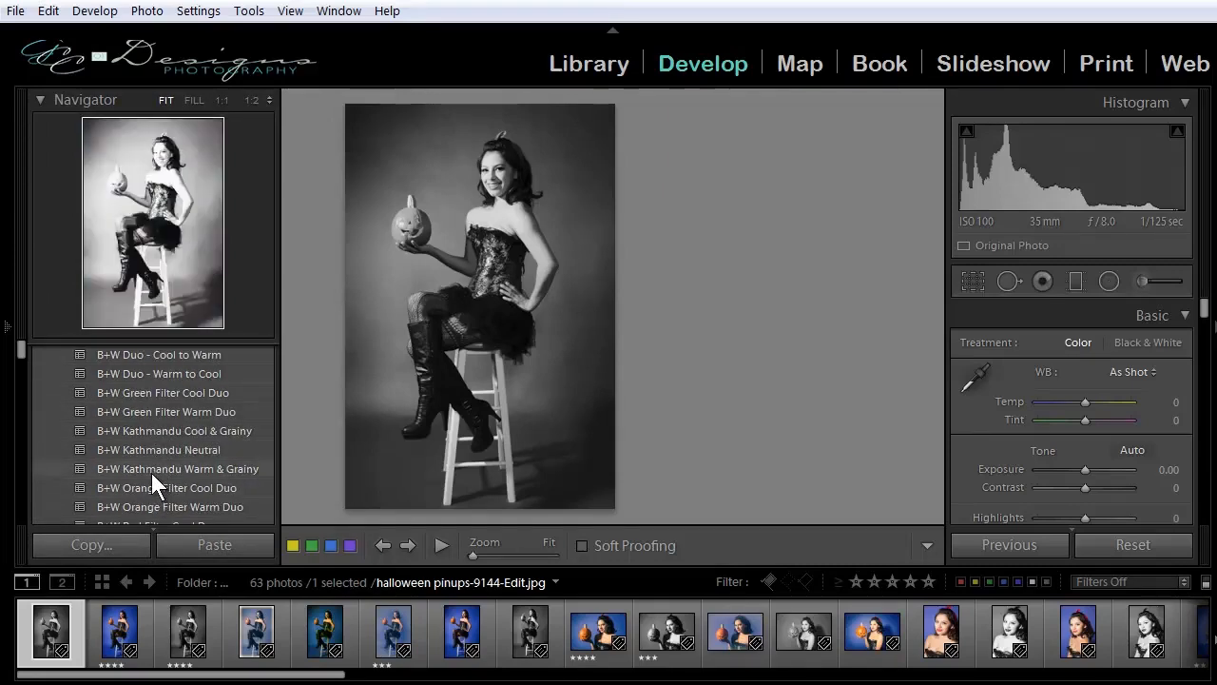
scroll(151, 472, "down", 3)
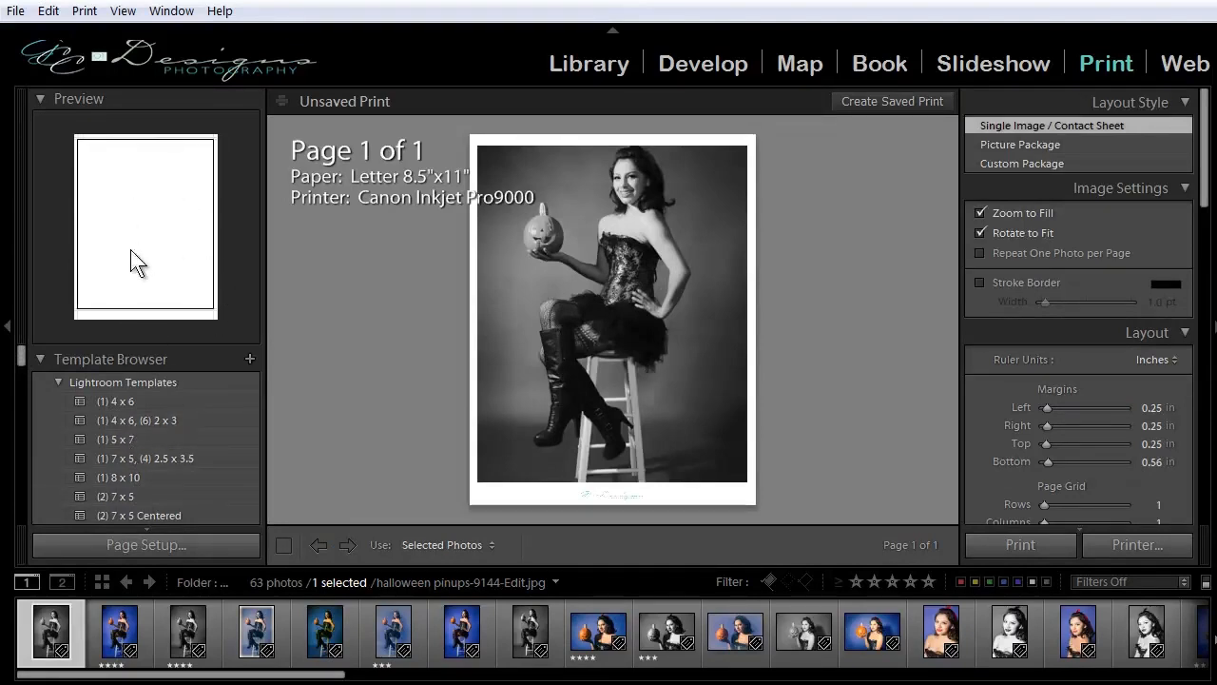
Return to the Library and filter All Photographs by the text "pin up" in any searchable field.
left_click(587, 64)
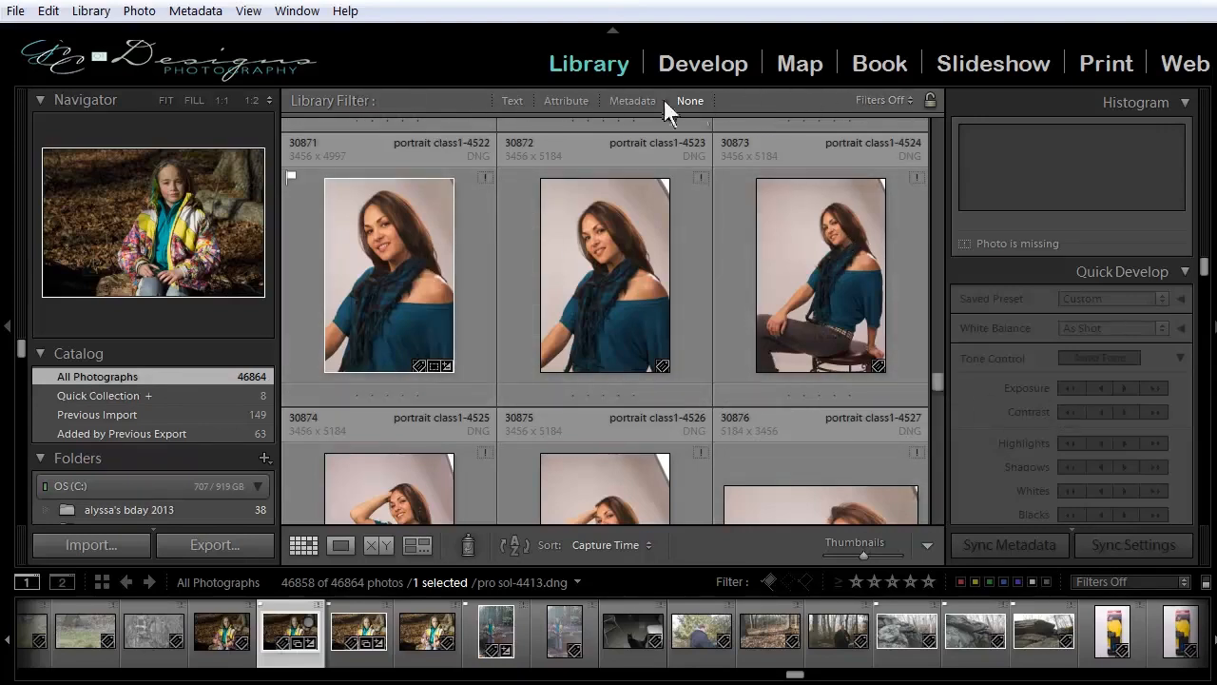
left_click(516, 99)
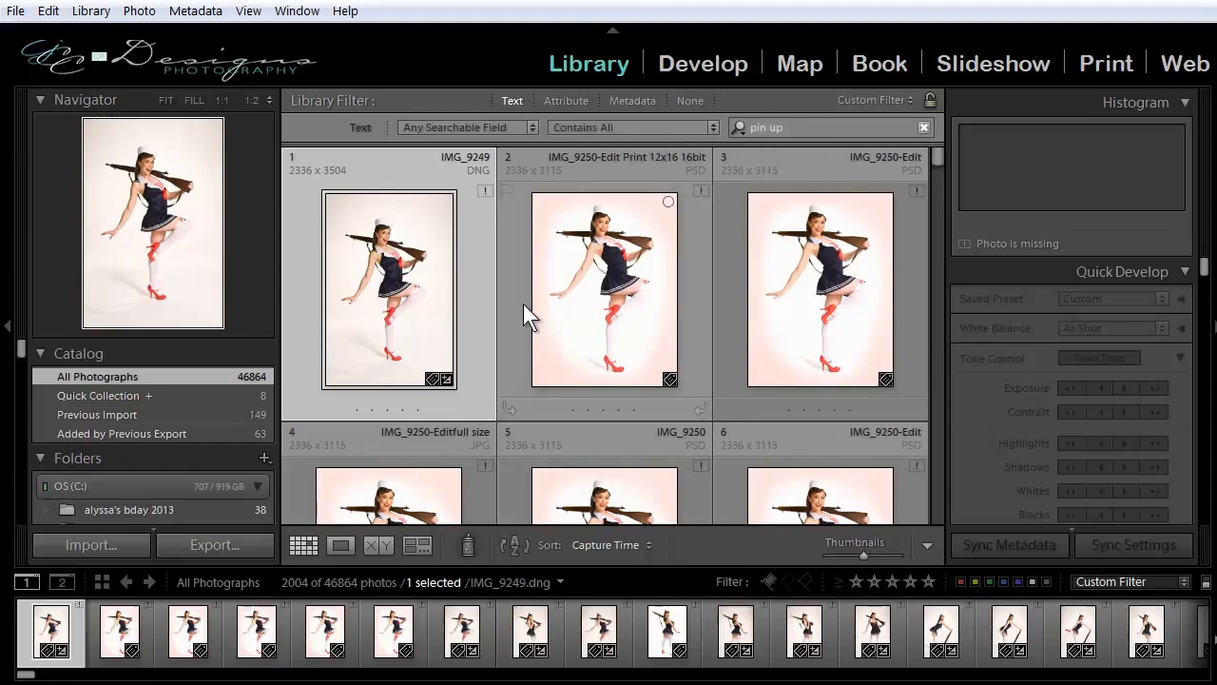
View the catalog's Quick Collection, Previous Import and Added by Previous Export photo sets.
left_click(115, 395)
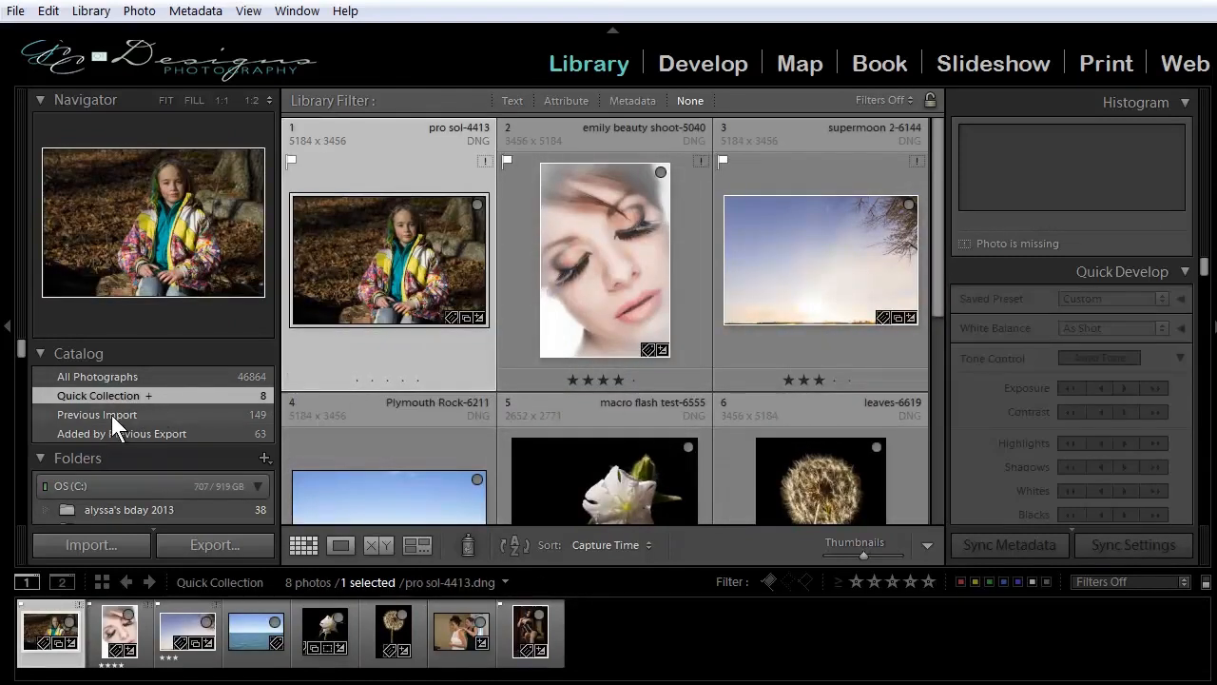
left_click(67, 415)
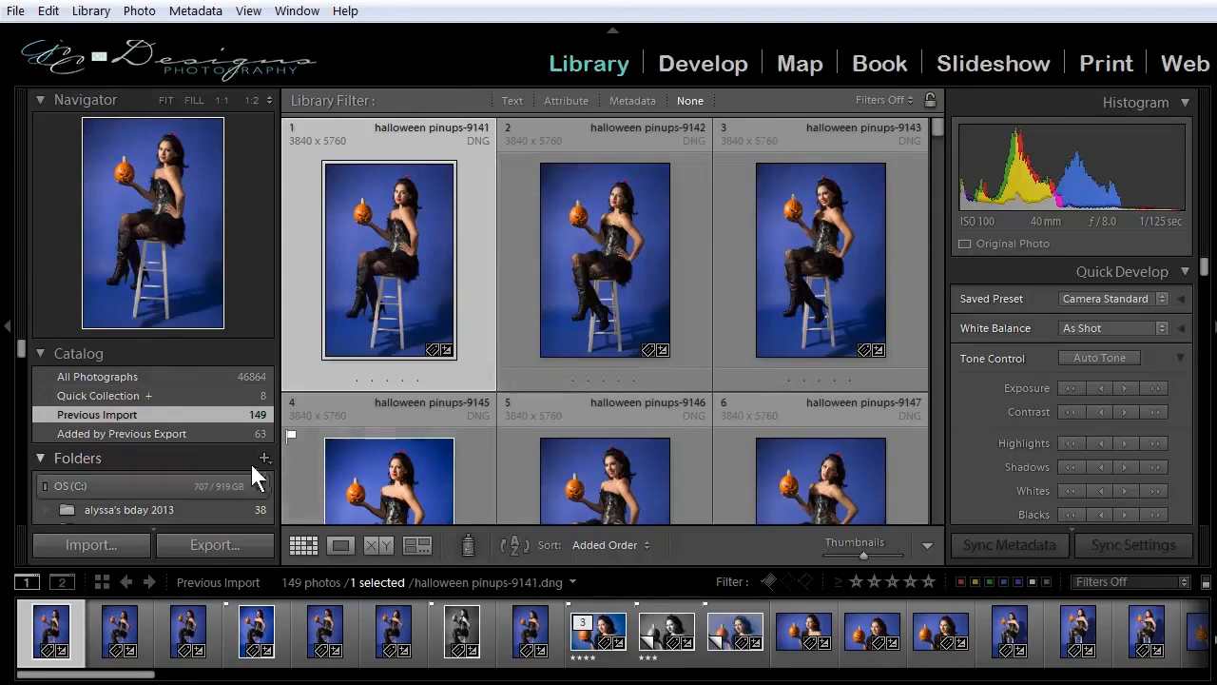
scroll(149, 439, "down", 8)
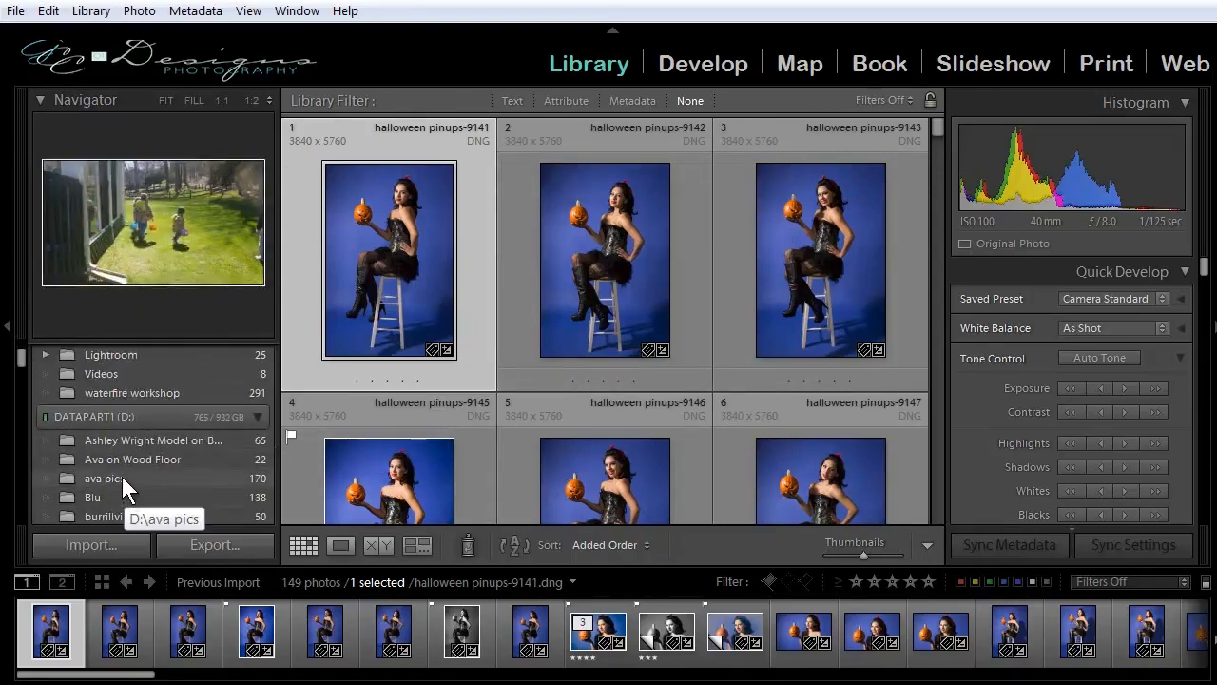
scroll(131, 476, "up", 8)
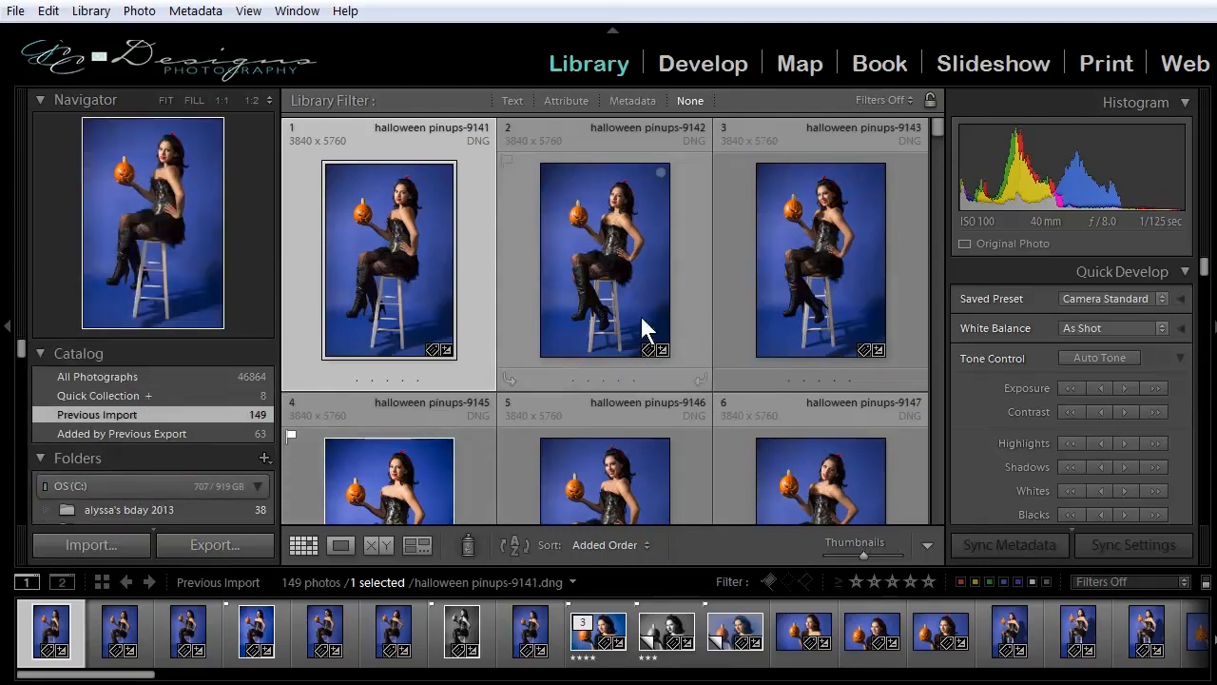
scroll(128, 409, "down", 5)
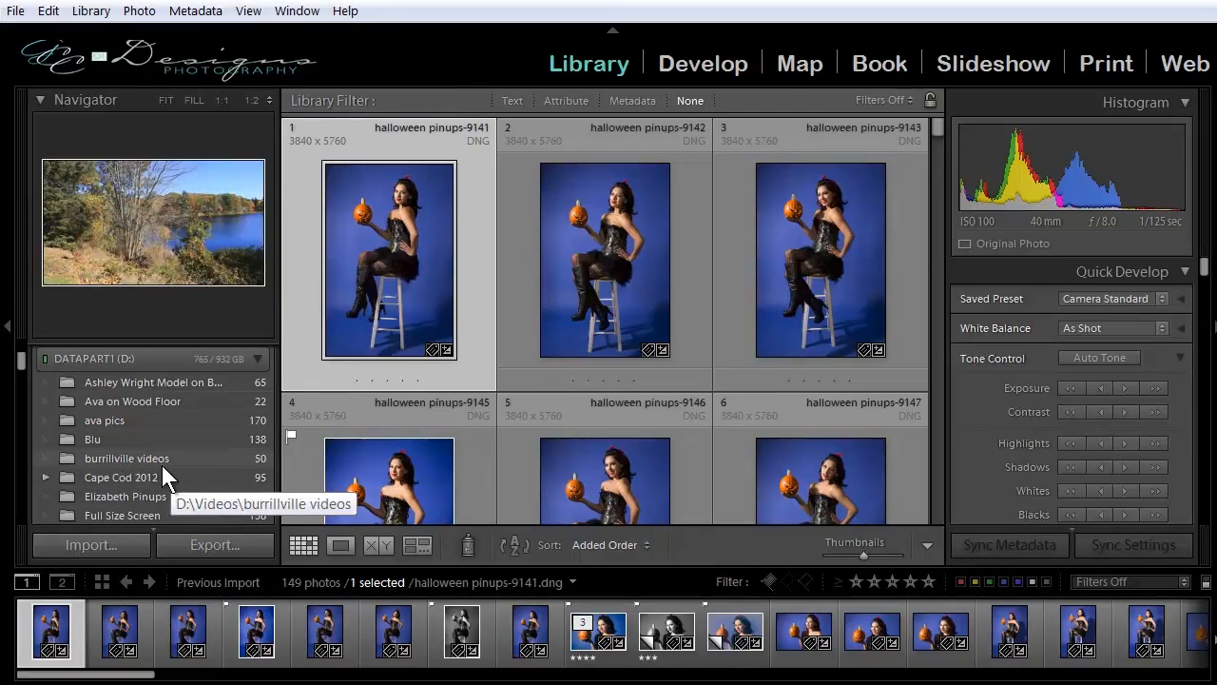
scroll(162, 465, "up", 5)
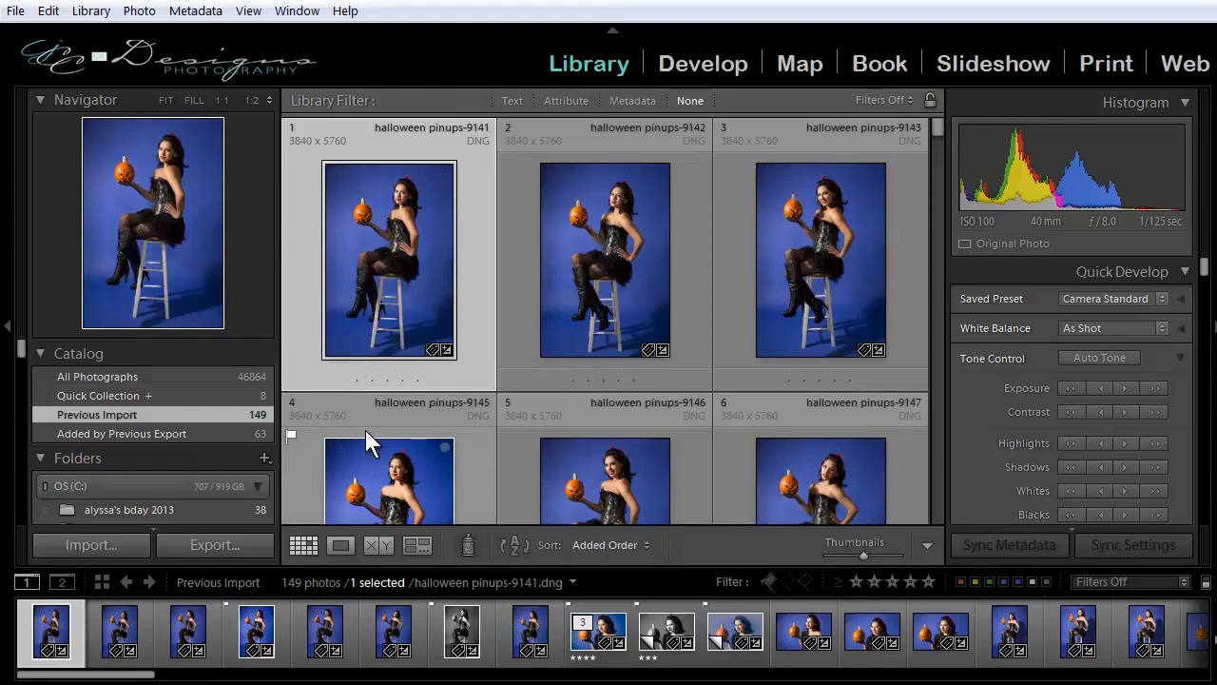
left_click(139, 434)
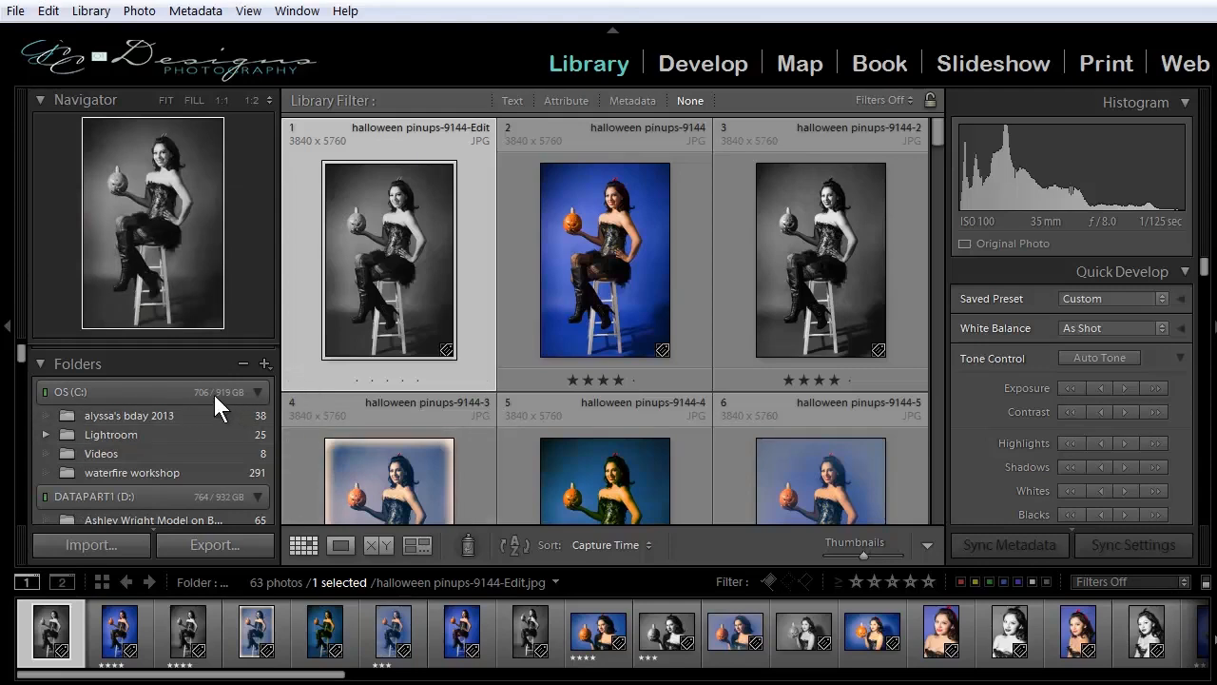
Examine the folders on the OS (C:) and DATAPART1 (D:) drives down to the missing Old Car folder.
mouse_move(210, 391)
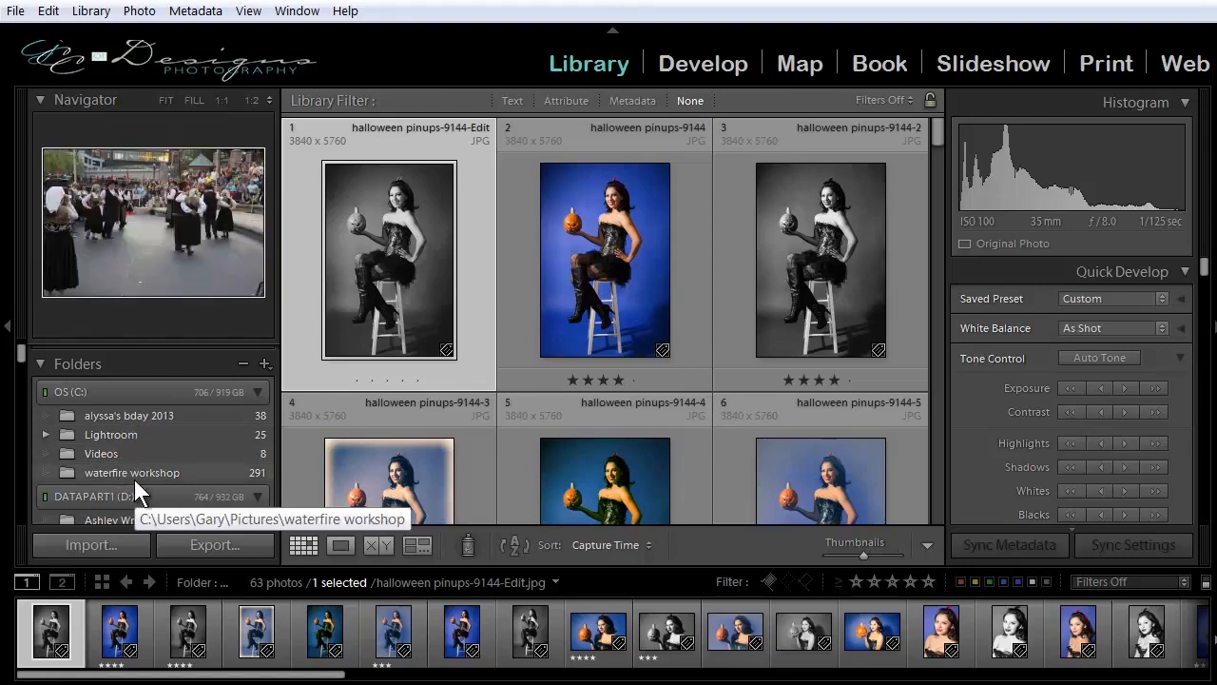
scroll(138, 466, "down", 2)
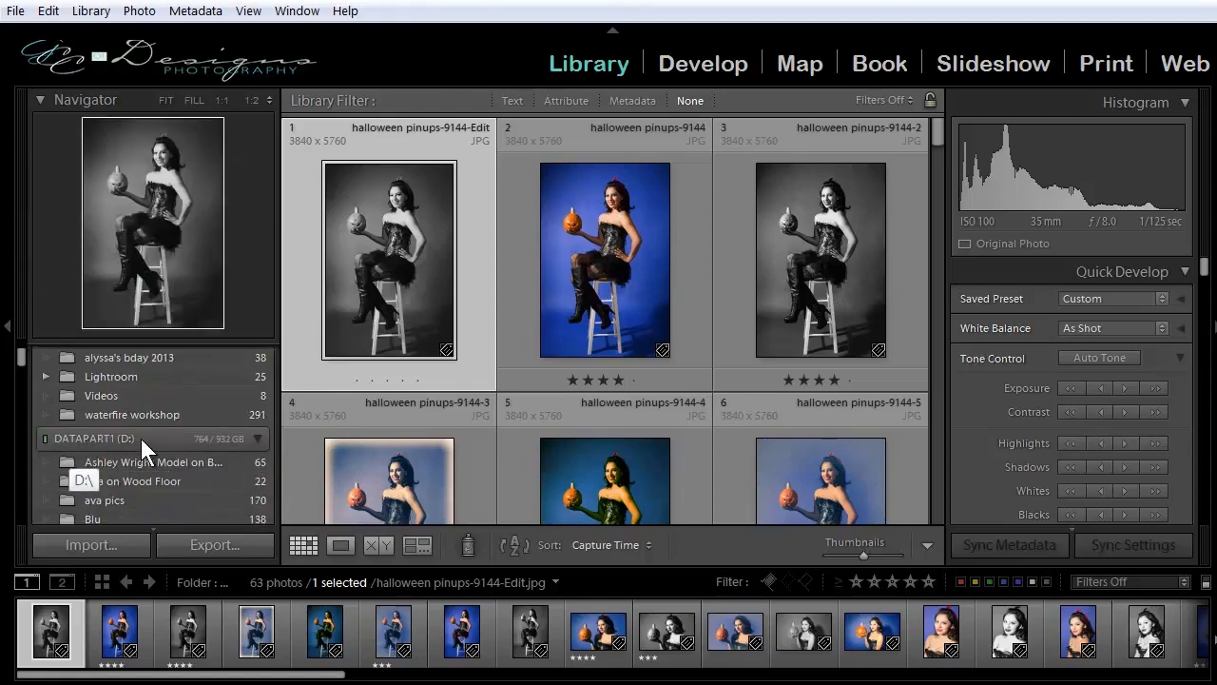
mouse_move(200, 442)
scroll(164, 431, "down", 4)
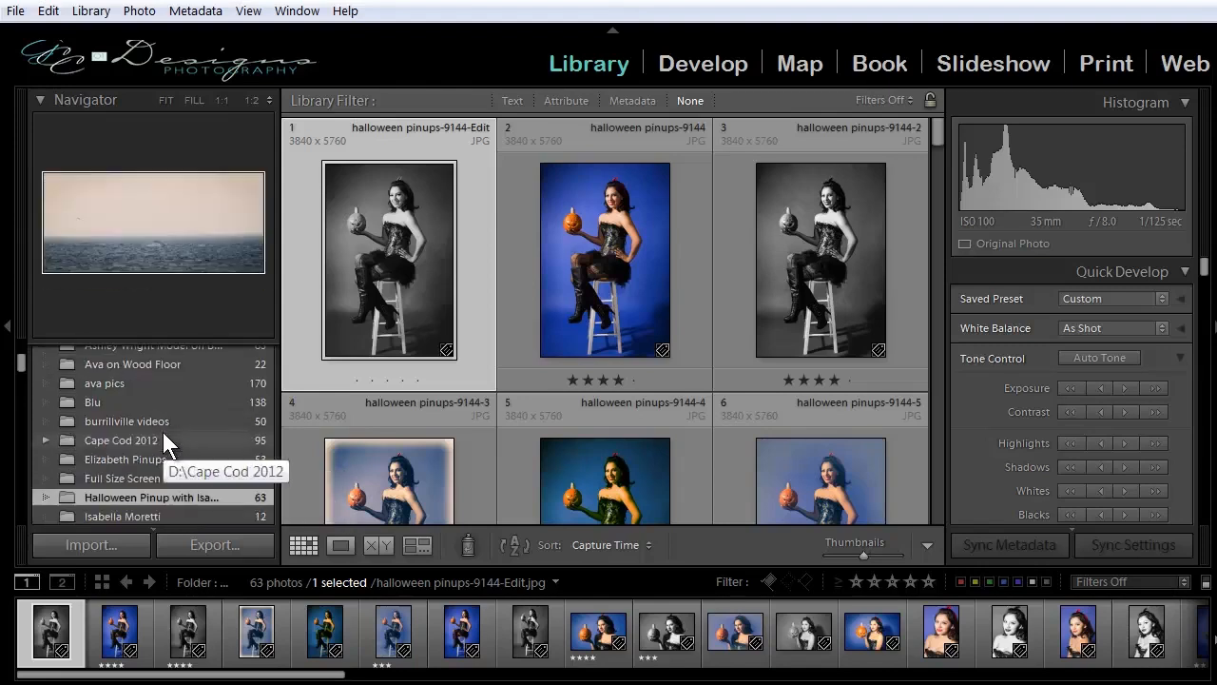
scroll(162, 436, "down", 4)
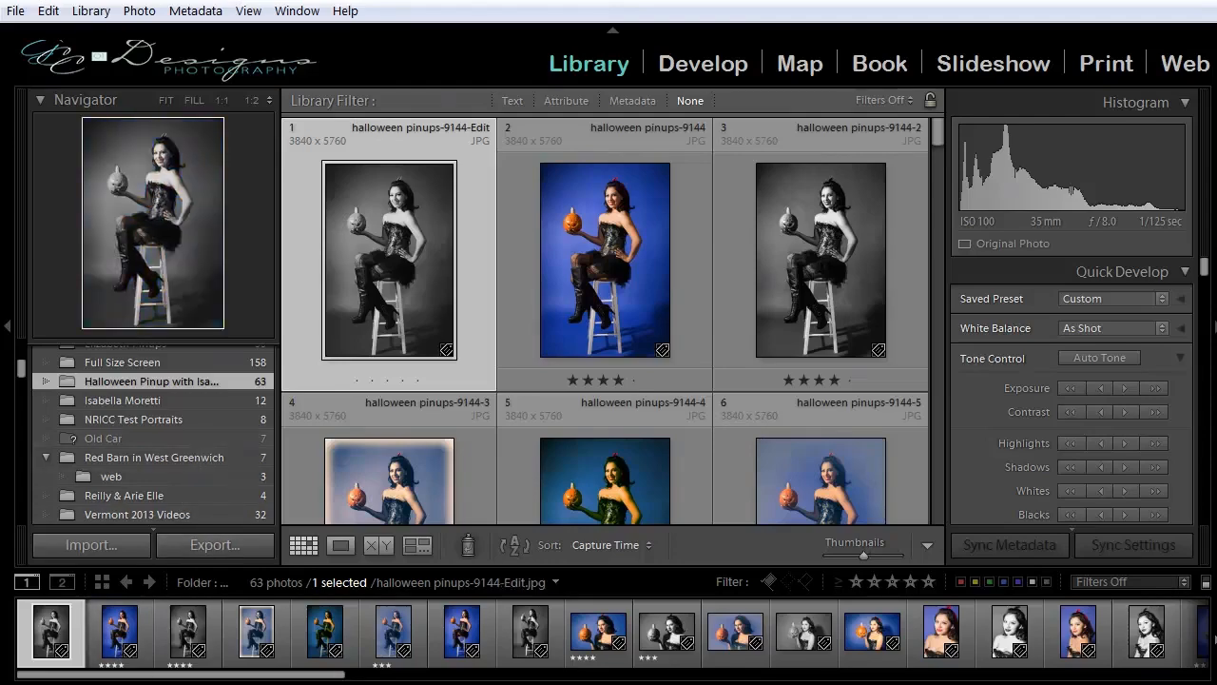
Switch to the Windows Explorer window of D:\Old Car and move it clear of Lightroom's folder list.
left_click(127, 677)
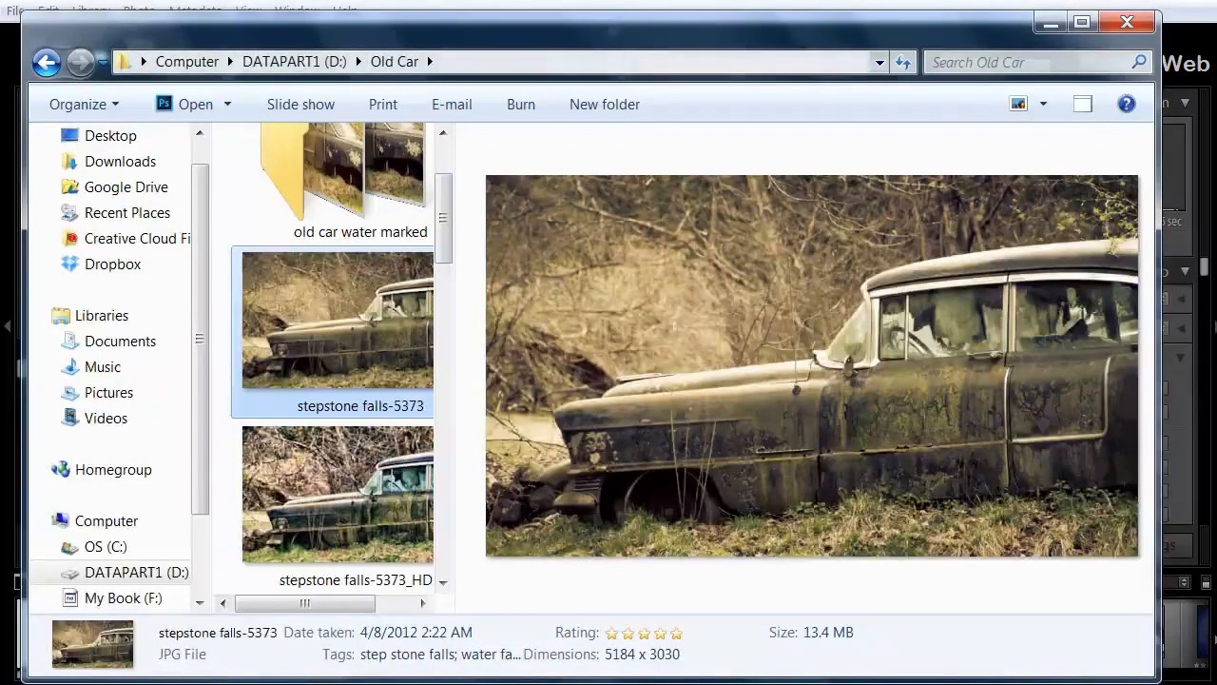
left_click_drag(403, 33, 457, 17)
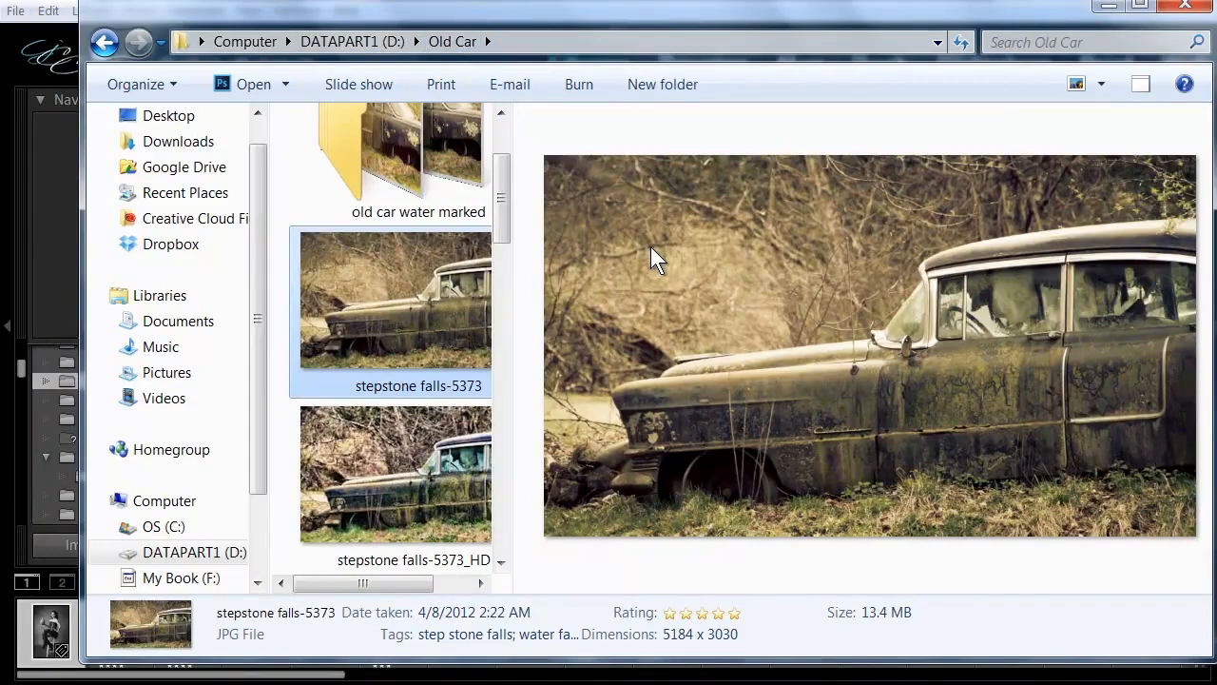
left_click_drag(475, 14, 665, 19)
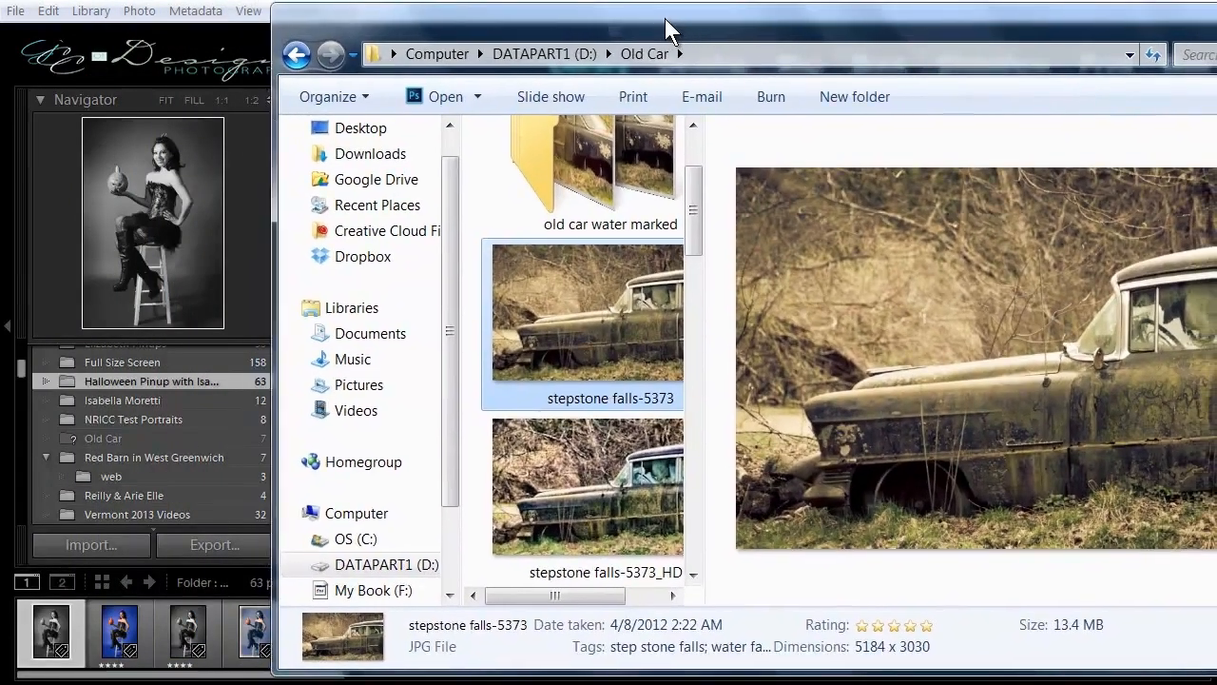
Show the Old Car folder's photos in Lightroom and compare them with the files in Windows Explorer.
left_click(85, 441)
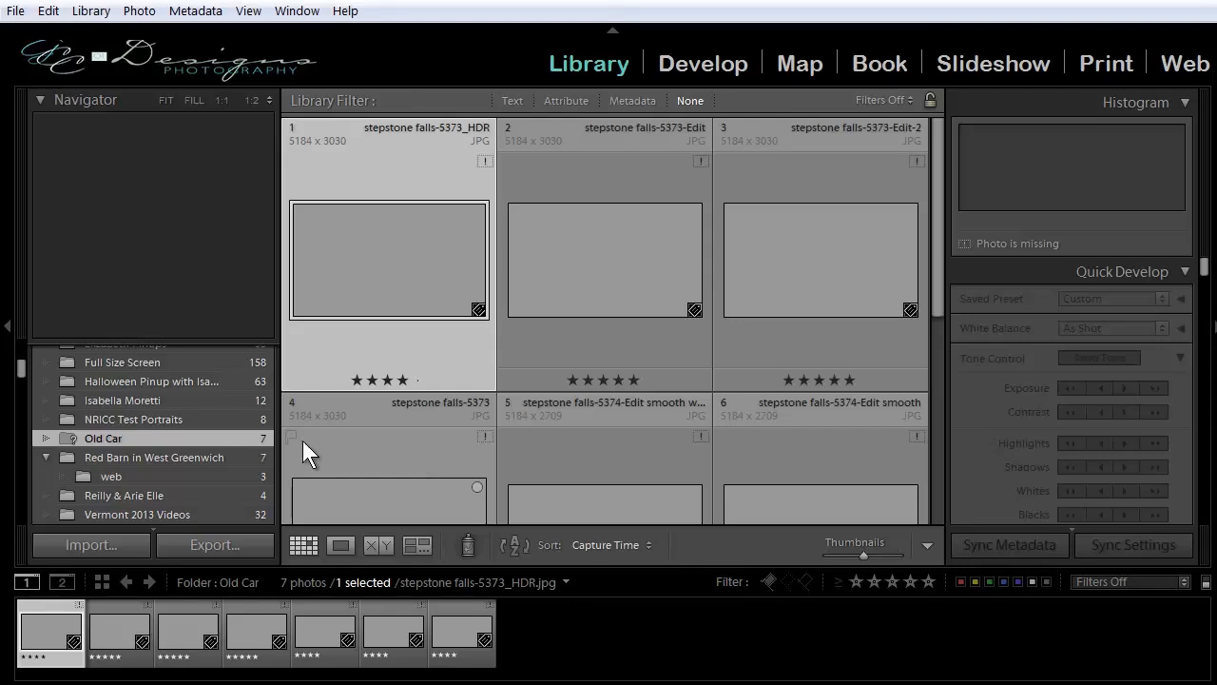
left_click(181, 683)
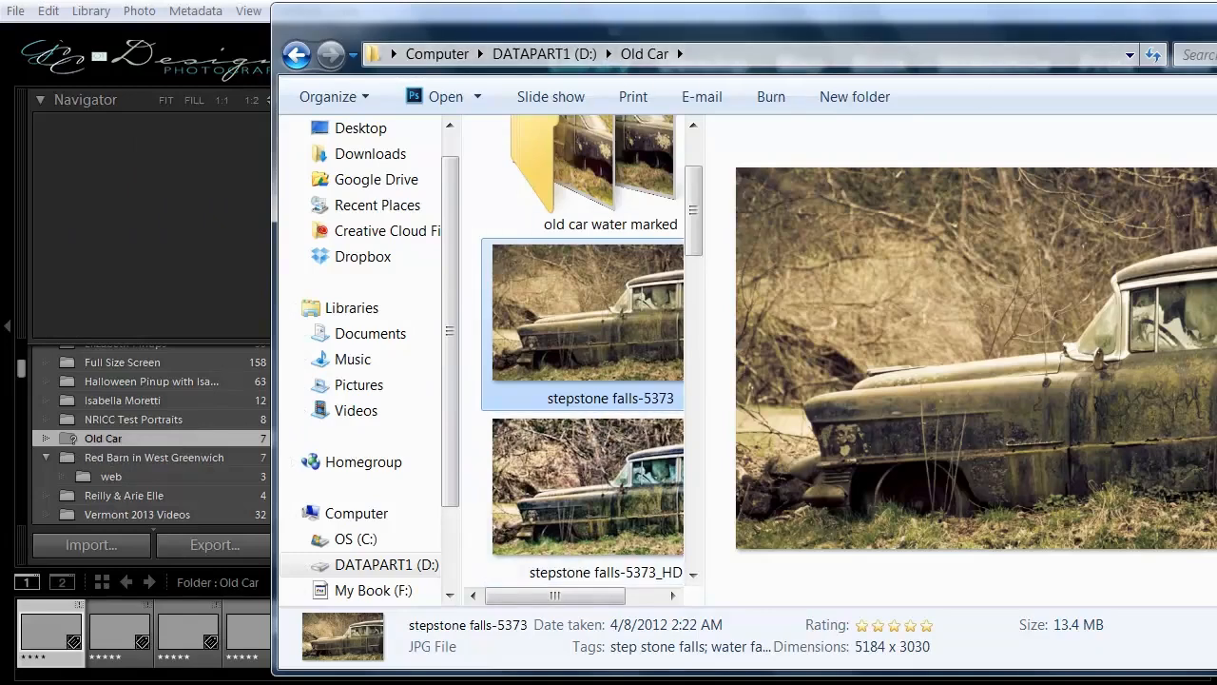
left_click(1216, 14)
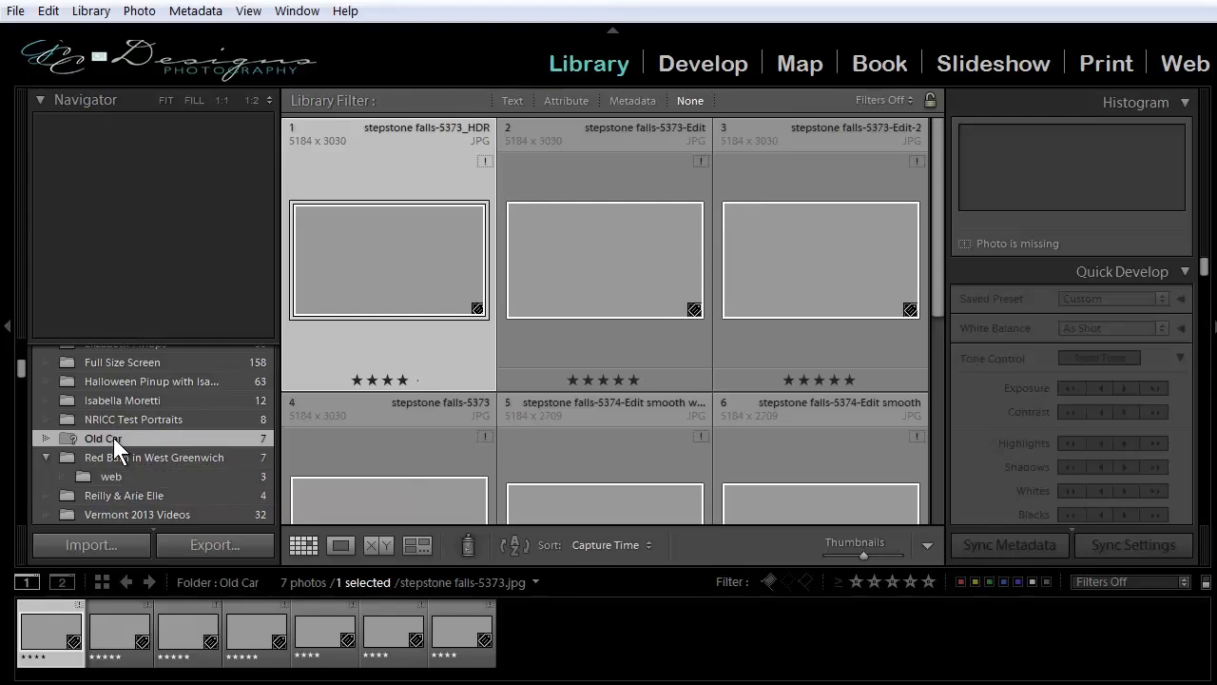
left_click(123, 683)
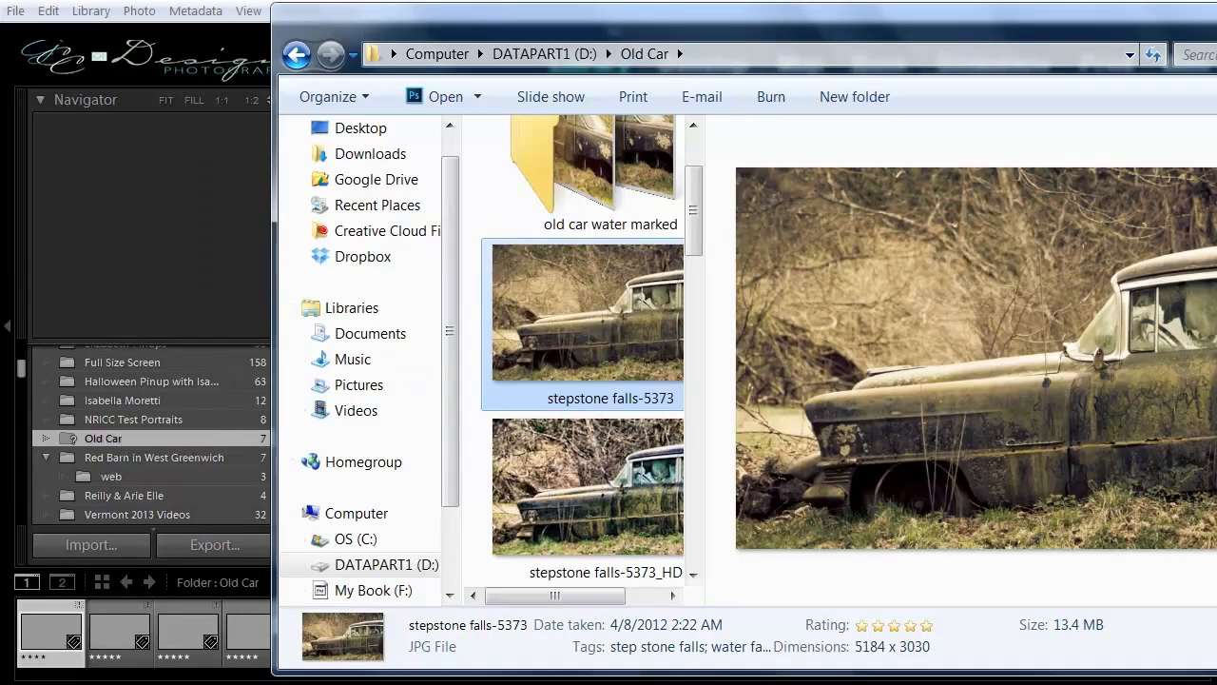
key("alt+Tab")
Relink the missing Old Car folder to the Old Car folder on DATAPART1 (D:).
right_click(105, 437)
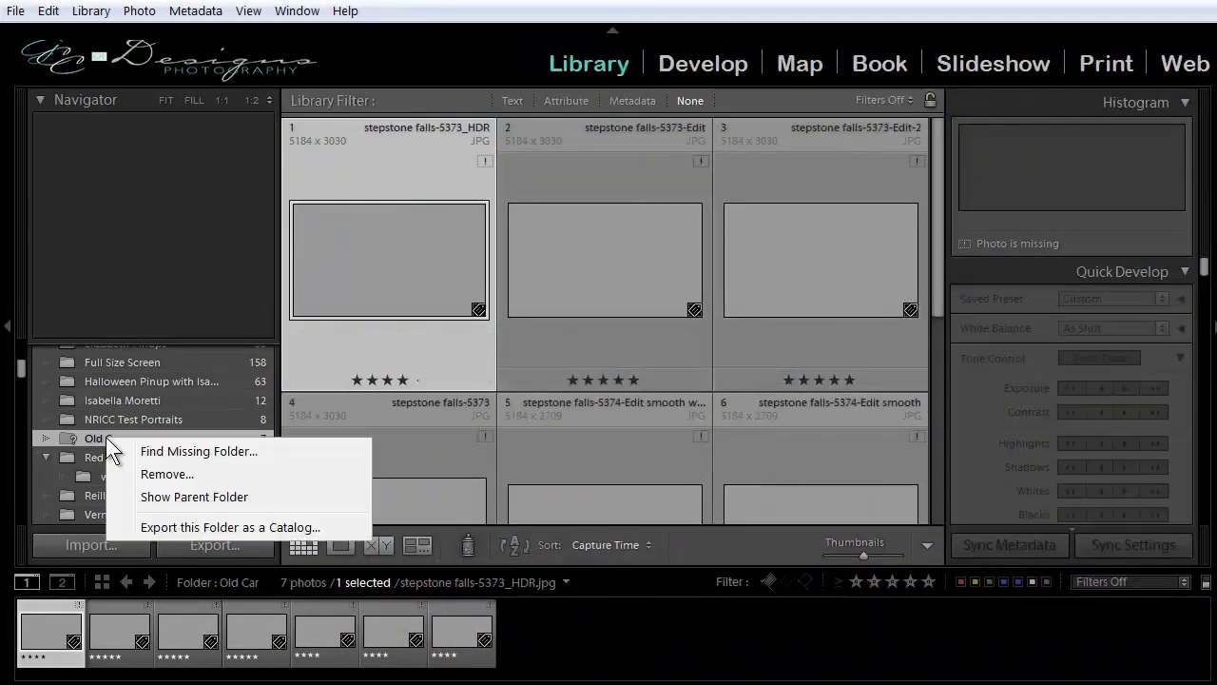
left_click(225, 454)
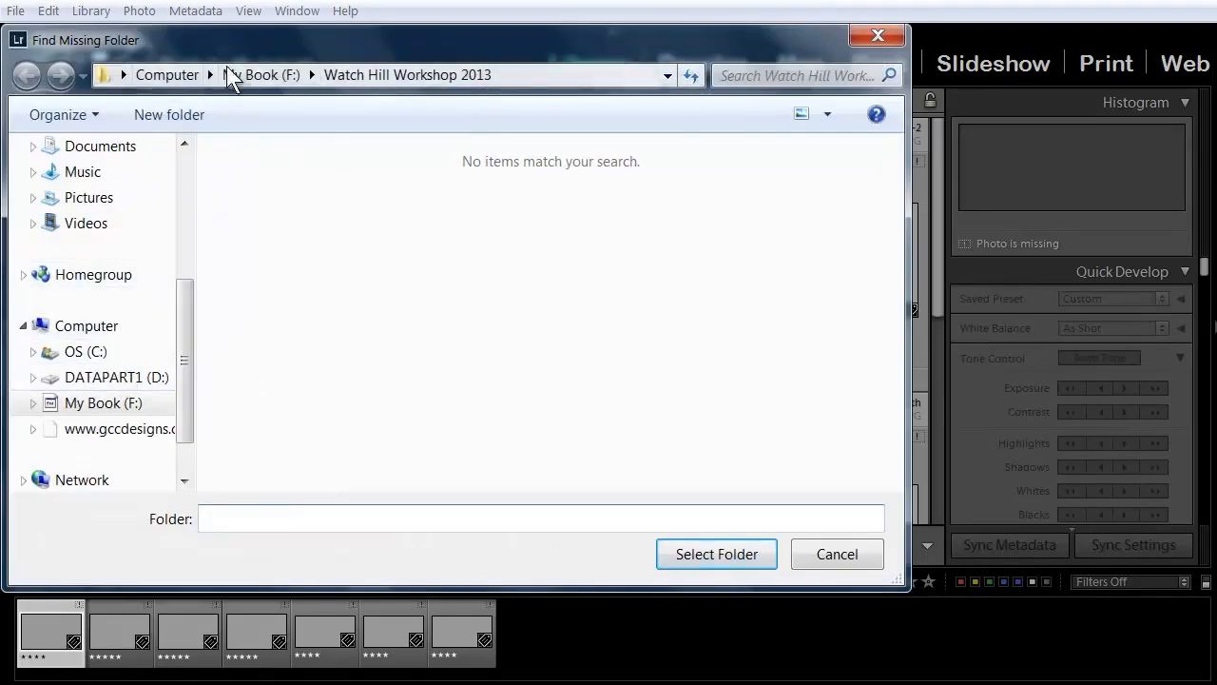
left_click(81, 381)
left_click_drag(184, 199, 184, 369)
left_click(90, 300)
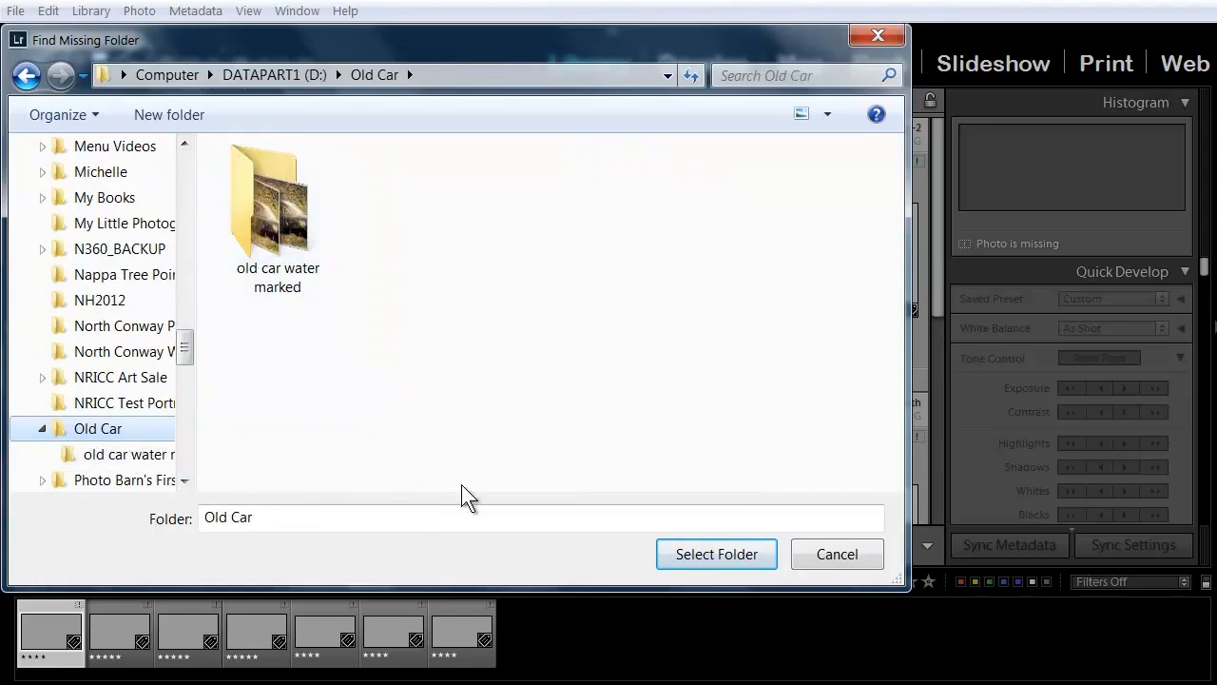
left_click(677, 555)
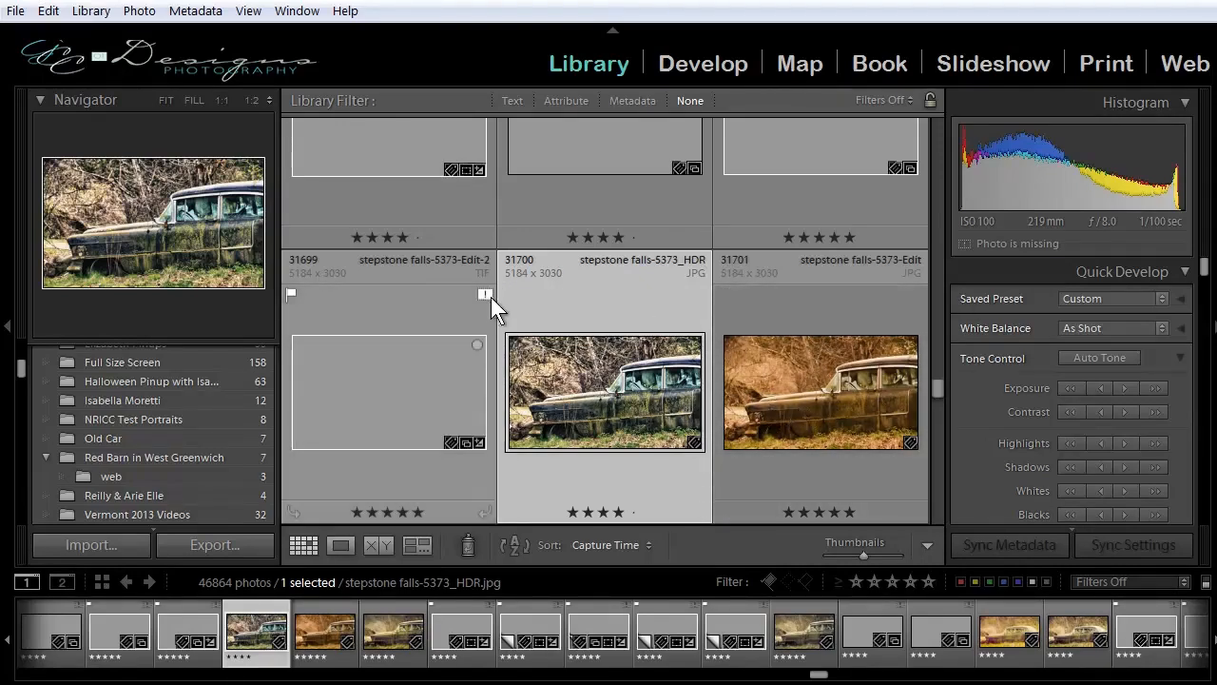
scroll(583, 397, "up", 3)
scroll(584, 397, "up", 3)
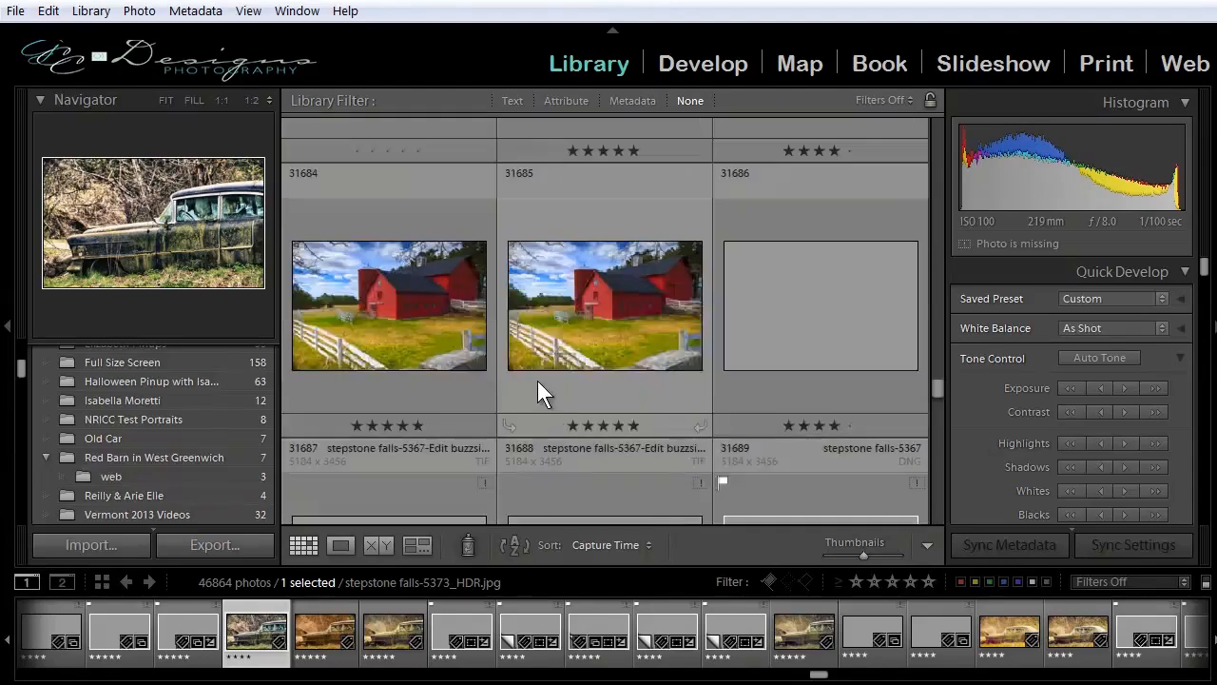
scroll(537, 380, "up", 5)
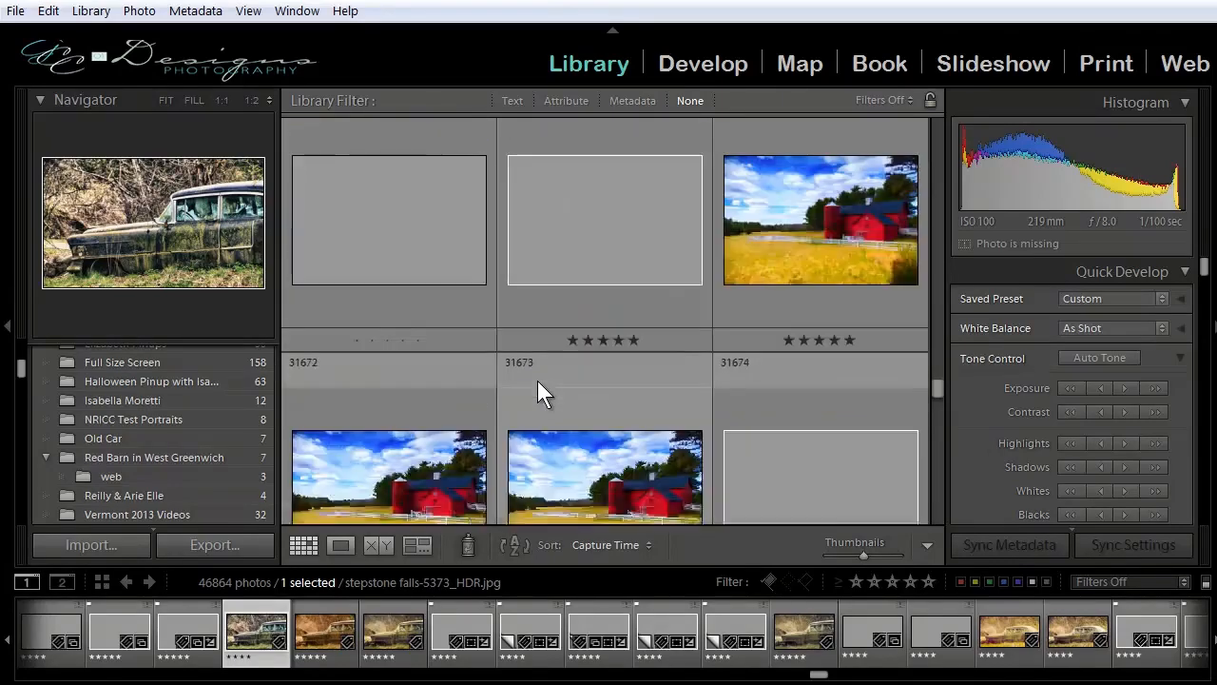
scroll(541, 329, "down", 10)
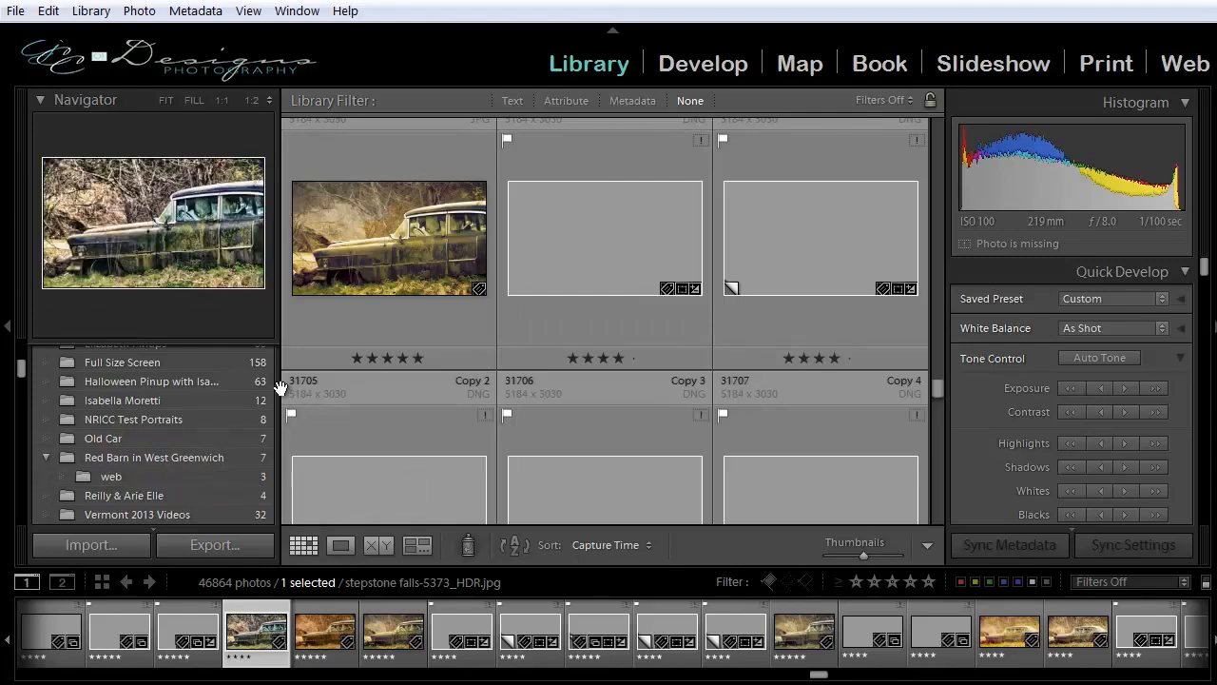
mouse_move(445, 684)
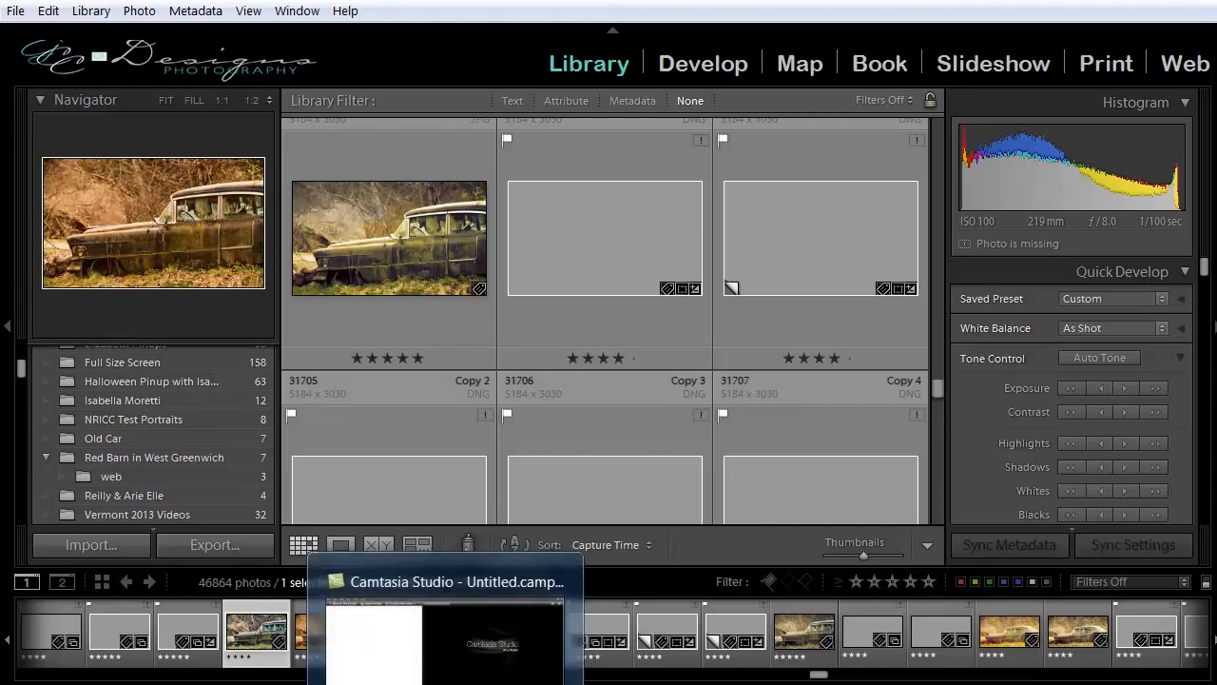
mouse_move(127, 684)
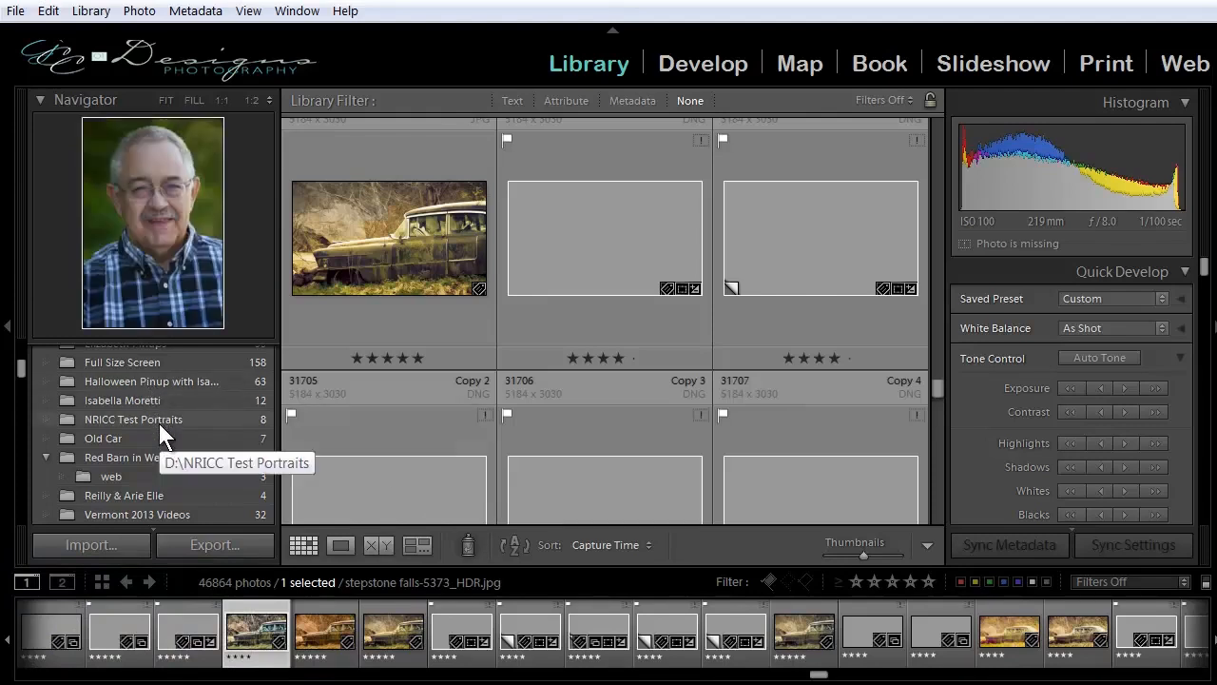
Move the 640 x 427 stepstone falls-5364-Edit photo from Red Barn in West Greenwich into the Old Car folder on disk and show that folder.
left_click(112, 455)
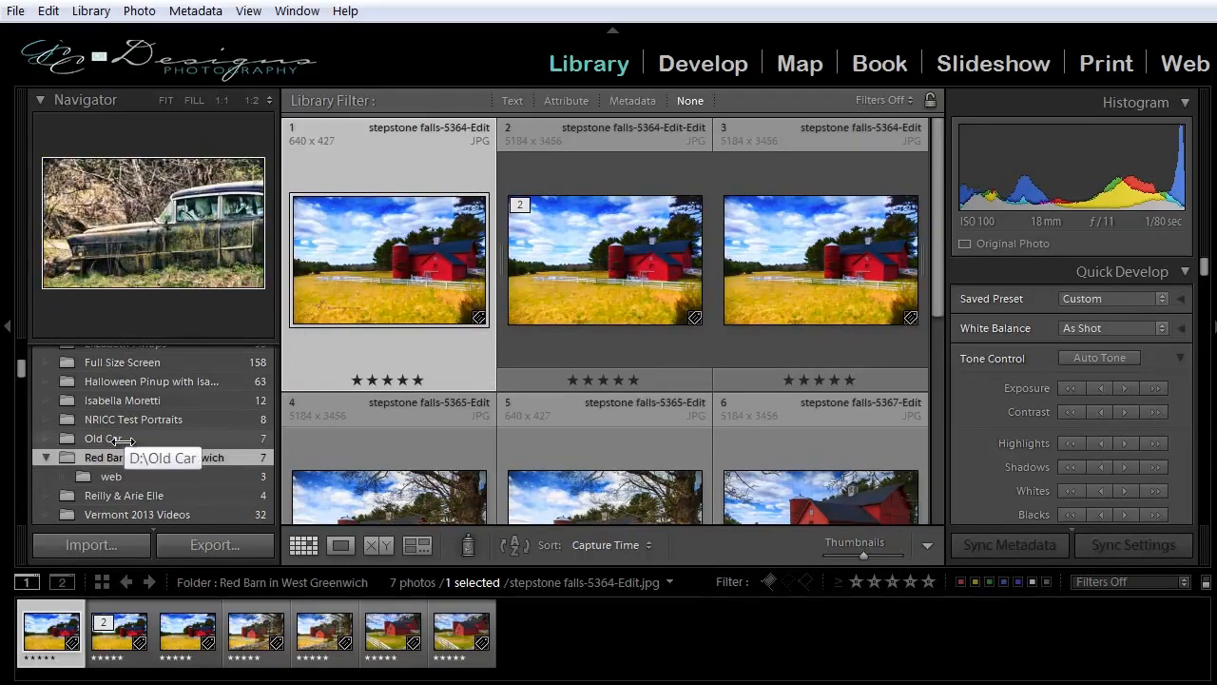
left_click_drag(399, 253, 122, 441)
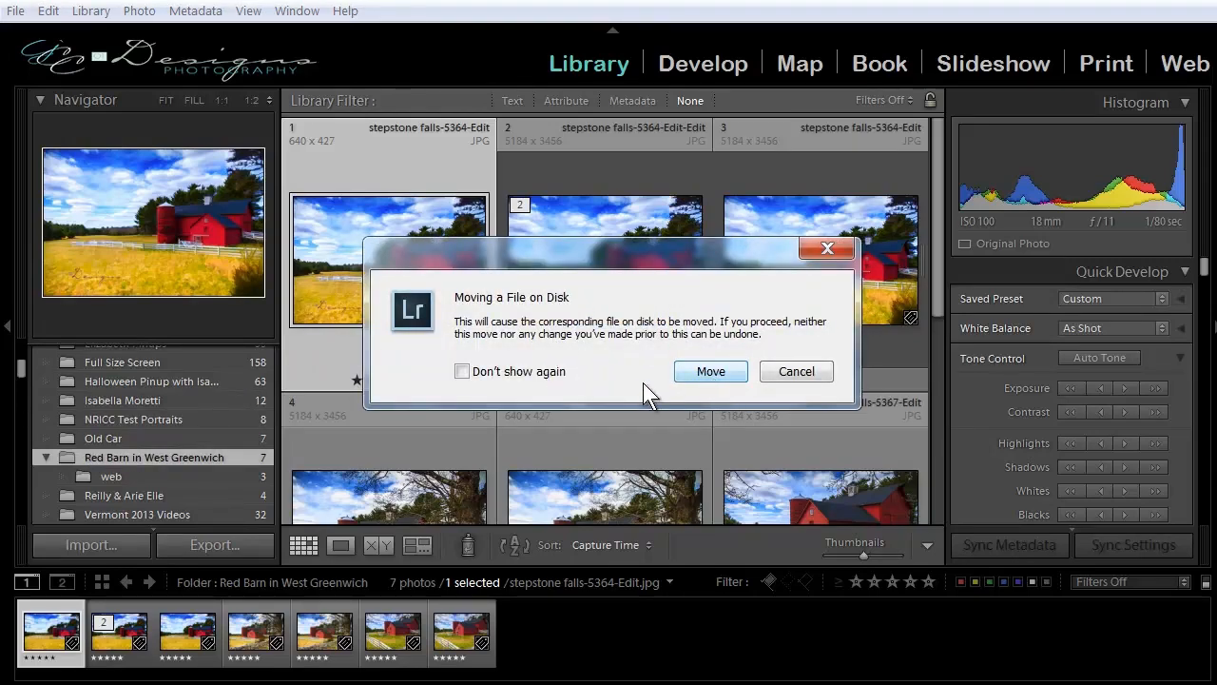
left_click(696, 376)
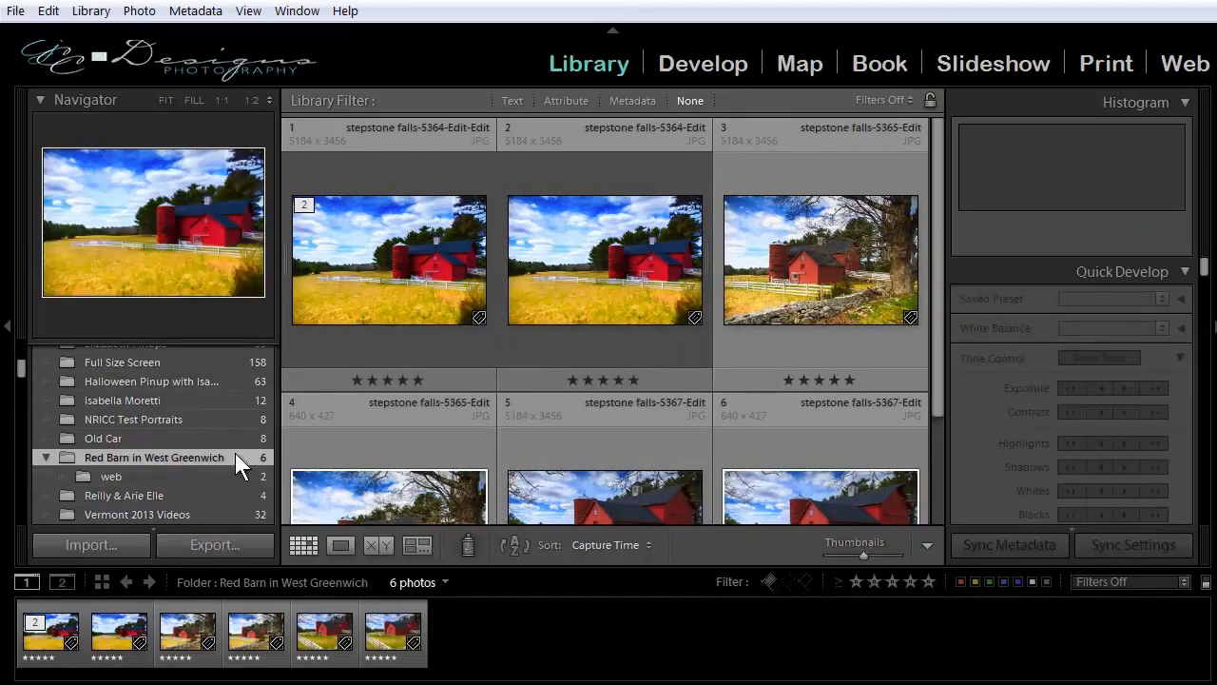
left_click(108, 437)
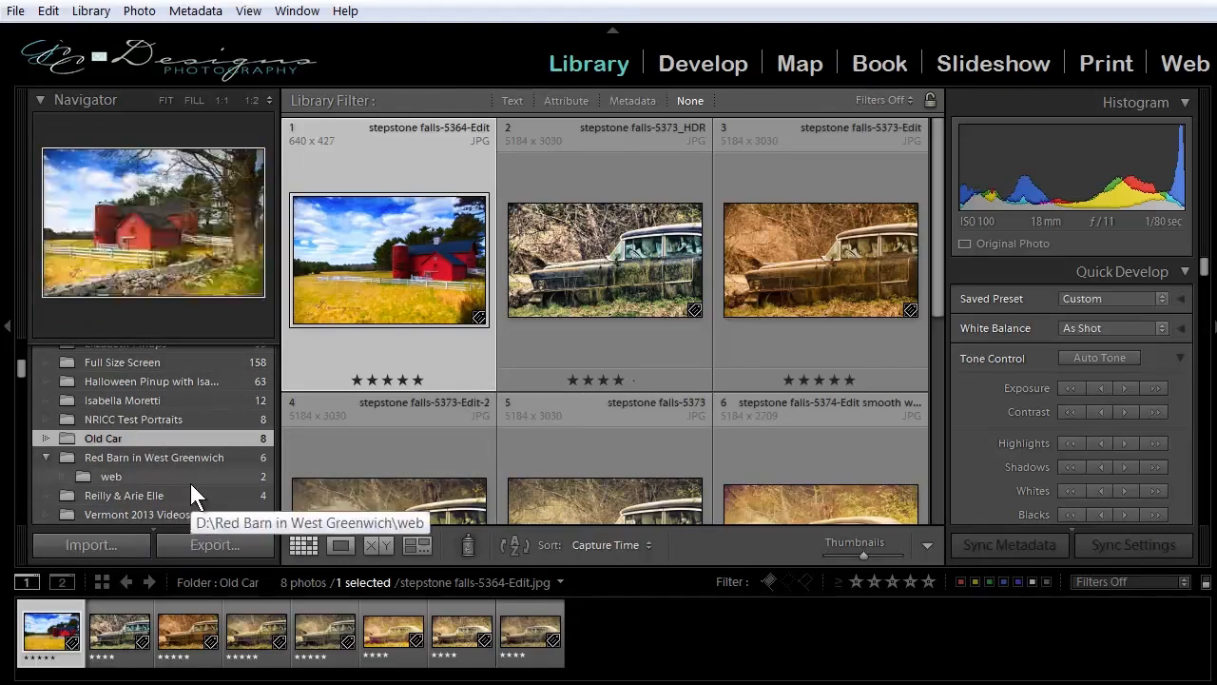
Rename the web subfolder of Red Barn in West Greenwich as "Web Size for Facebook".
left_click(115, 477)
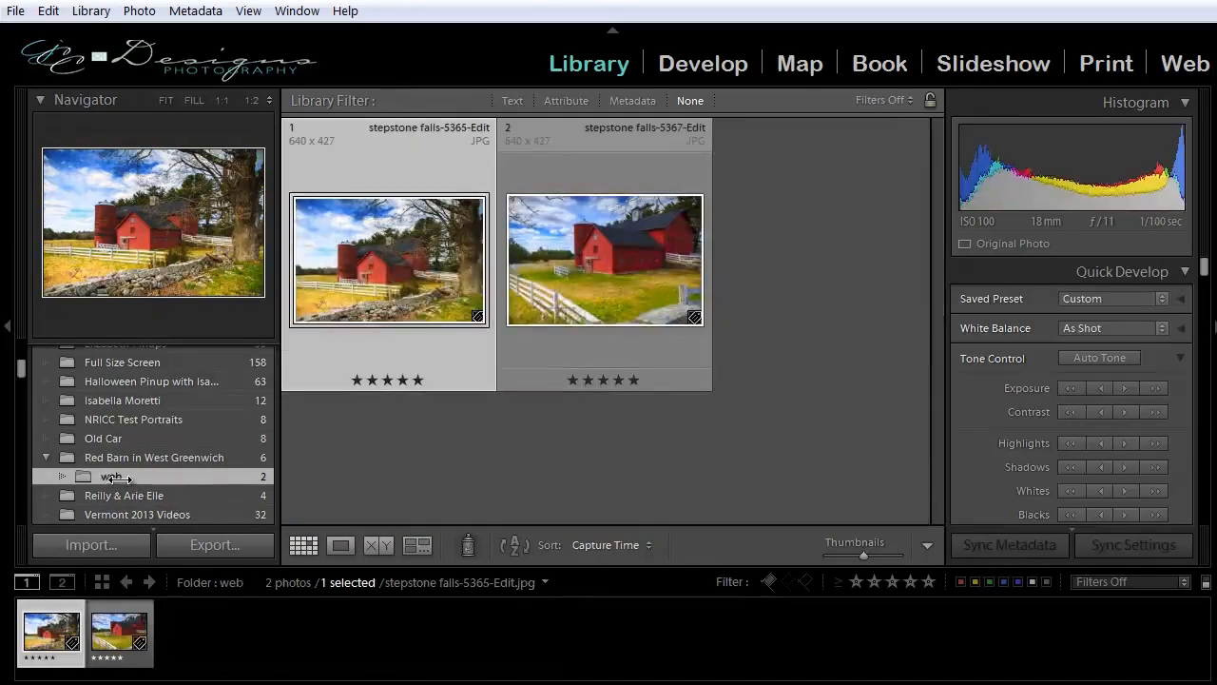
right_click(117, 478)
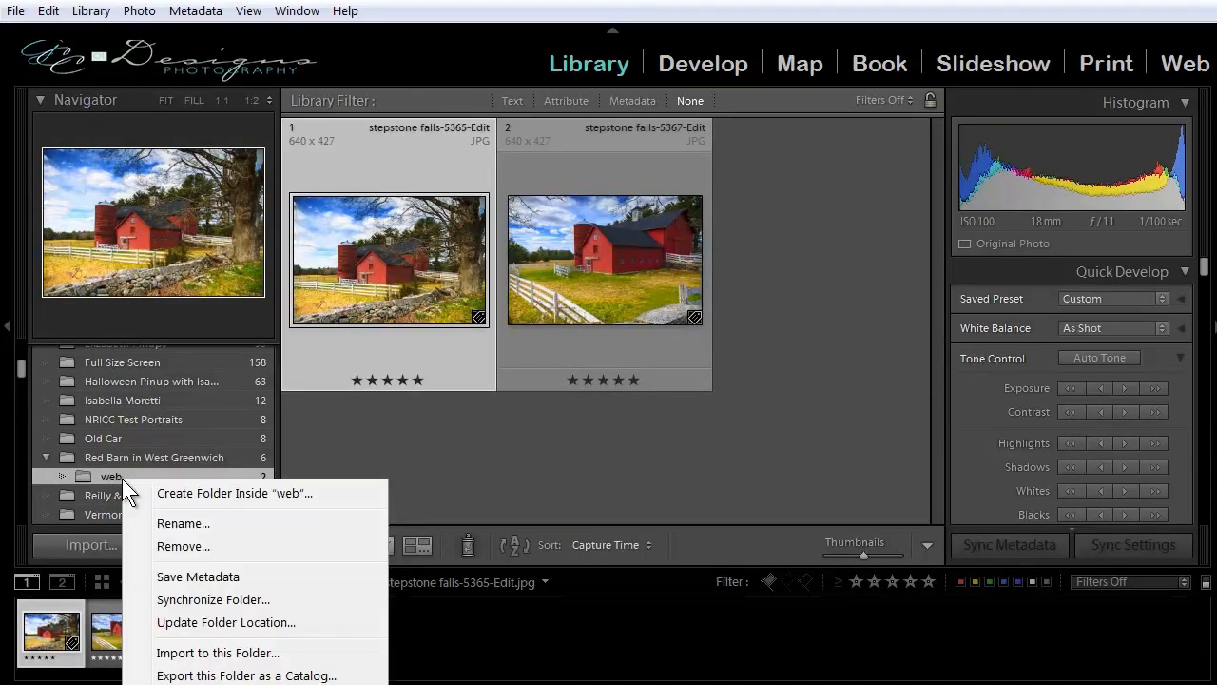
left_click(163, 523)
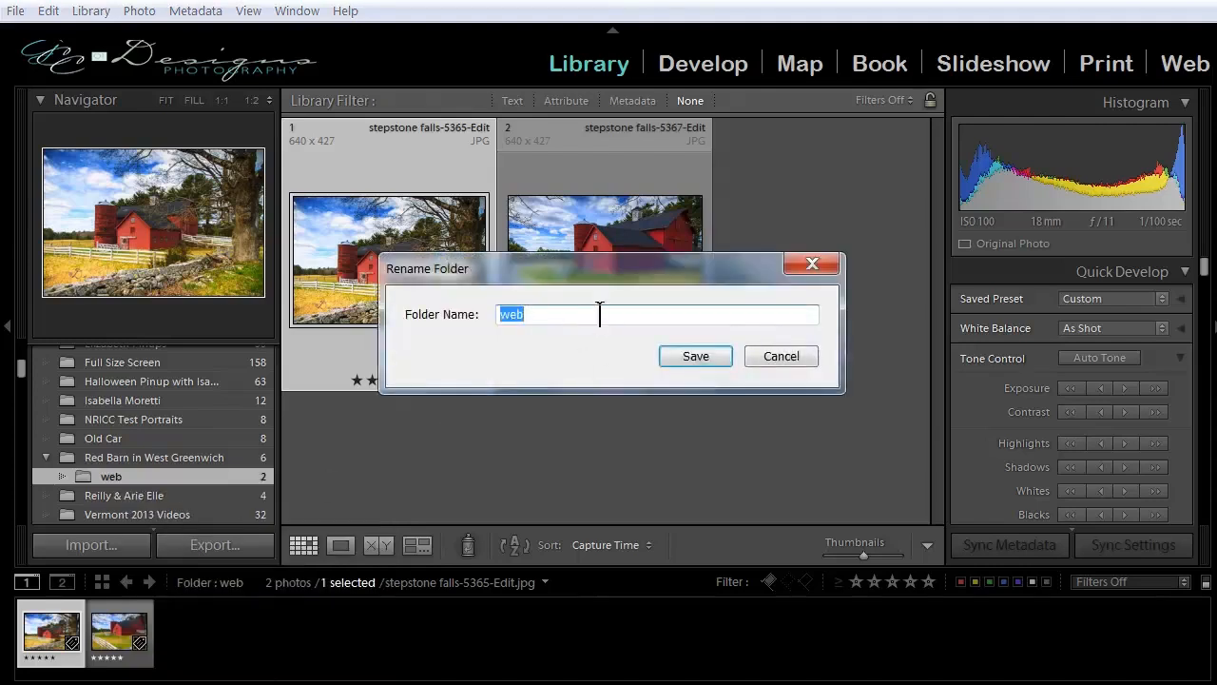
left_click(543, 318)
type("A")
key("BackSpace")
type("Size ")
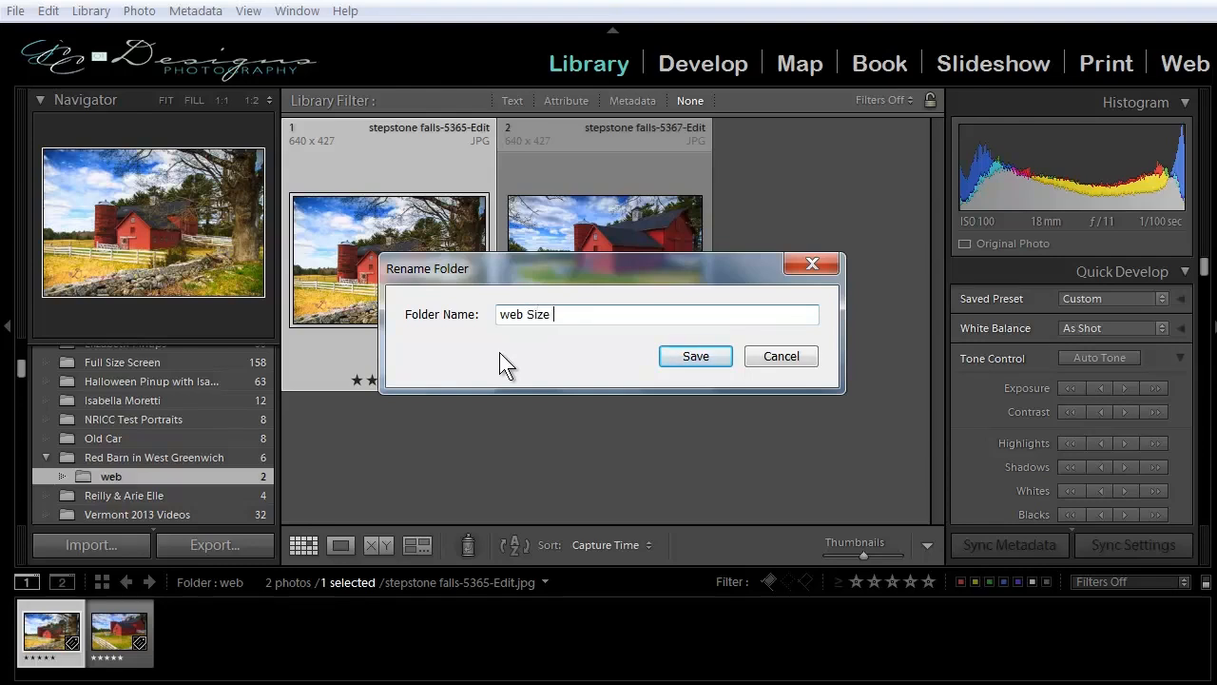
type("for Facebook")
key("Delete")
type("W")
left_click(670, 353)
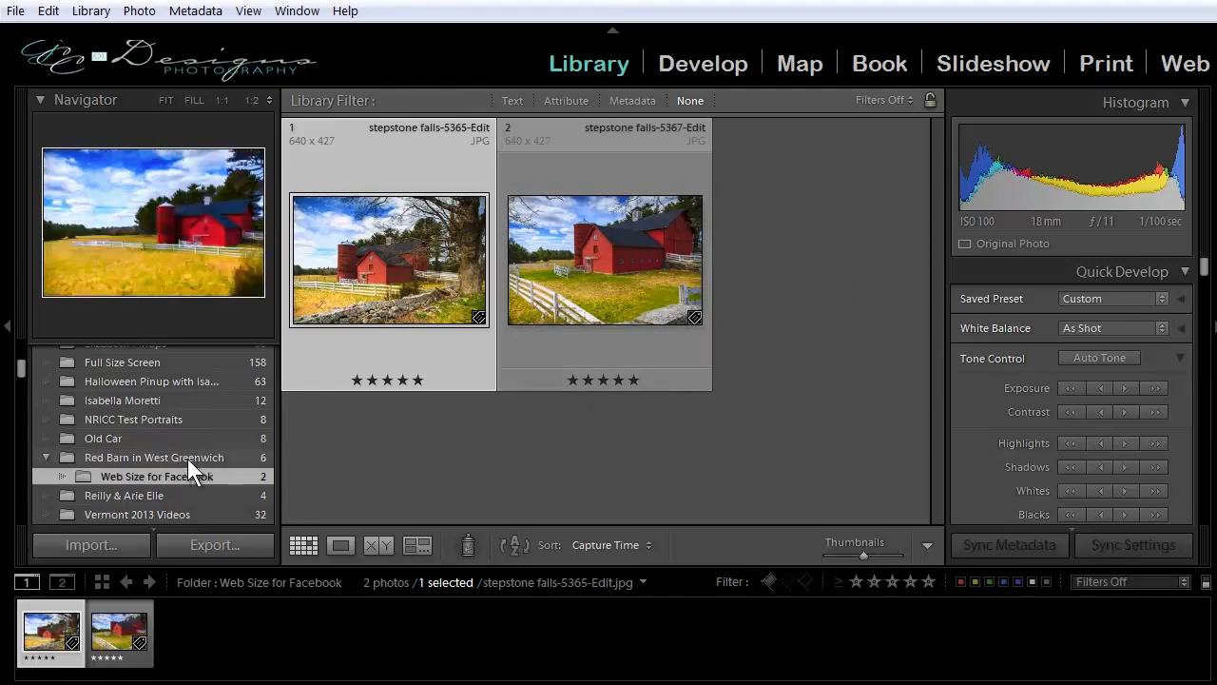
View the Red Barn in West Greenwich folder and its Web Size for Facebook subfolder, and look over the neighbouring folders.
left_click(187, 458)
left_click(172, 476)
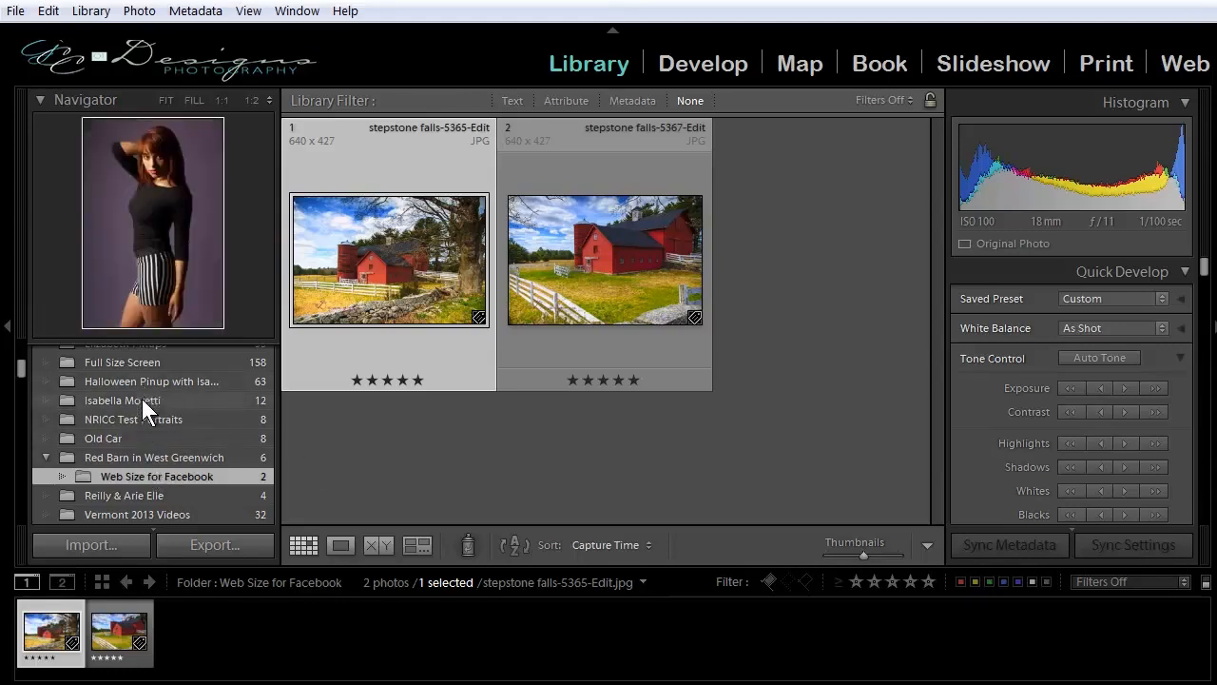
scroll(142, 404, "up", 3)
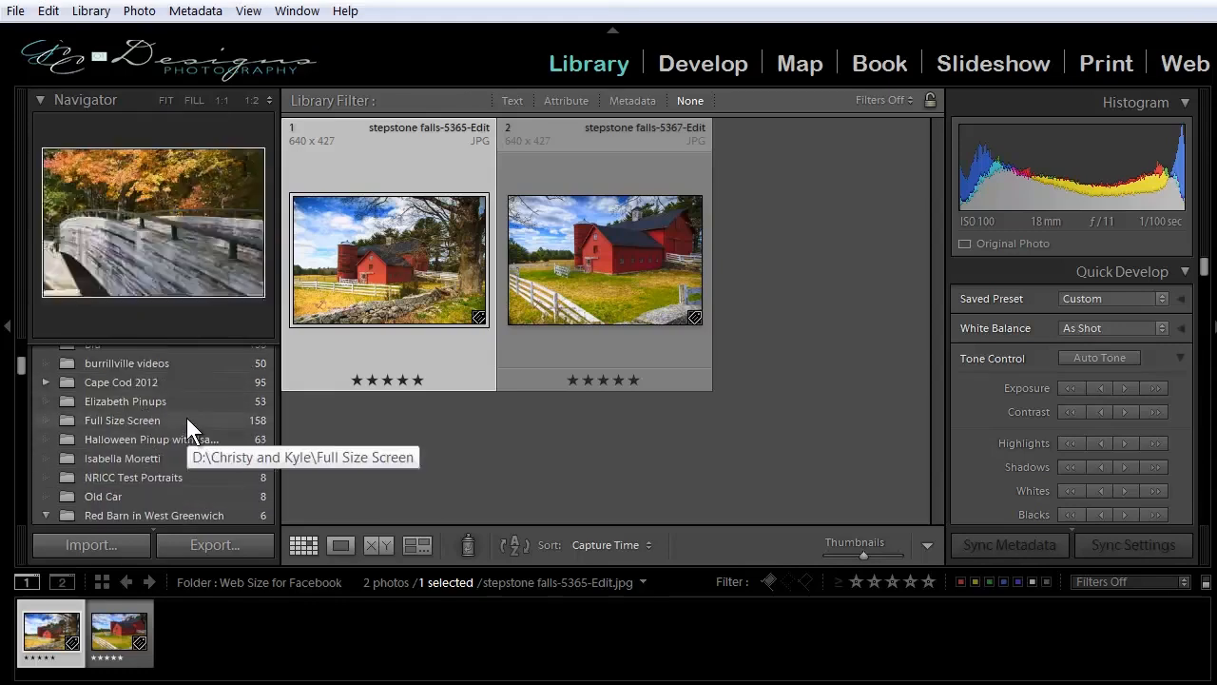
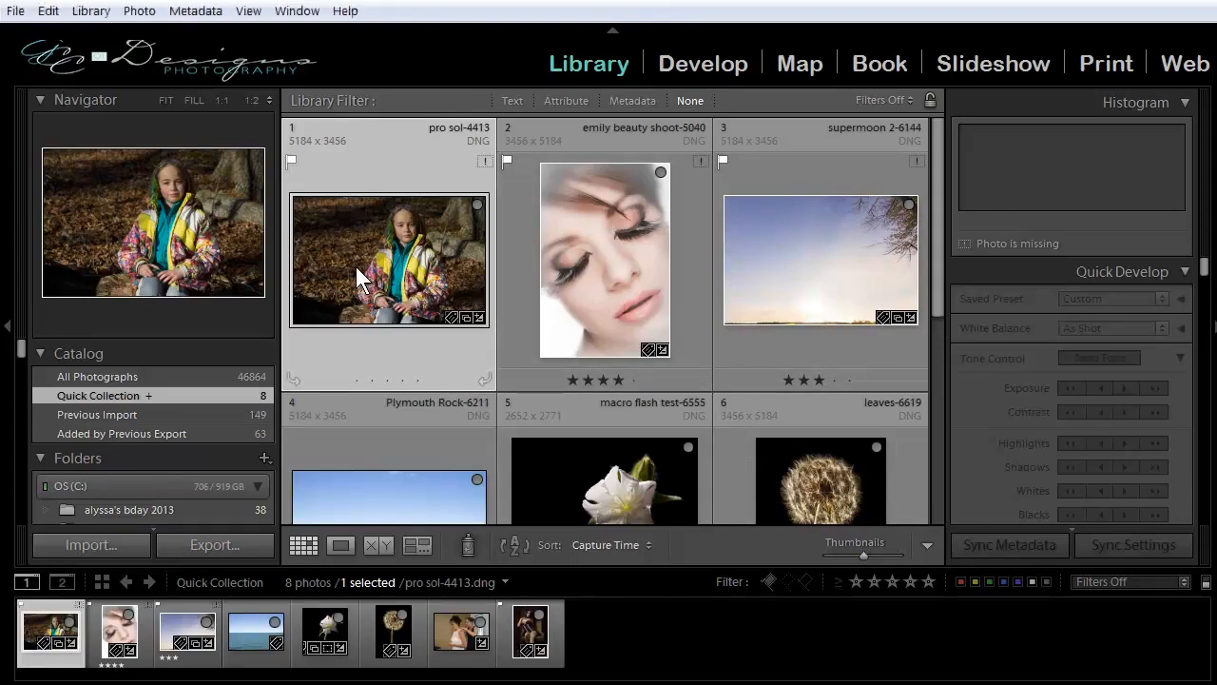
Remove the pro sol-4413 photo from the Quick Collection.
left_click(139, 11)
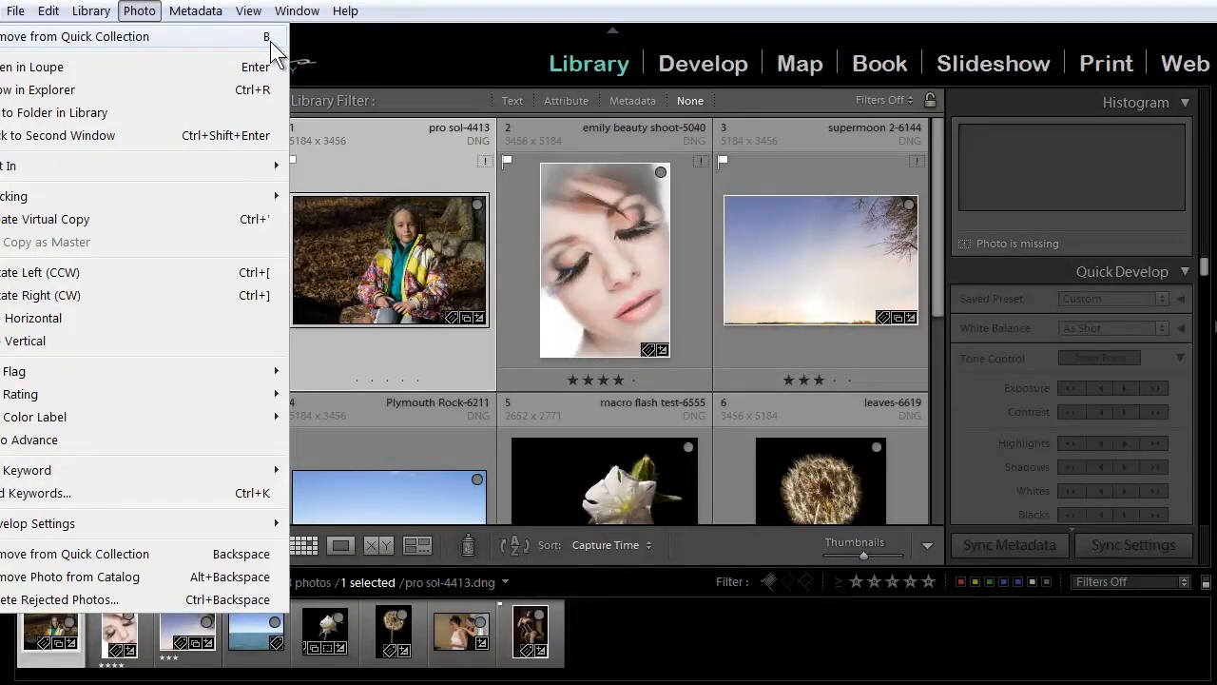
left_click(120, 38)
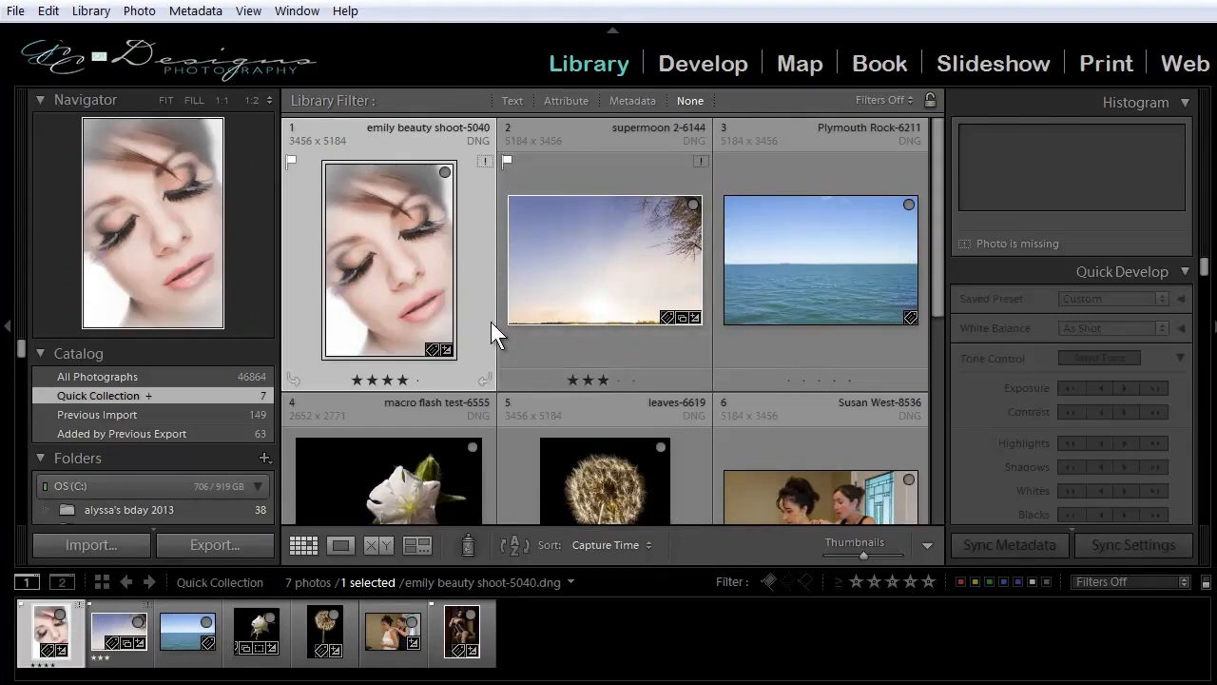
Add the stepstone falls-5373_HDR photo from the Old Car folder to the Quick Collection and show that collection.
scroll(154, 438, "down", 8)
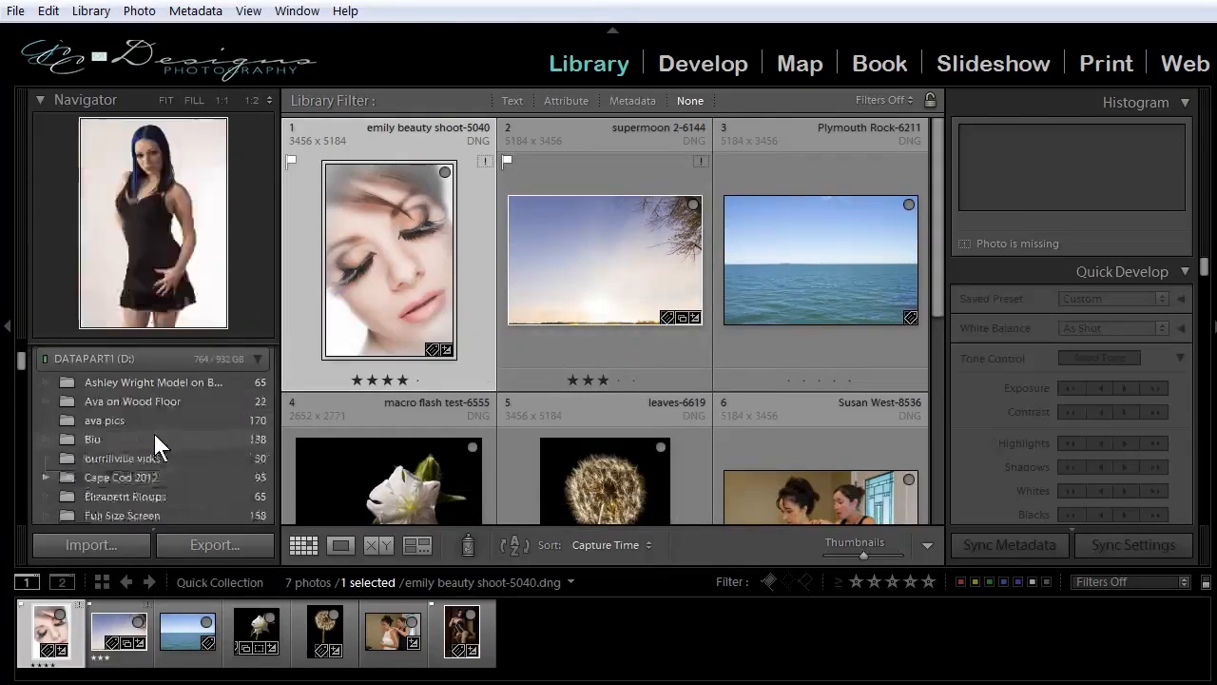
scroll(154, 461, "up", 3)
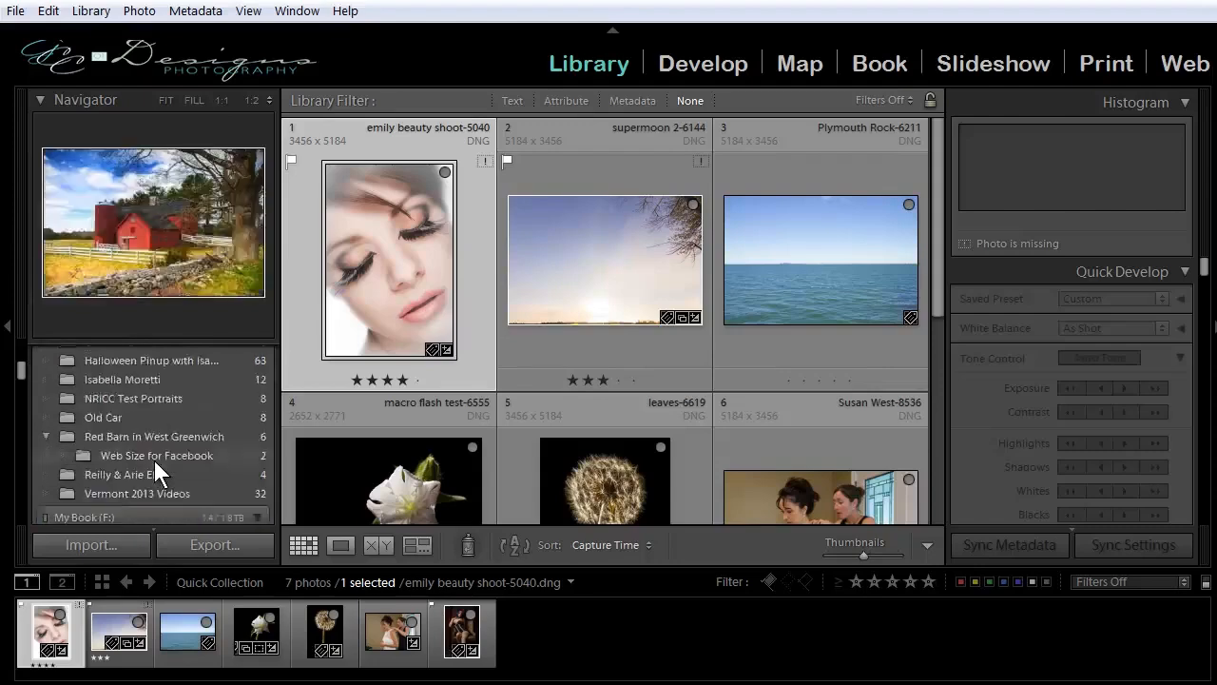
left_click(119, 472)
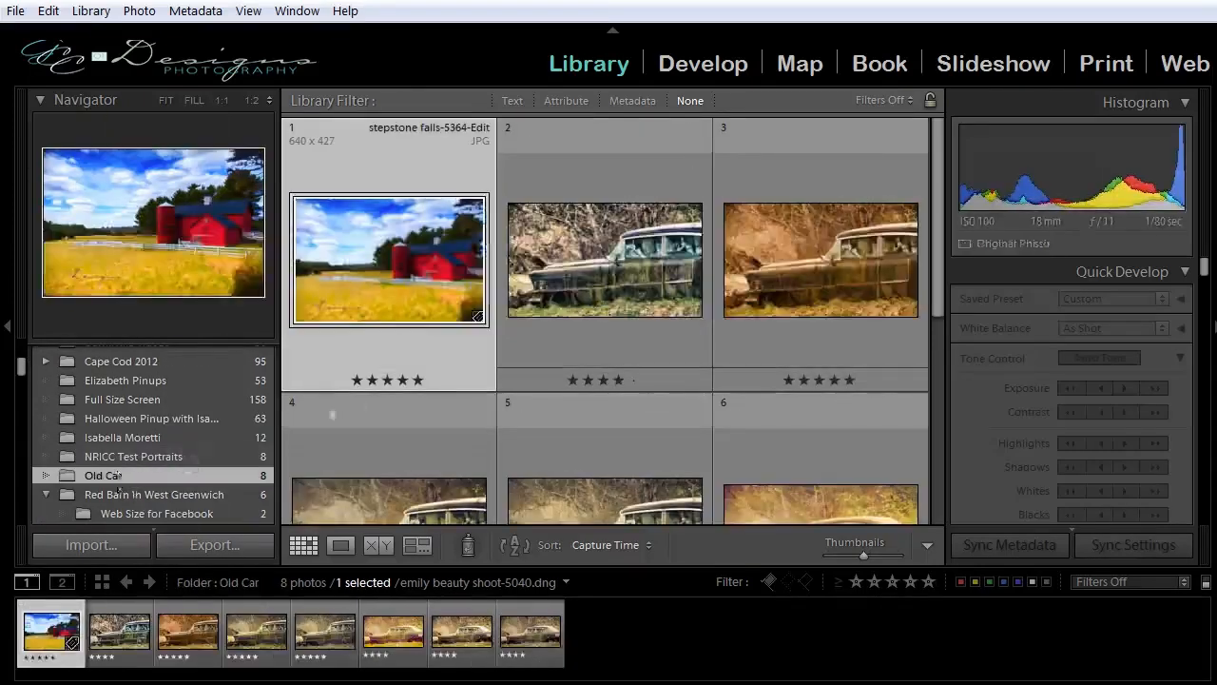
left_click(613, 257)
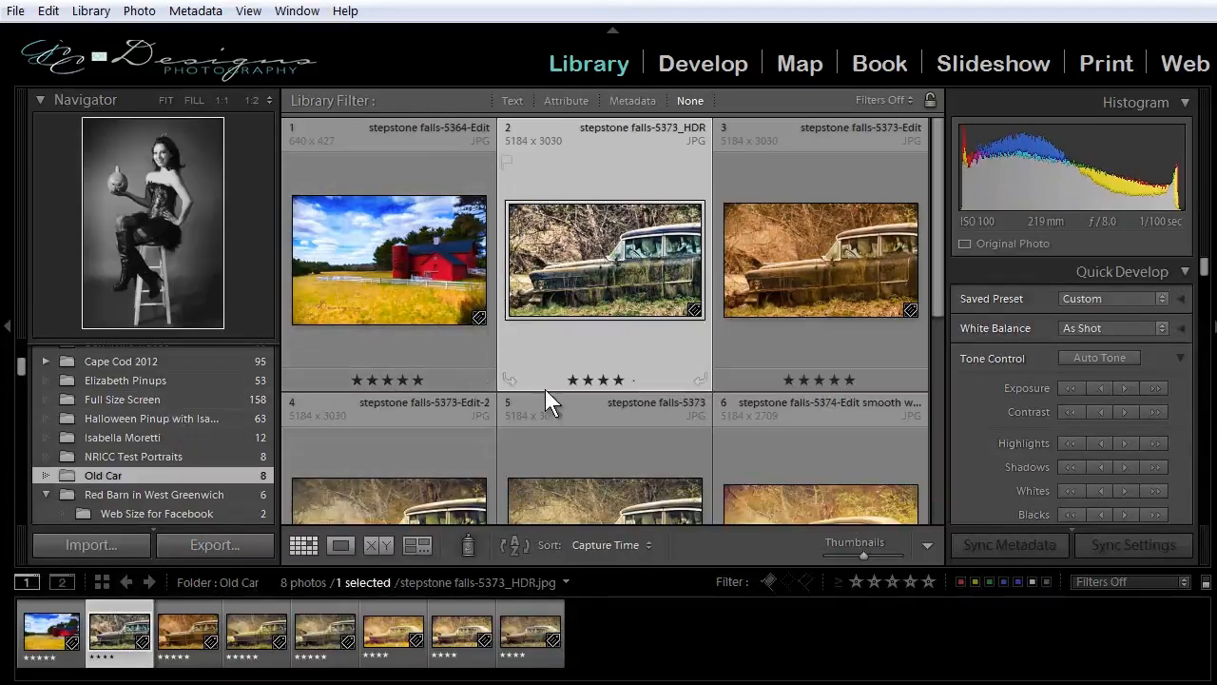
left_click(135, 12)
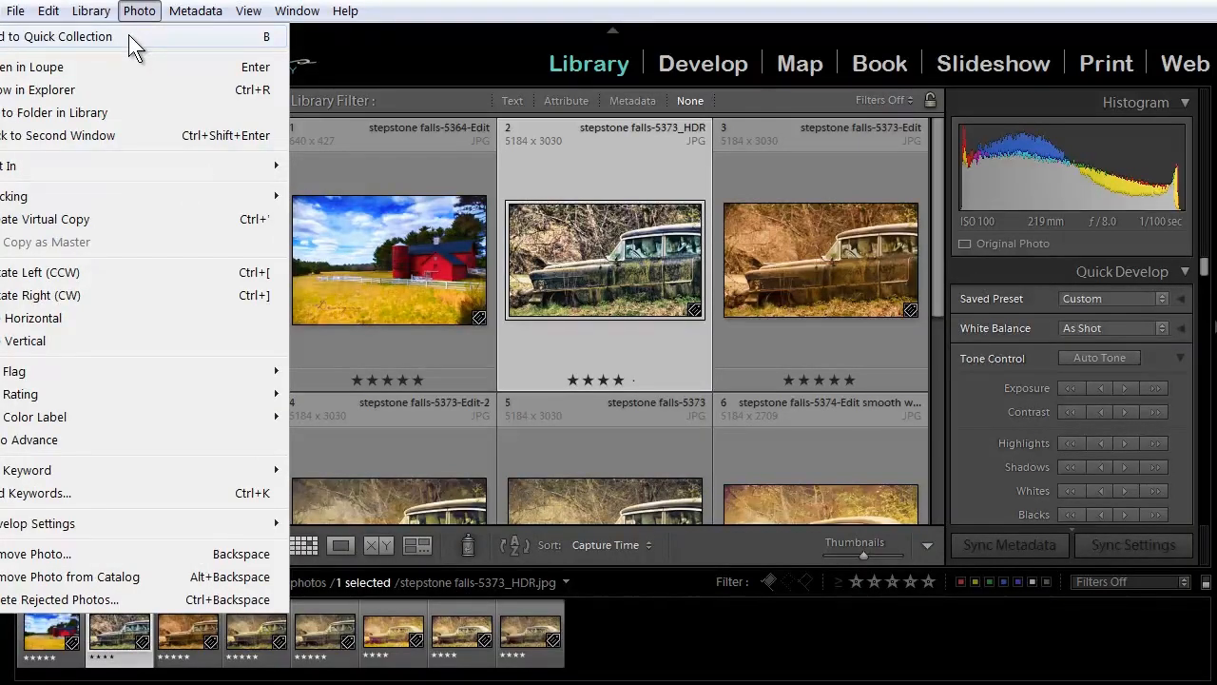
left_click(129, 37)
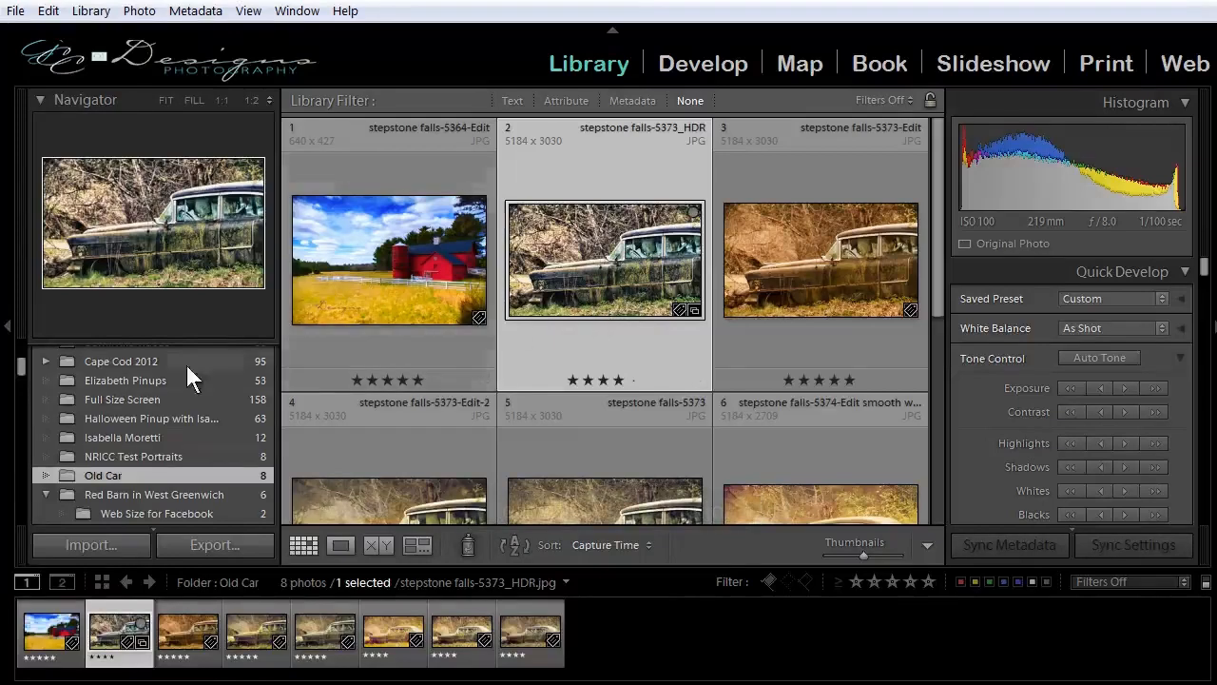
scroll(99, 414, "up", 5)
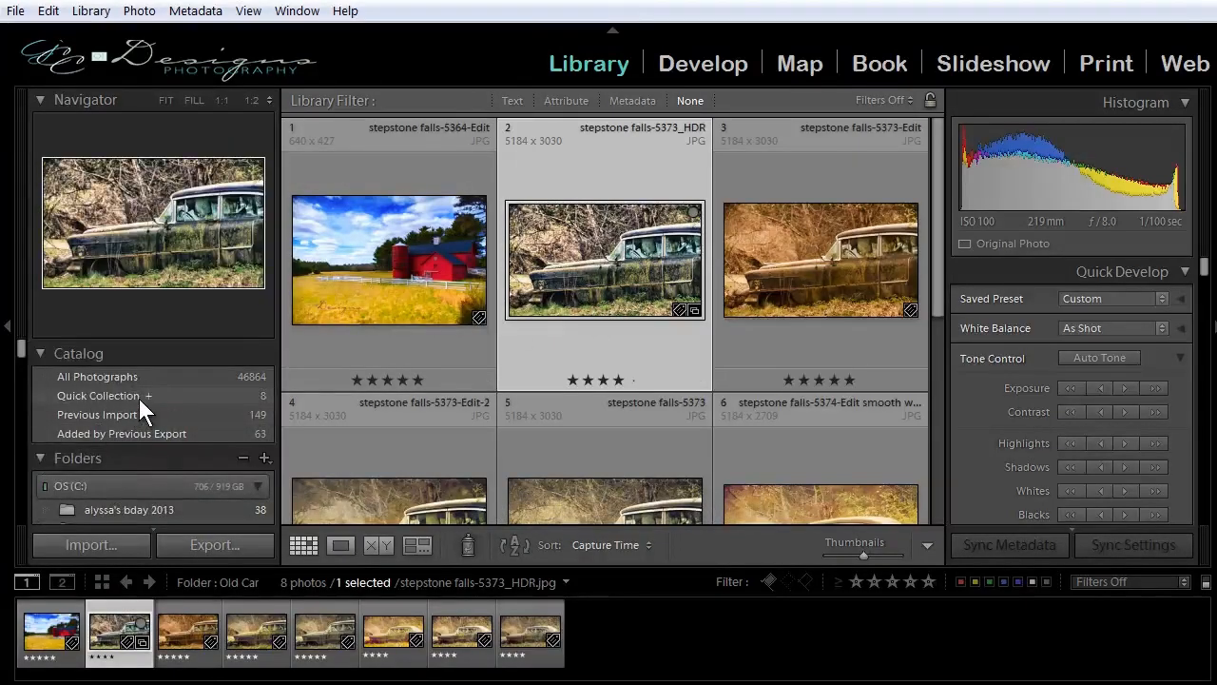
left_click(139, 398)
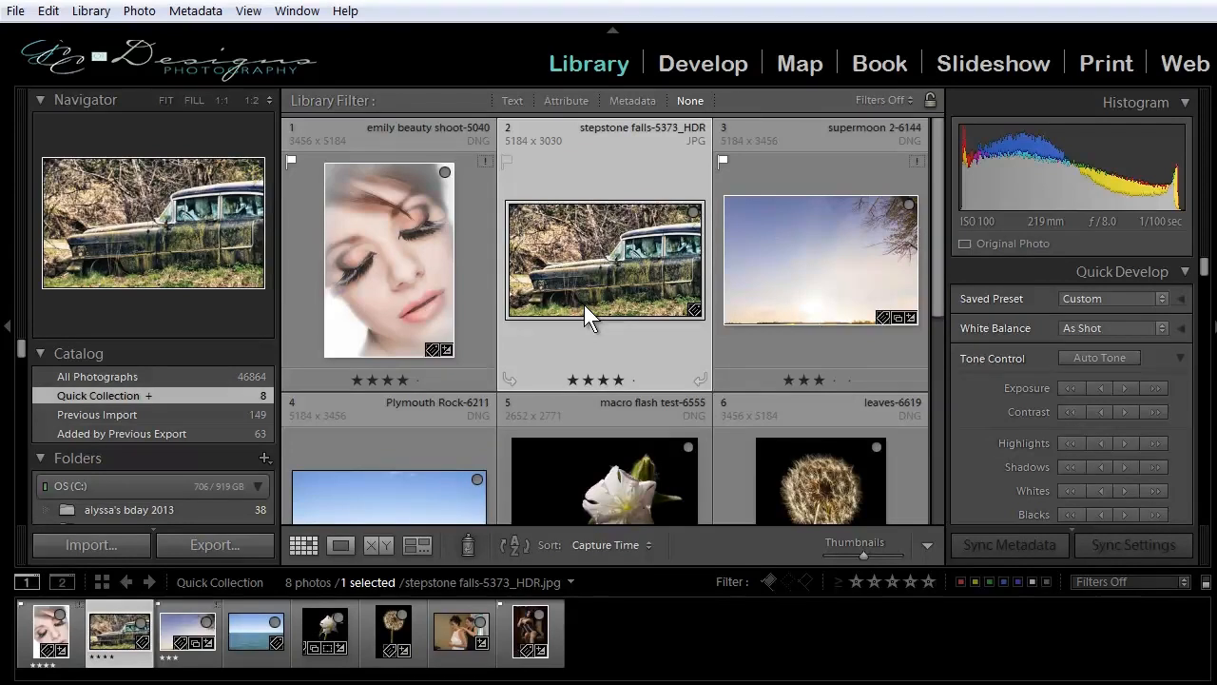
Create a regular collection named "Sample" that includes the Plymouth Rock-6211 photo from the Quick Collection.
left_click(253, 639)
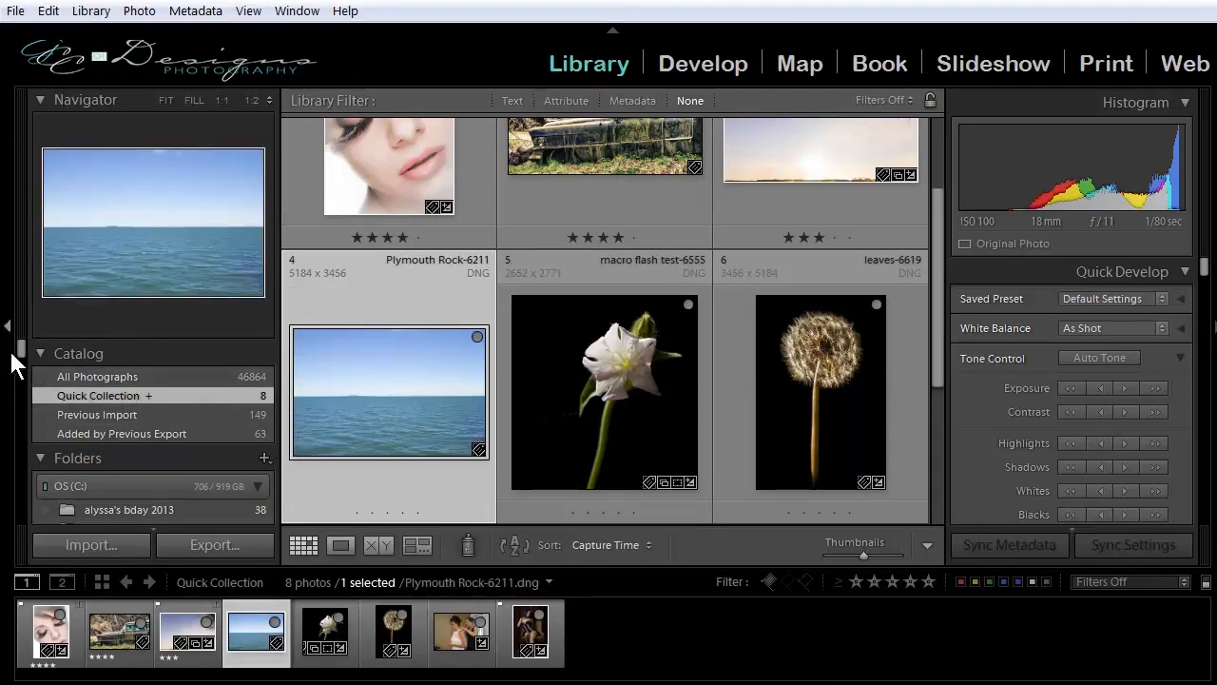
left_click_drag(22, 350, 26, 451)
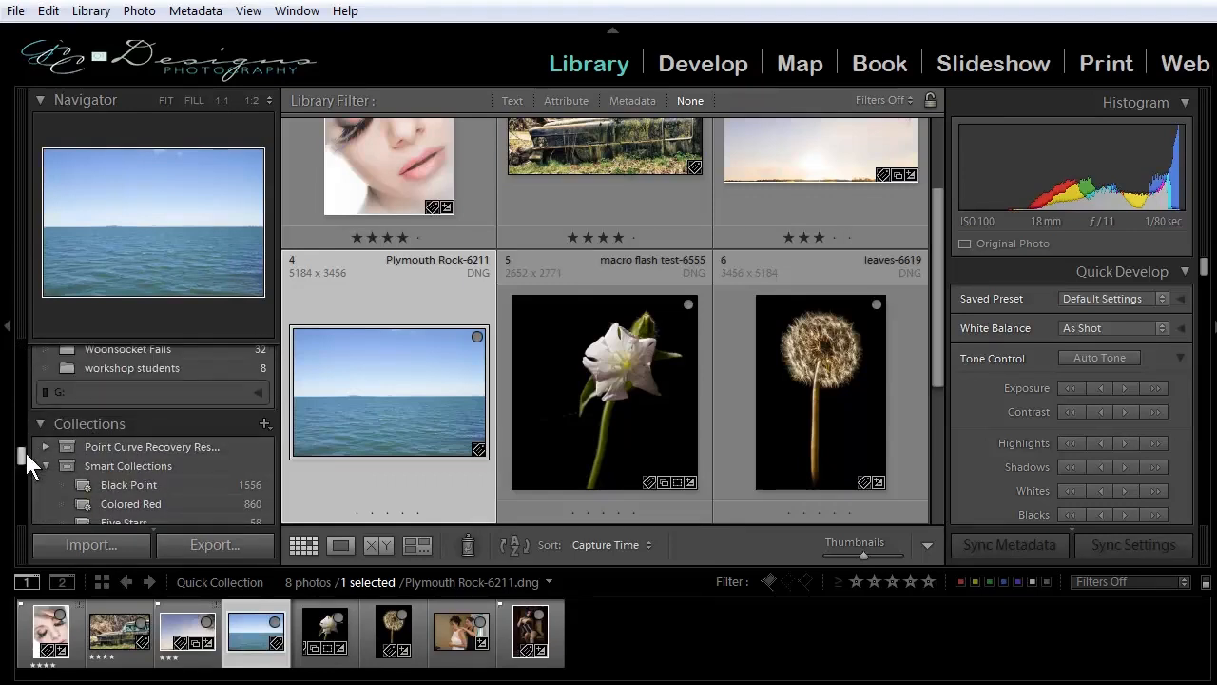
left_click_drag(24, 455, 24, 458)
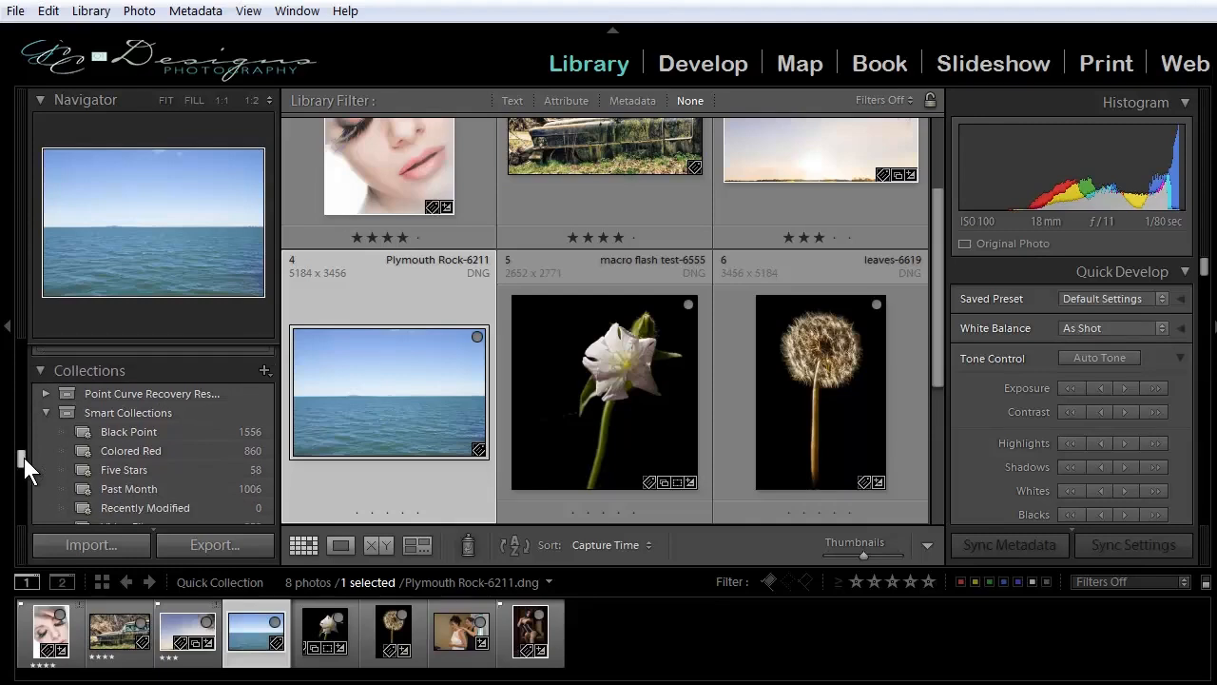
left_click(264, 372)
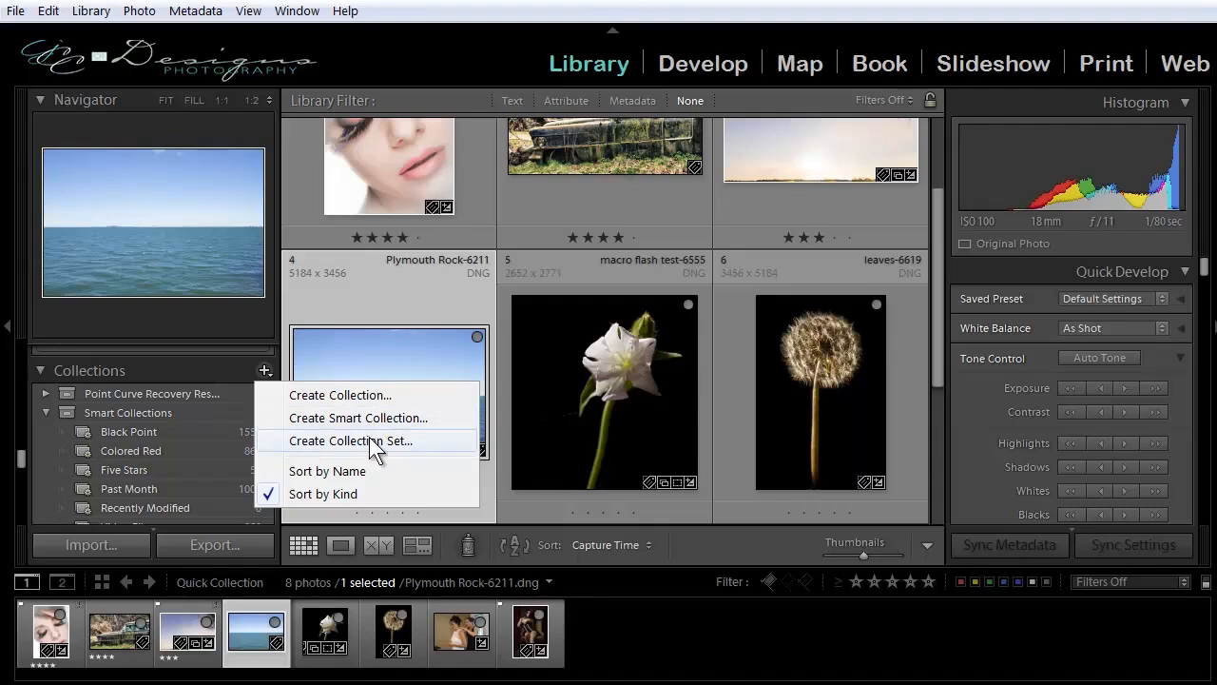
left_click(305, 395)
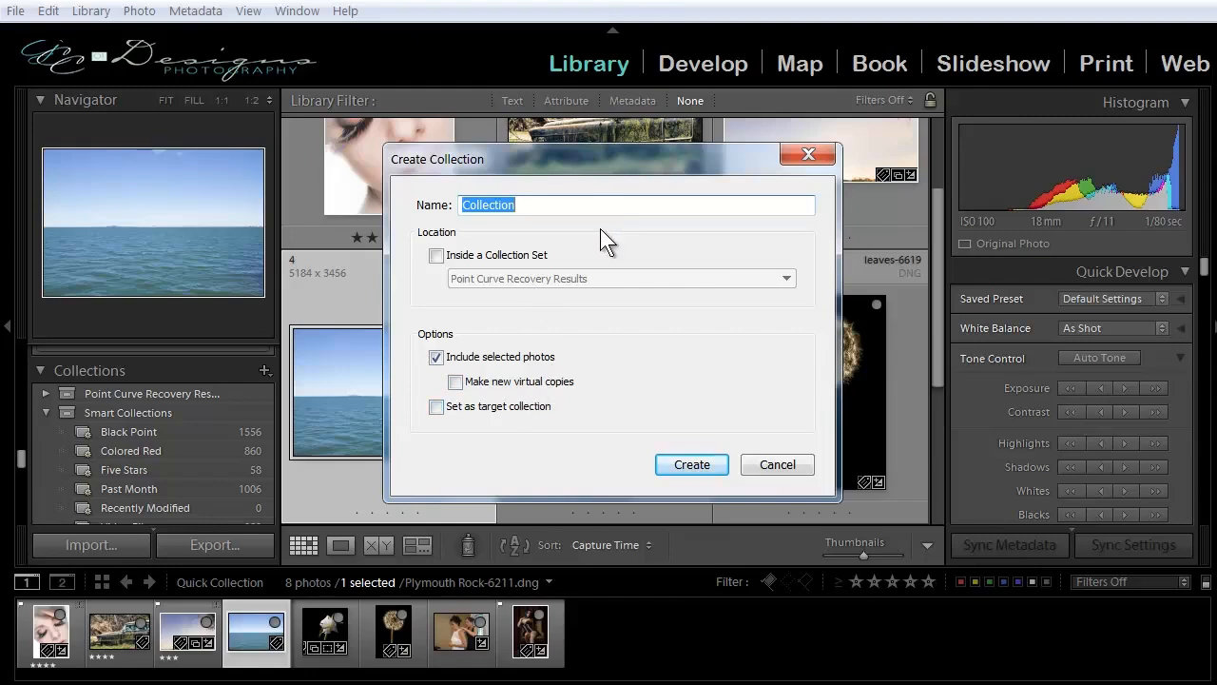
type("Sample")
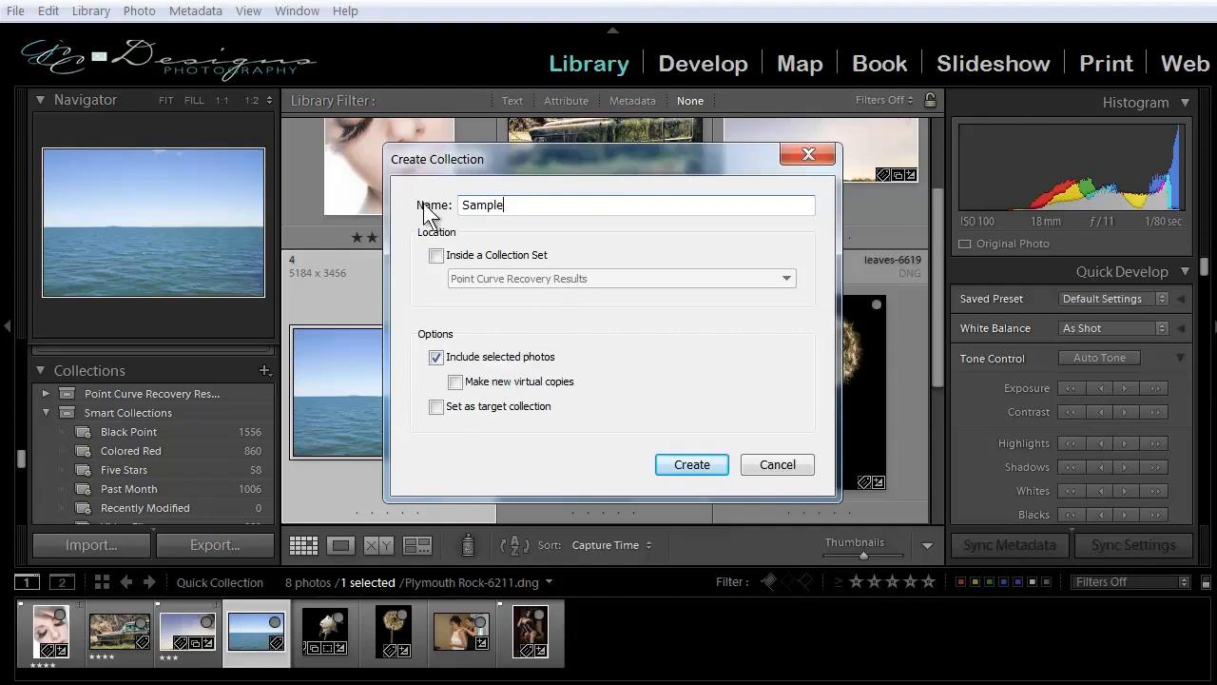
left_click(675, 466)
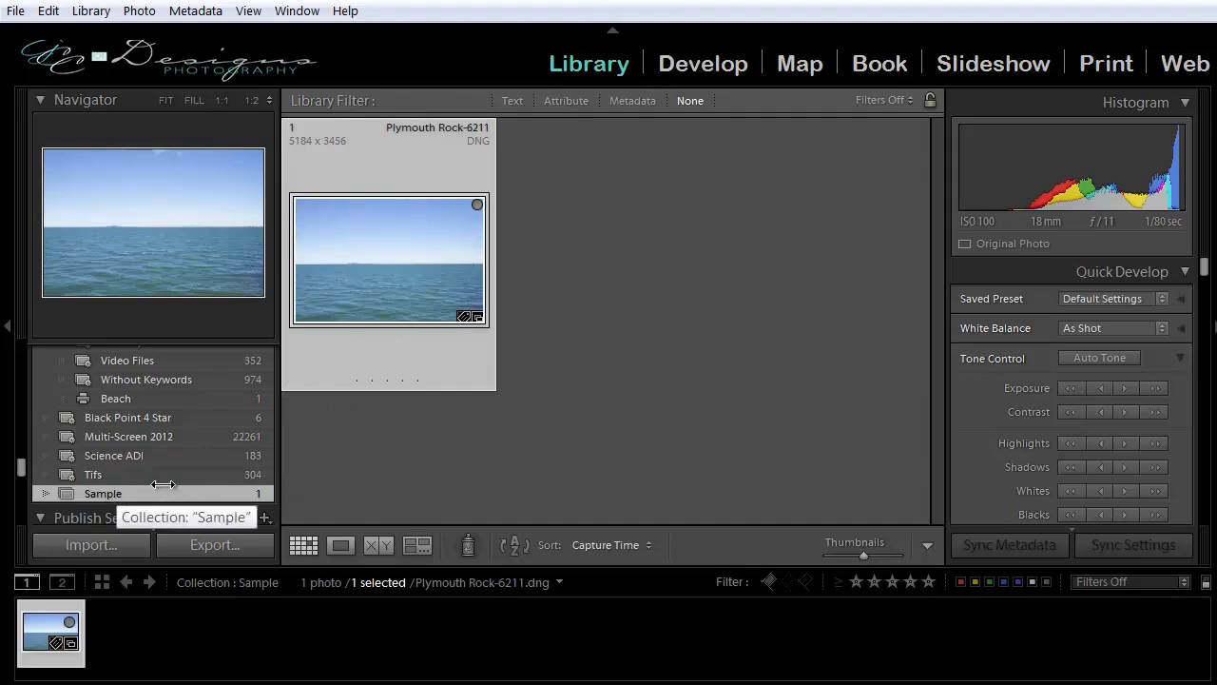
Add the Vermont 2013-6193 photo from the Vermont 2013 folder to the Sample collection and show that collection.
scroll(159, 483, "up", 4)
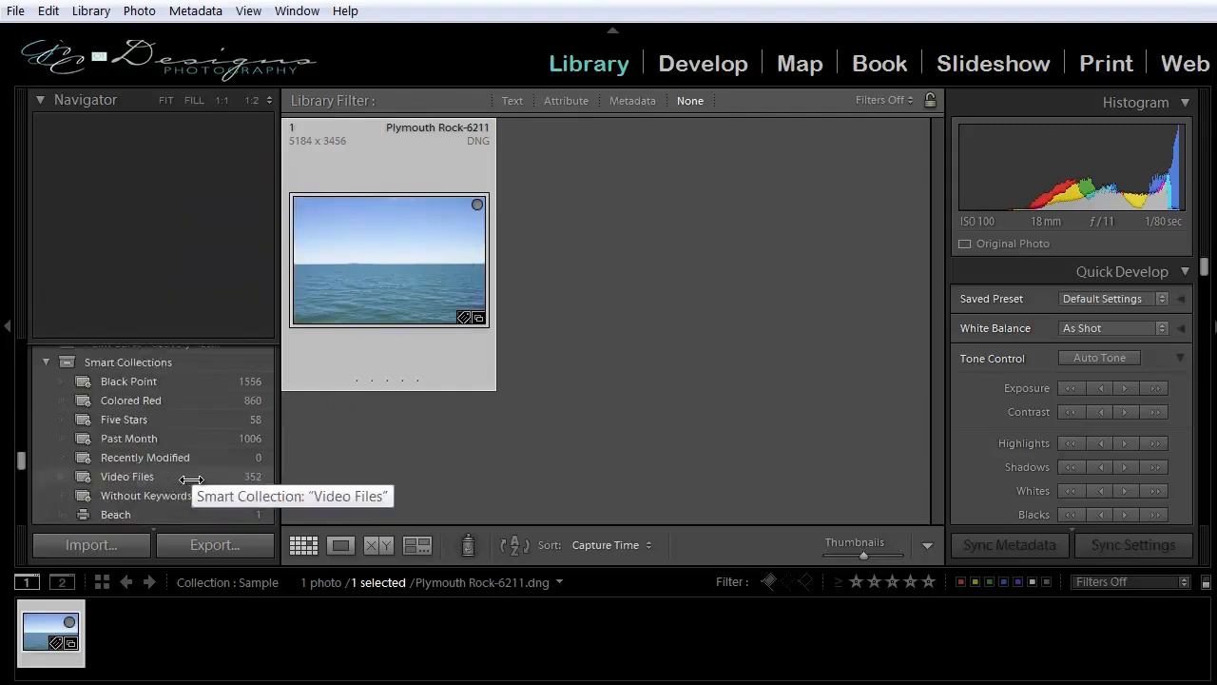
scroll(191, 479, "up", 8)
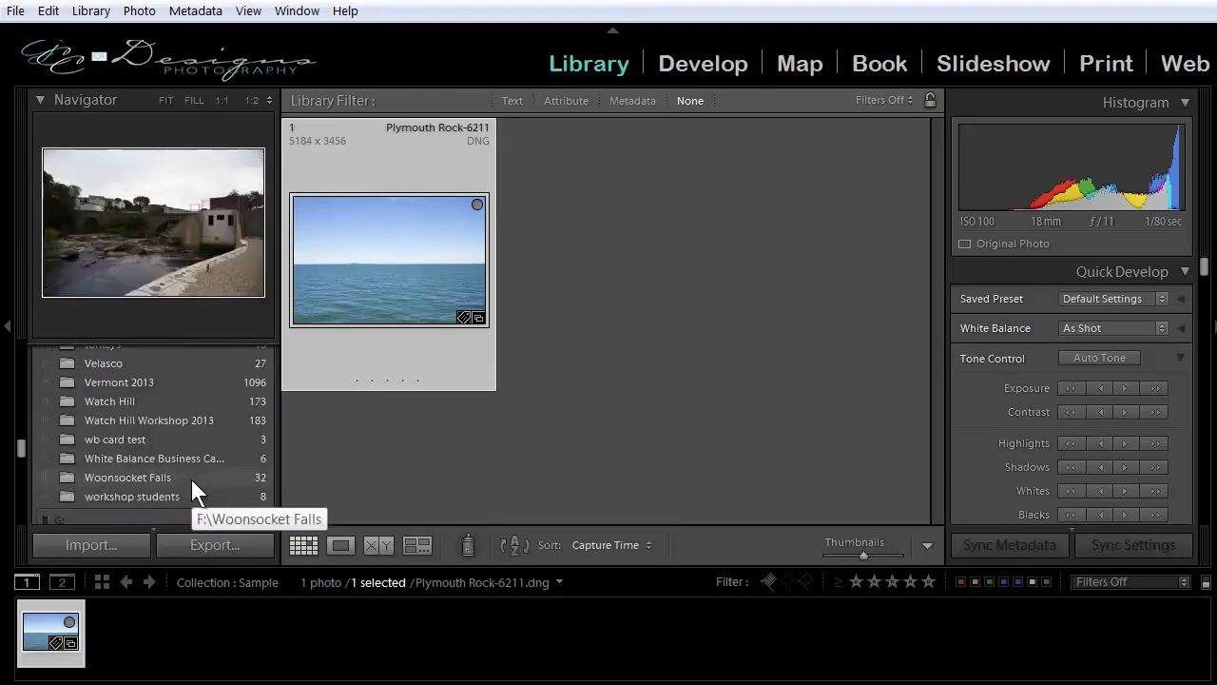
left_click(148, 385)
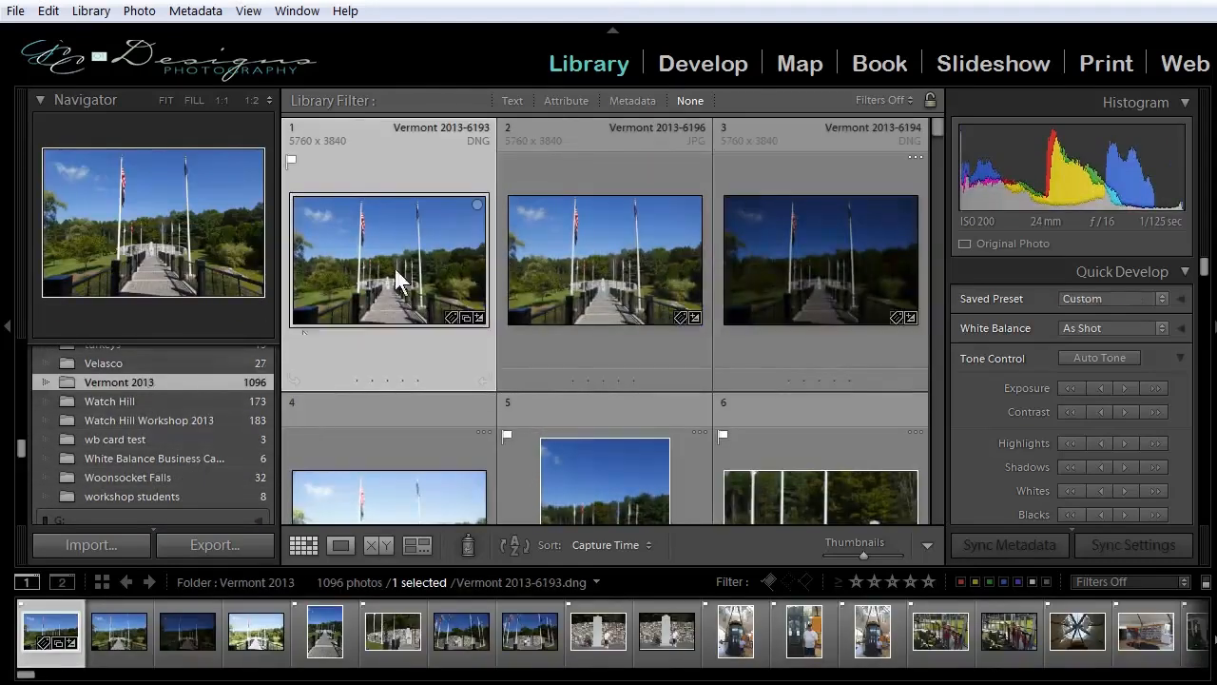
scroll(182, 468, "down", 8)
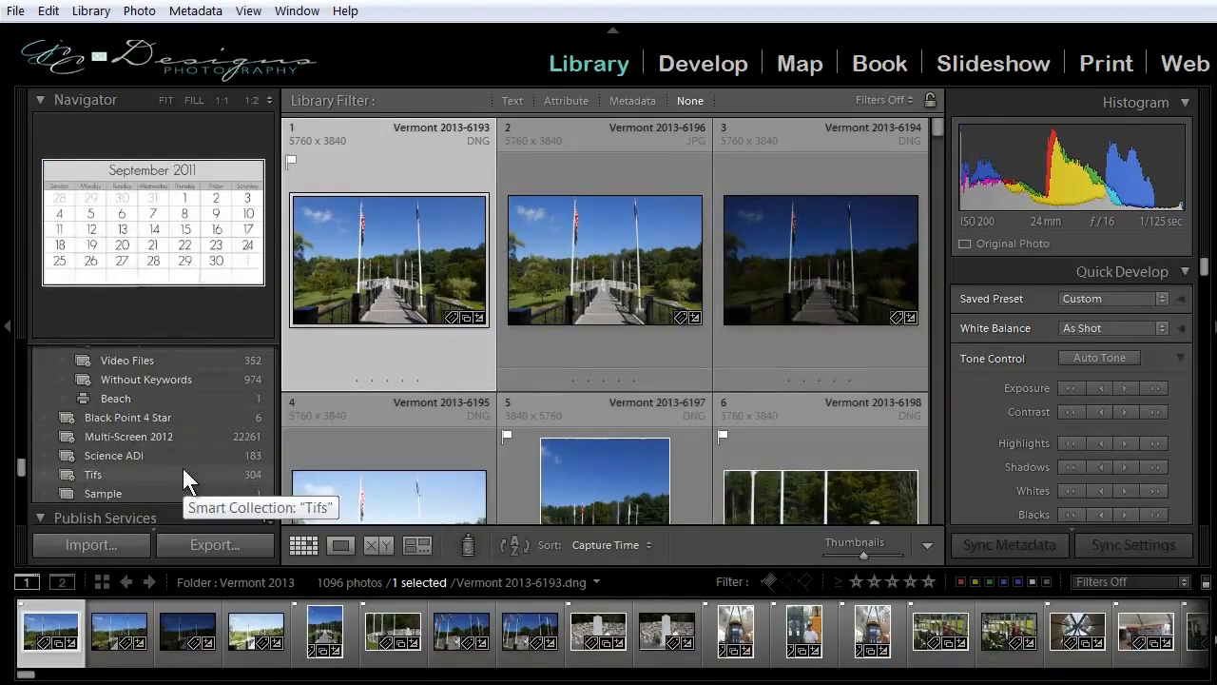
left_click_drag(393, 253, 138, 487)
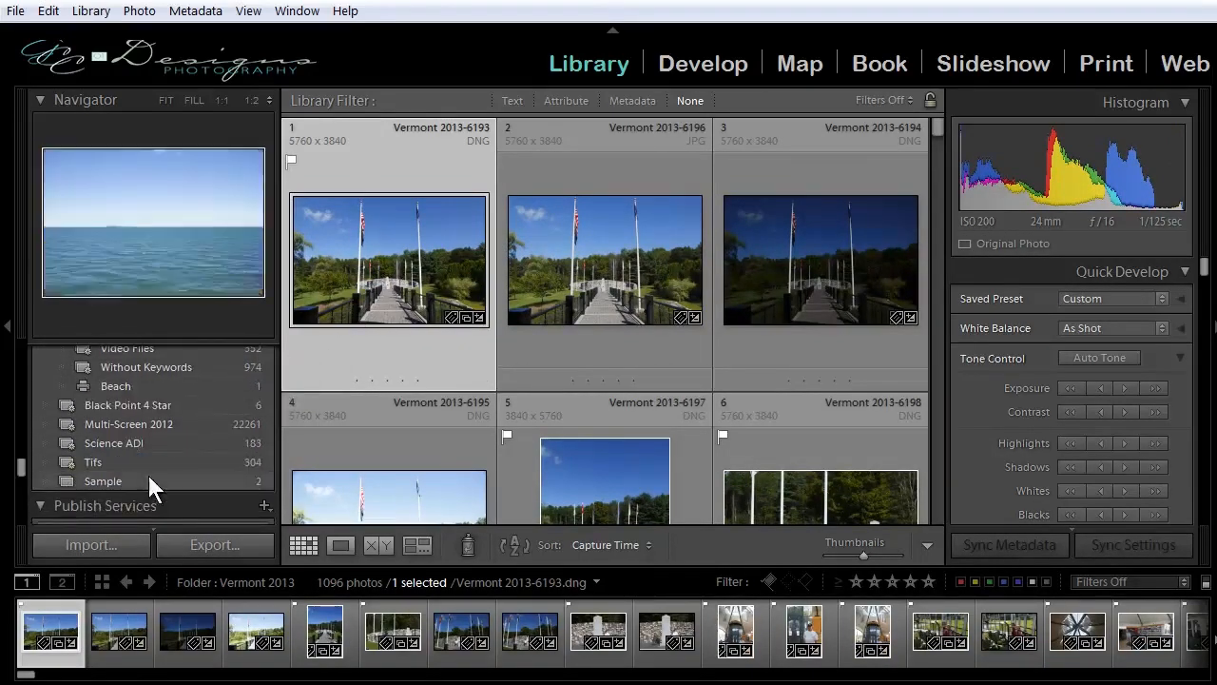
left_click(107, 482)
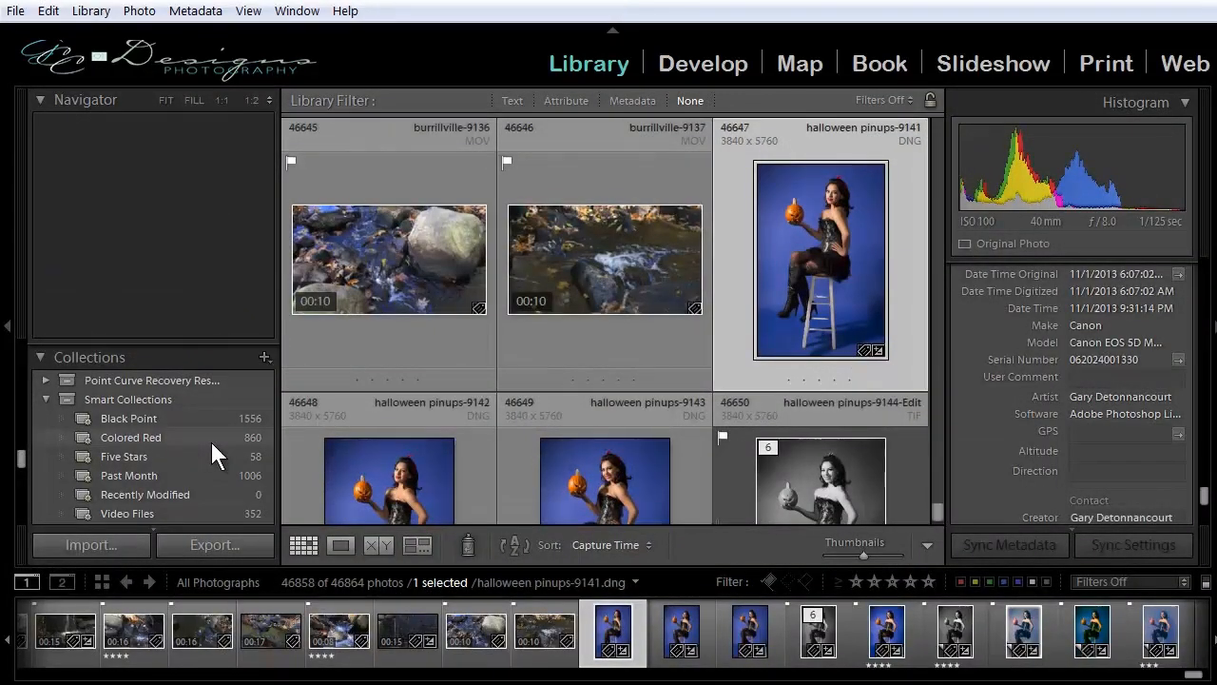
Start a new smart collection and name it "Nov. 1 2013".
left_click(264, 358)
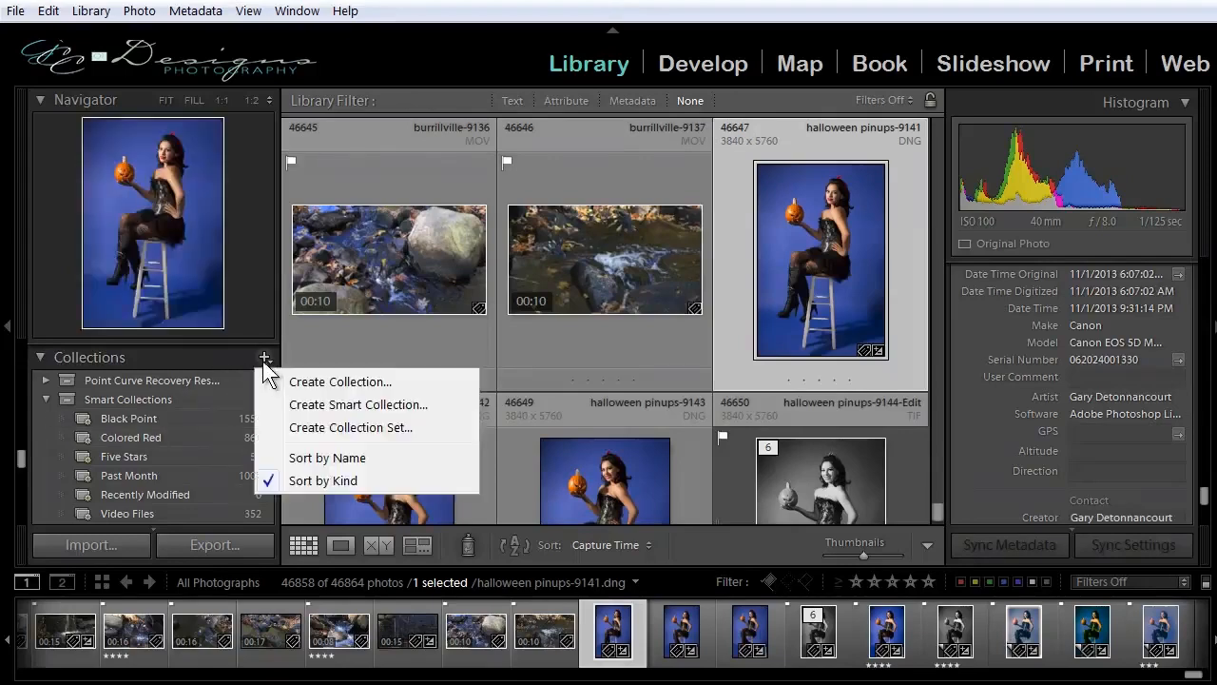
left_click(319, 406)
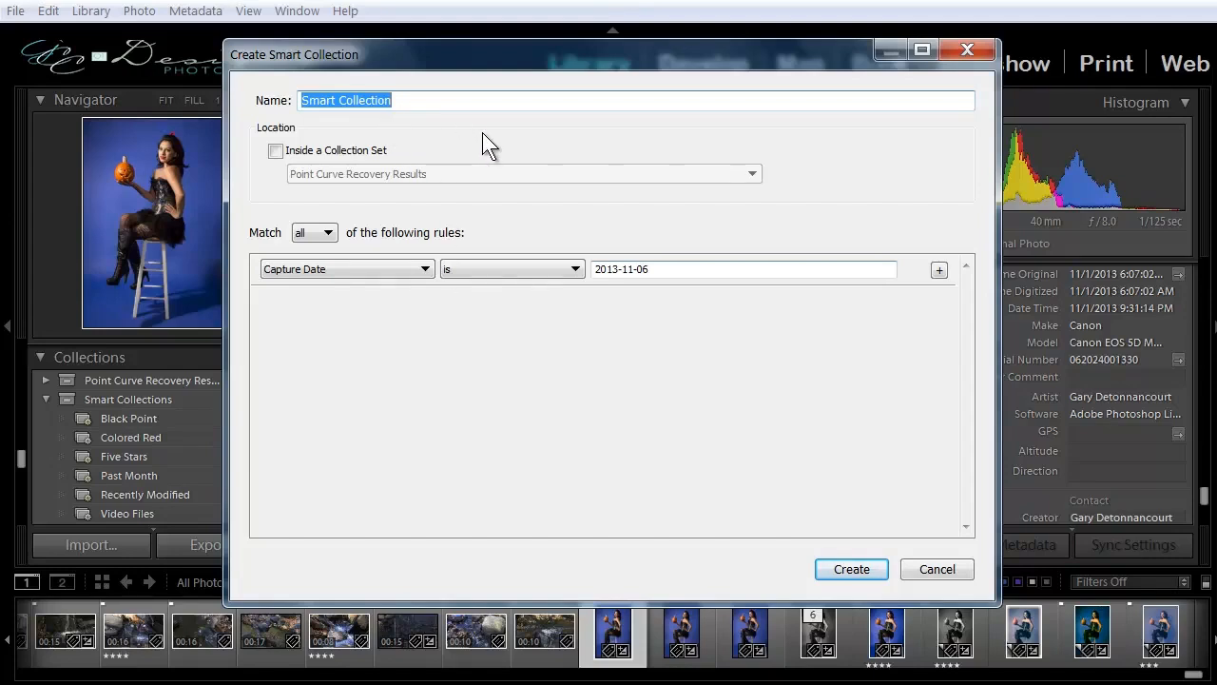
type("Nov. ")
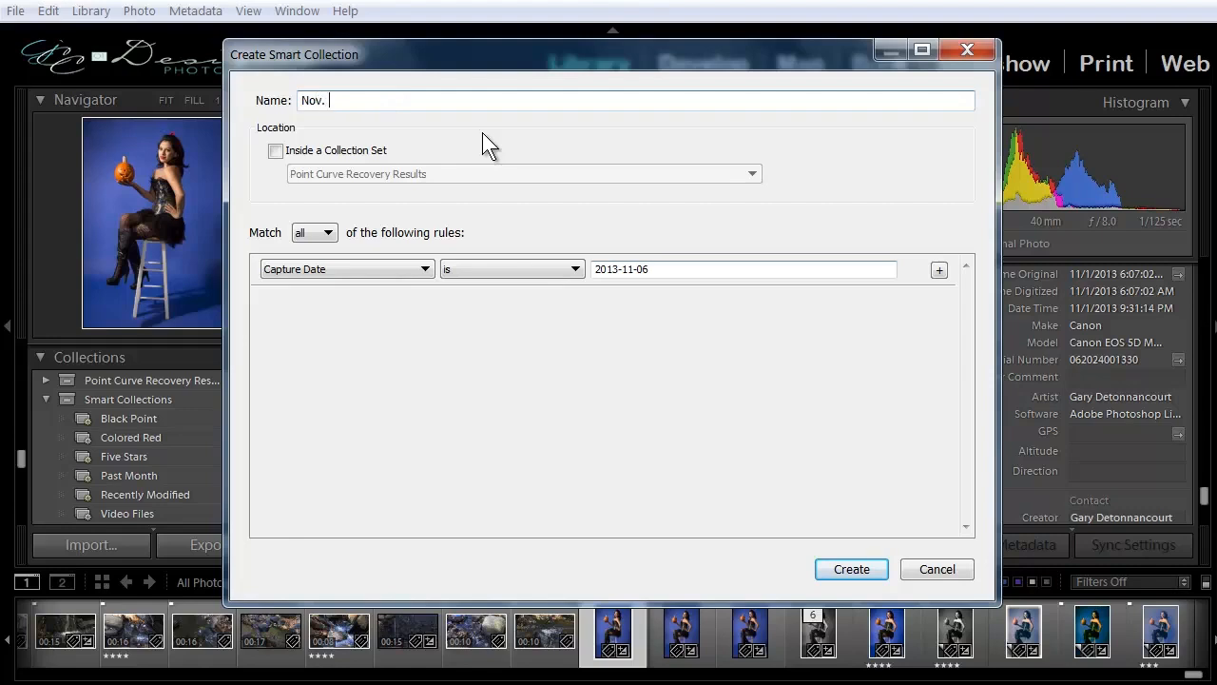
type("1 2013")
Set the smart collection's capture date rule to 2013-11-01.
left_click(657, 269)
double_click(658, 269)
left_click(658, 269)
key("BackSpace")
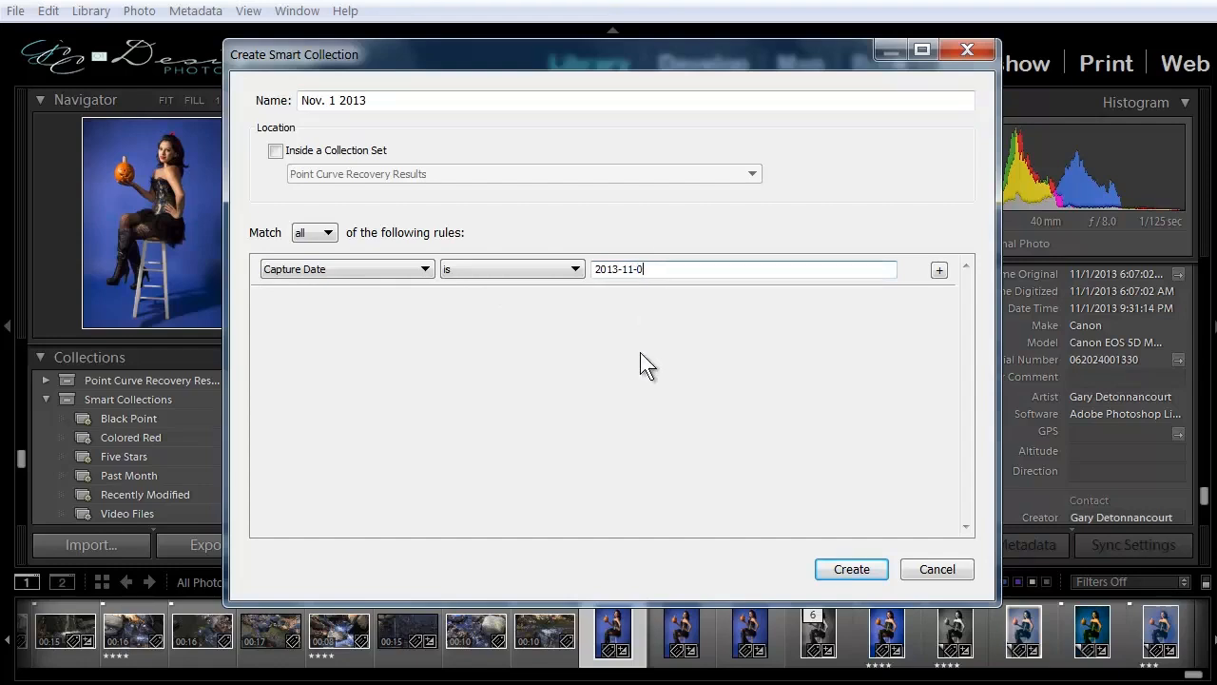
type("1")
left_click(430, 273)
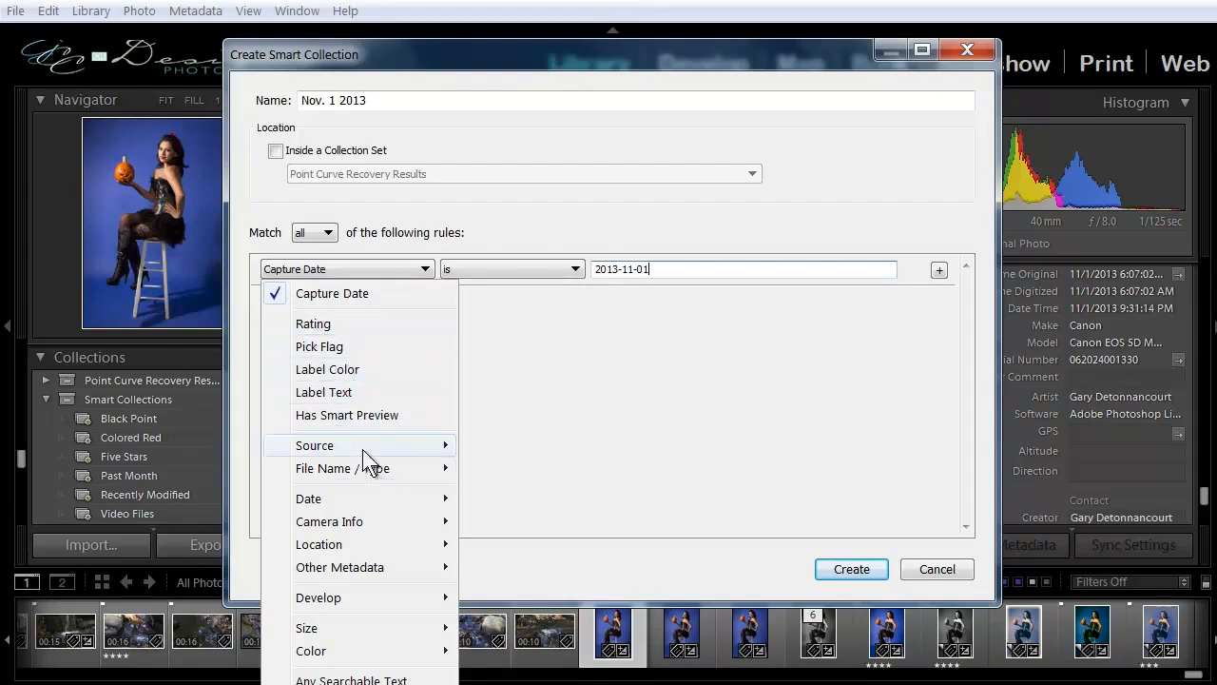
mouse_move(348, 446)
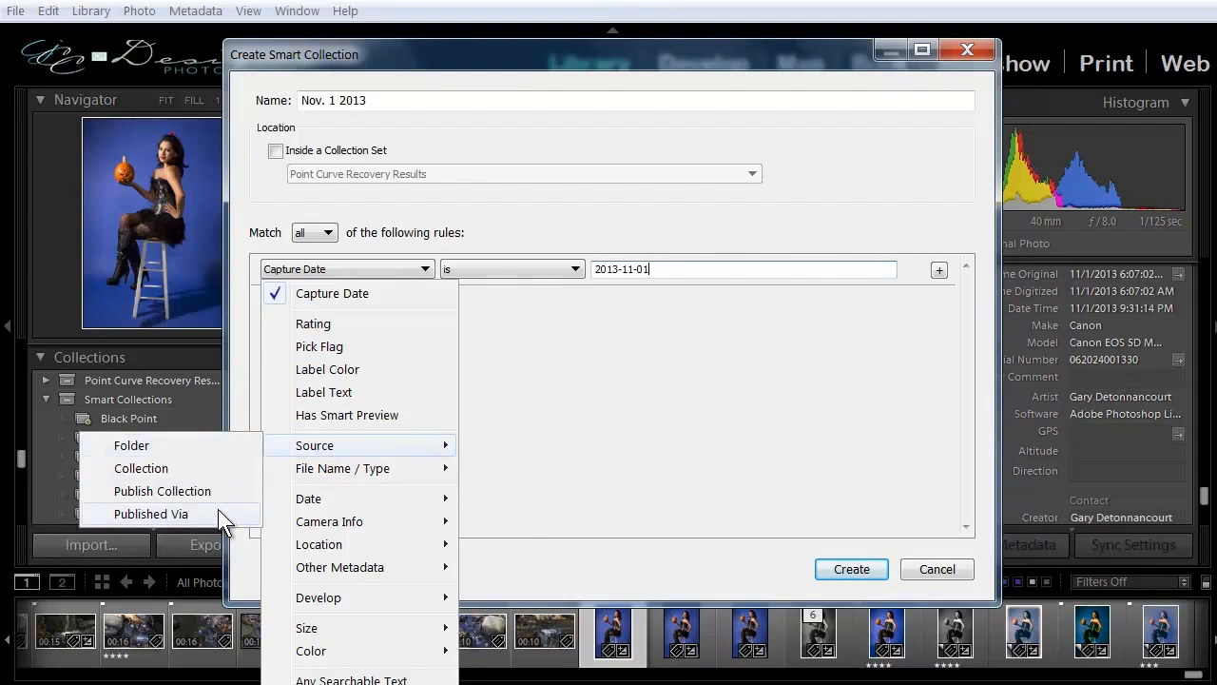
mouse_move(360, 469)
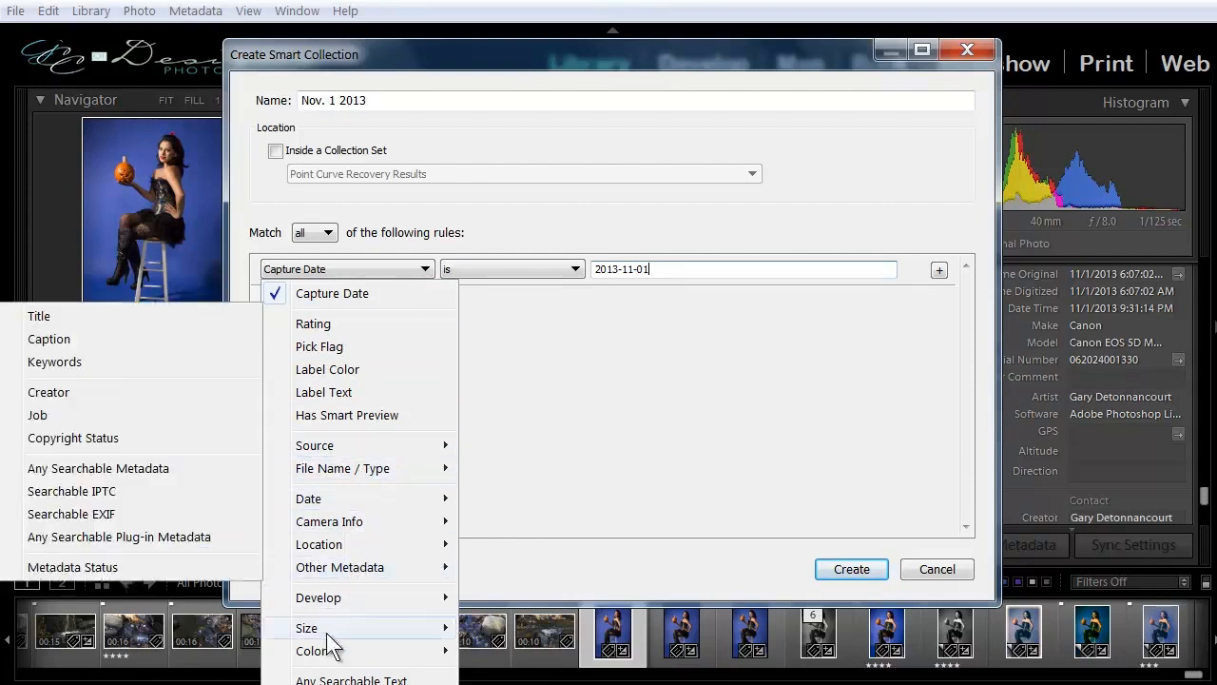
mouse_move(348, 532)
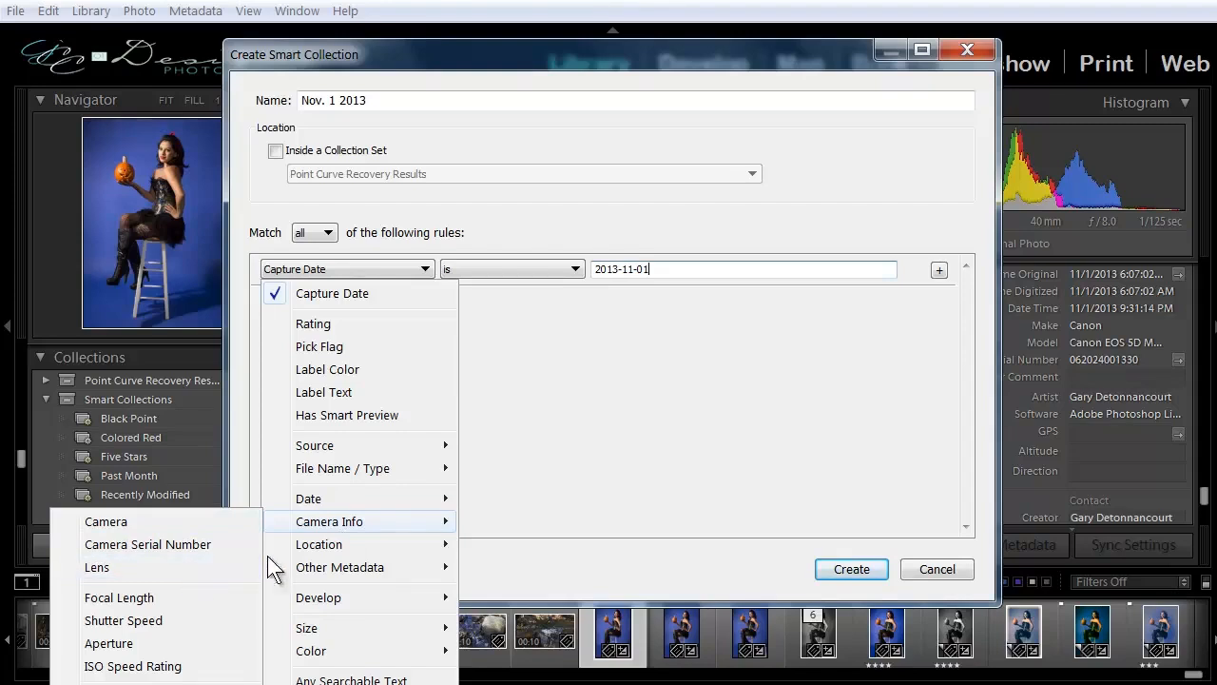
left_click(532, 319)
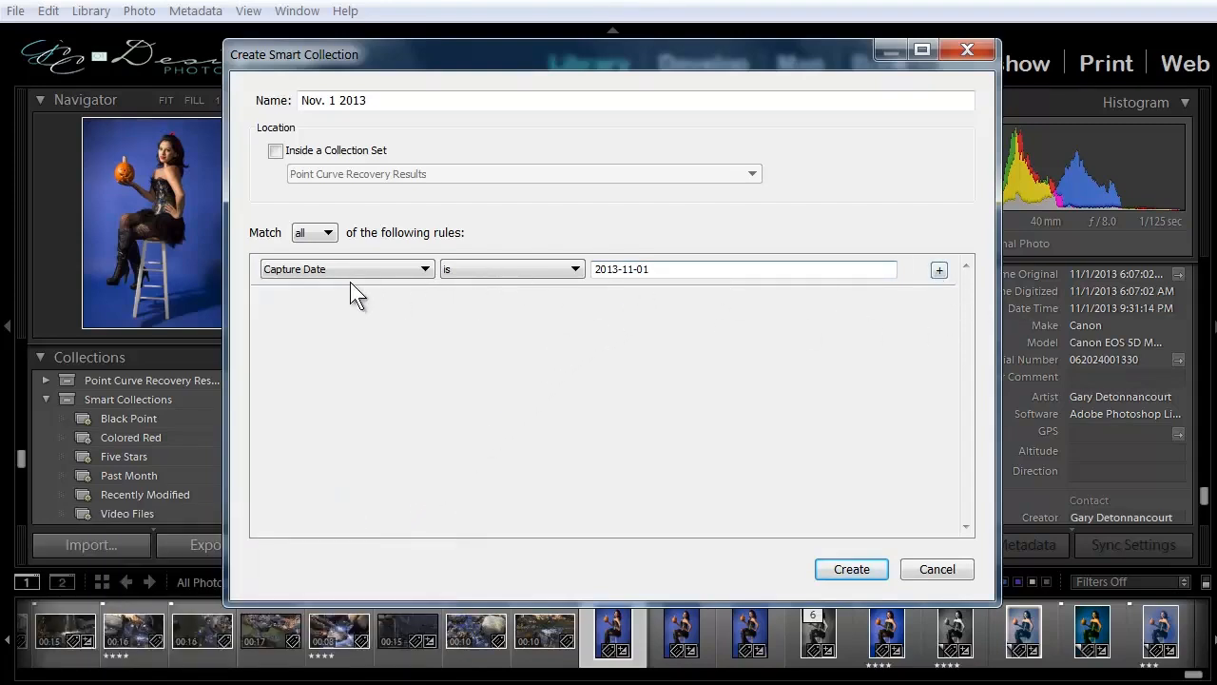
Add a rule for ratings greater than or equal to four stars and create the smart collection.
left_click(939, 271)
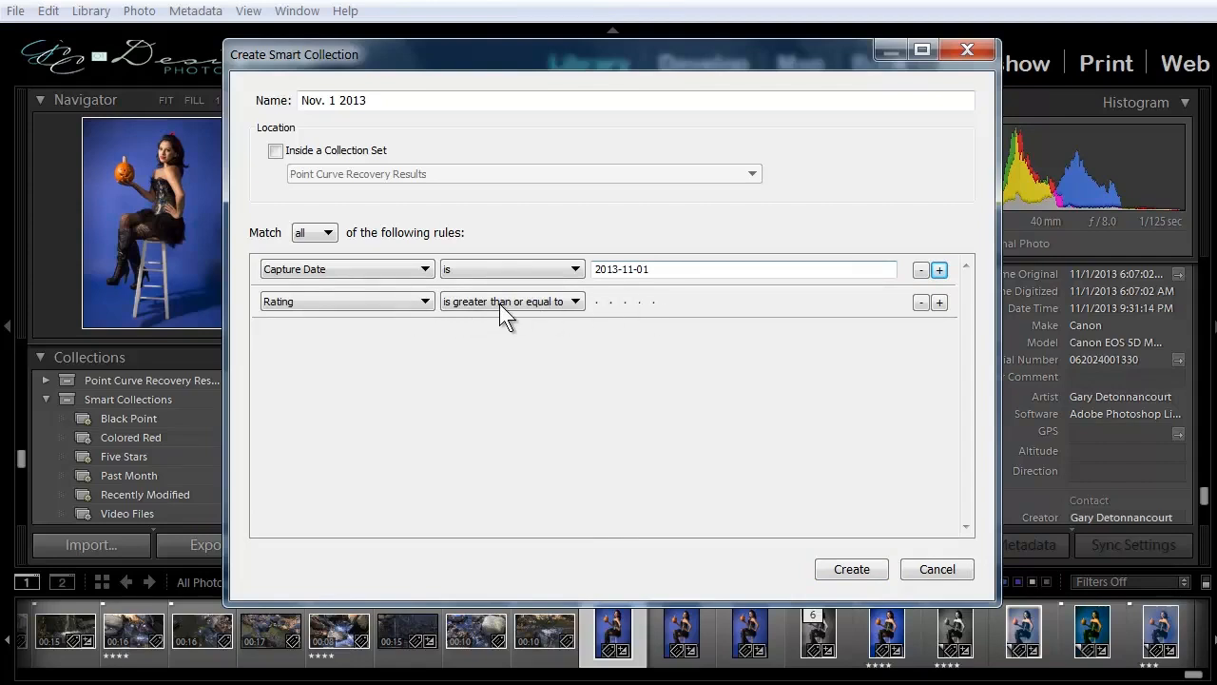
left_click(640, 301)
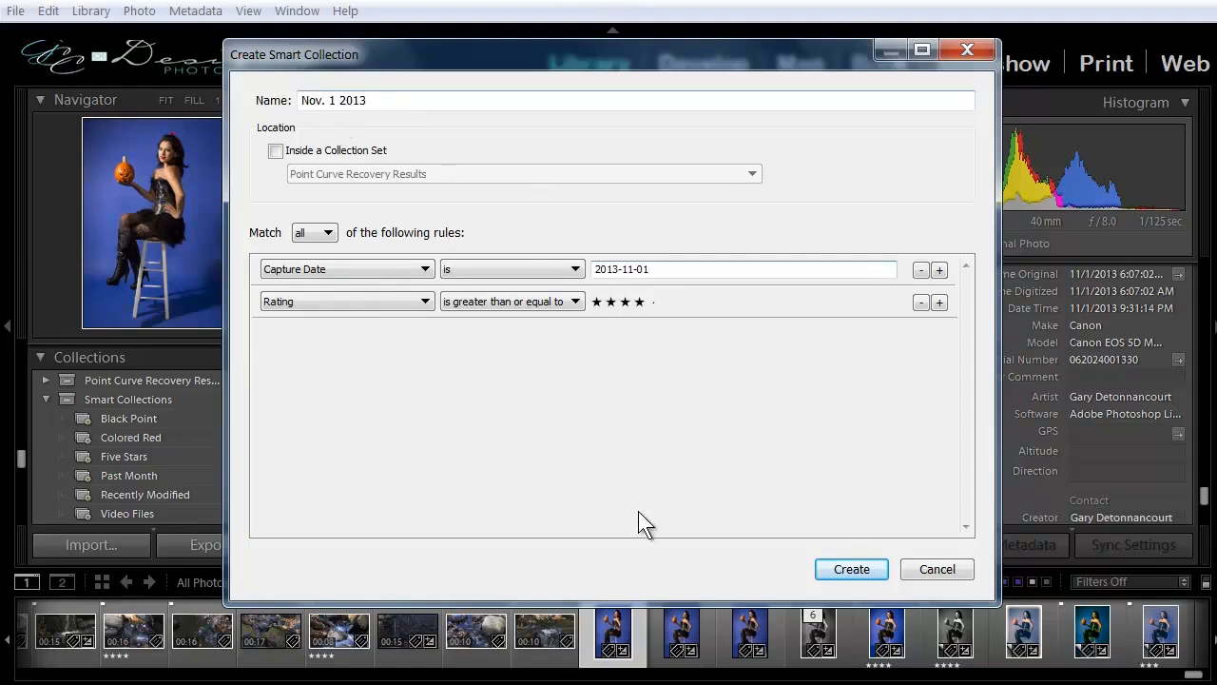
left_click(849, 569)
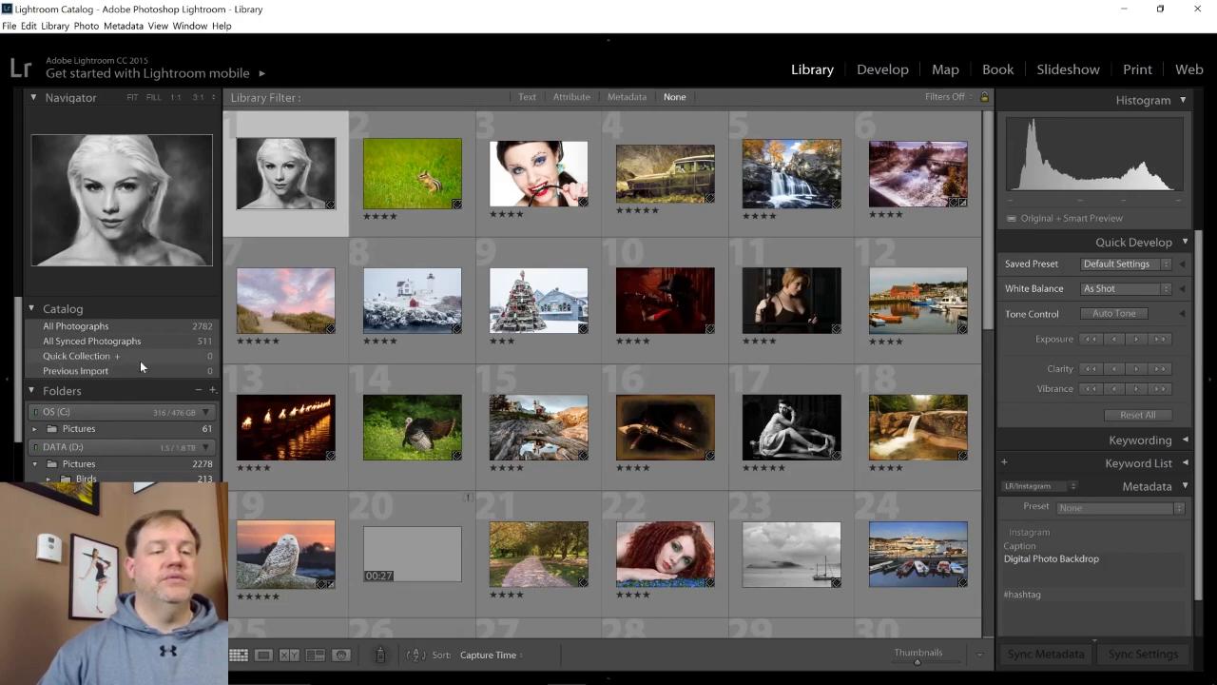
Add the first three photos in the grid, the monochrome portrait, the chipmunk and the beauty shot, to the Quick Collection.
left_click(329, 148)
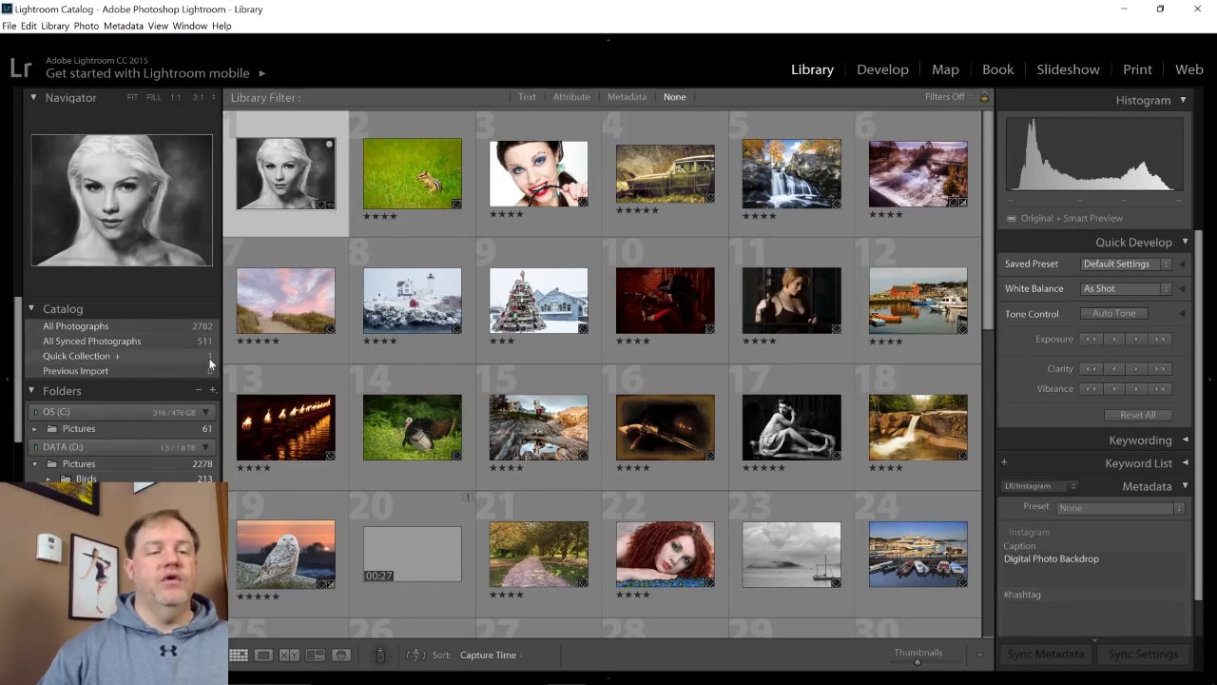
left_click(453, 147)
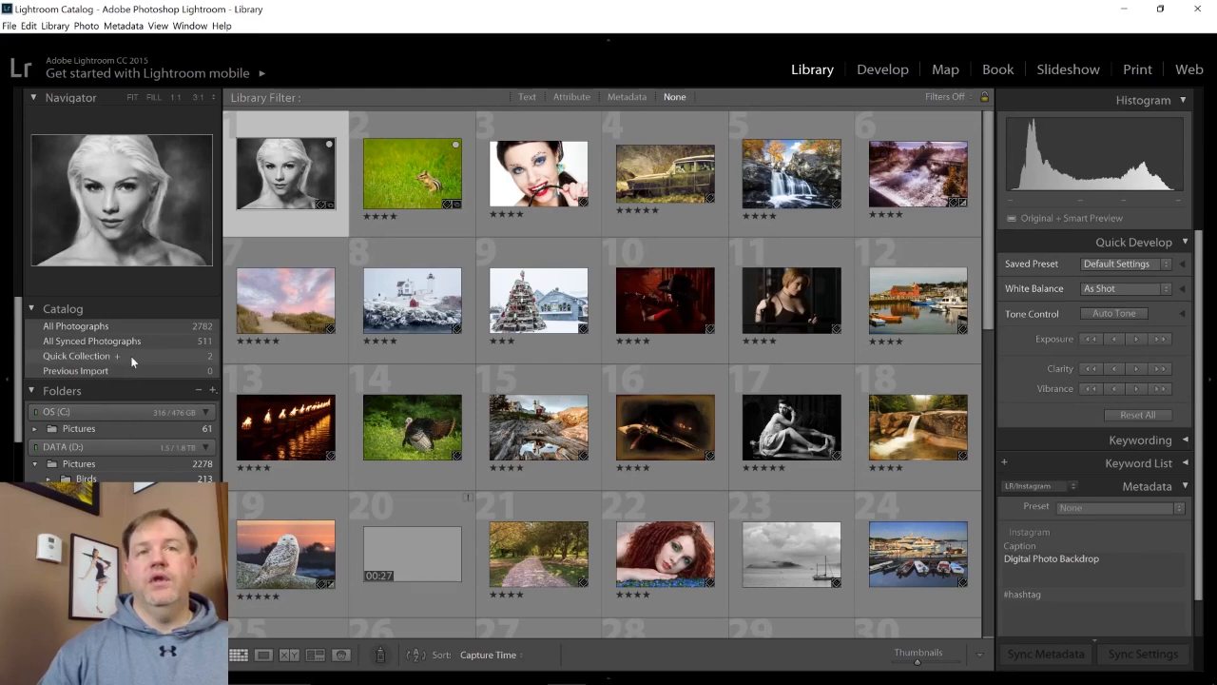
left_click(511, 182)
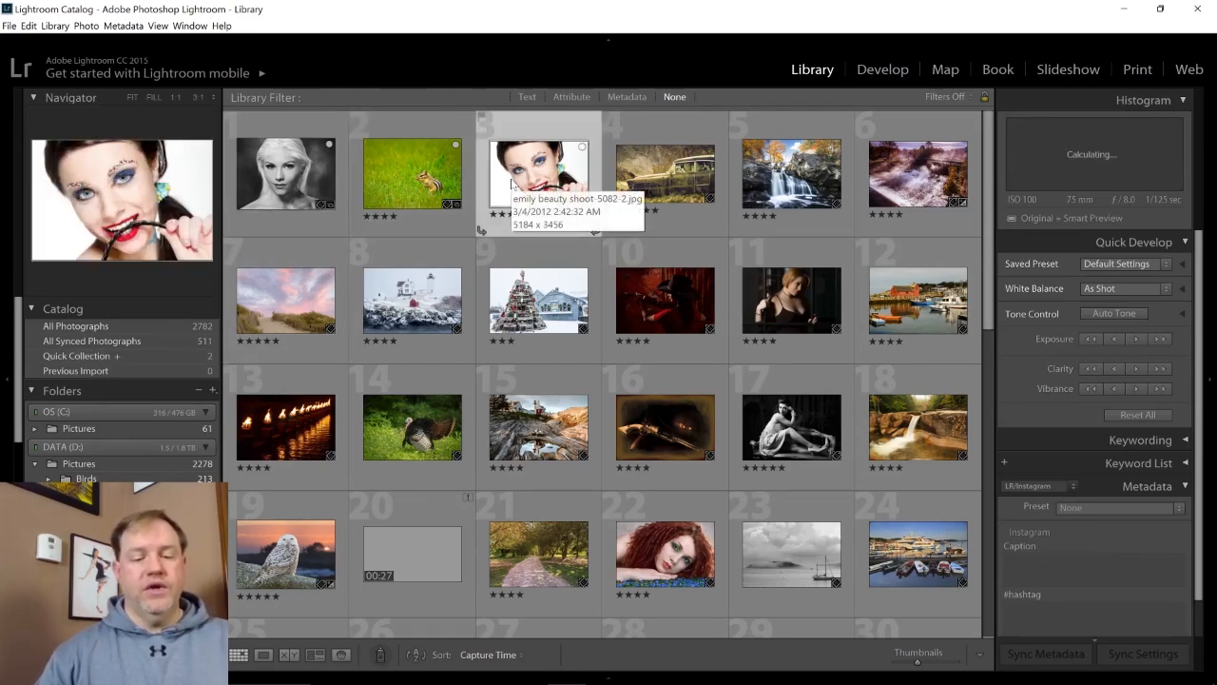
key("b")
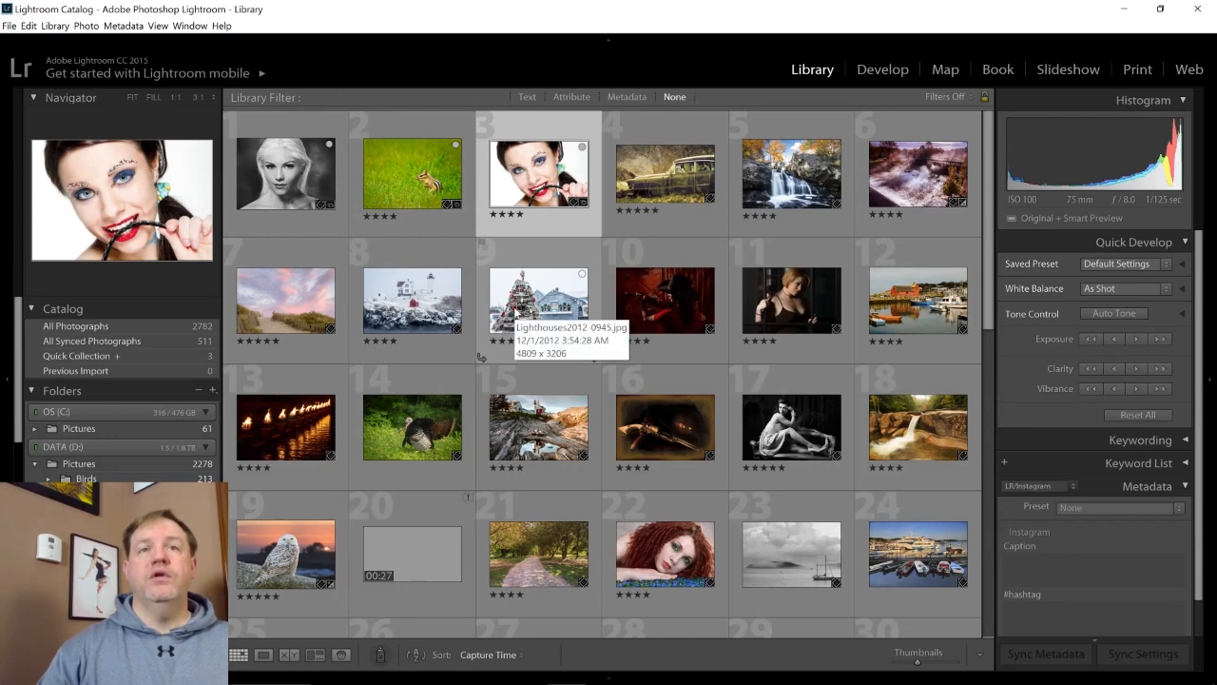
Set the Steam Trains collection as the target collection.
scroll(136, 392, "down", 2)
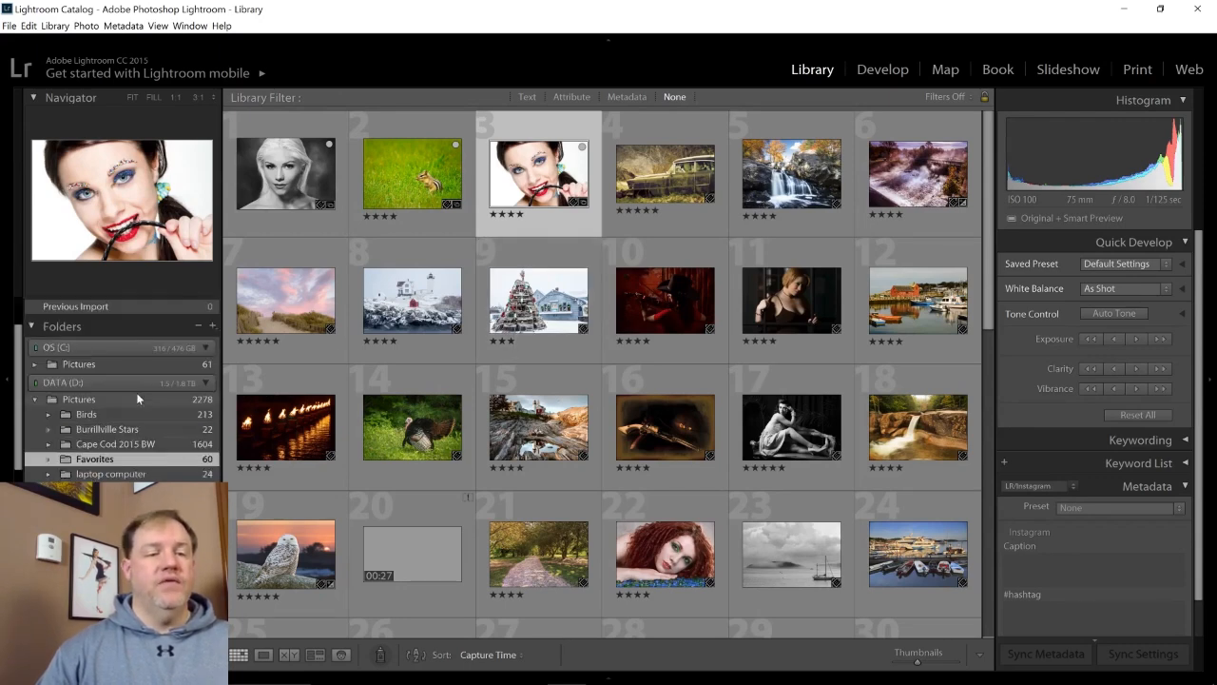
scroll(136, 395, "up", 2)
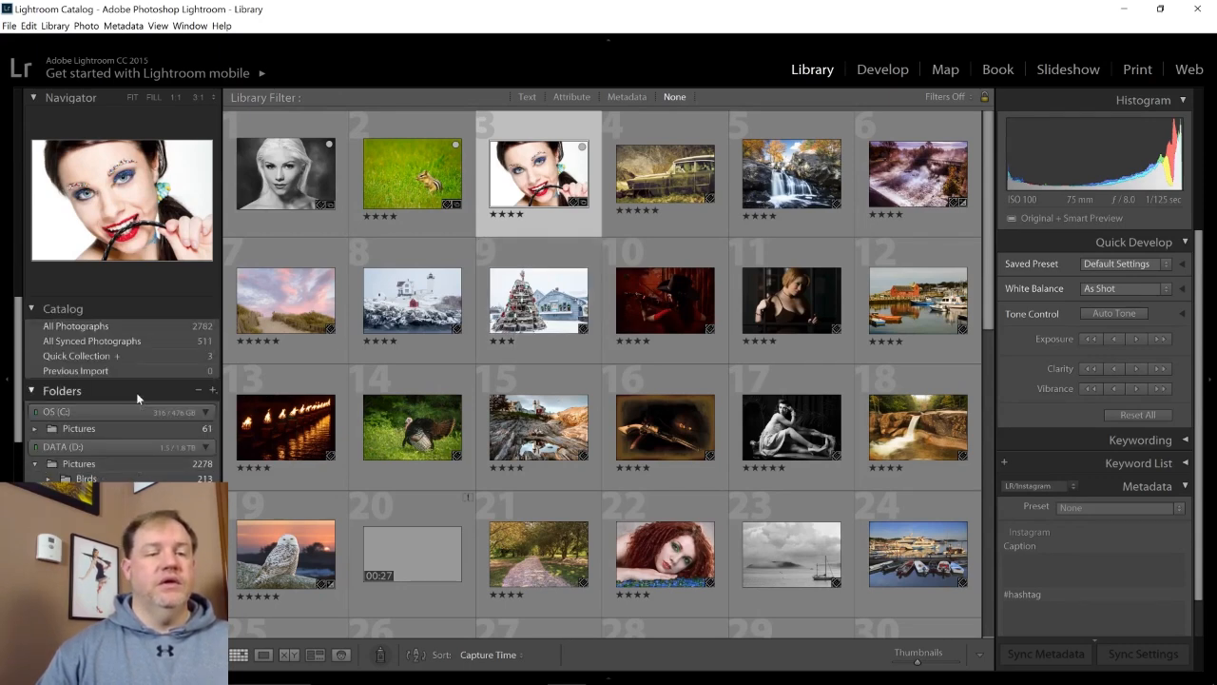
scroll(136, 392, "down", 5)
scroll(136, 392, "down", 3)
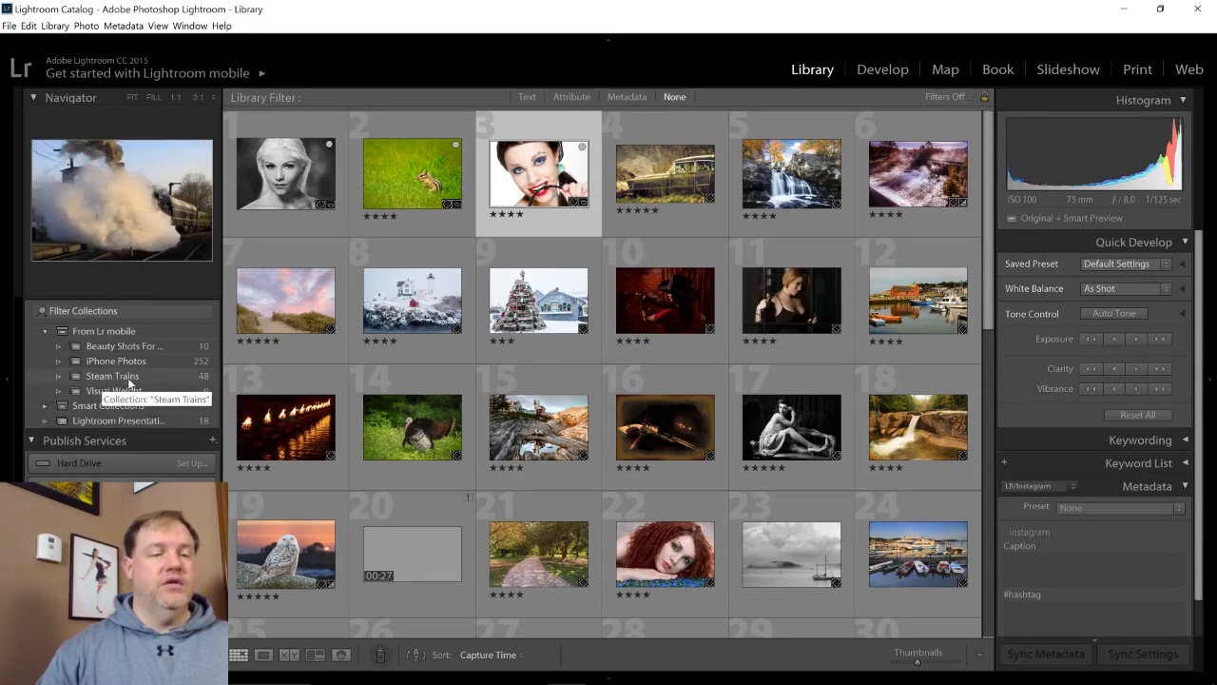
right_click(131, 381)
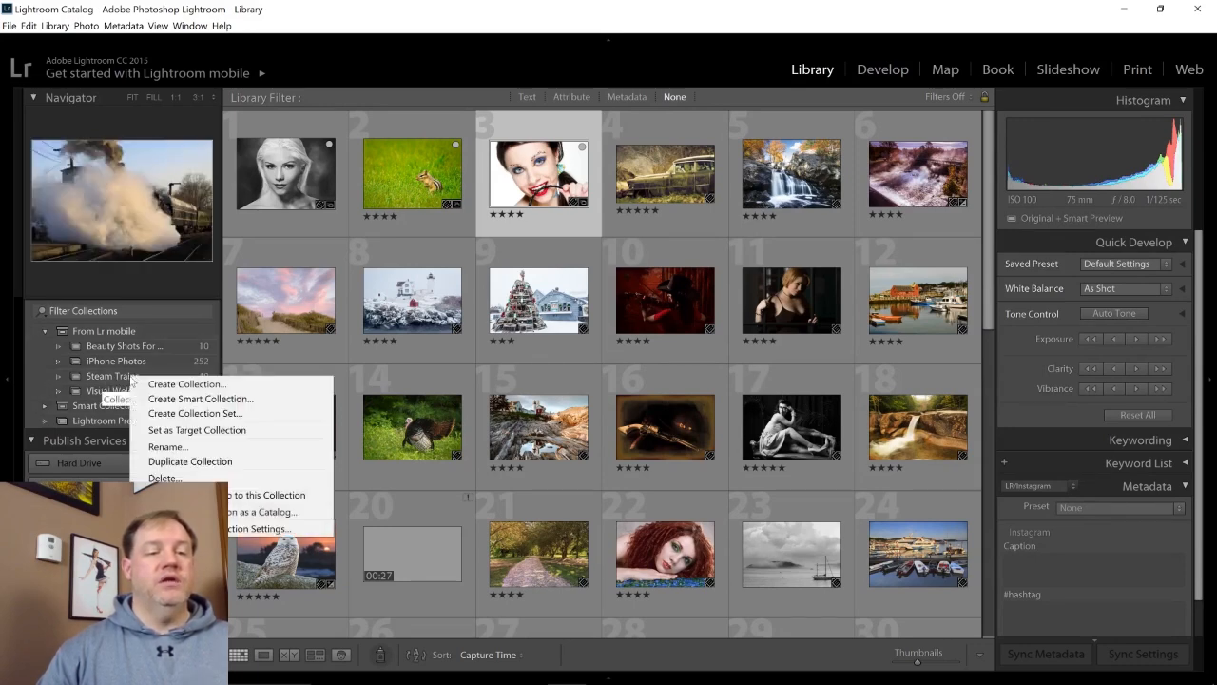
left_click(192, 433)
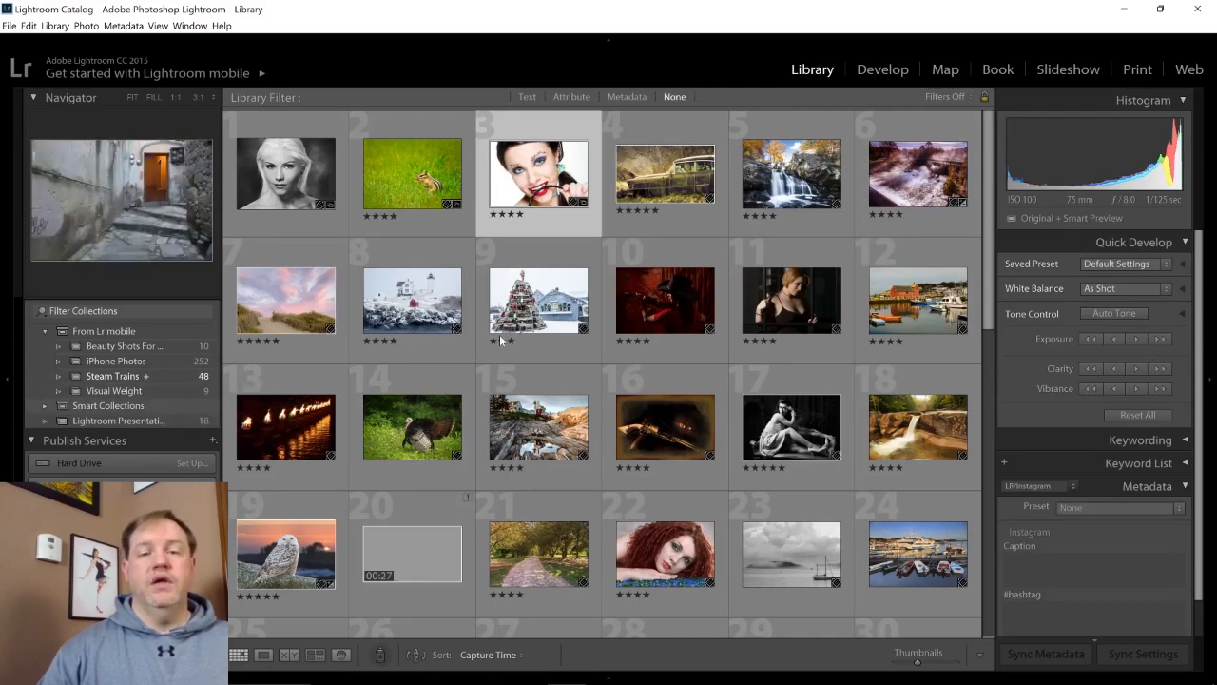
Add the vintage car photo to the Steam Trains collection and turn off that collection's target status.
left_click(710, 156)
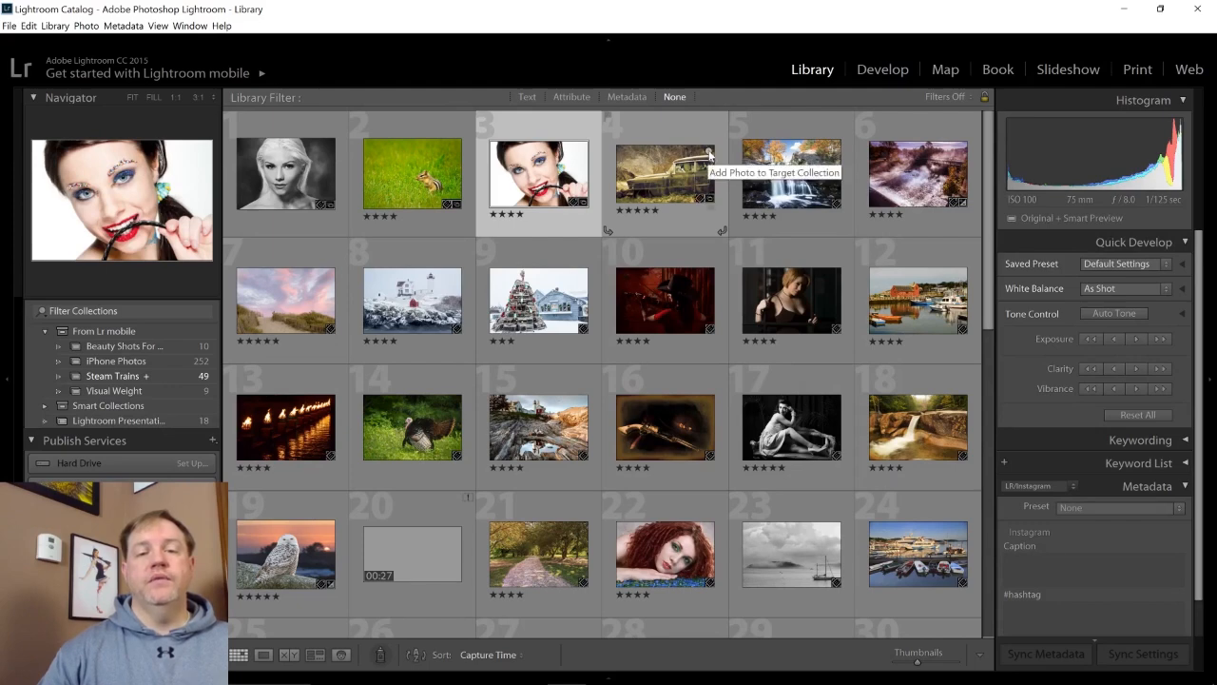
left_click(133, 378)
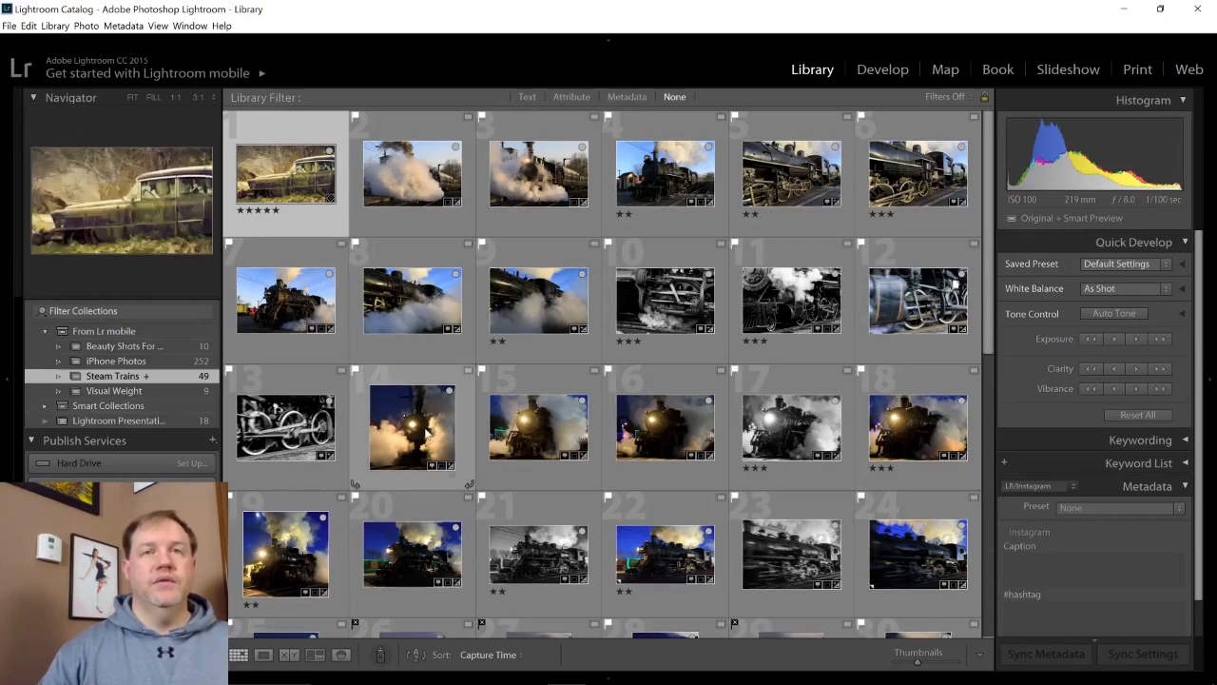
right_click(126, 376)
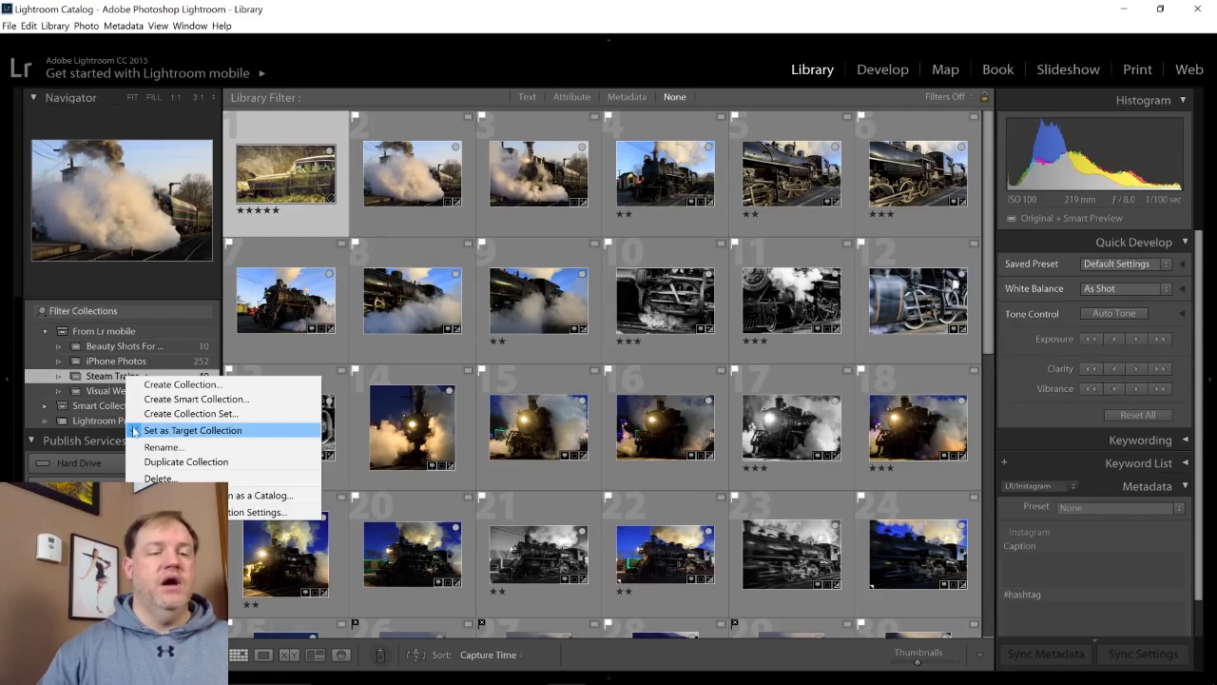
left_click(134, 431)
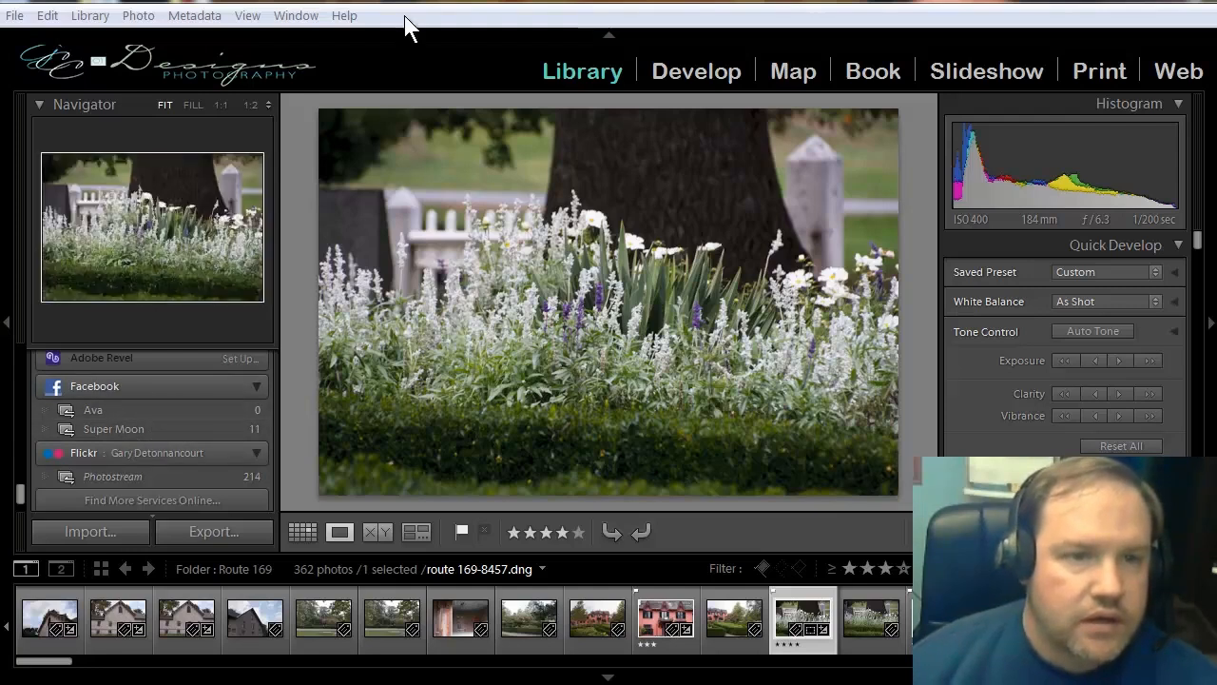
Start a new collection under the Facebook publish service, name it "Flowers" and include the selected photo.
scroll(137, 470, "up", 2)
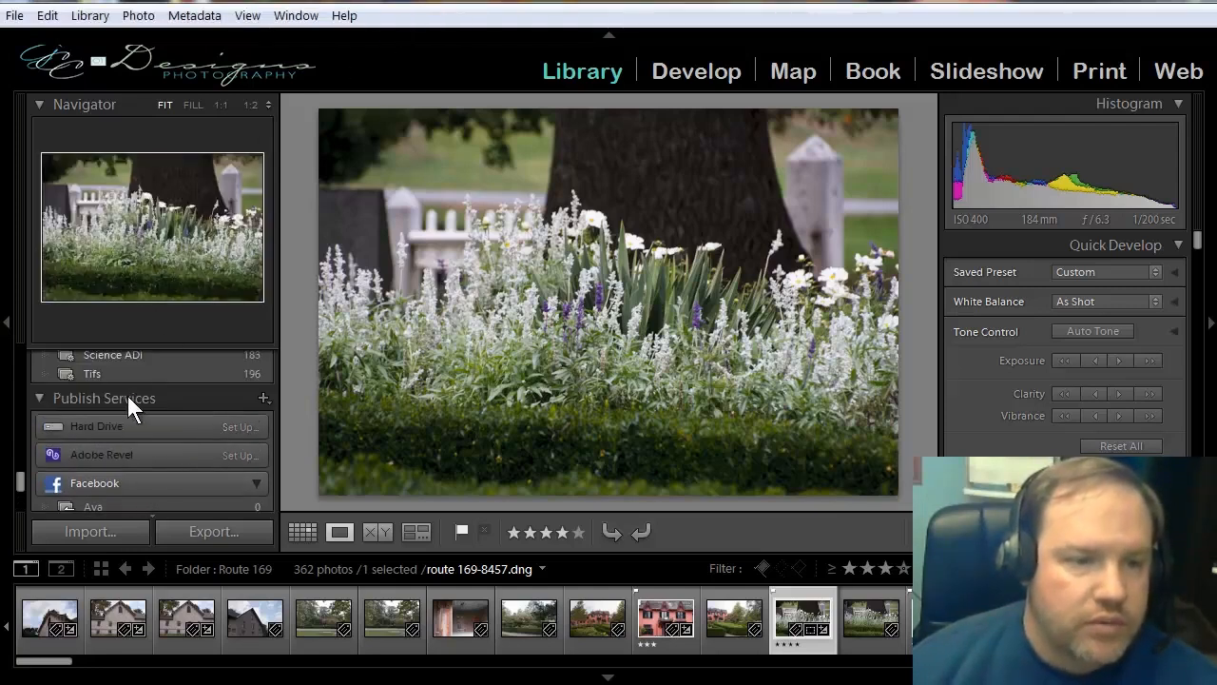
scroll(103, 476, "down", 1)
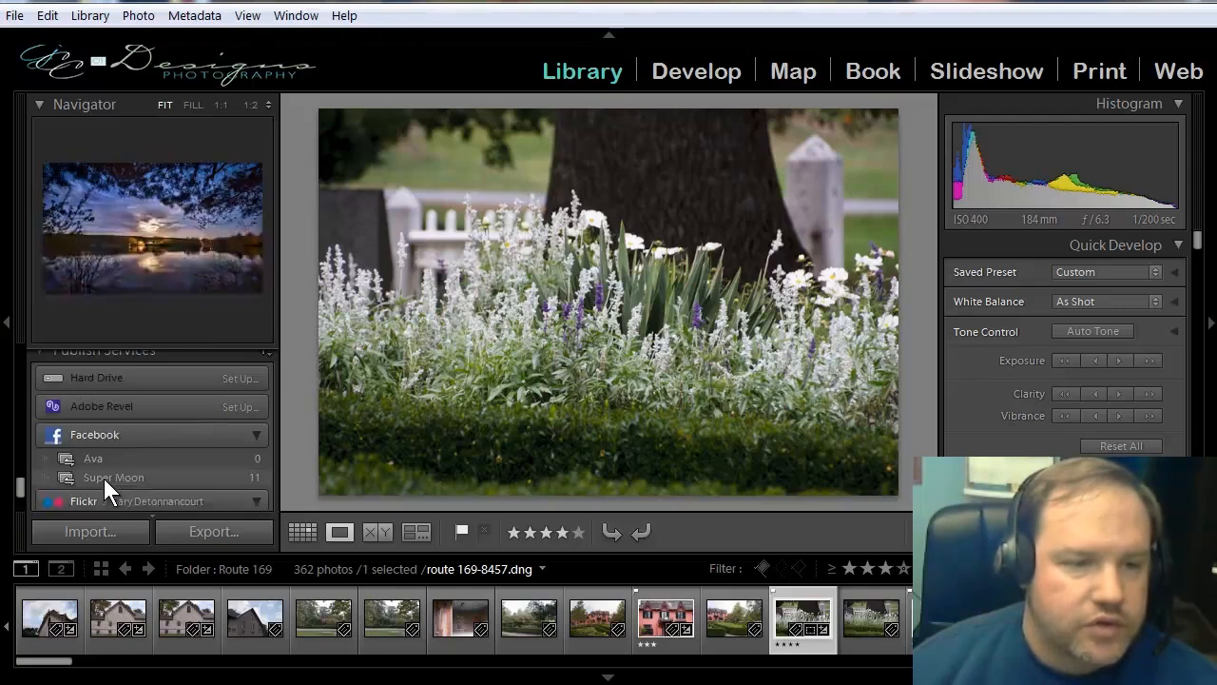
scroll(129, 443, "down", 1)
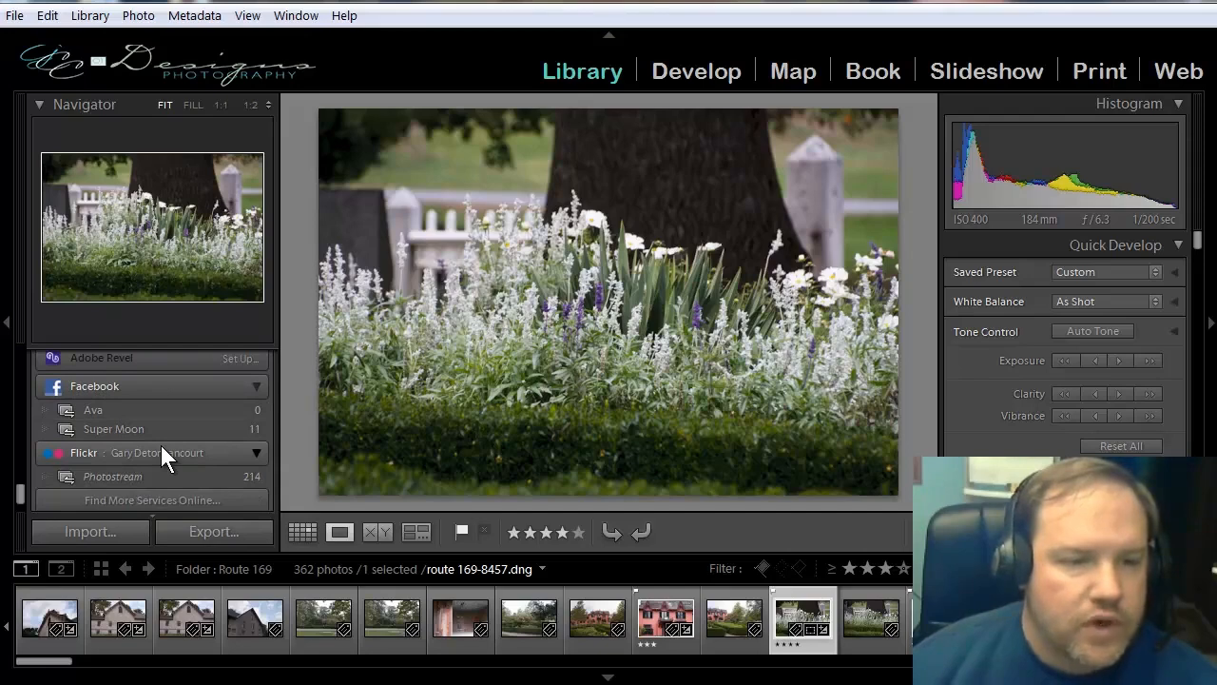
right_click(92, 409)
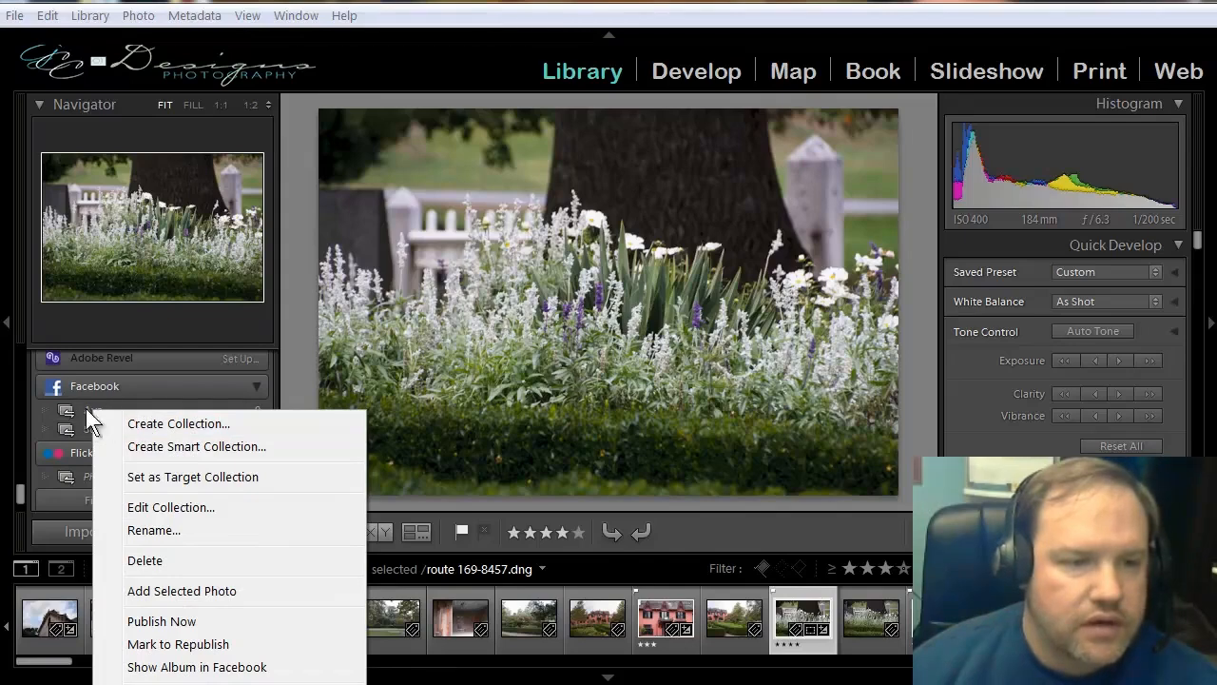
left_click(149, 425)
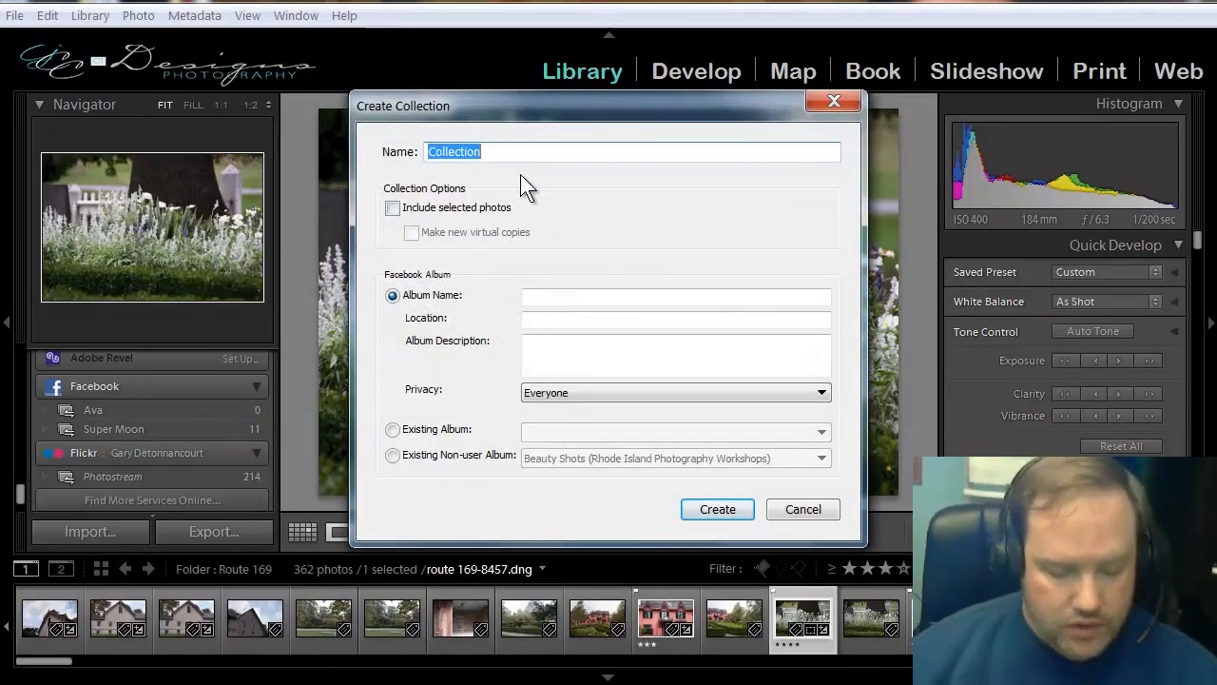
type("Flowers")
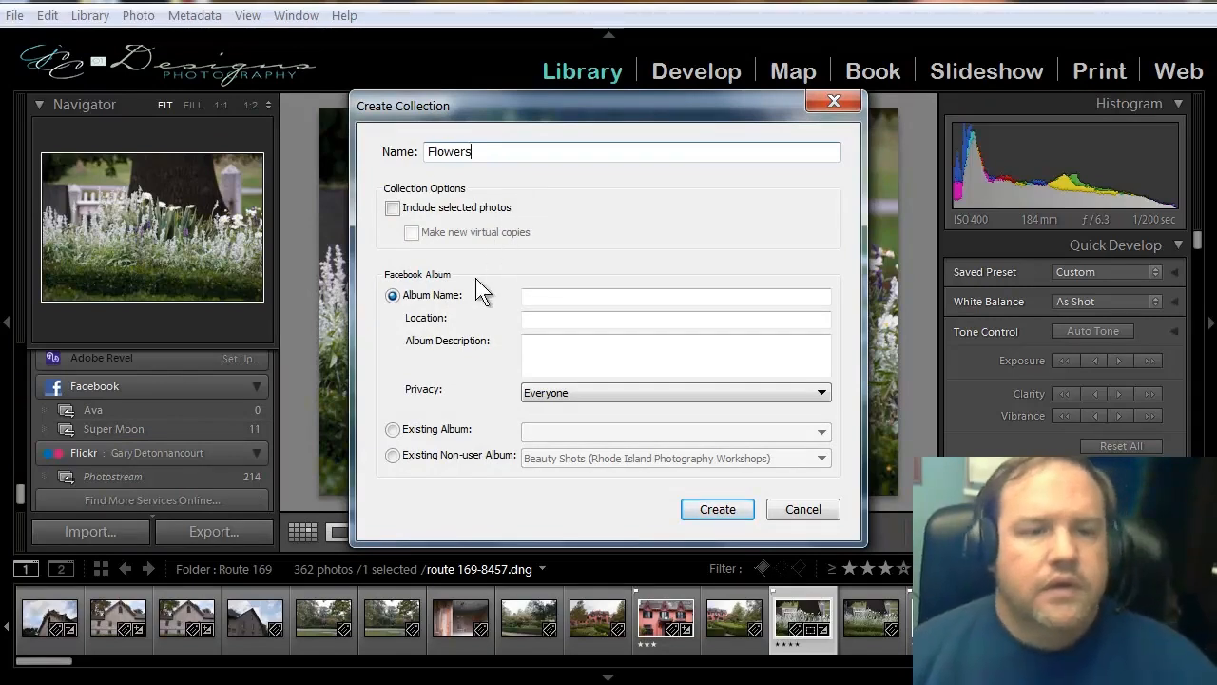
left_click(391, 207)
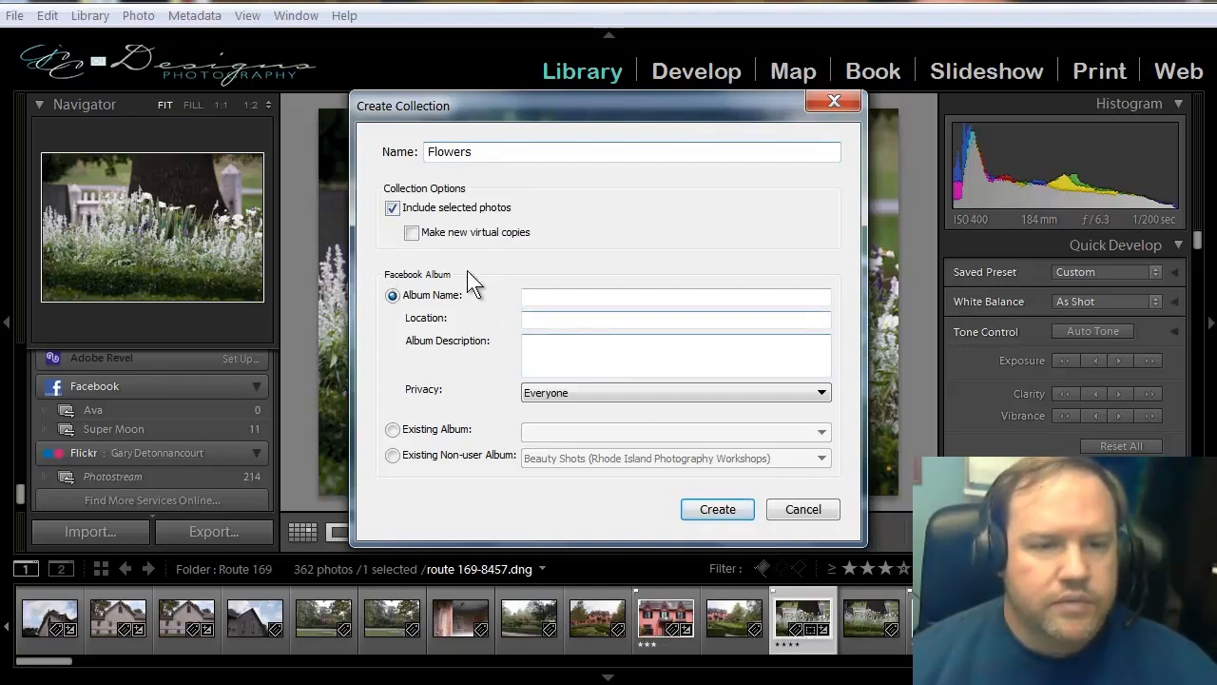
Name the new Facebook album "Flowers" and set its privacy to Friends Only.
left_click(563, 297)
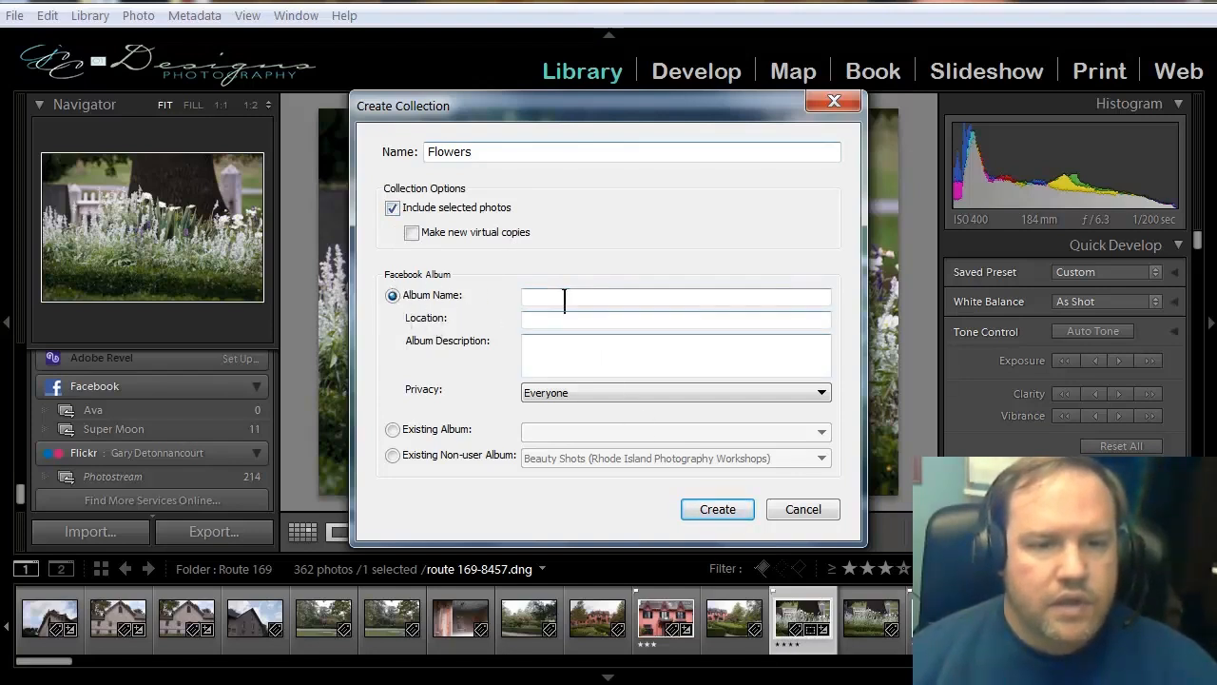
type("Fl")
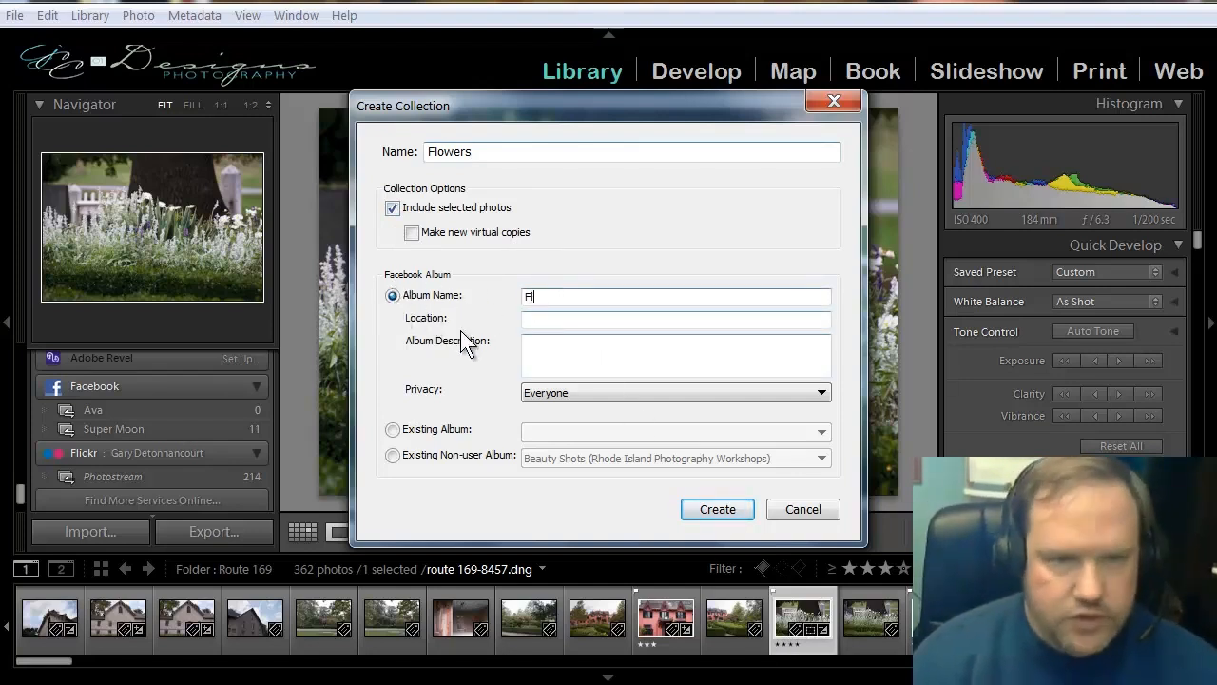
type("owers")
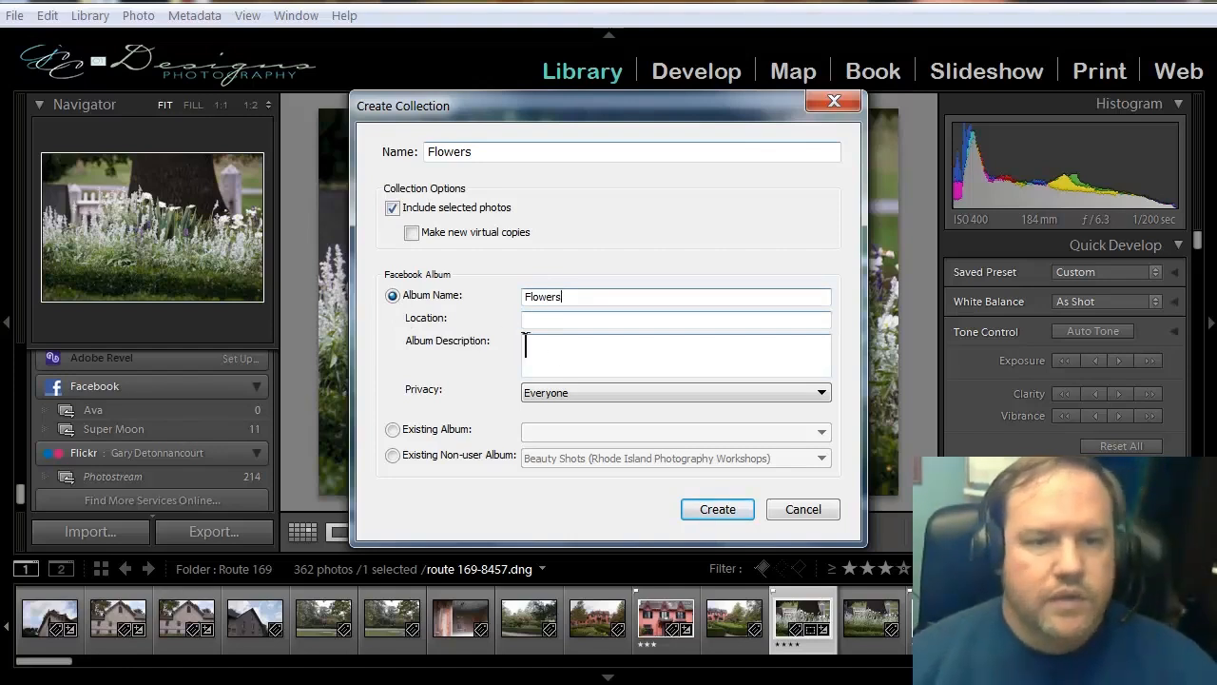
left_click(561, 394)
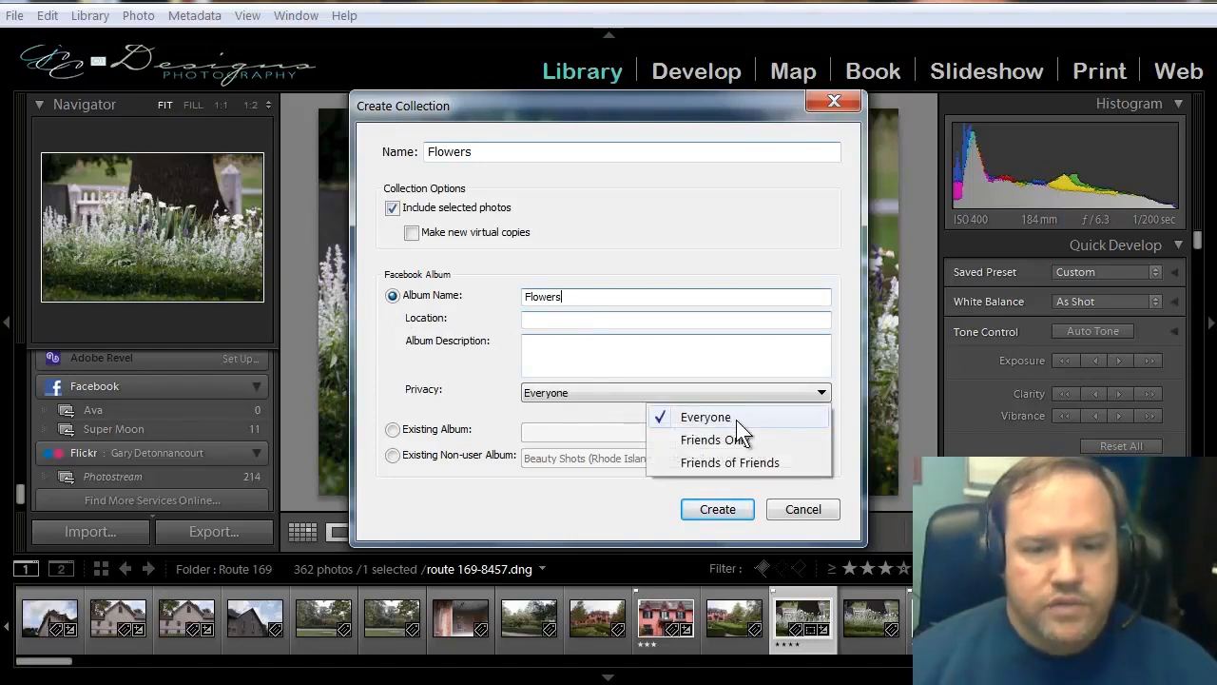
left_click(707, 440)
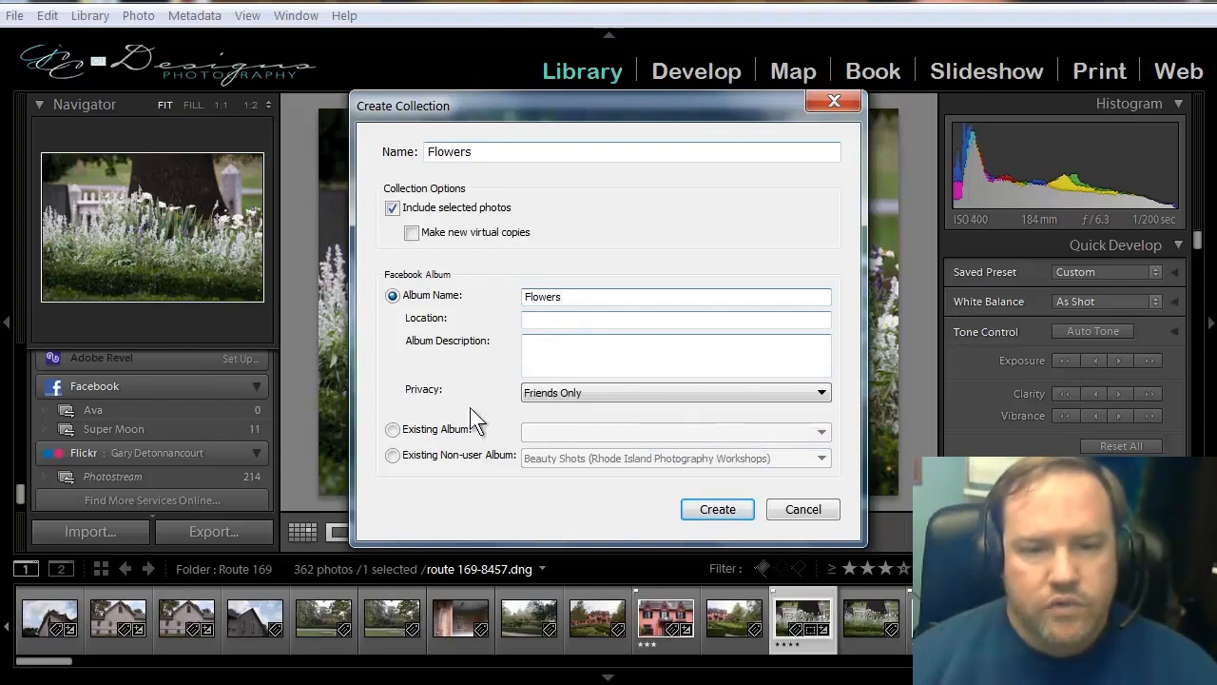
Review the albums offered for the Existing Album and Existing Non-user Album options.
left_click(393, 429)
left_click(551, 431)
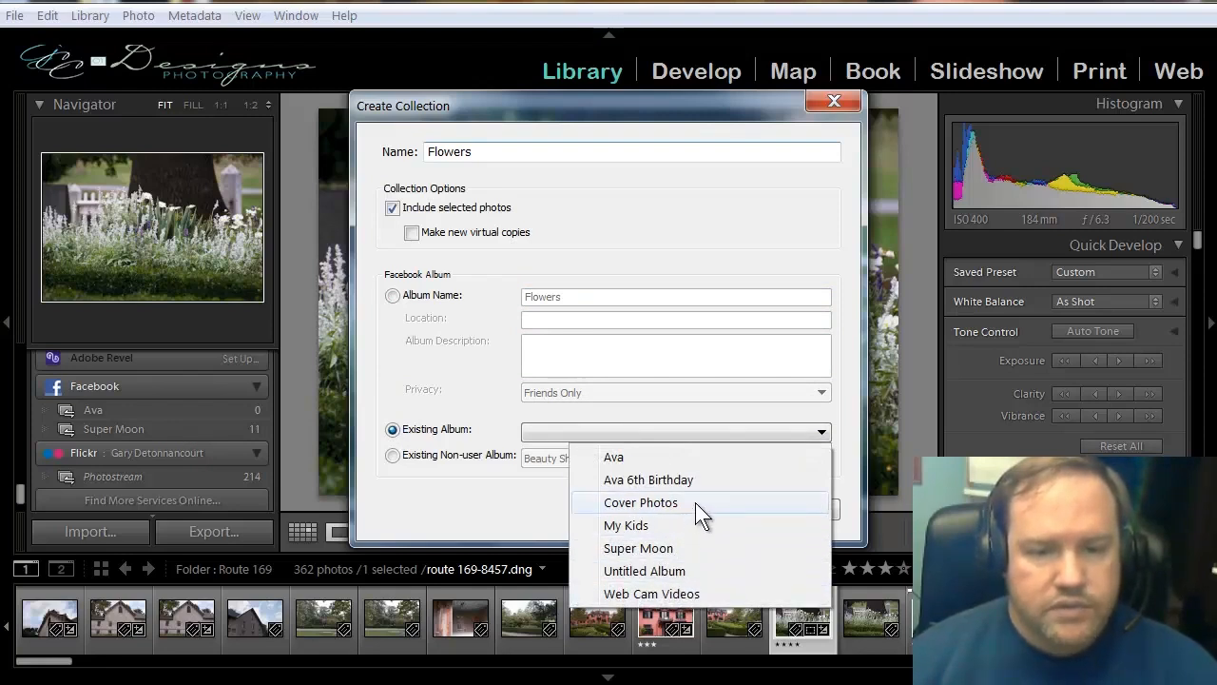
left_click(391, 430)
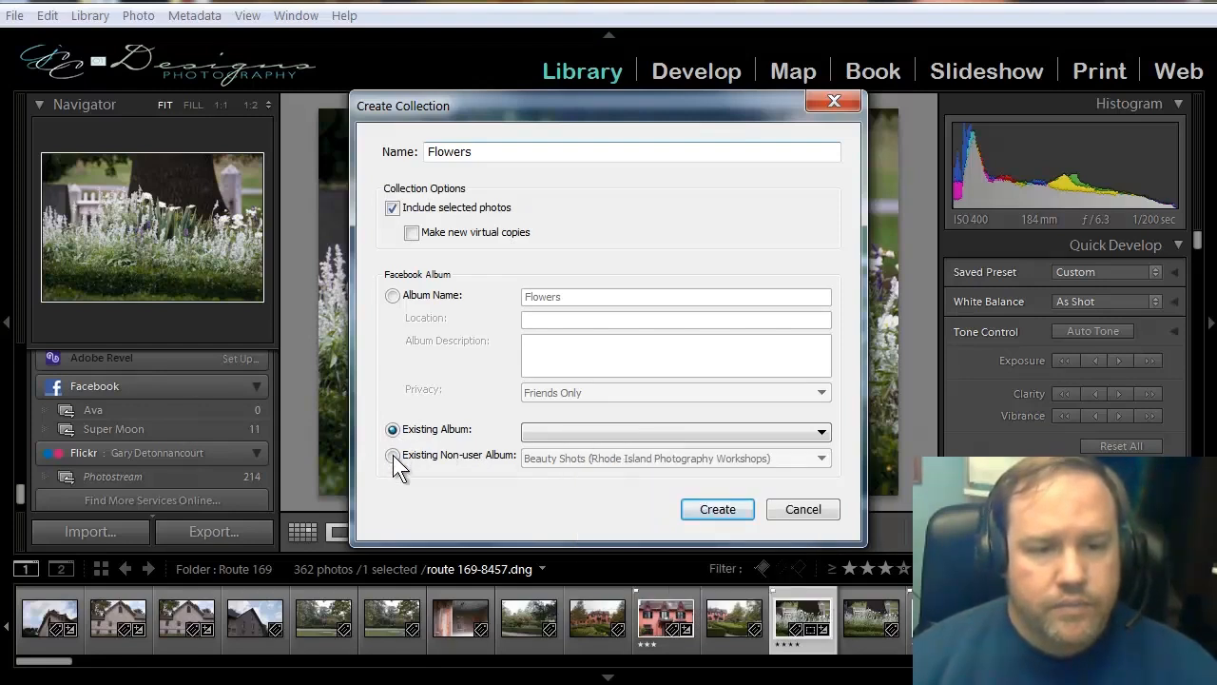
left_click(393, 456)
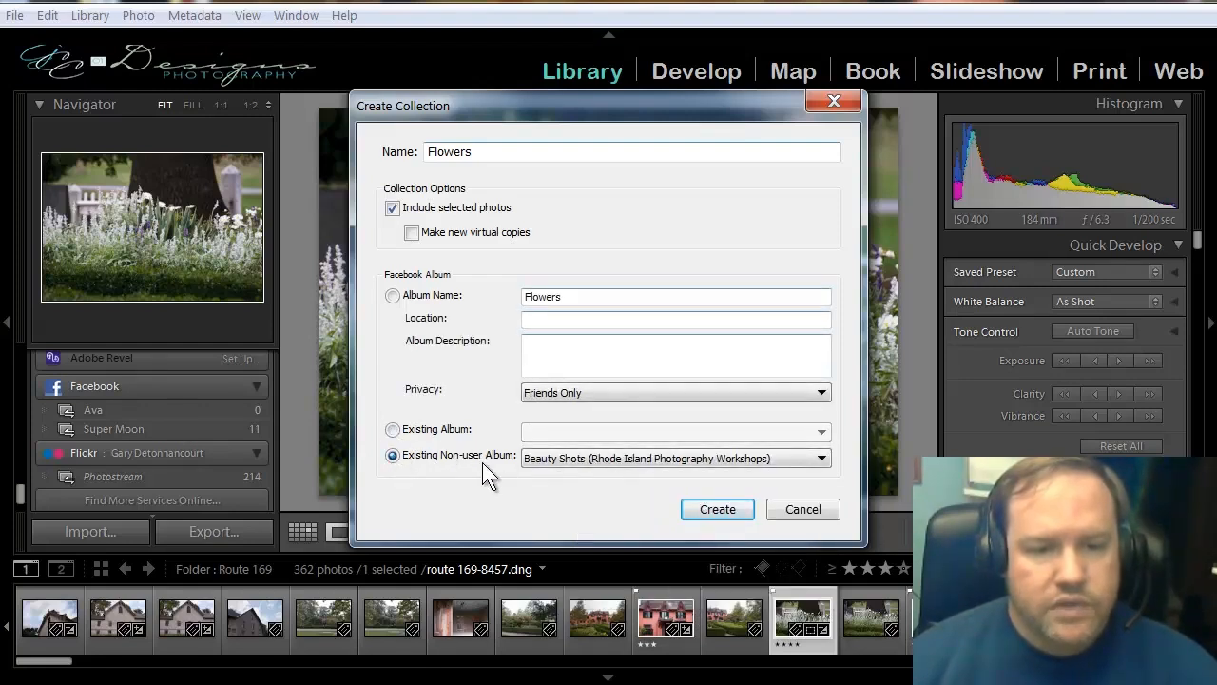
left_click(539, 463)
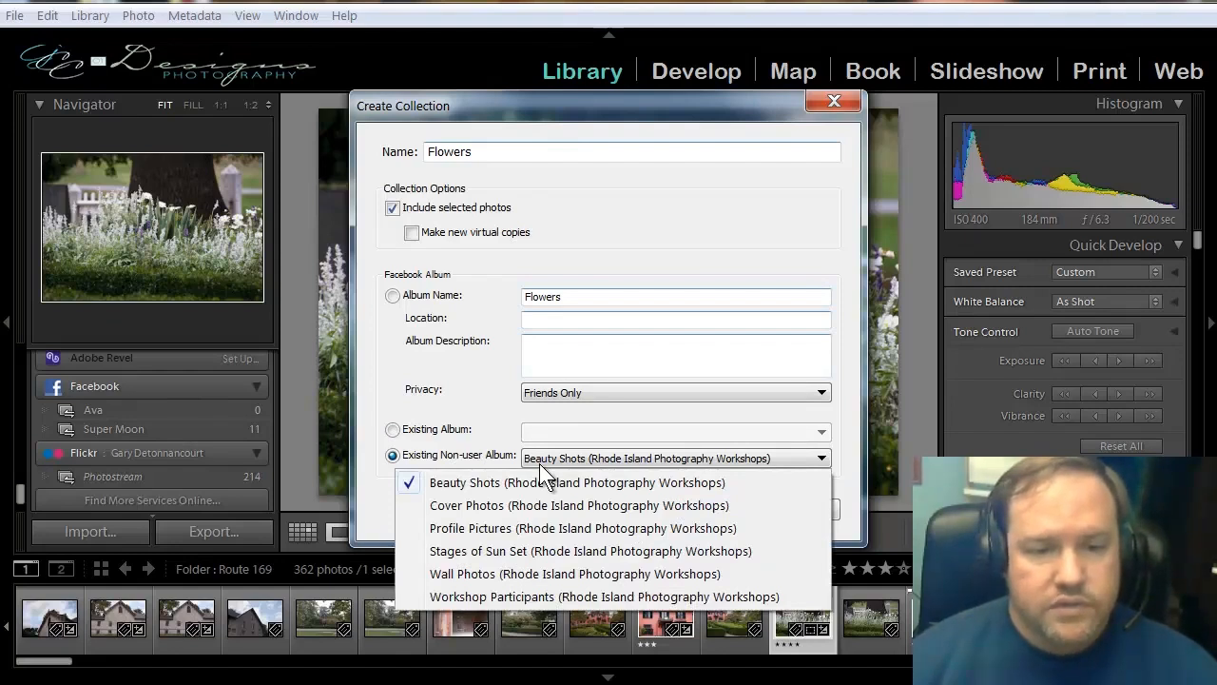
left_click(539, 463)
left_click(392, 429)
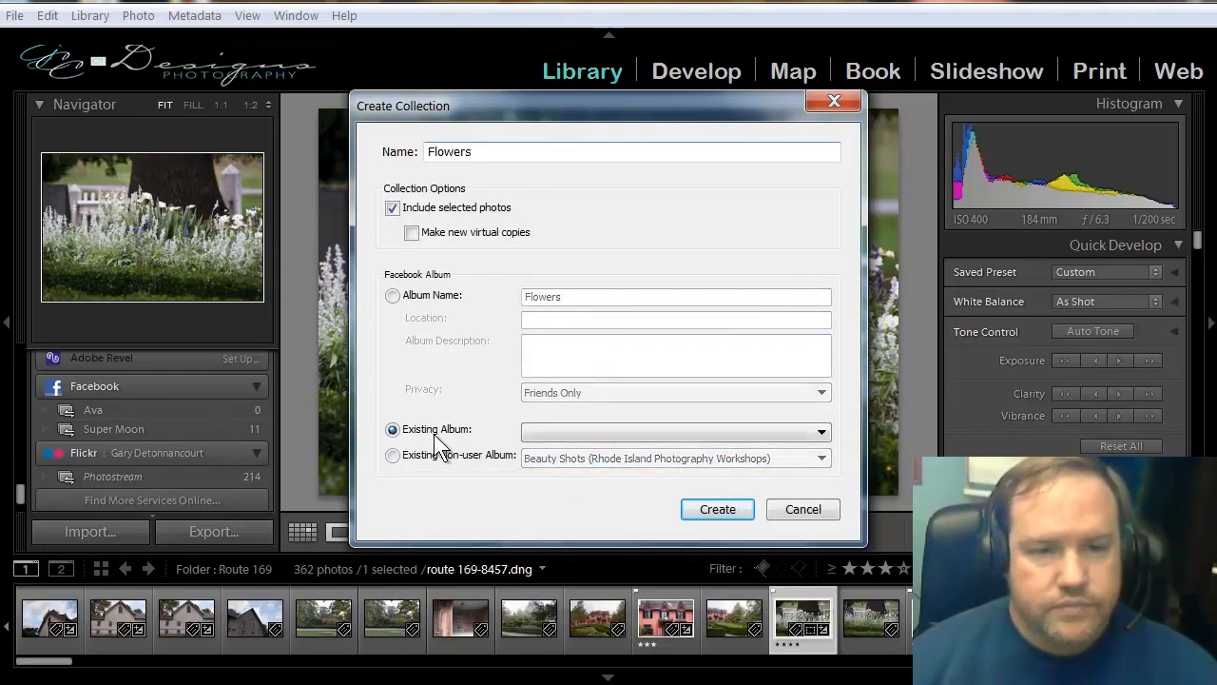
Choose the new album option for the Flowers album and create the published collection.
left_click(392, 295)
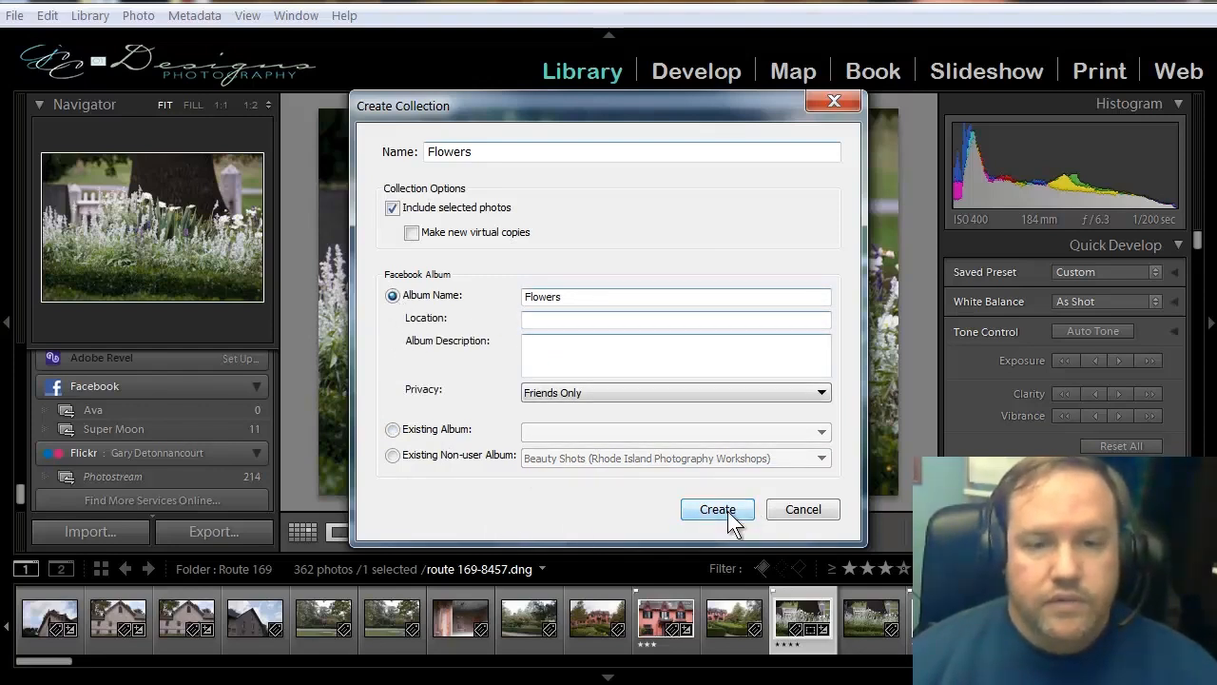
left_click(718, 510)
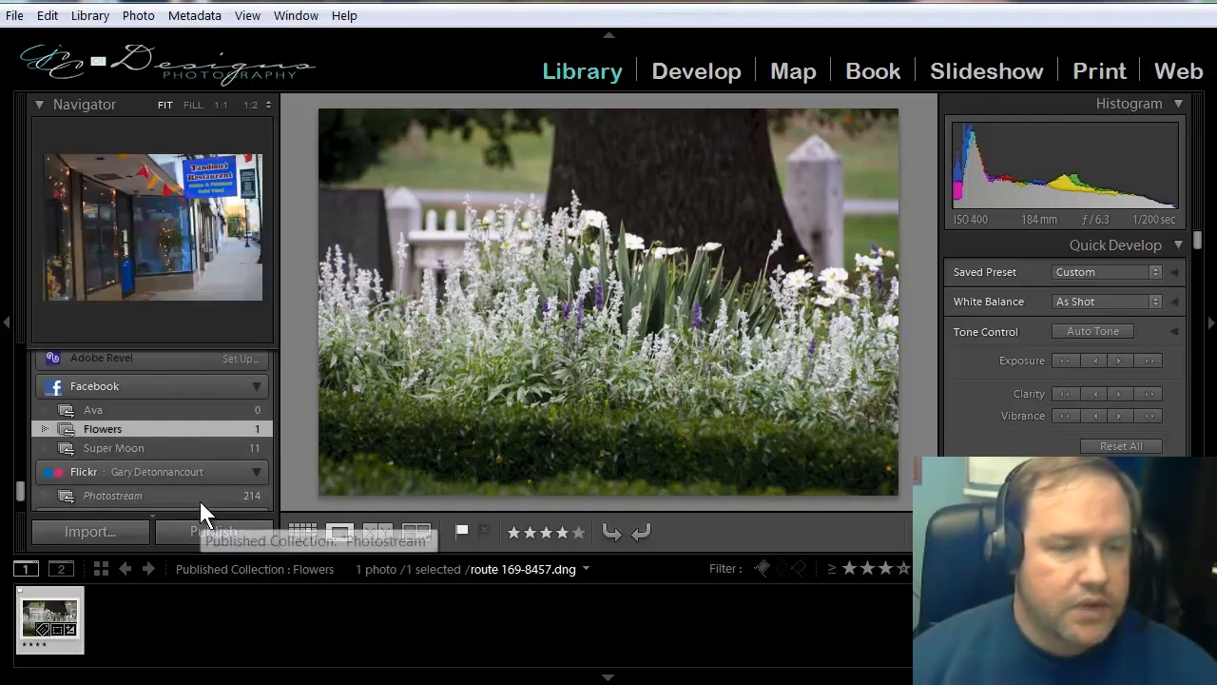
Show the photos in the Route 169 folder.
scroll(199, 490, "up", 2)
scroll(192, 453, "up", 8)
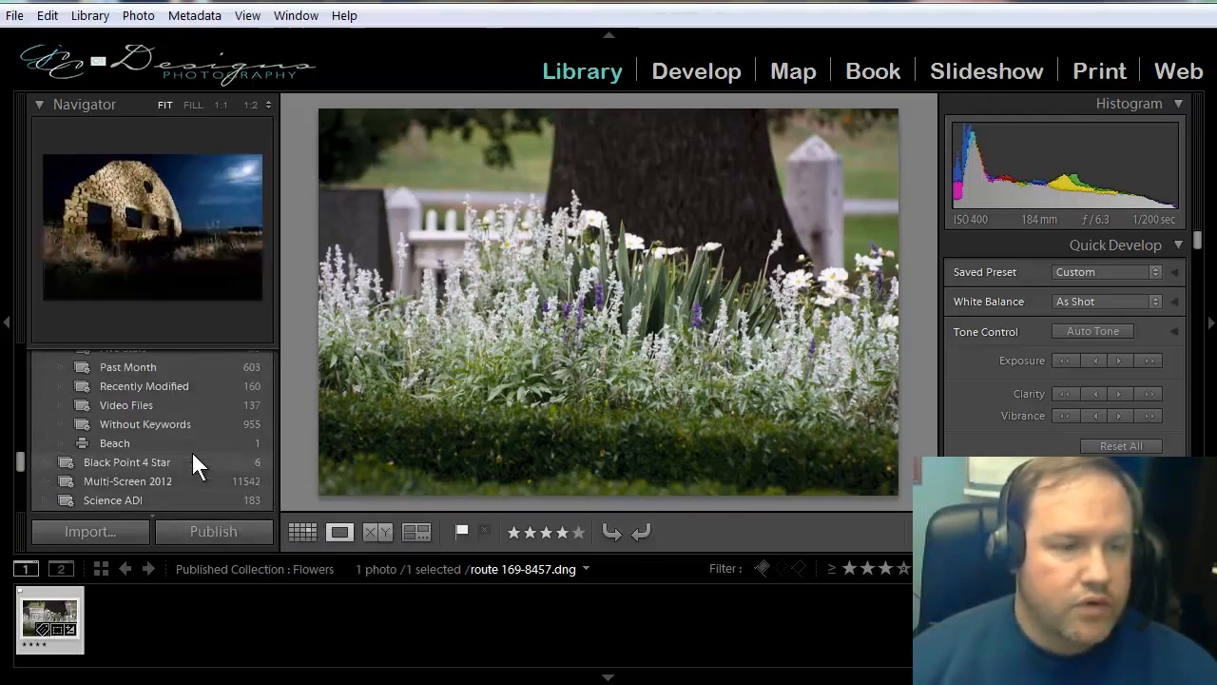
scroll(193, 456, "up", 8)
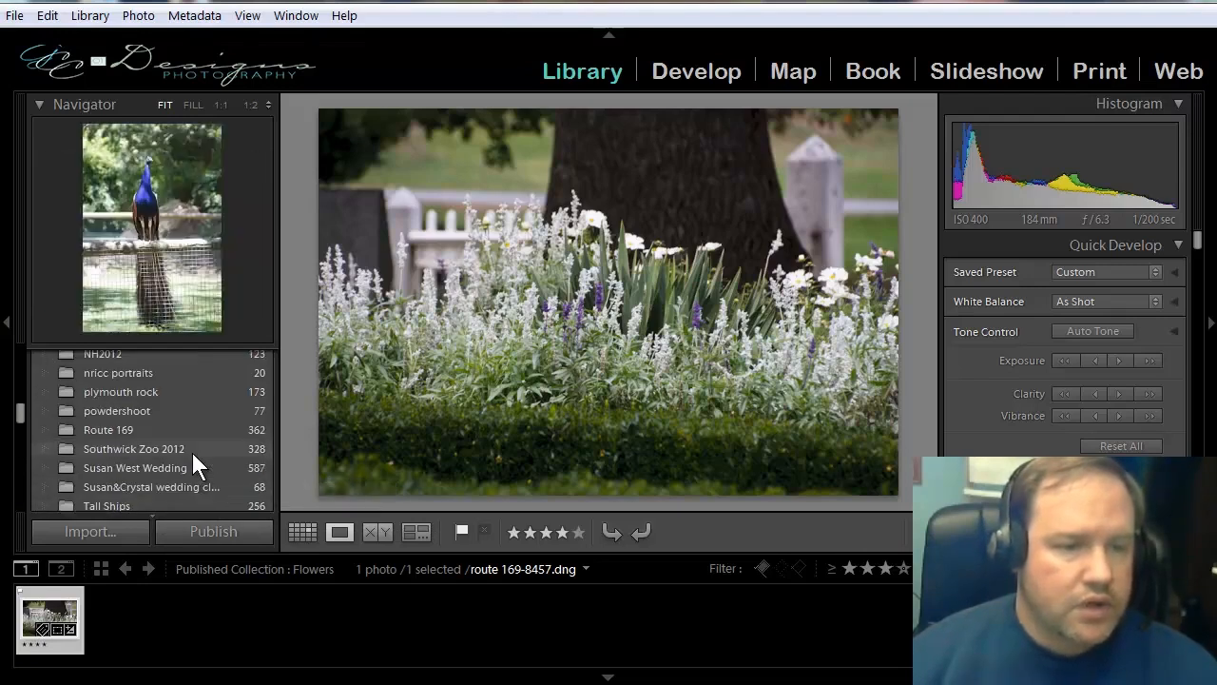
left_click(141, 427)
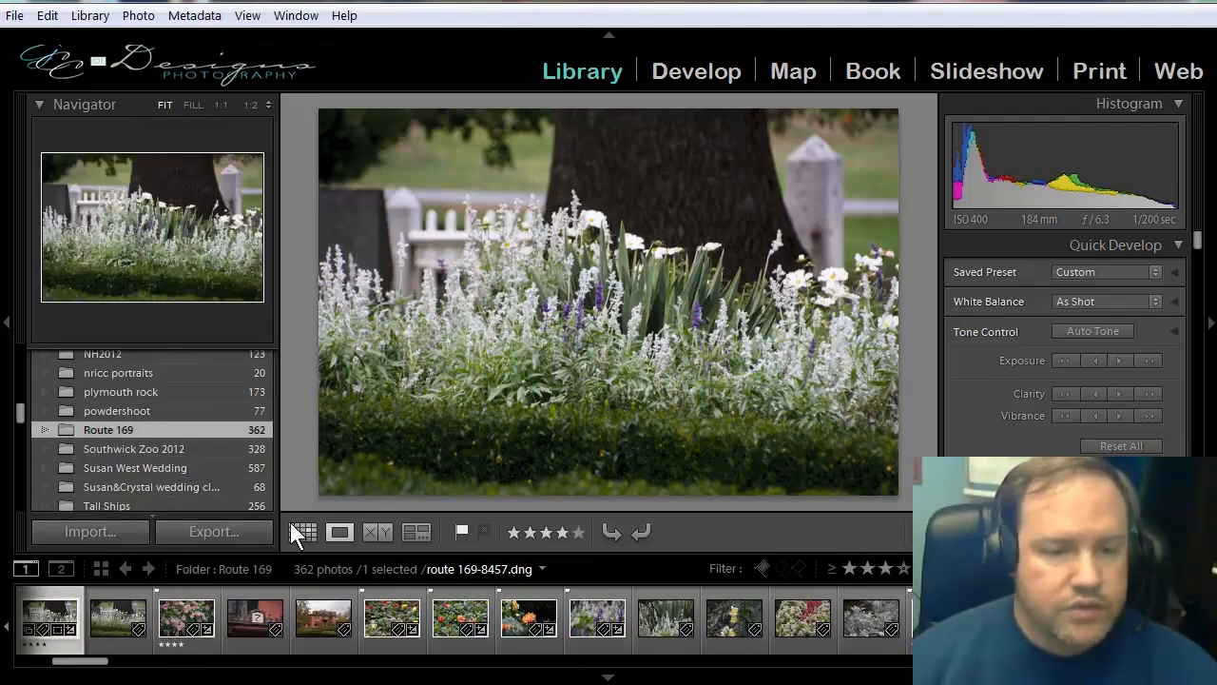
Select the pink flower photo route 169-8463 in the Route 169 folder.
left_click(181, 613)
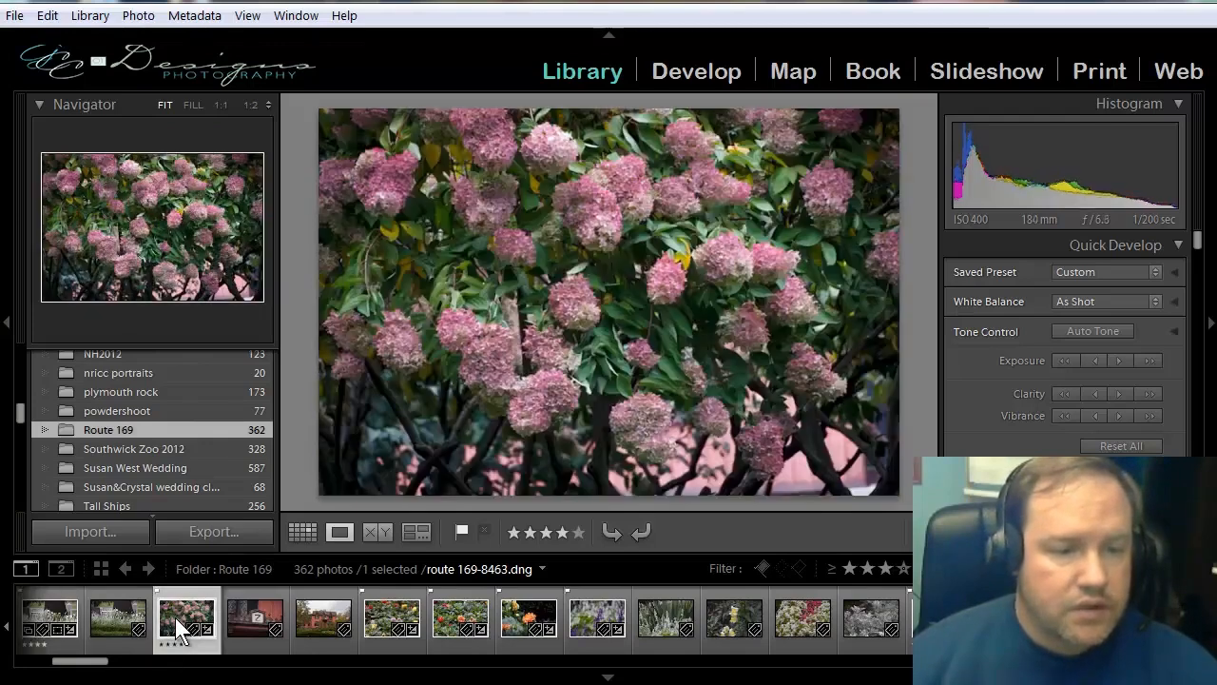
scroll(186, 443, "down", 10)
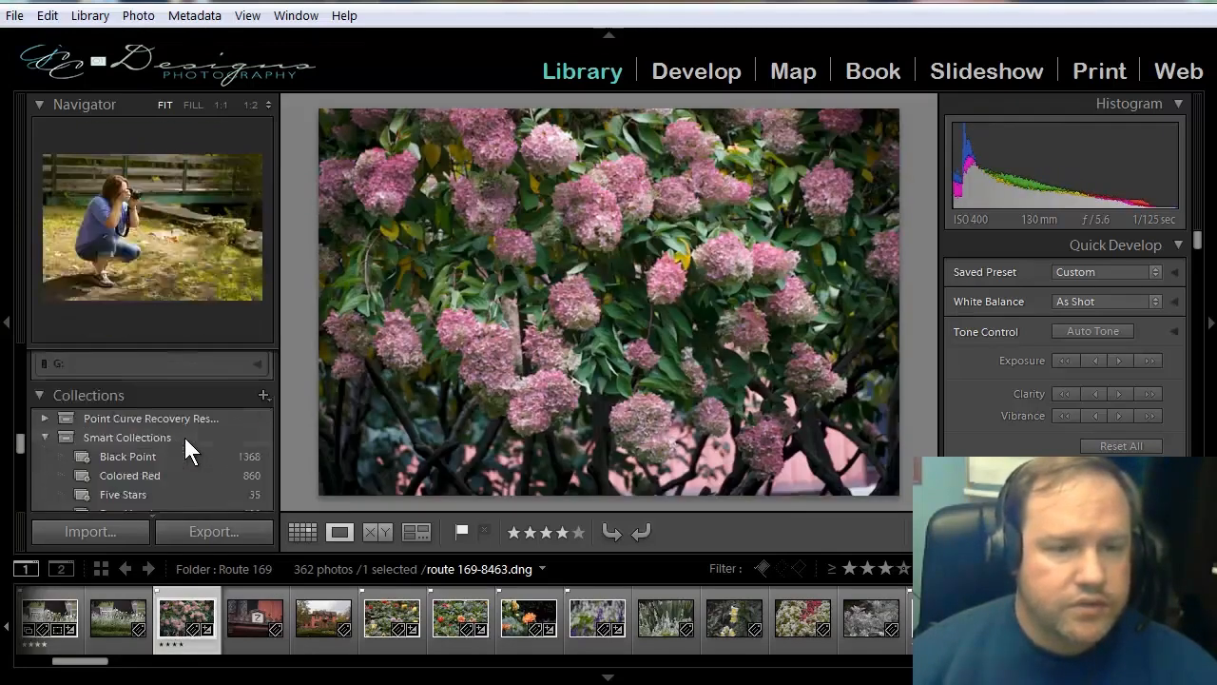
scroll(185, 442, "down", 10)
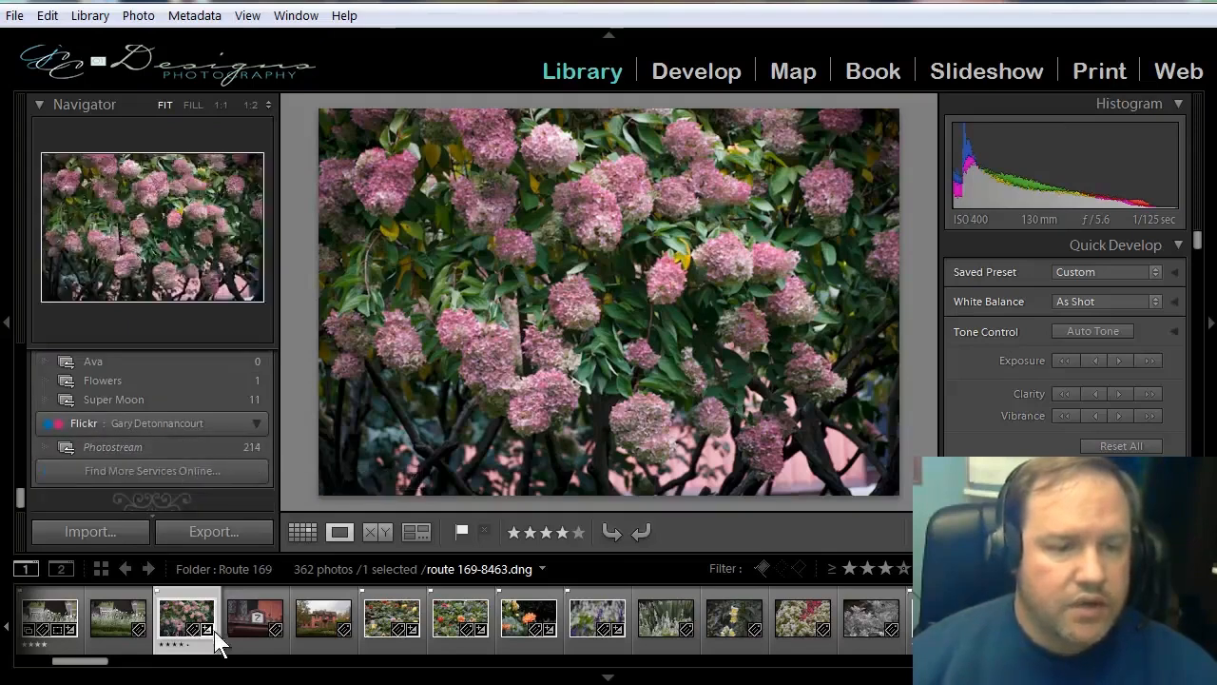
left_click(374, 618, "ctrl")
left_click(445, 617, "ctrl")
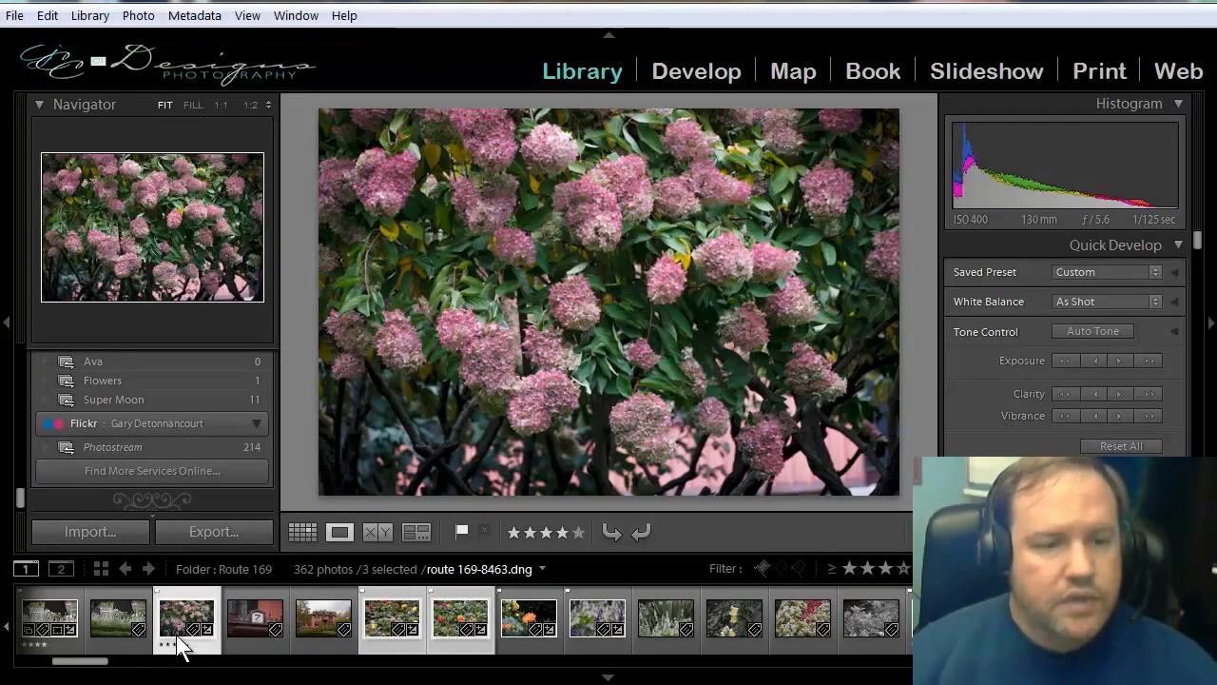
left_click(441, 619, "ctrl")
left_click(373, 613, "ctrl")
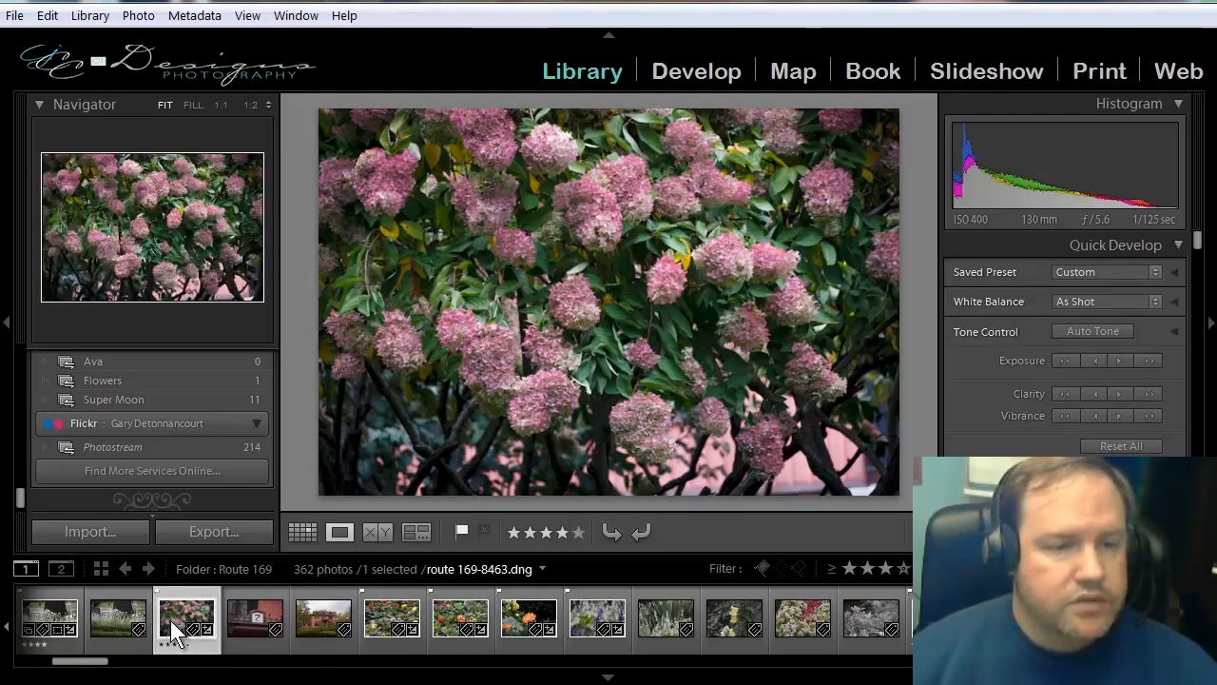
Add the selected pink flower photo to the Flowers published collection under Facebook and show that collection.
left_click_drag(170, 620, 116, 398)
left_click(116, 397)
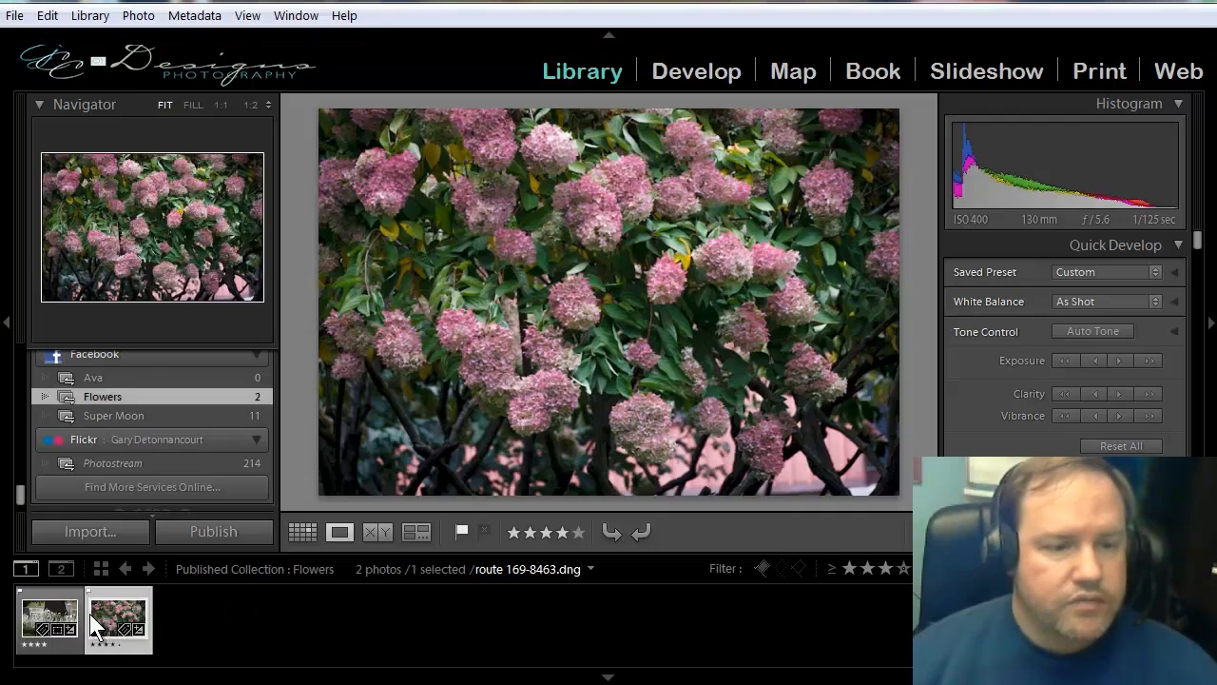
Publish the new photos of the Flowers collection from the Grid view and open the Flowers album on the Facebook page.
left_click(303, 532)
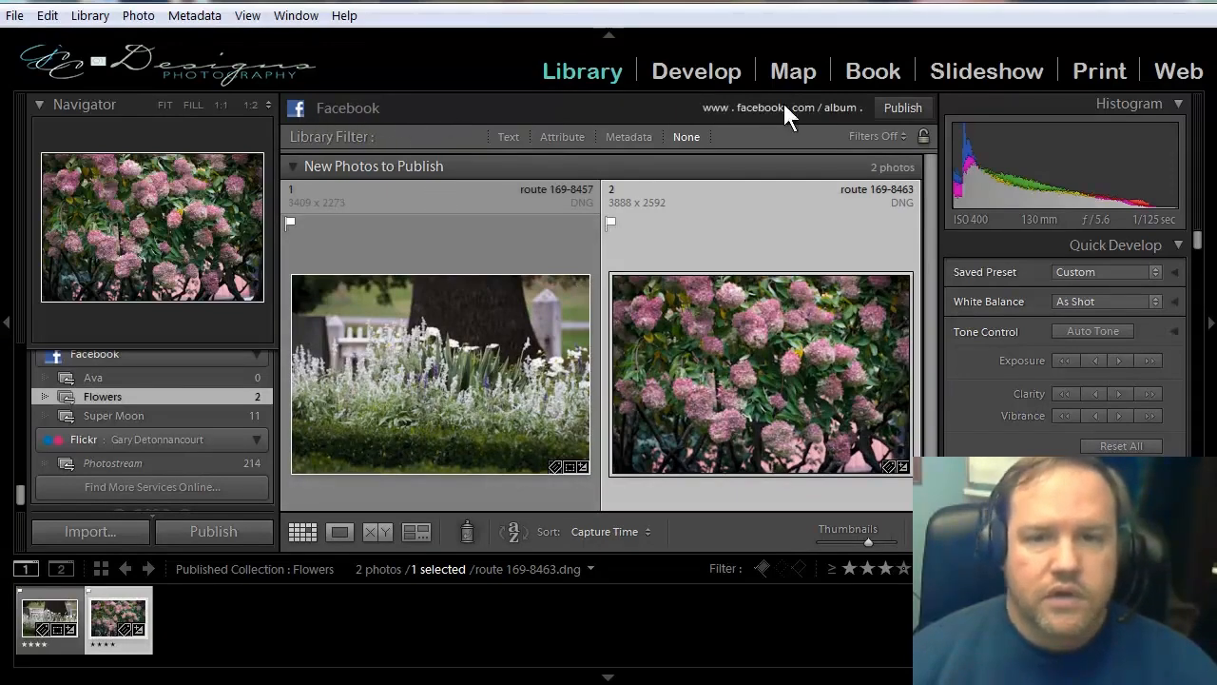
left_click(894, 109)
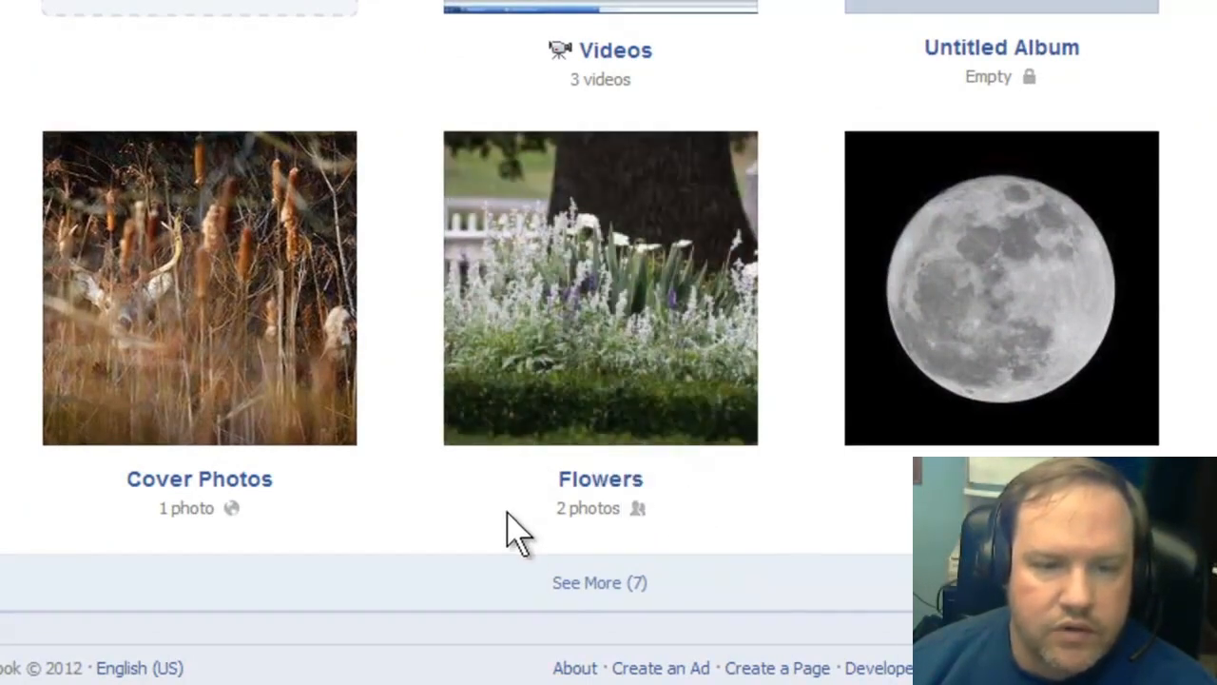
left_click(582, 480)
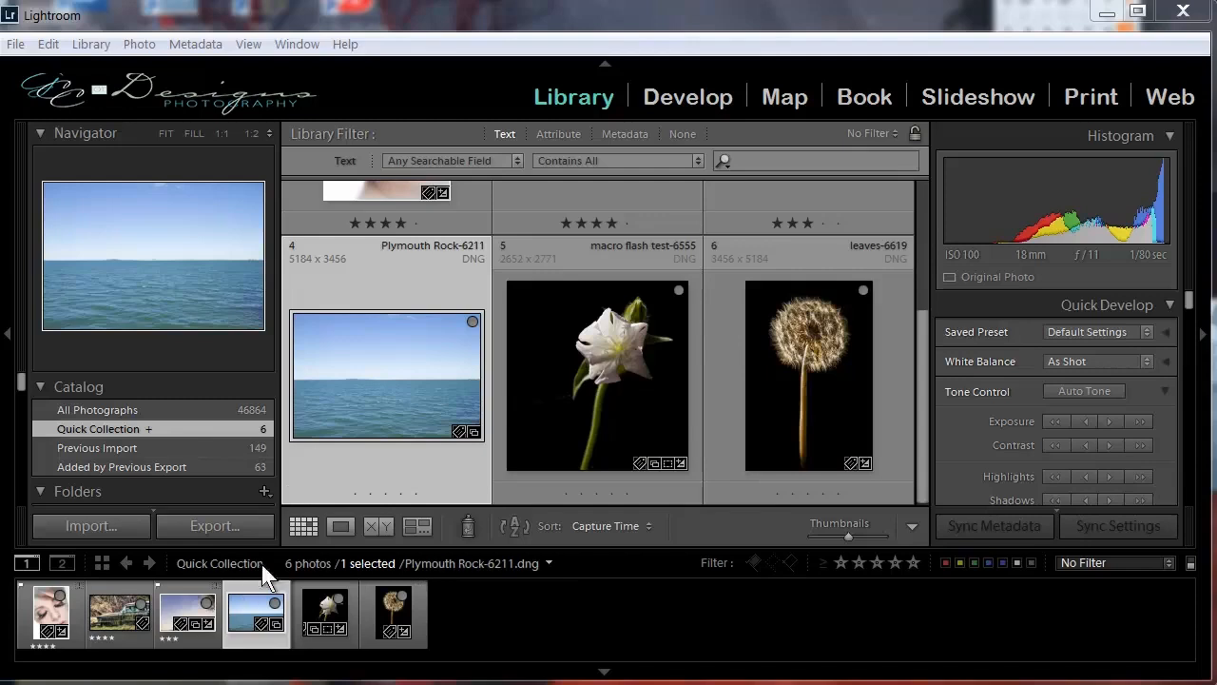
In Lightroom, view the Plymouth Rock-6211 photo in the main window's Loupe and Compare views and return to Grid.
left_click(34, 568)
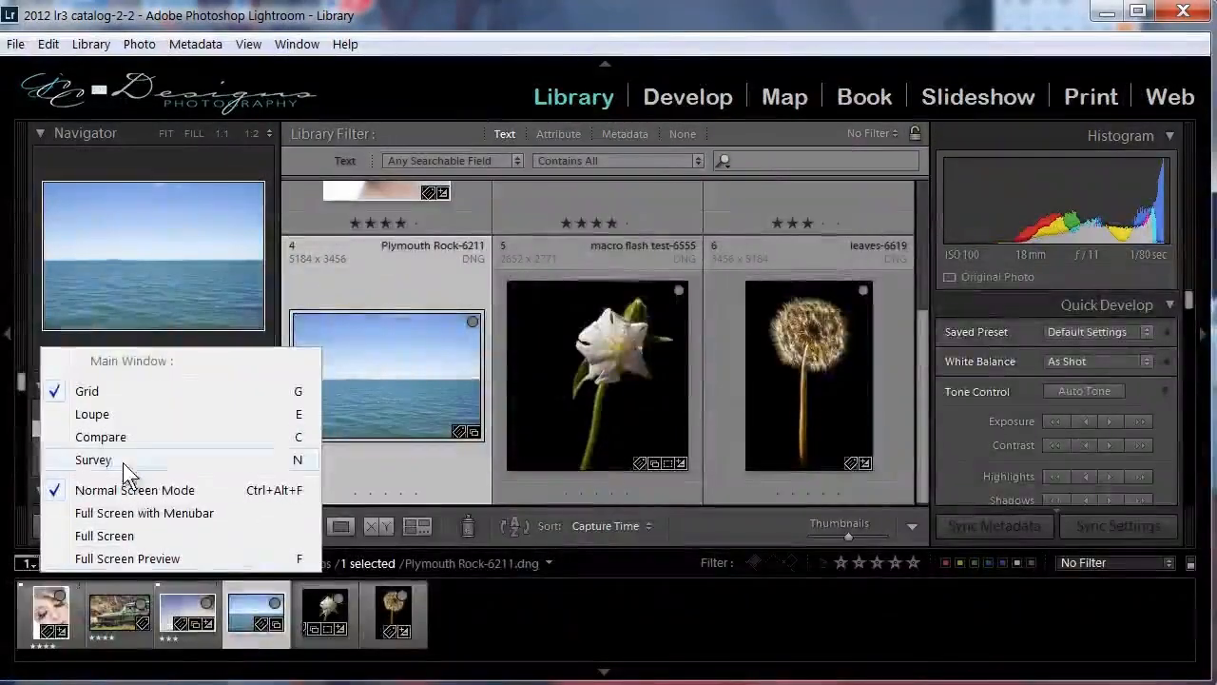
left_click(107, 415)
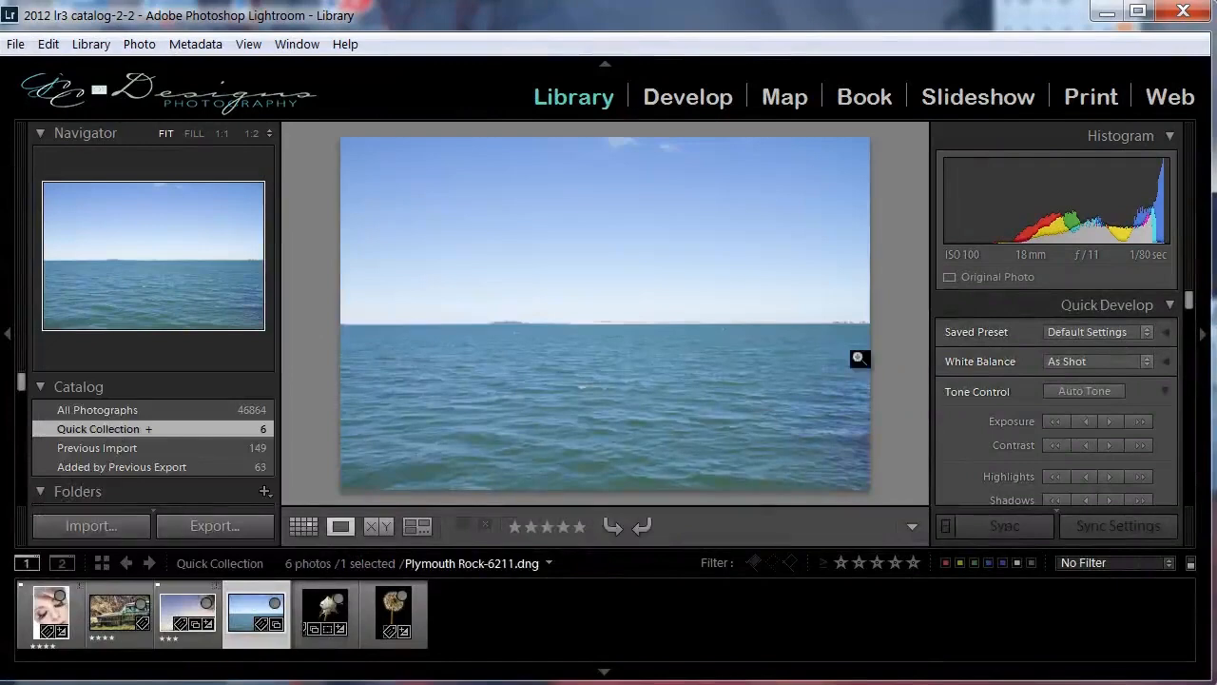
left_click(34, 567)
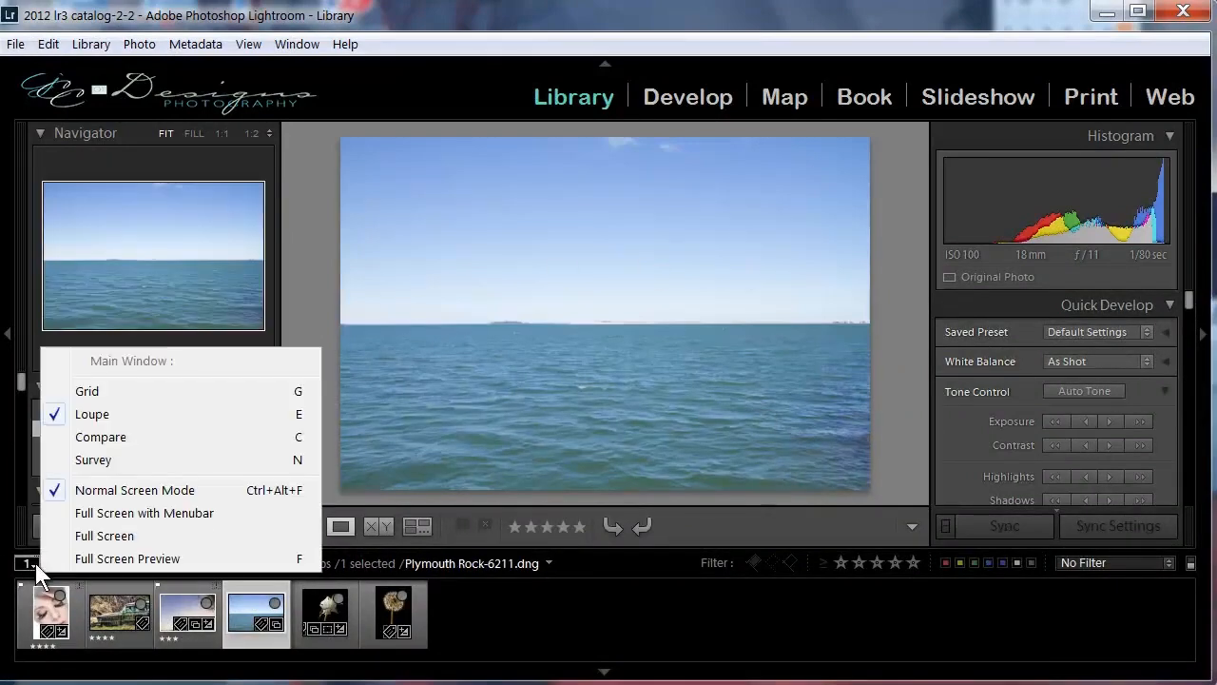
left_click(114, 440)
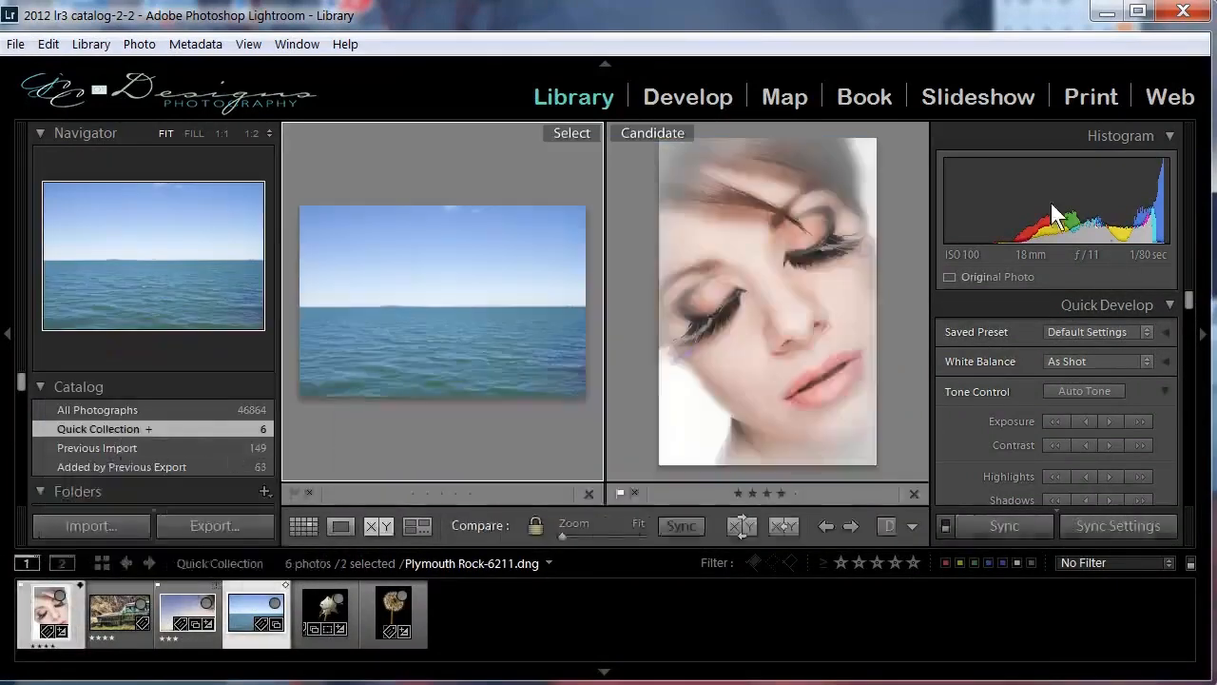
left_click(28, 563)
left_click(91, 388)
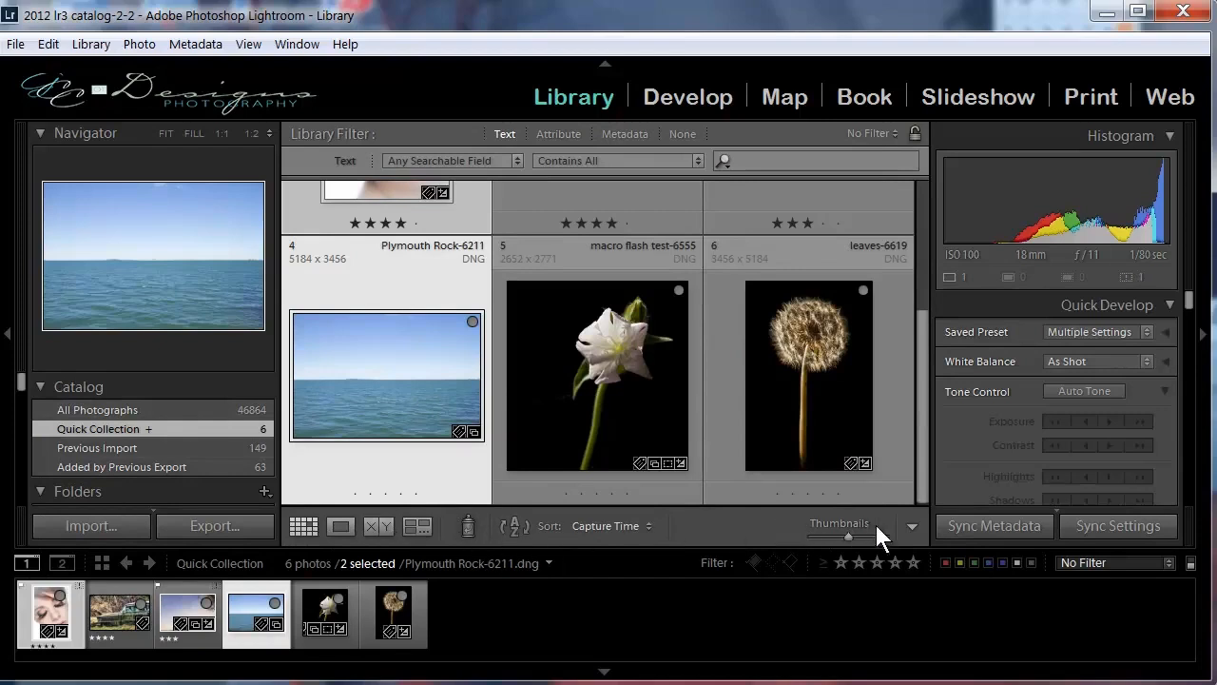
Open the secondary display window for the Plymouth Rock-6211 photo and close it.
left_click(69, 564)
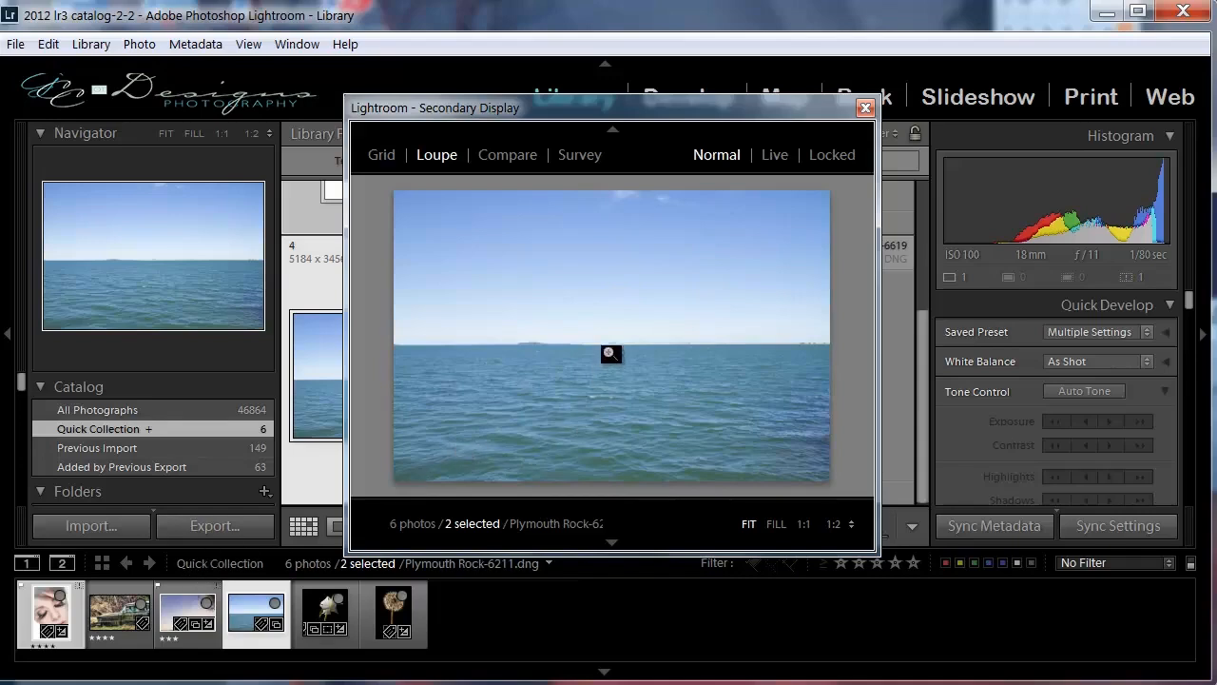
left_click(864, 106)
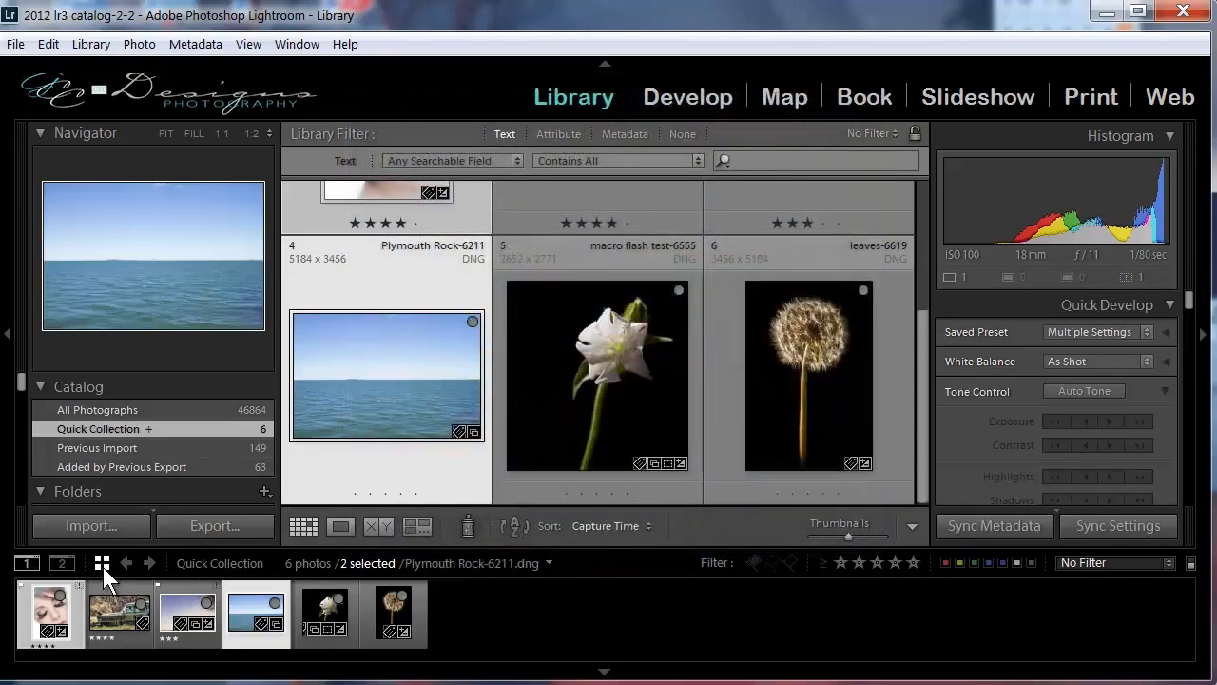
Go back through the previously shown Compare and Loupe views and return to the Grid view of the Quick Collection.
left_click(128, 564)
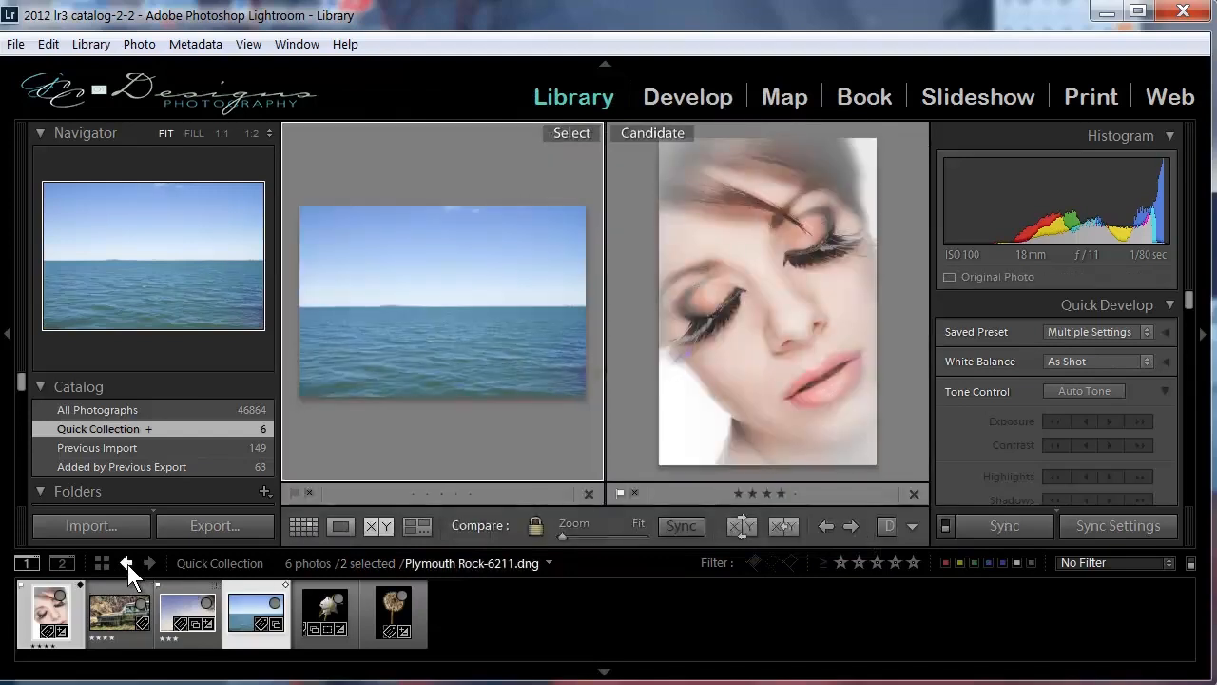
left_click(128, 564)
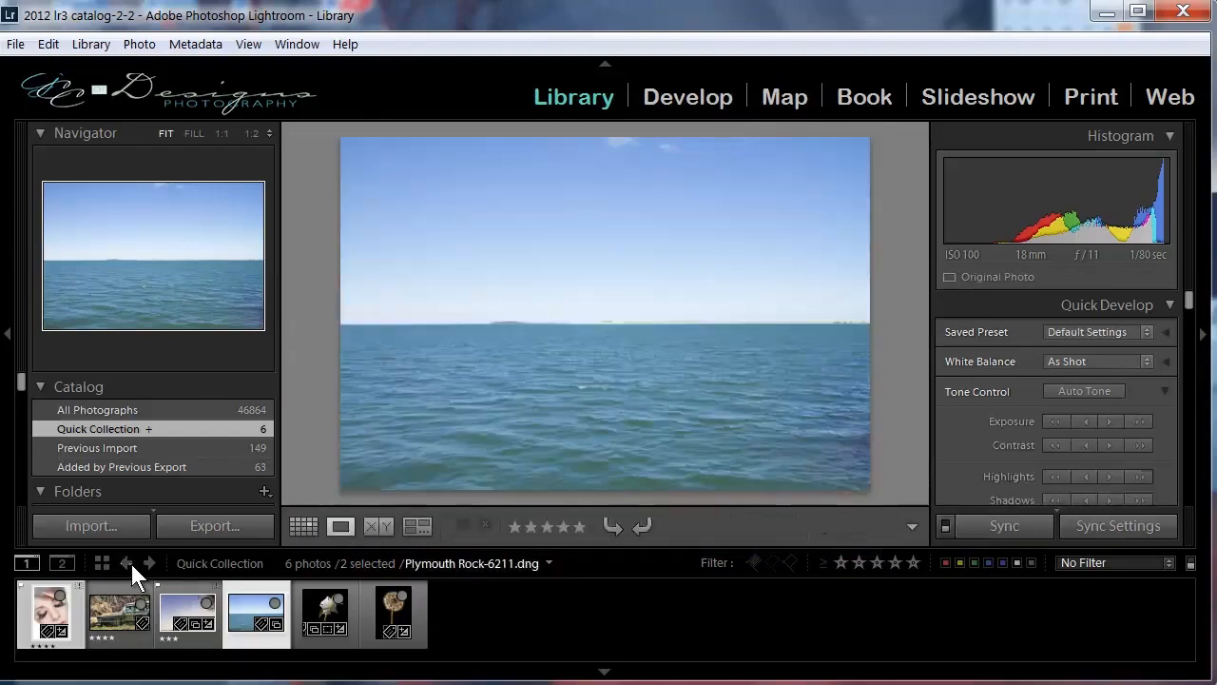
left_click(101, 563)
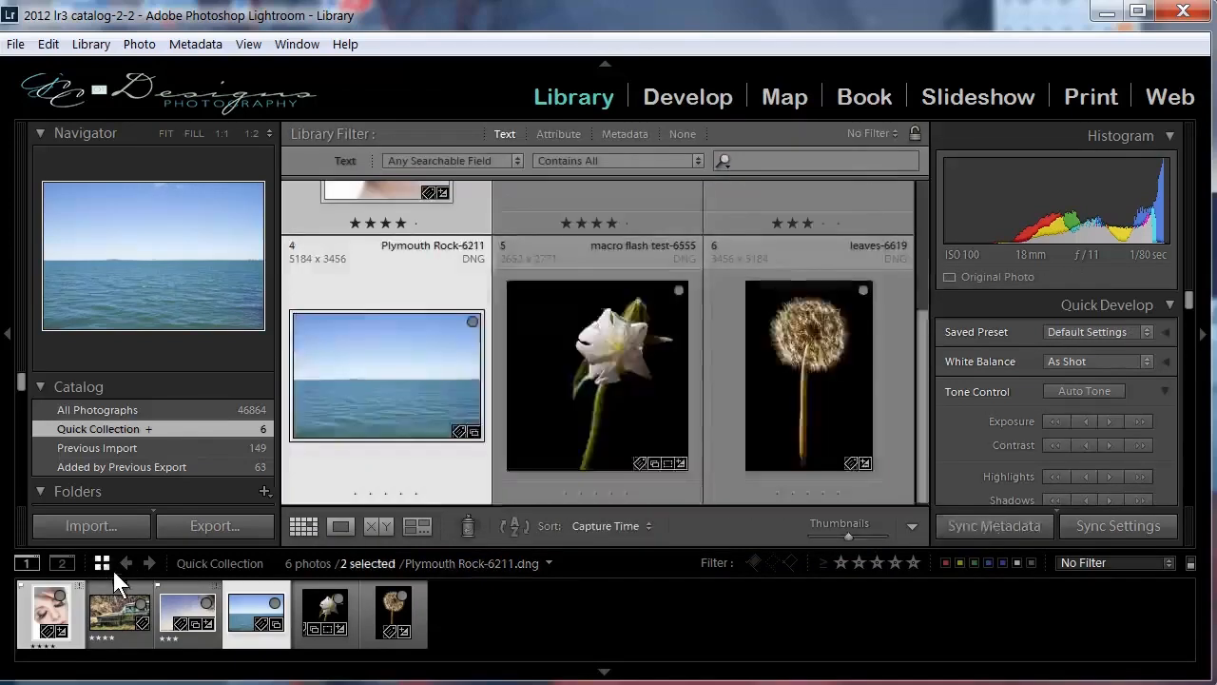
scroll(434, 417, "up", 3)
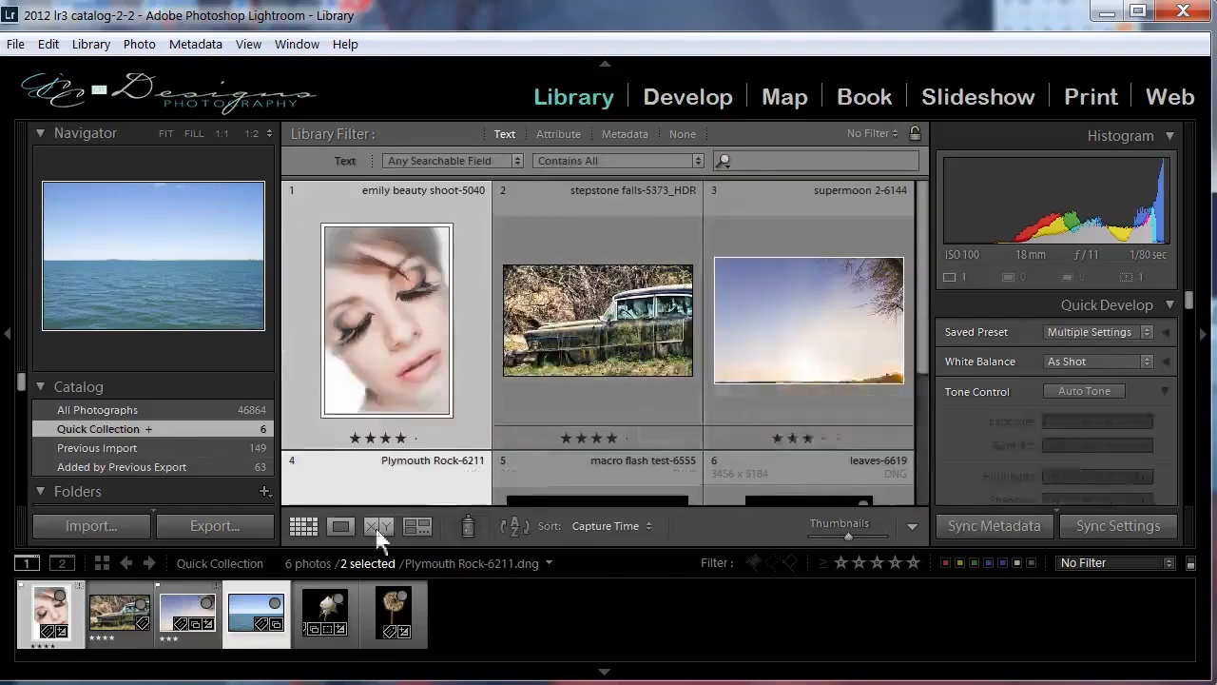
Select only the stepstone falls-5373_HDR photo in the Quick Collection.
left_click(132, 616)
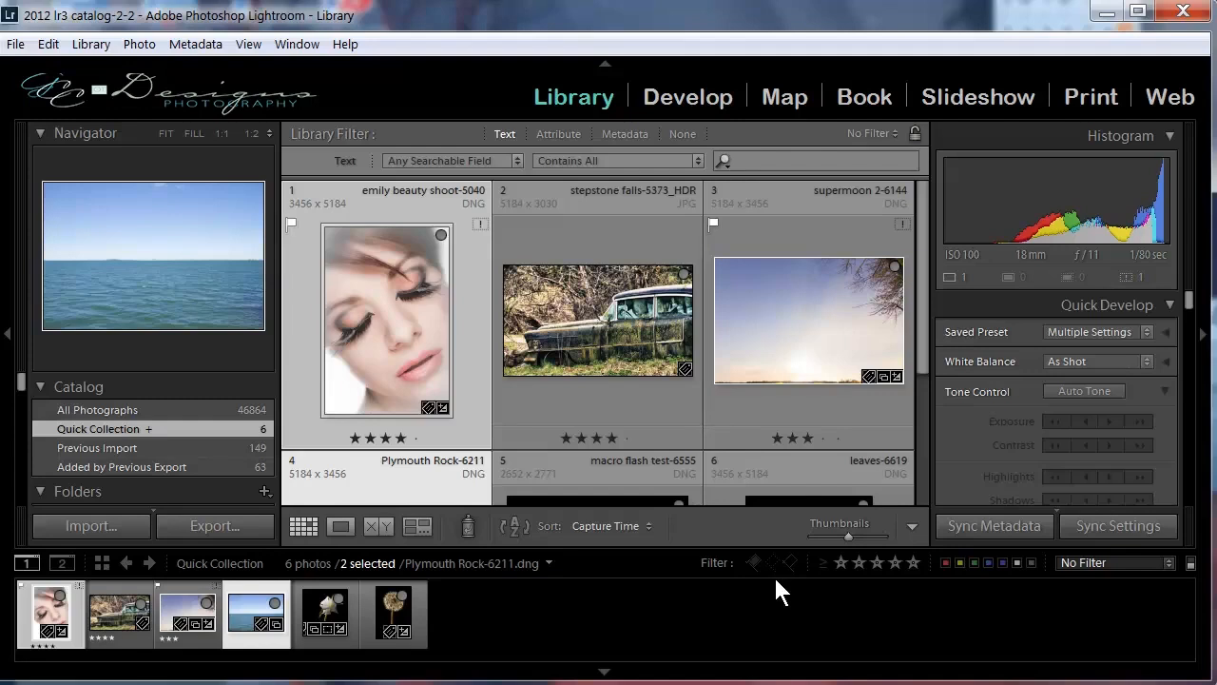
left_click(614, 311)
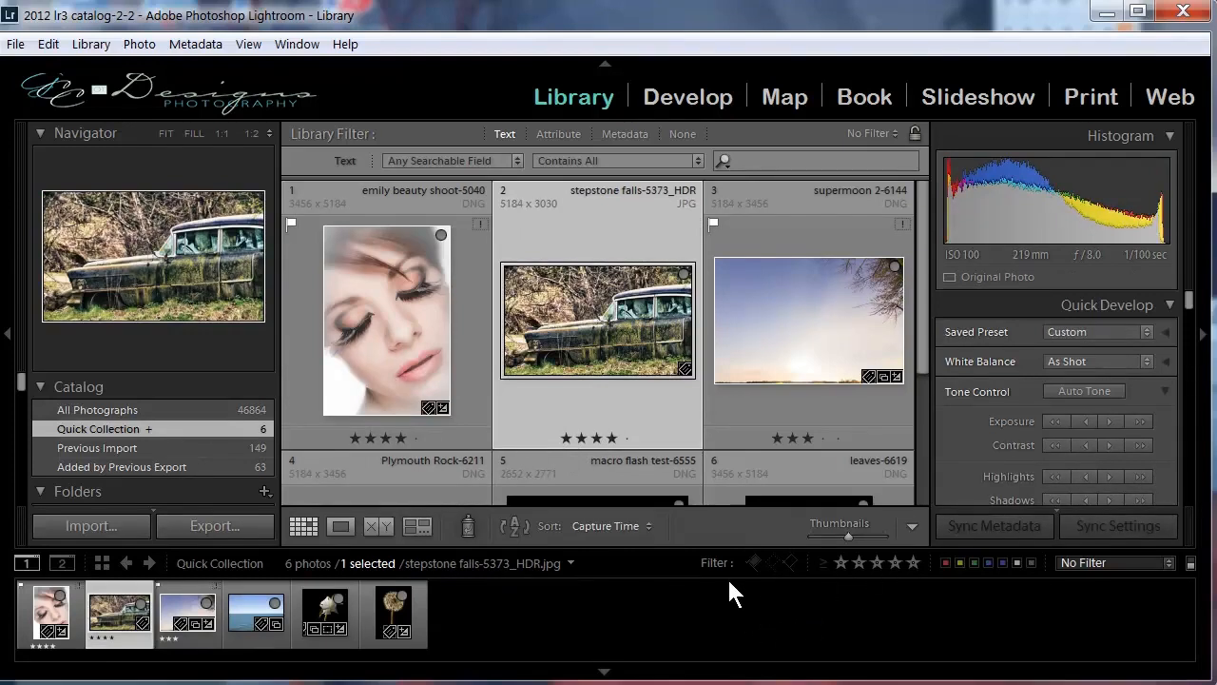
Filter the Quick Collection to photos rated four stars or higher and turn the rating filter off again.
left_click(896, 562)
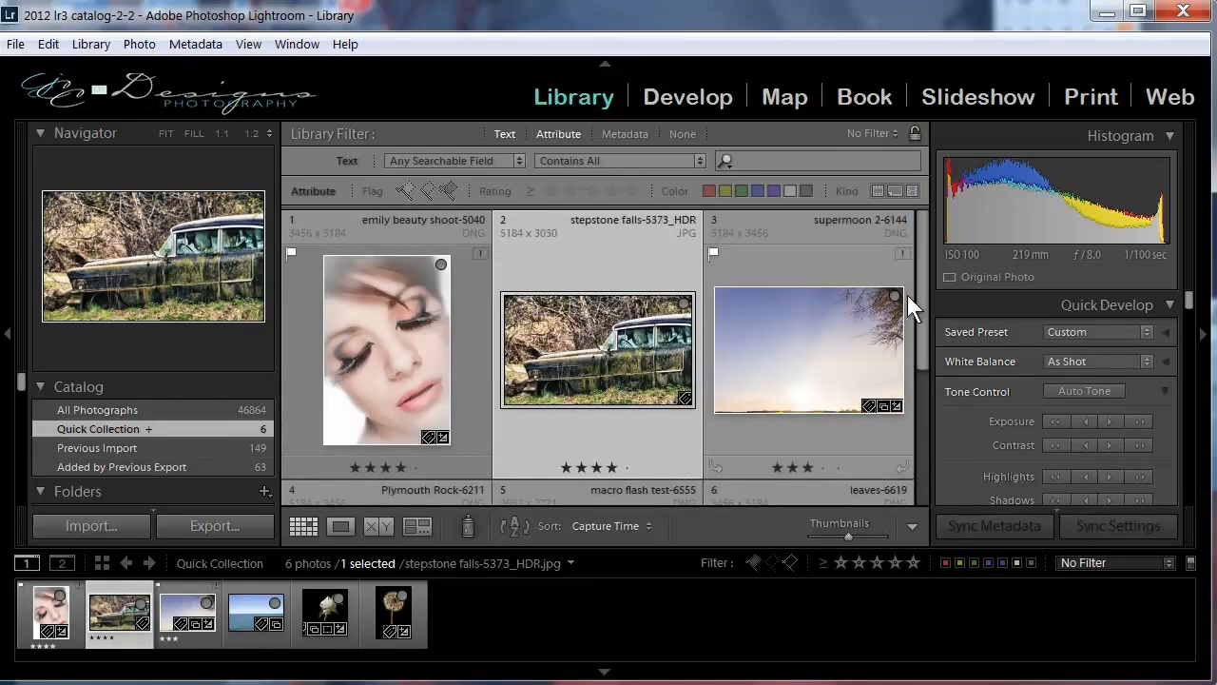
left_click_drag(919, 272, 913, 432)
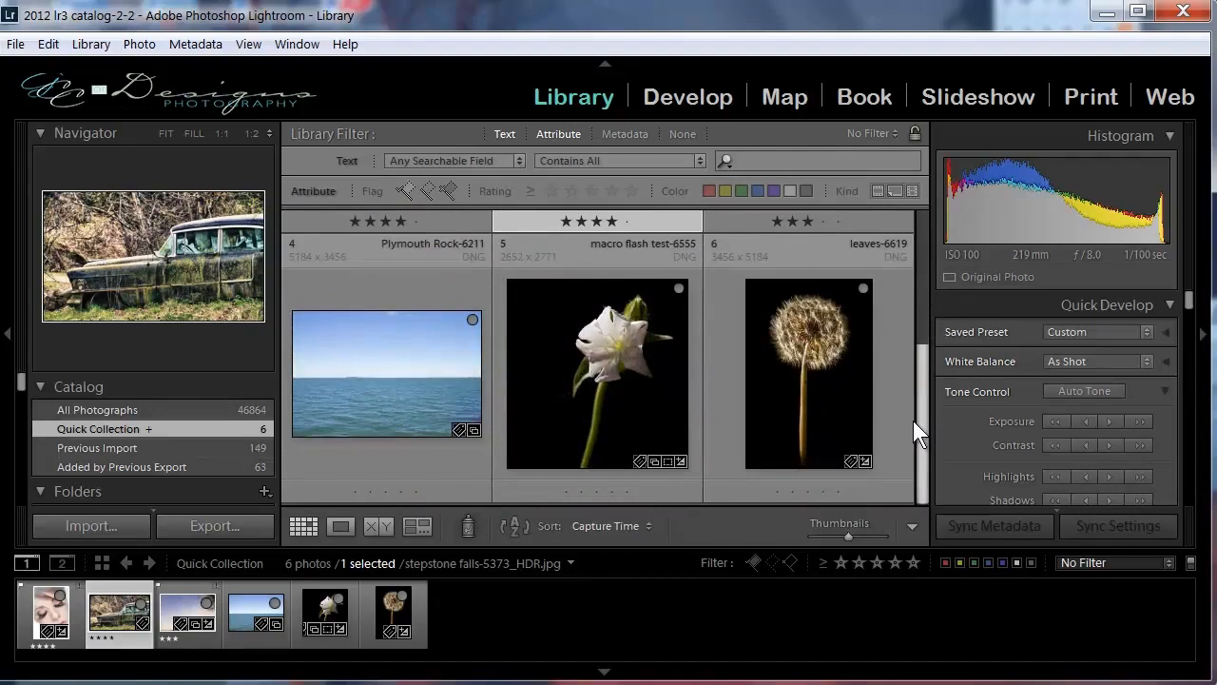
scroll(920, 437, "up", 3)
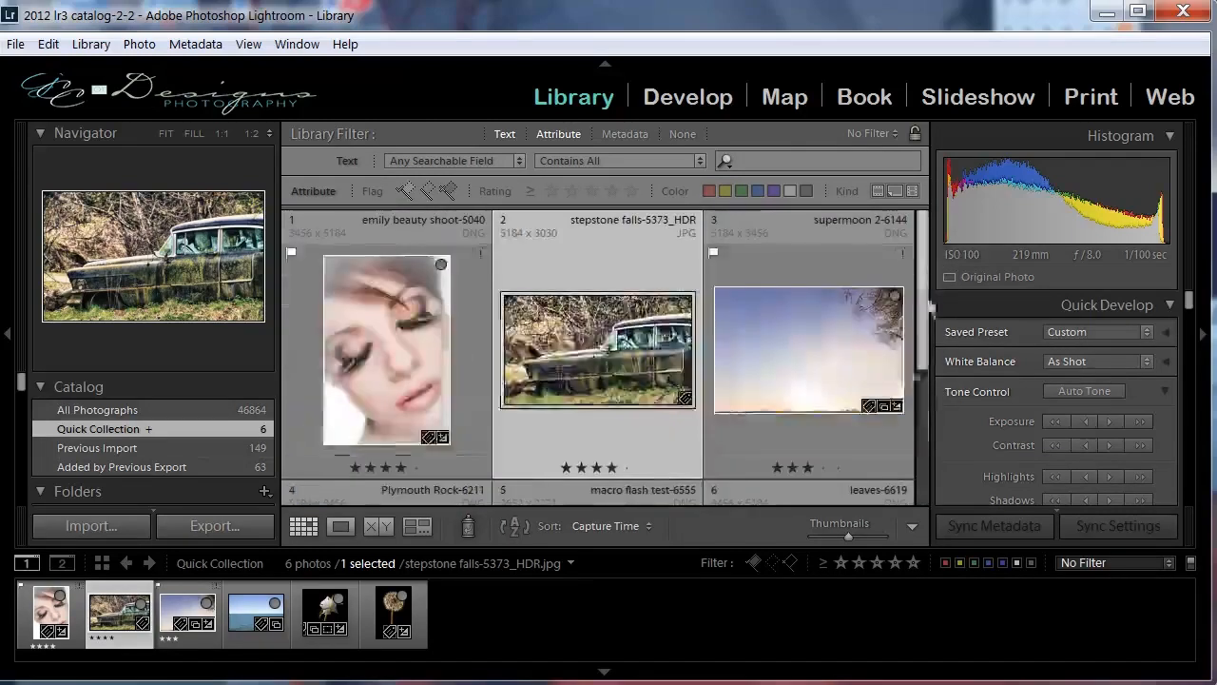
left_click(893, 562)
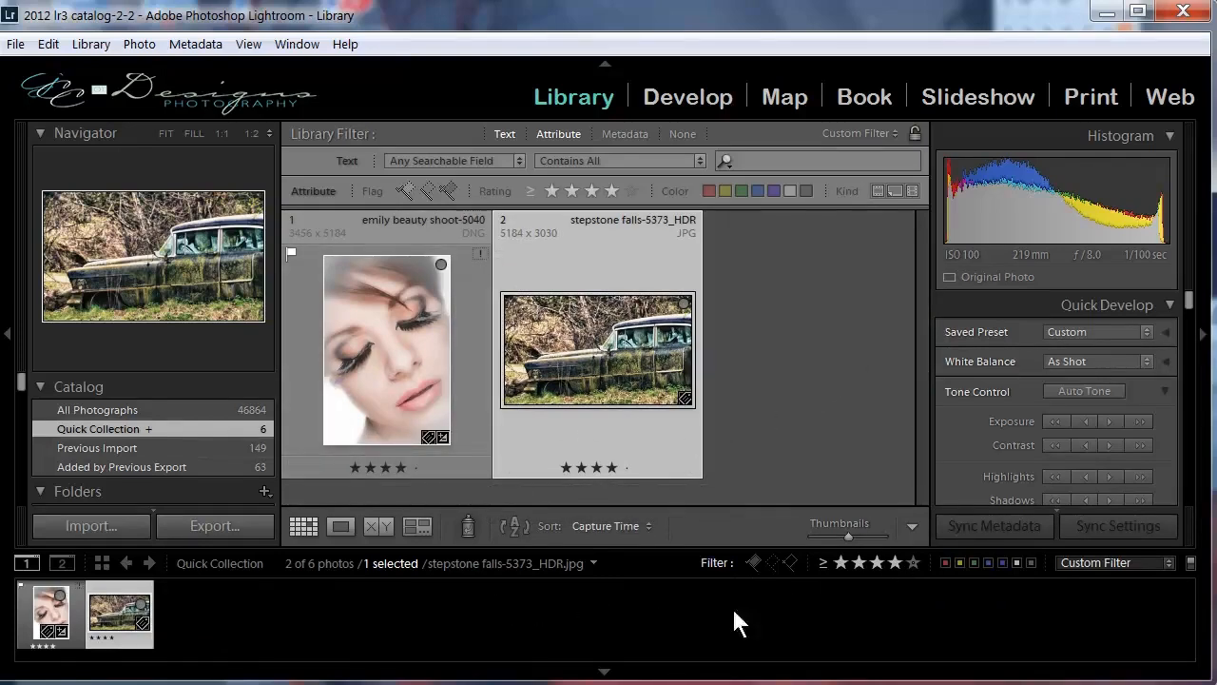
left_click(891, 559)
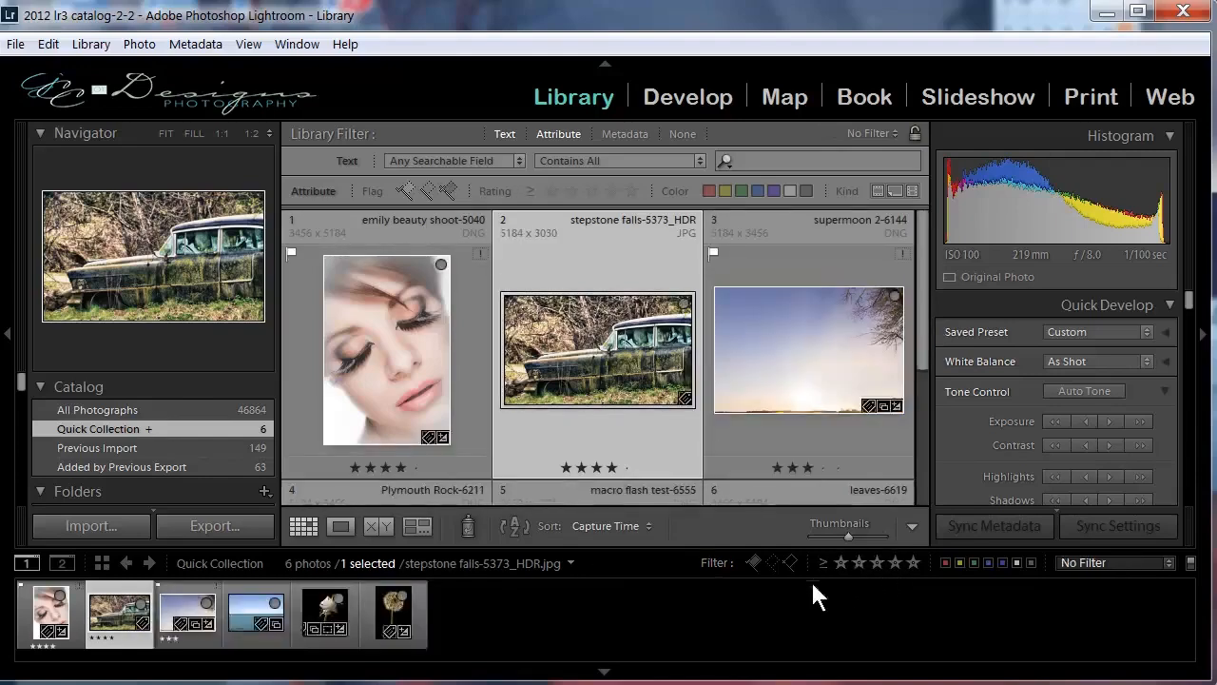
Review the available filter presets and the items that can be shown in the Library toolbar.
mouse_move(914, 292)
left_mouse_down()
mouse_move(927, 384)
mouse_move(909, 459)
mouse_move(919, 287)
left_mouse_up()
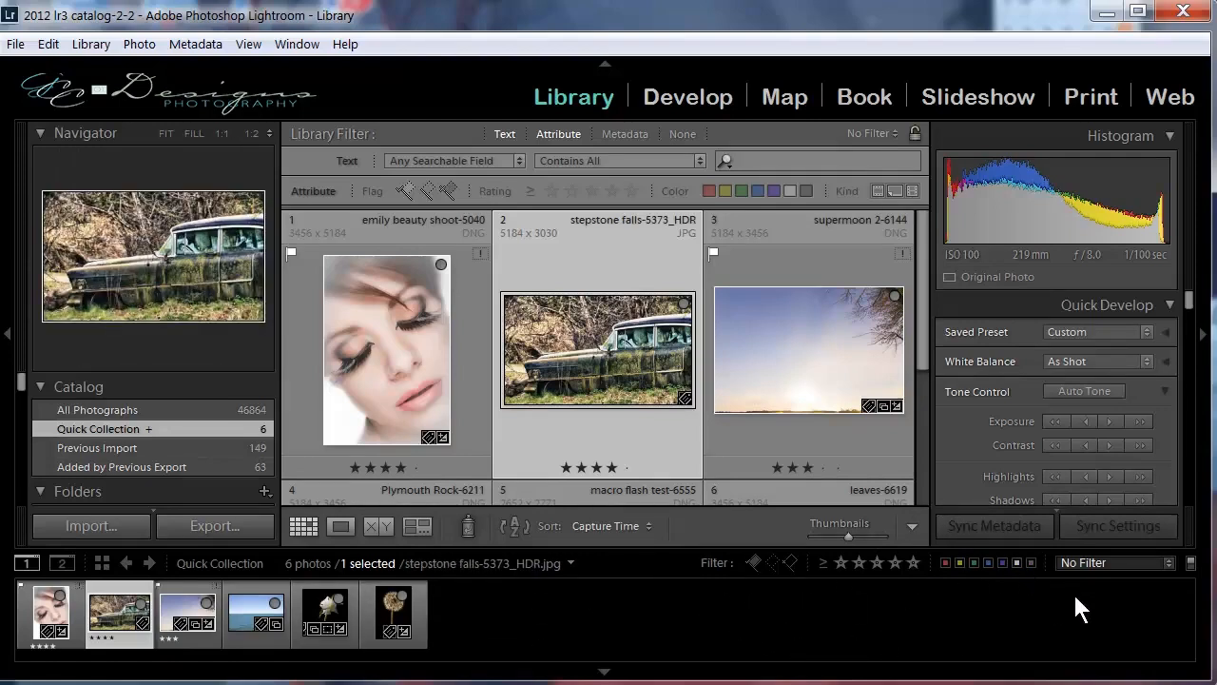
left_click(1170, 563)
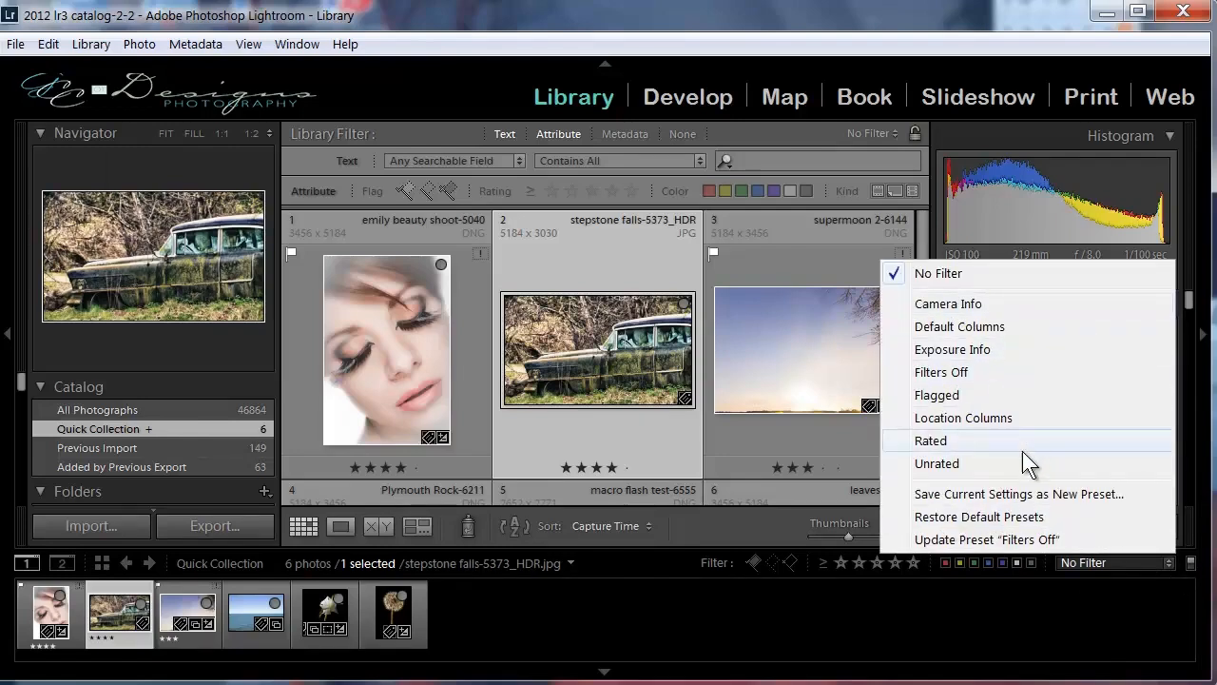
left_click(882, 584)
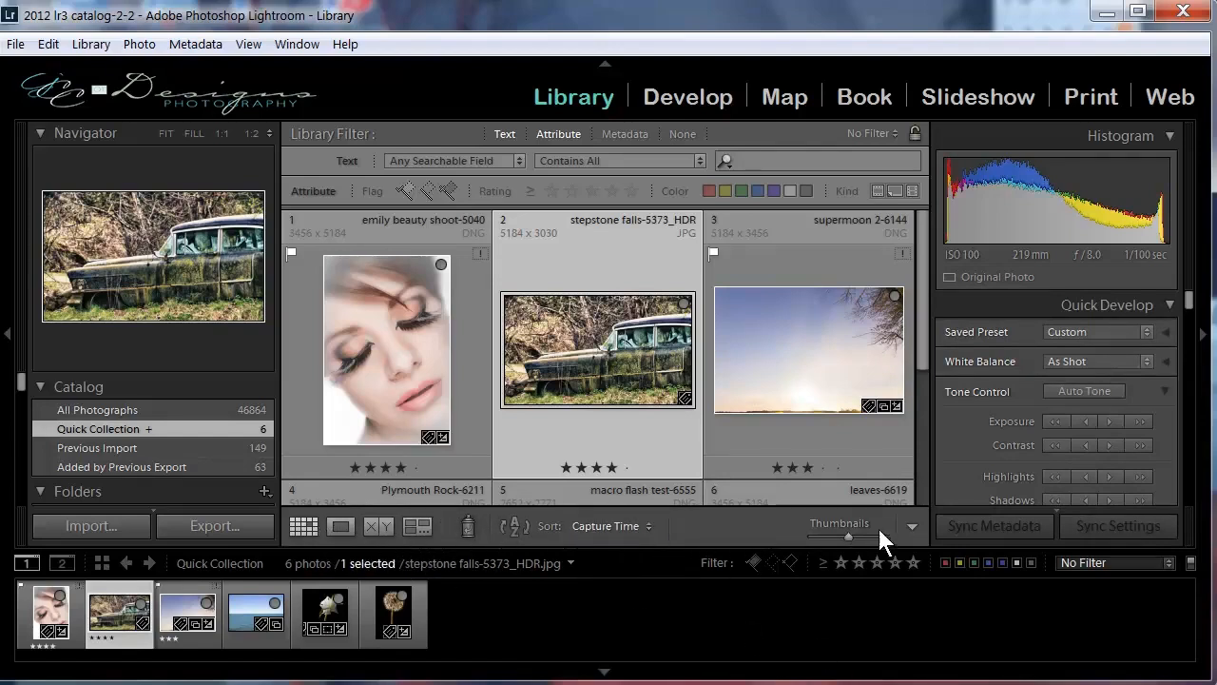
left_click(912, 525)
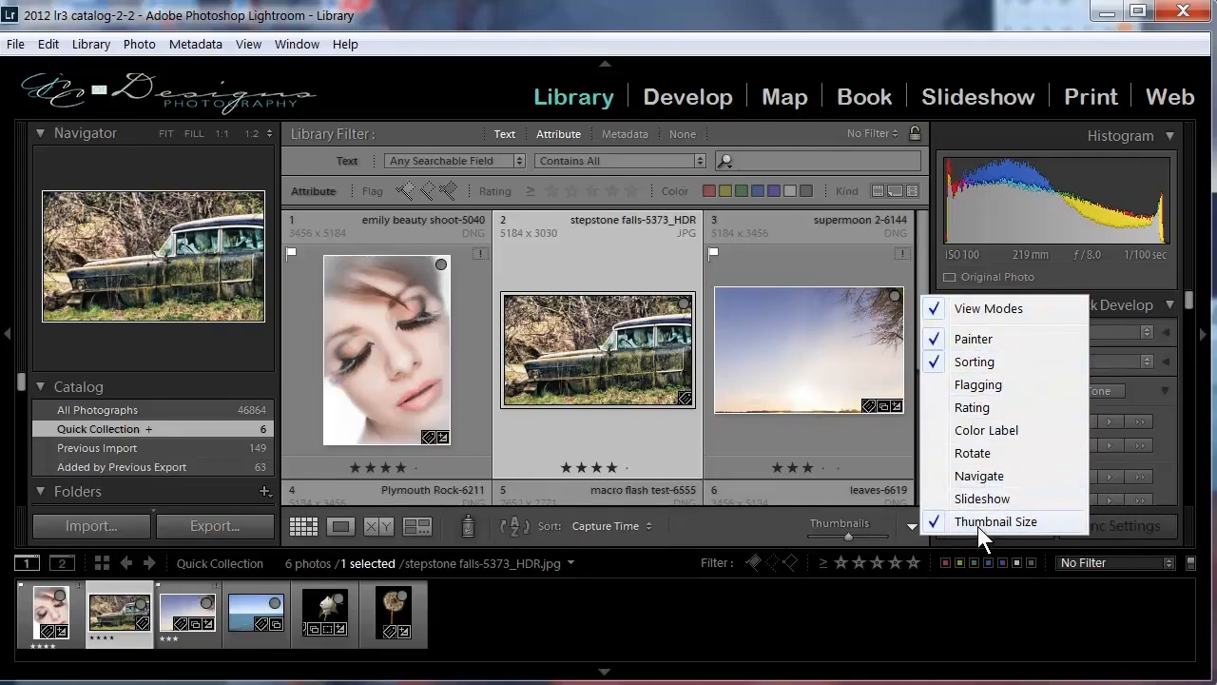
left_click(723, 526)
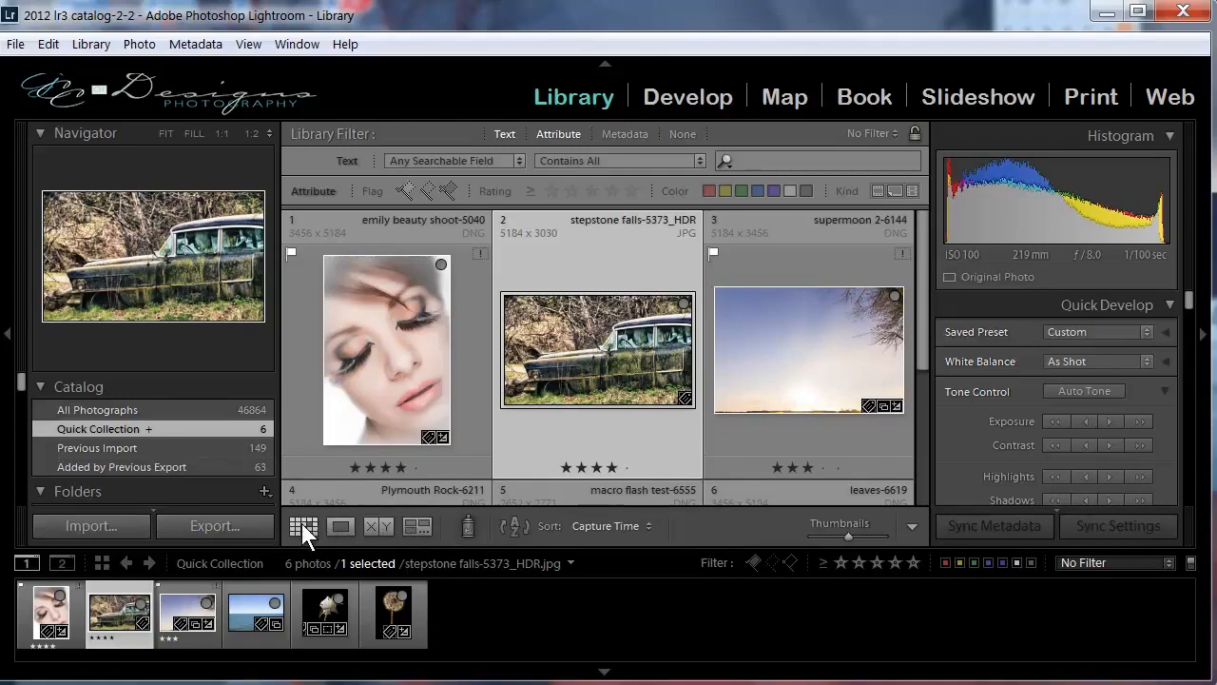
View the stepstone falls-5373_HDR photo in Loupe view, compare it with Plymouth Rock-6211, and show both in Survey view.
mouse_move(925, 291)
left_mouse_down()
mouse_move(926, 409)
mouse_move(927, 305)
left_mouse_up()
left_click(340, 526)
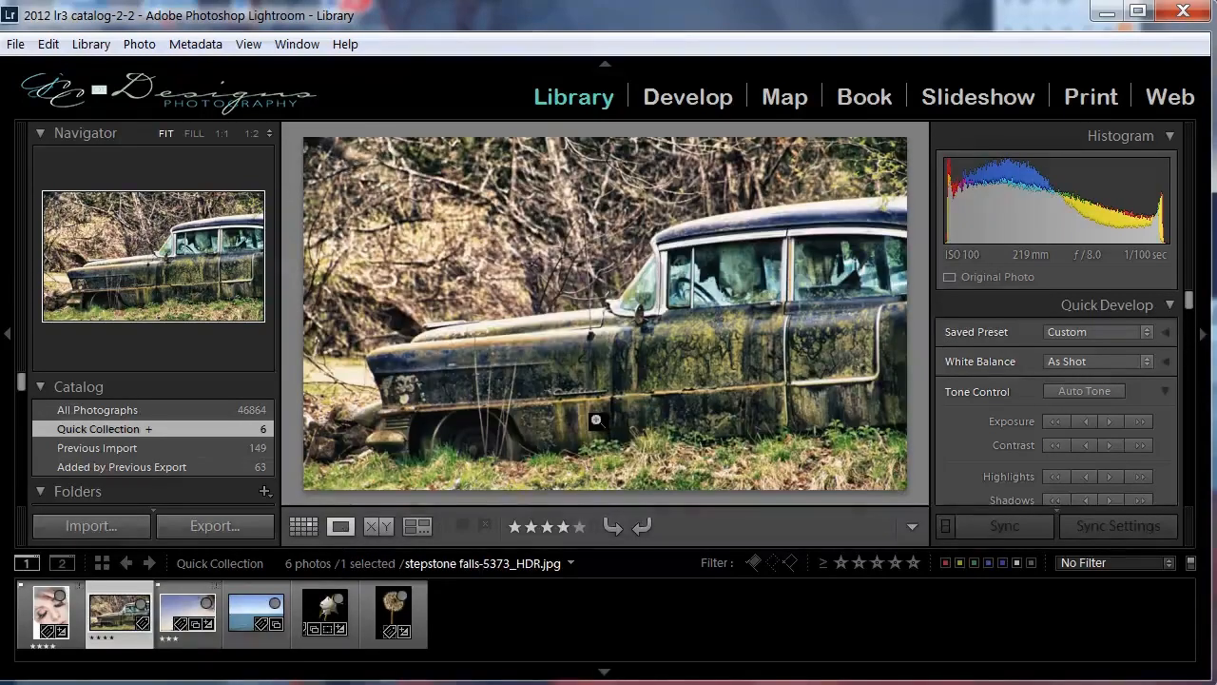
left_click(380, 526)
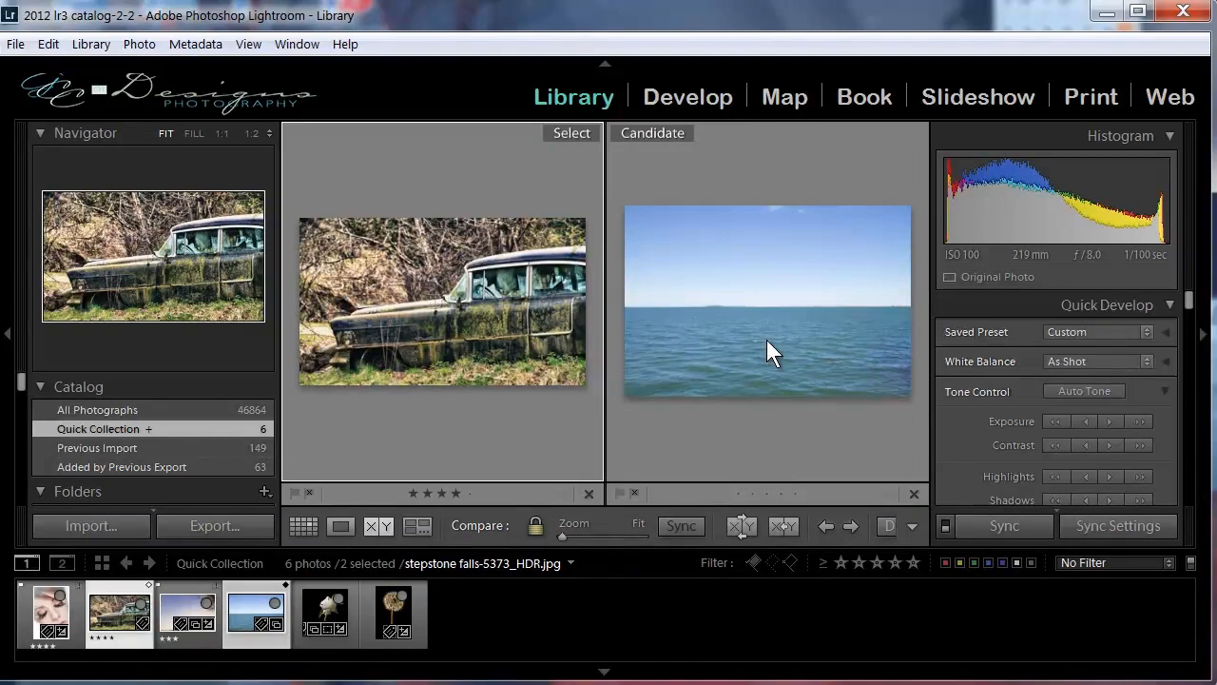
left_click(417, 526)
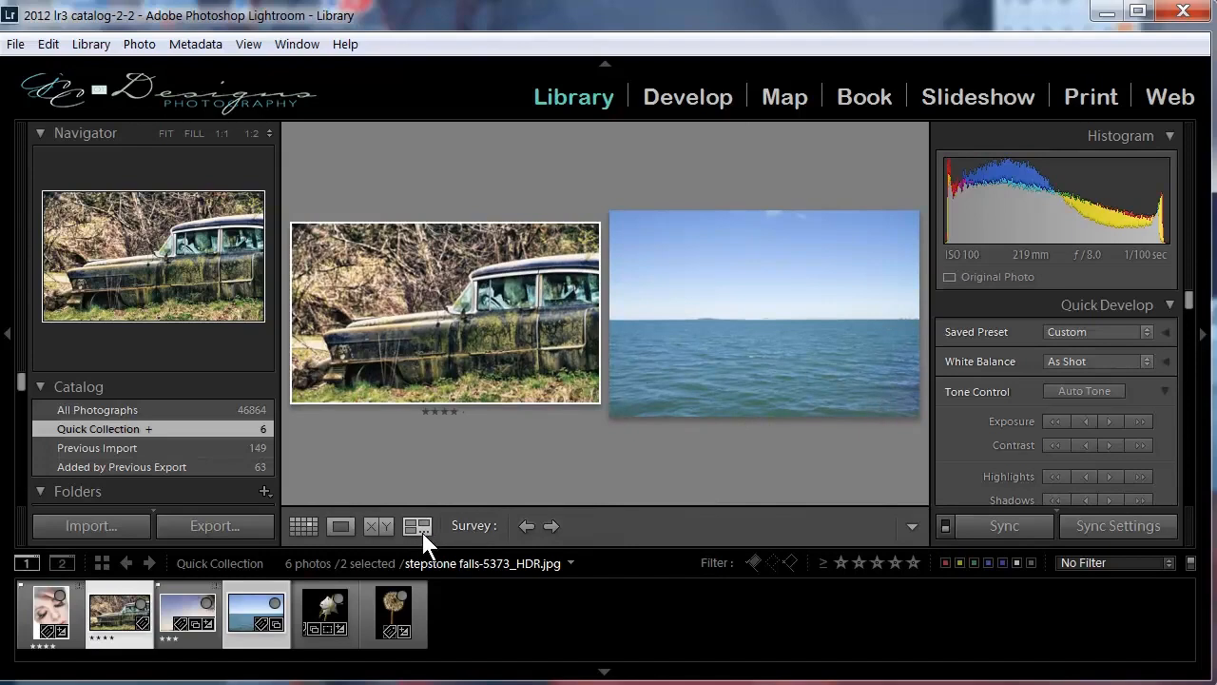
Return to Grid view, pick up the Painter and review its paint types and the available rotation options.
left_click(304, 525)
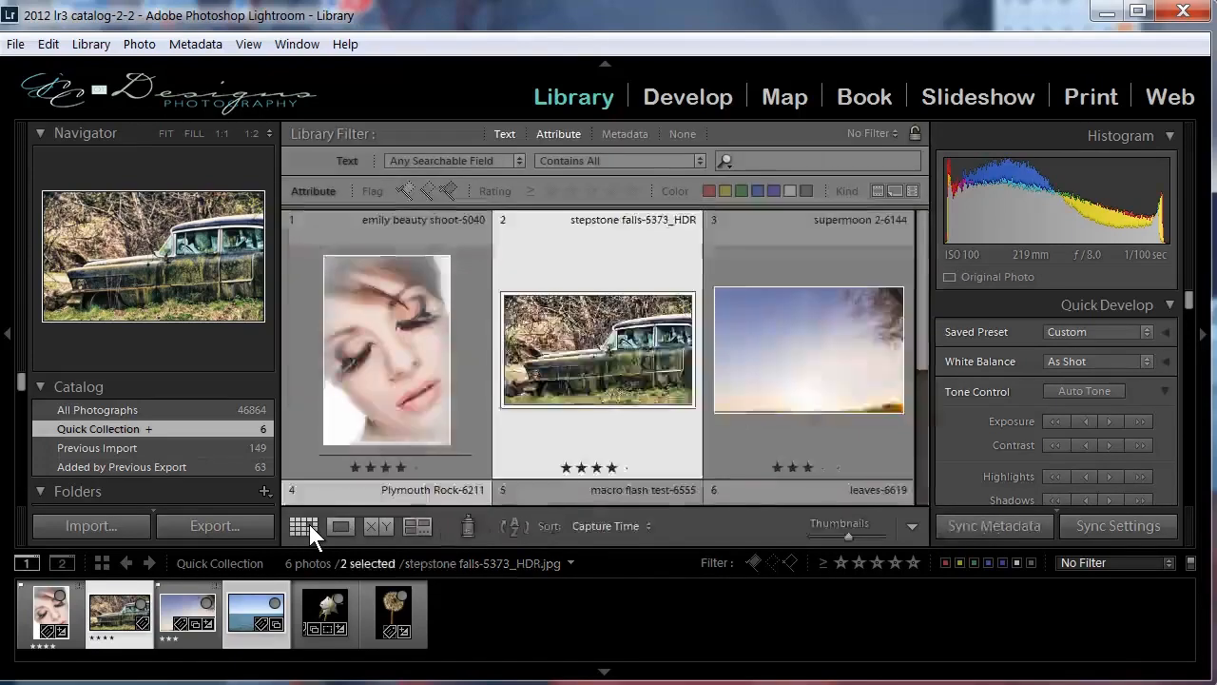
left_click(465, 524)
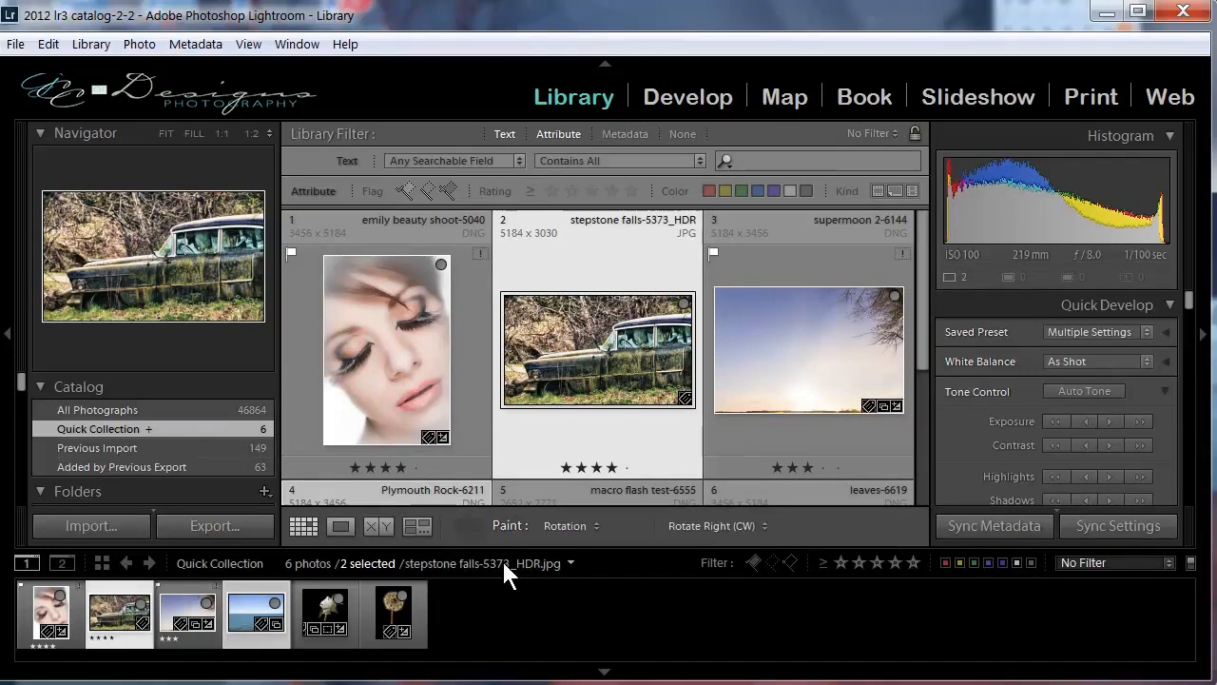
left_click(594, 525)
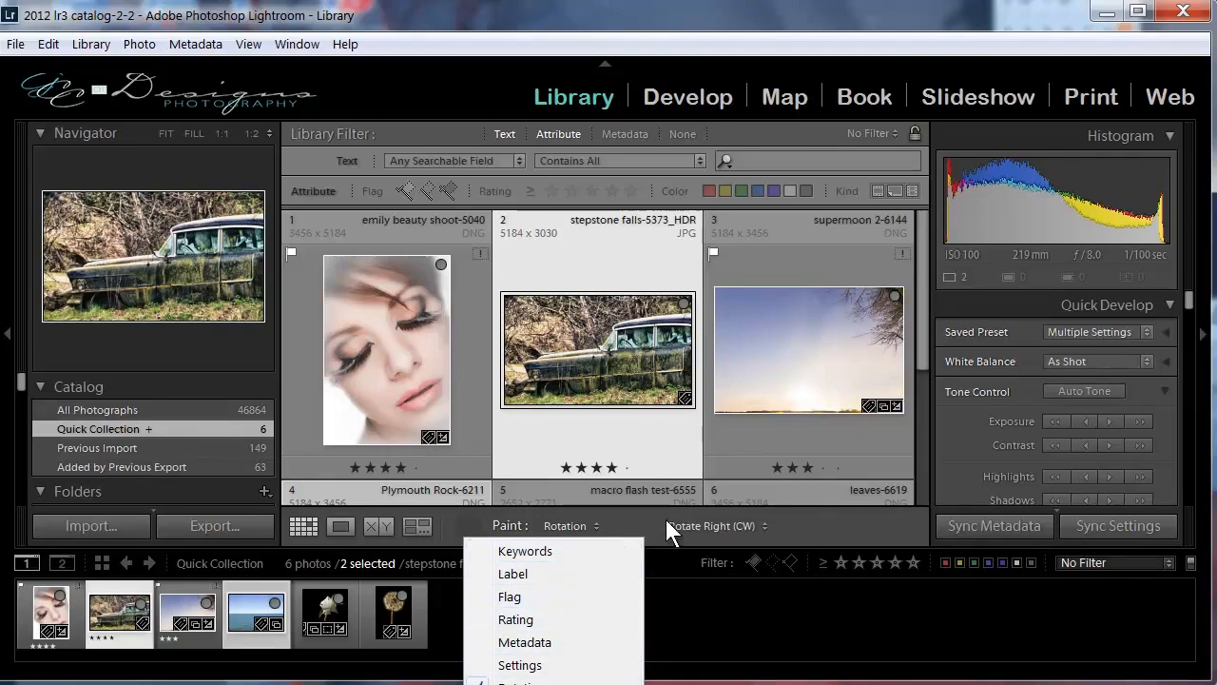
left_click(620, 525)
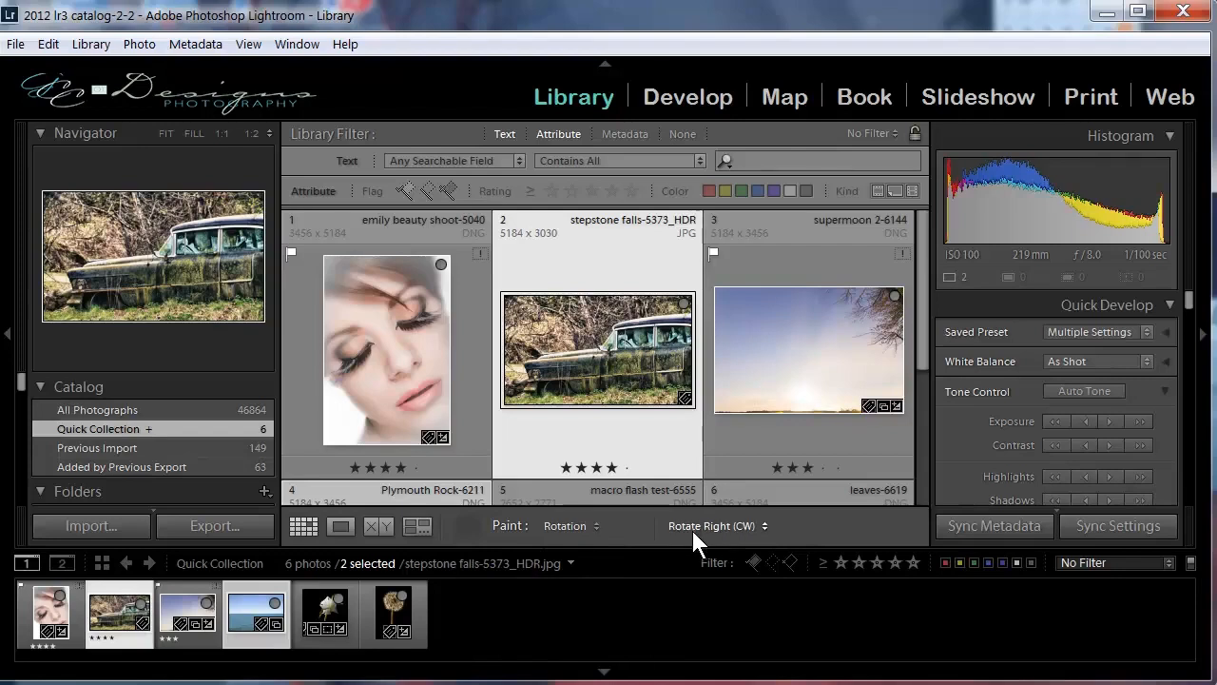
left_click(765, 528)
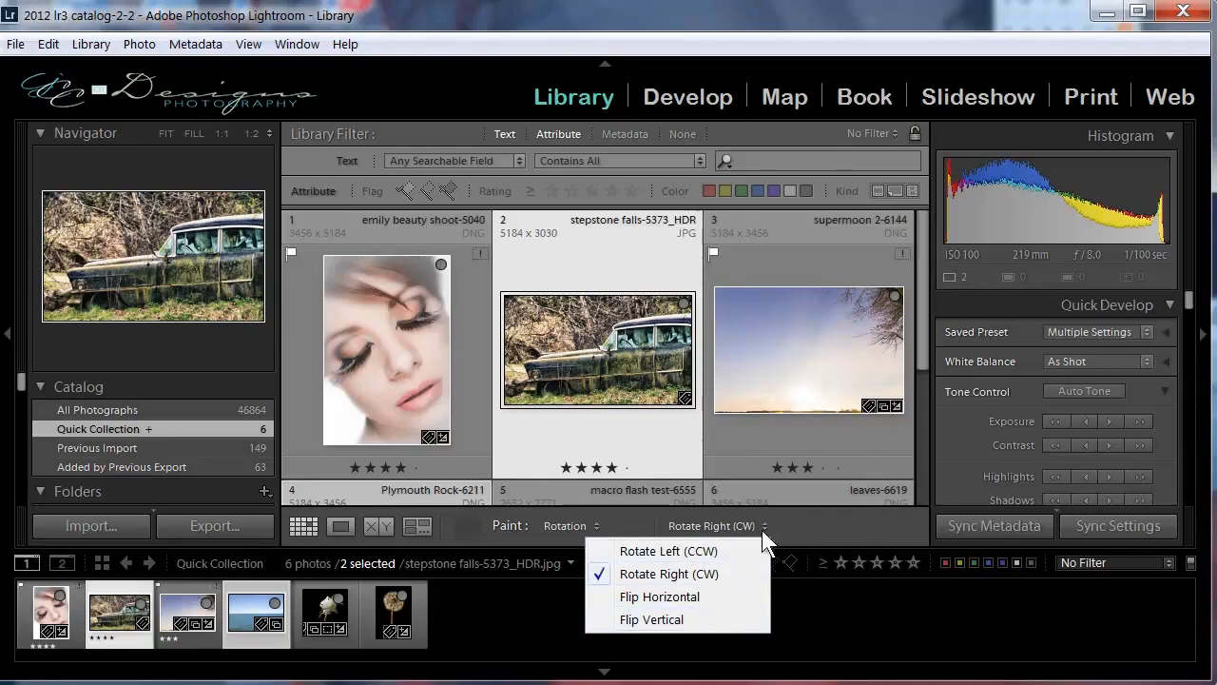
left_click(796, 523)
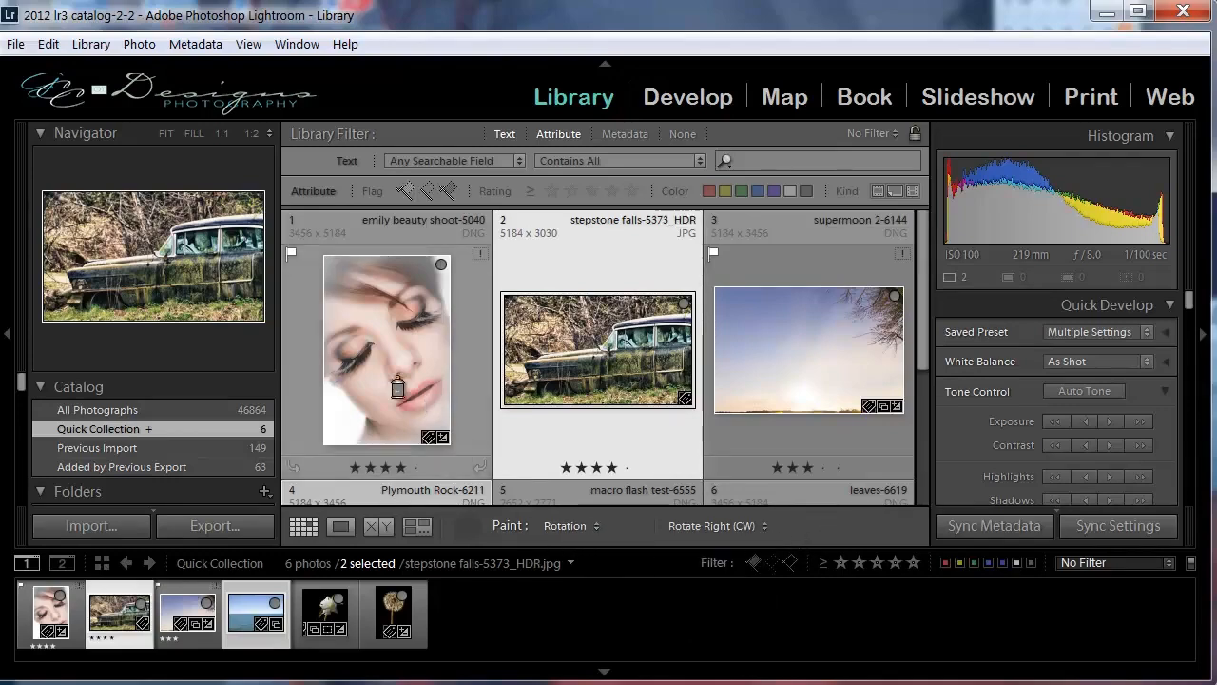
Paint Rotate Right (CW) across the first-row photos until they are upright again, and put the Painter away.
mouse_move(376, 366)
left_mouse_down()
mouse_move(649, 345)
mouse_move(793, 374)
left_mouse_up()
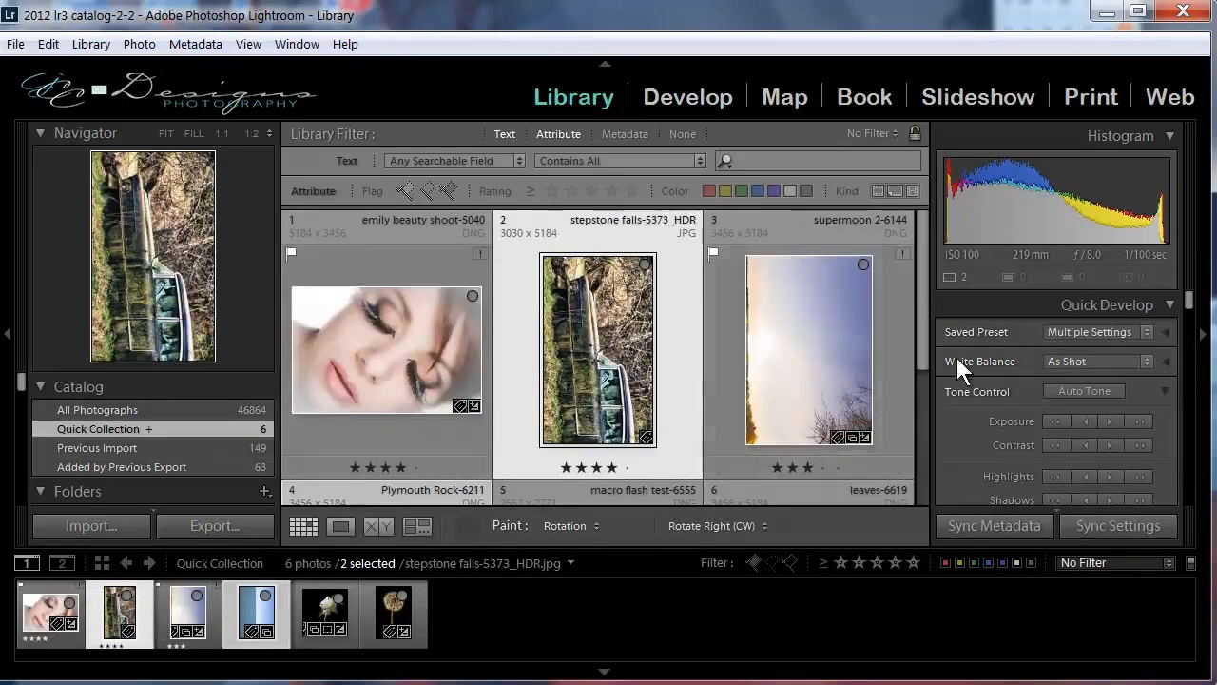
left_click_drag(822, 359, 371, 376)
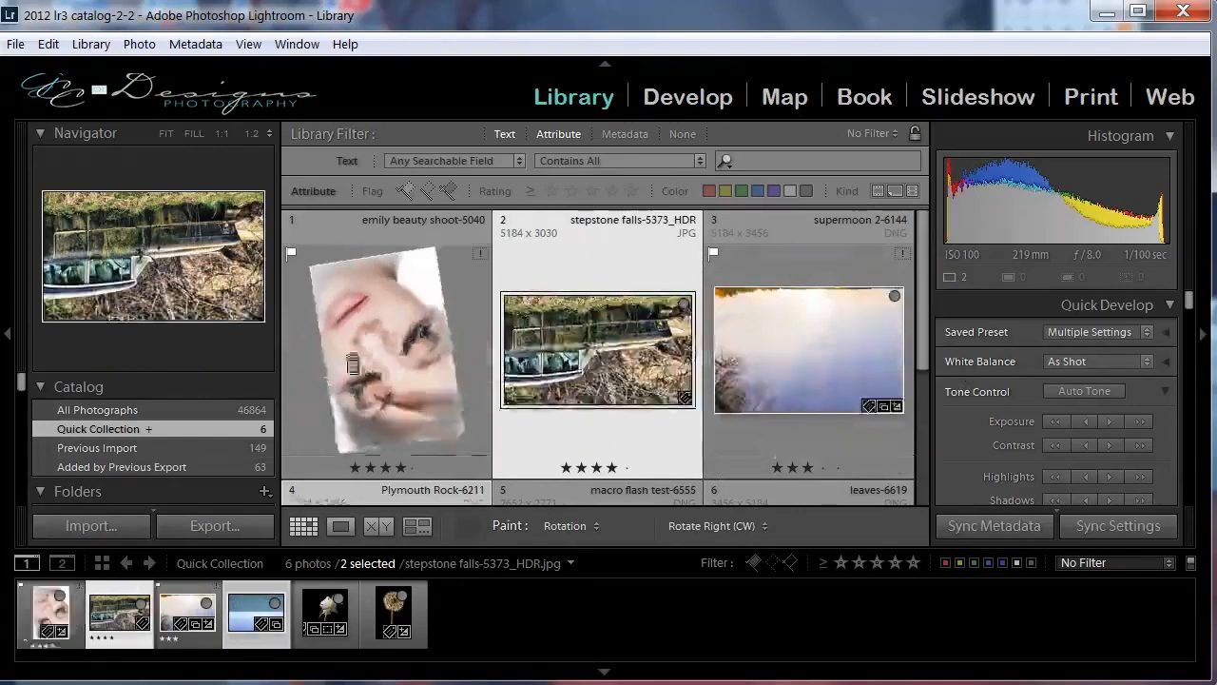
left_click_drag(286, 432, 897, 372)
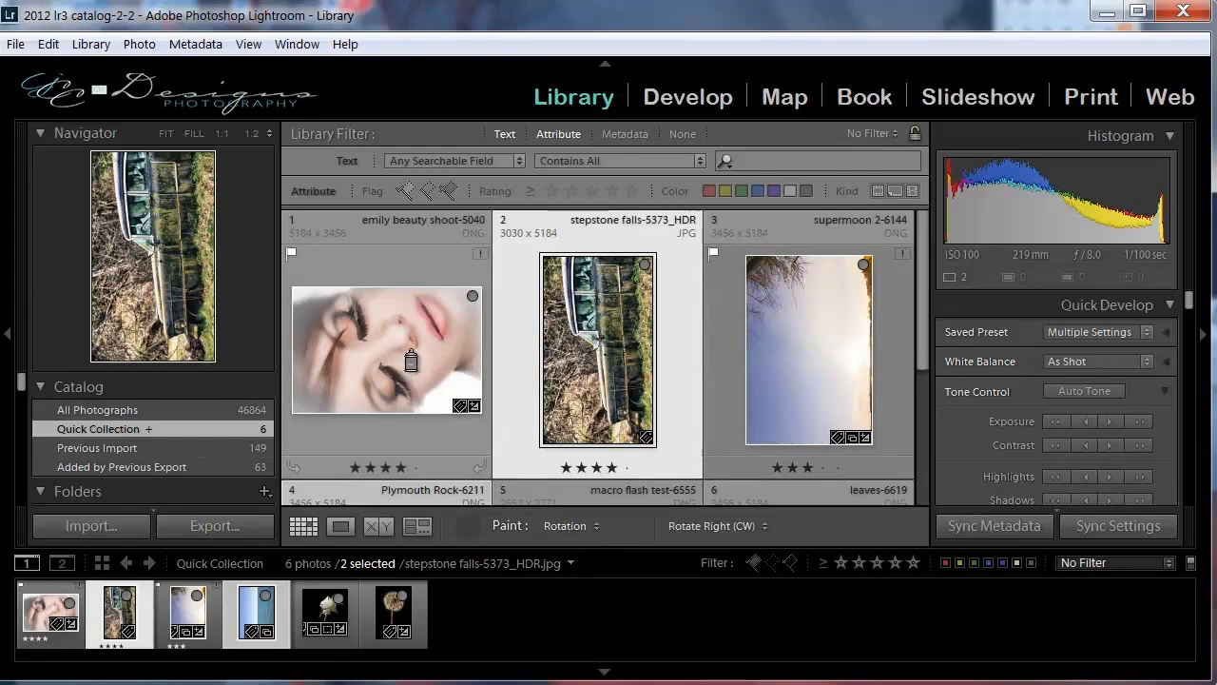
mouse_move(763, 385)
left_mouse_down()
mouse_move(508, 425)
mouse_move(437, 363)
left_mouse_up()
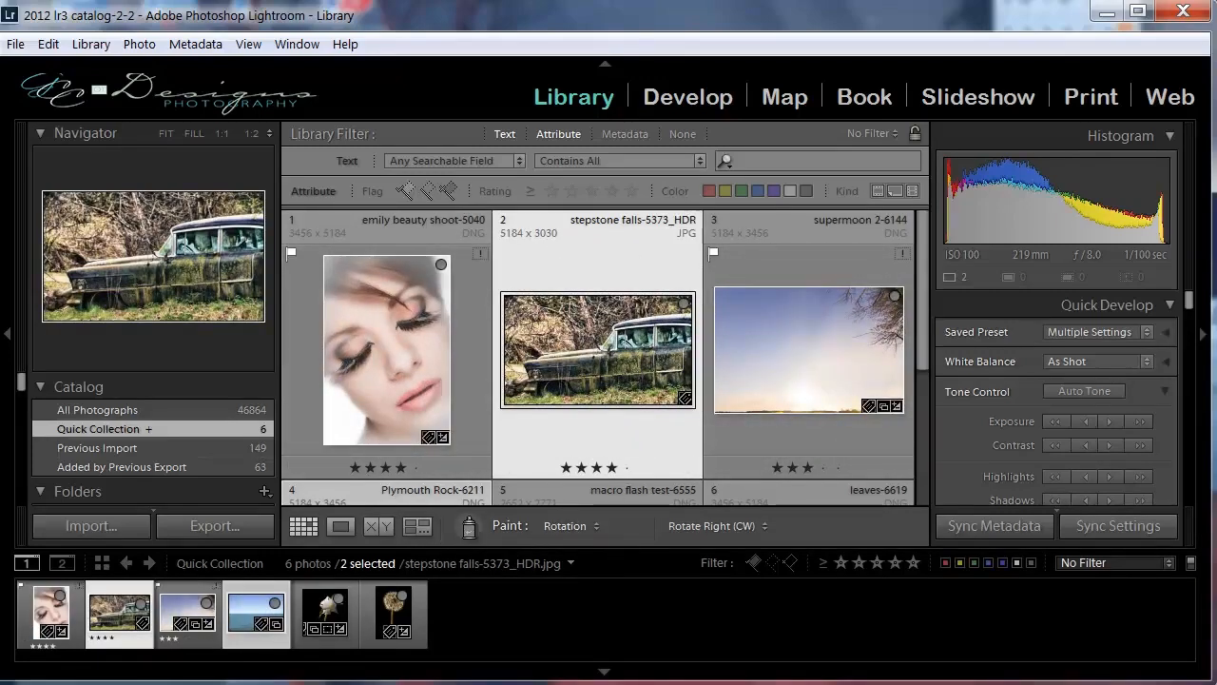
left_click(468, 526)
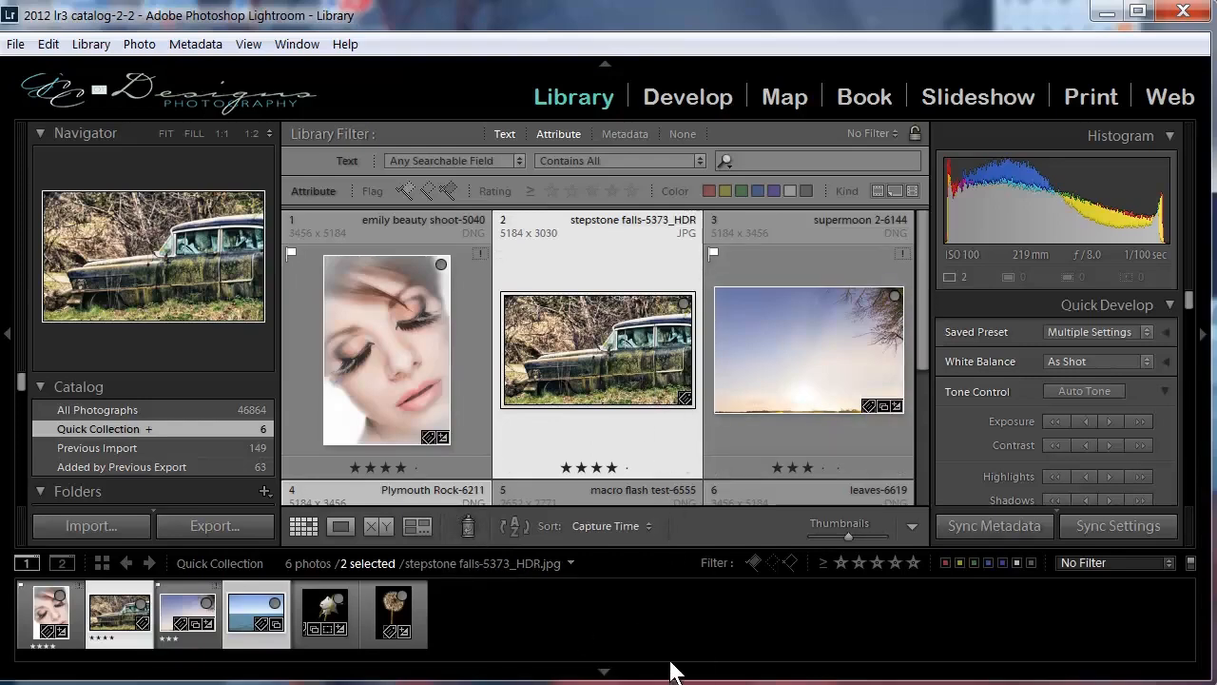
Reverse the Quick Collection's sort direction and restore it, returning to the first row of photos.
left_click(516, 528)
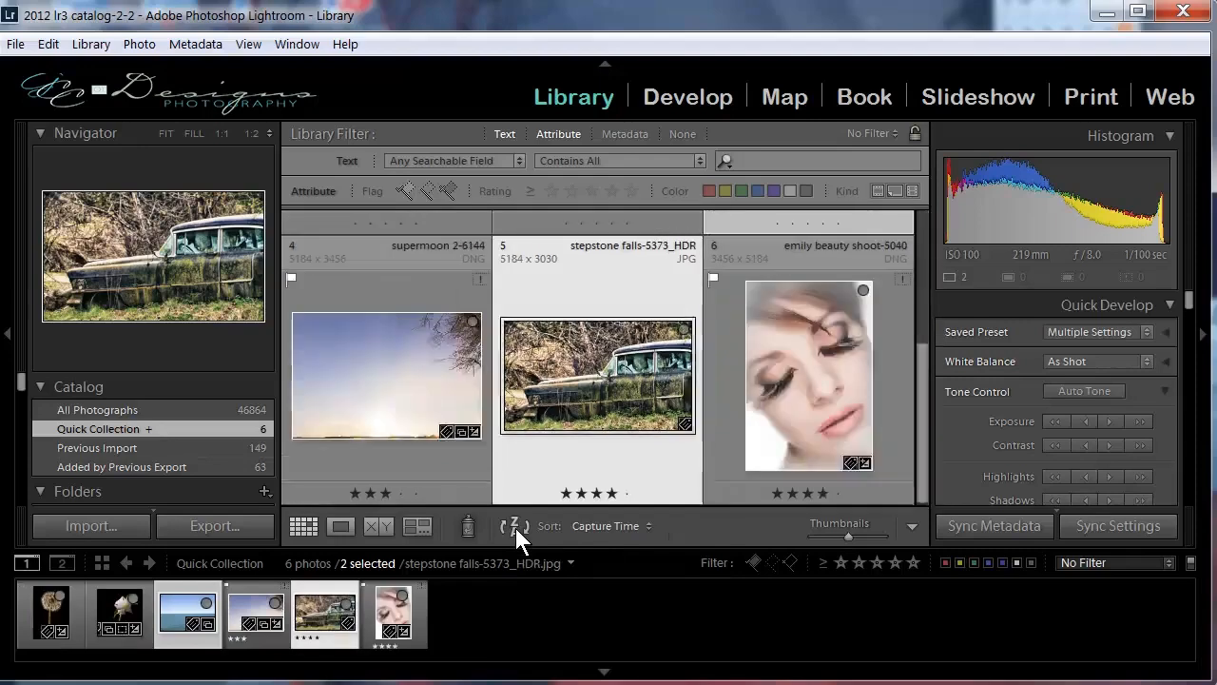
left_click(516, 528)
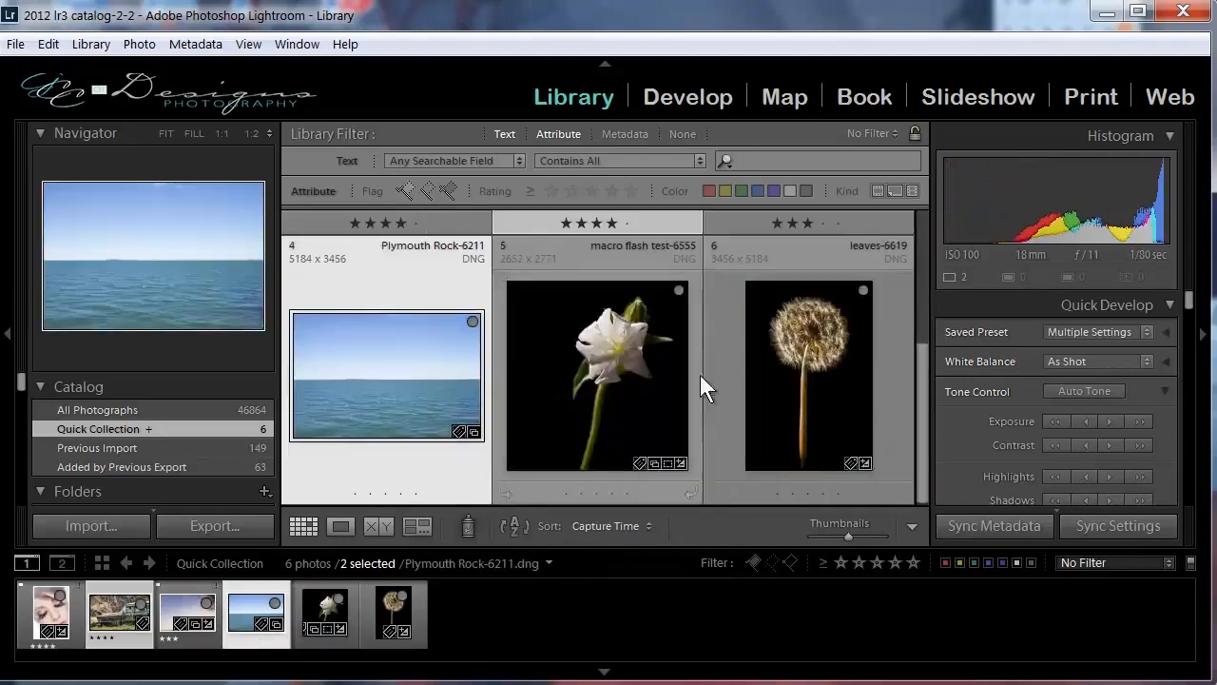
left_click_drag(917, 435, 918, 287)
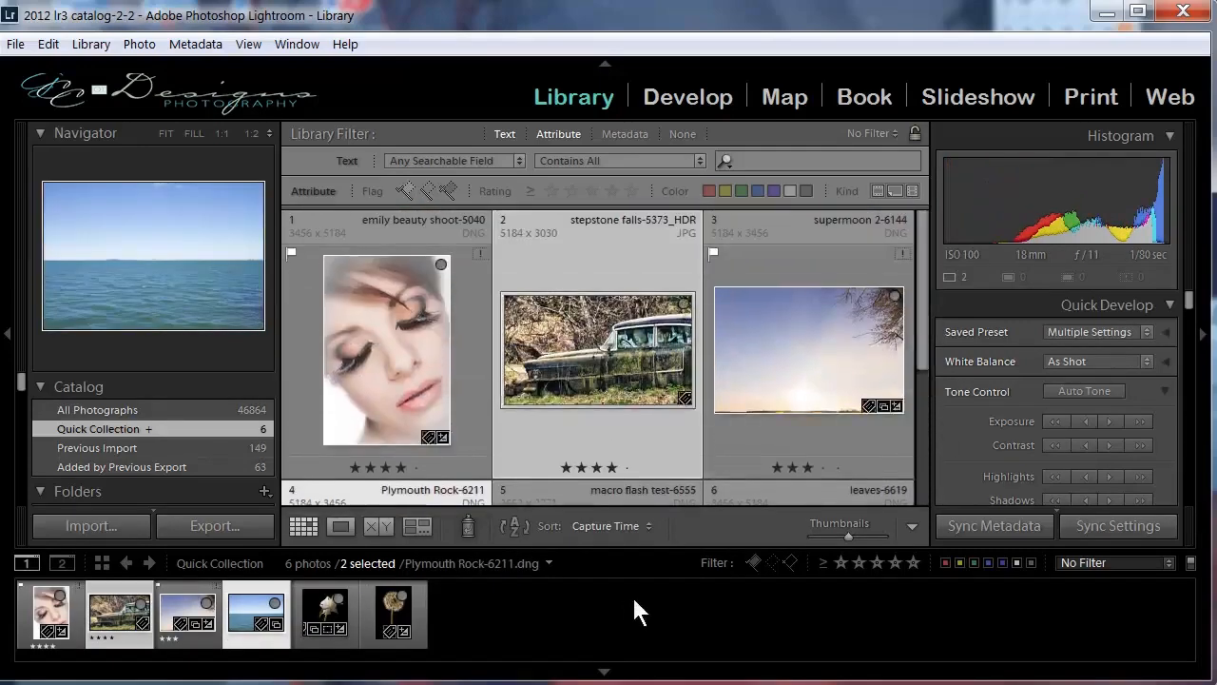
Sort the Quick Collection by Edit Time and set the sort order back to Capture Time.
left_click(633, 522)
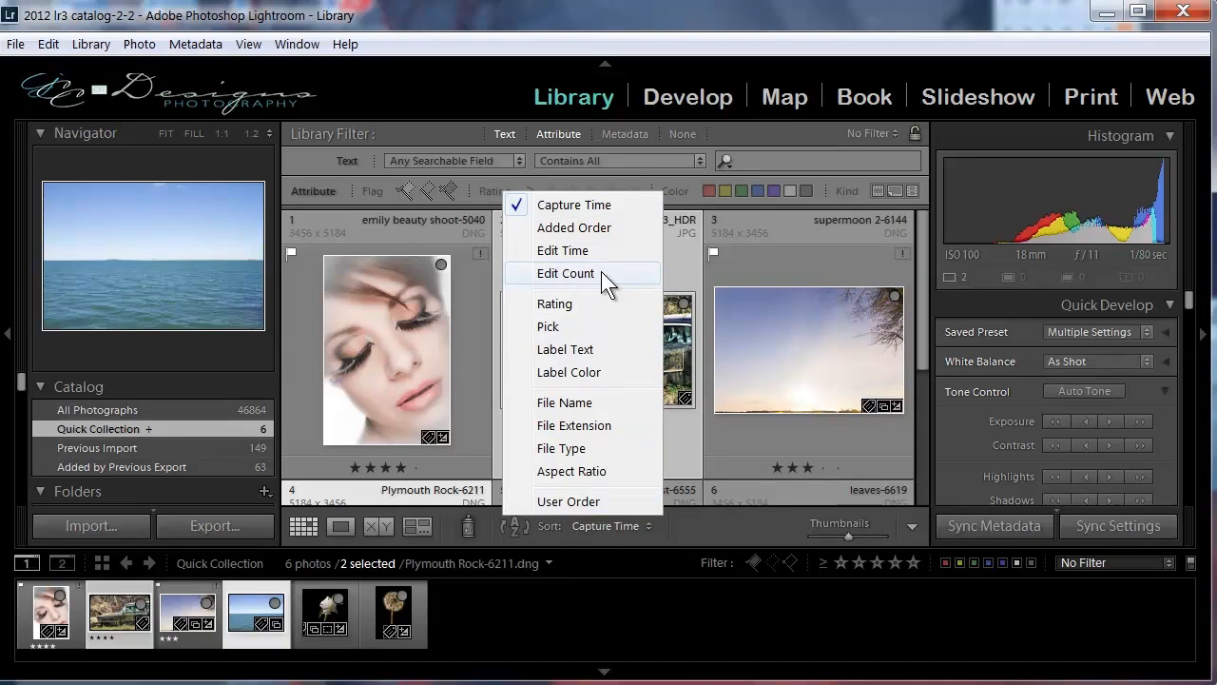
left_click(583, 251)
left_click(870, 343)
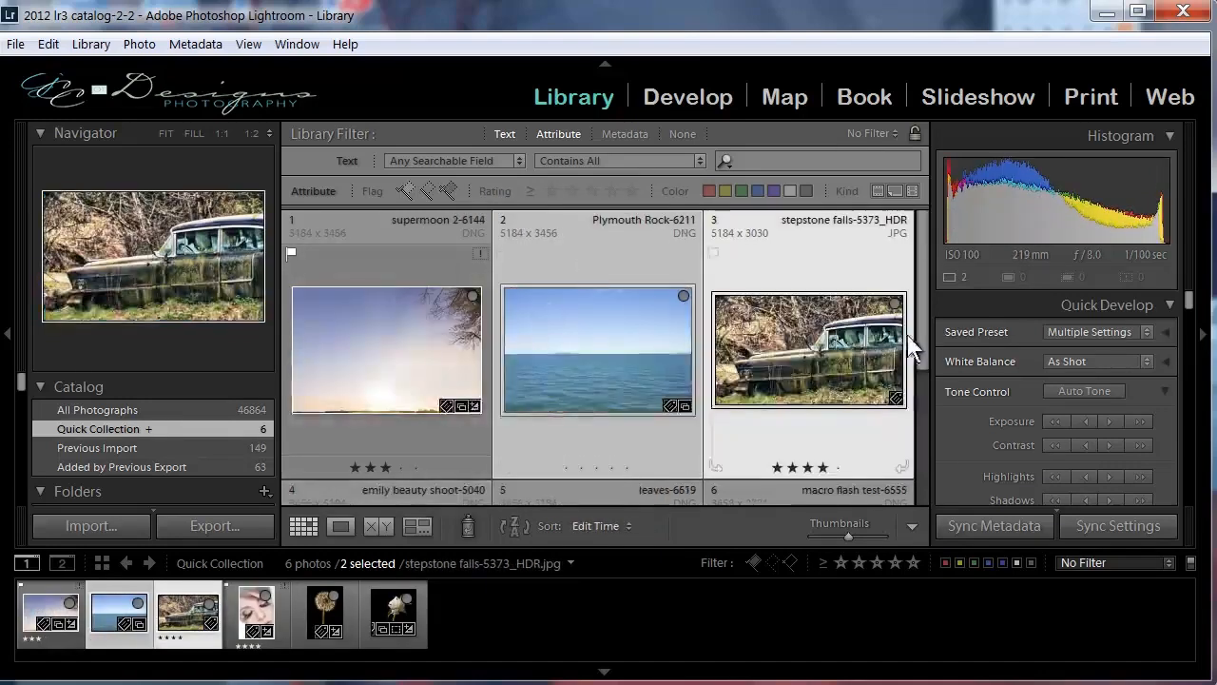
left_click(609, 528)
left_click(570, 207)
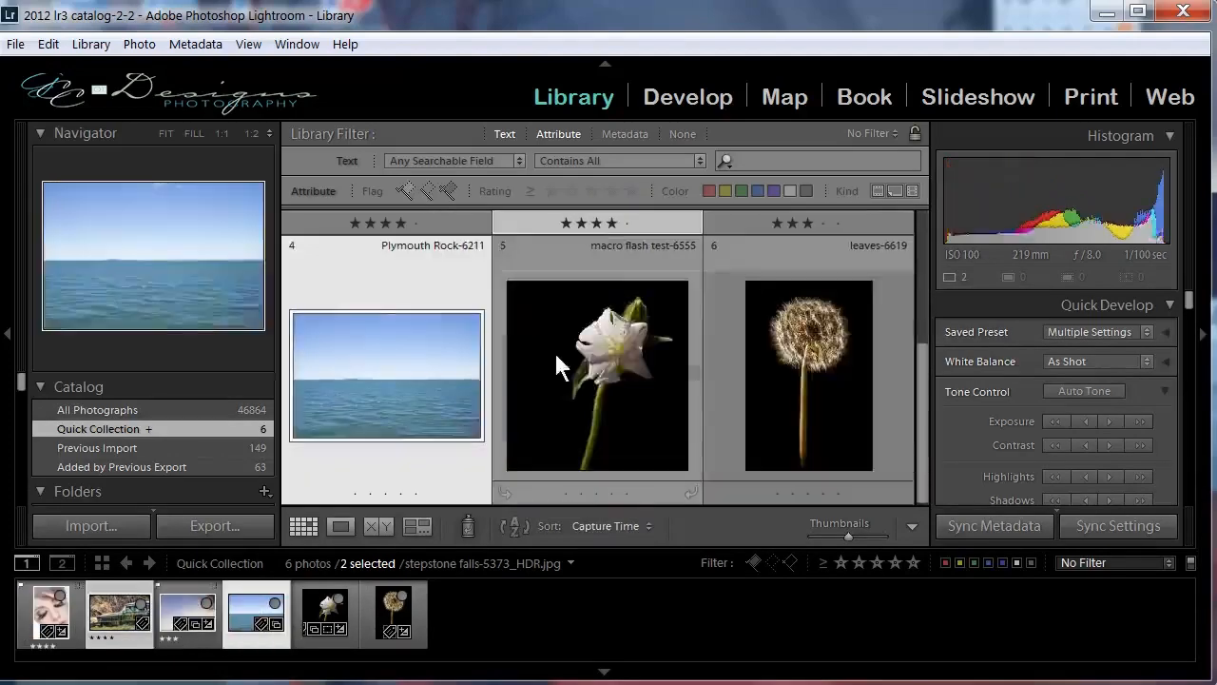
scroll(809, 362, "up", 3)
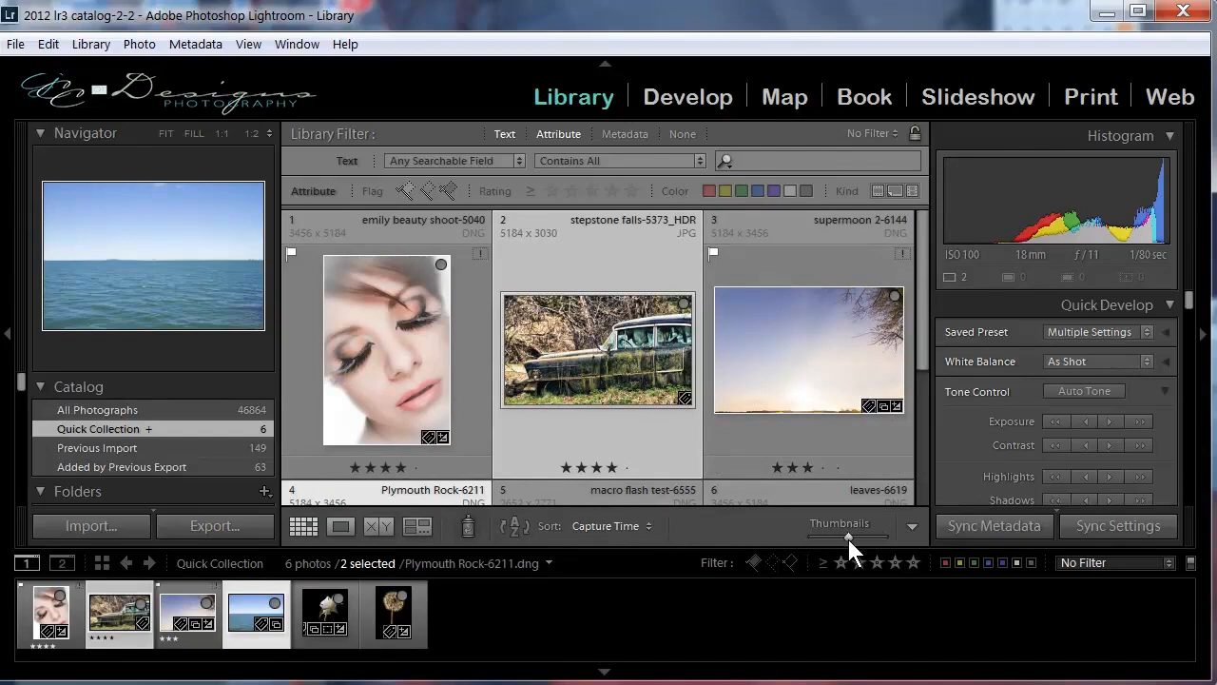
Shrink the grid thumbnails slightly and hide the text search row, keeping only the attribute filters.
mouse_move(849, 537)
left_mouse_down()
mouse_move(864, 532)
mouse_move(807, 534)
mouse_move(844, 537)
left_mouse_up()
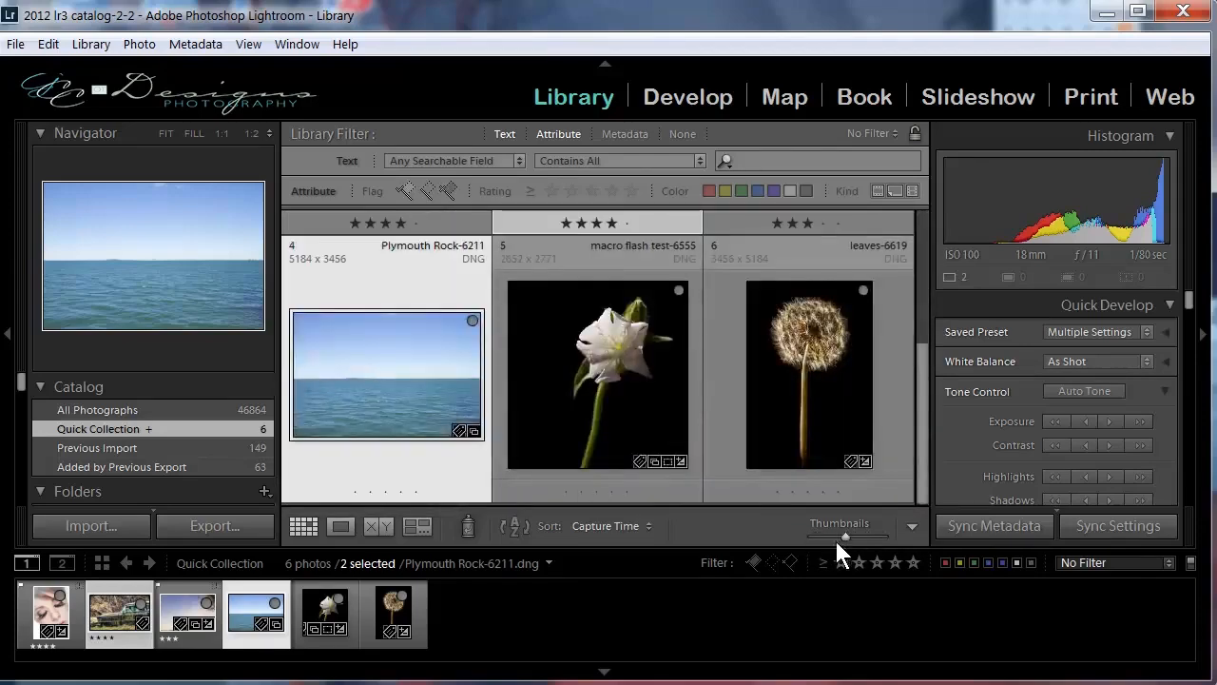
scroll(607, 434, "up", 3)
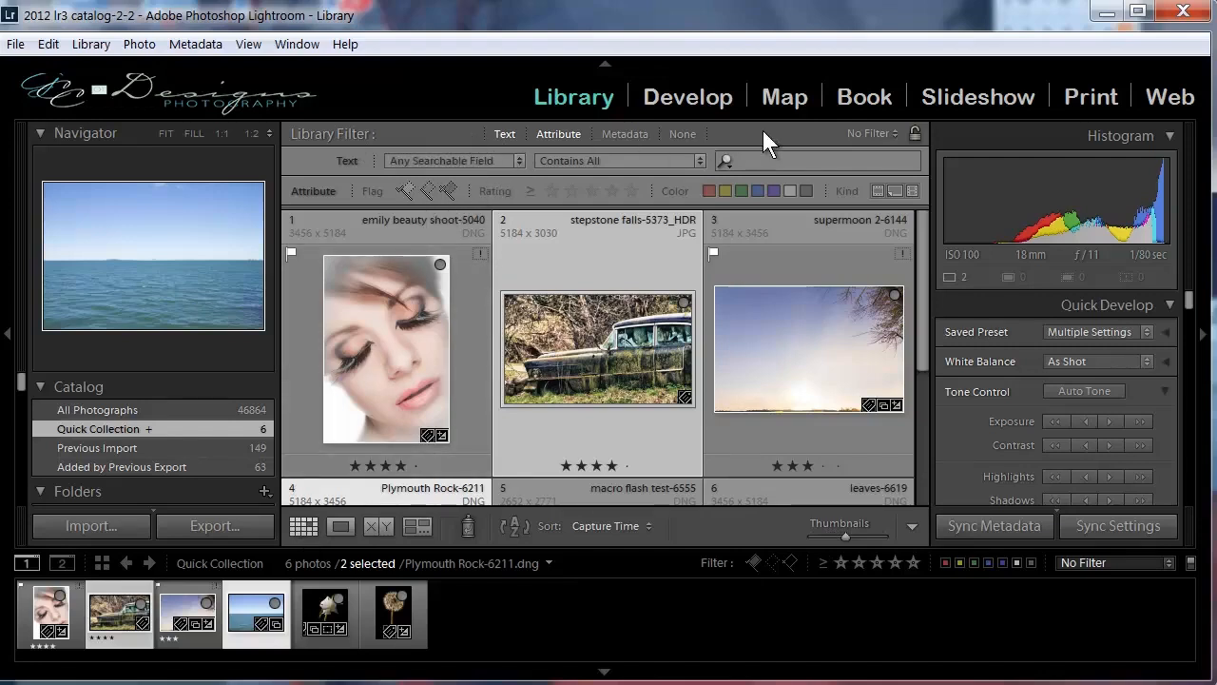
left_click(505, 134)
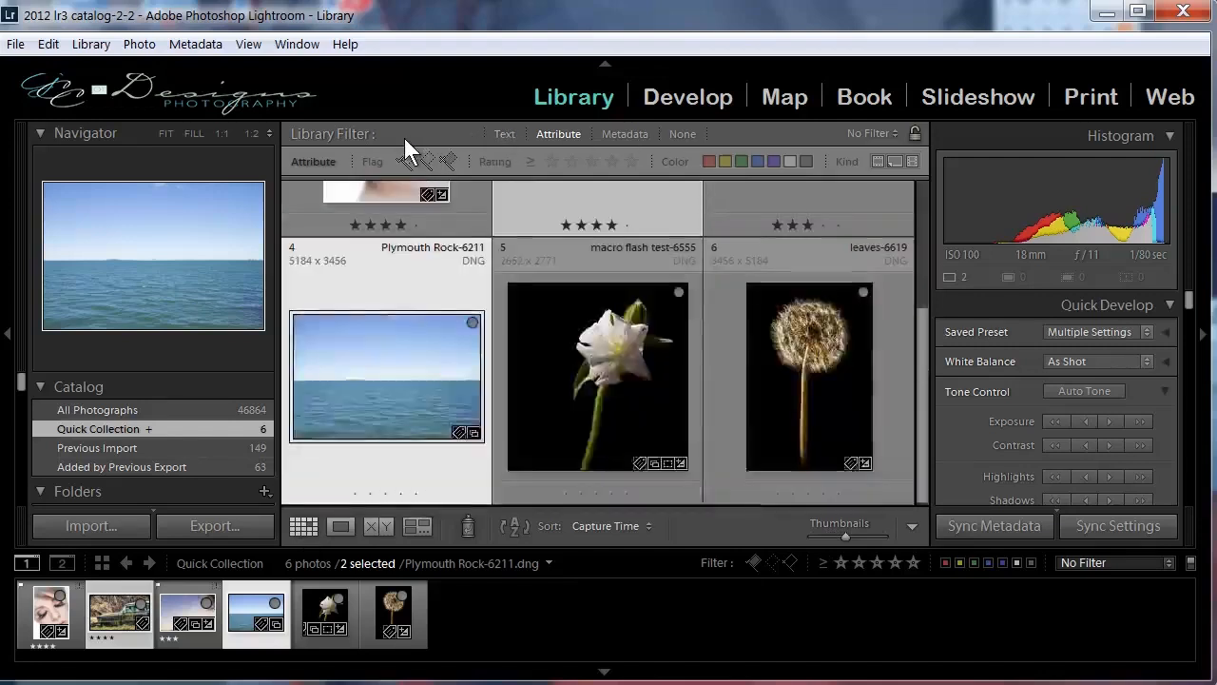
left_click_drag(924, 422, 919, 272)
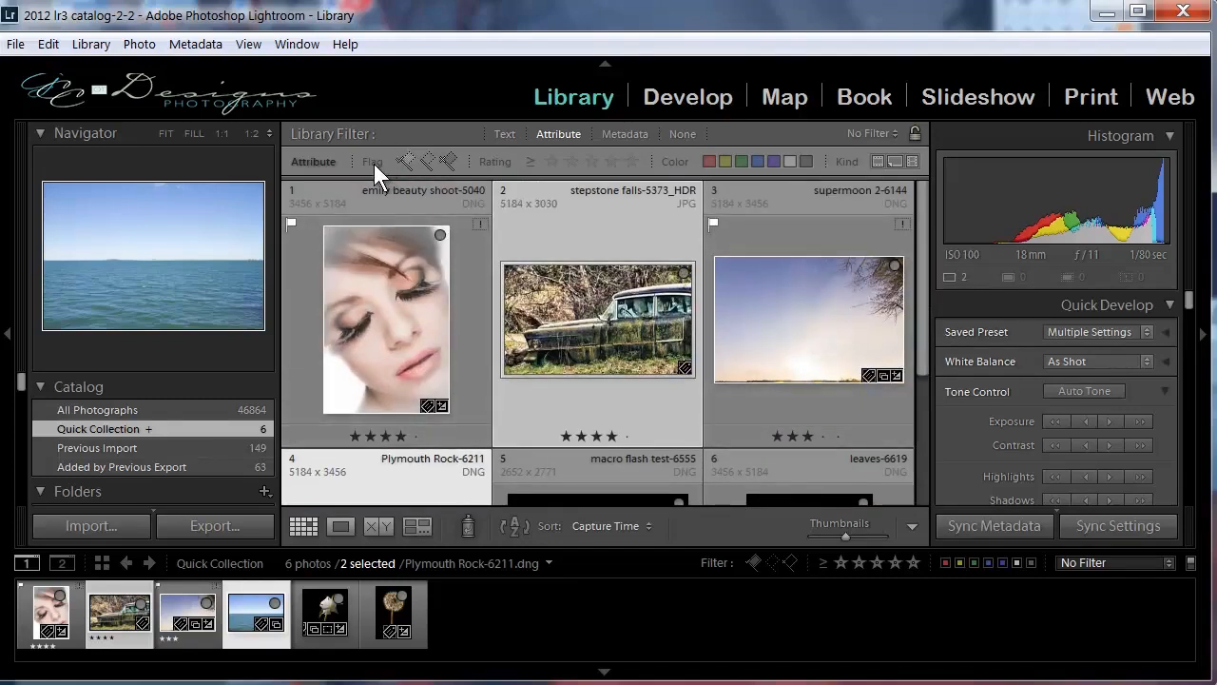
Search any searchable field for "pin up" in the Quick Collection, and apply the same text filter to All Photographs.
left_click(501, 133)
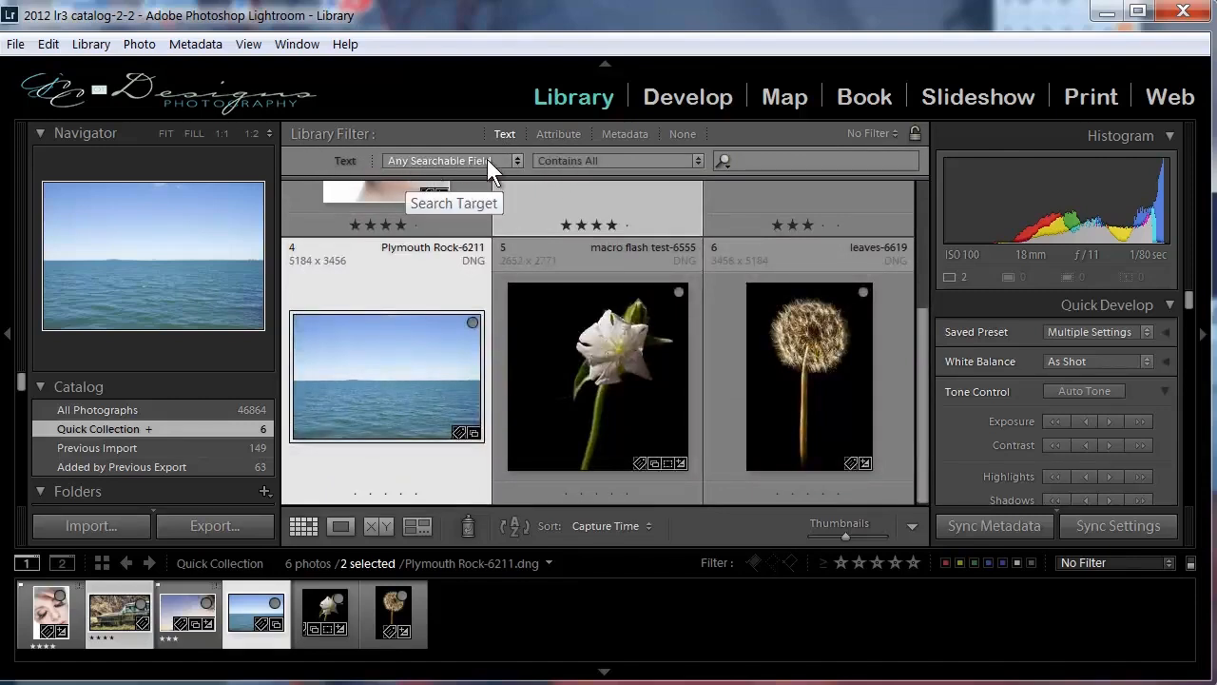
left_click(518, 159)
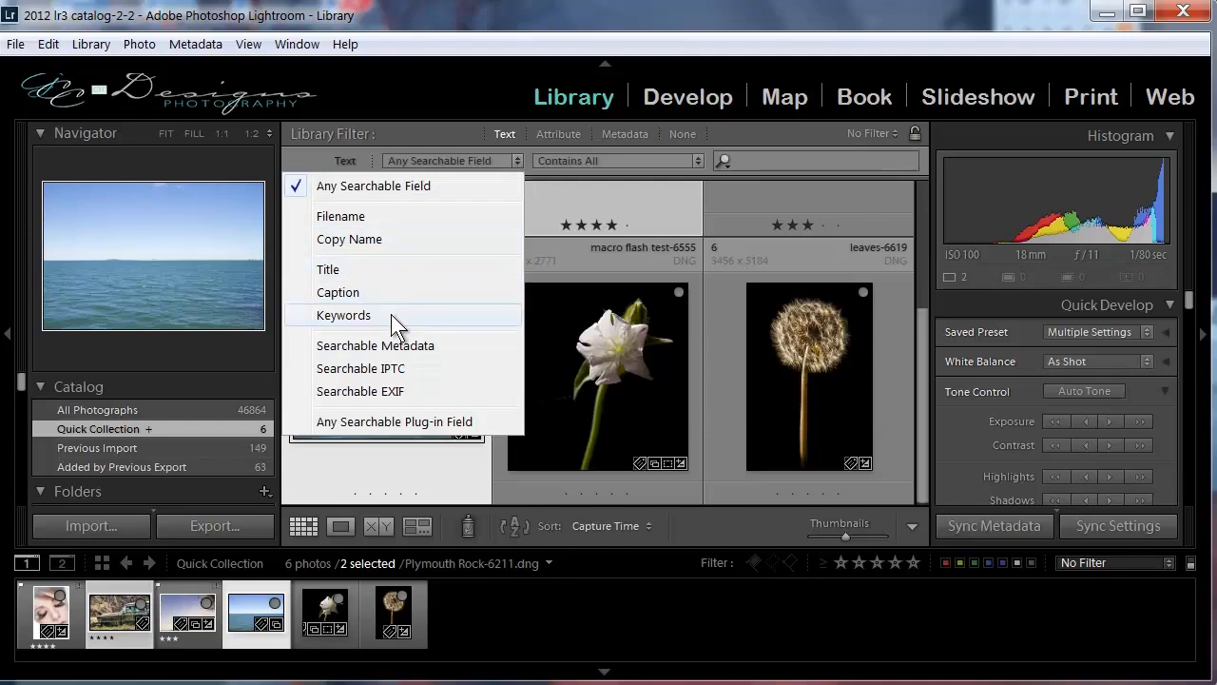
left_click(413, 186)
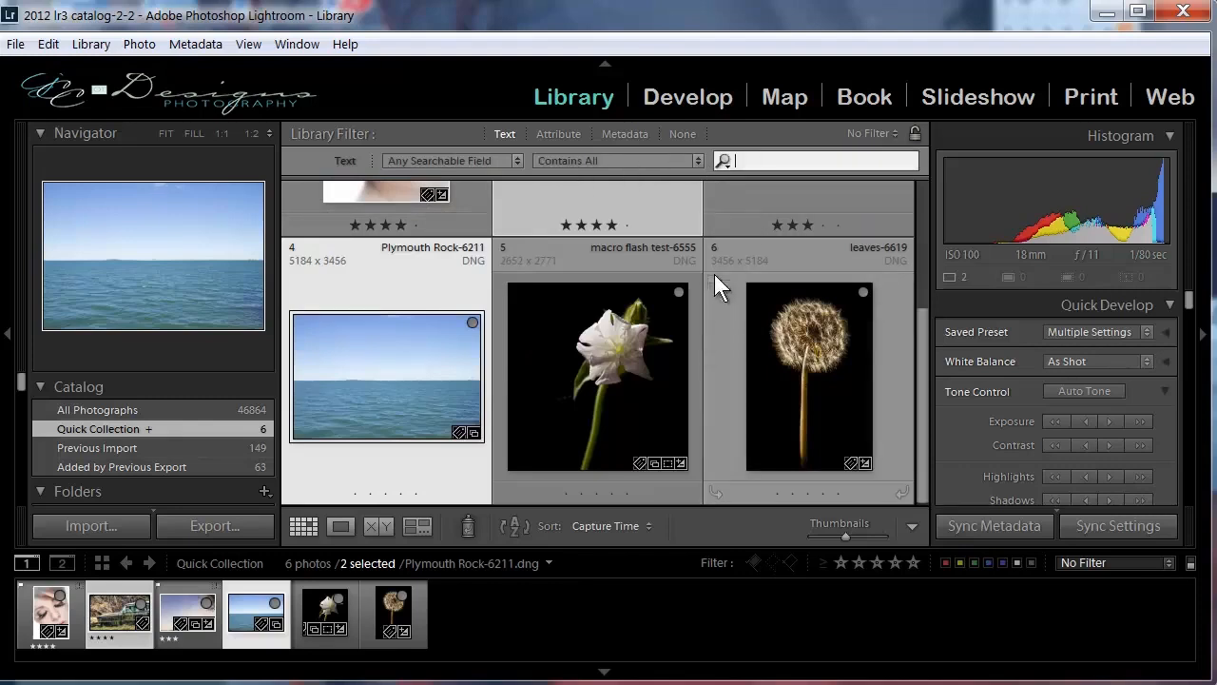
type("pin up")
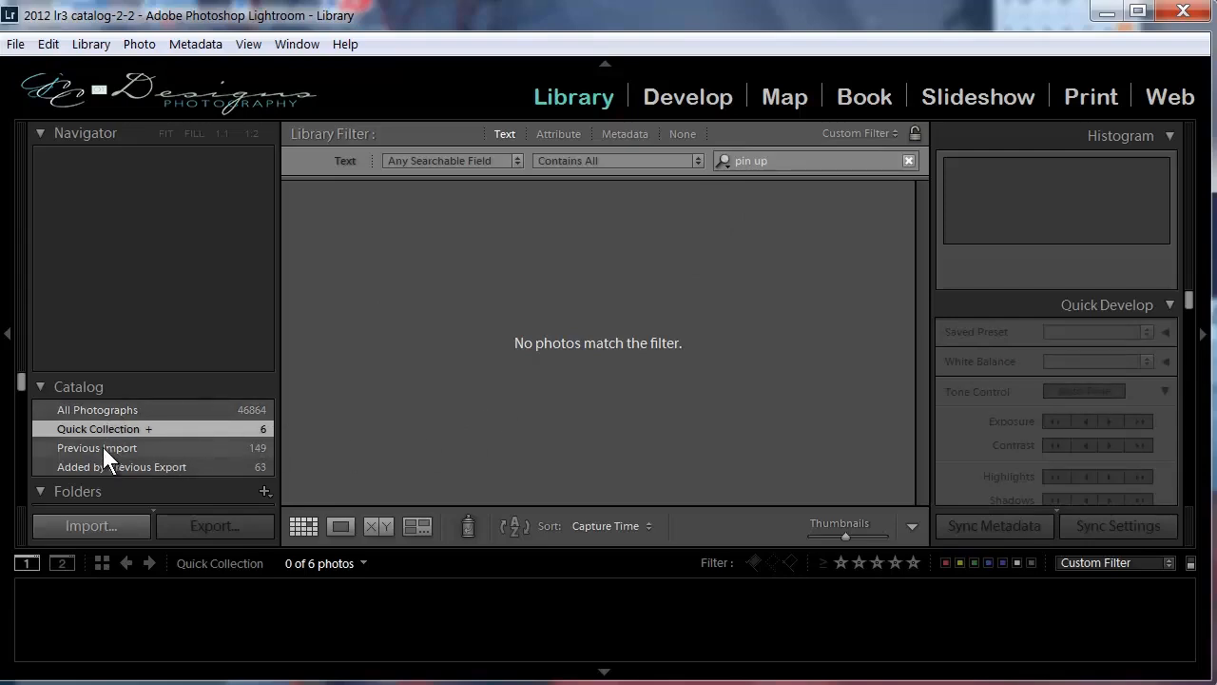
left_click(114, 409)
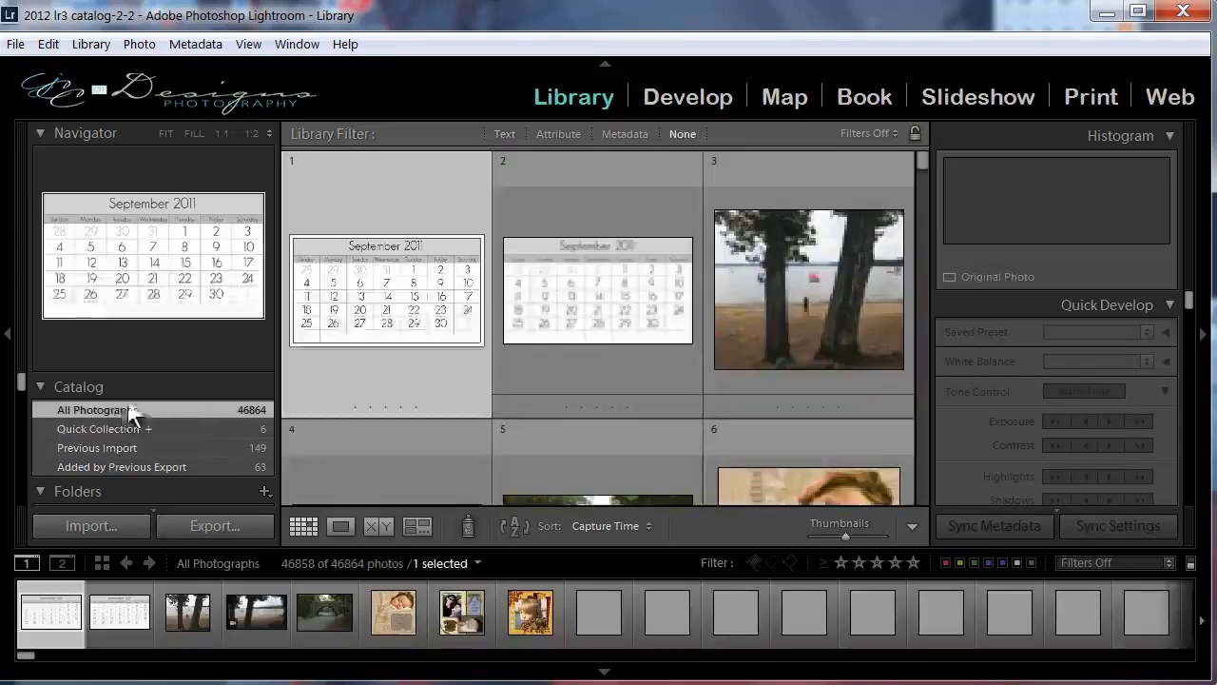
left_click(503, 133)
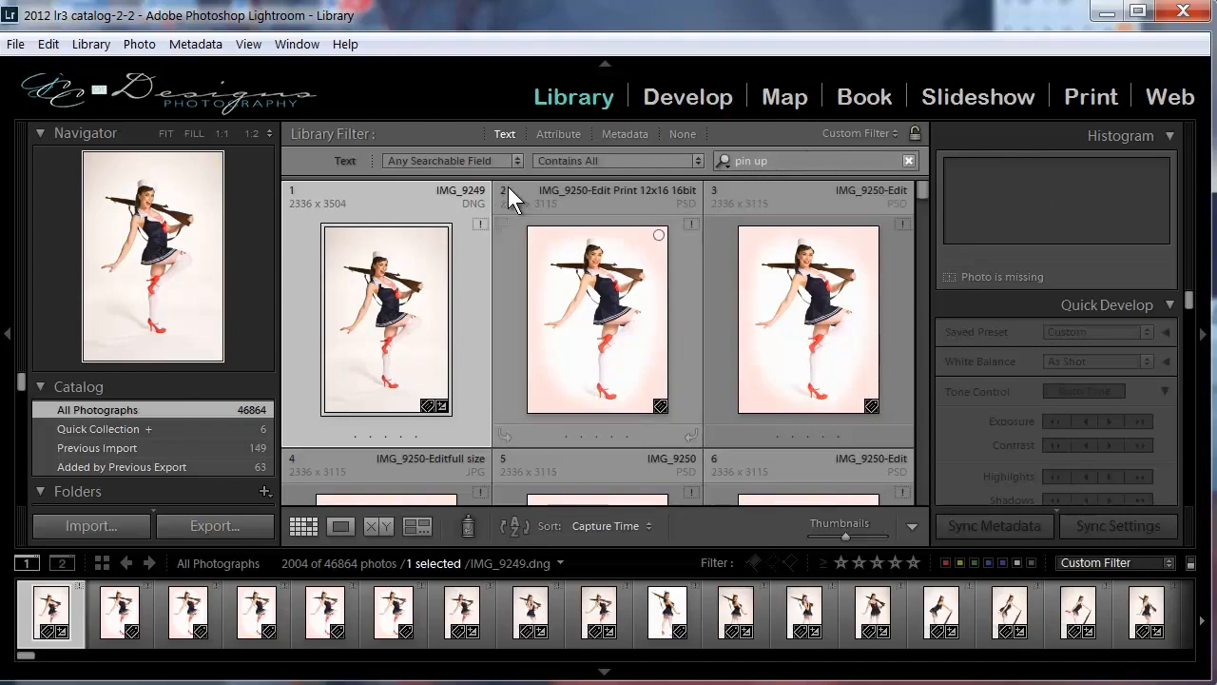
Add the attribute filters to the "pin up" text search and review the searchable fields and the rating filter.
left_click(555, 133)
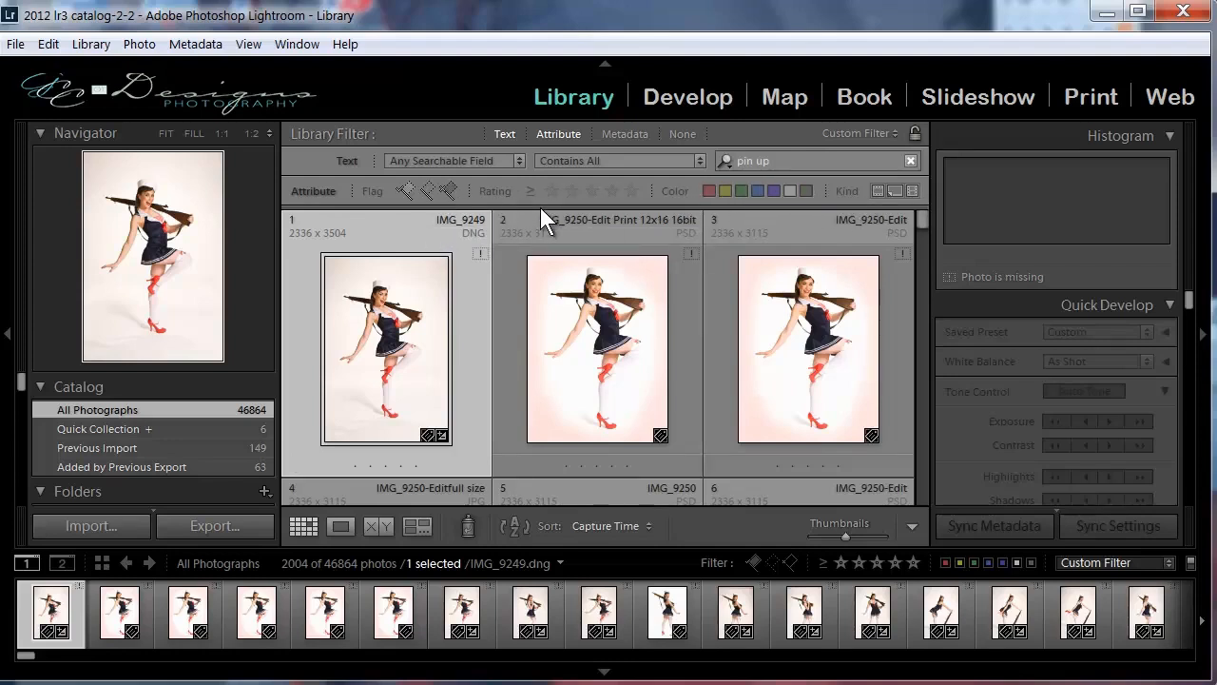
left_click(519, 158)
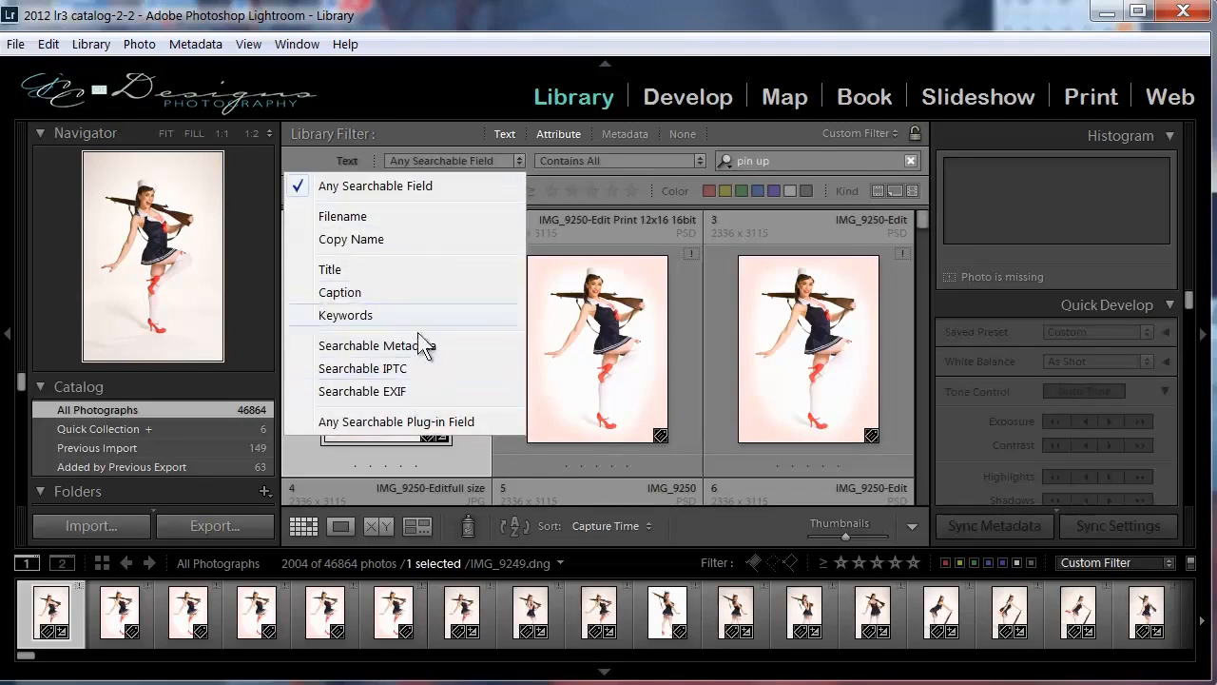
left_click(523, 164)
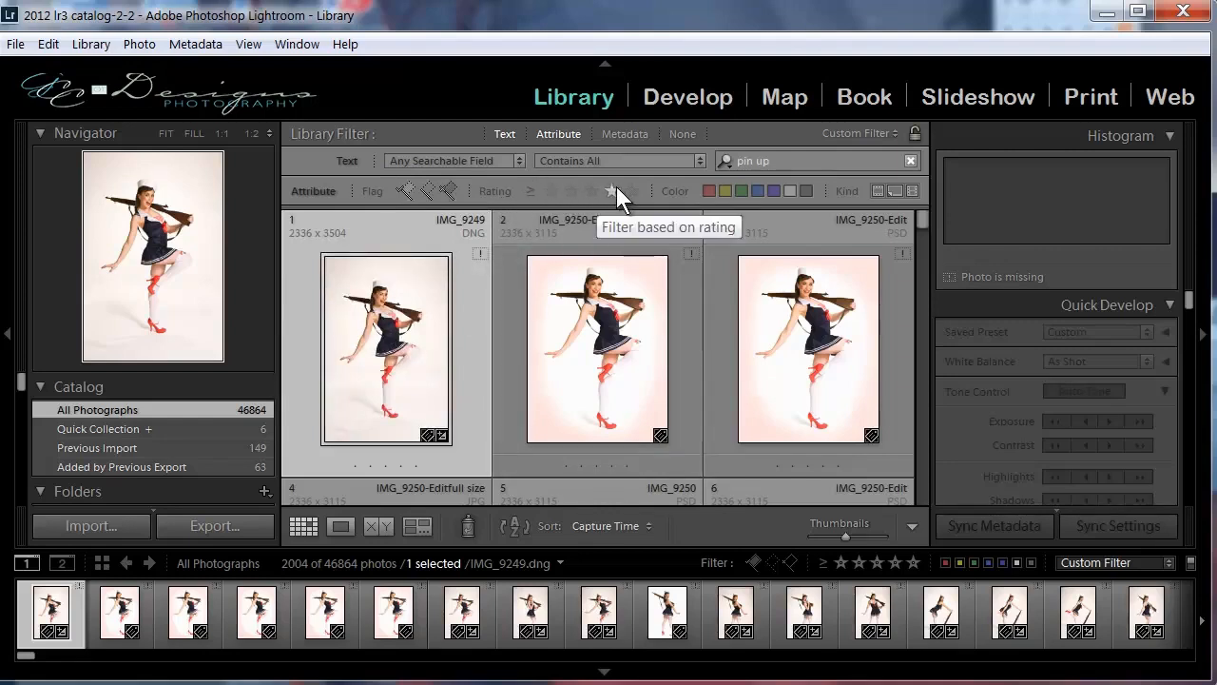
left_click(571, 191)
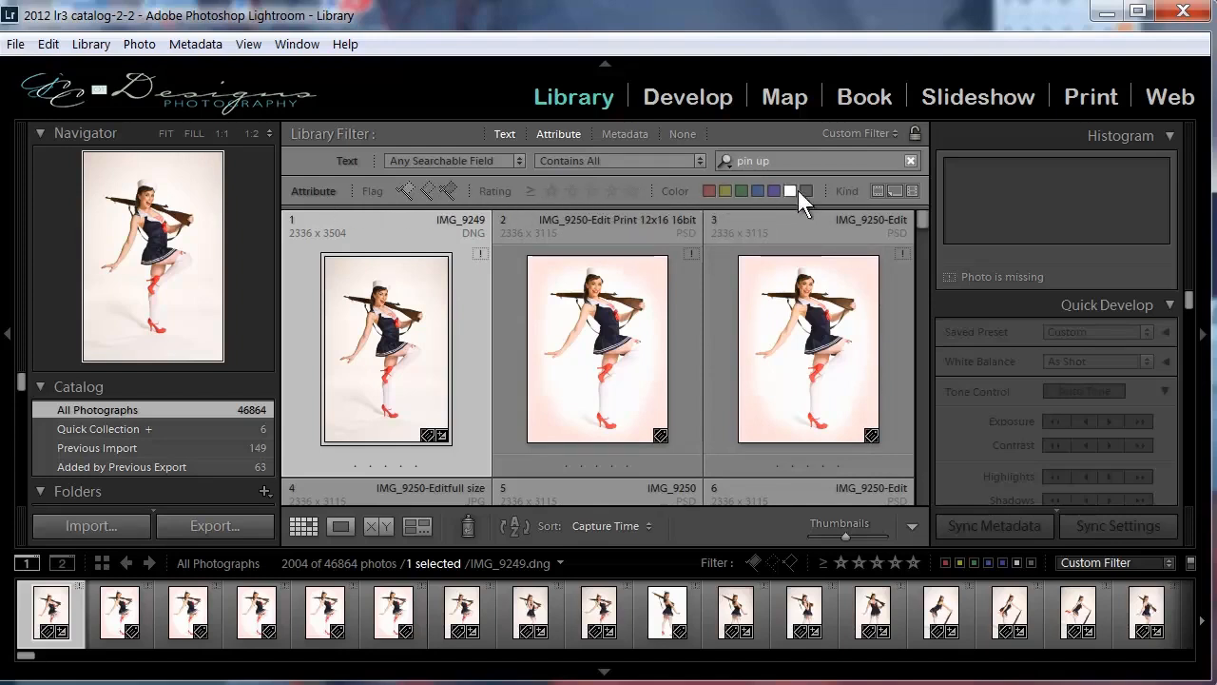
Filter the "pin up" photos by kind, trying master photos, virtual copies and videos, and end on Master Photos only.
left_click(881, 190)
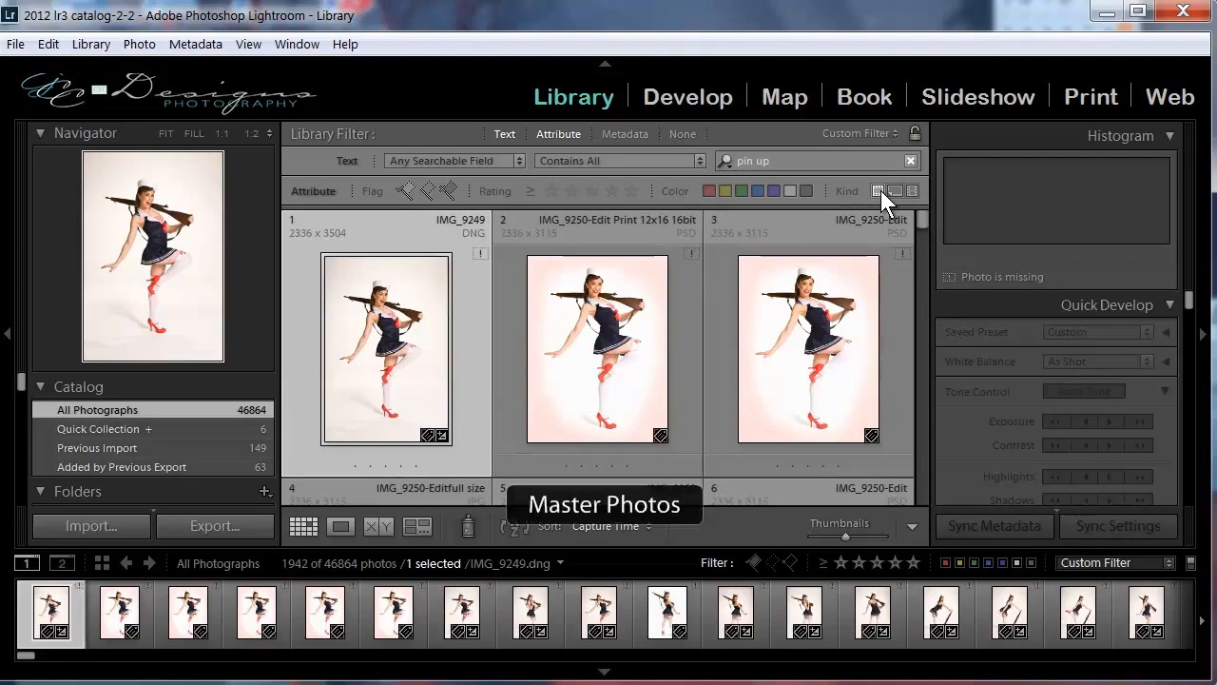
left_click(894, 190)
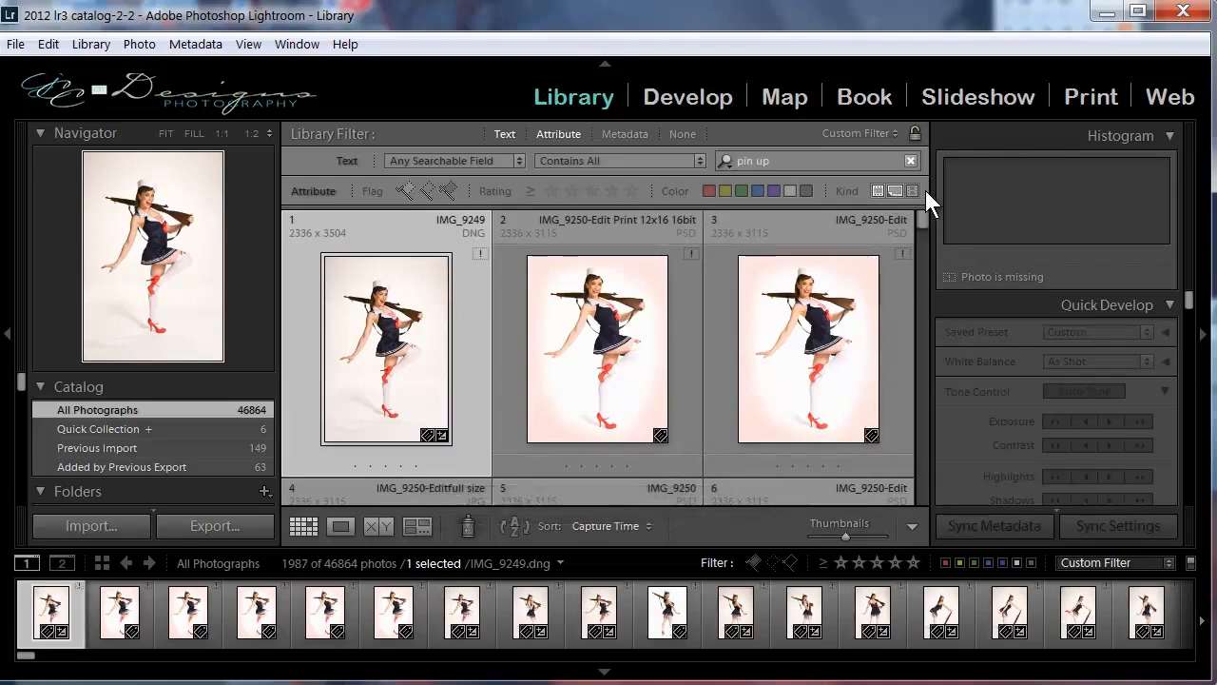
left_click(915, 193)
left_click(877, 191)
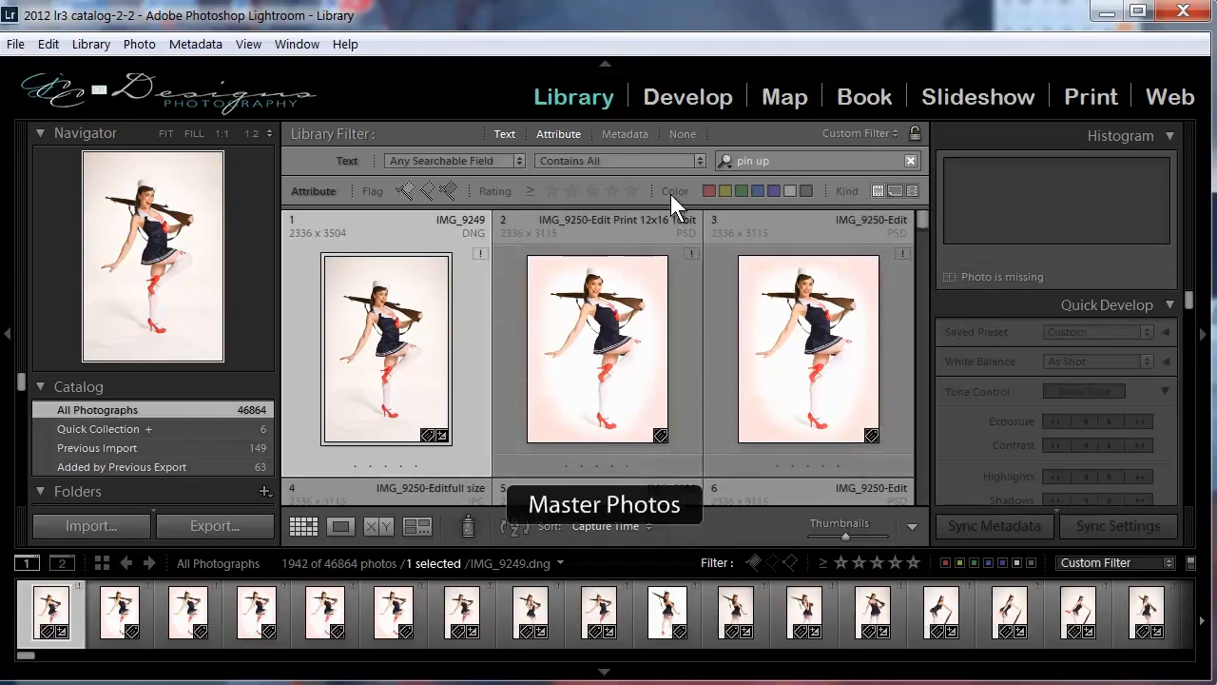
Add the metadata filter to the "pin up" search and browse the Canon EOS 7D photos, followed by the Canon EOS 20D photos.
left_click(633, 129)
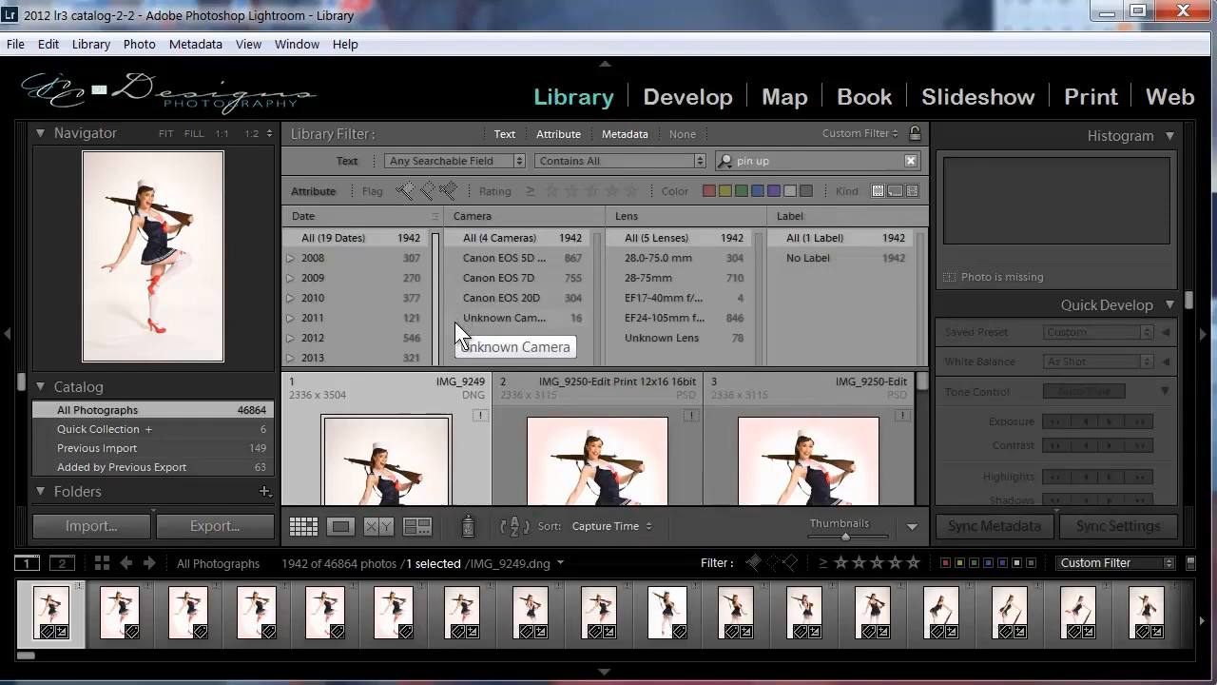
left_click(511, 276)
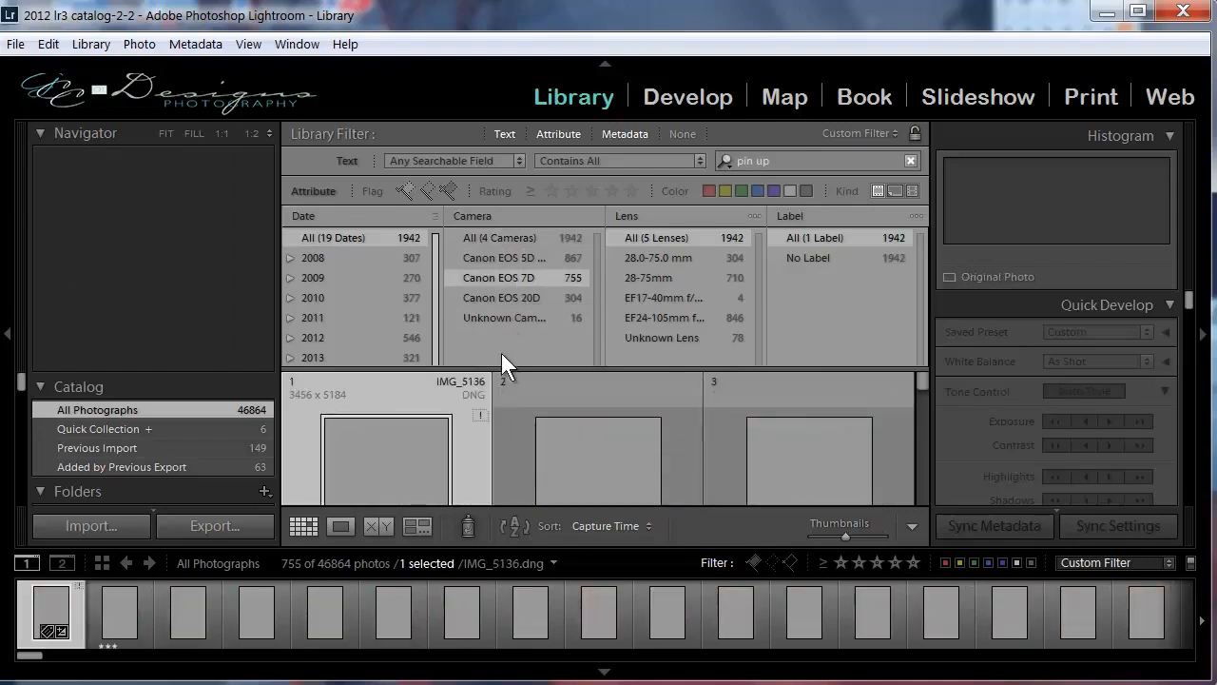
scroll(478, 428, "down", 1)
scroll(478, 428, "down", 3)
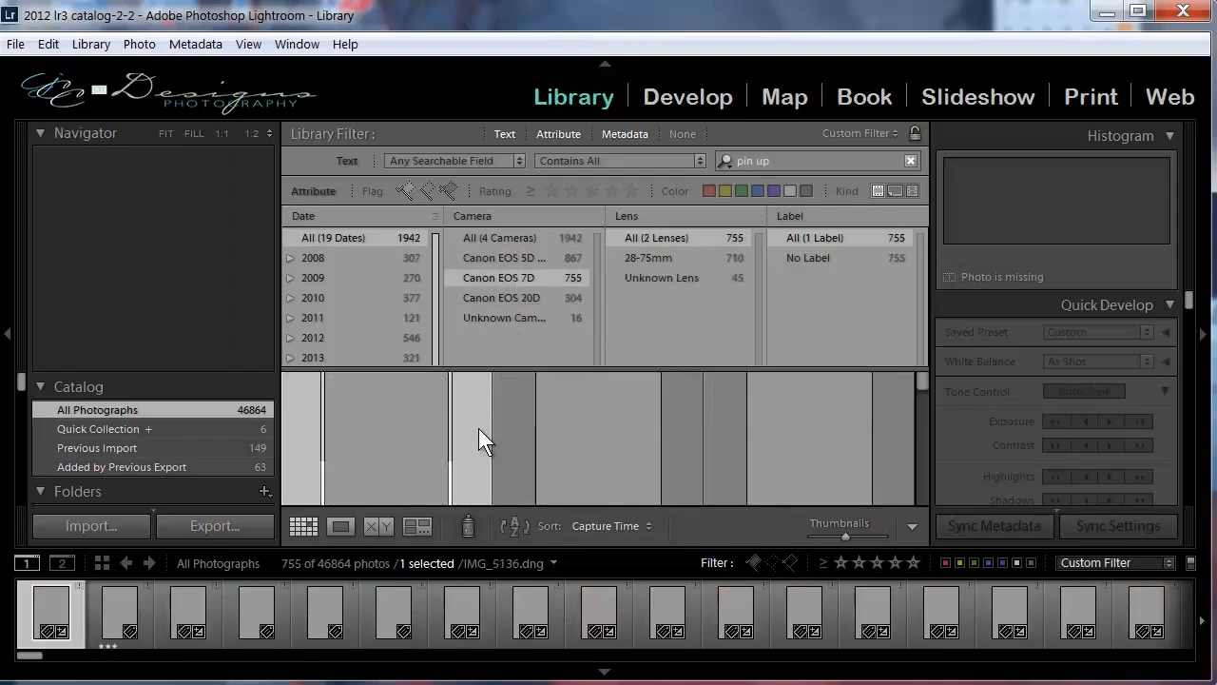
scroll(479, 428, "up", 2)
scroll(478, 428, "up", 1)
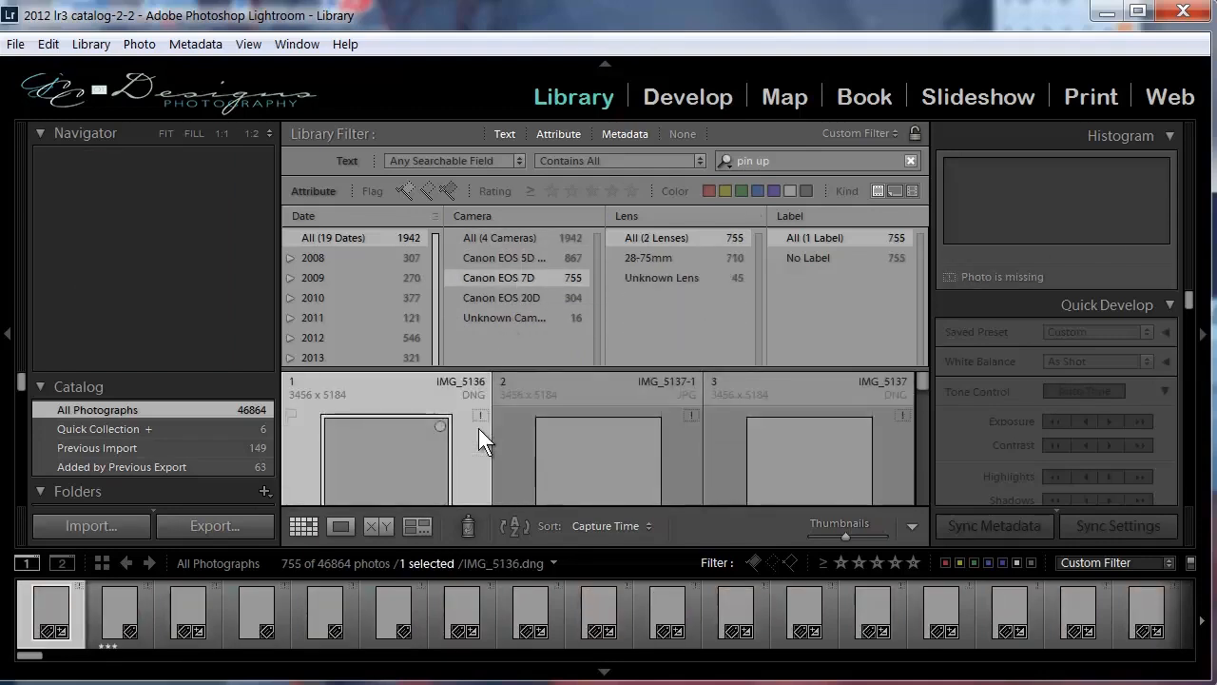
left_click(525, 297)
scroll(475, 440, "down", 2)
scroll(475, 439, "up", 2)
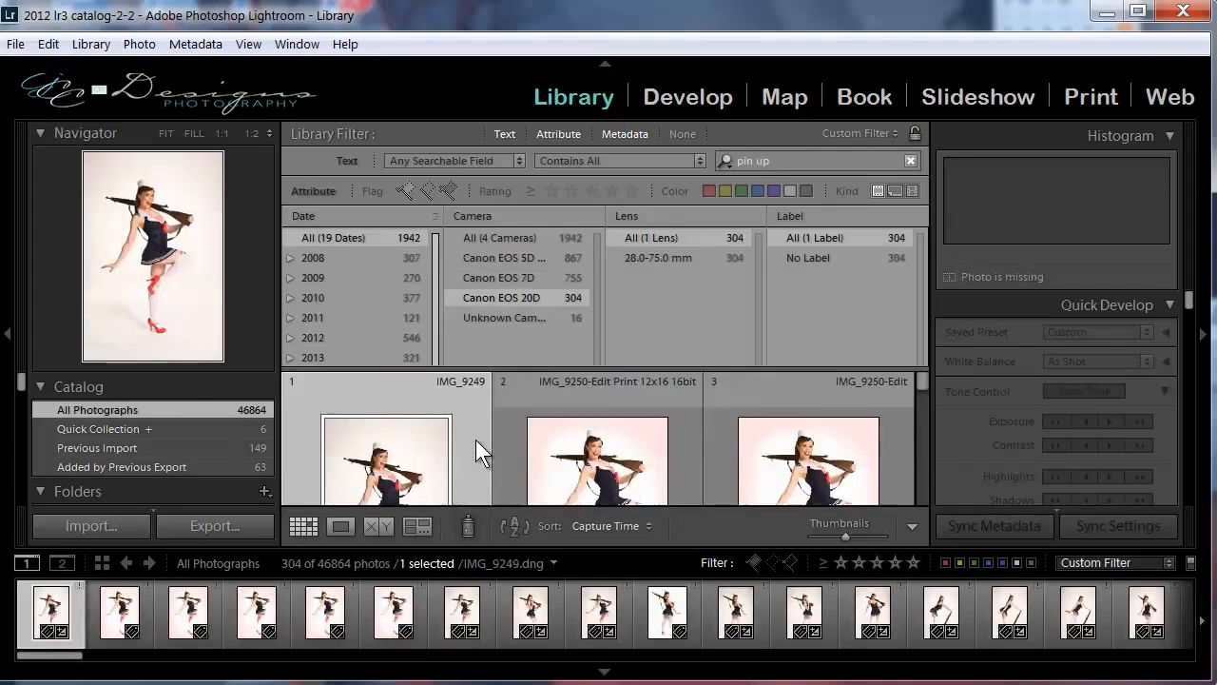
Filter the "pin up" photos to the Canon EOS 5D camera and compare the EF17-40mm and EF24-105mm lens results.
left_click(521, 257)
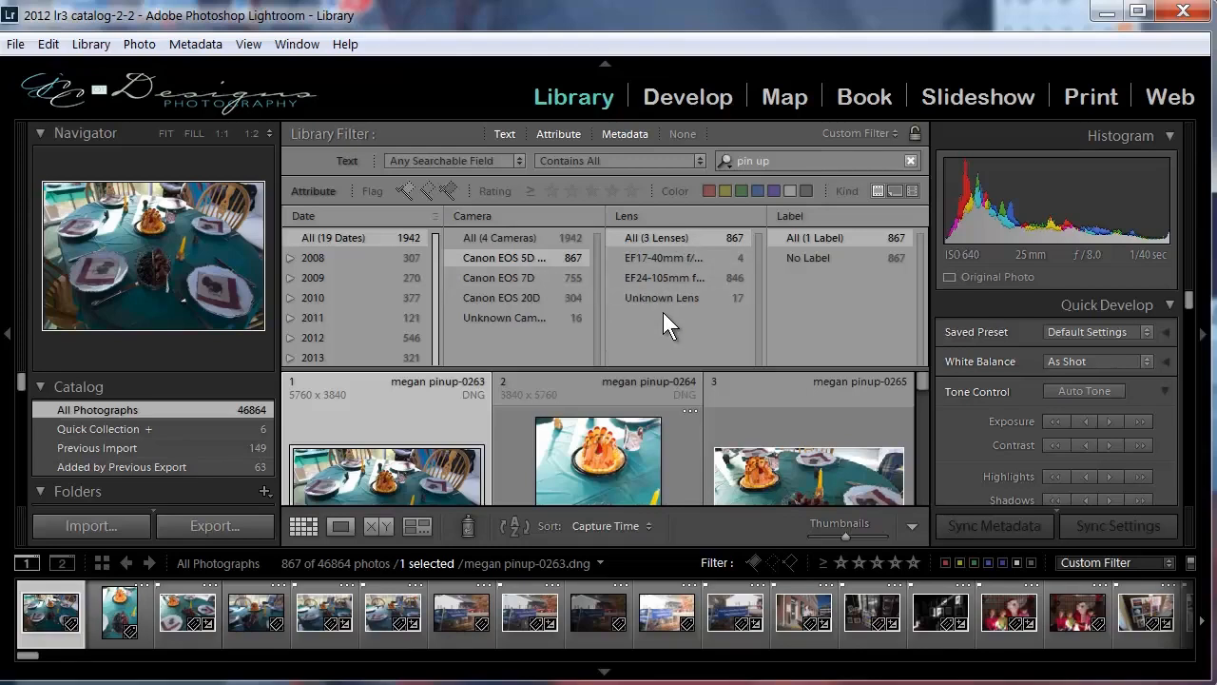
left_click(635, 255)
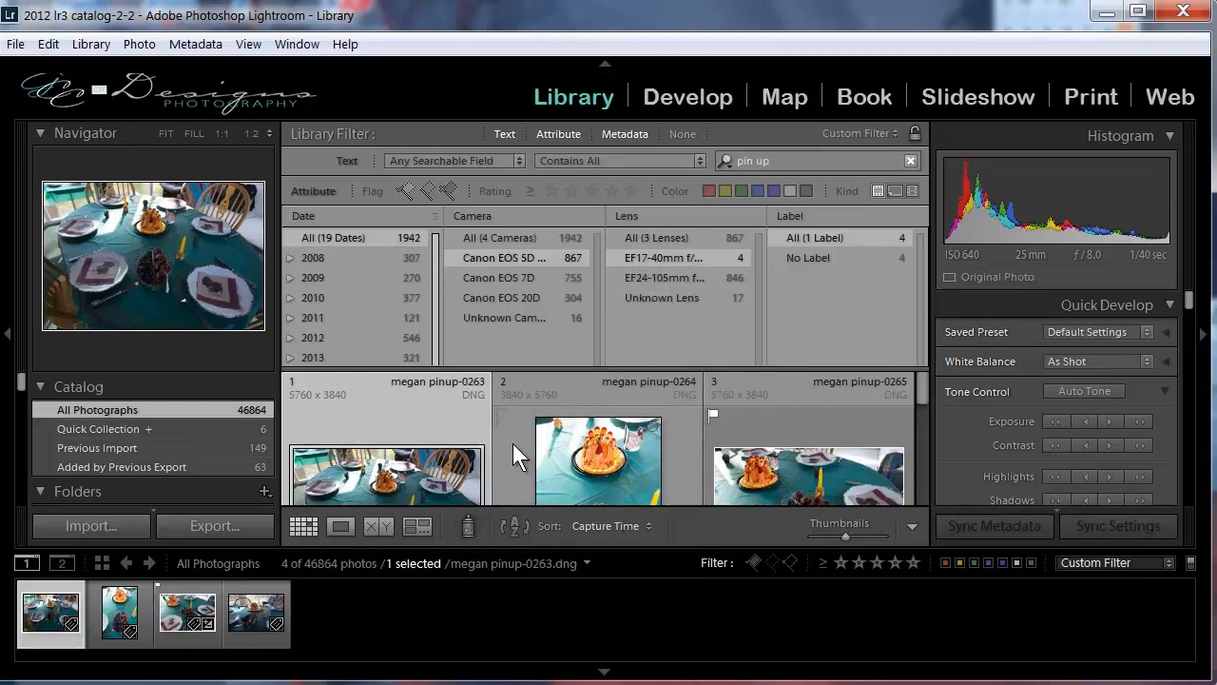
scroll(520, 435, "down", 3)
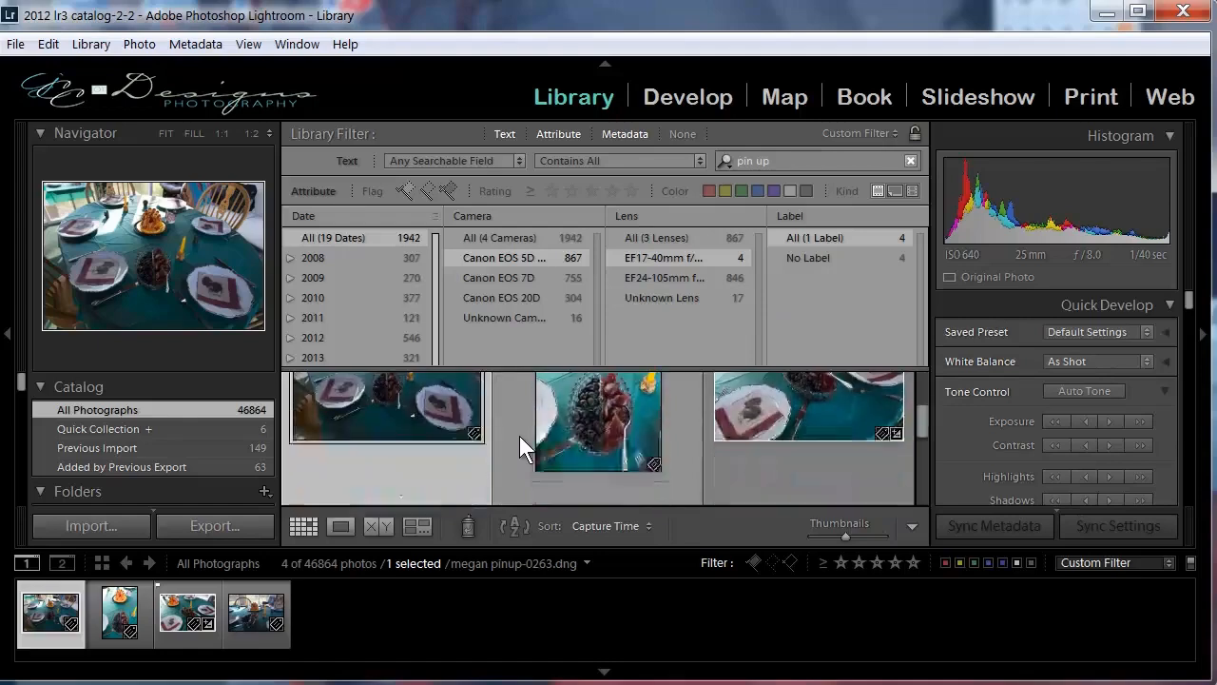
scroll(519, 435, "up", 3)
left_click(633, 277)
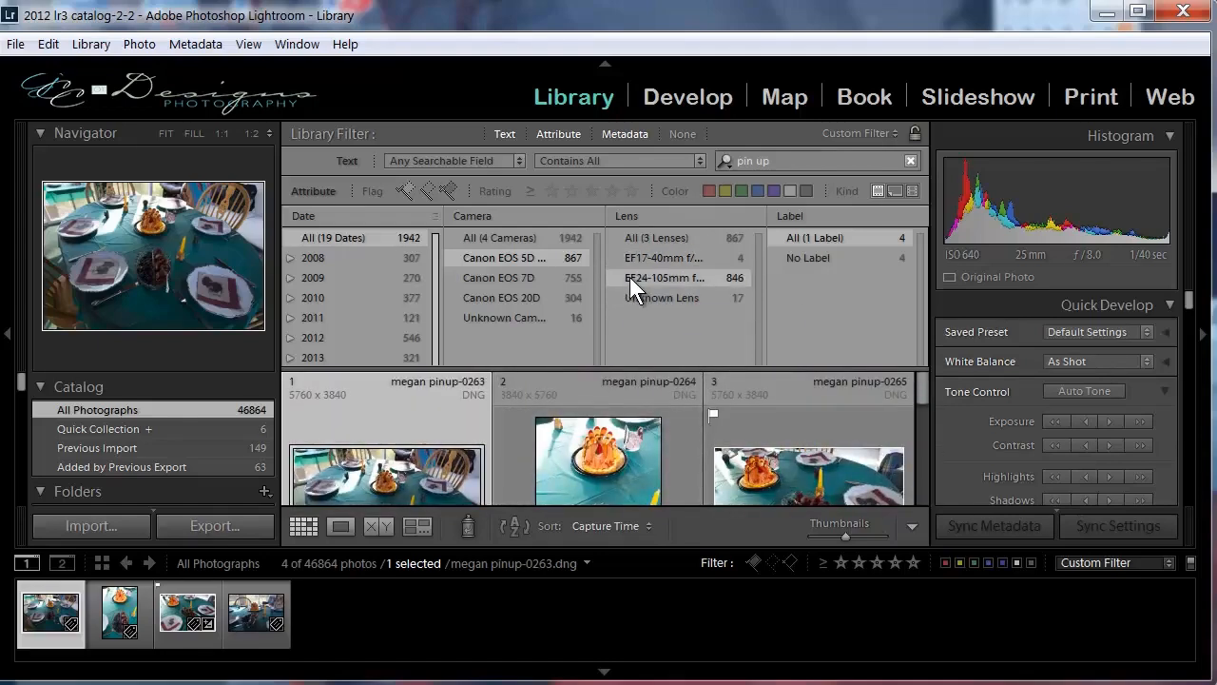
scroll(559, 444, "down", 3)
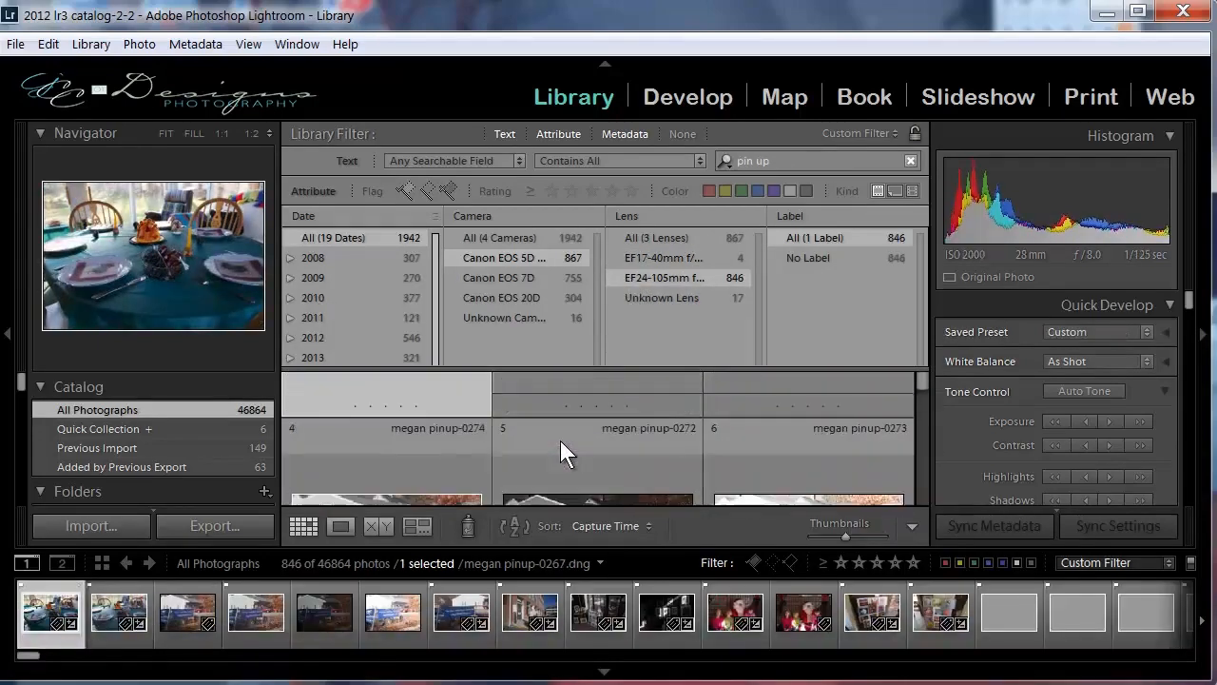
scroll(560, 440, "down", 1)
scroll(559, 436, "down", 2)
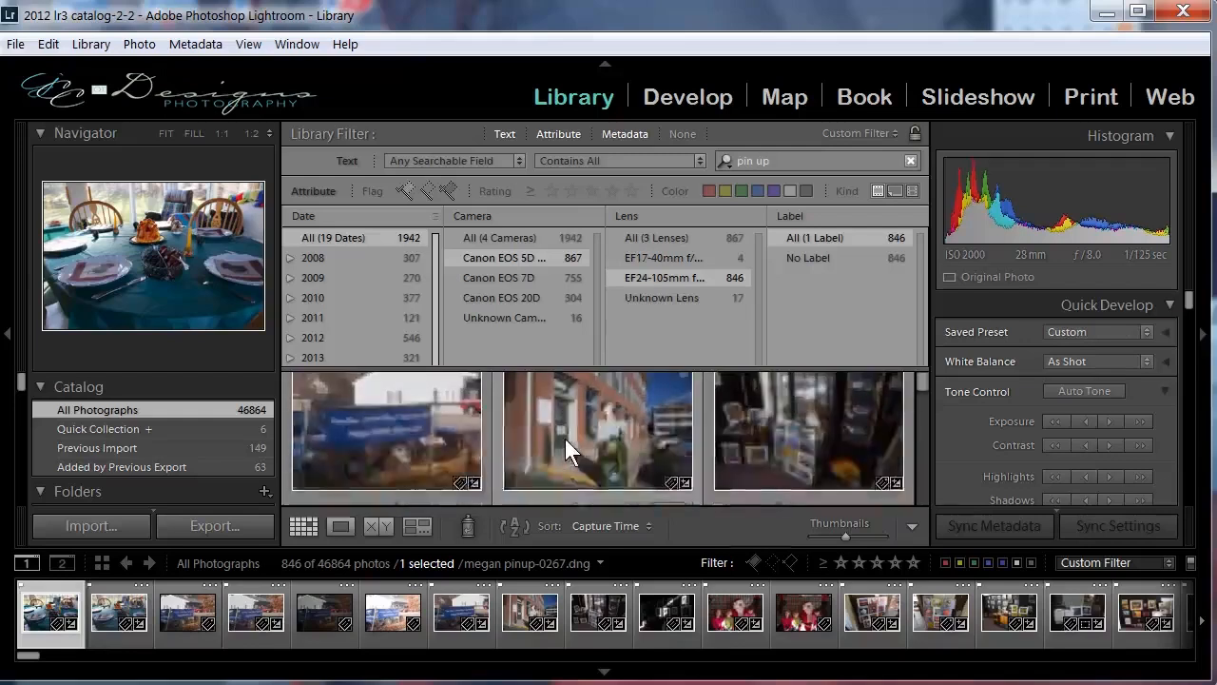
scroll(566, 438, "up", 6)
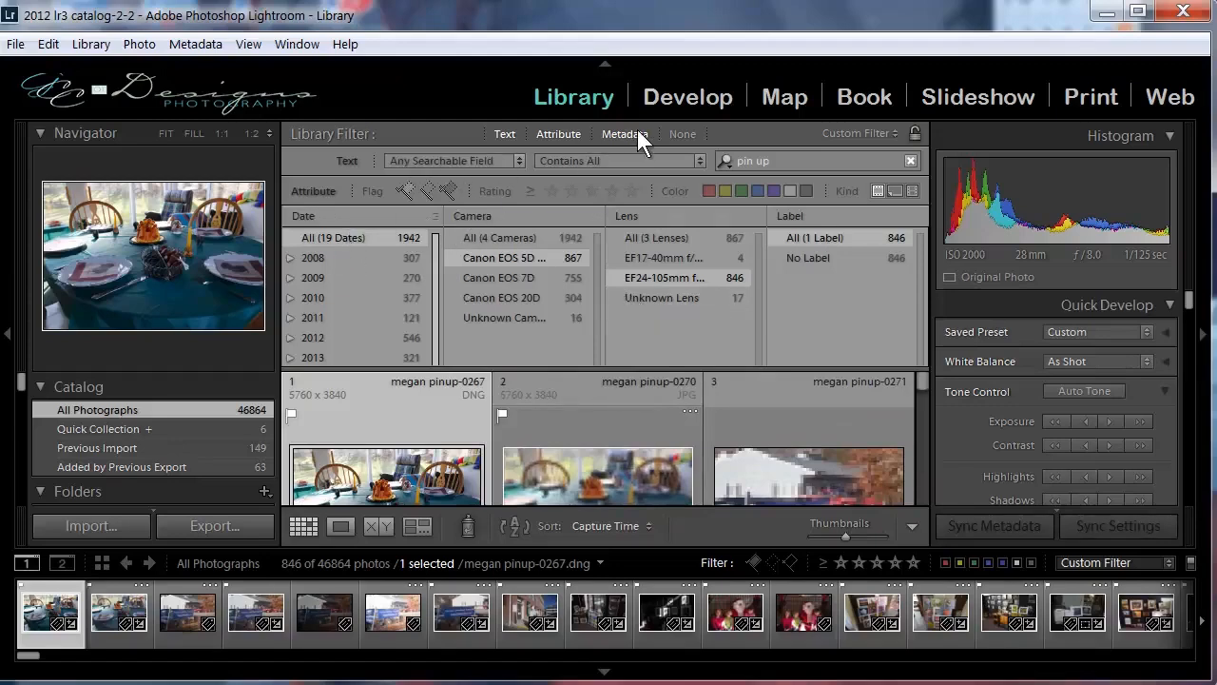
Turn off all library filters and apply the Exposure Info filter preset to All Photographs.
left_click(683, 135)
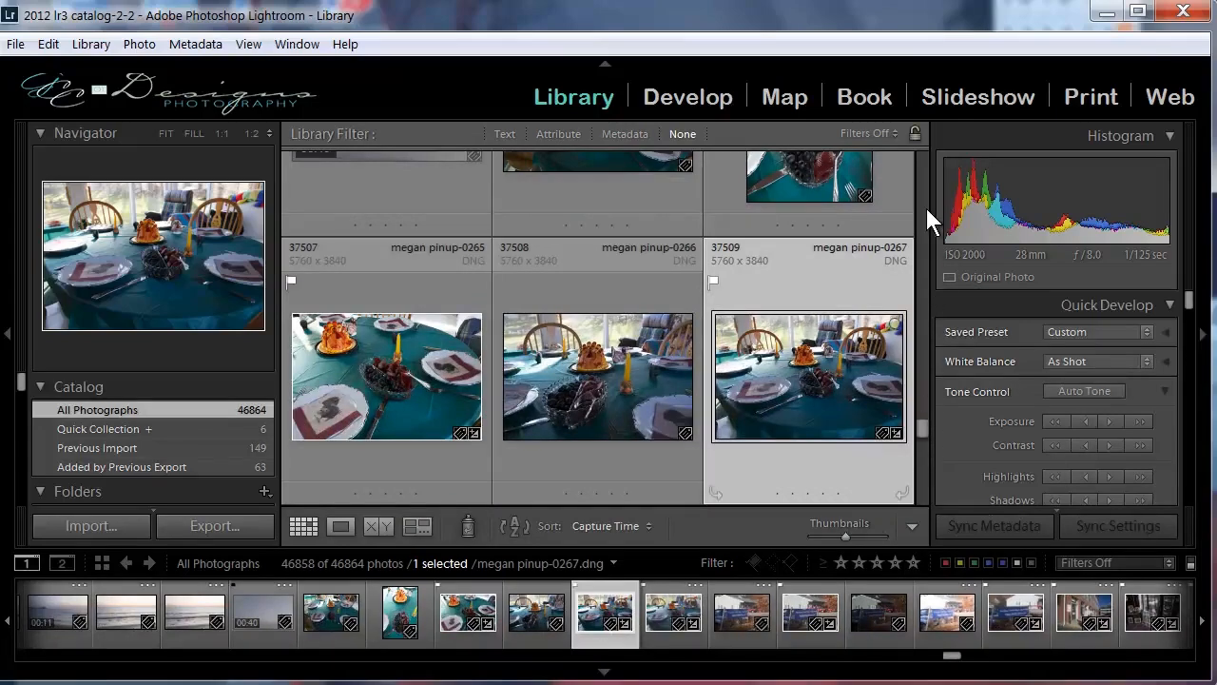
left_click_drag(921, 423, 923, 140)
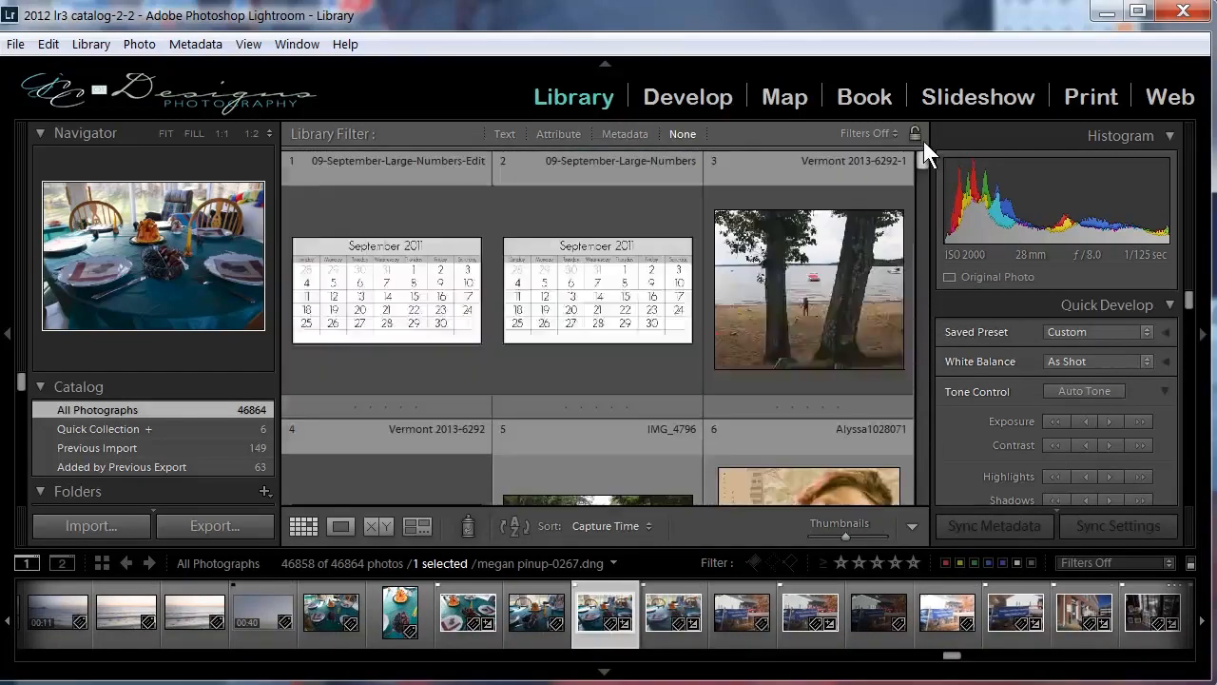
left_click(876, 133)
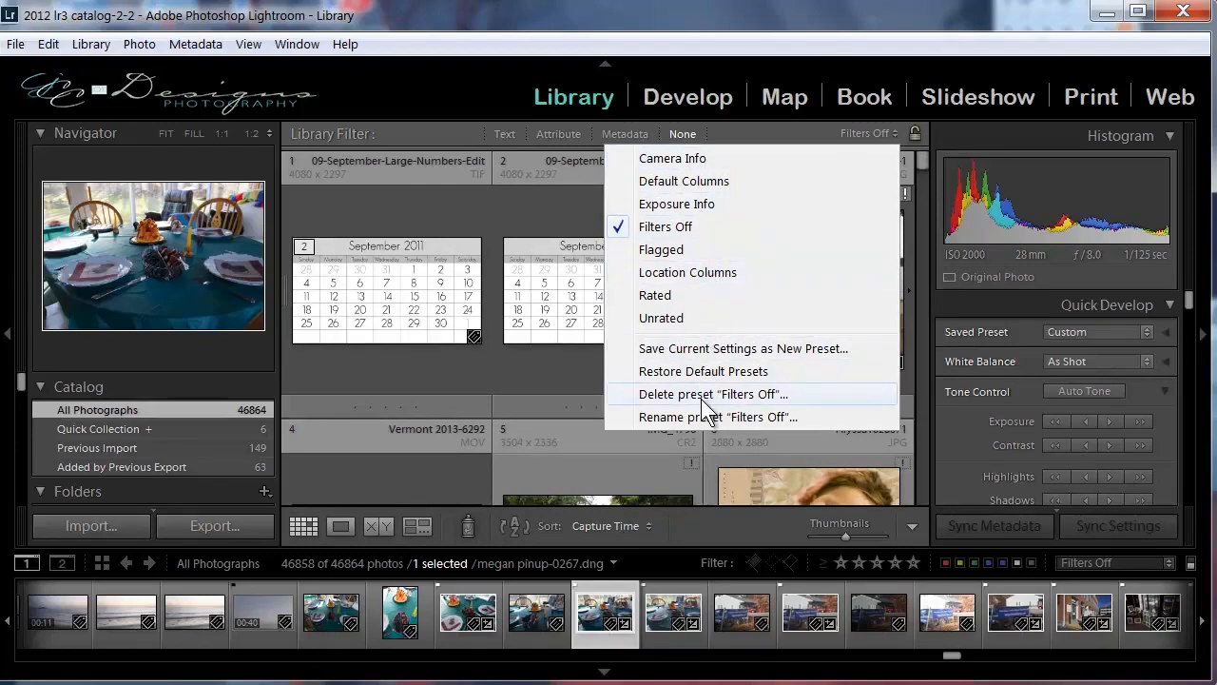
left_click(704, 205)
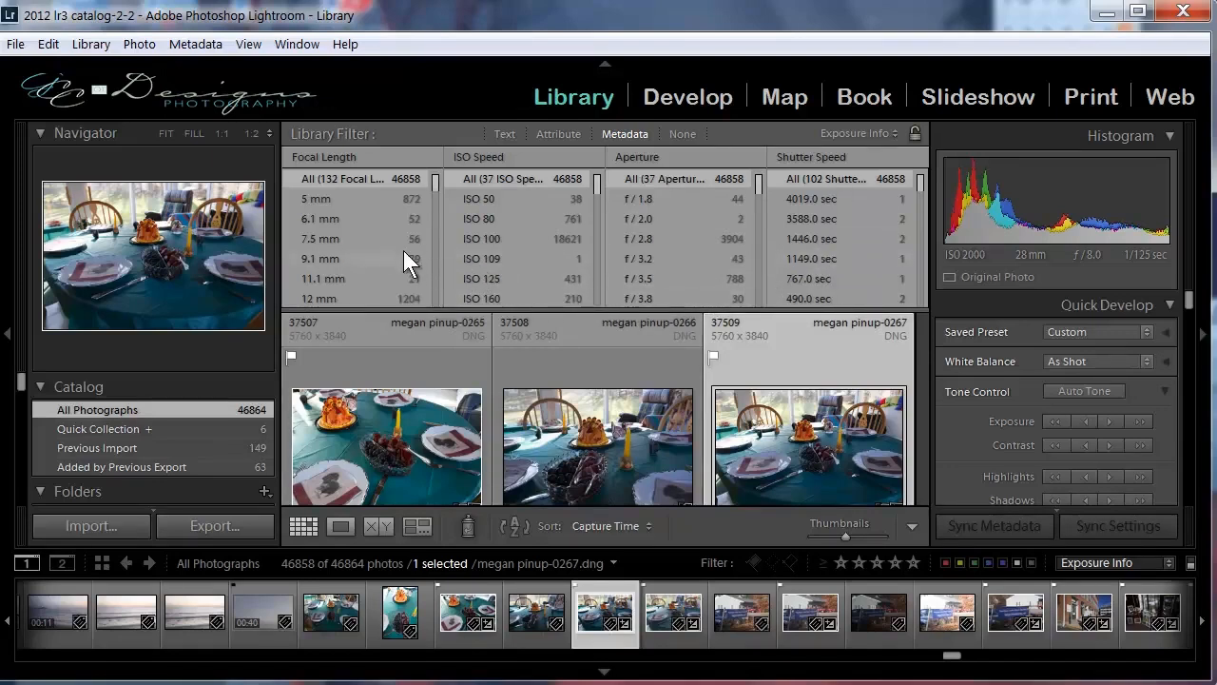
Filter the catalog to photos with a 12 mm focal length and browse the matching photos.
scroll(390, 252, "down", 1)
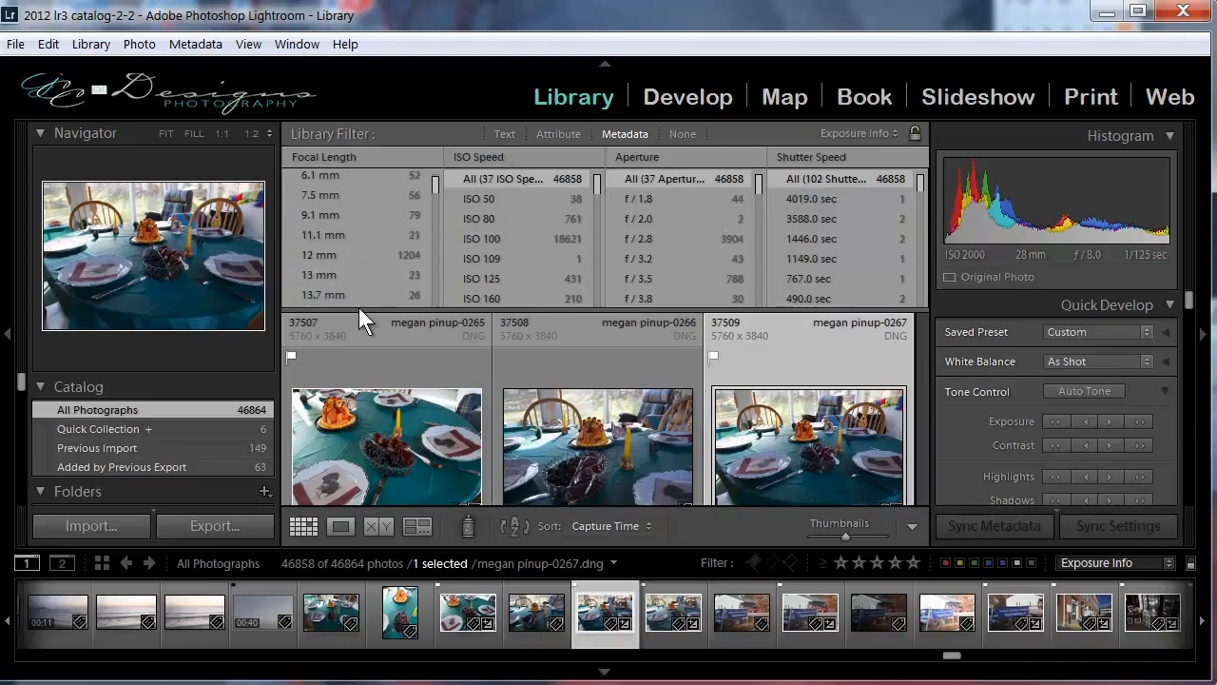
left_click(311, 250)
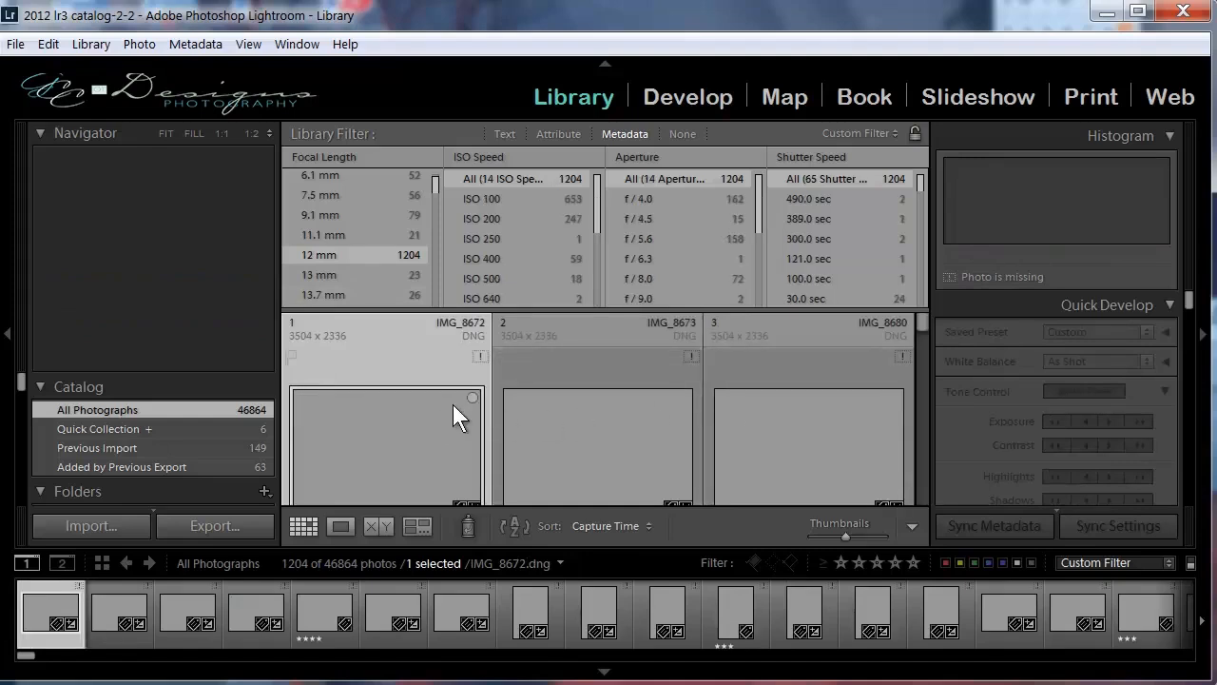
scroll(453, 404, "down", 1)
scroll(449, 402, "down", 4)
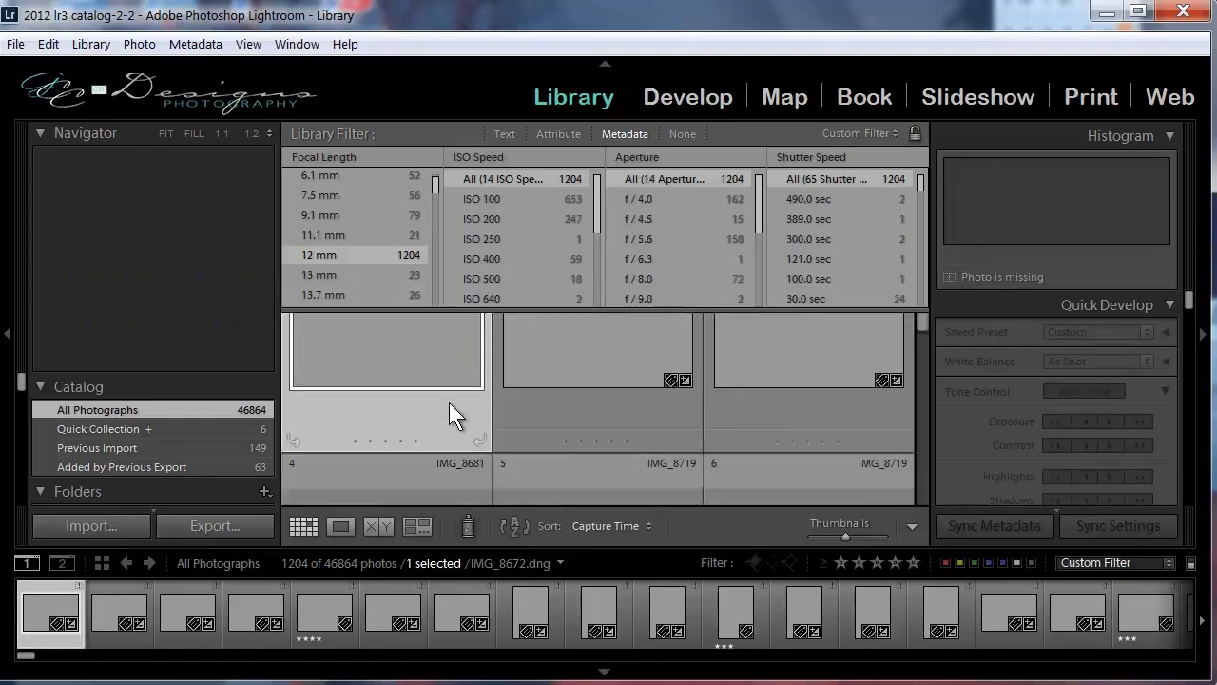
scroll(452, 402, "down", 5)
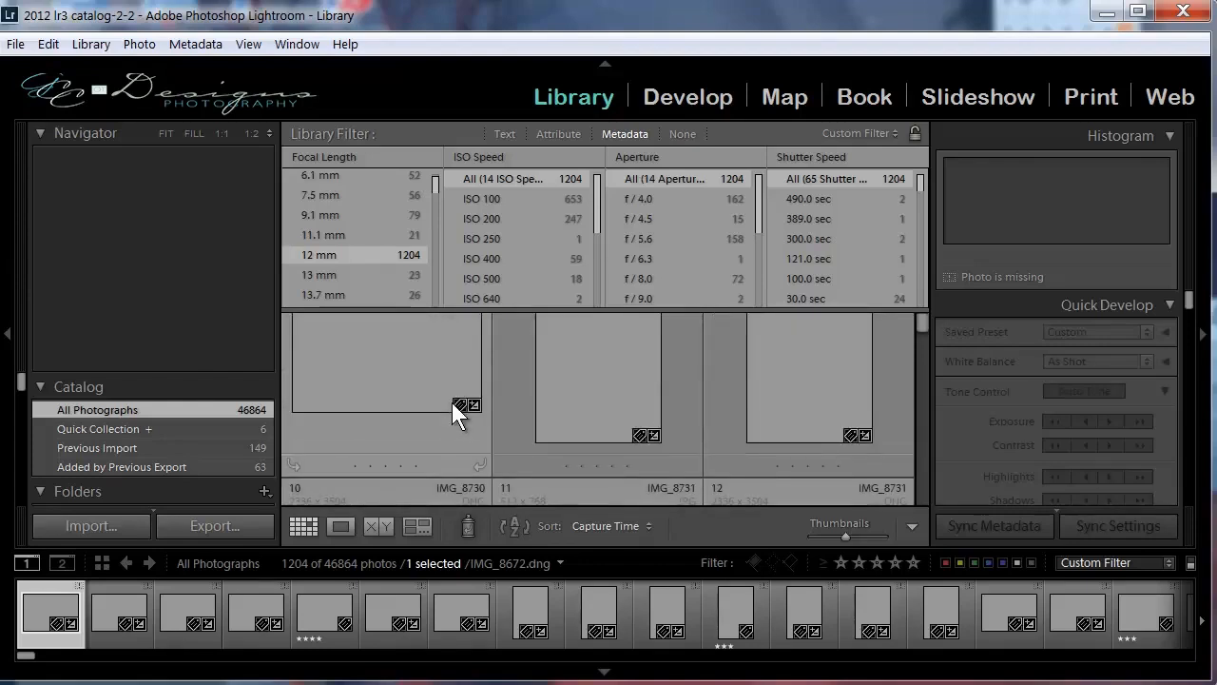
scroll(452, 402, "up", 8)
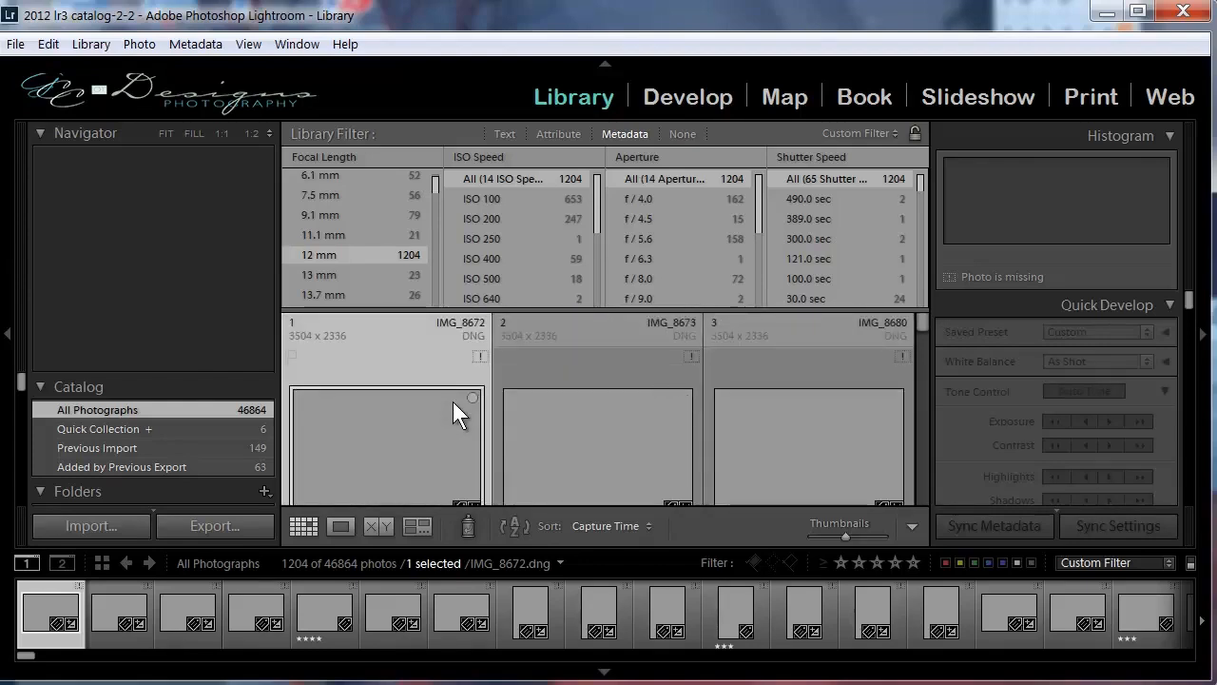
Apply the Filters Off preset and return to the start of the photo grid.
left_click(875, 133)
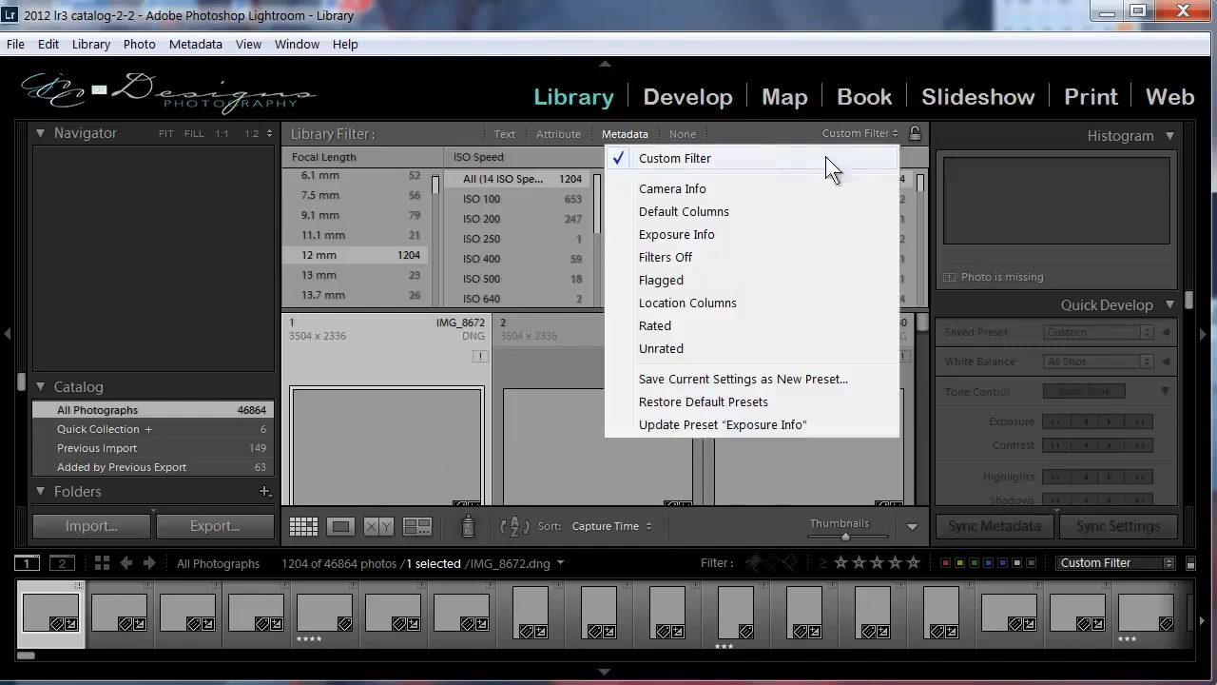
left_click(693, 256)
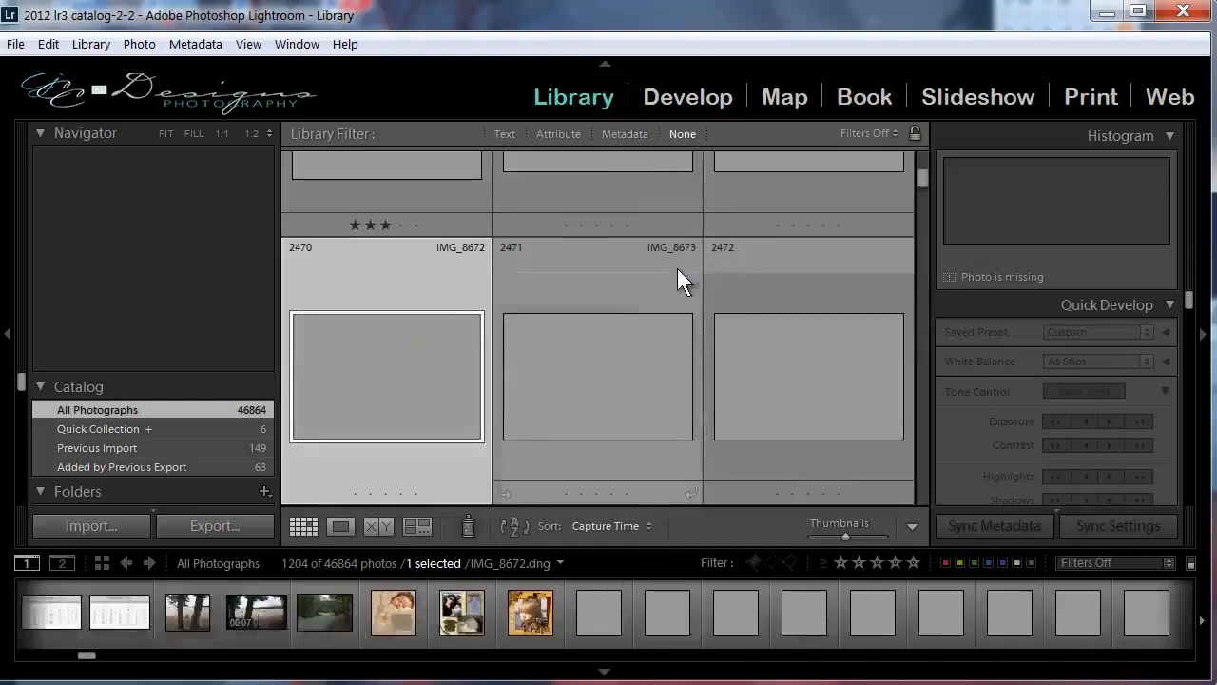
left_click_drag(920, 180, 915, 144)
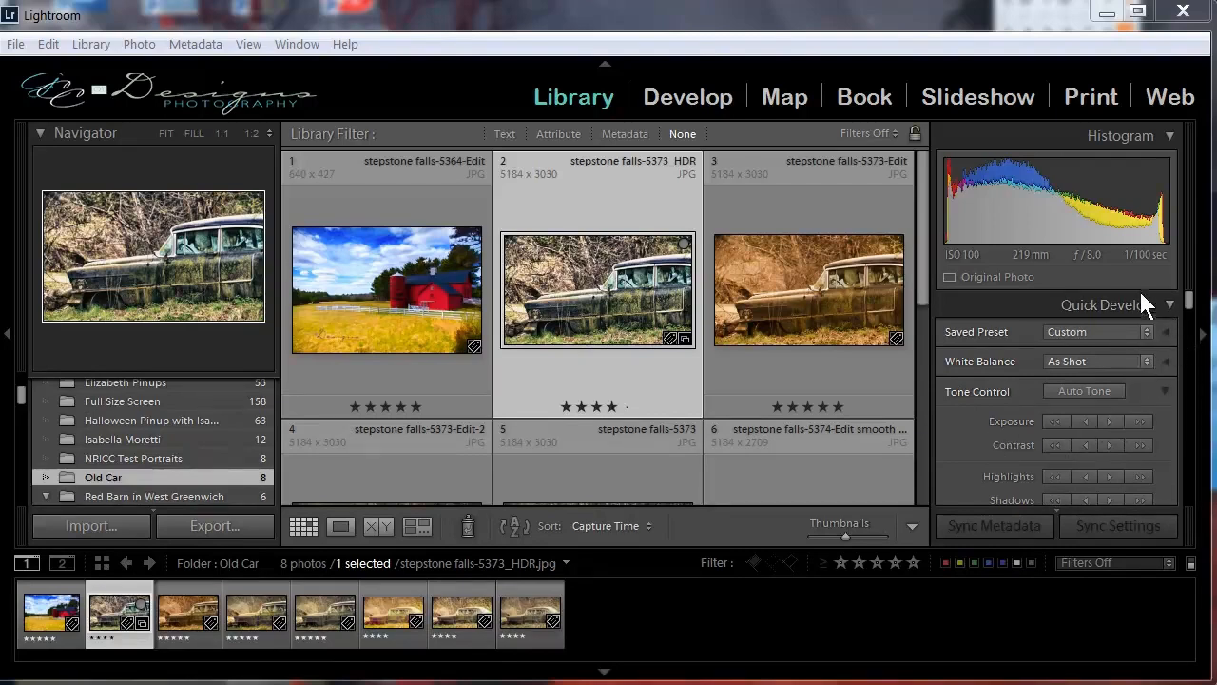
Collapse and re-expand the Histogram section, and do the same with the Quick Develop section.
left_click(1171, 136)
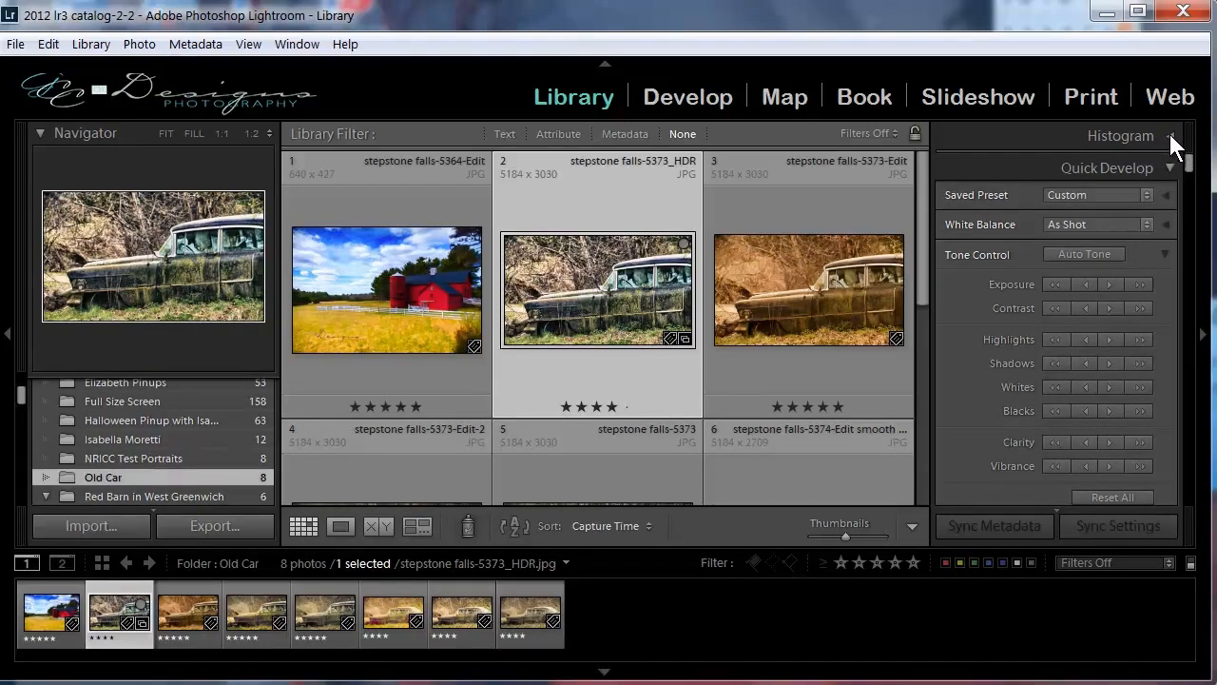
left_click(1169, 136)
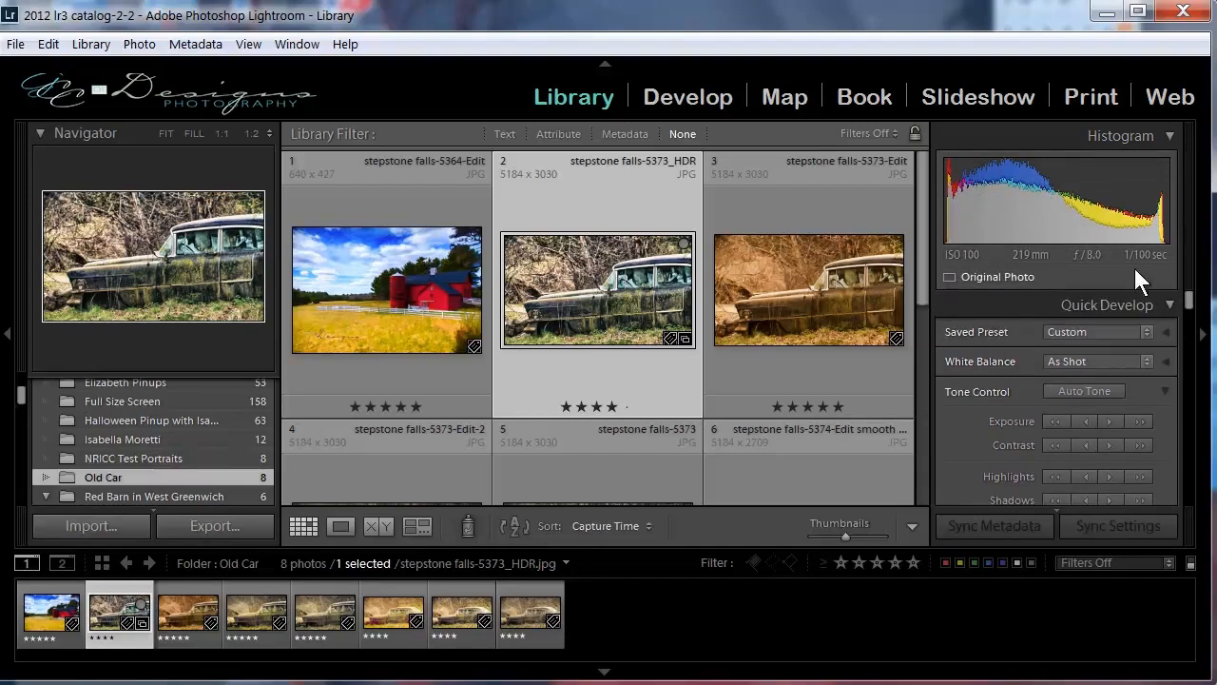
left_click(1170, 305)
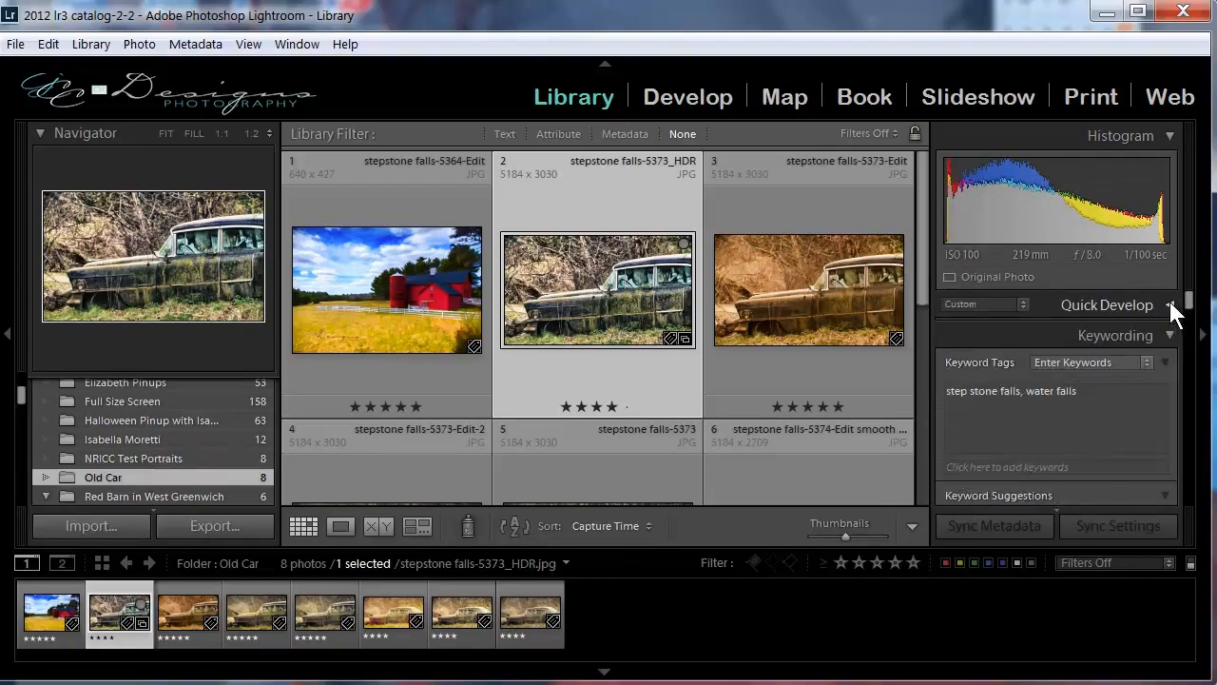
left_click(1169, 302)
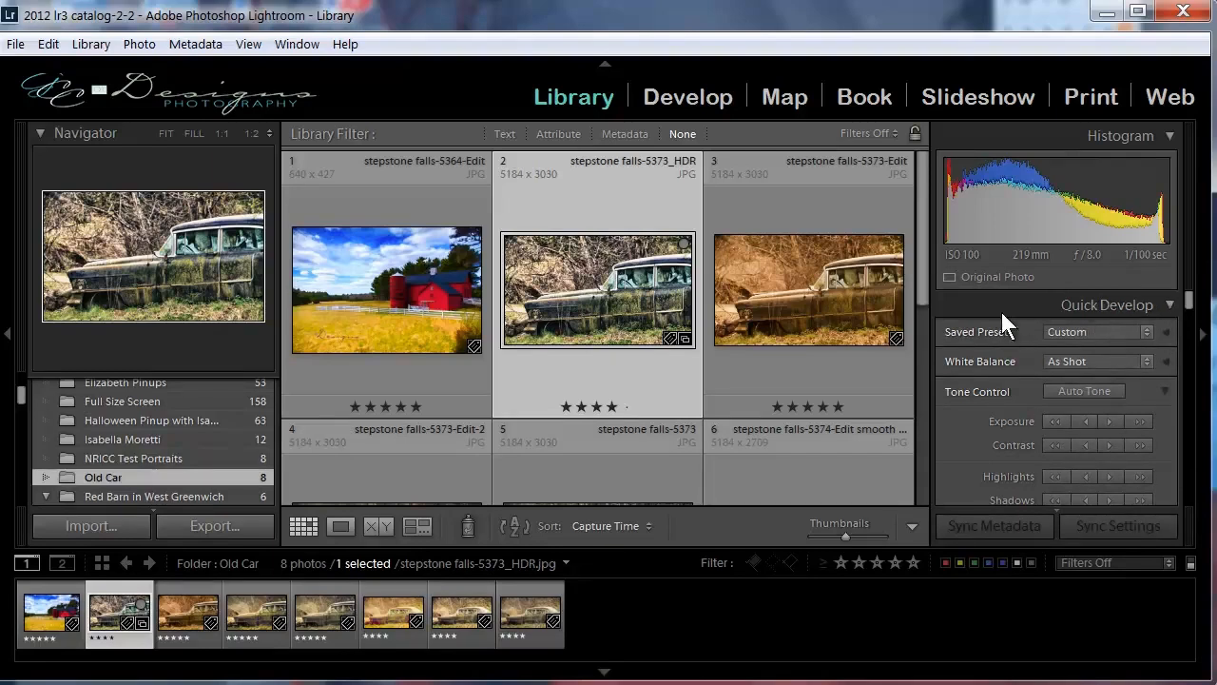
Hide the side panel holding Histogram and Quick Develop to widen the grid, and bring it back into view.
left_click(1204, 346)
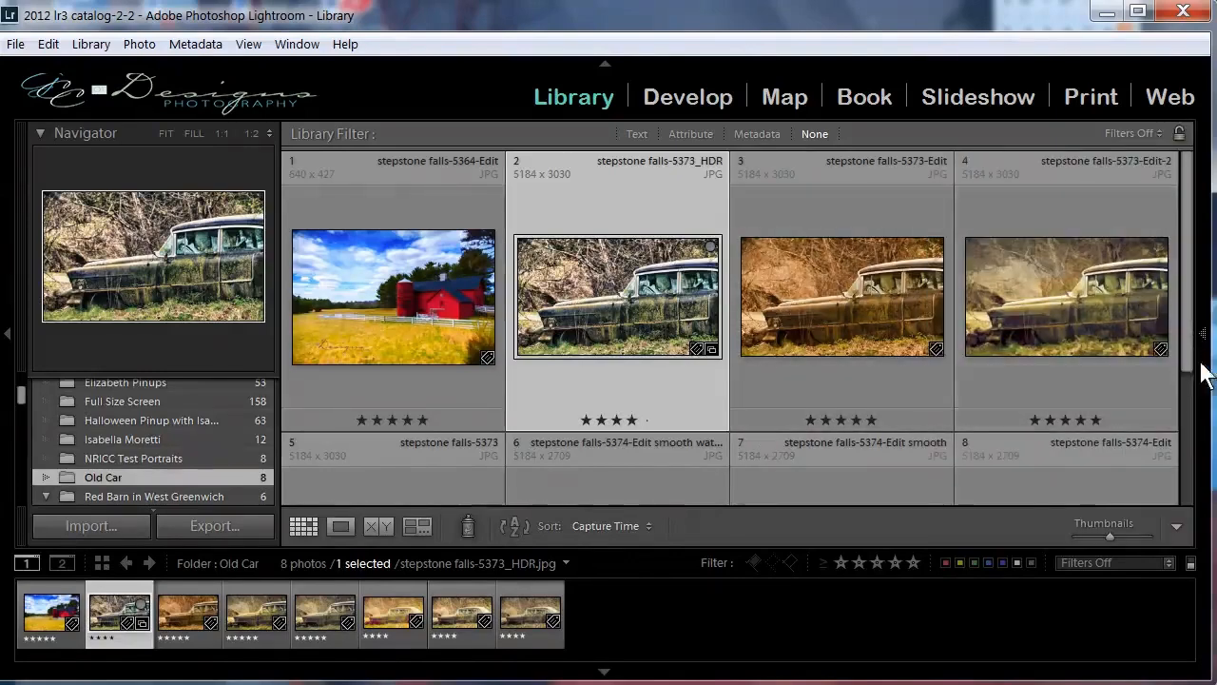
mouse_move(1208, 369)
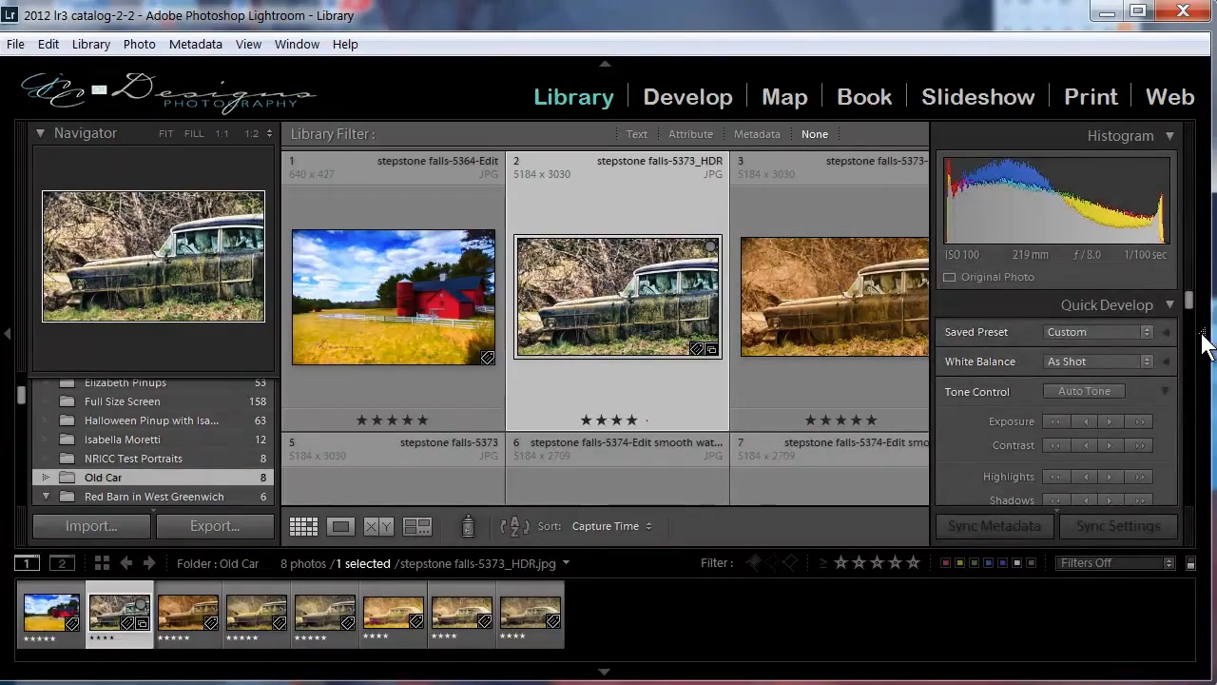
left_click(1204, 335)
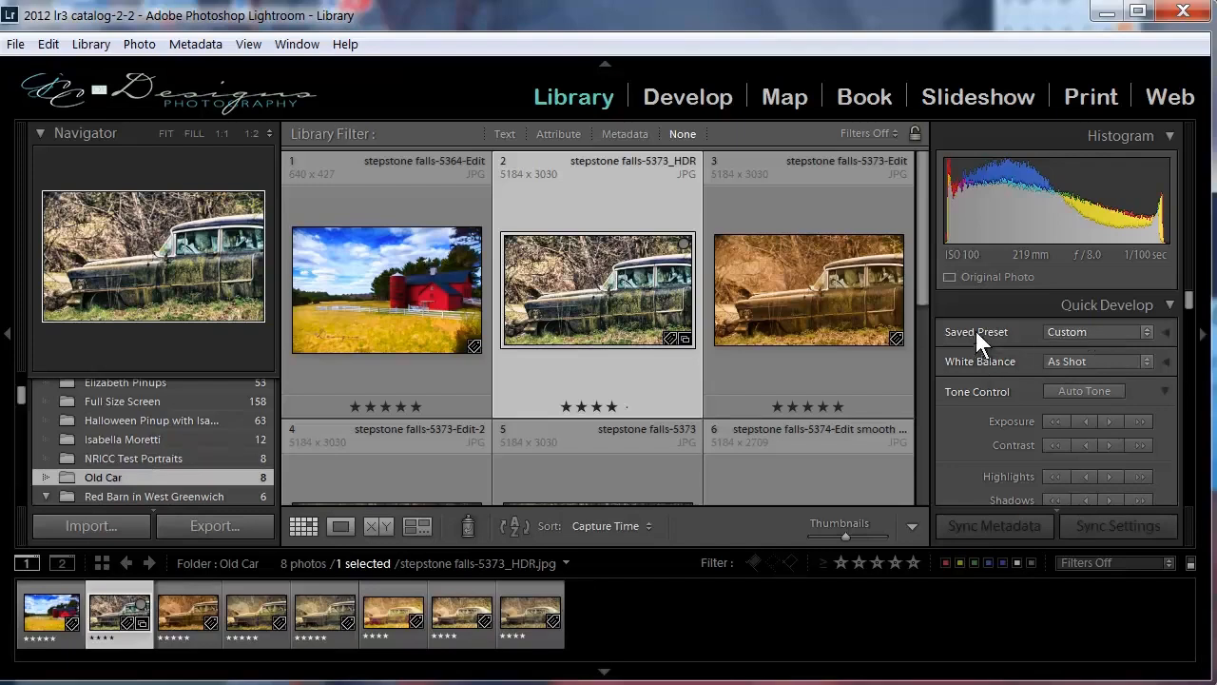
Look through the saved develop presets available in Quick Develop, including those in the GccDesigns preset group.
left_click(1148, 331)
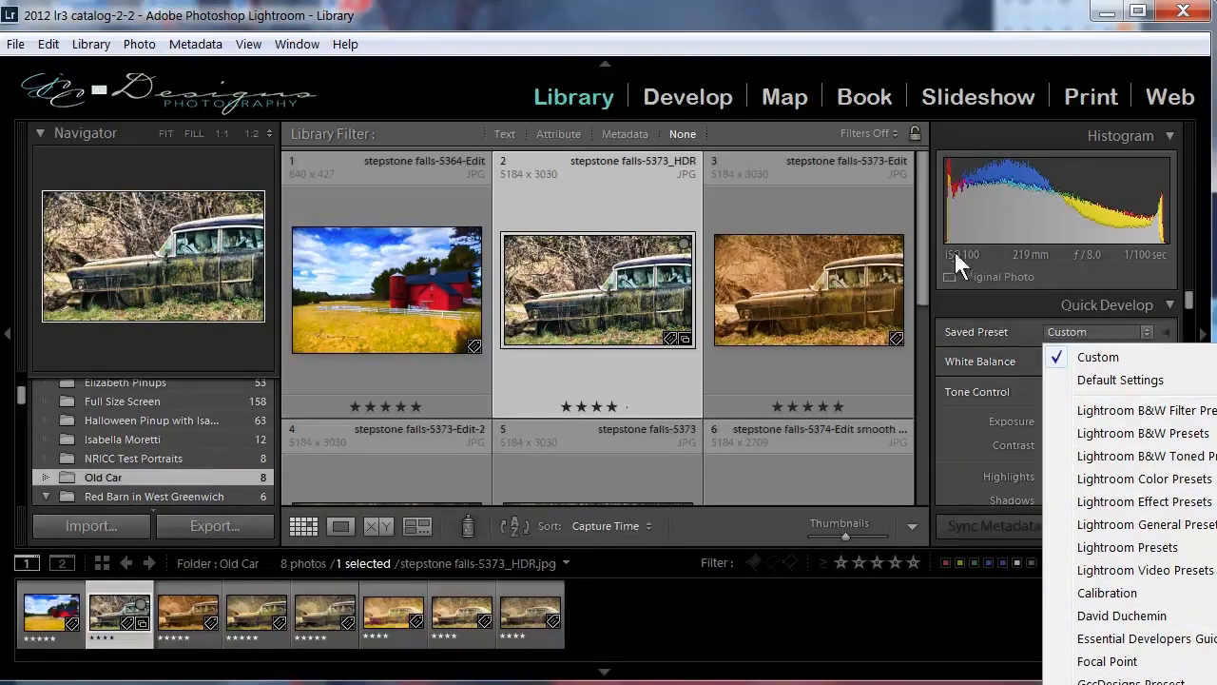
mouse_move(1107, 435)
left_click(1003, 334)
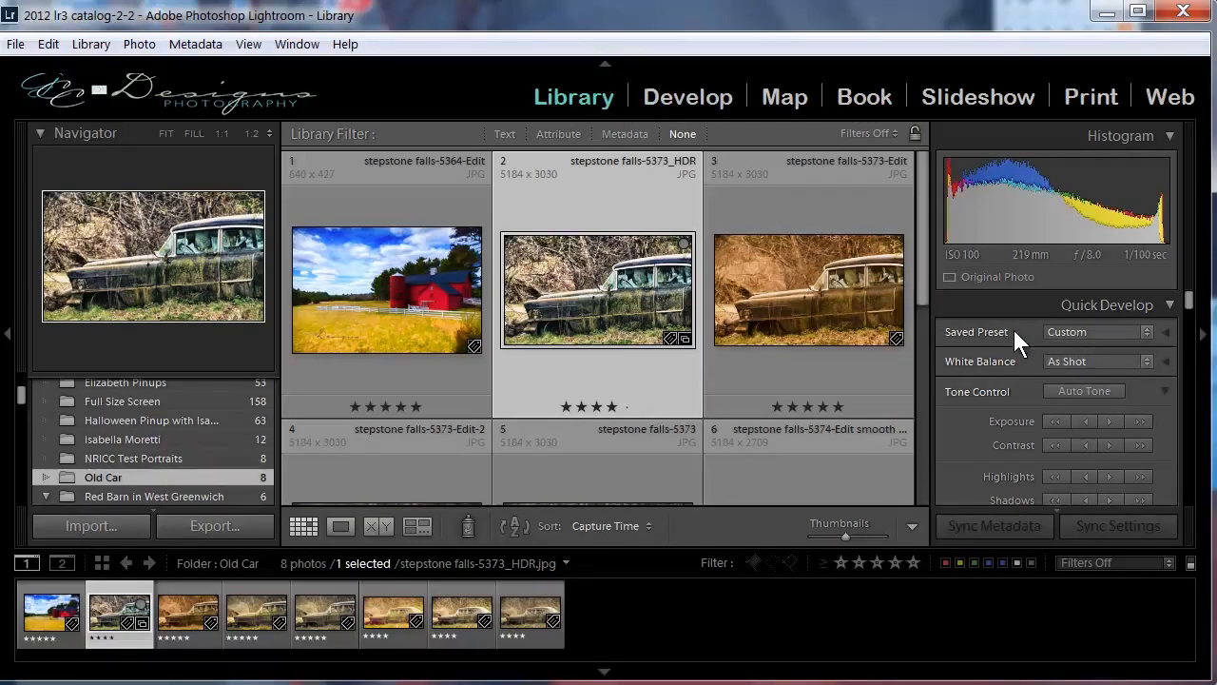
left_click(1145, 331)
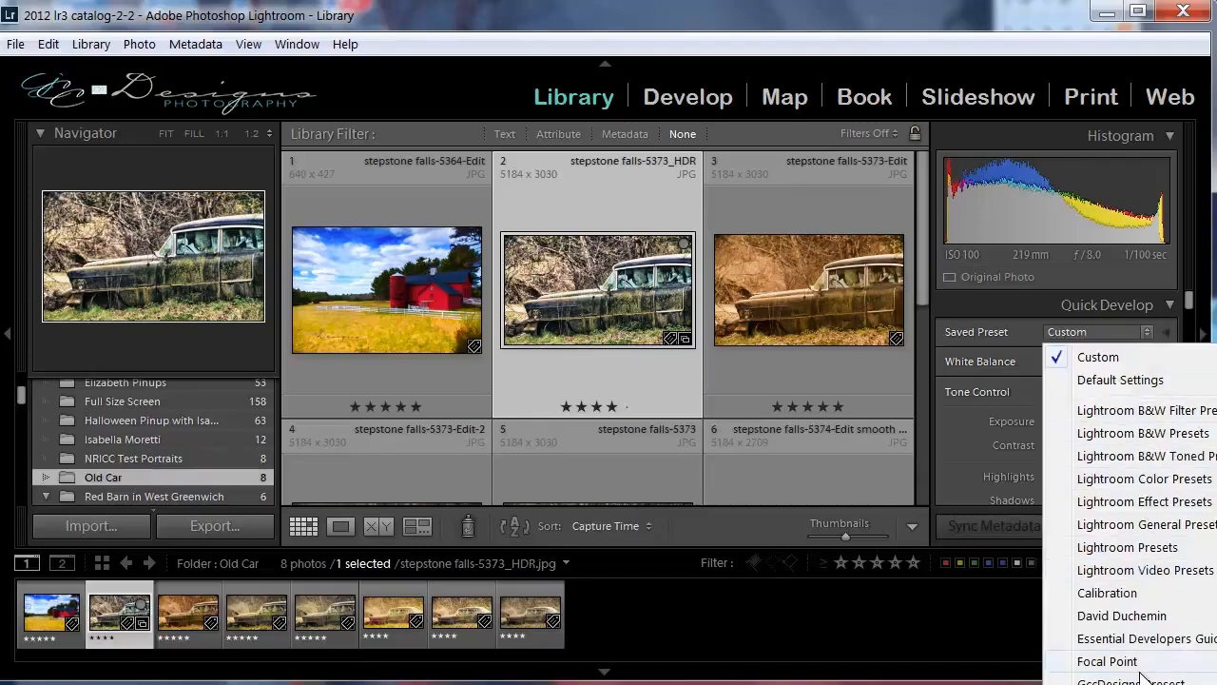
mouse_move(1140, 681)
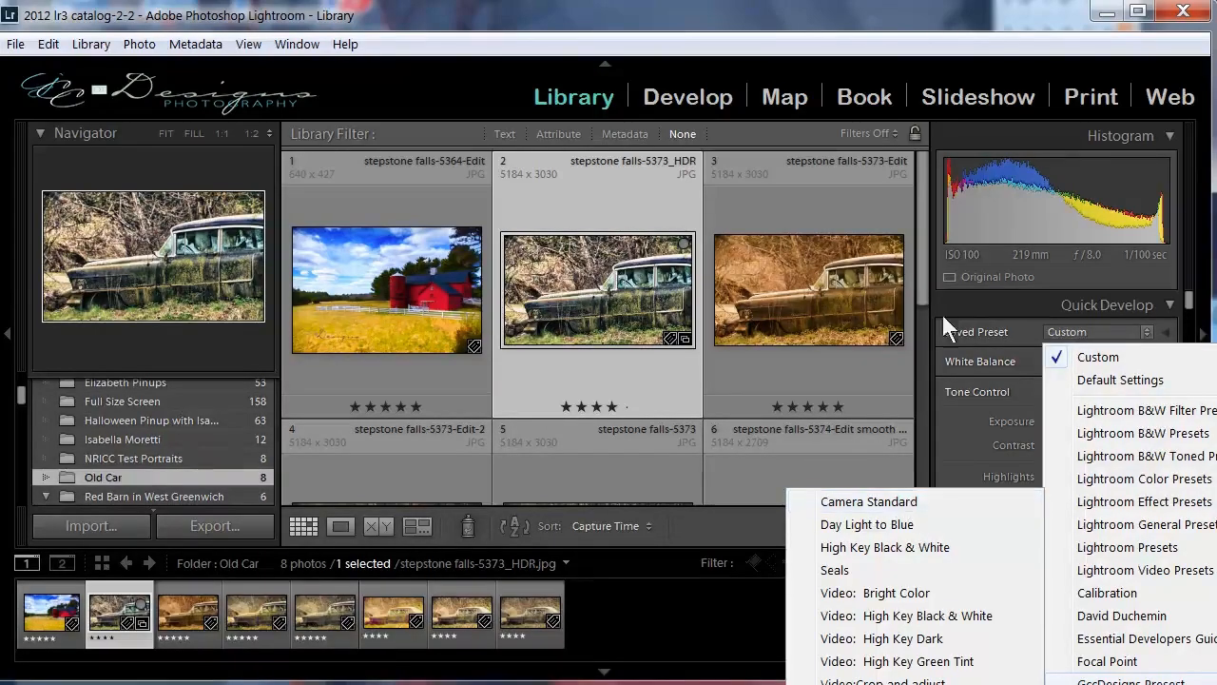
left_click(783, 9)
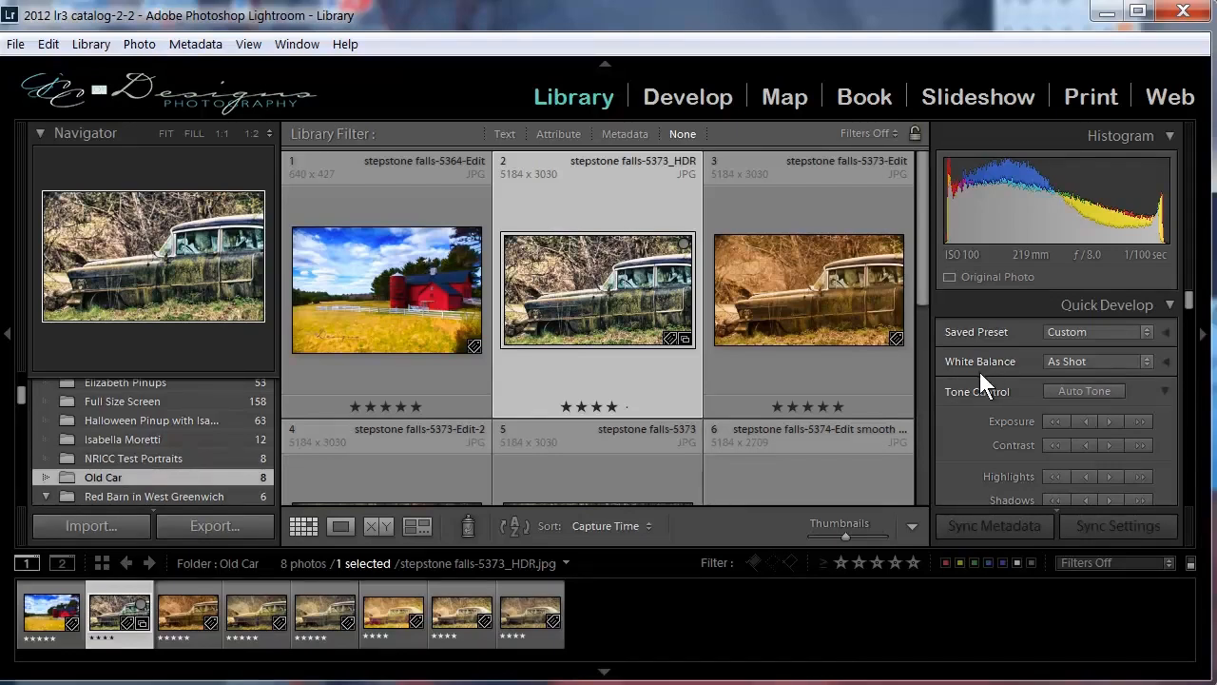
Review the White Balance options and the tone adjustment controls in Quick Develop.
left_click(1145, 361)
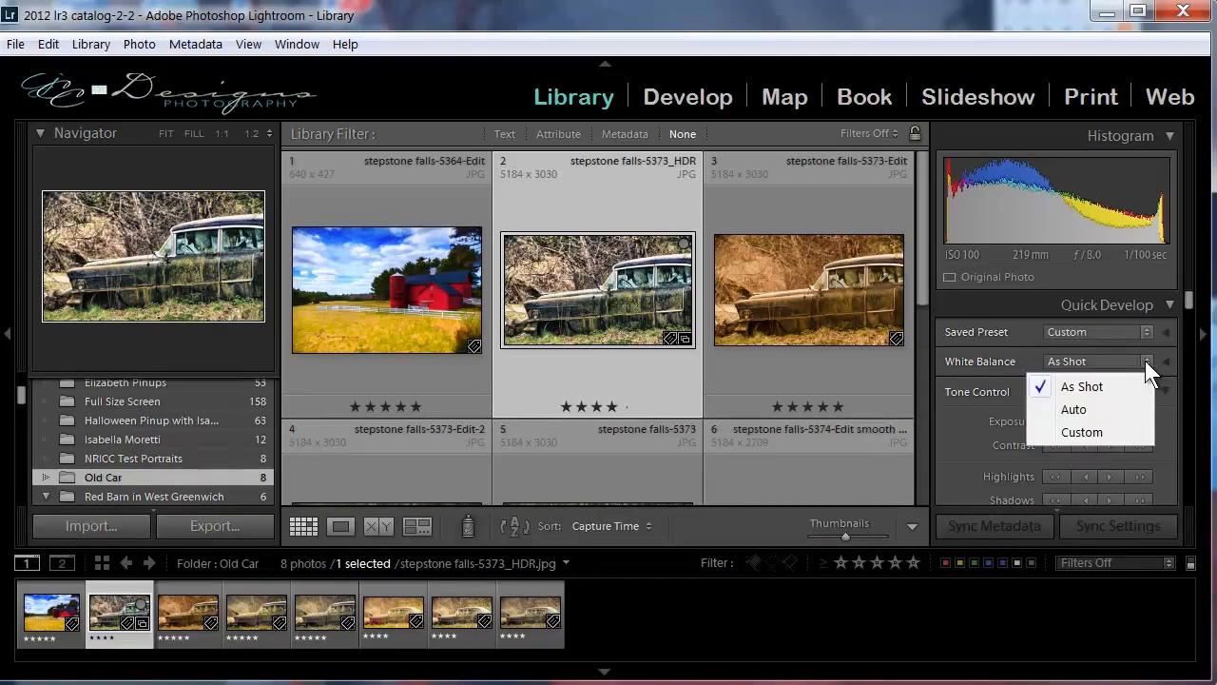
left_click(1145, 361)
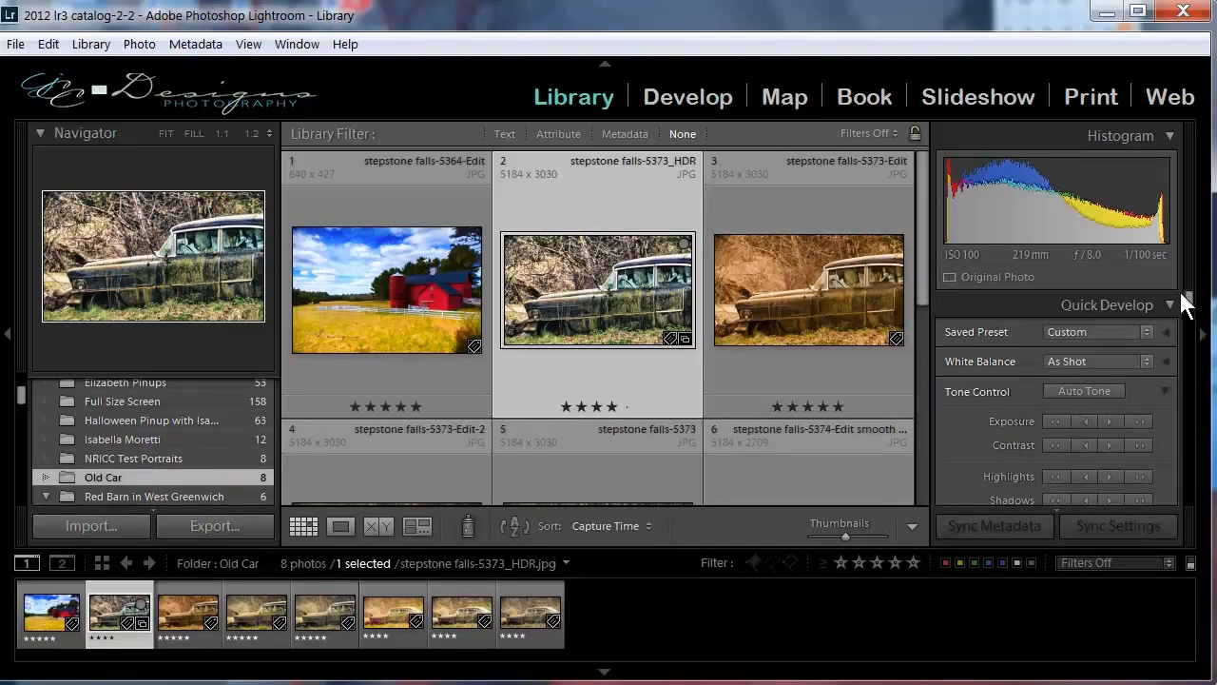
left_click_drag(1188, 298, 1189, 299)
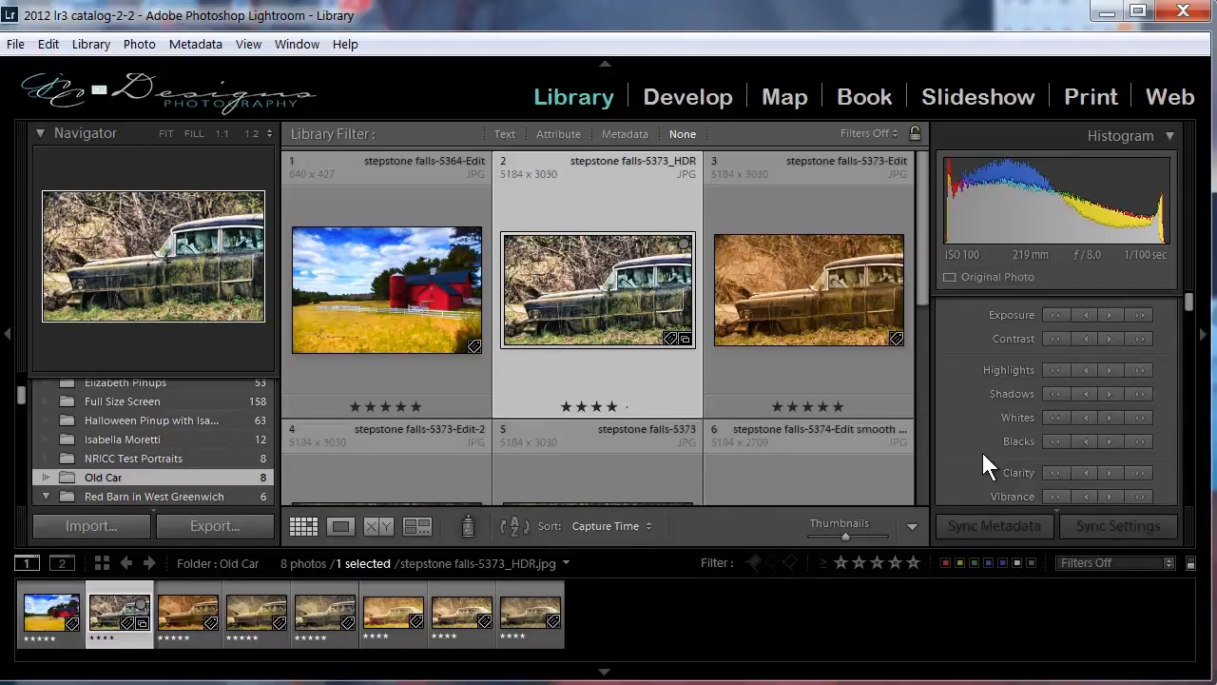
Add the keyword "car" to the selected stepstone falls-5373_HDR photo's keyword tags.
left_click_drag(1189, 300, 1188, 307)
scroll(1076, 360, "up", 2)
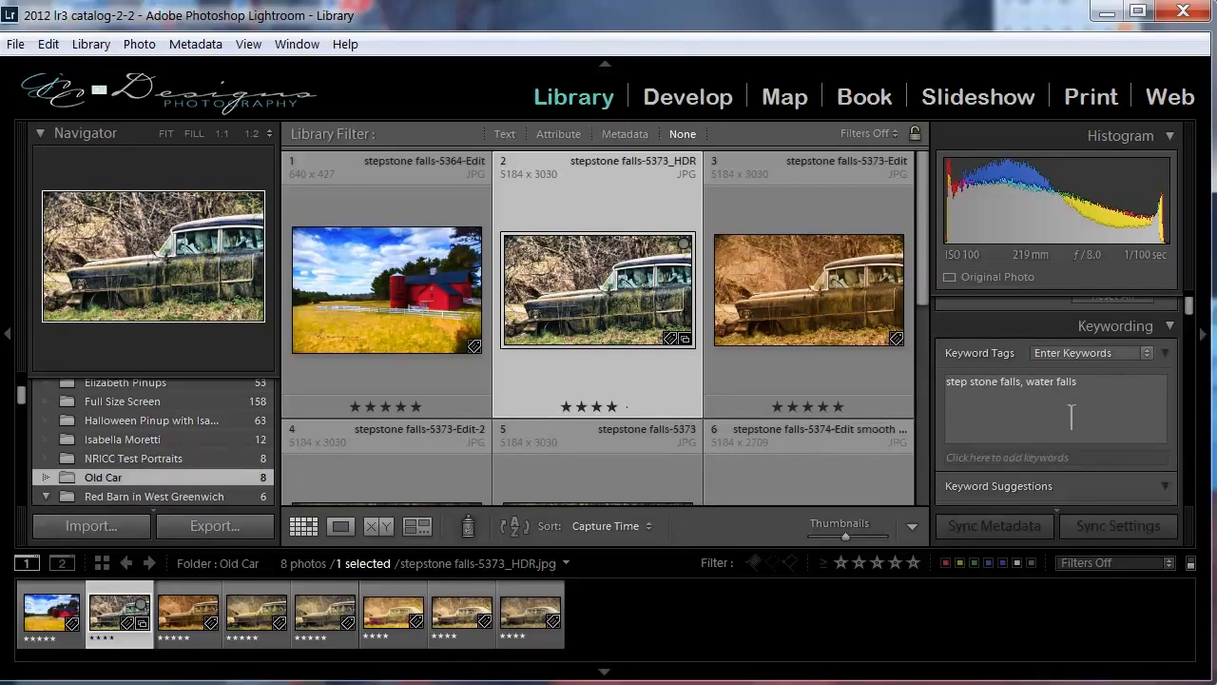
left_click(1099, 386)
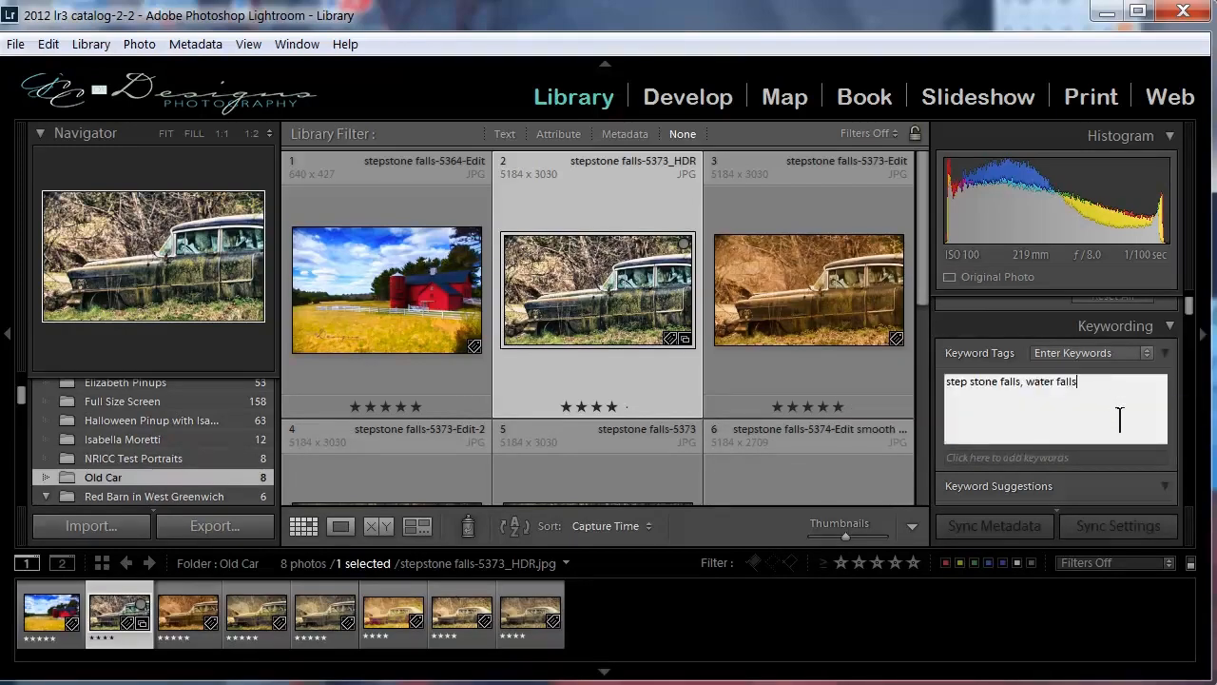
type(", car")
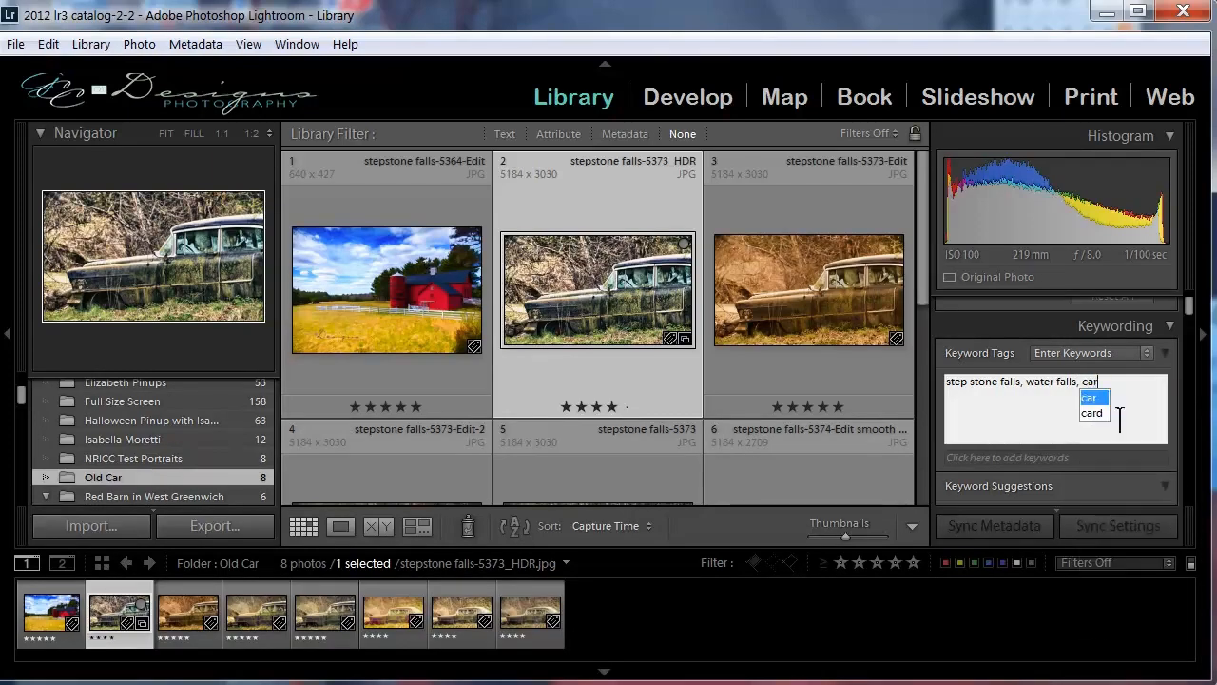
key("Return")
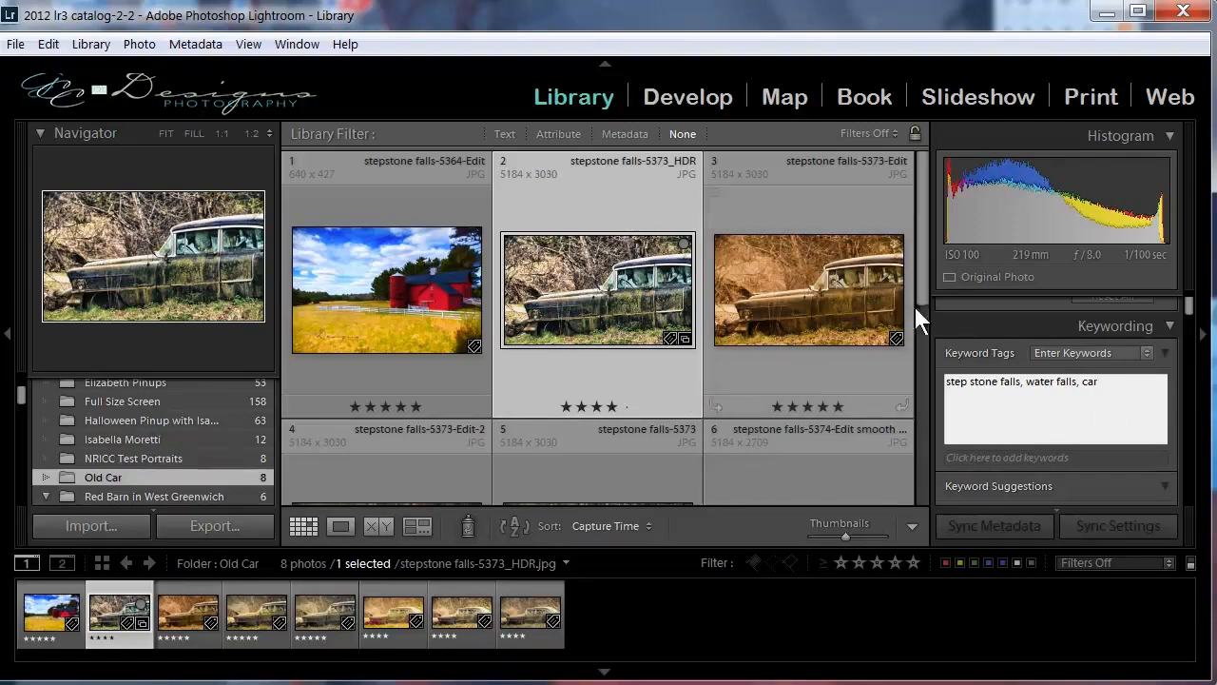
left_click(956, 468)
left_click(956, 468)
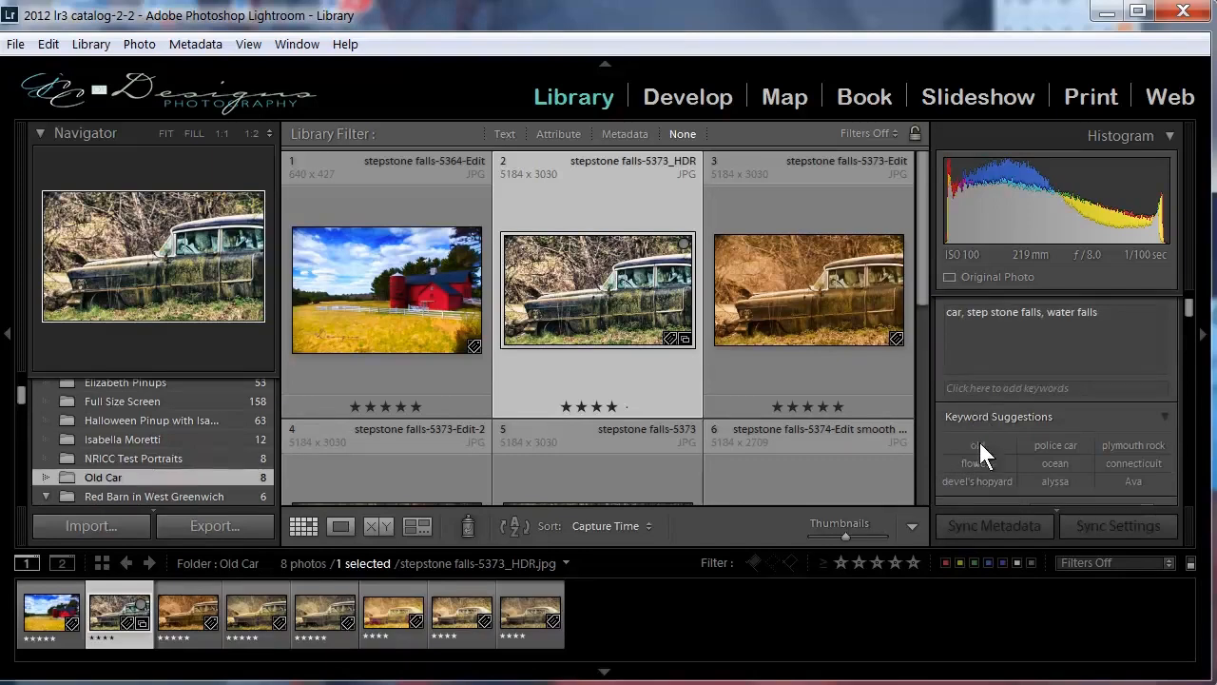
Add the suggested keyword "old" to the selected car photo and check its keyword tags.
scroll(981, 440, "down", 1)
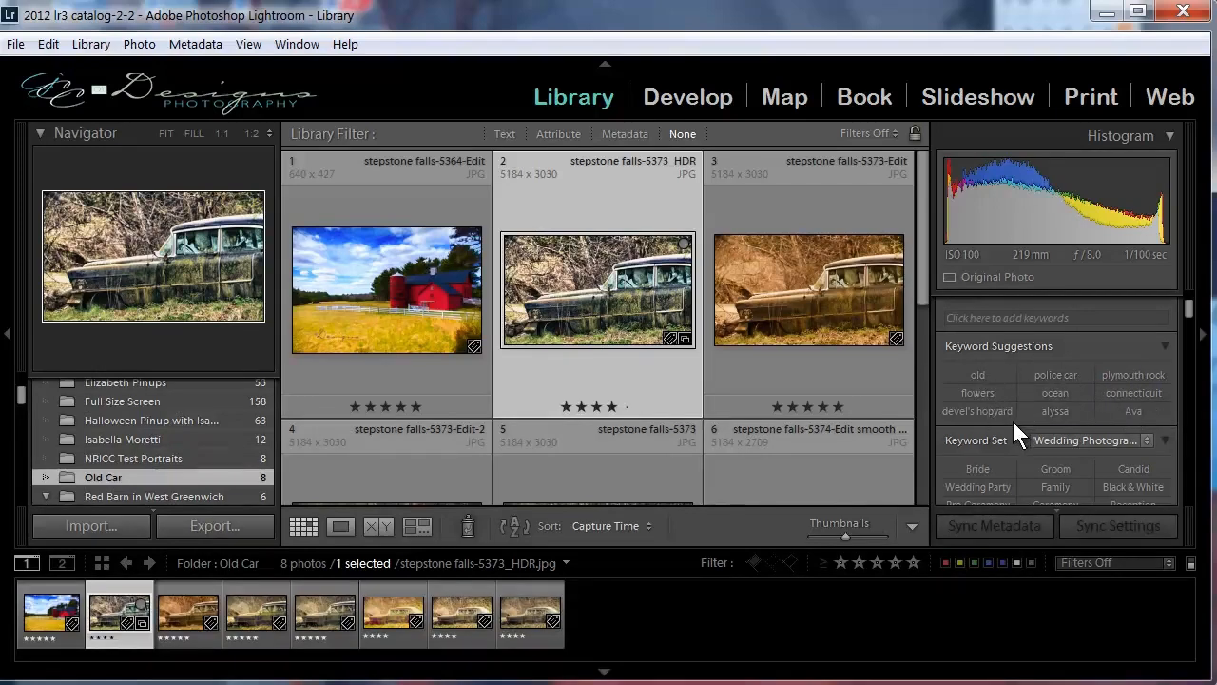
left_click(980, 372)
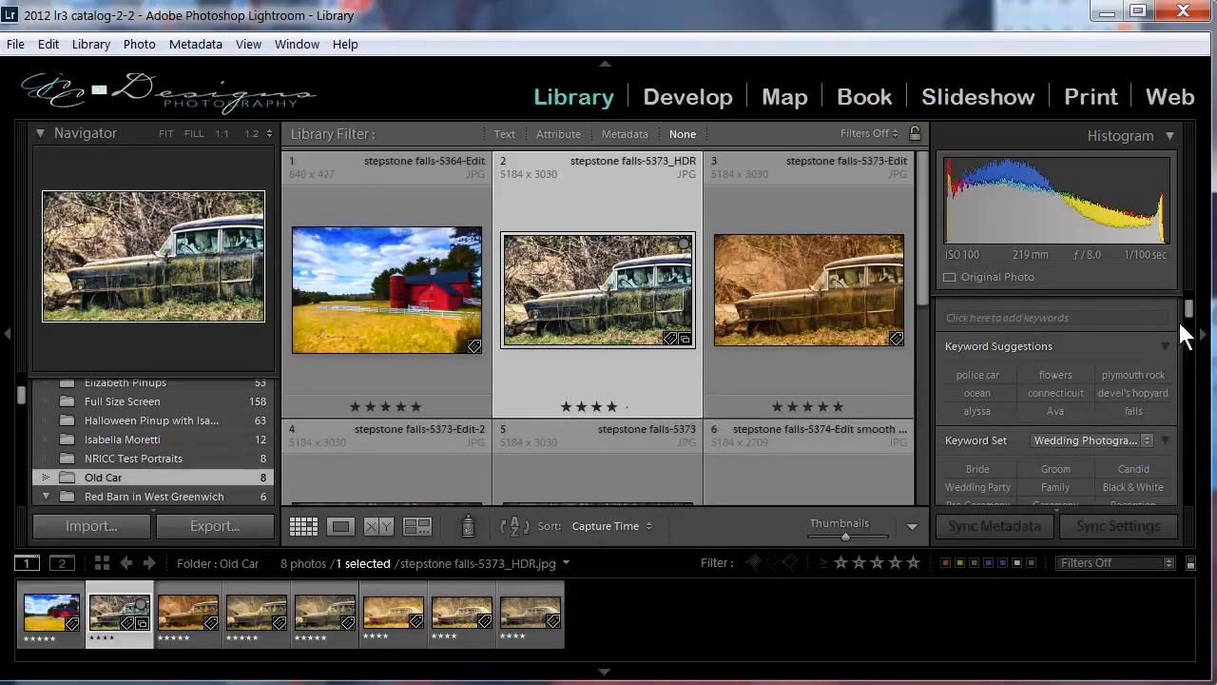
scroll(1185, 326, "up", 2)
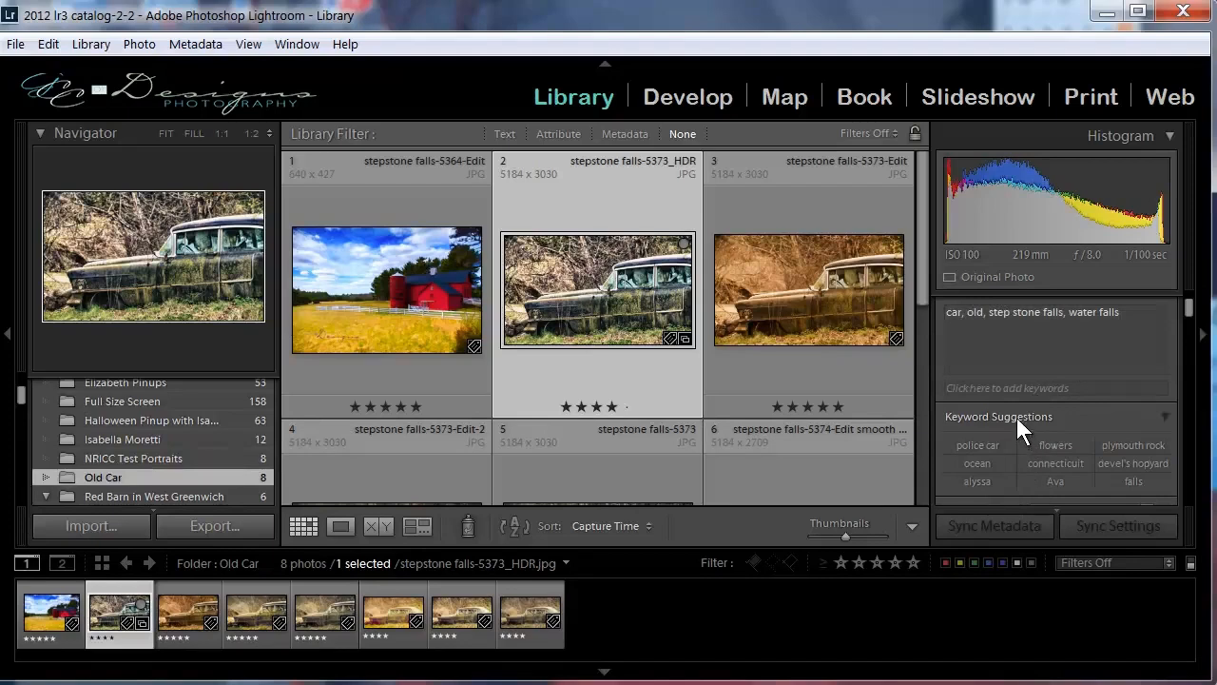
Examine the Wedding Photography keyword set and browse the Keyword List through the entries beginning with B.
scroll(1013, 427, "down", 2)
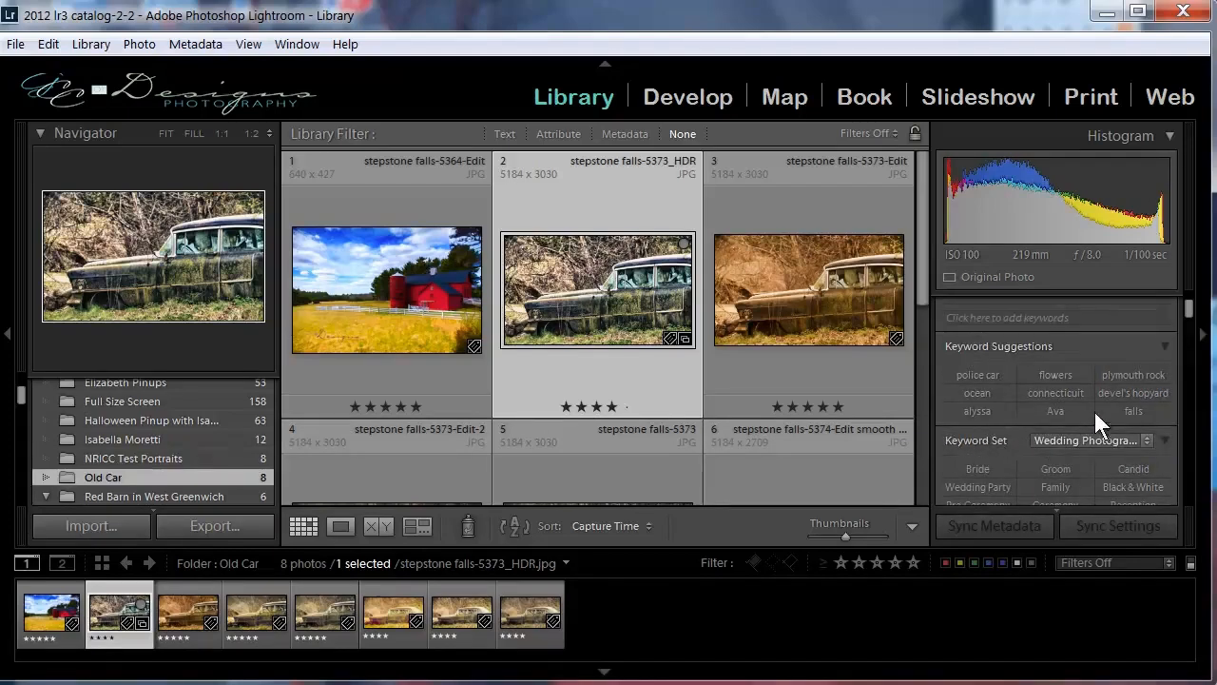
scroll(1189, 314, "down", 3)
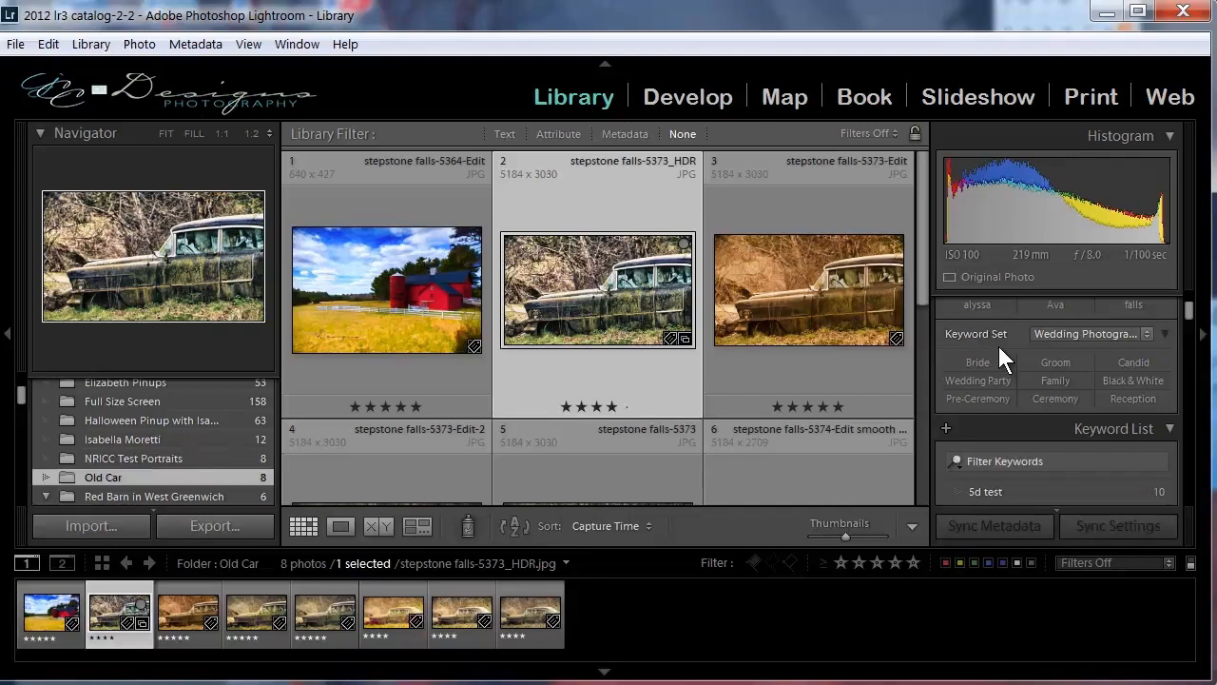
scroll(1106, 385, "down", 2)
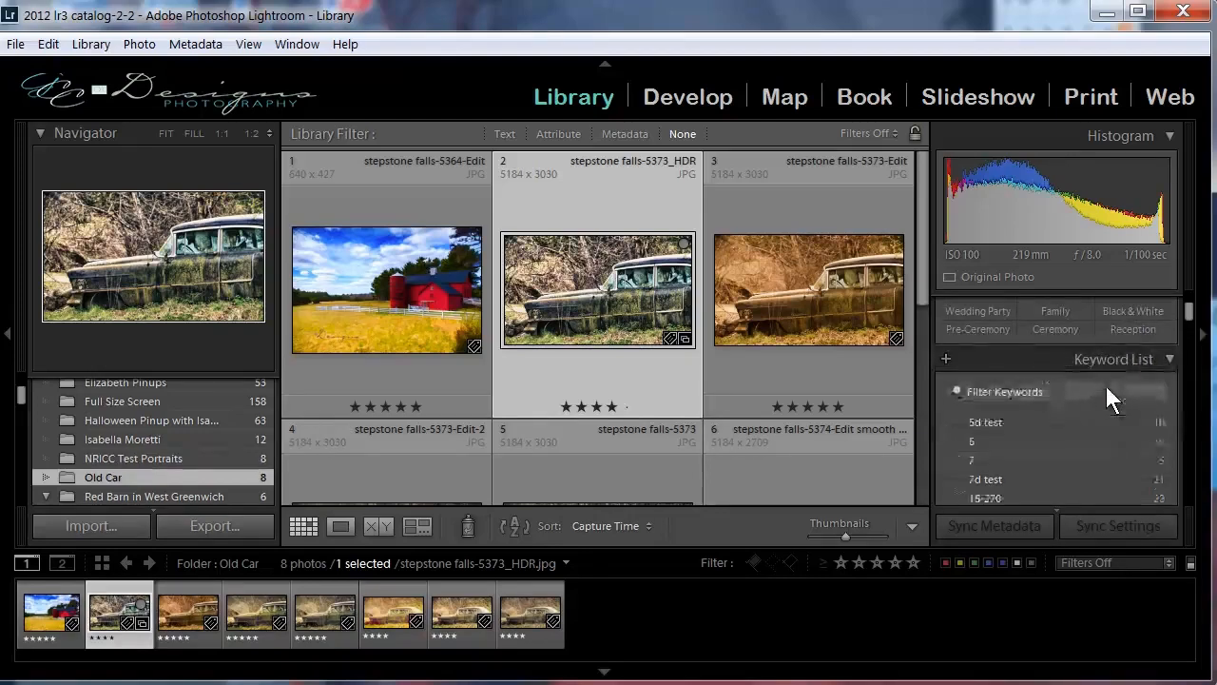
scroll(1098, 400, "down", 2)
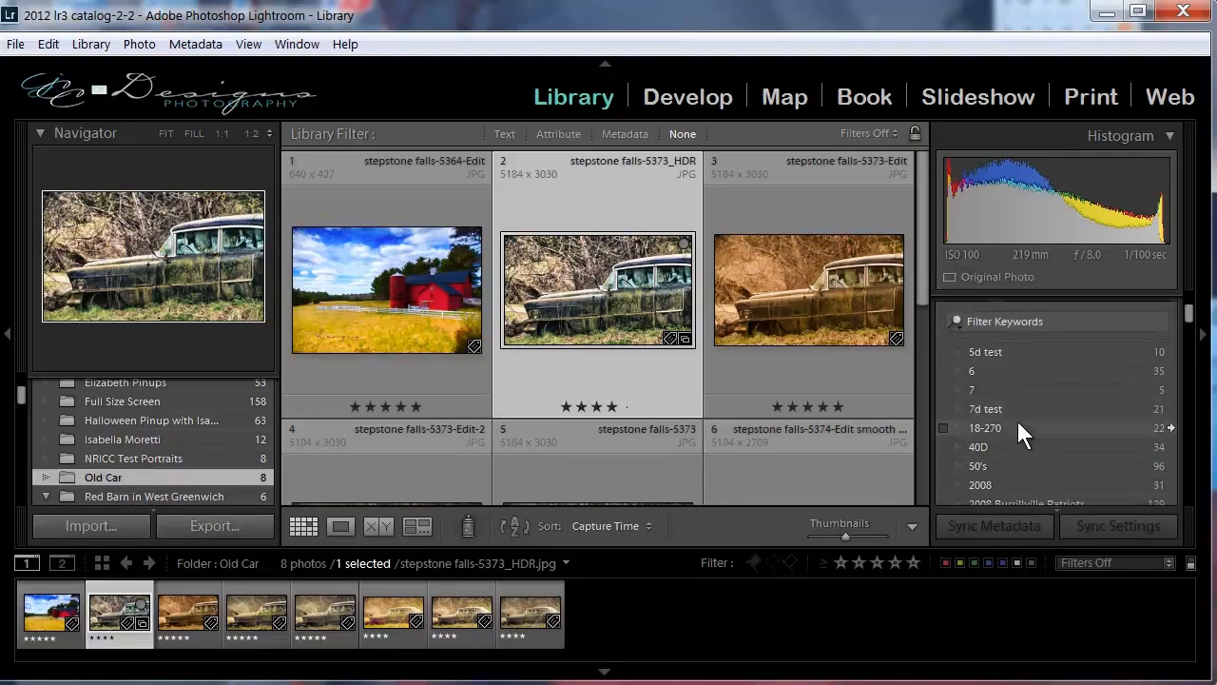
scroll(1017, 418, "down", 4)
scroll(1012, 422, "down", 4)
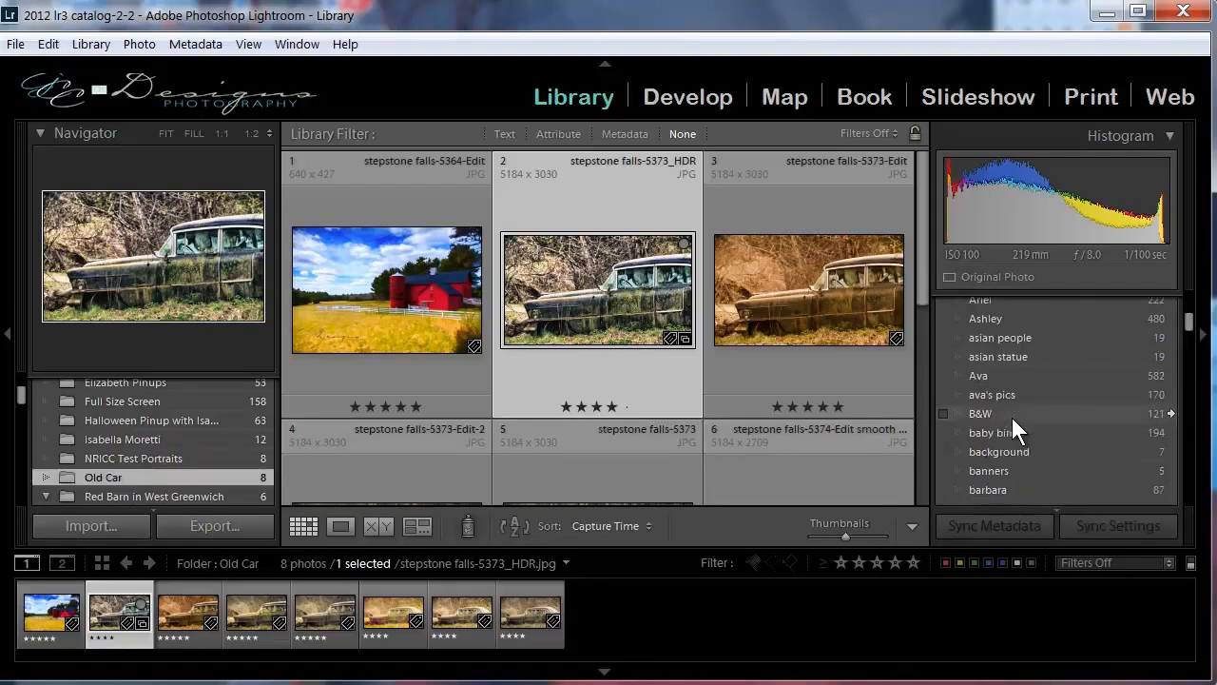
scroll(1013, 423, "down", 4)
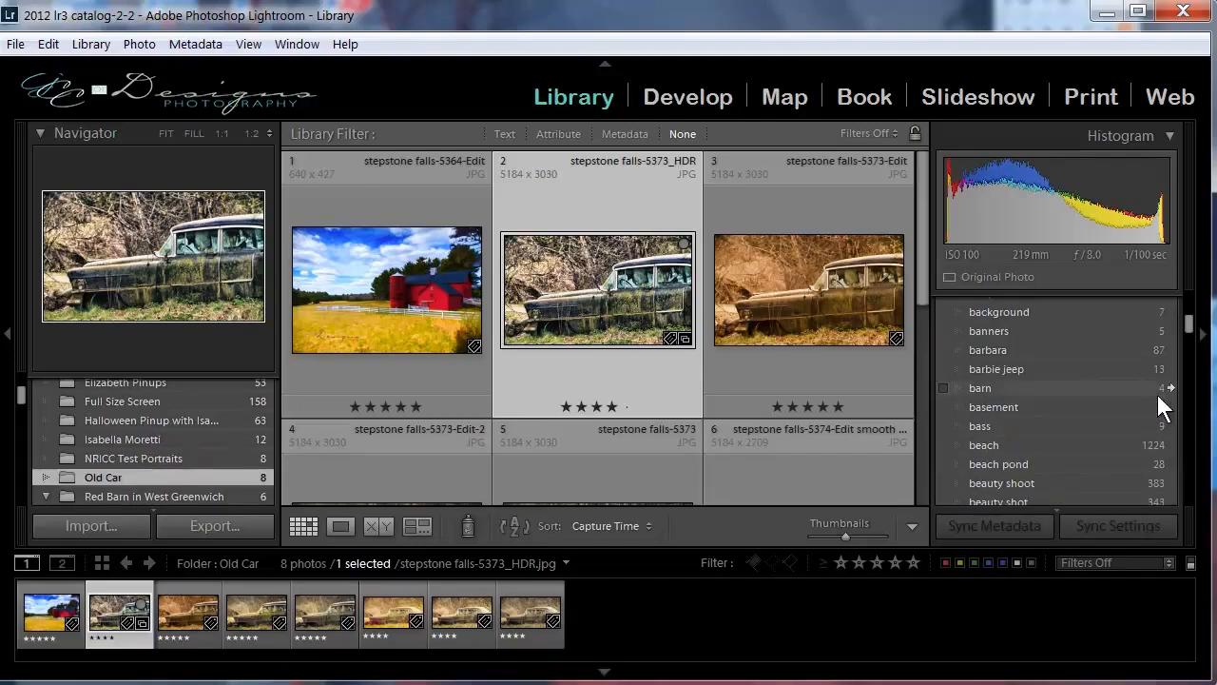
scroll(1042, 433, "down", 3)
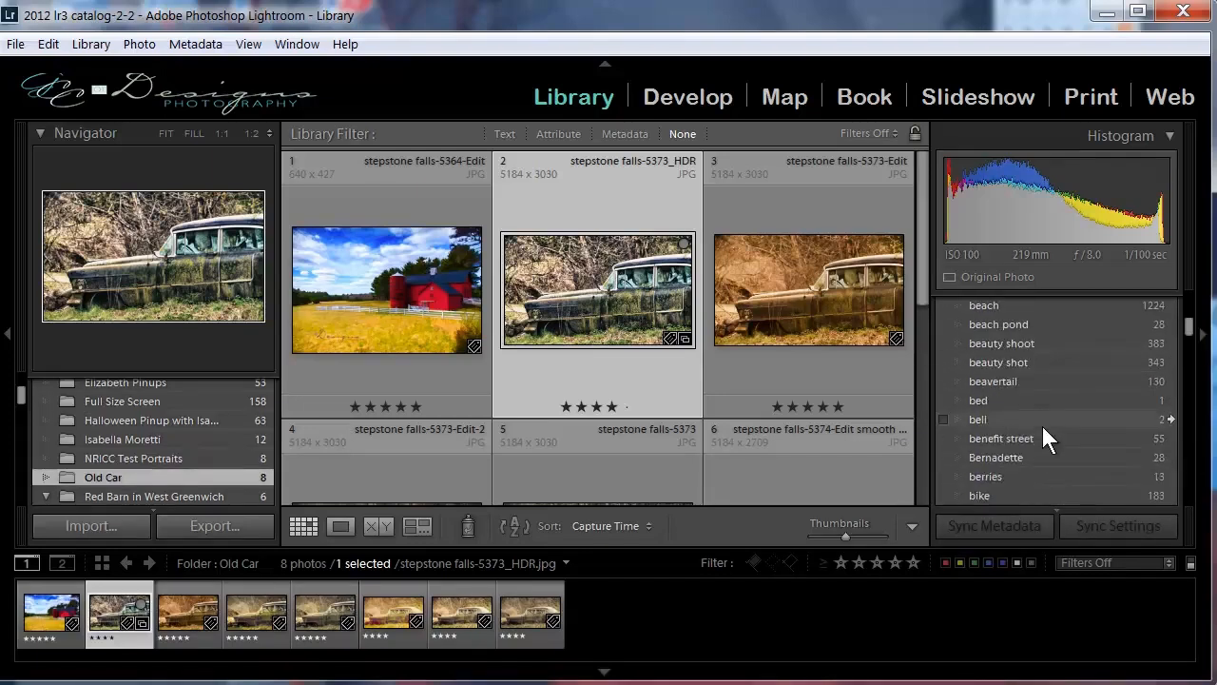
scroll(1034, 441, "down", 2)
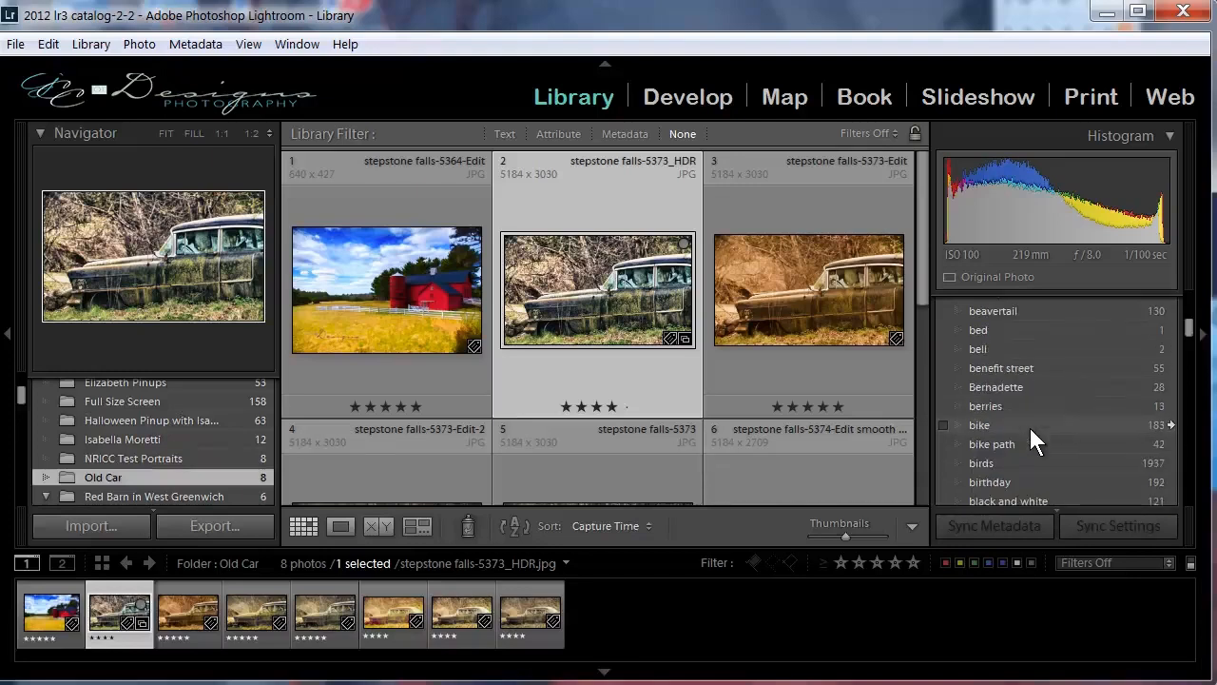
scroll(1030, 428, "down", 2)
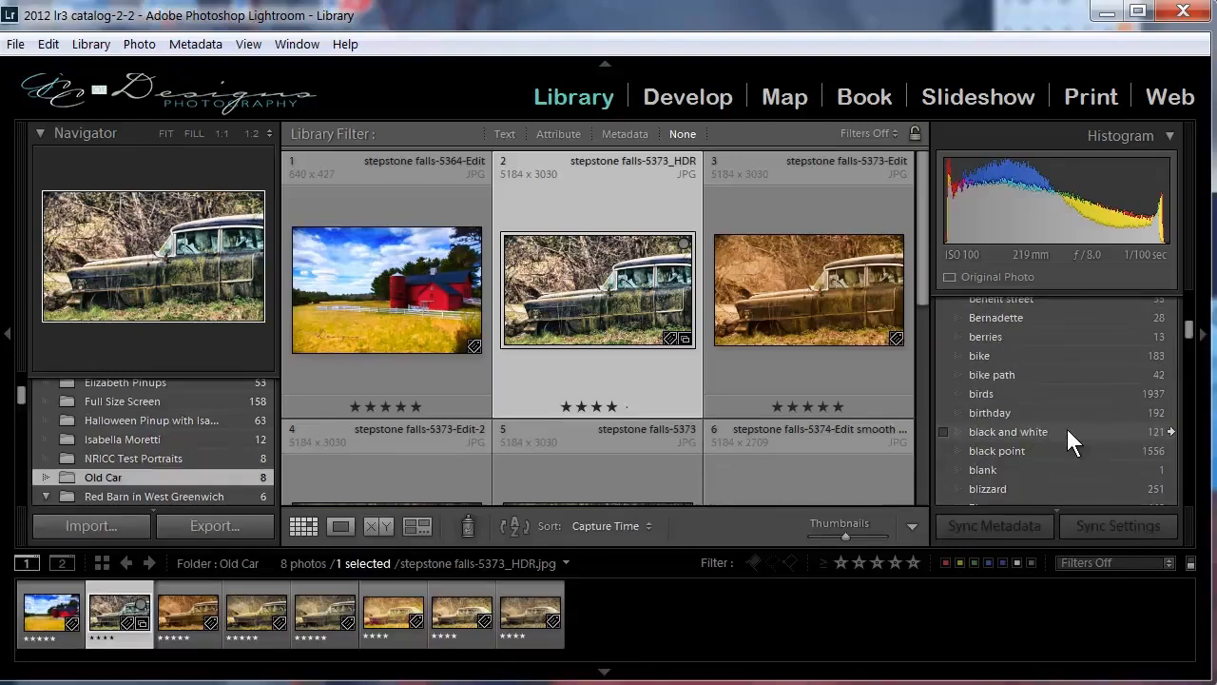
scroll(1068, 447, "down", 2)
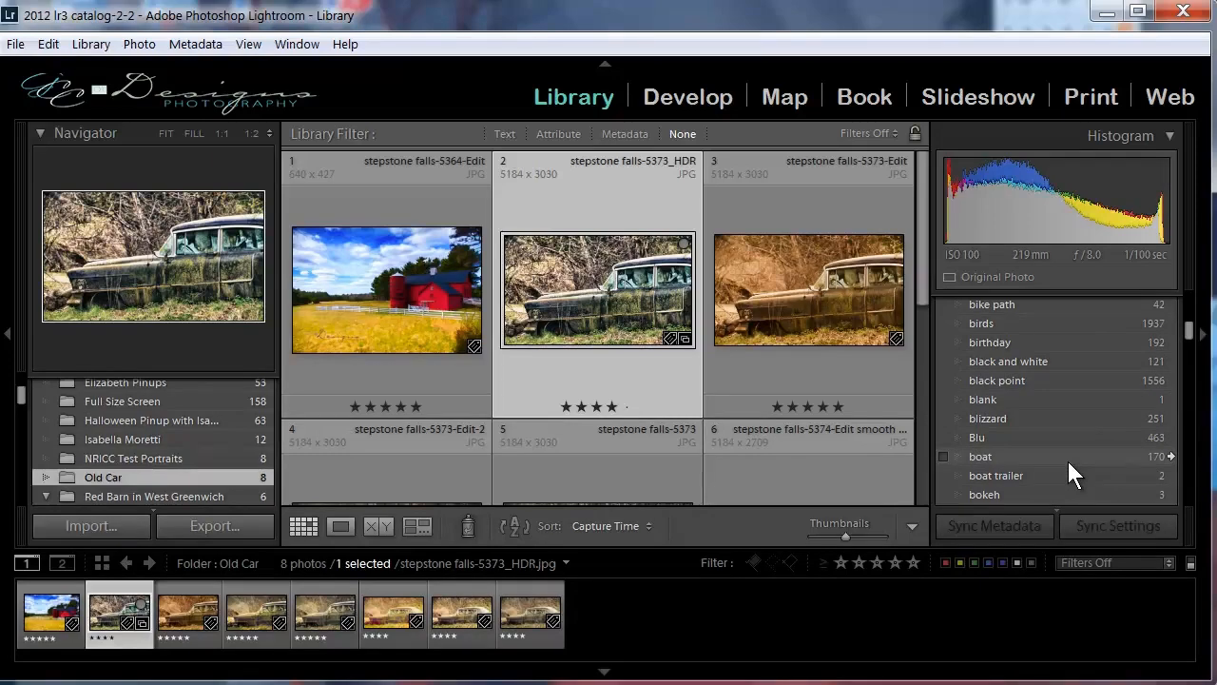
scroll(1068, 473, "down", 2)
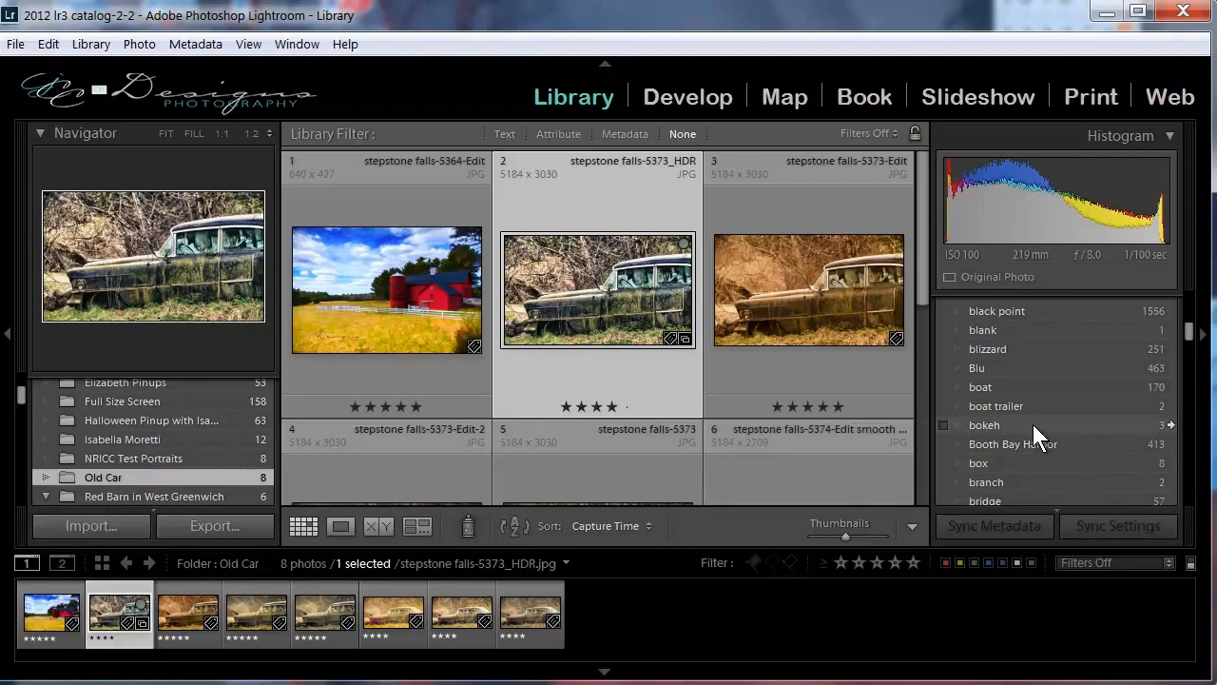
Show all catalog photos tagged with the keyword "boat" and browse the matching photos.
left_click(988, 385)
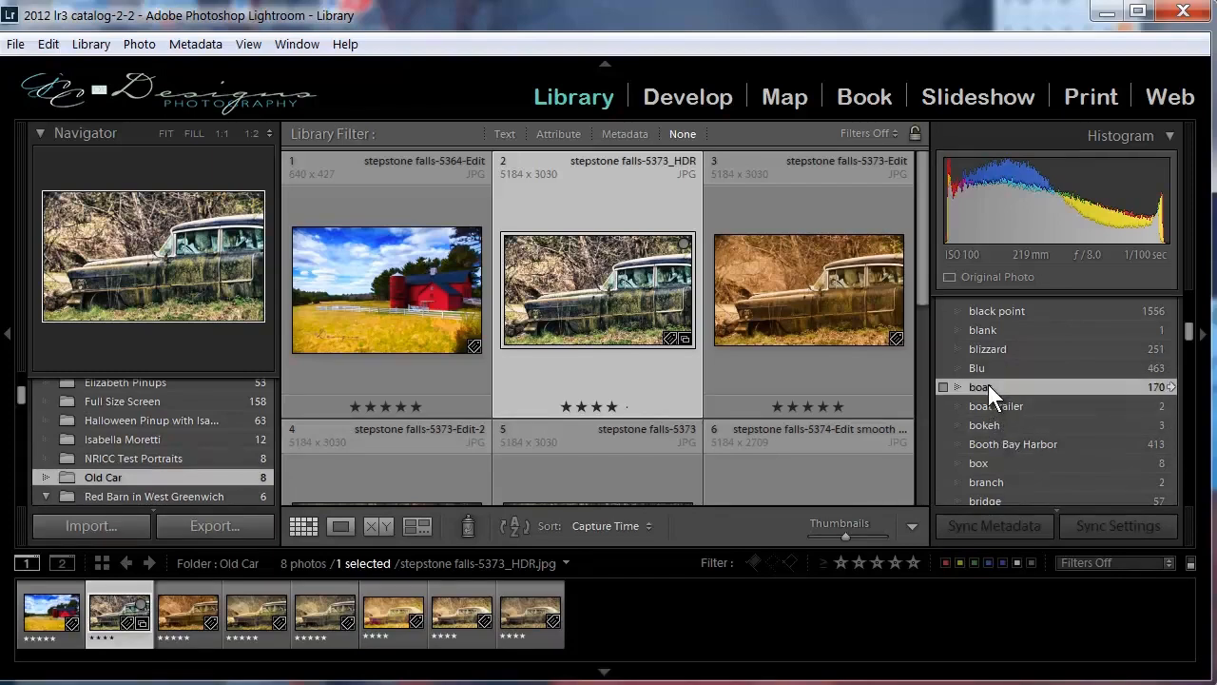
left_click(1170, 387)
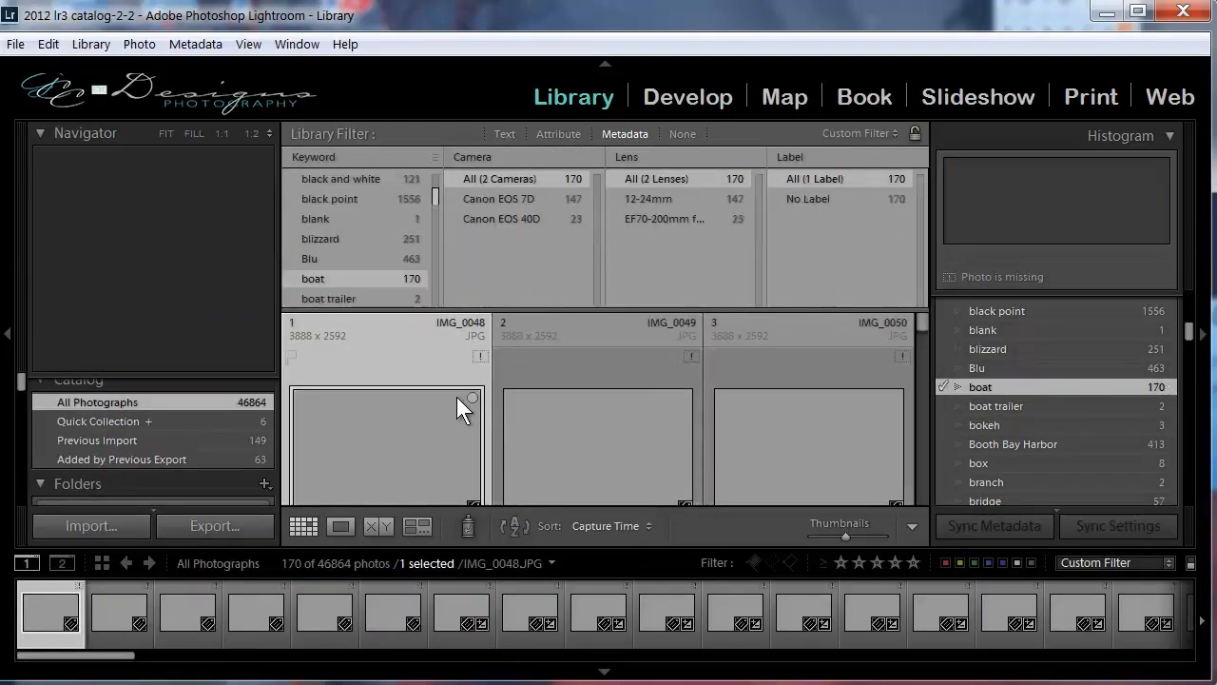
scroll(528, 400, "down", 1)
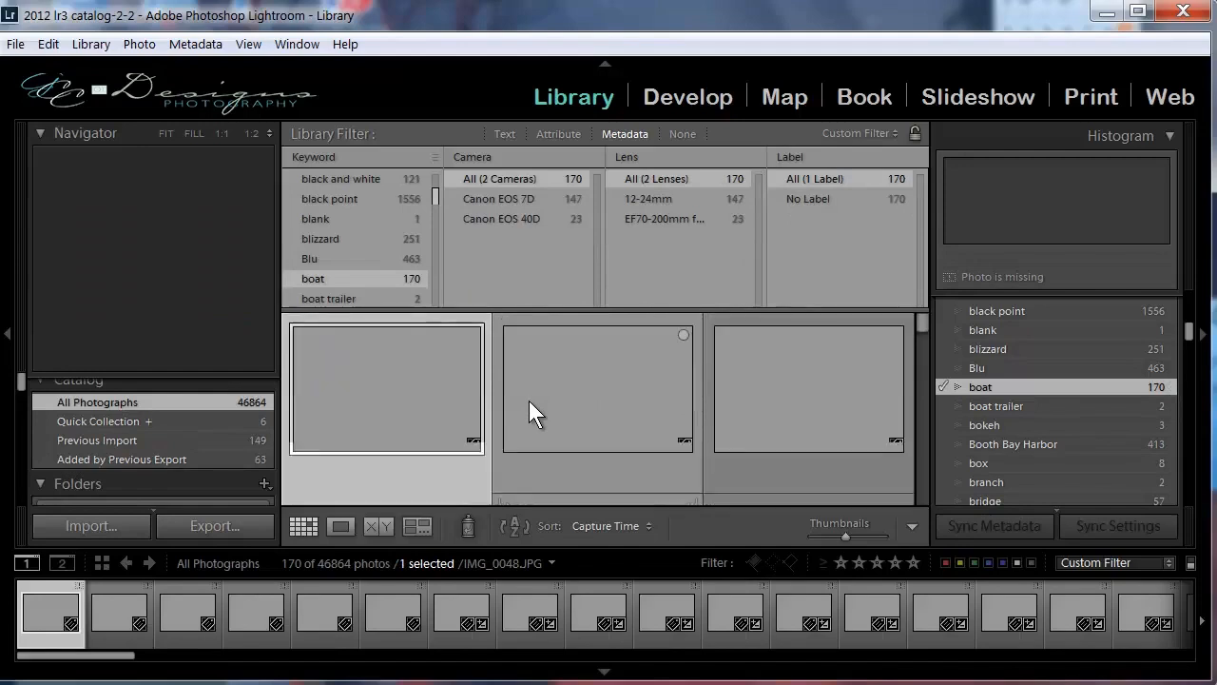
scroll(529, 401, "down", 3)
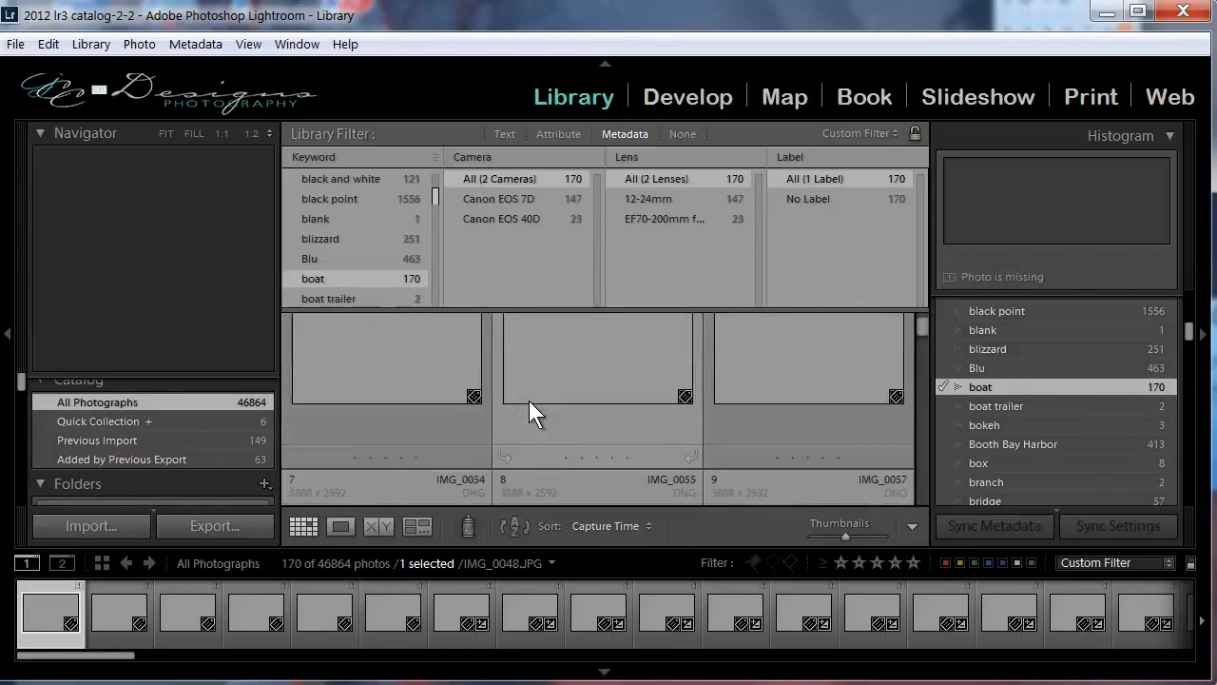
scroll(529, 400, "down", 1)
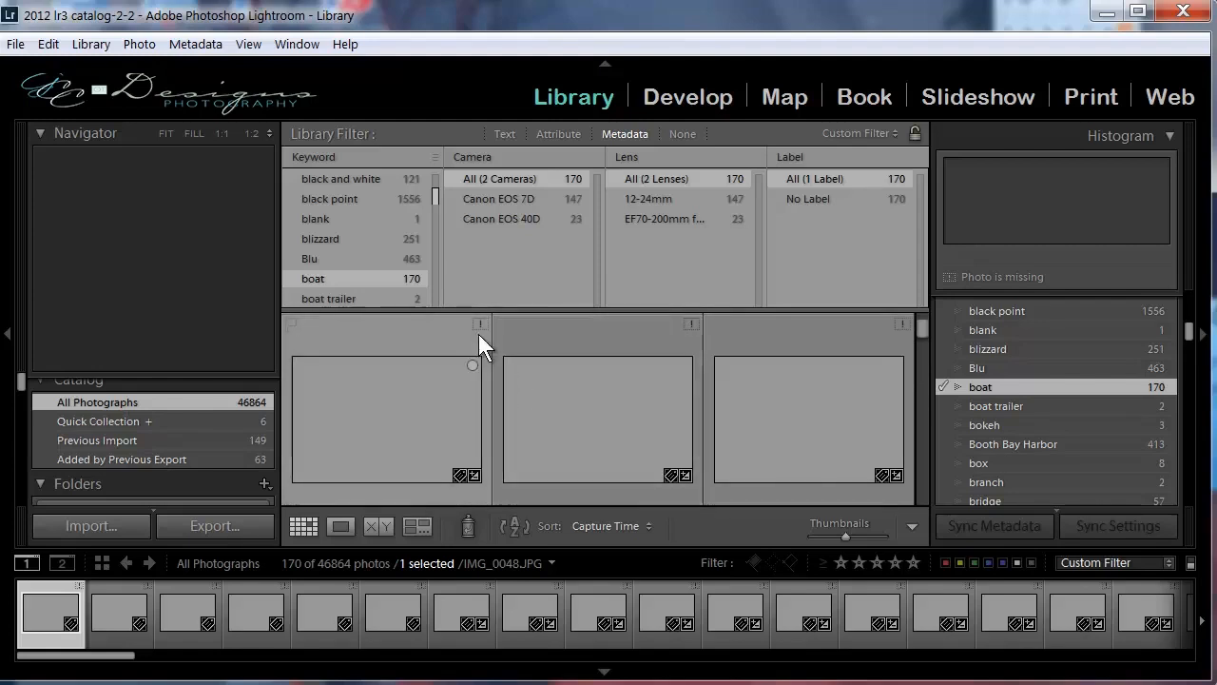
scroll(589, 393, "down", 1)
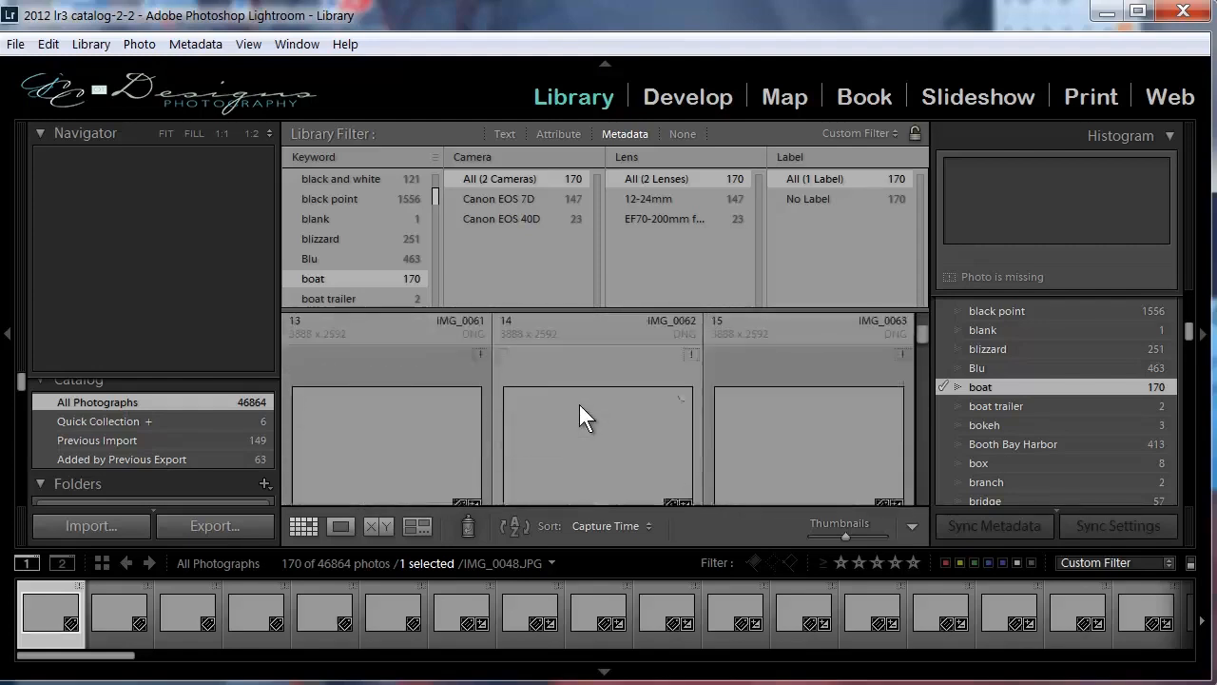
scroll(578, 410, "down", 10)
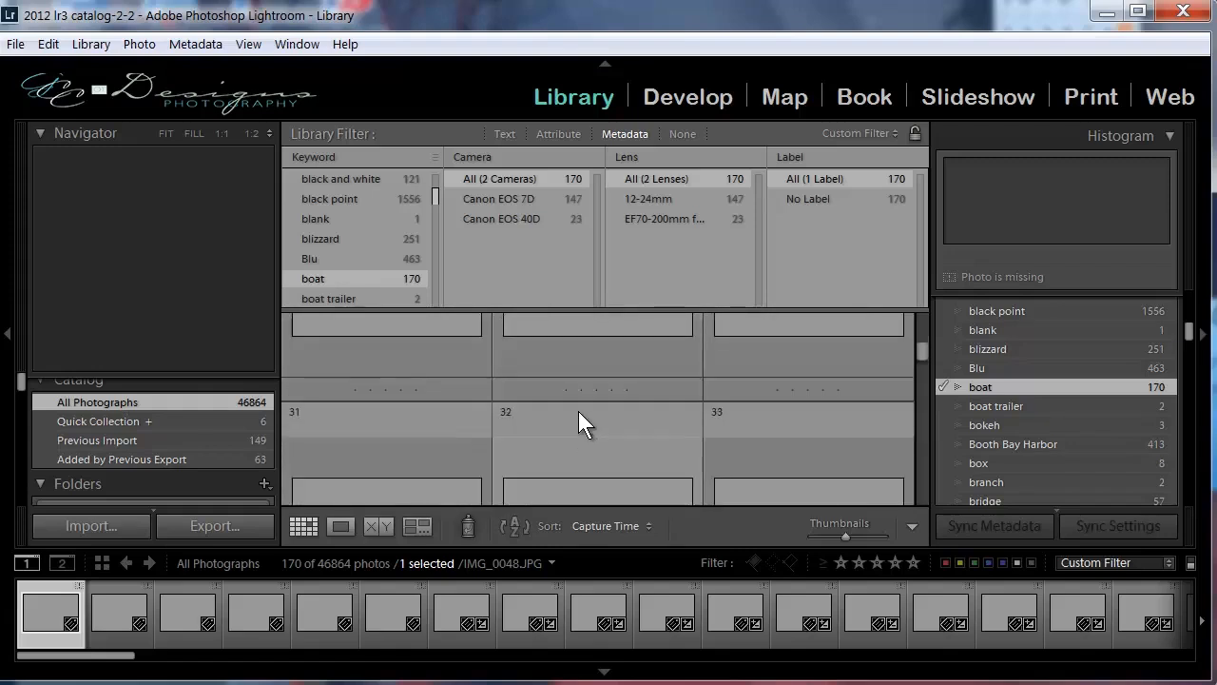
scroll(578, 411, "down", 1)
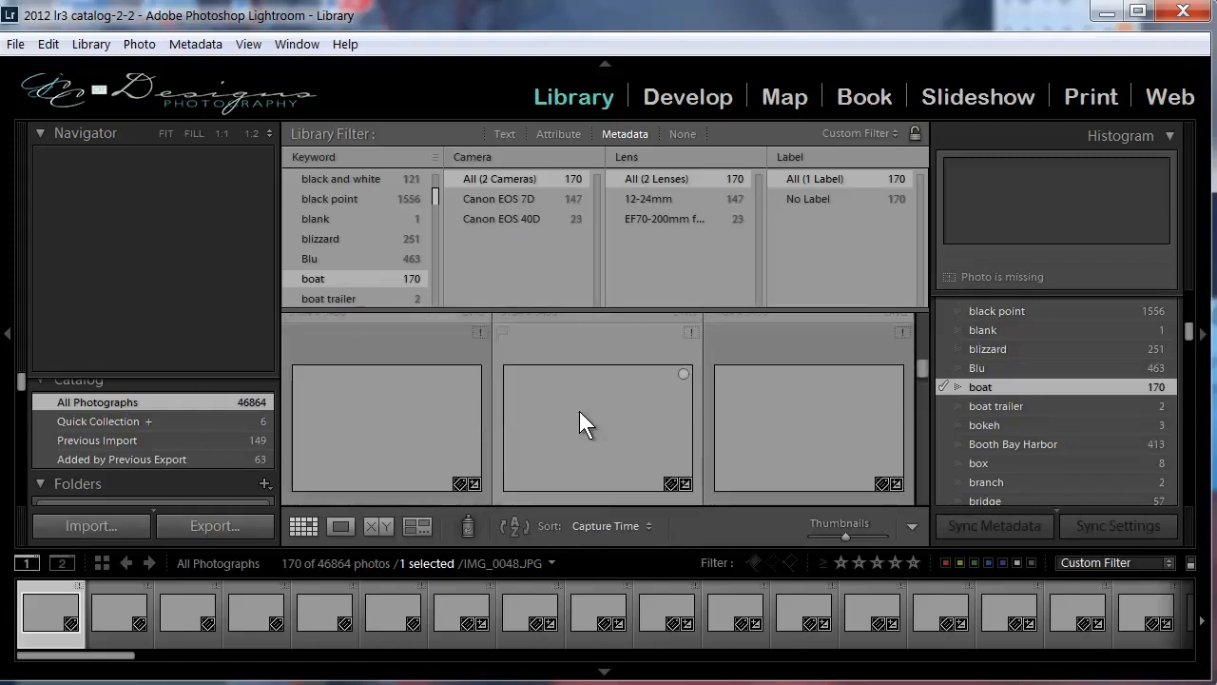
Look through the remaining "boat" photos in the grid, down to the last Salem images.
scroll(579, 411, "down", 3)
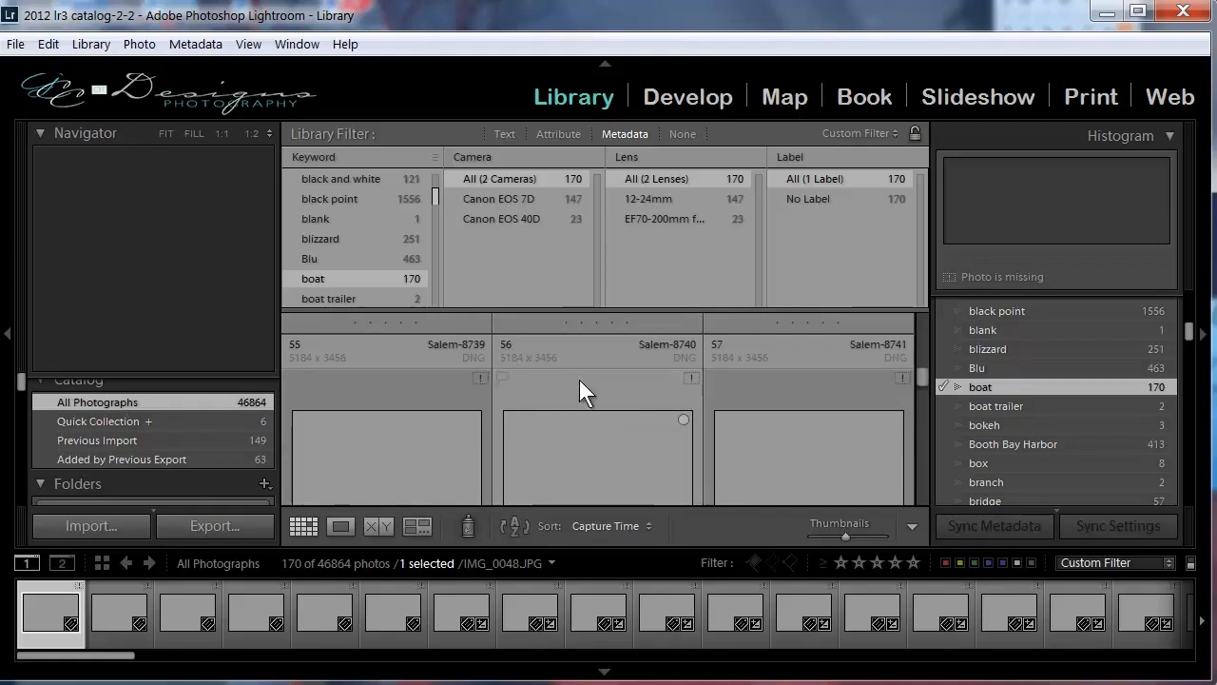
scroll(581, 380, "down", 1)
left_click_drag(919, 389, 921, 462)
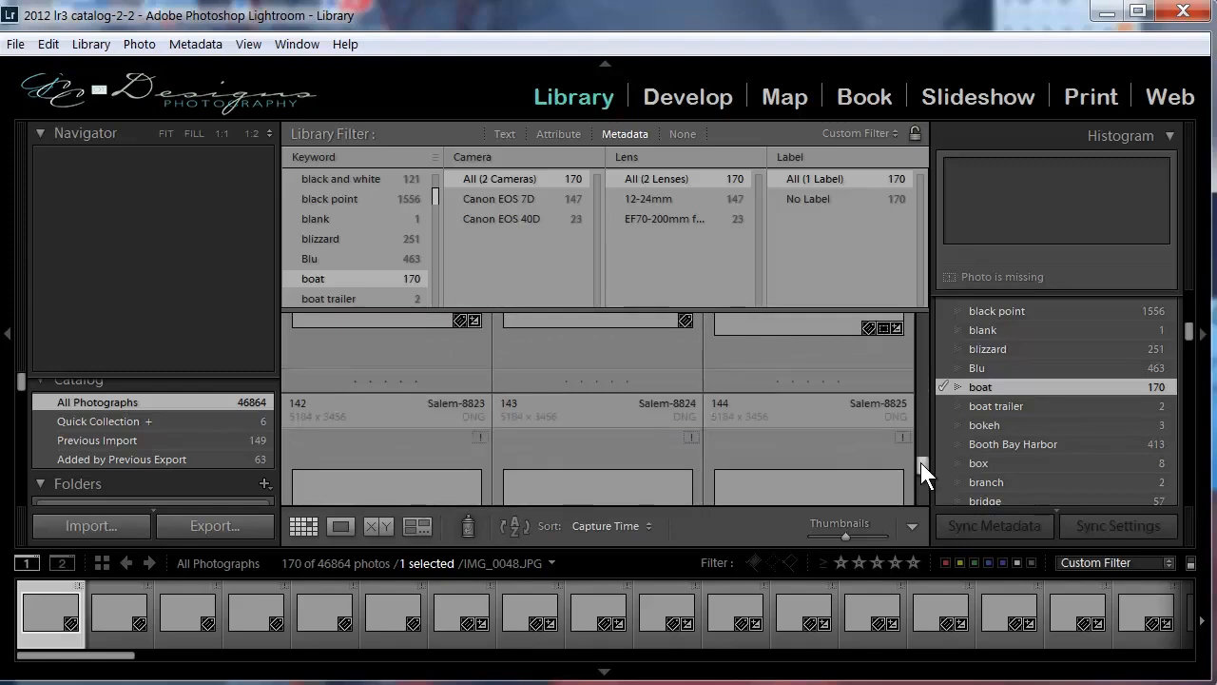
mouse_move(919, 462)
left_mouse_down()
mouse_move(923, 496)
mouse_move(924, 481)
left_mouse_up()
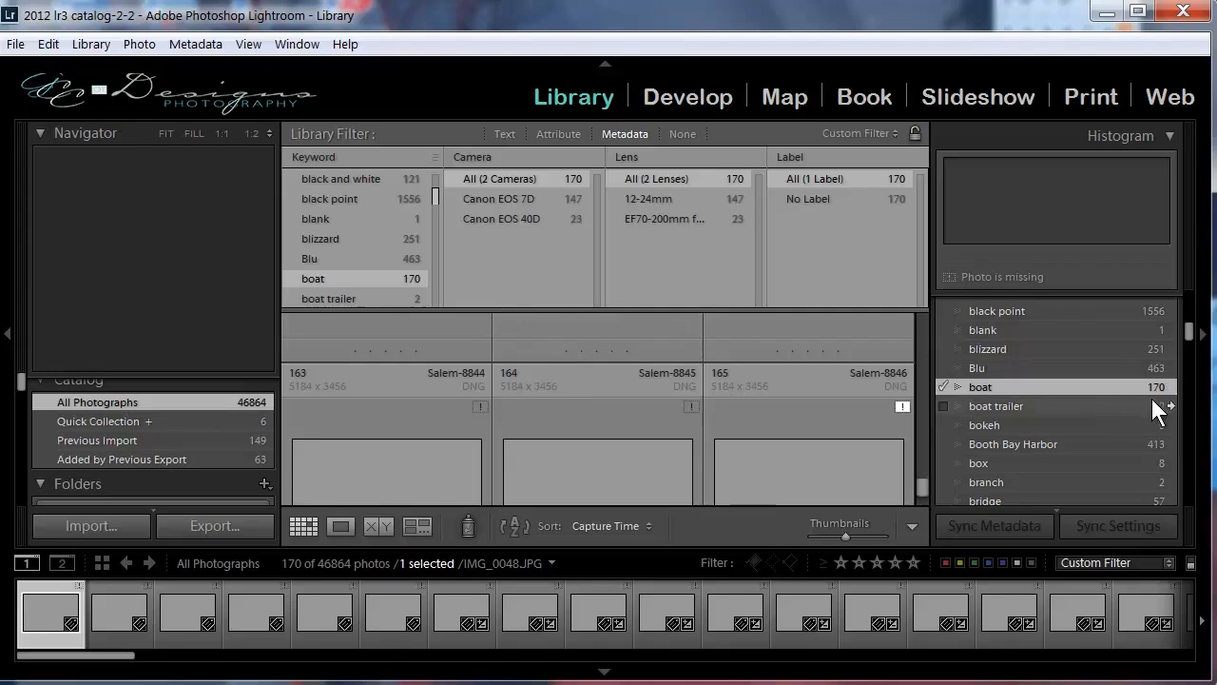
Show all catalog photos tagged with the keyword "Booth Bay Harbor" and select the photo Booth Bay Harbor 2013-5196.JPG.
left_click(1042, 442)
left_click(1170, 442)
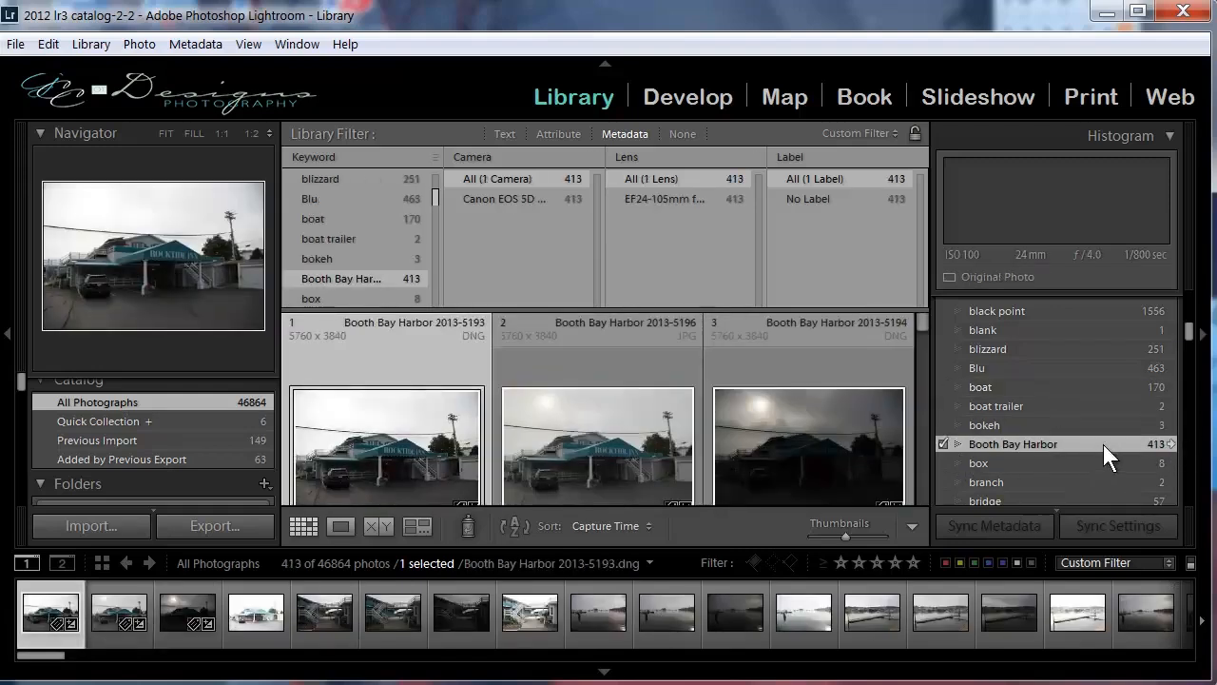
left_click(601, 433)
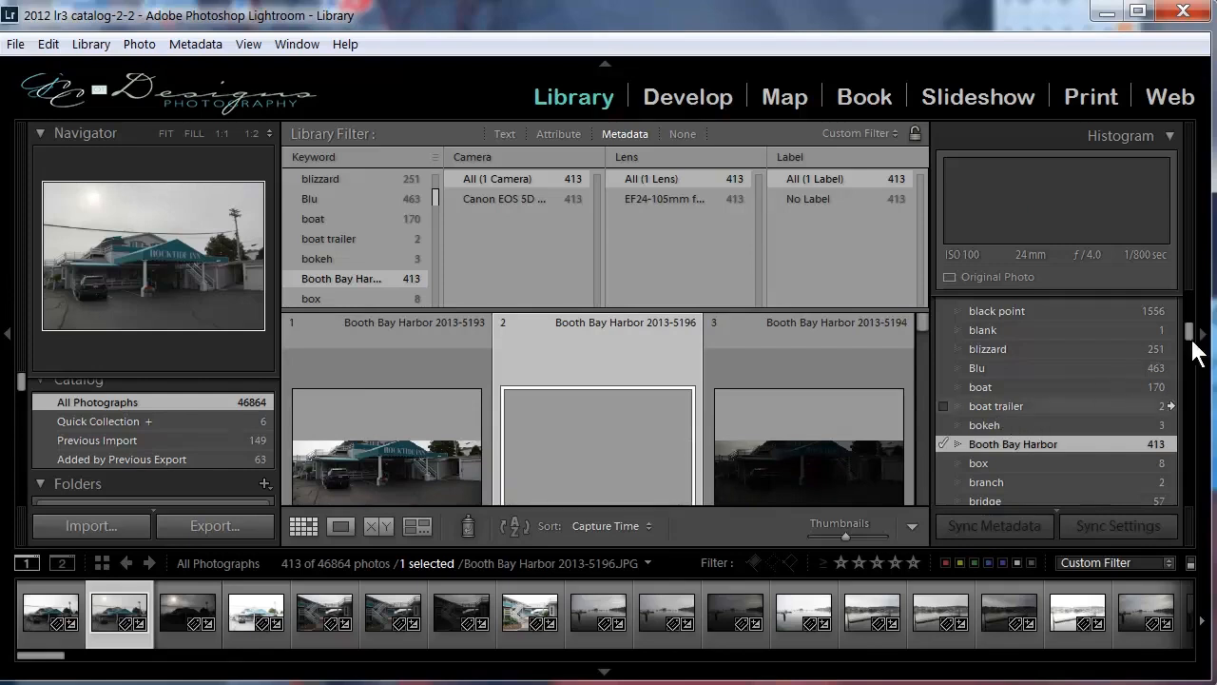
Check the metadata view sets available for the selected Booth Bay Harbor photo, keeping EXIF and IPTC.
left_click_drag(1190, 335, 1187, 484)
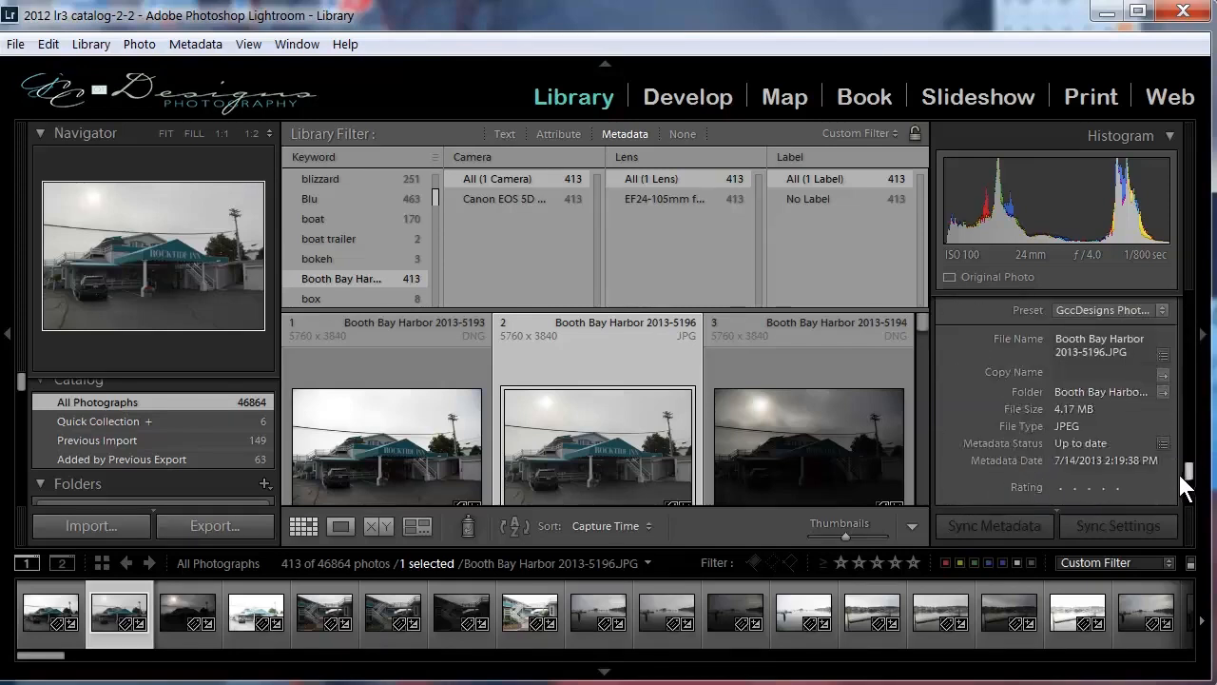
scroll(1005, 378, "up", 1)
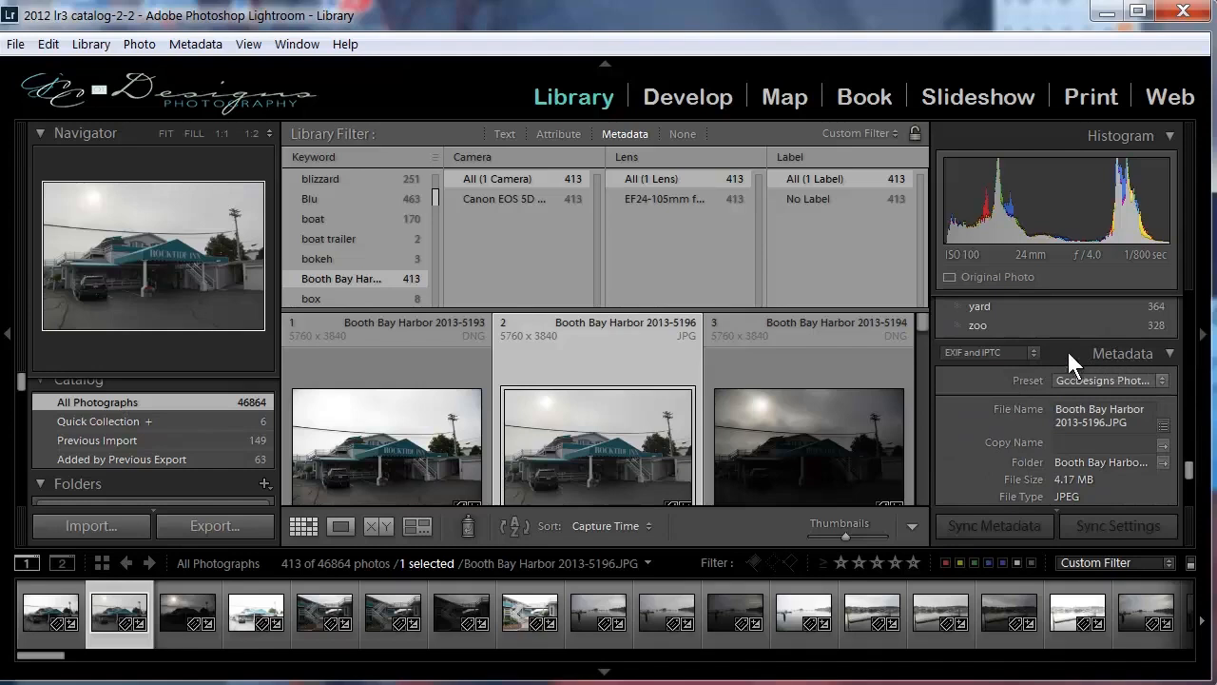
left_click(1034, 352)
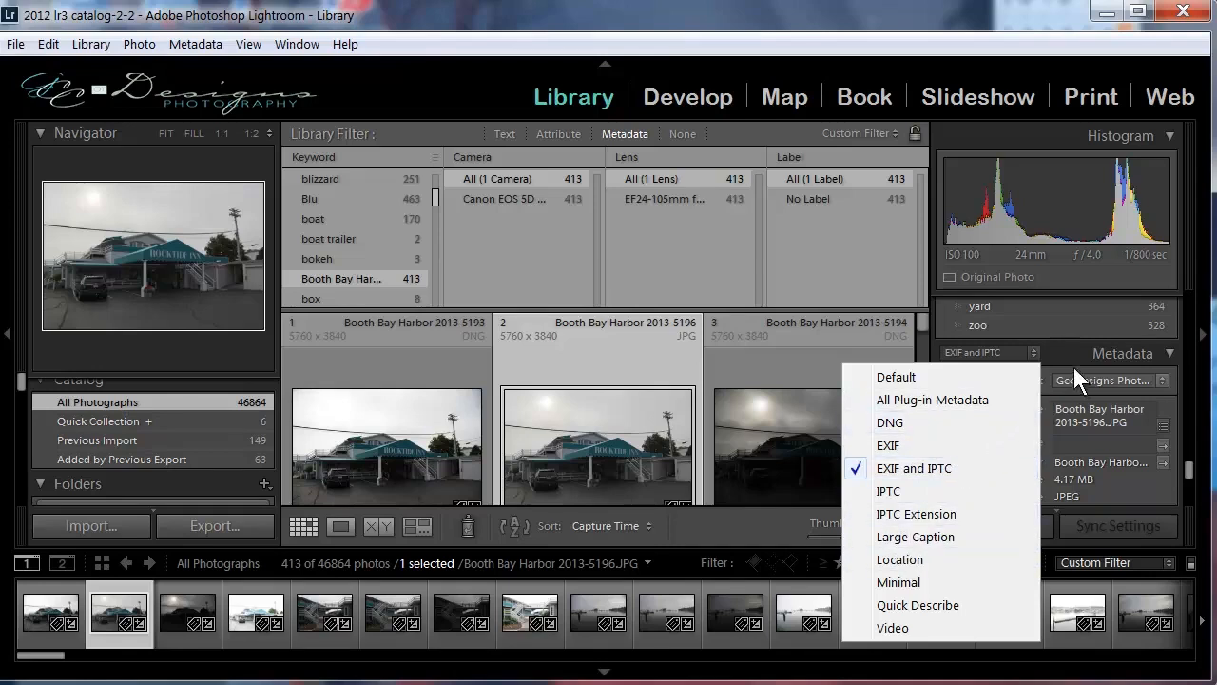
left_click(1134, 360)
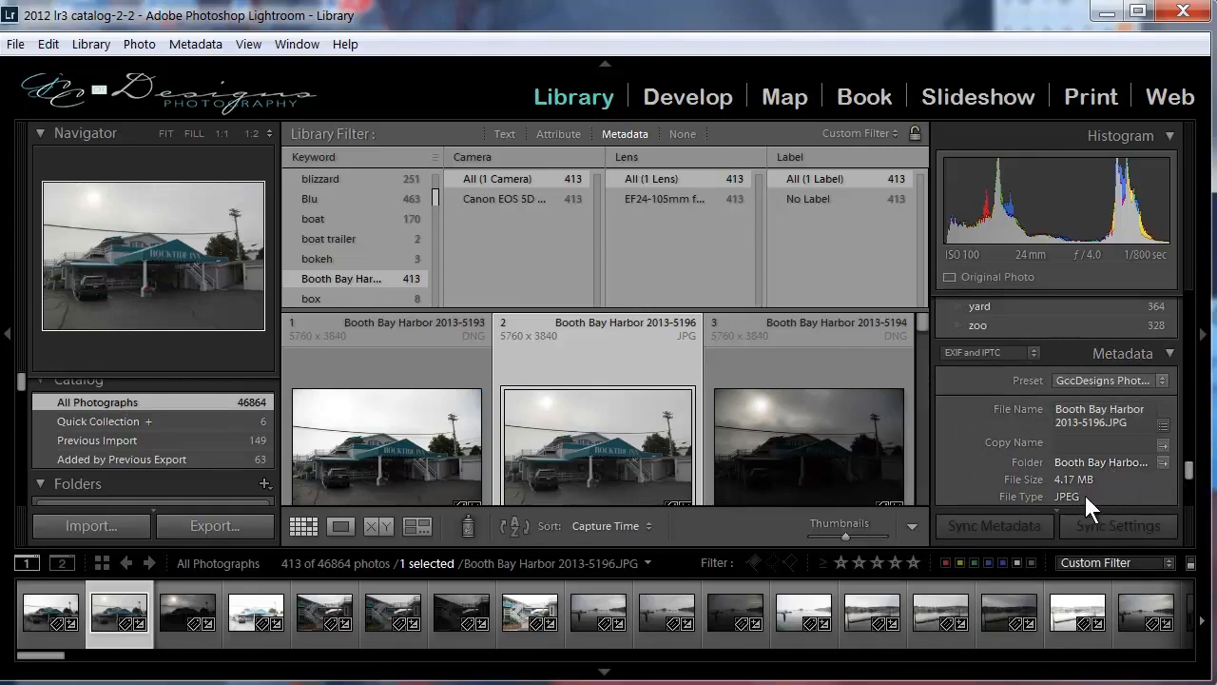
Examine the selected photo's file details, rating, label, title and caption fields, and its EXIF exposure, lens and camera data.
scroll(1189, 475, "down", 3)
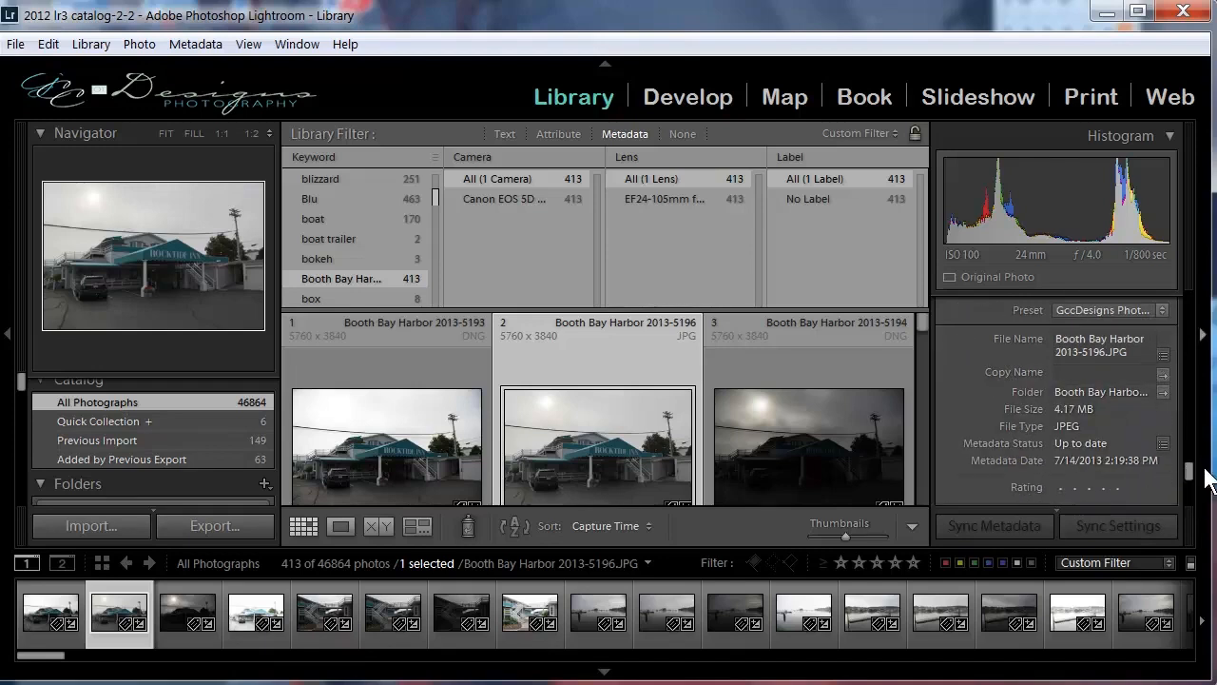
scroll(1189, 473, "down", 2)
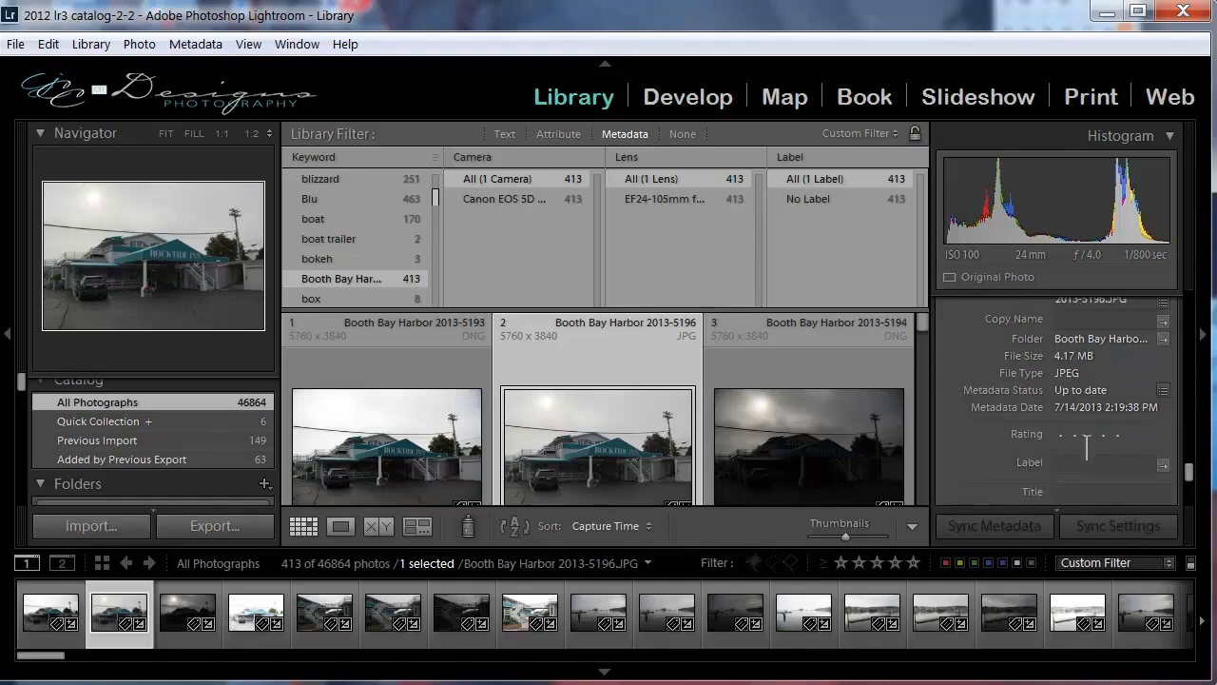
scroll(1191, 485, "down", 1)
scroll(1192, 485, "down", 1)
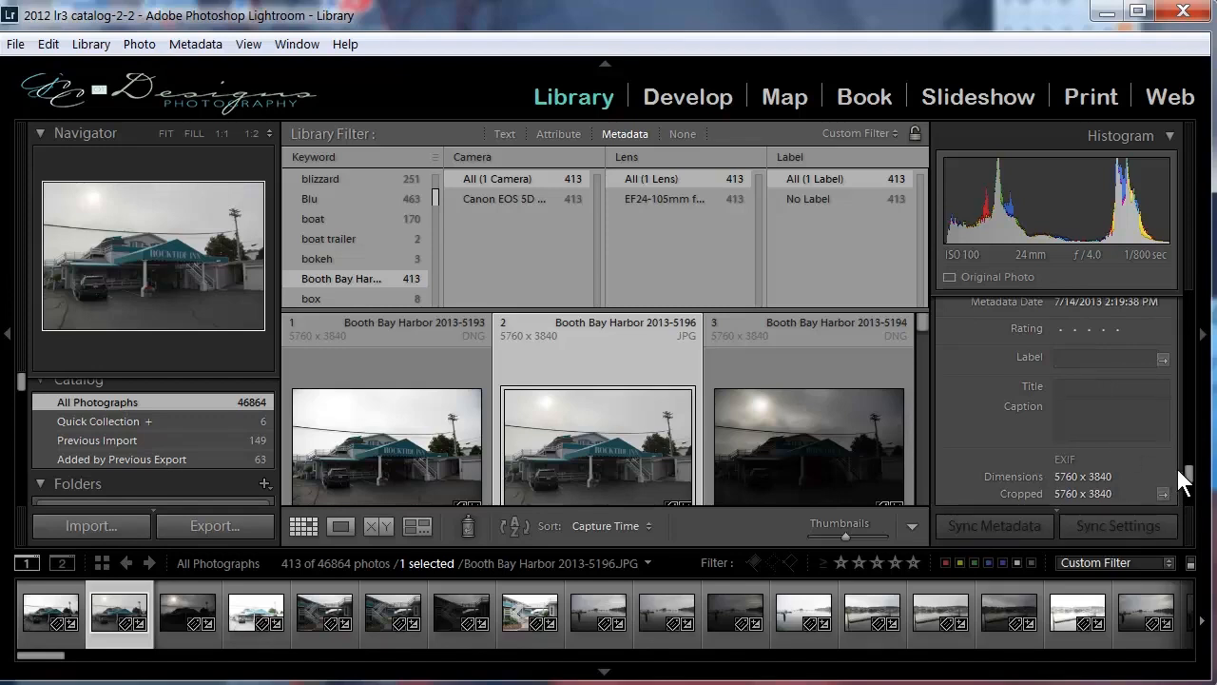
scroll(1187, 472, "down", 1)
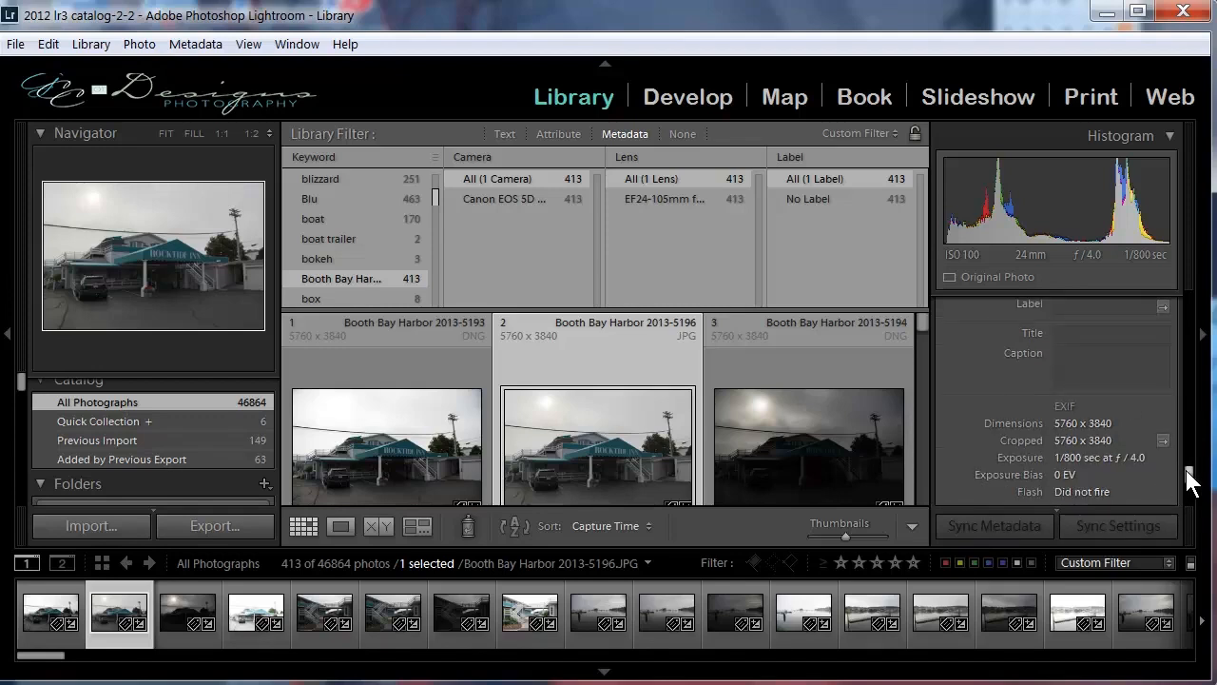
scroll(1187, 470, "down", 2)
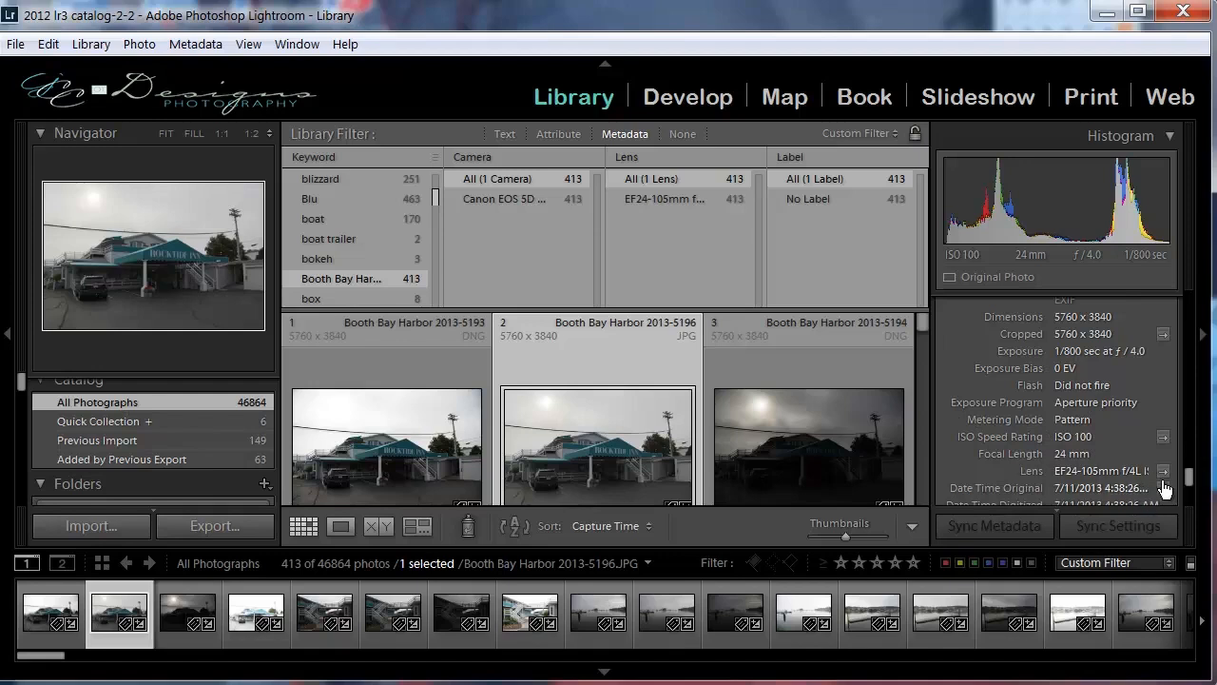
scroll(1190, 490, "down", 5)
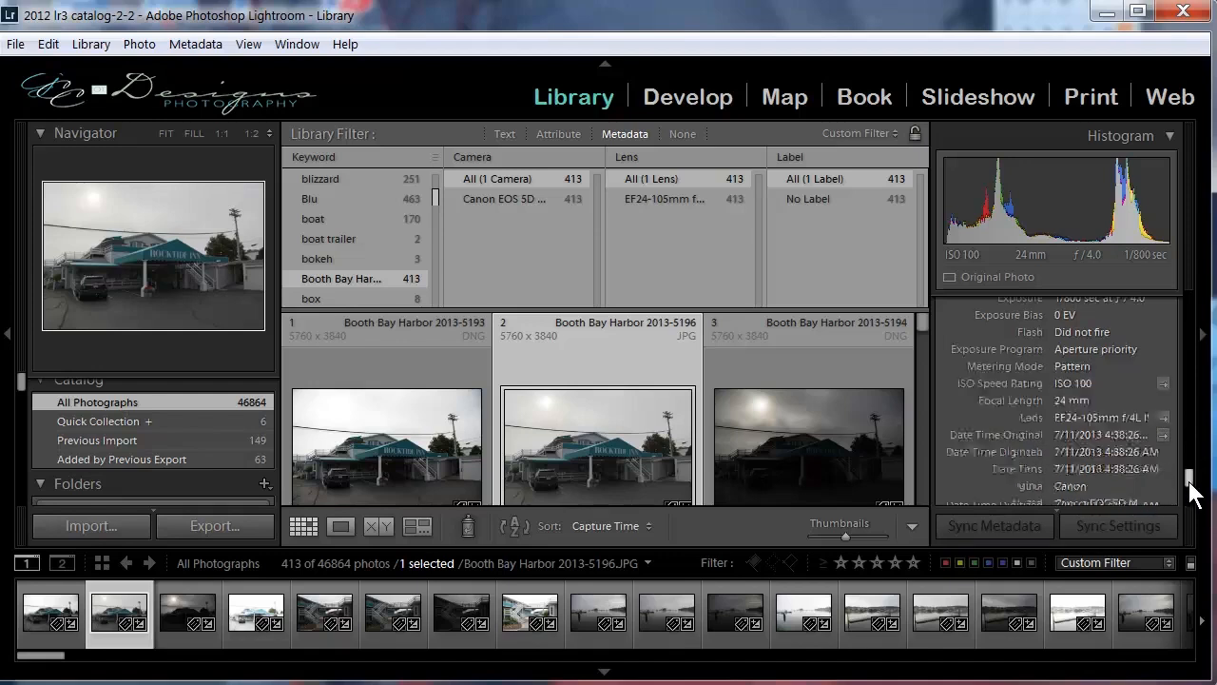
scroll(1194, 496, "down", 2)
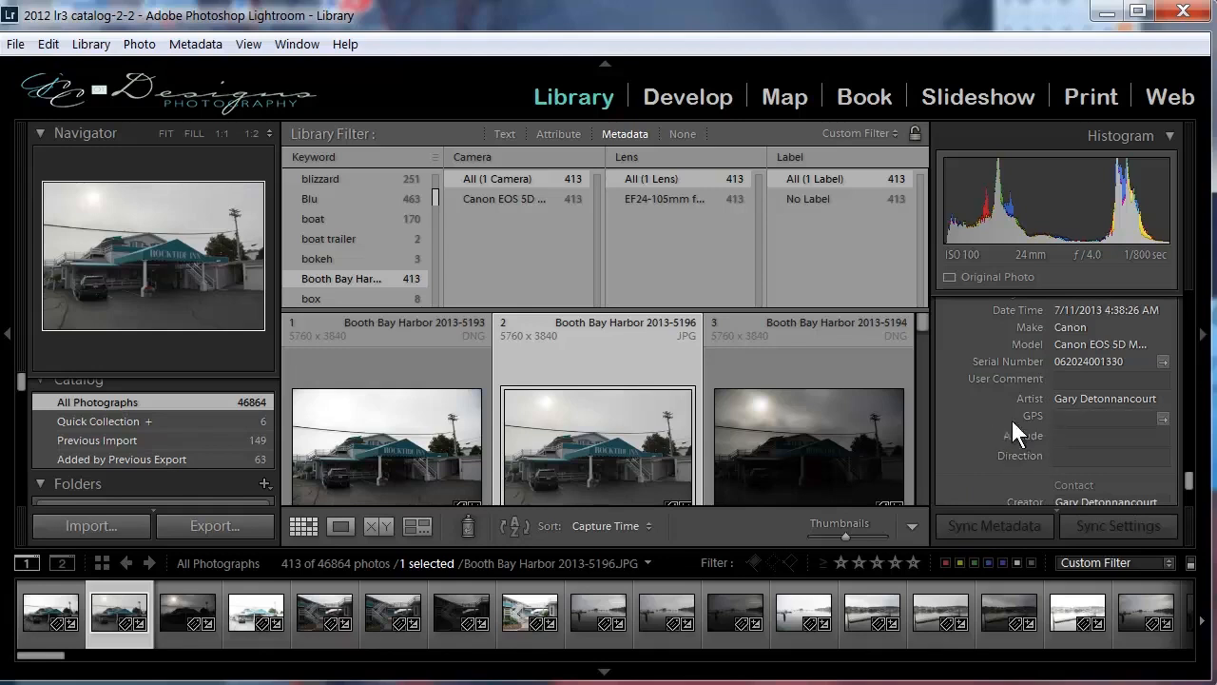
Examine the selected photo's GPS field and its contact, IPTC, image, workflow and copyright metadata.
left_click(1078, 421)
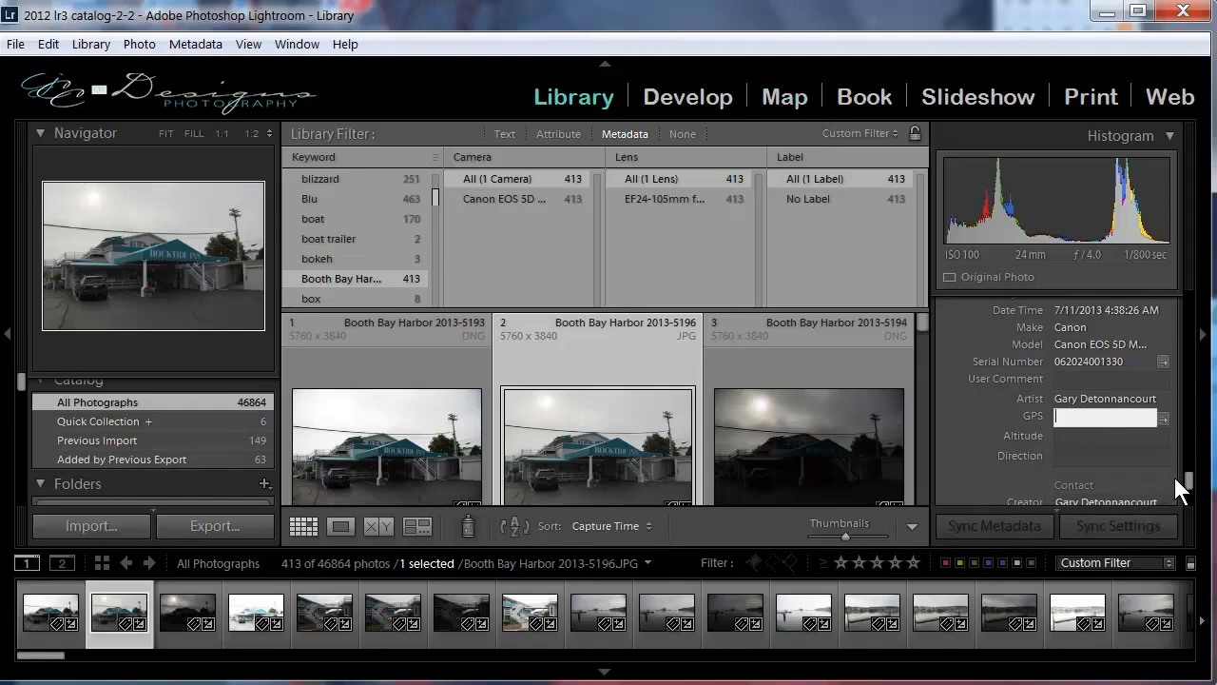
scroll(1188, 480, "down", 1)
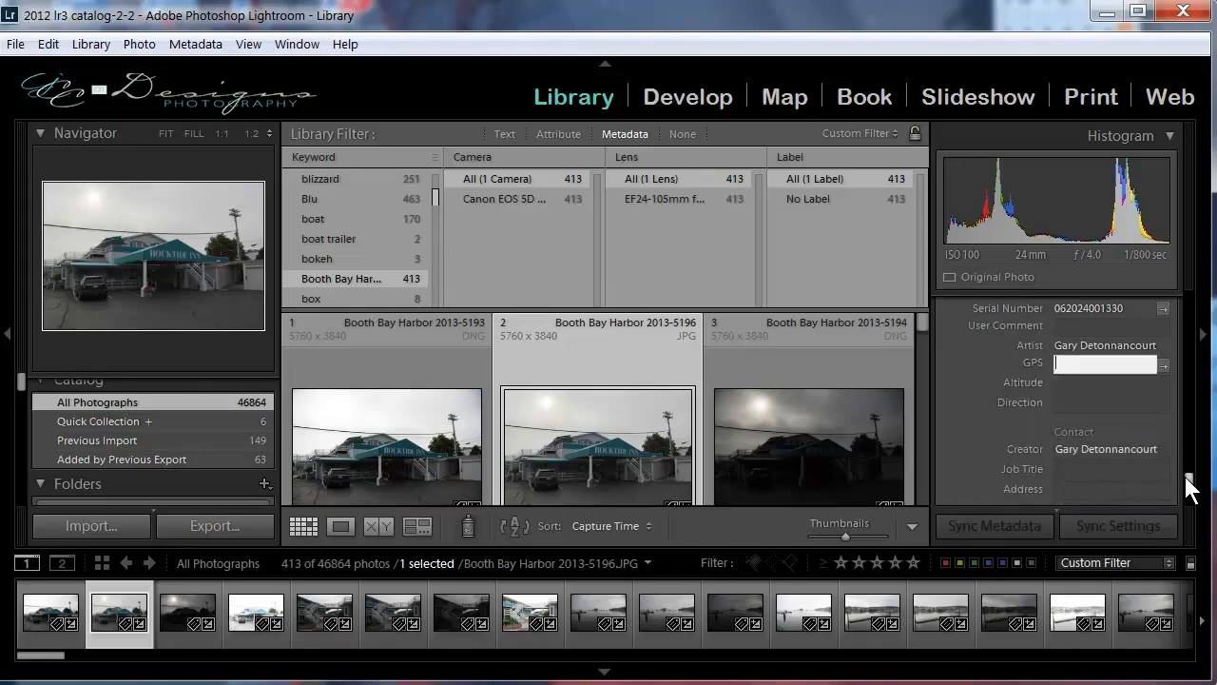
scroll(1187, 482, "down", 1)
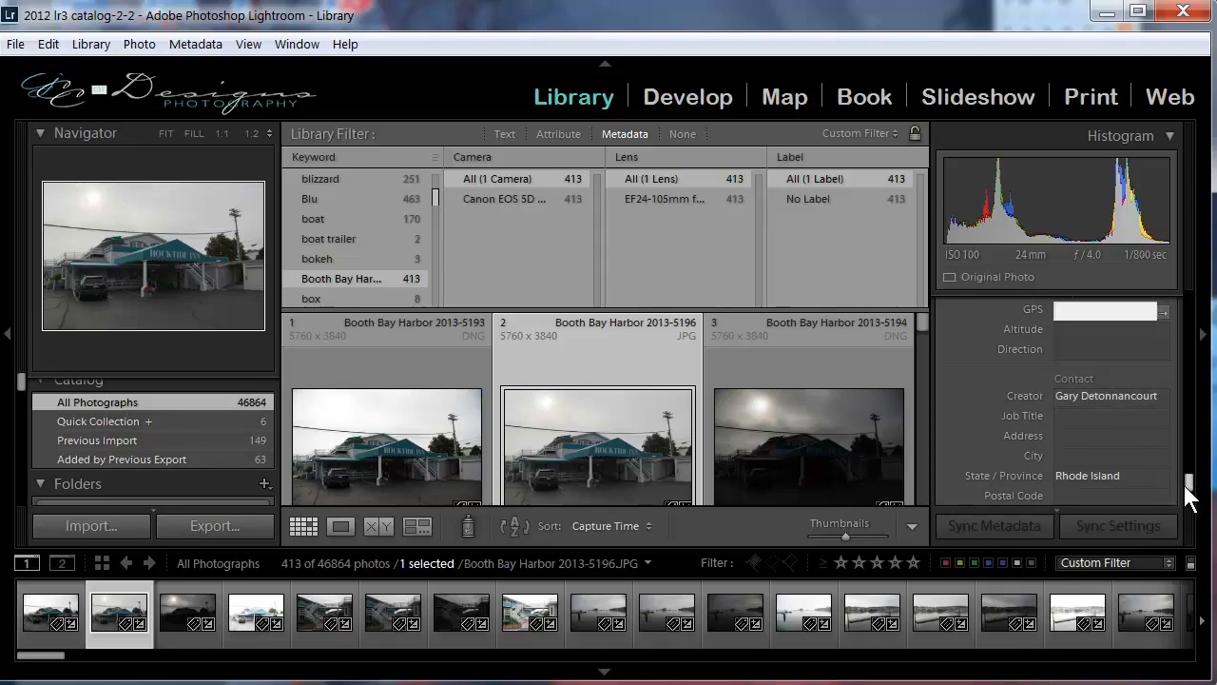
scroll(1189, 494, "down", 4)
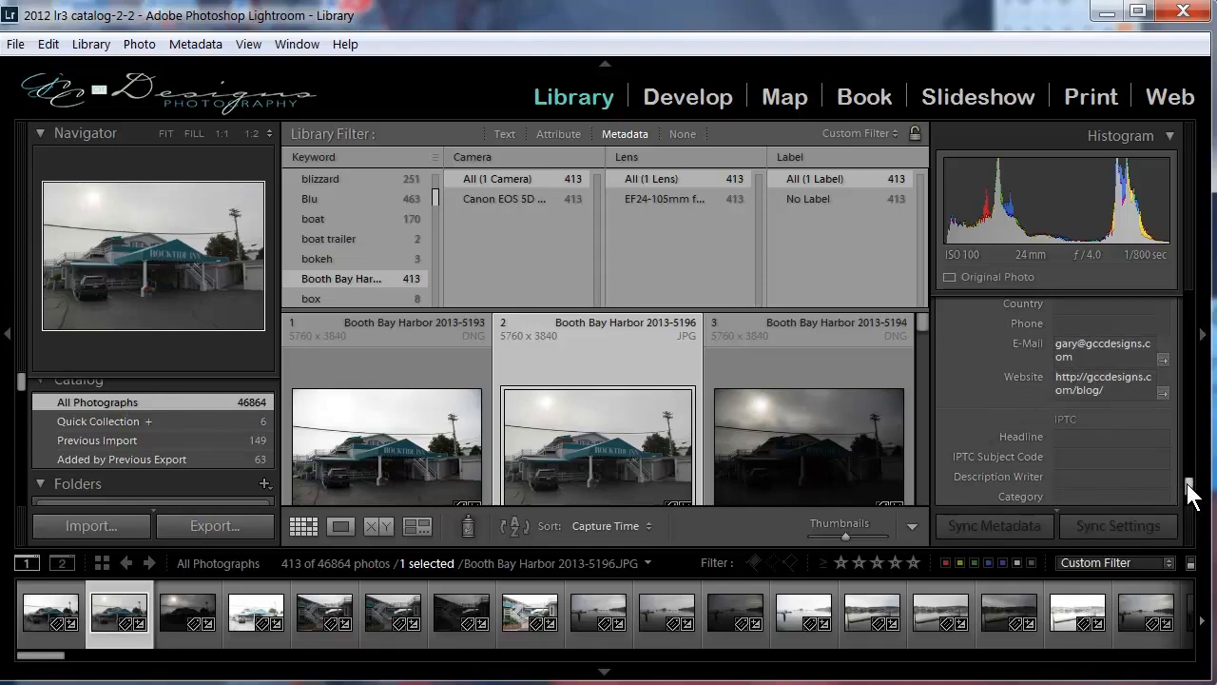
scroll(1188, 483, "down", 3)
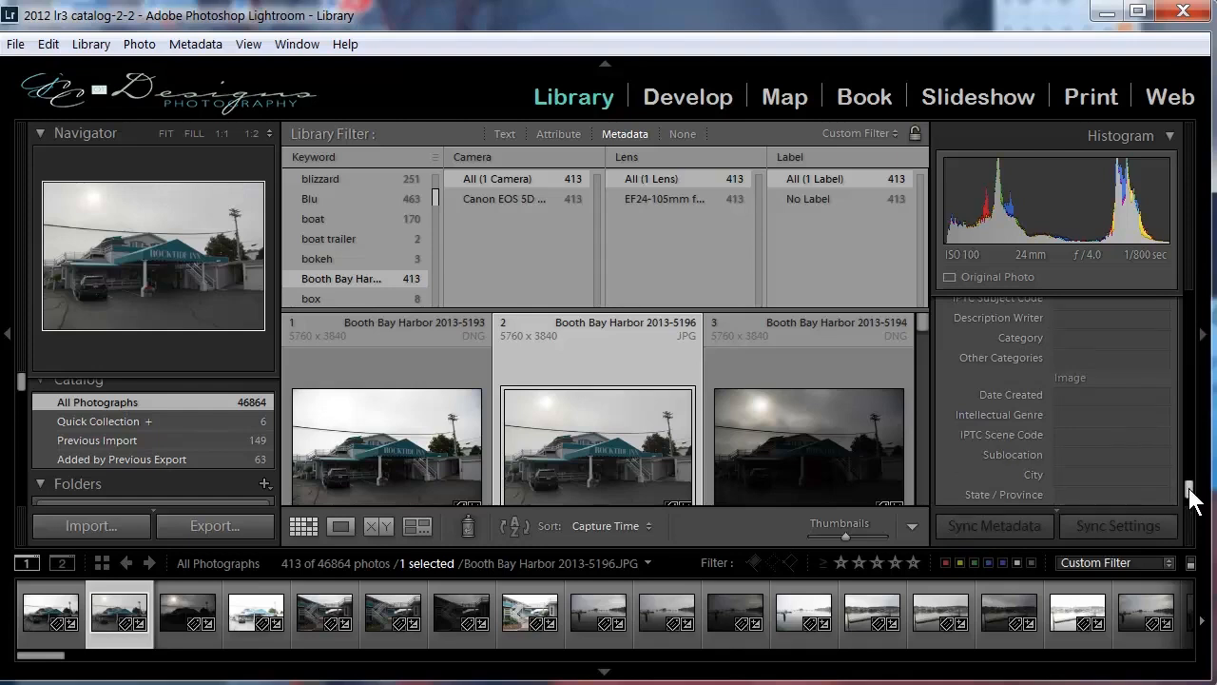
scroll(1189, 501, "down", 4)
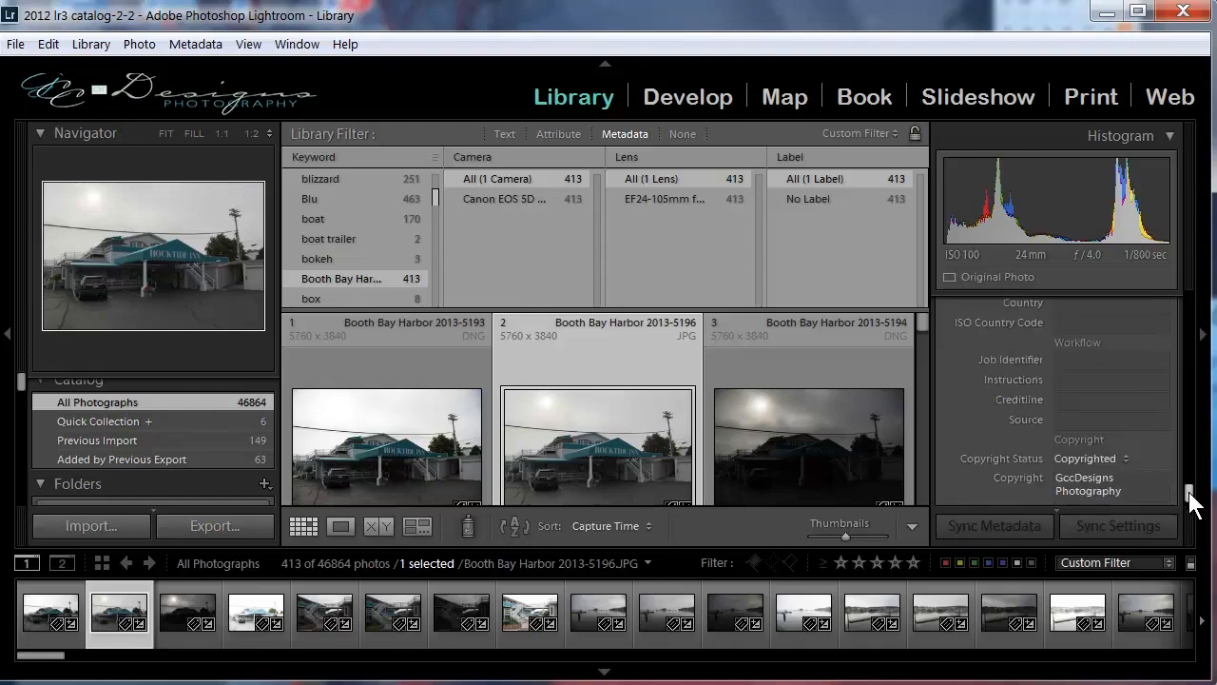
scroll(1195, 504, "down", 3)
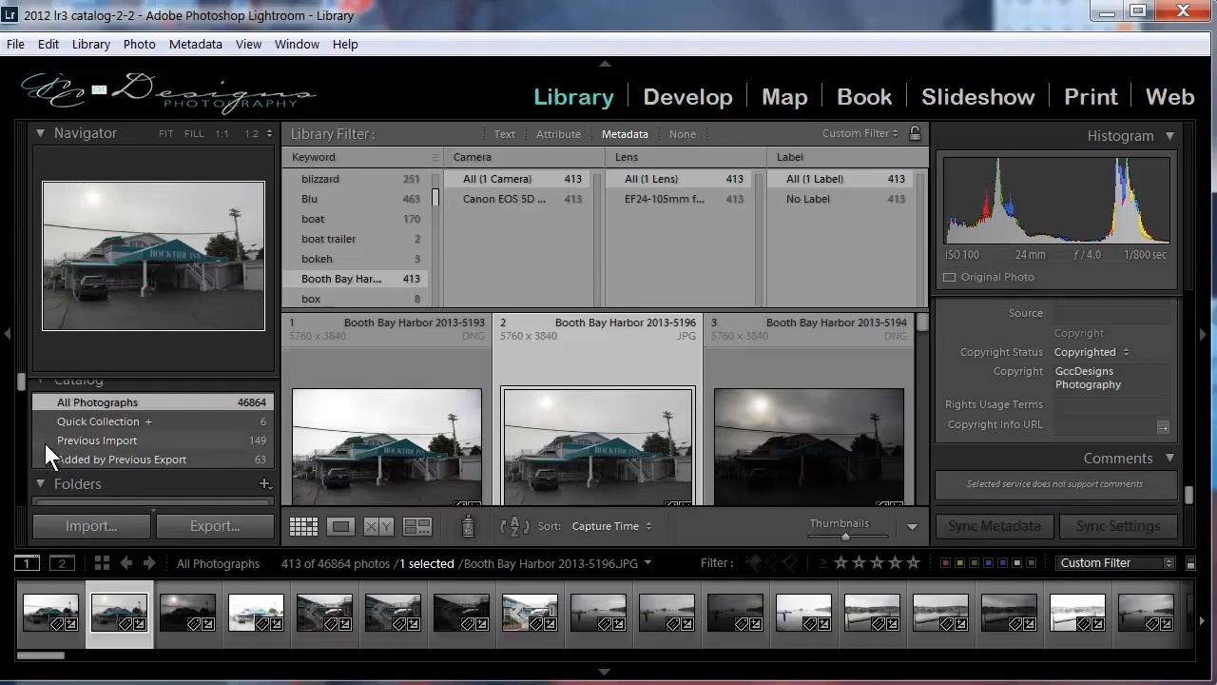
Apply the Filters Off preset to the Library Filter and bring back the hidden Navigator and Catalog panels.
left_click(16, 379)
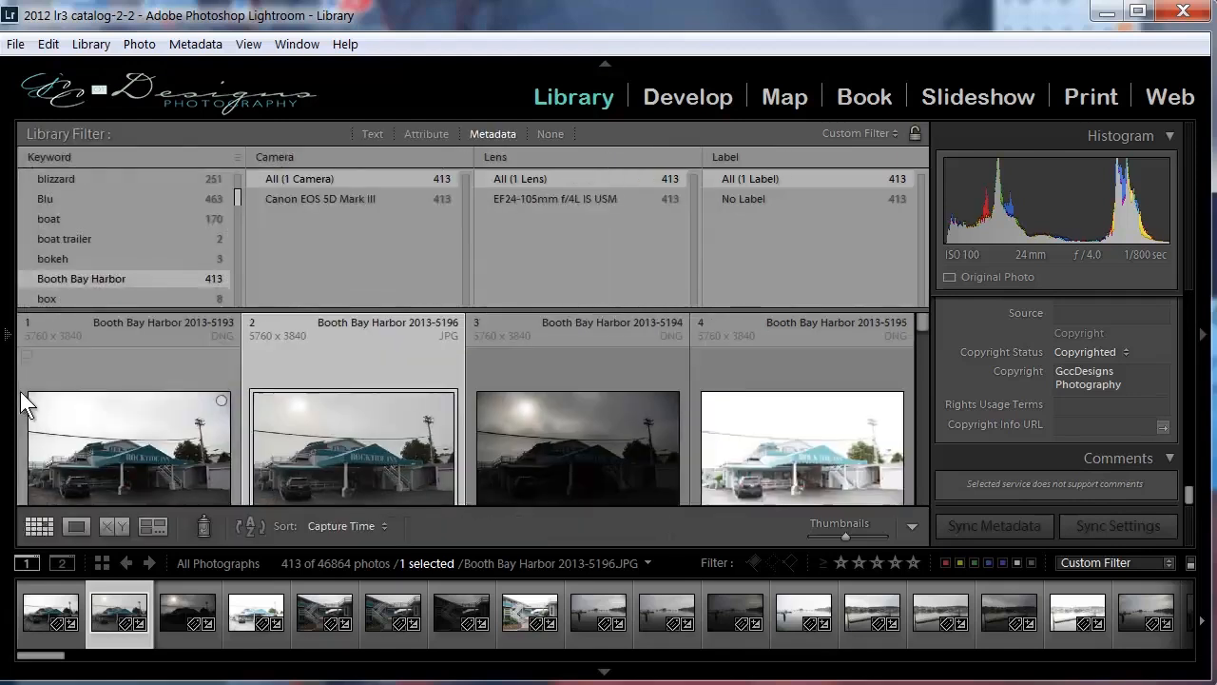
left_click(843, 132)
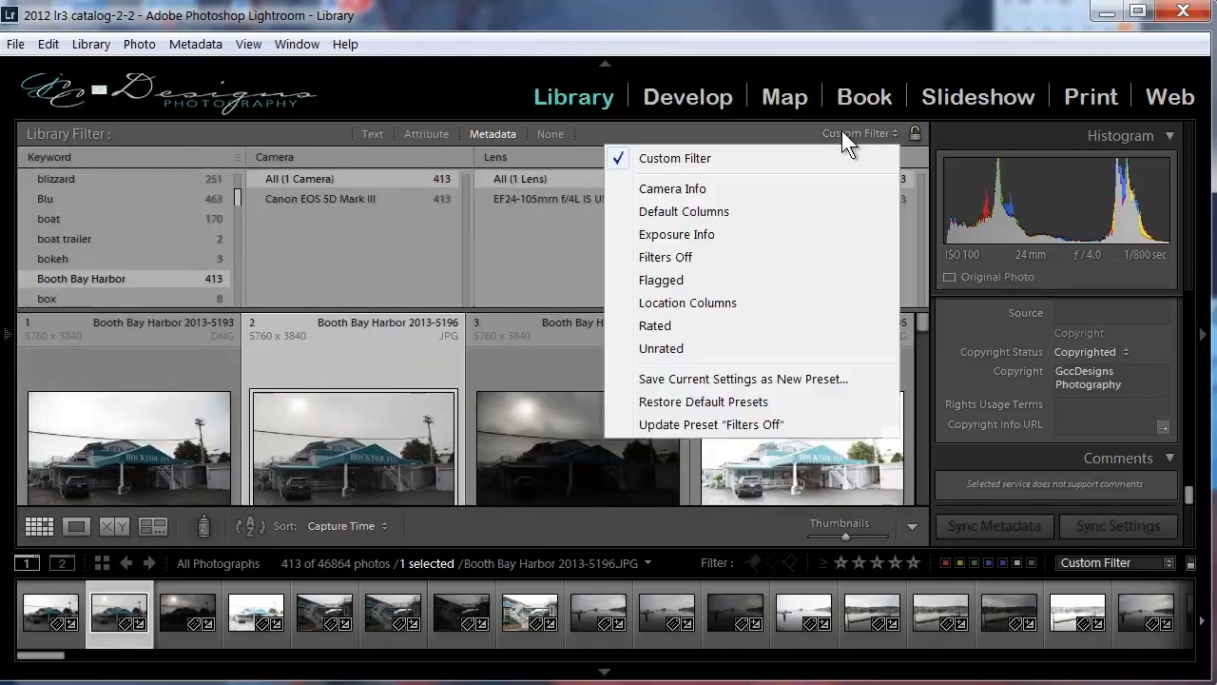
left_click(681, 258)
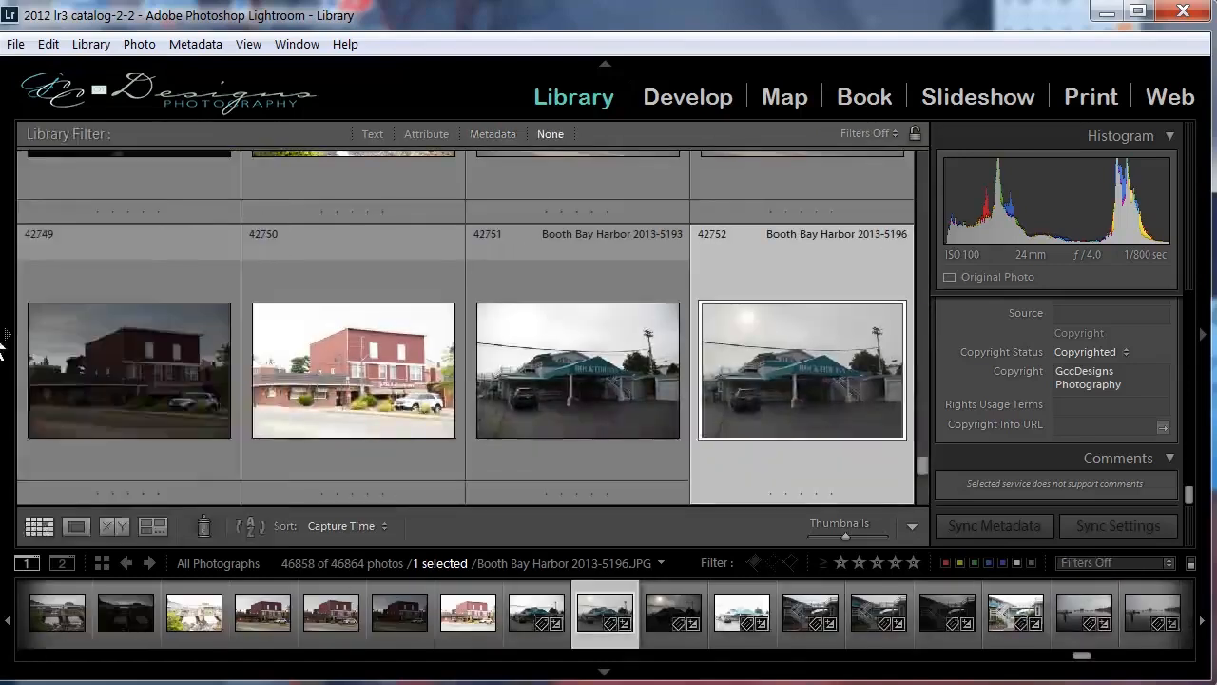
left_click(6, 333)
Look through the published collections under the Facebook and Flickr publish services.
left_click_drag(23, 382, 24, 475)
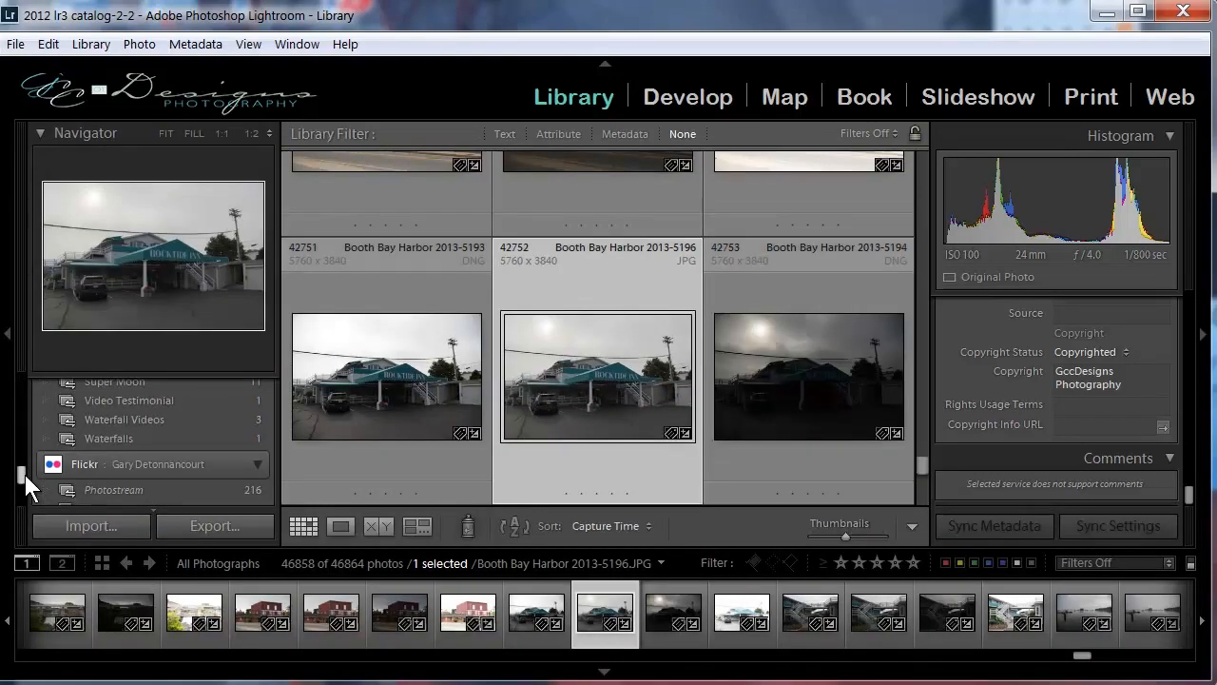
scroll(64, 421, "up", 5)
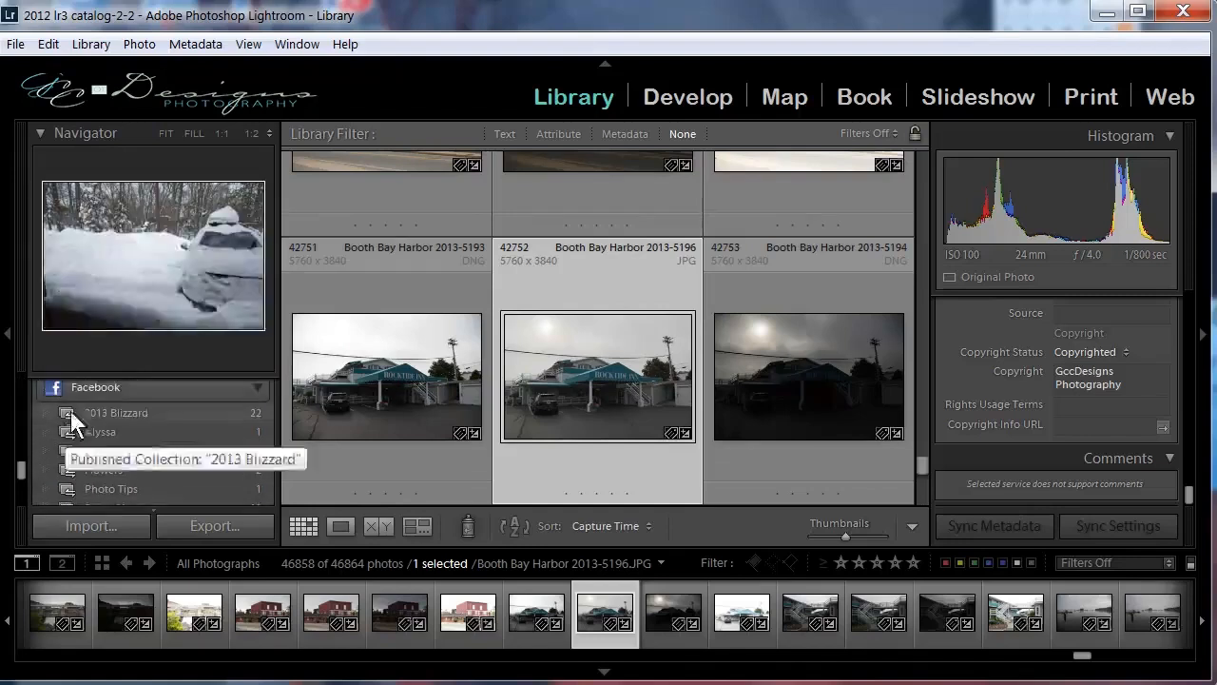
scroll(63, 434, "down", 4)
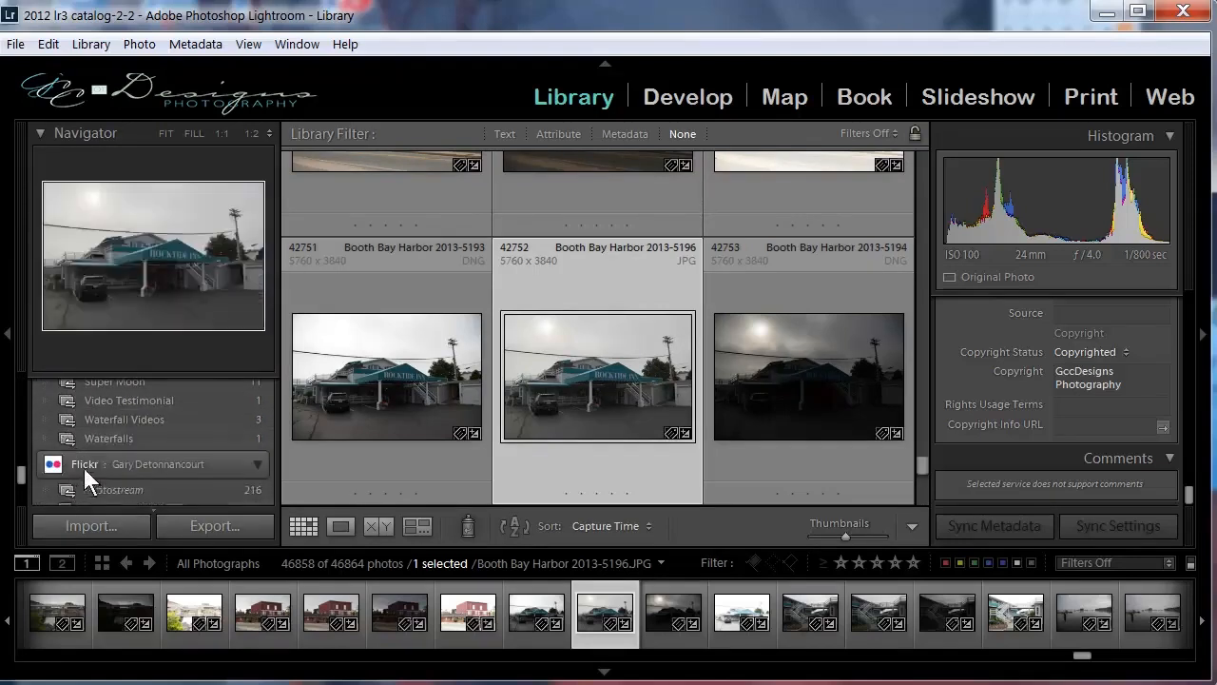
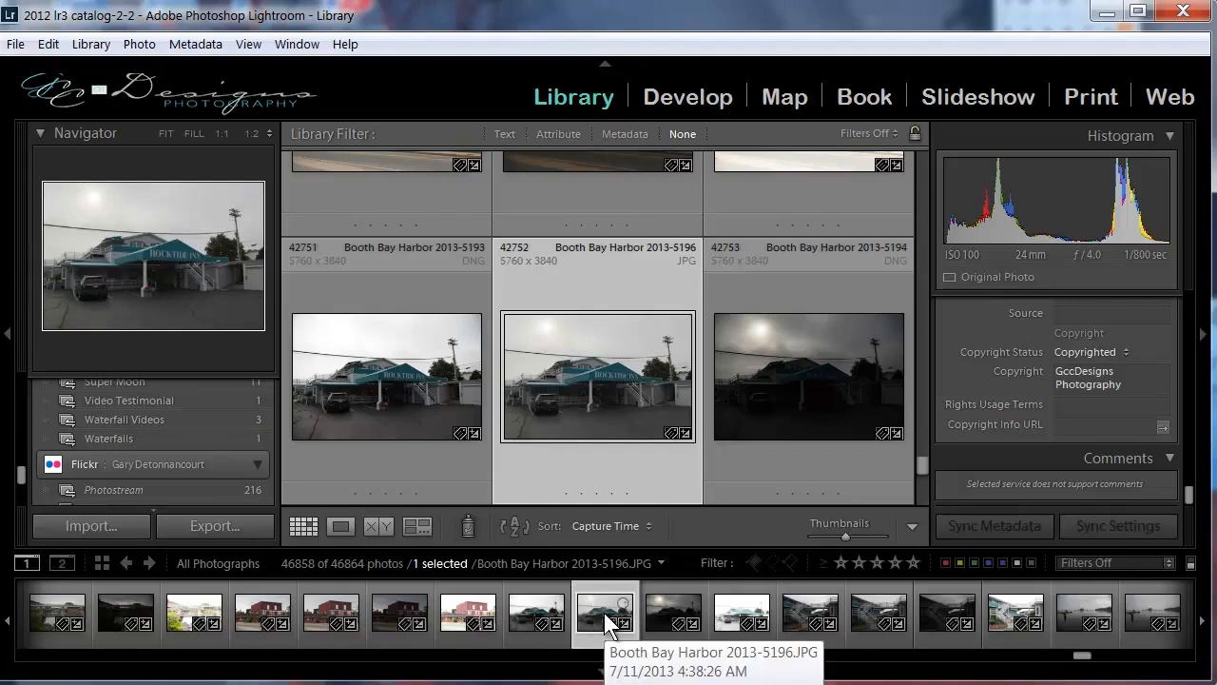
Select the four consecutive Rocktide Inn photos and examine the Synchronize Settings options without applying them.
left_click(1135, 616, "shift")
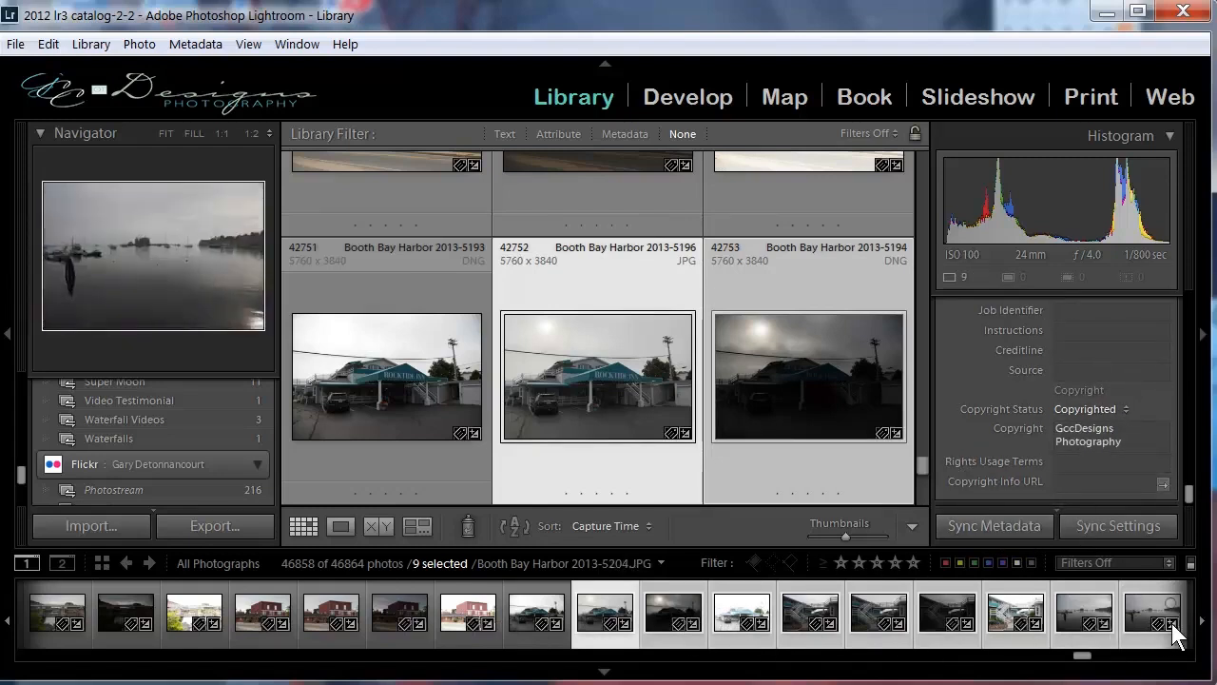
left_click(513, 613)
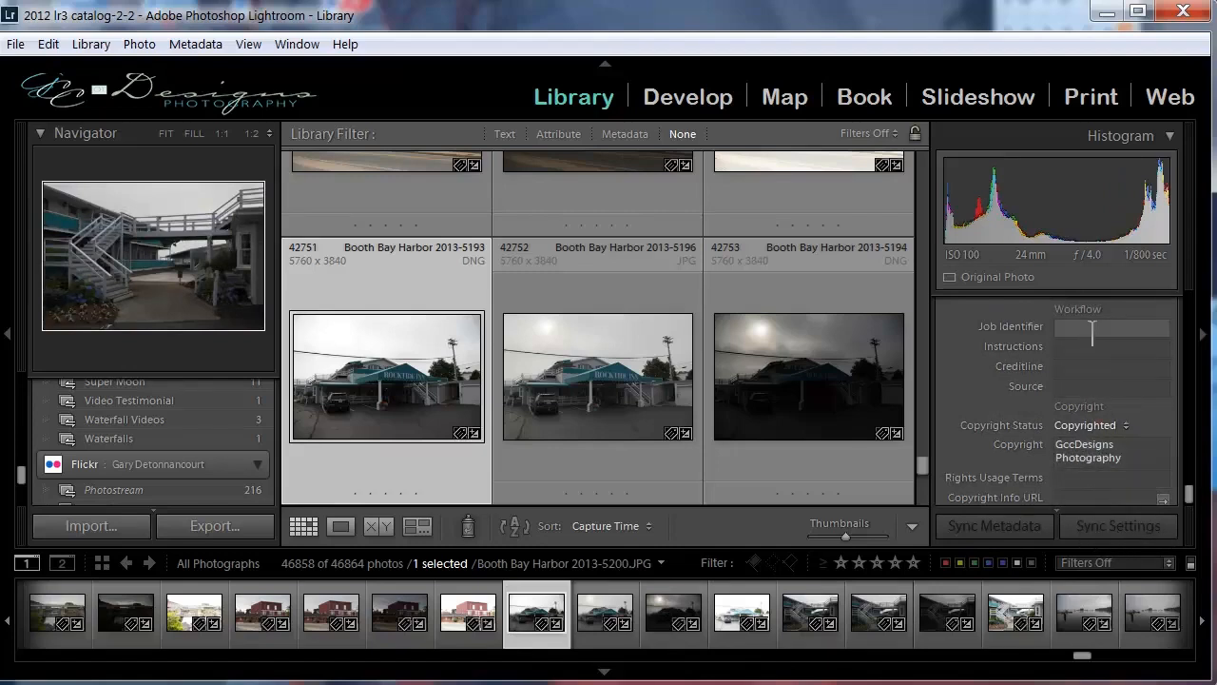
left_click(731, 618, "shift")
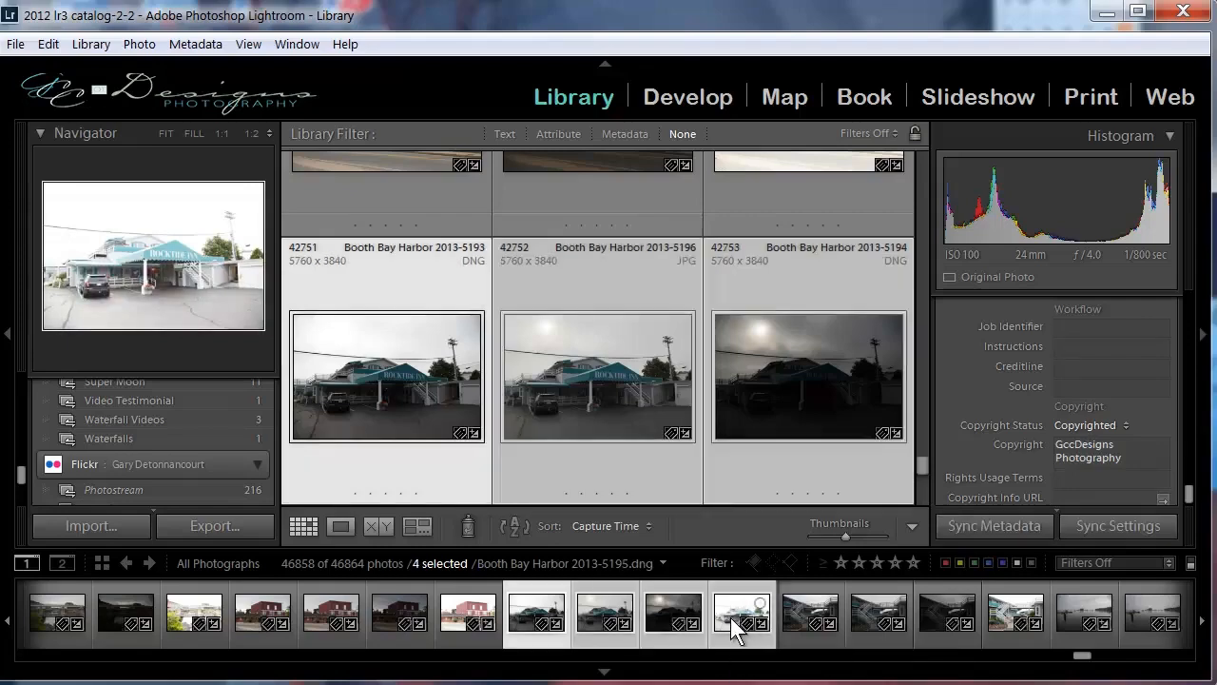
left_click(1152, 525)
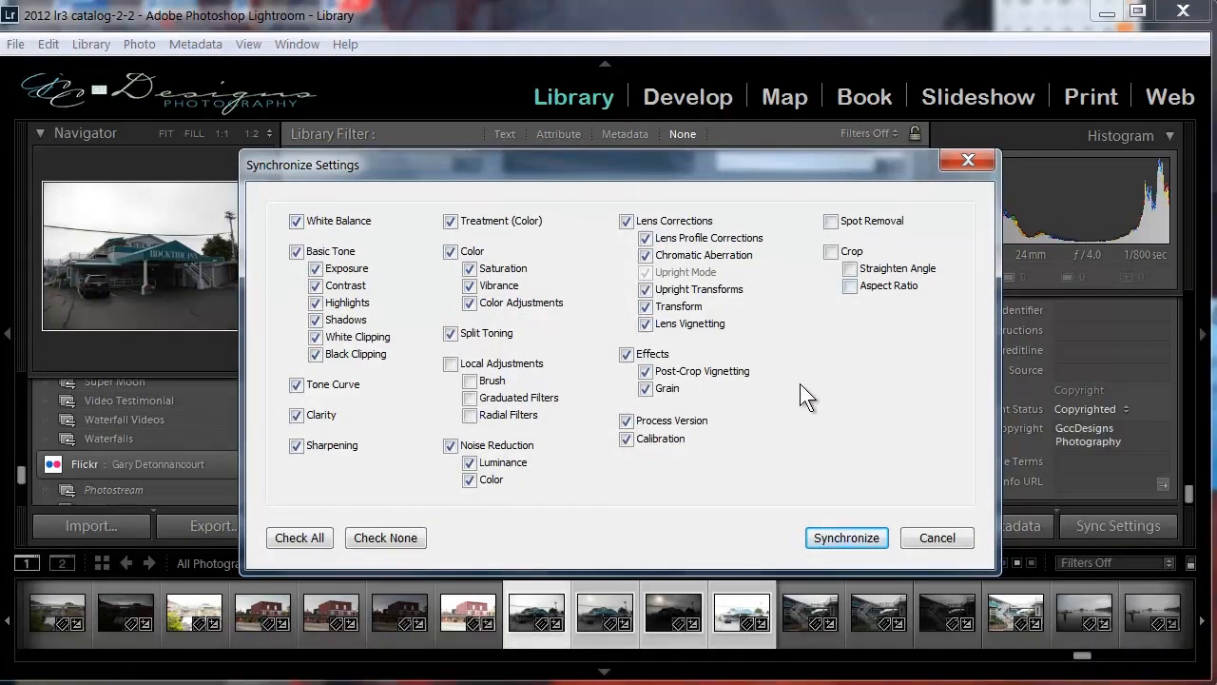
left_click(938, 540)
left_click(788, 611)
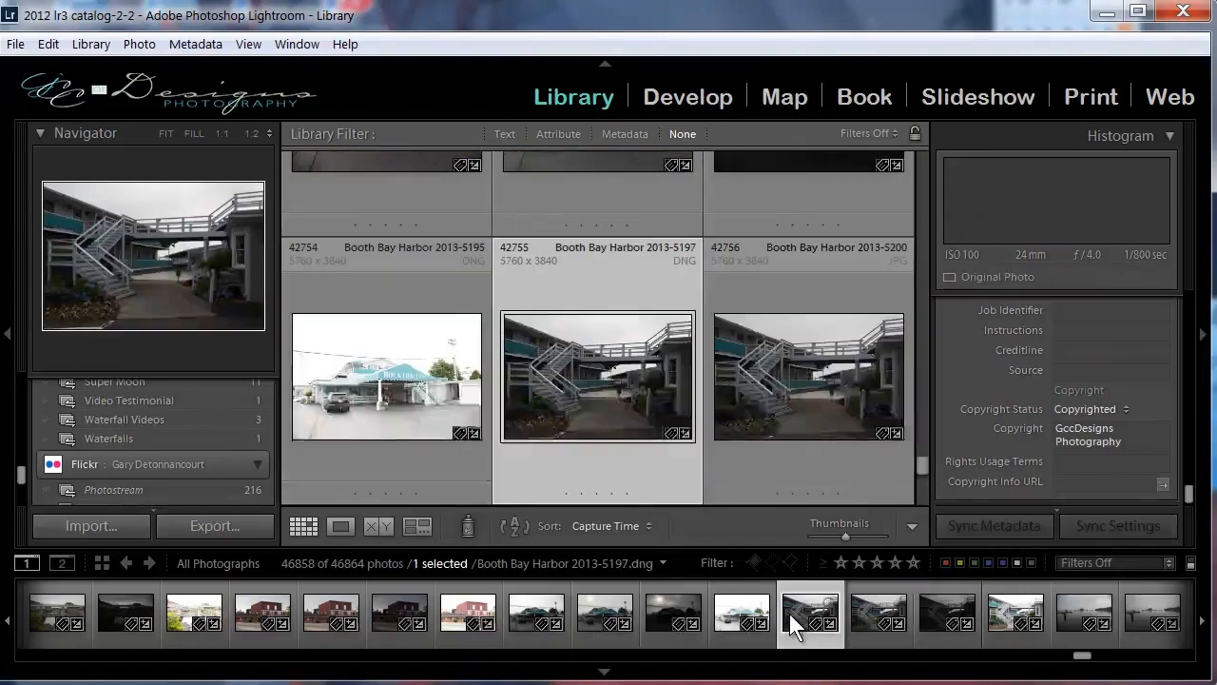
scroll(1190, 343, "up", 10)
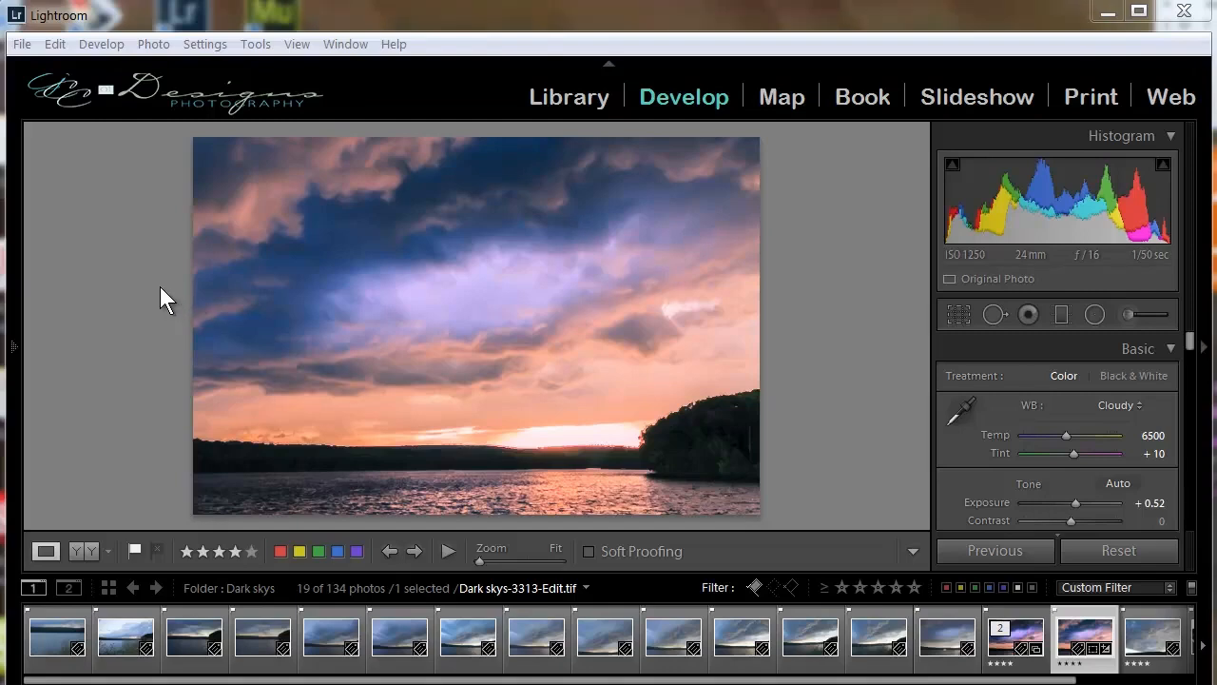
Start an export of the selected sunset photo, resized to fit a long edge of 1024 pixels at 72 pixels per inch.
left_click(22, 45)
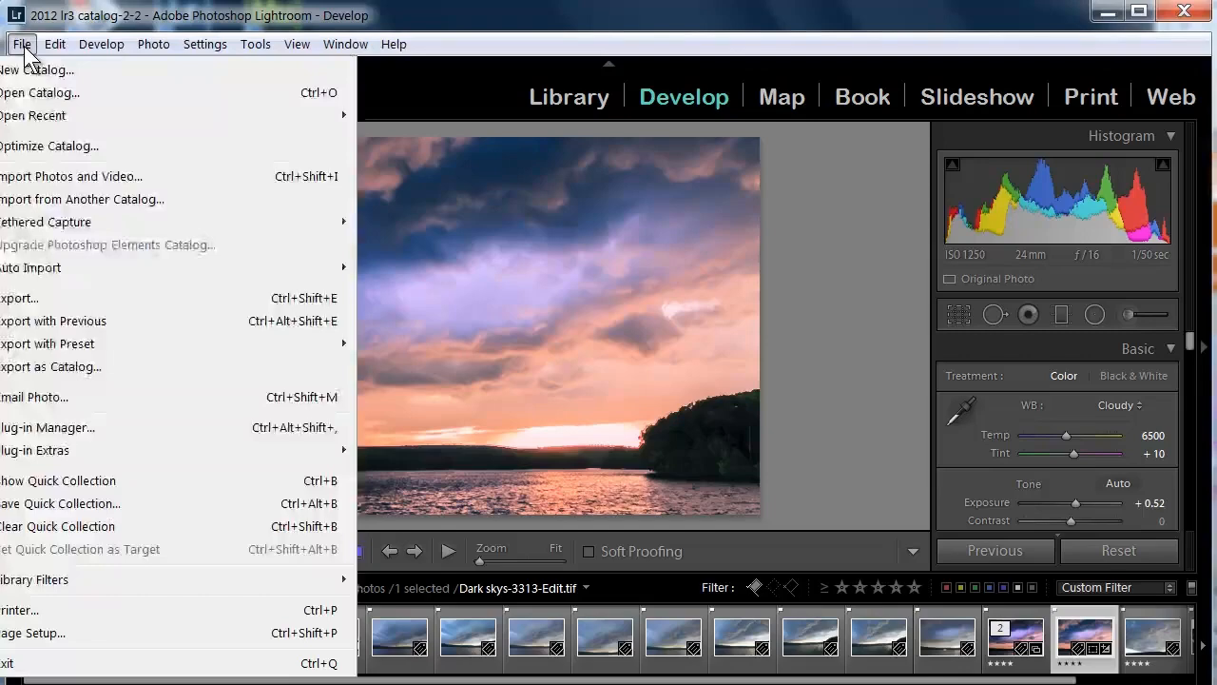
left_click(19, 303)
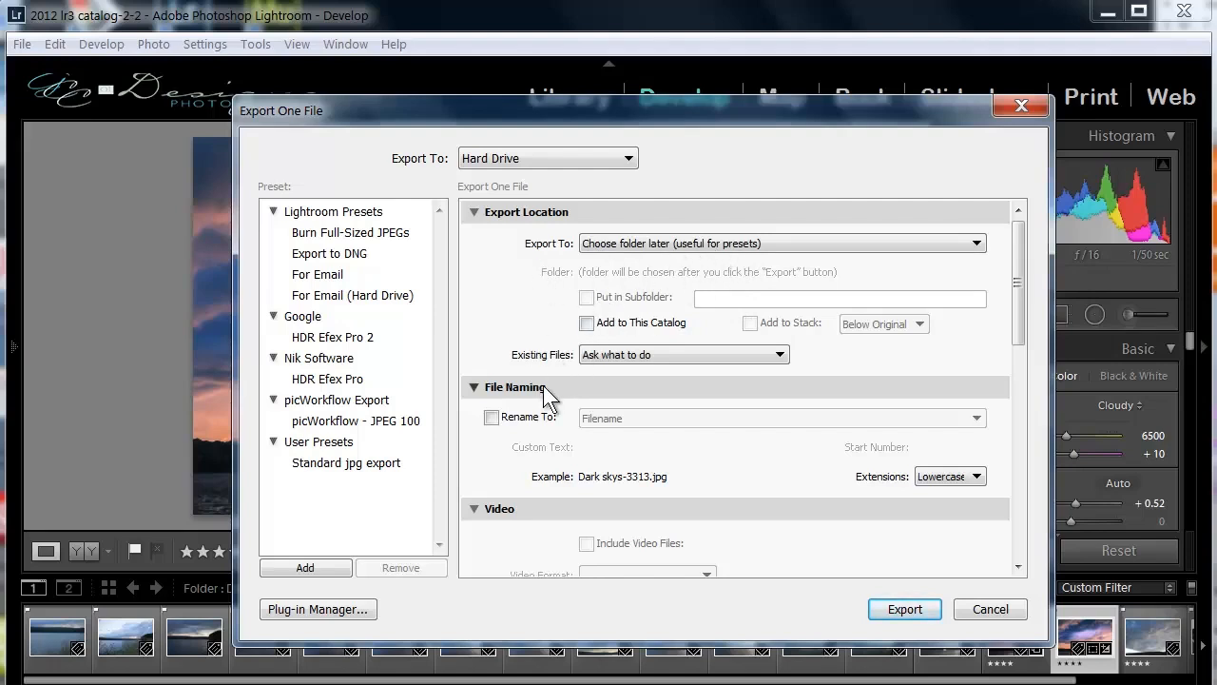
scroll(543, 385, "down", 5)
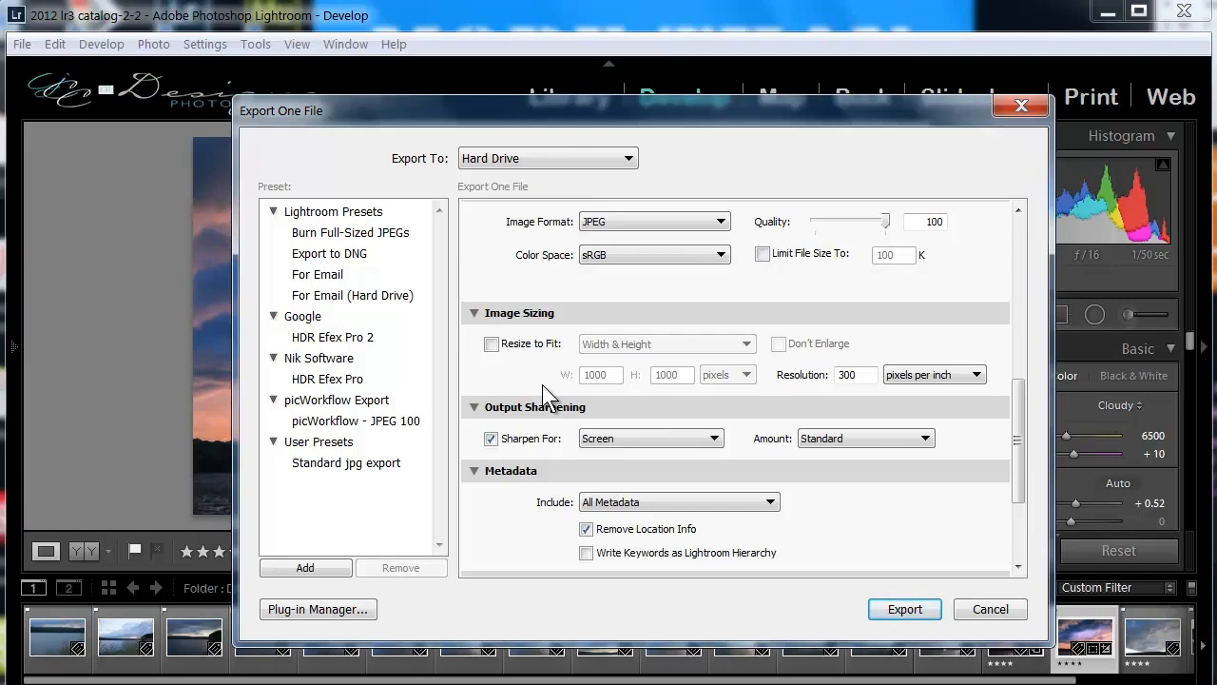
left_click(490, 344)
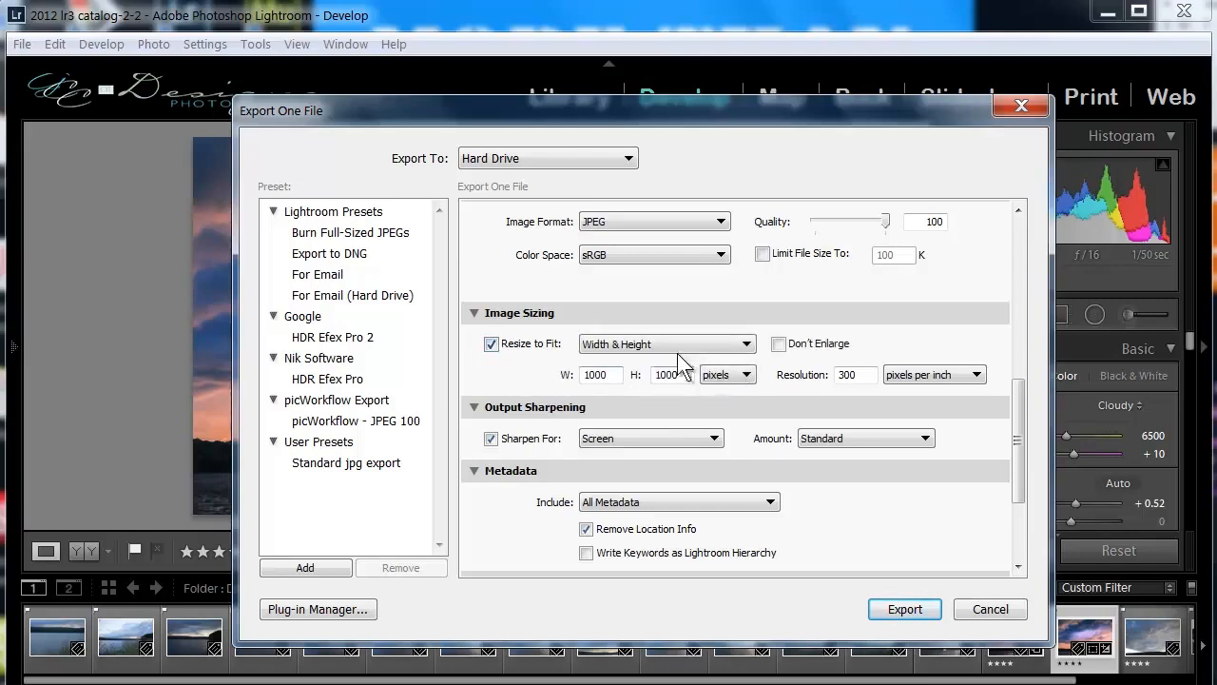
left_click(637, 346)
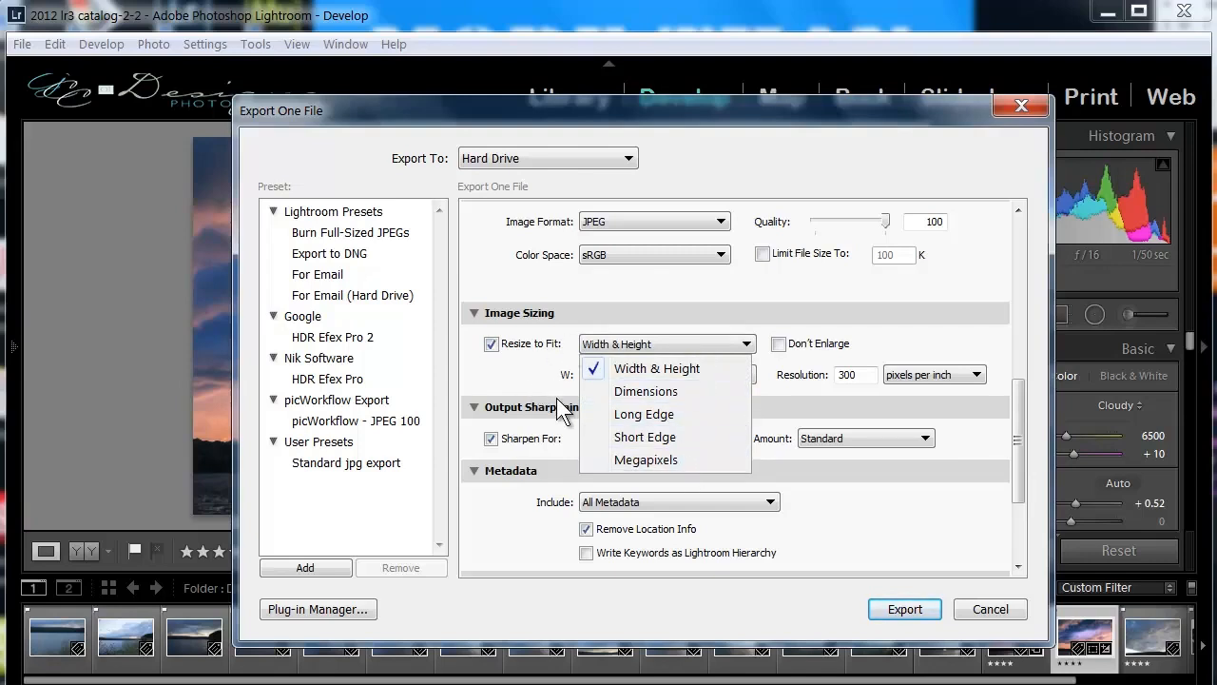
left_click(681, 416)
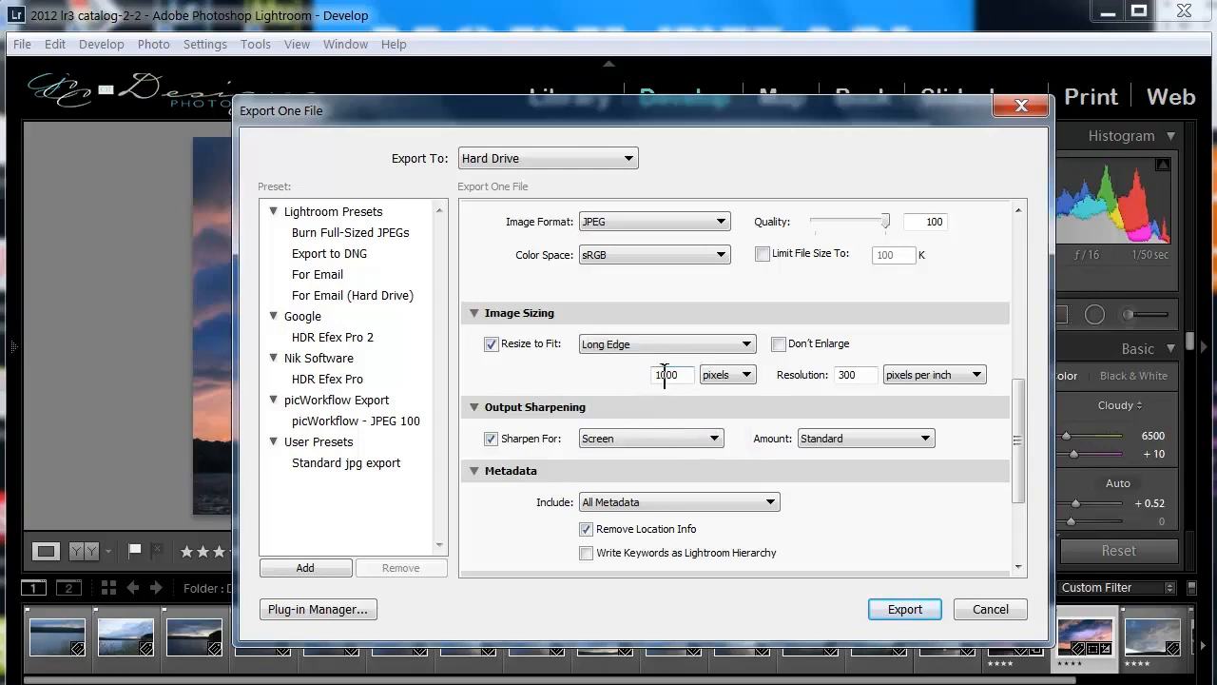
double_click(665, 374)
type("1024")
double_click(865, 375)
type("72")
left_click(846, 374)
Set the export's output sharpening for Screen at the Standard amount.
left_click(713, 440)
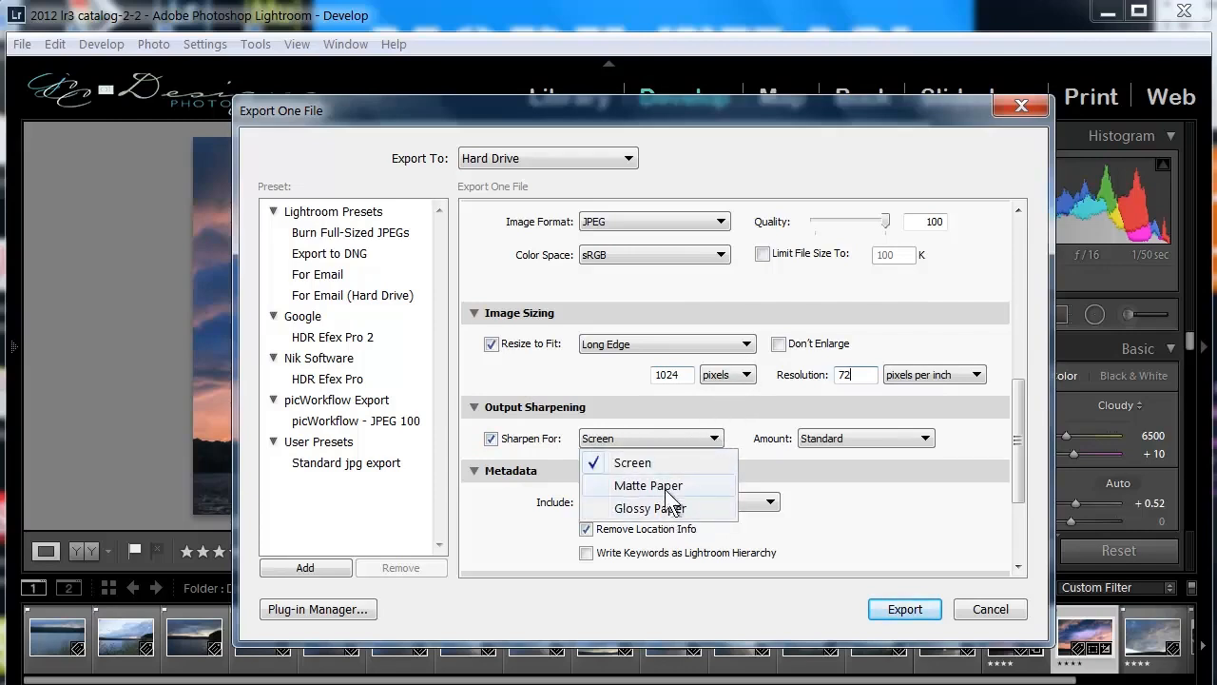
left_click(730, 457)
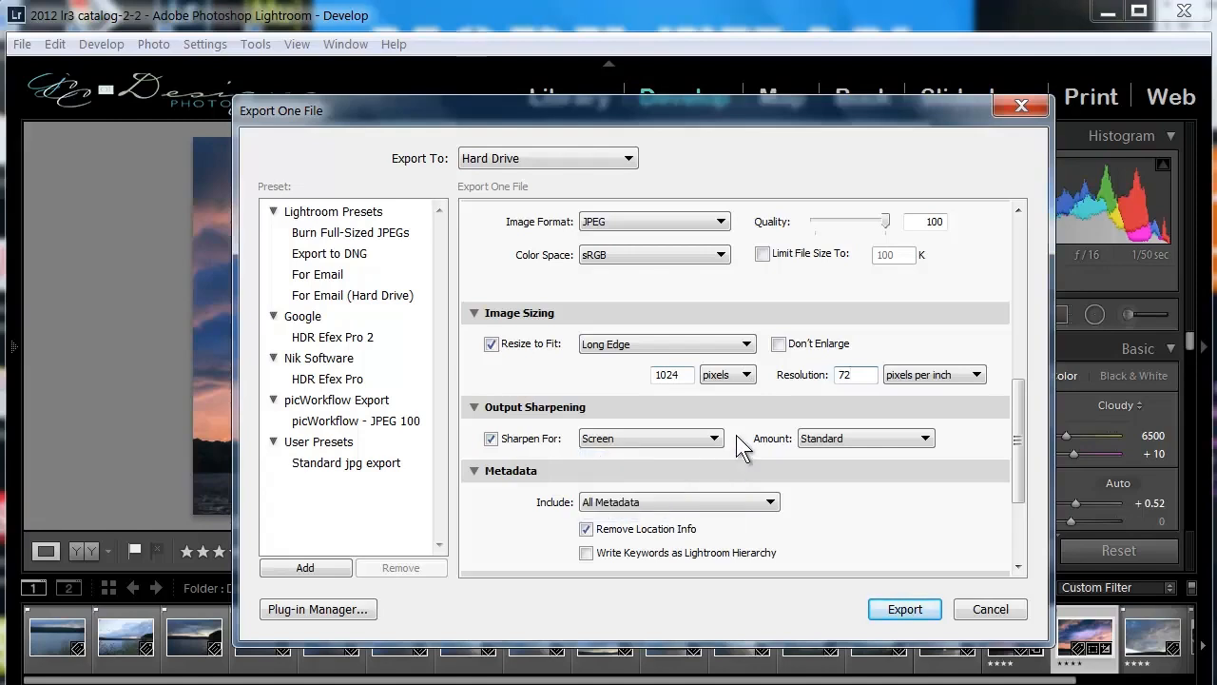
left_click(923, 440)
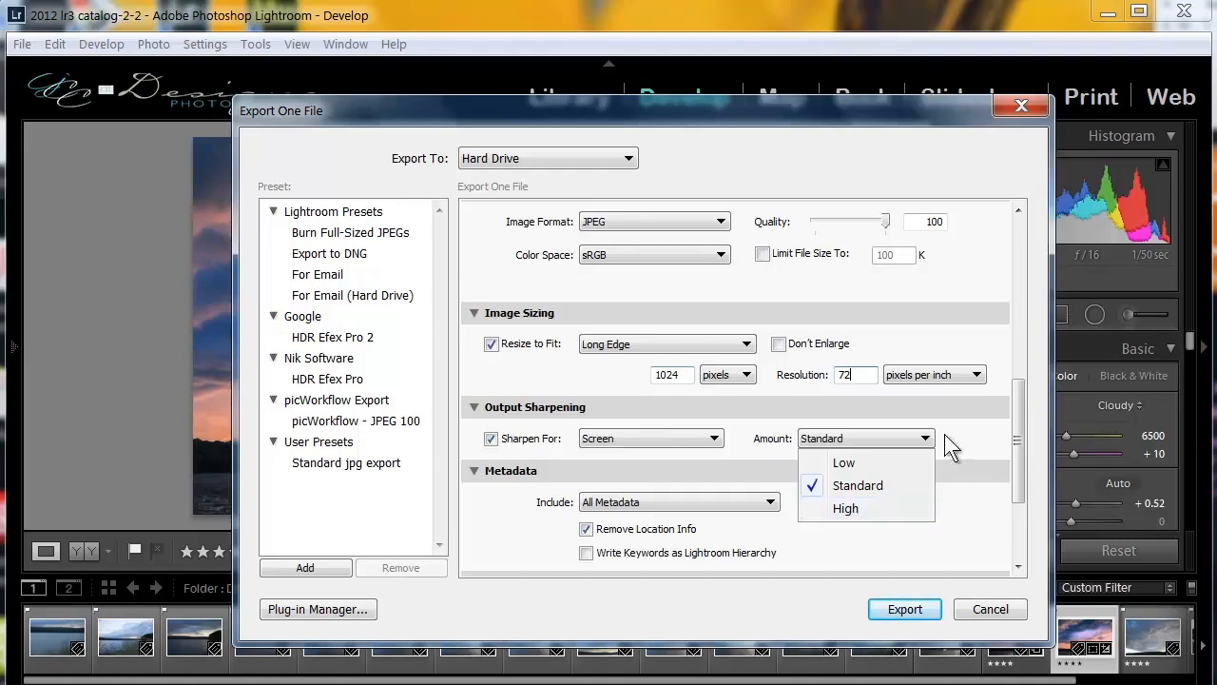
left_click(937, 399)
Set the export's post-processing action to Show in Explorer.
scroll(530, 502, "down", 3)
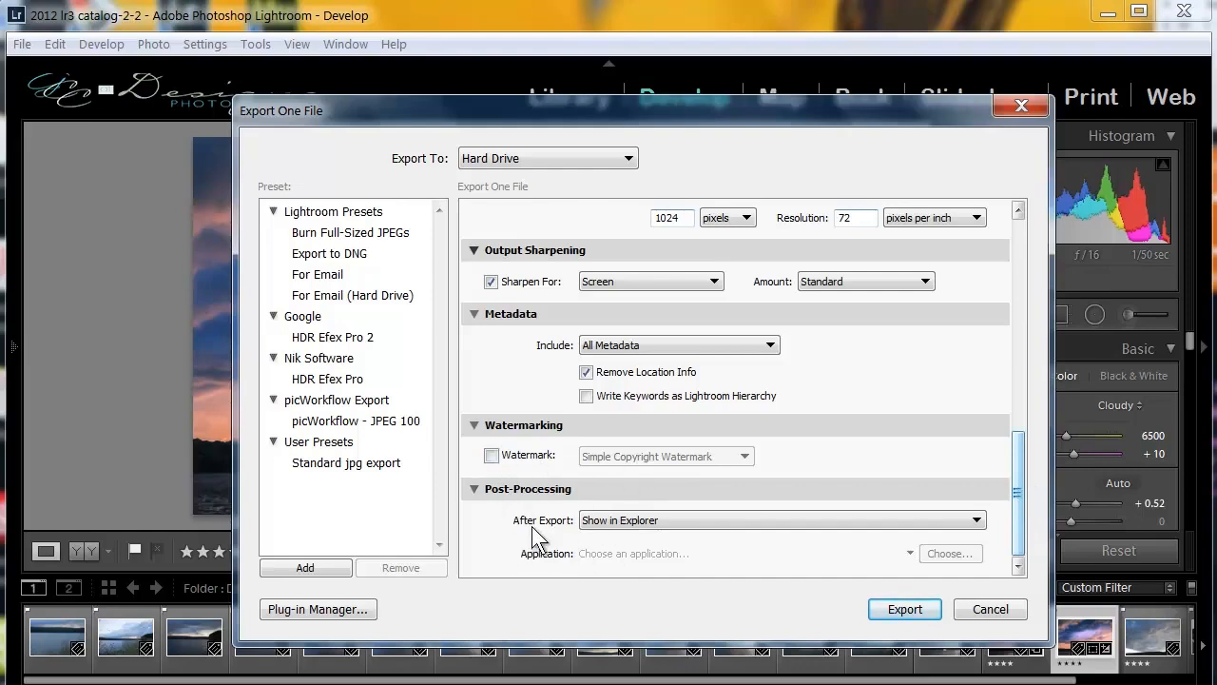
left_click(973, 521)
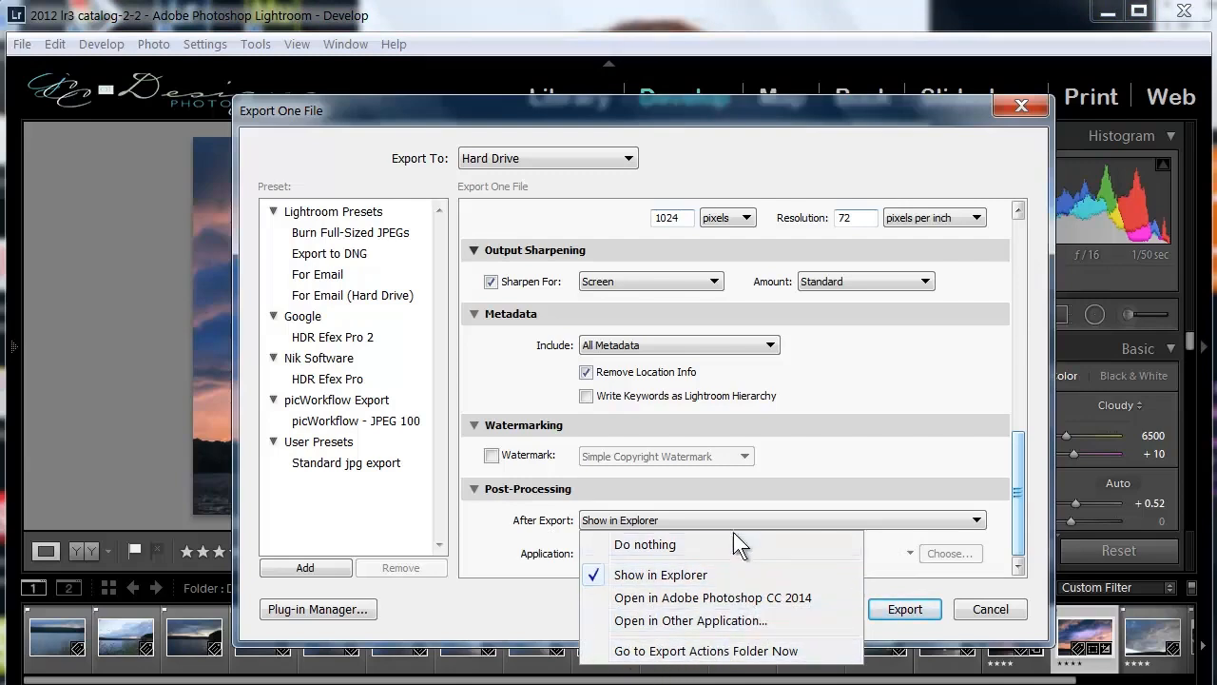
left_click(669, 575)
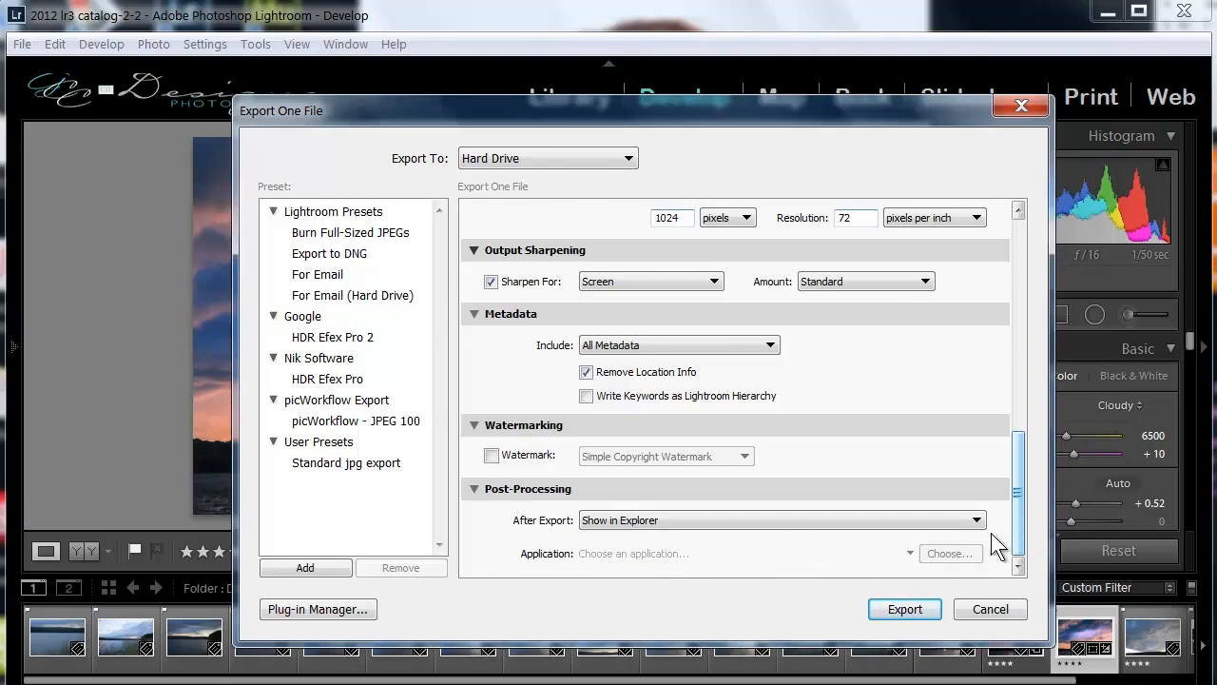
Save the current export settings as a preset named Web Sized Image in the User Presets folder.
left_click_drag(1013, 520, 1021, 297)
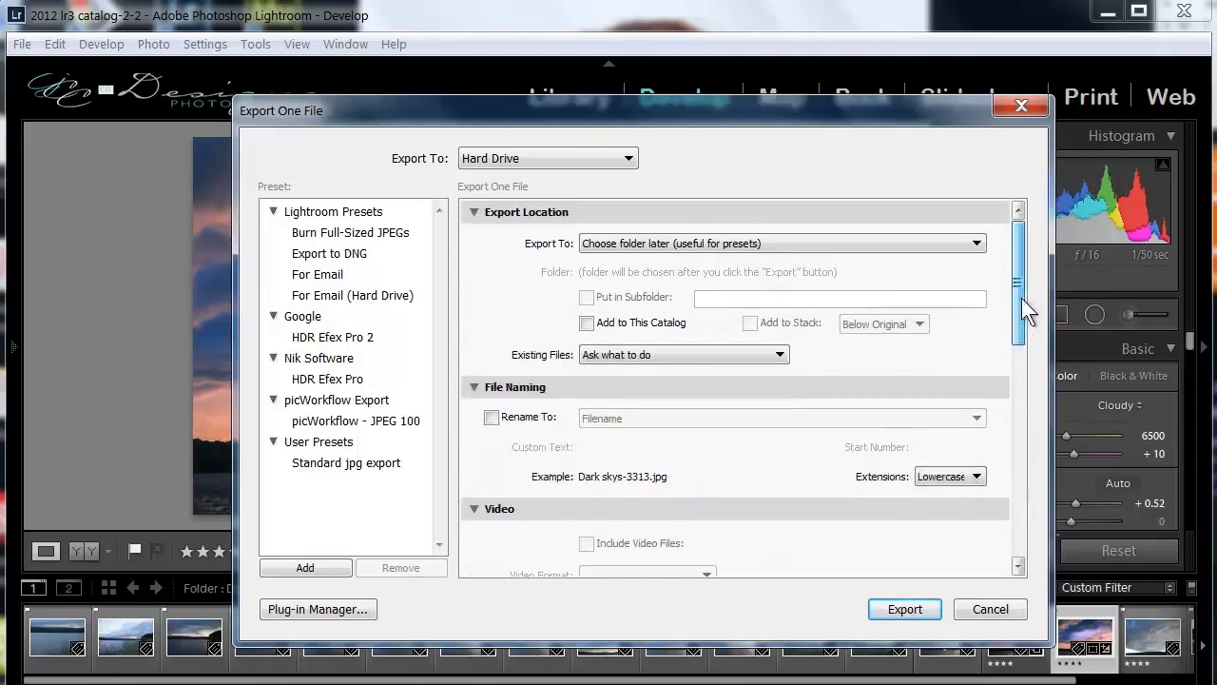
left_click_drag(1018, 274, 1028, 407)
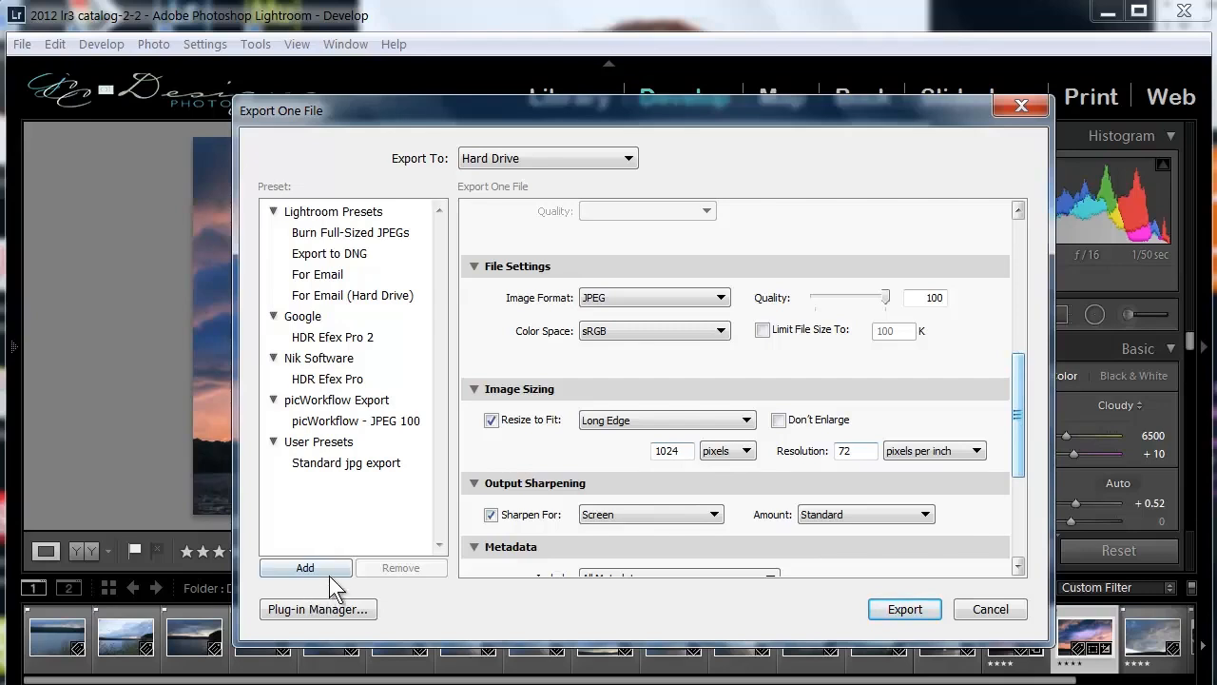
left_click(305, 570)
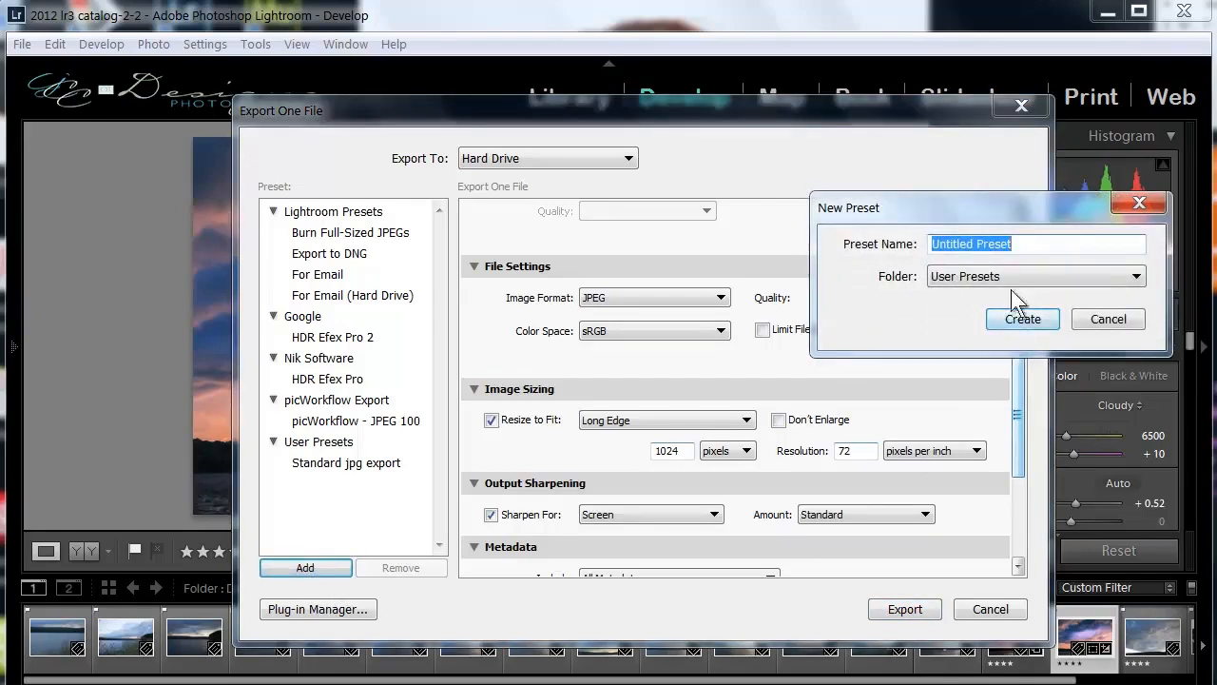
left_click_drag(998, 211, 622, 226)
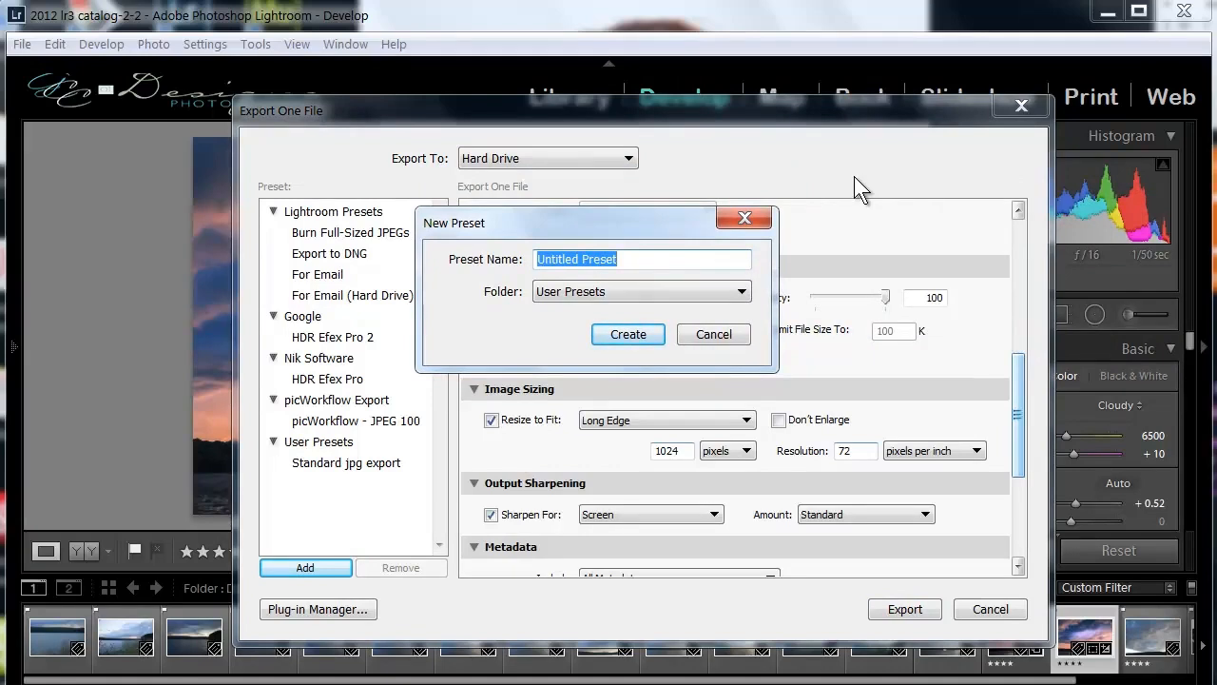
type("Web Sized Image")
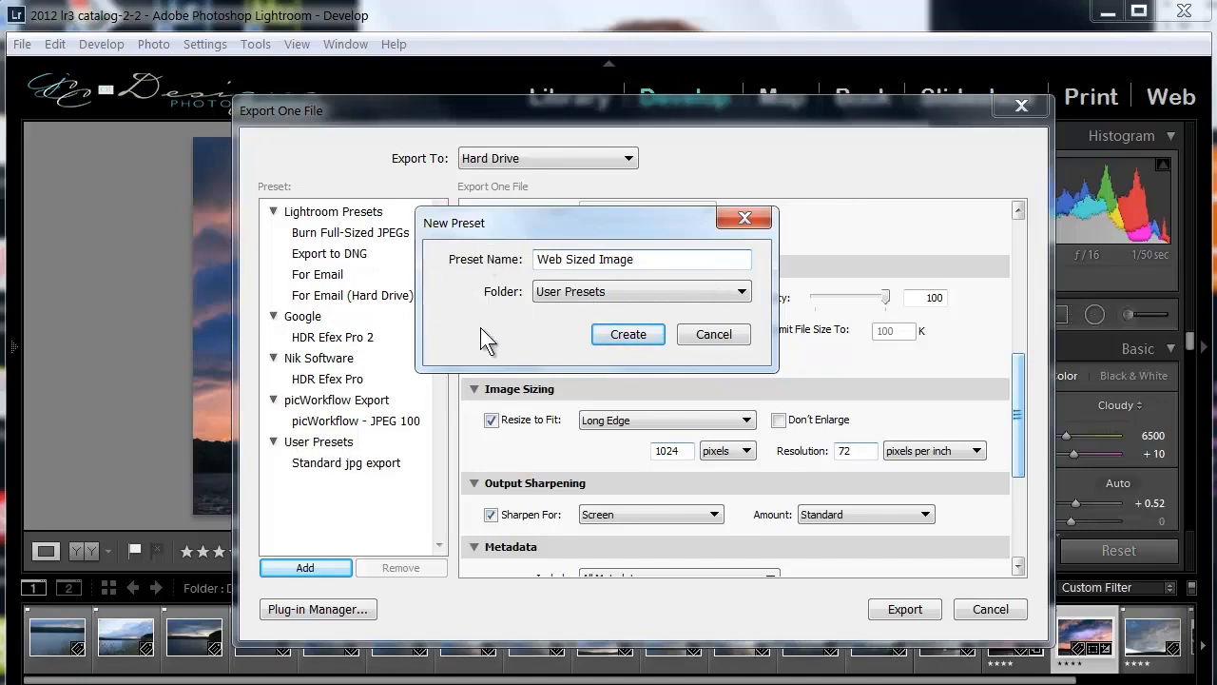
left_click(626, 335)
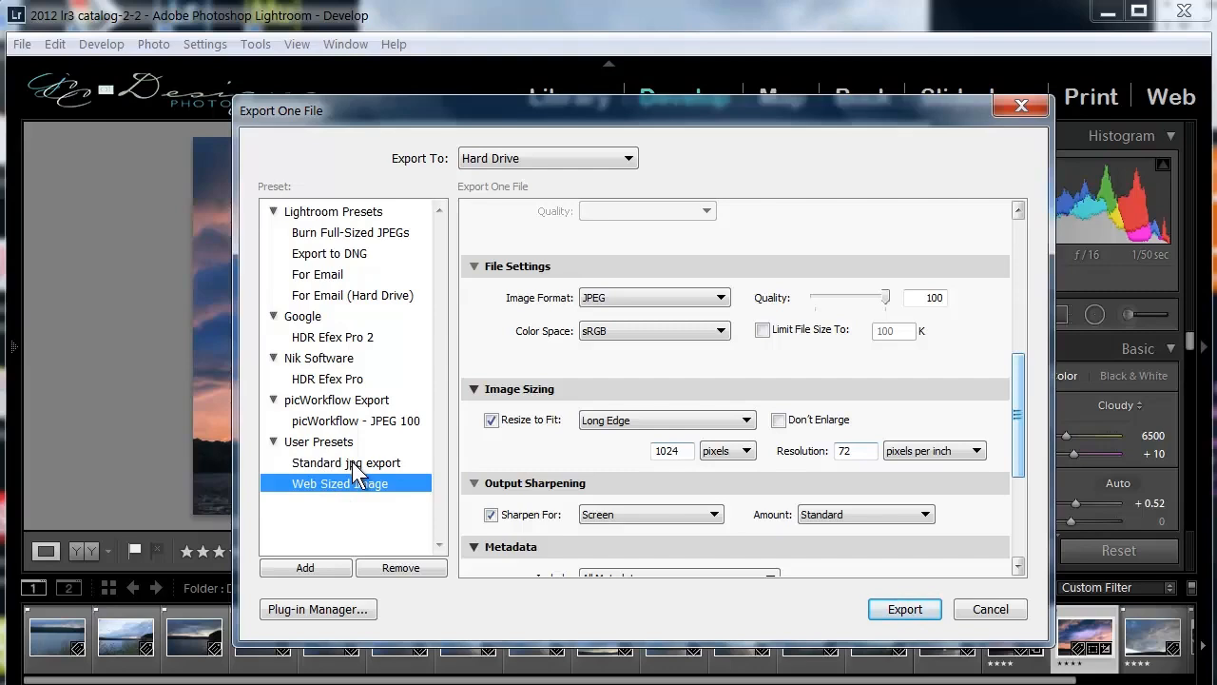
Export the photo into a new folder named Sunset inside Videos > Photography Tips on the D: drive.
left_click_drag(1014, 418, 1011, 285)
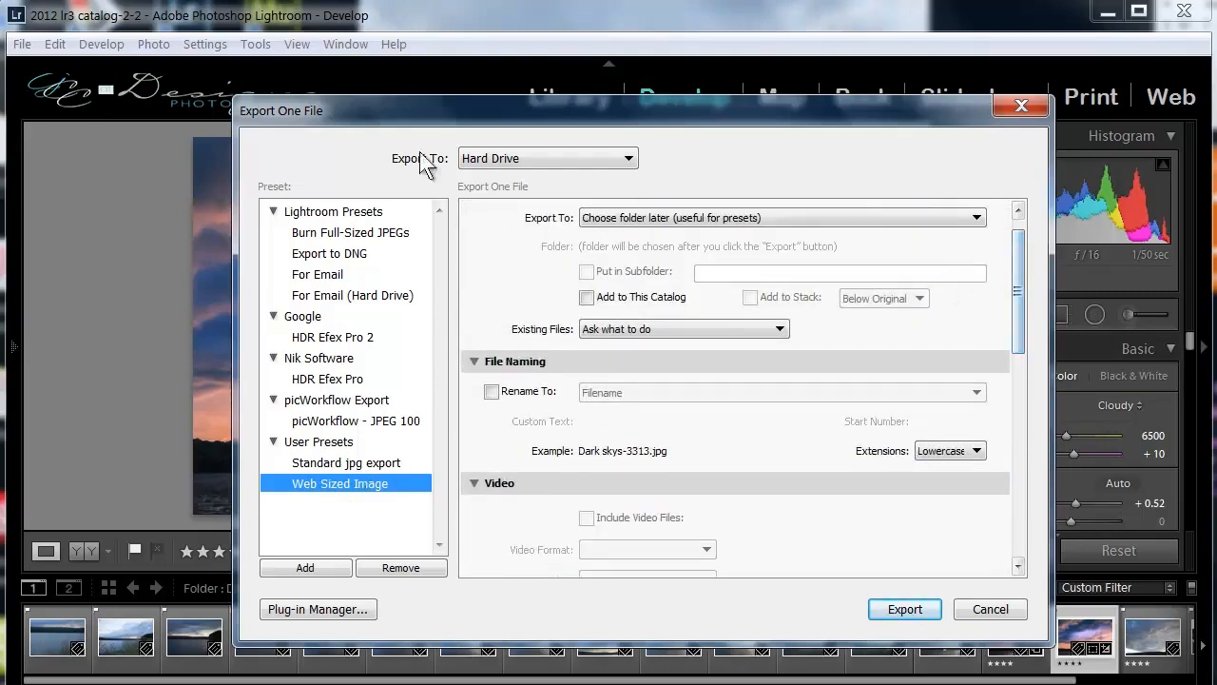
left_click(915, 615)
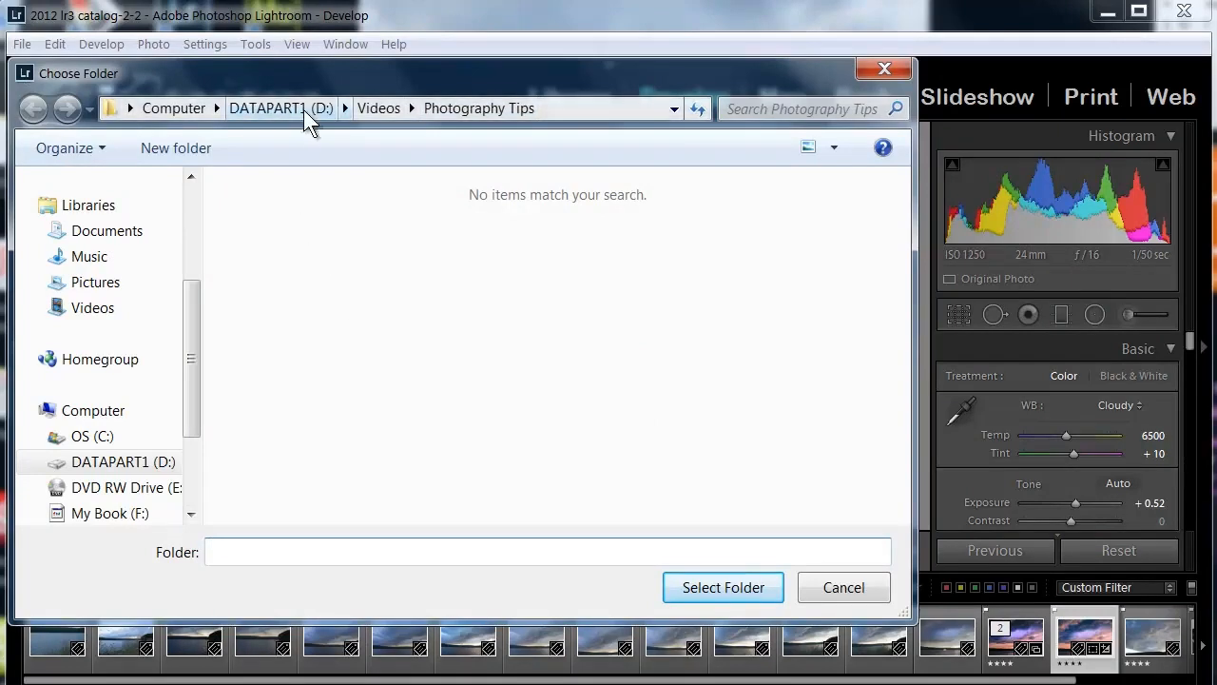
left_click(446, 108)
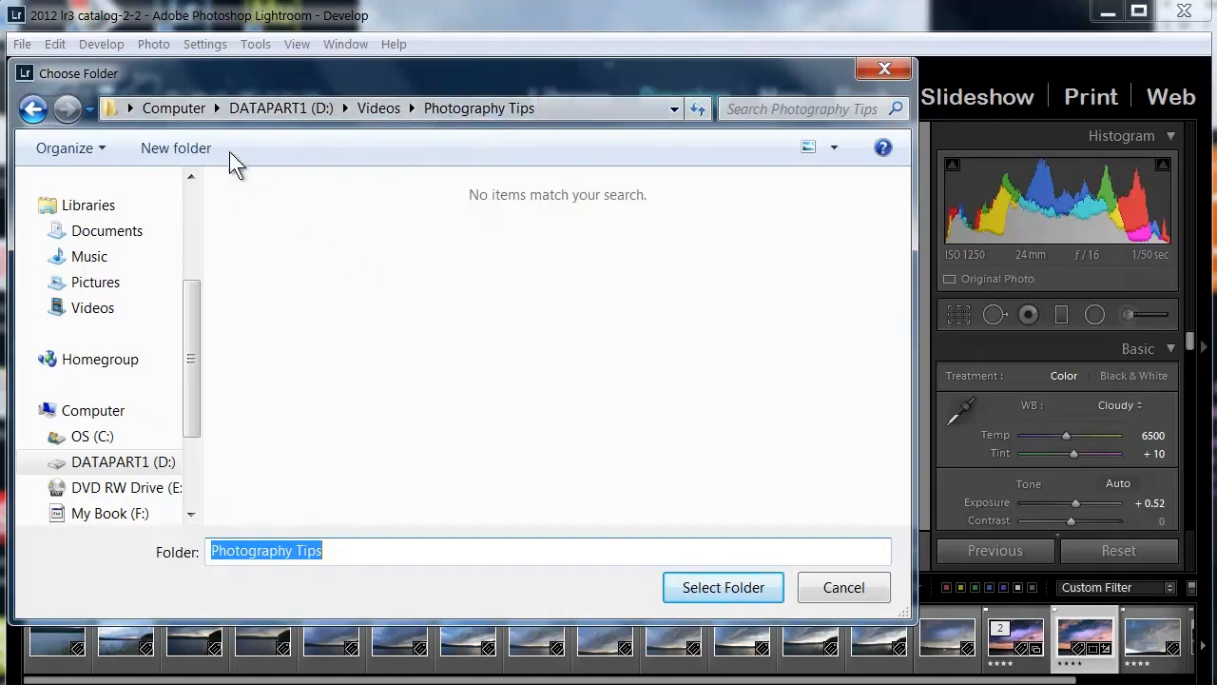
left_click(188, 152)
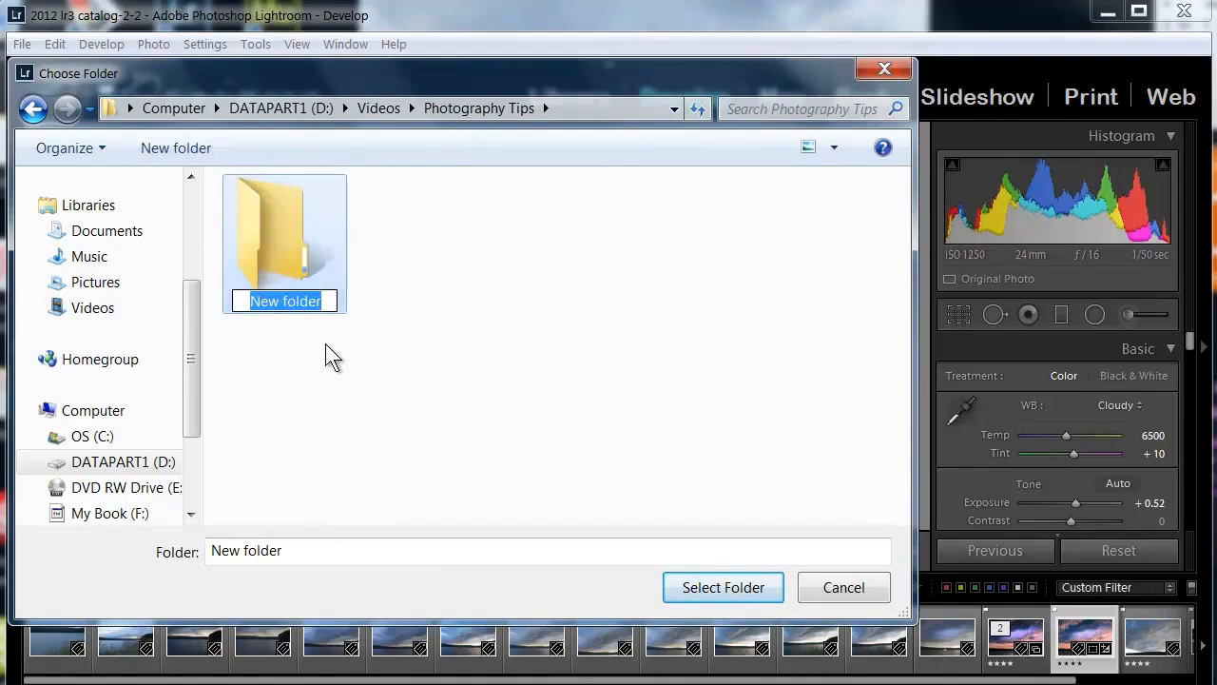
type("Su")
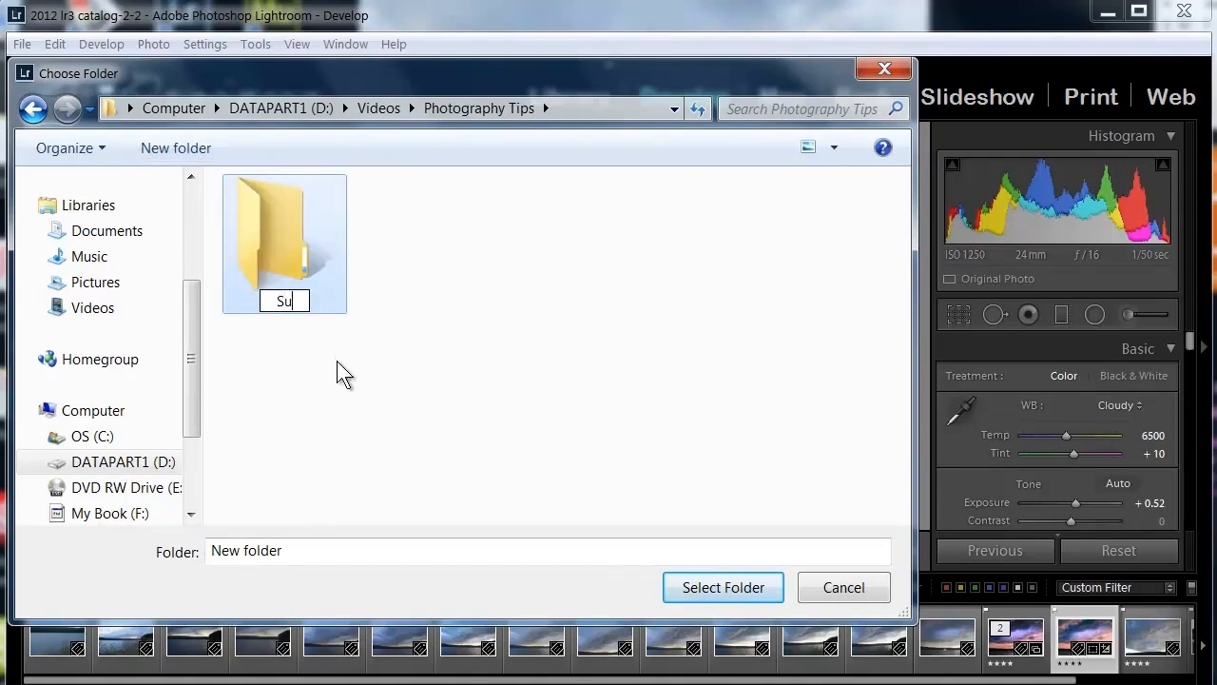
type("nset")
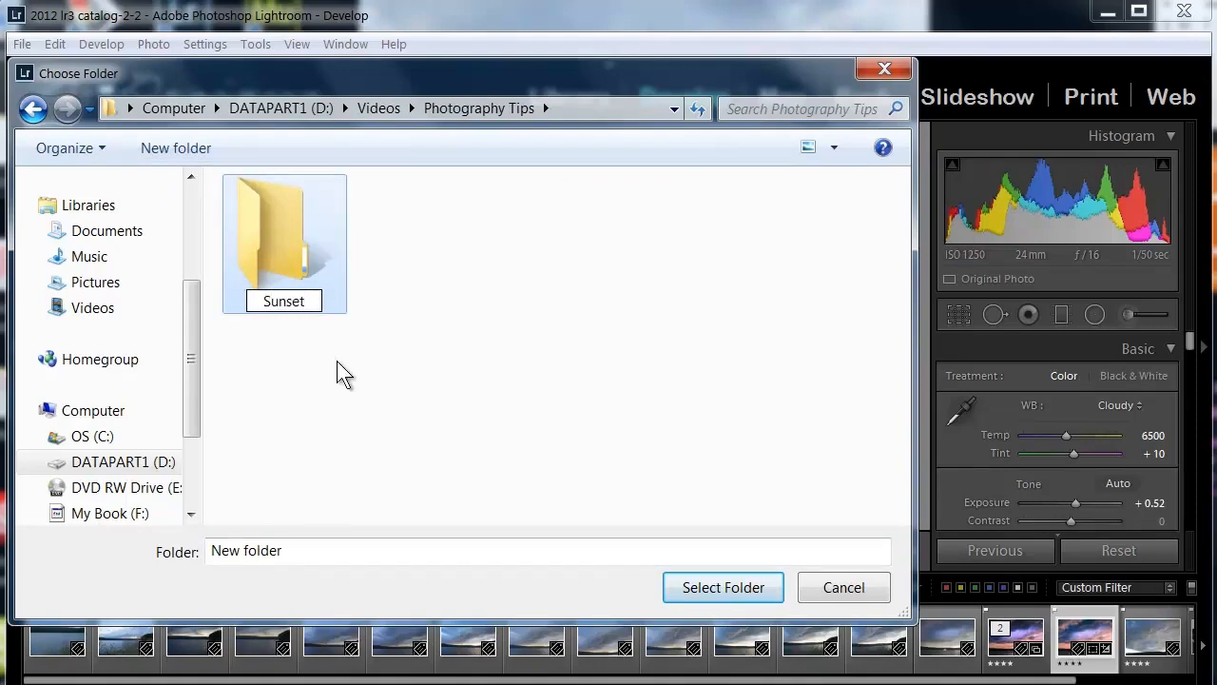
key("Return")
double_click(304, 267)
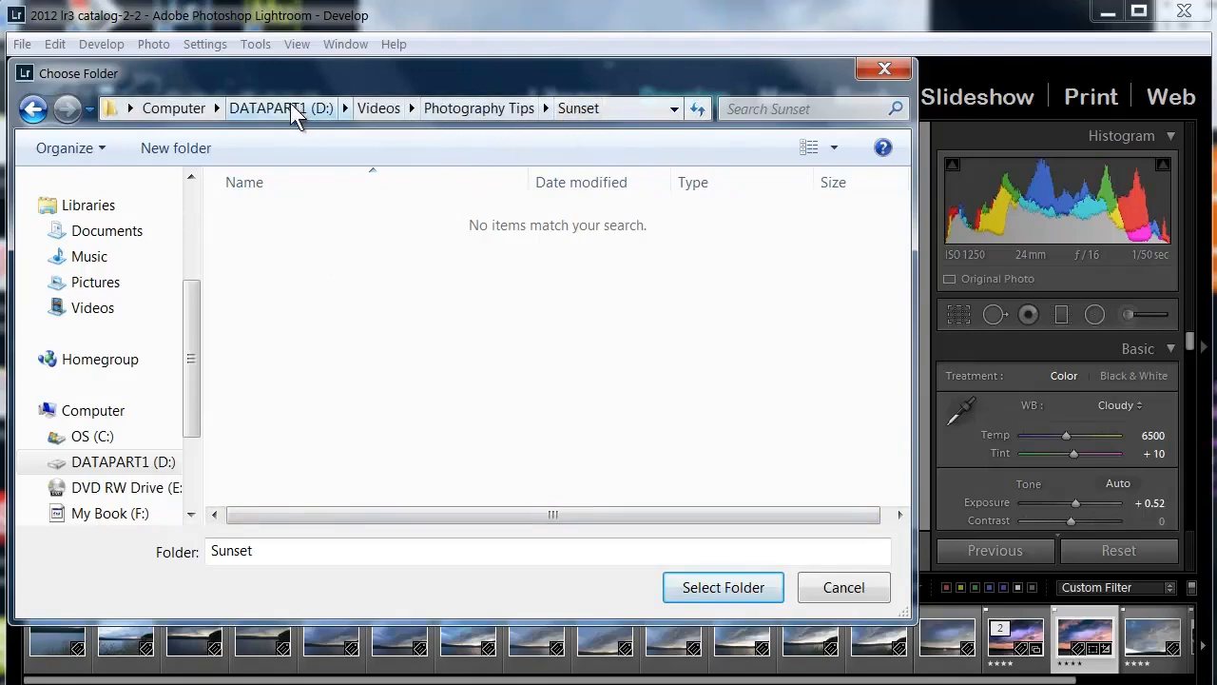
left_click(732, 587)
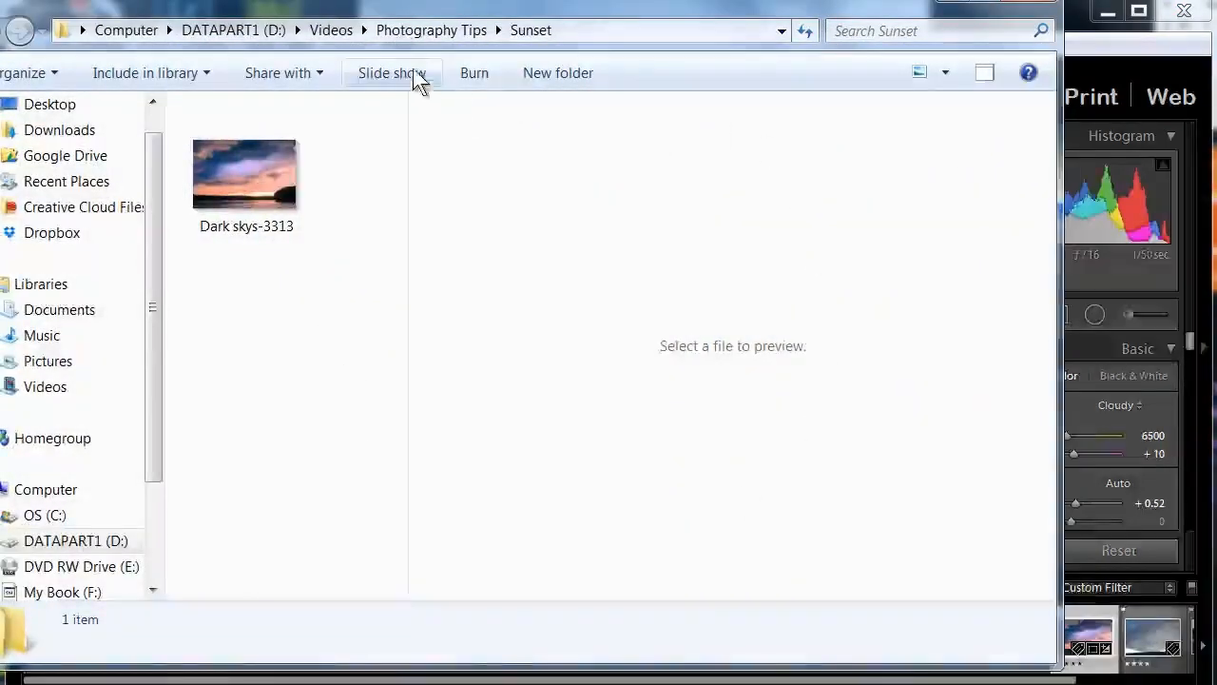
Check the preview and file details of the exported Dark skys-3313 image in Explorer, and close the folder window.
left_click_drag(397, 4, 475, 47)
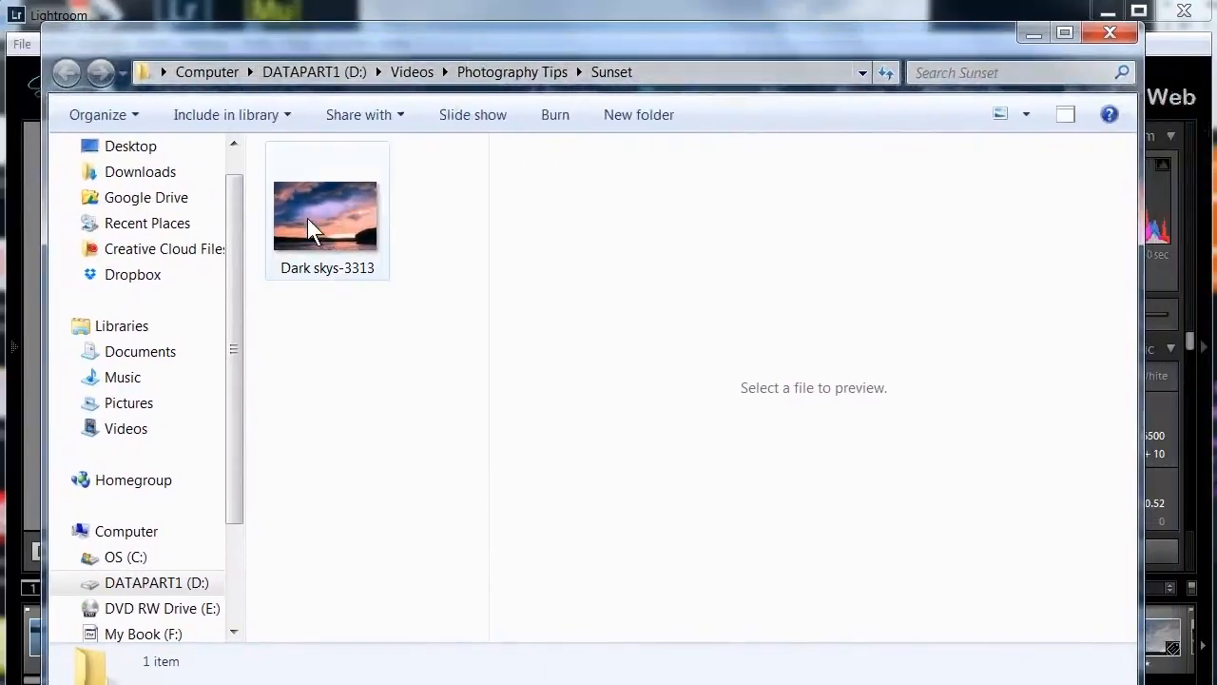
left_click(307, 223)
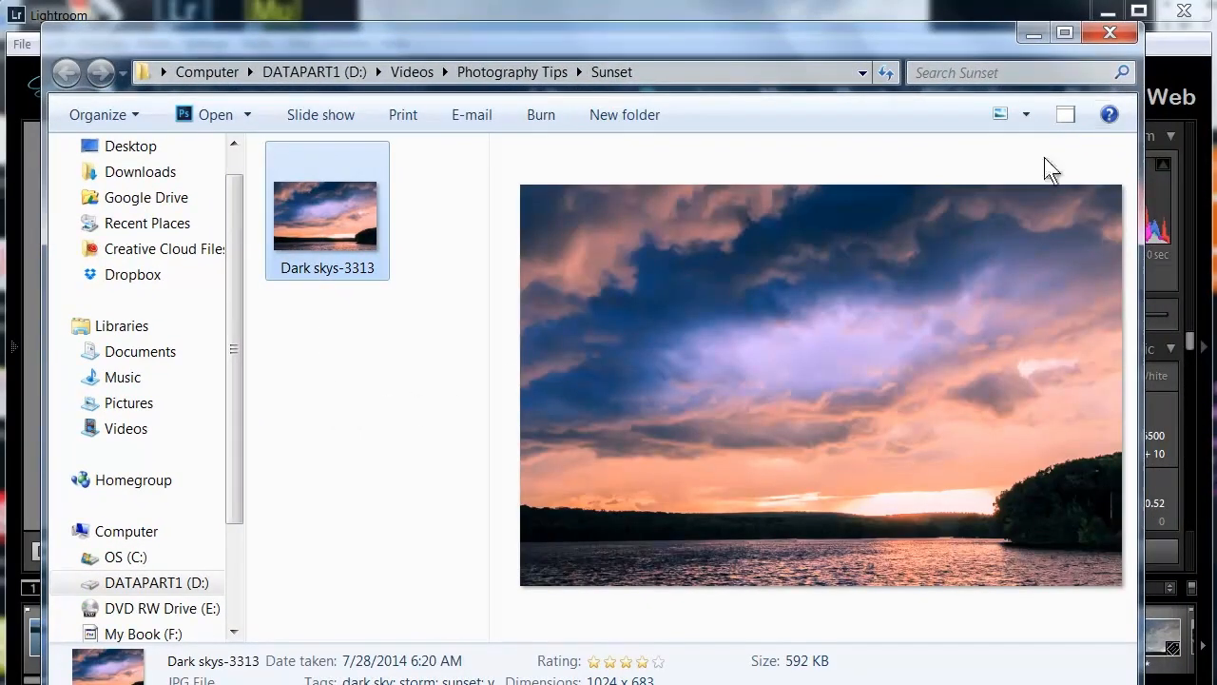
left_click(1120, 39)
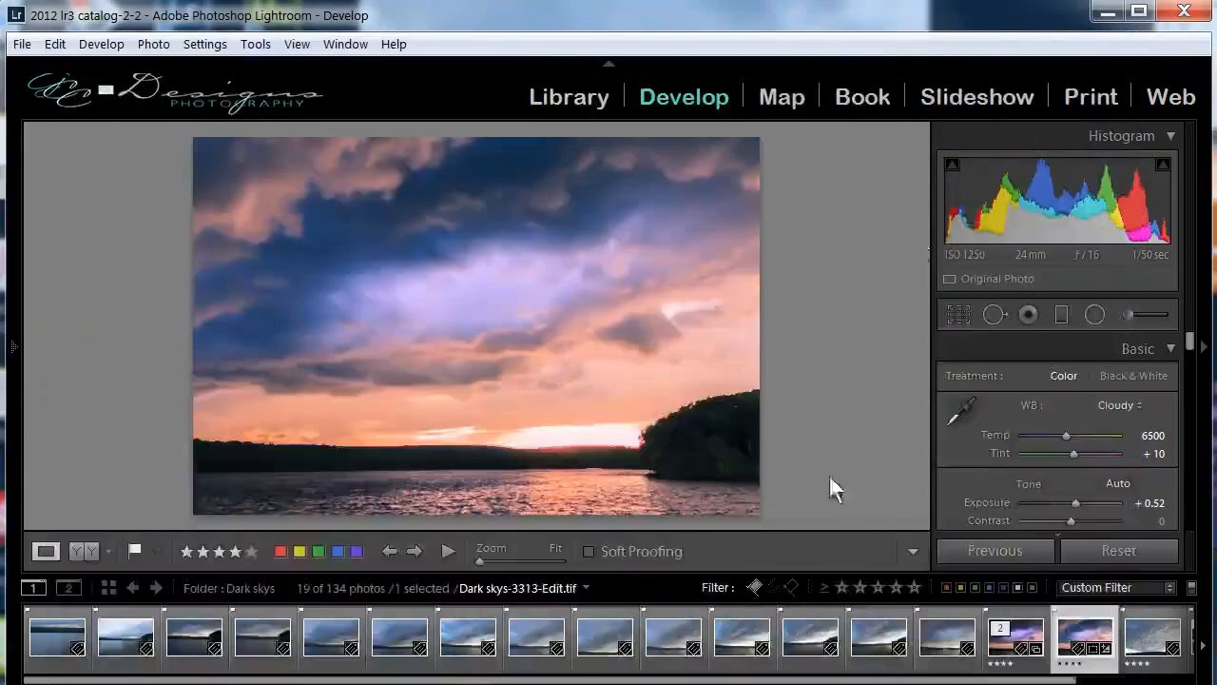
Open the export settings for the selected sunset photo and review the Web Sized Image preset's location, naming, file format and sizing options.
left_click(23, 45)
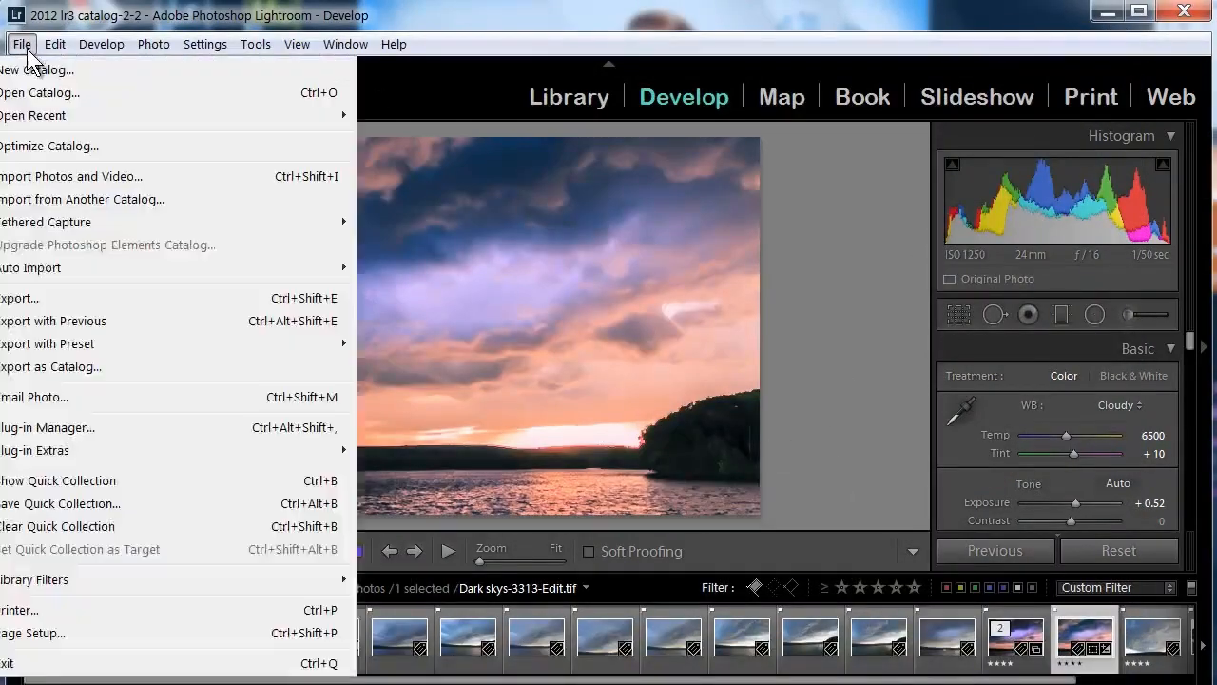
left_click(30, 299)
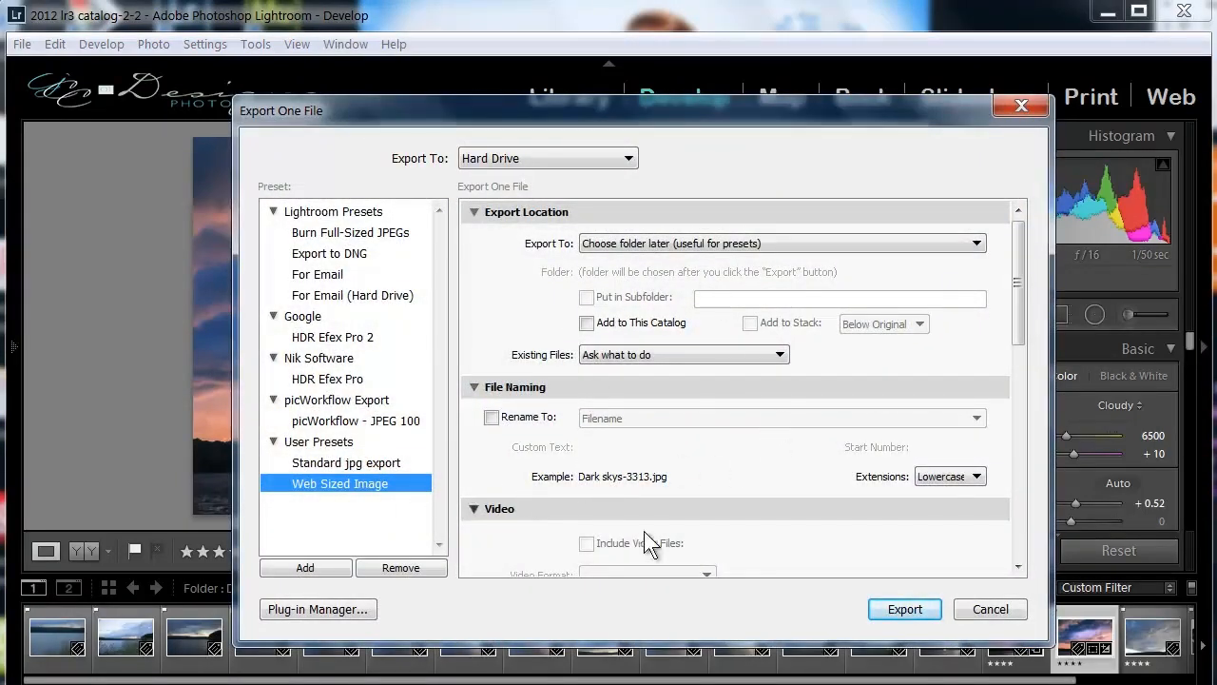
left_click_drag(1020, 263, 1020, 301)
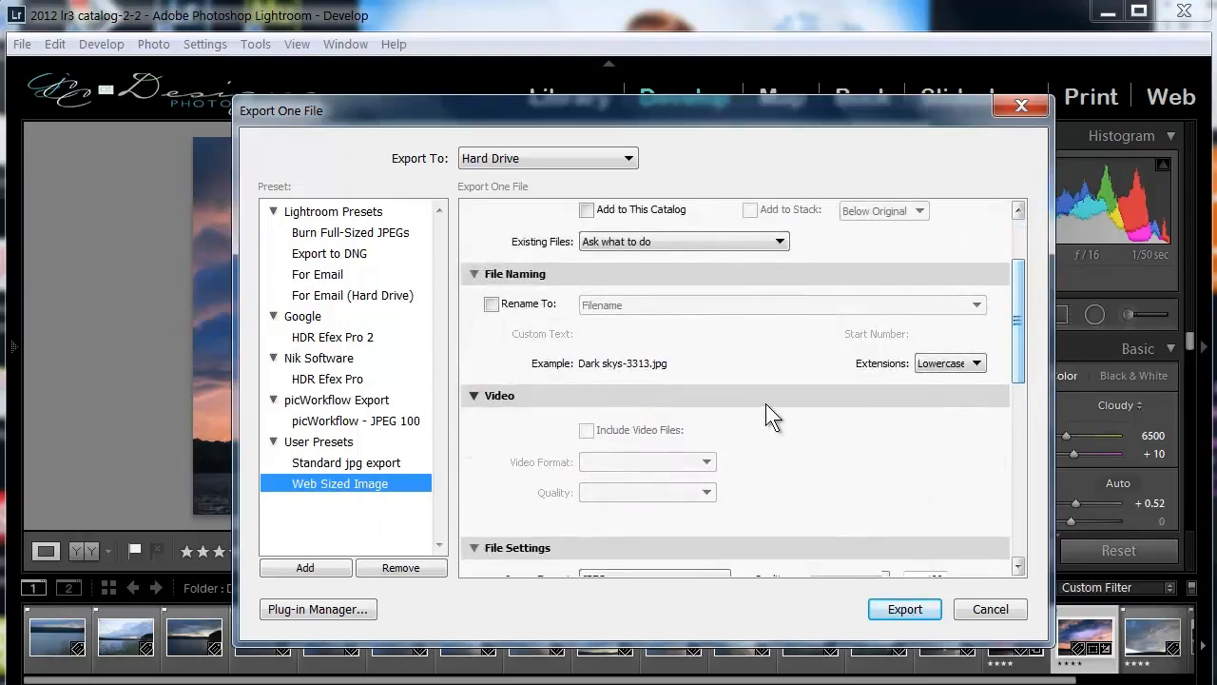
left_click_drag(1014, 322, 1015, 278)
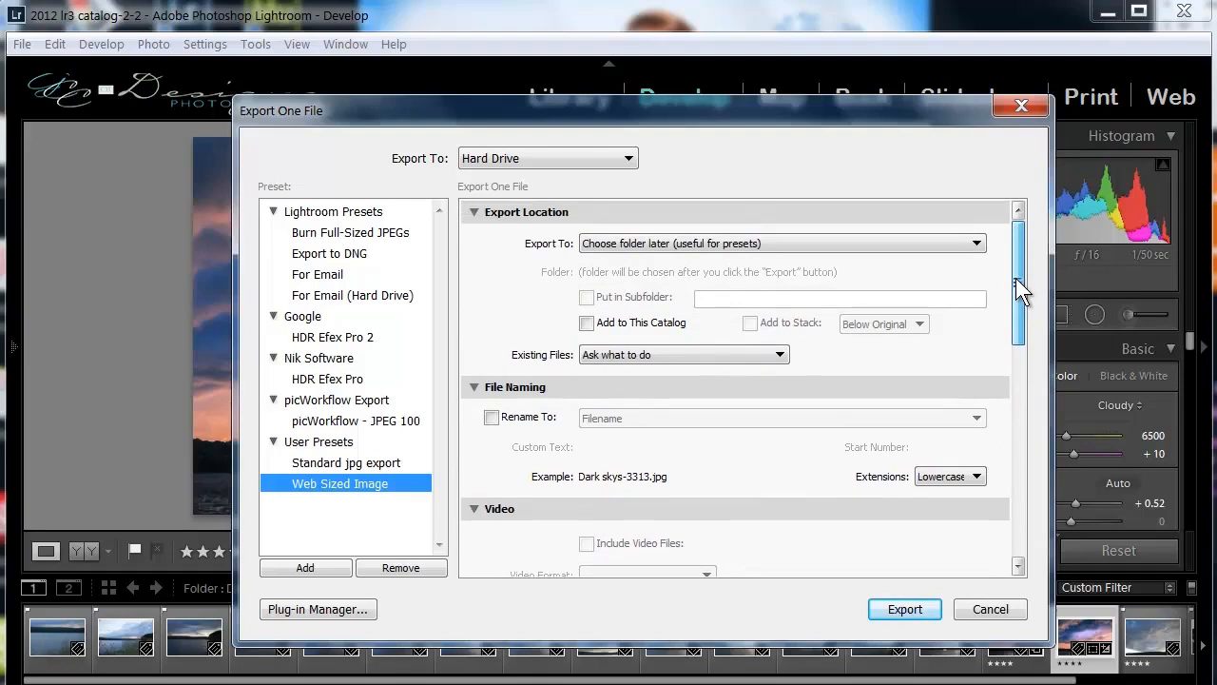
left_click_drag(1015, 281, 1010, 407)
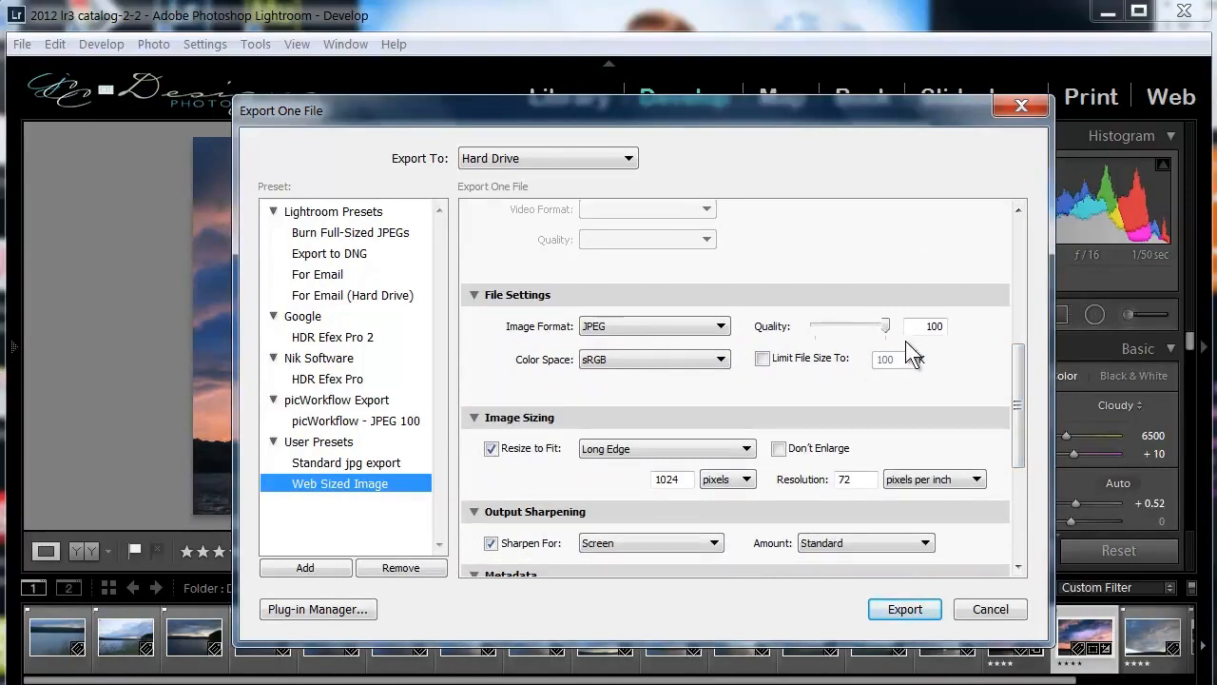
Set the export's JPEG quality to 74 and its long edge to 768 pixels.
left_click_drag(884, 326, 866, 328)
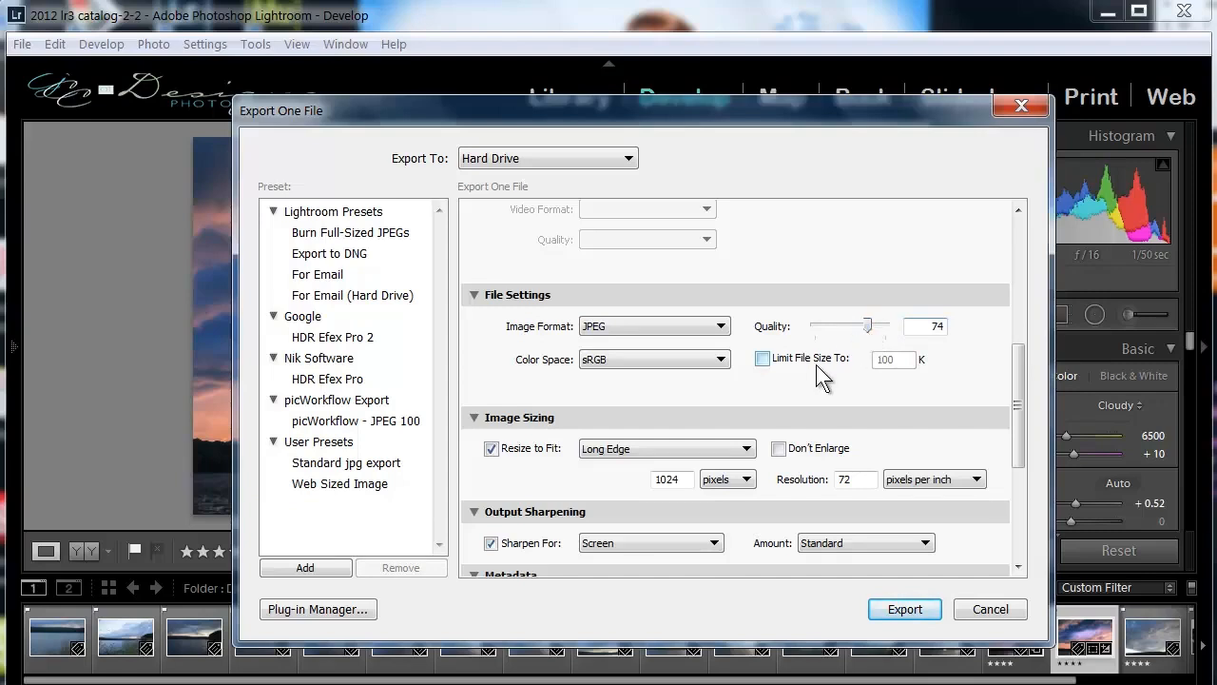
scroll(556, 401, "down", 3)
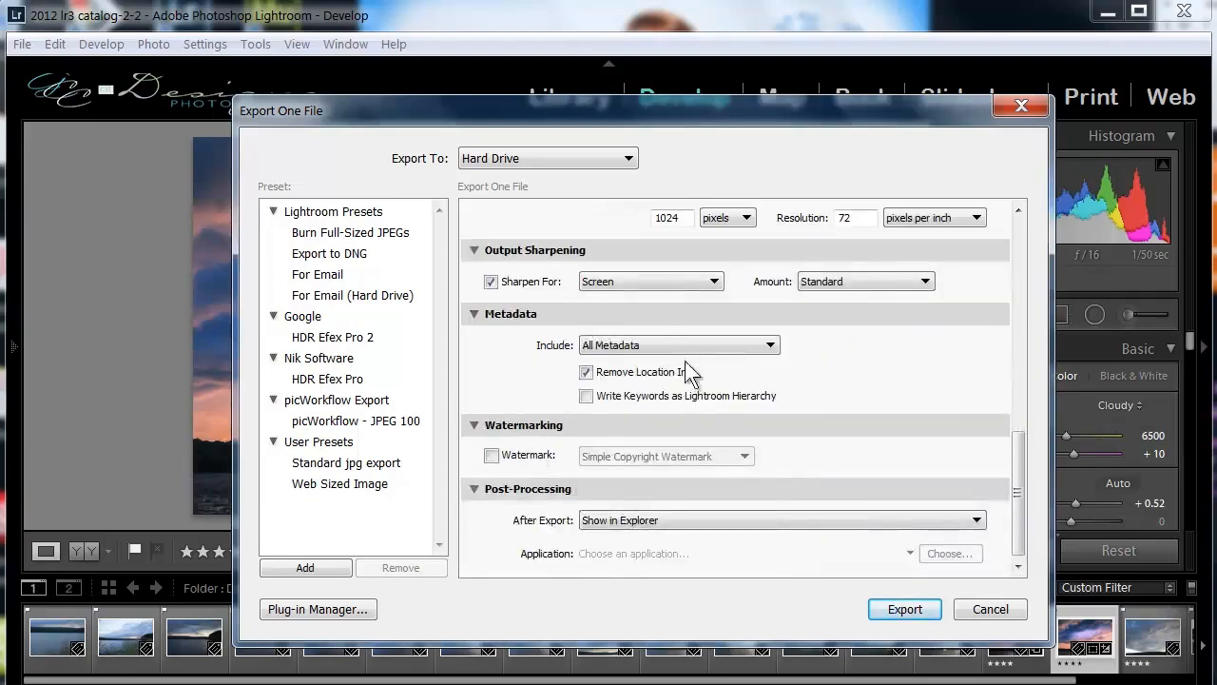
scroll(694, 380, "up", 6)
left_click_drag(1022, 338, 1037, 456)
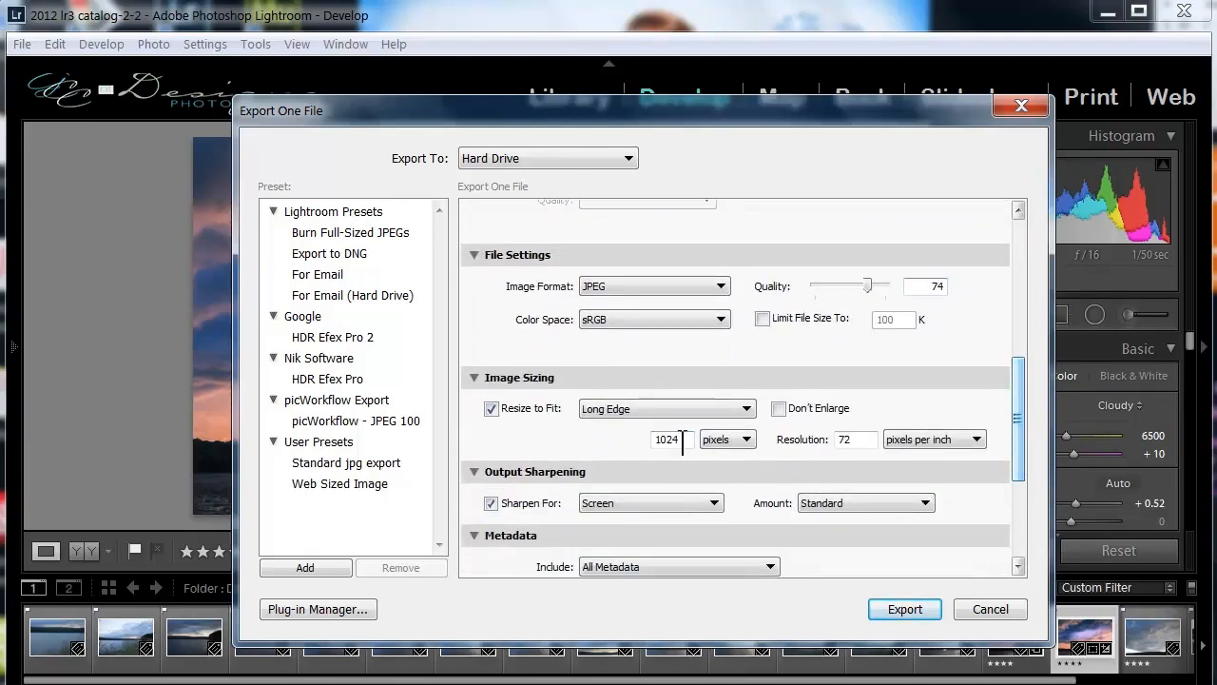
left_click_drag(677, 439, 598, 441)
type("768")
left_click_drag(1014, 406, 1017, 487)
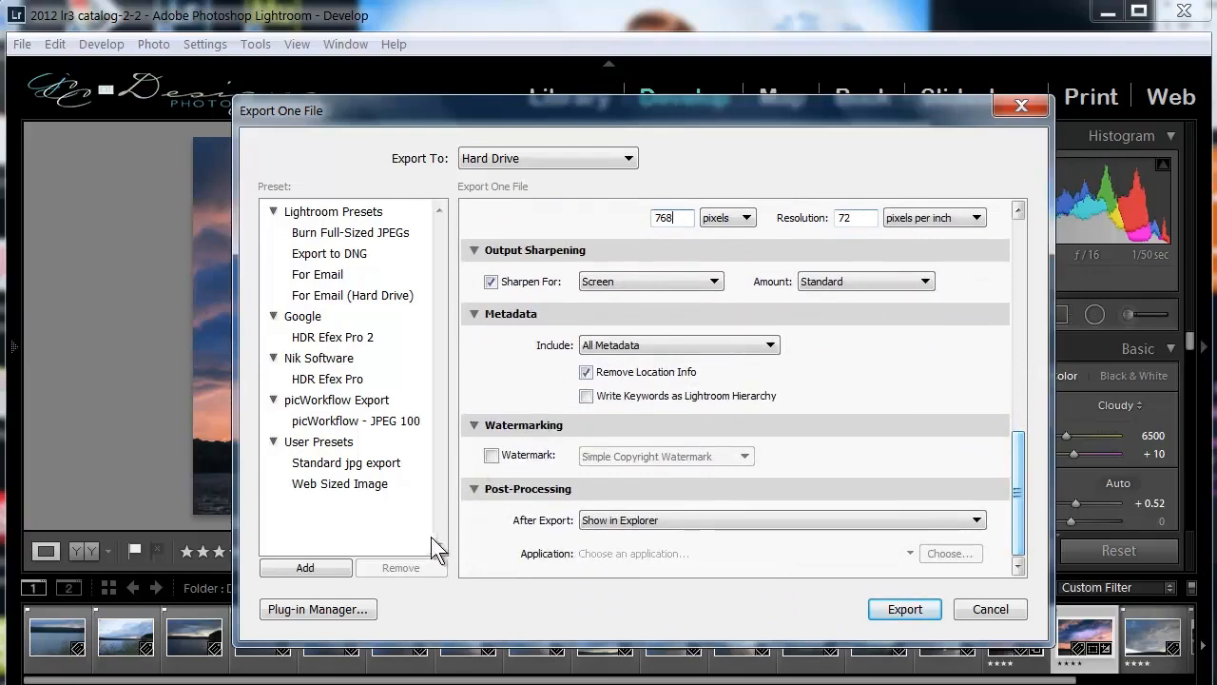
Reapply the Web Sized Image preset and update it with the current export settings.
left_click(333, 482)
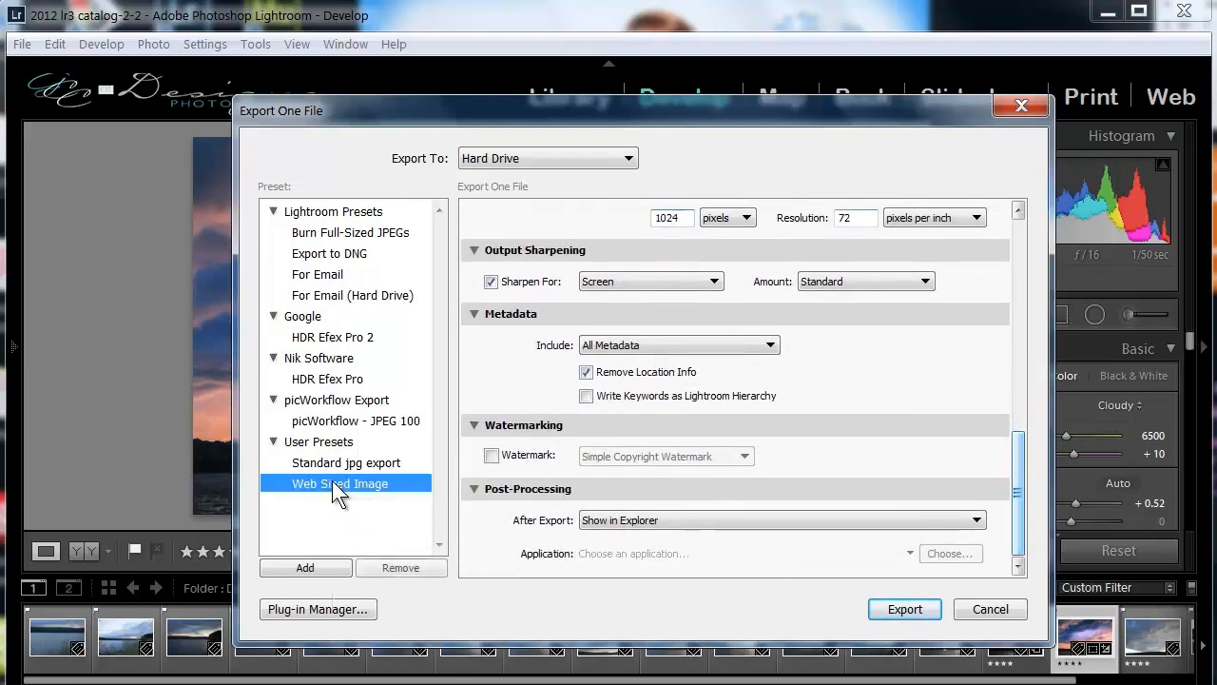
right_click(333, 482)
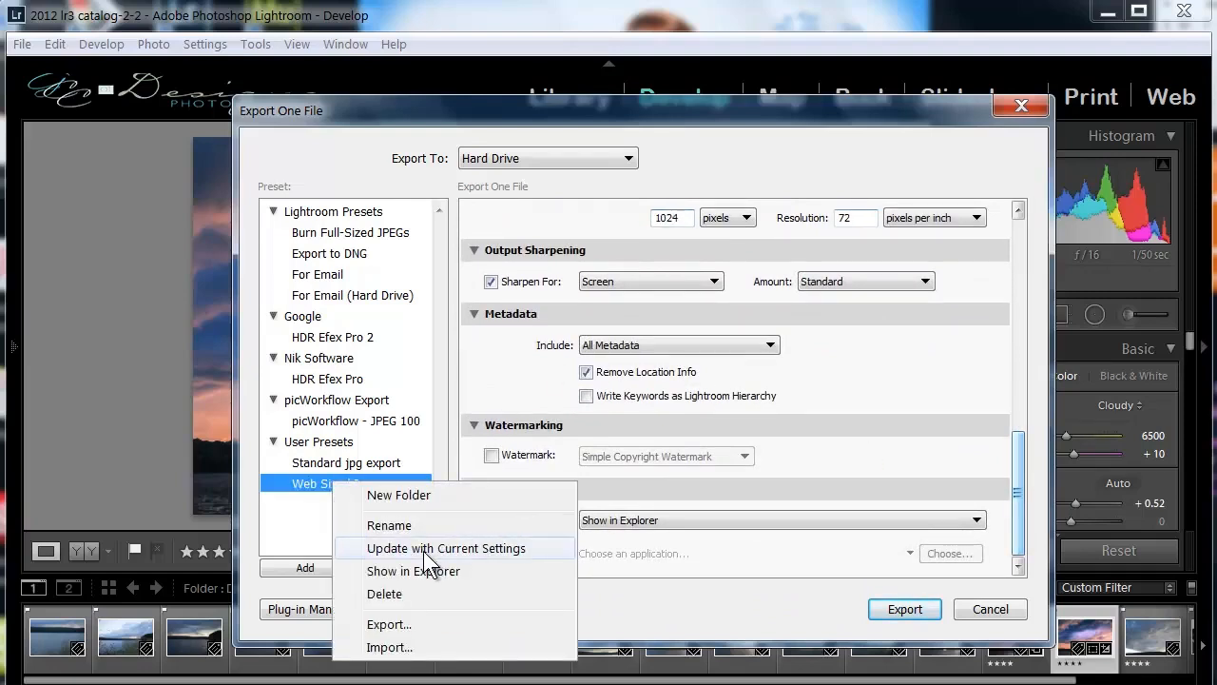
left_click(495, 549)
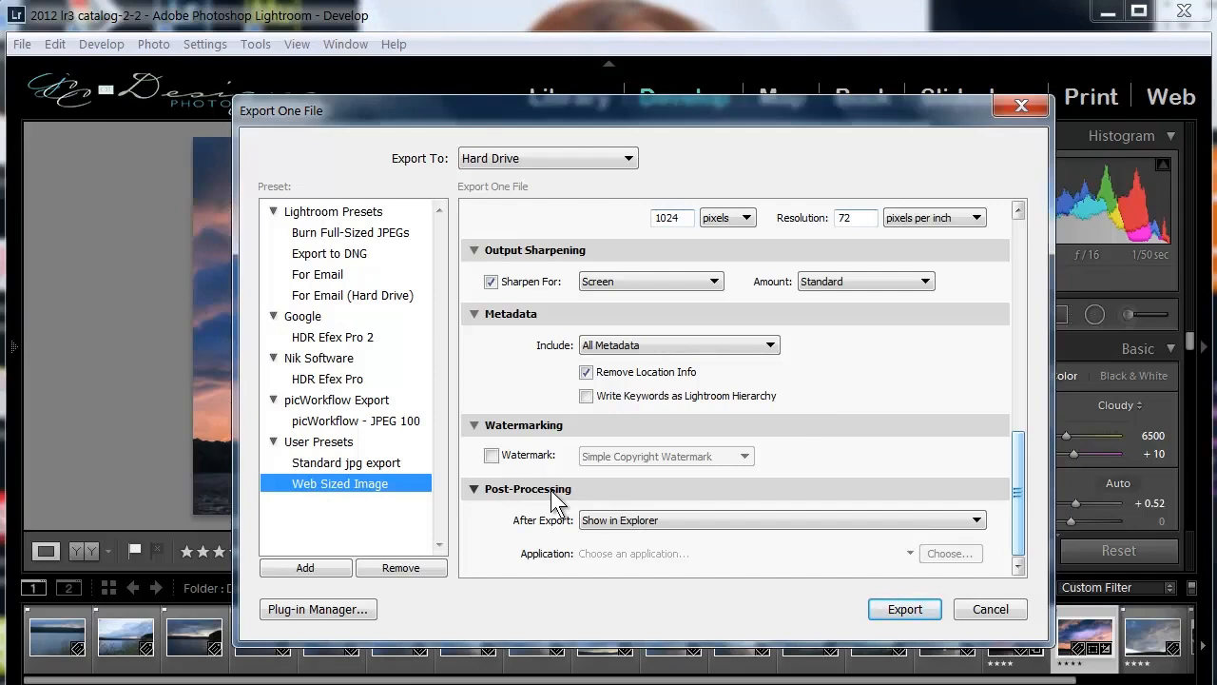
Review the Web Sized Image preset's options from export location through metadata, and close the export settings without exporting.
scroll(527, 517, "up", 5)
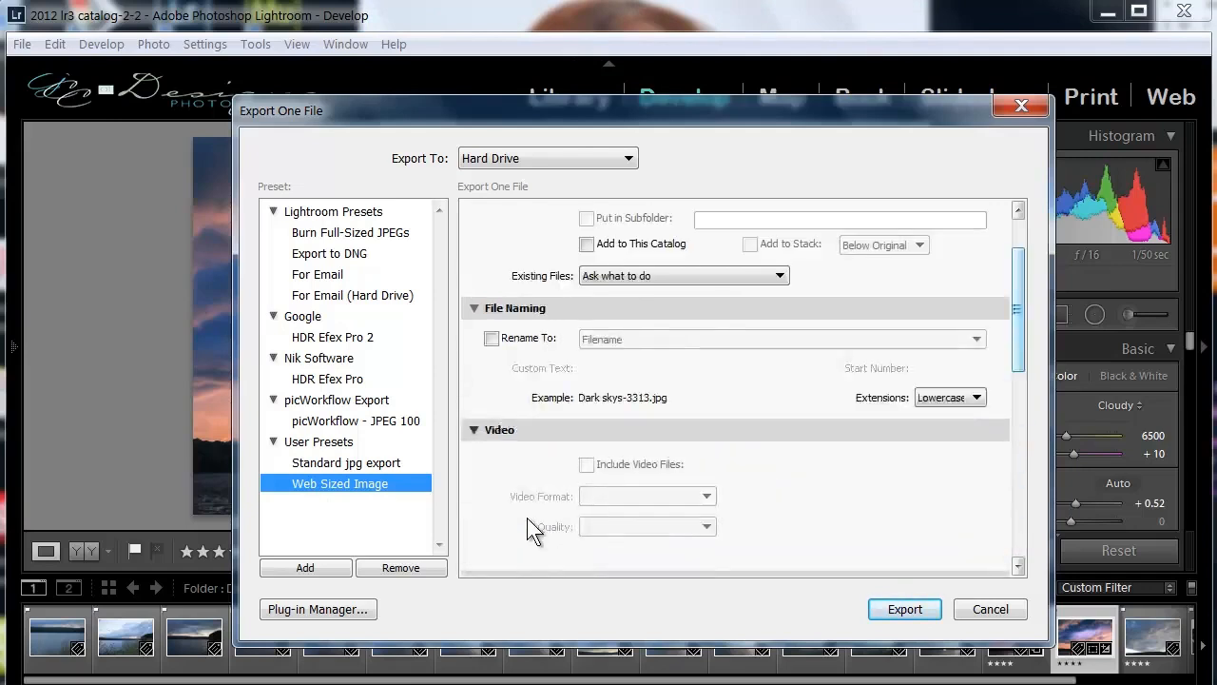
scroll(527, 517, "up", 2)
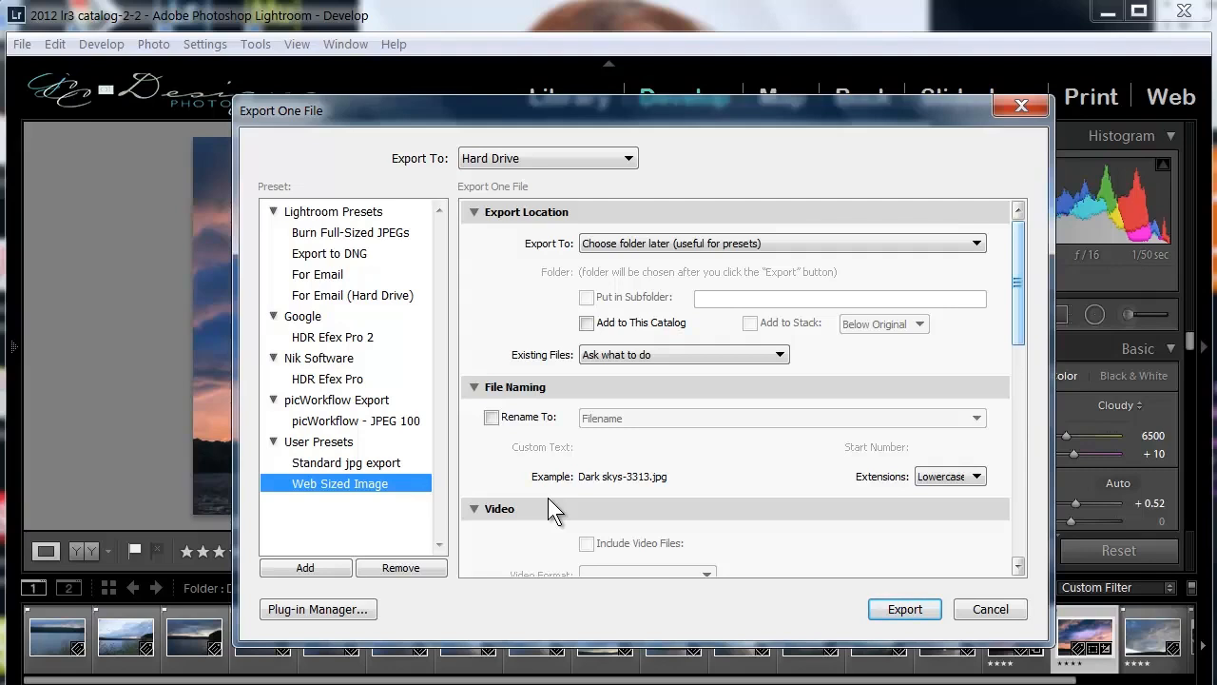
left_click_drag(1021, 248, 1010, 367)
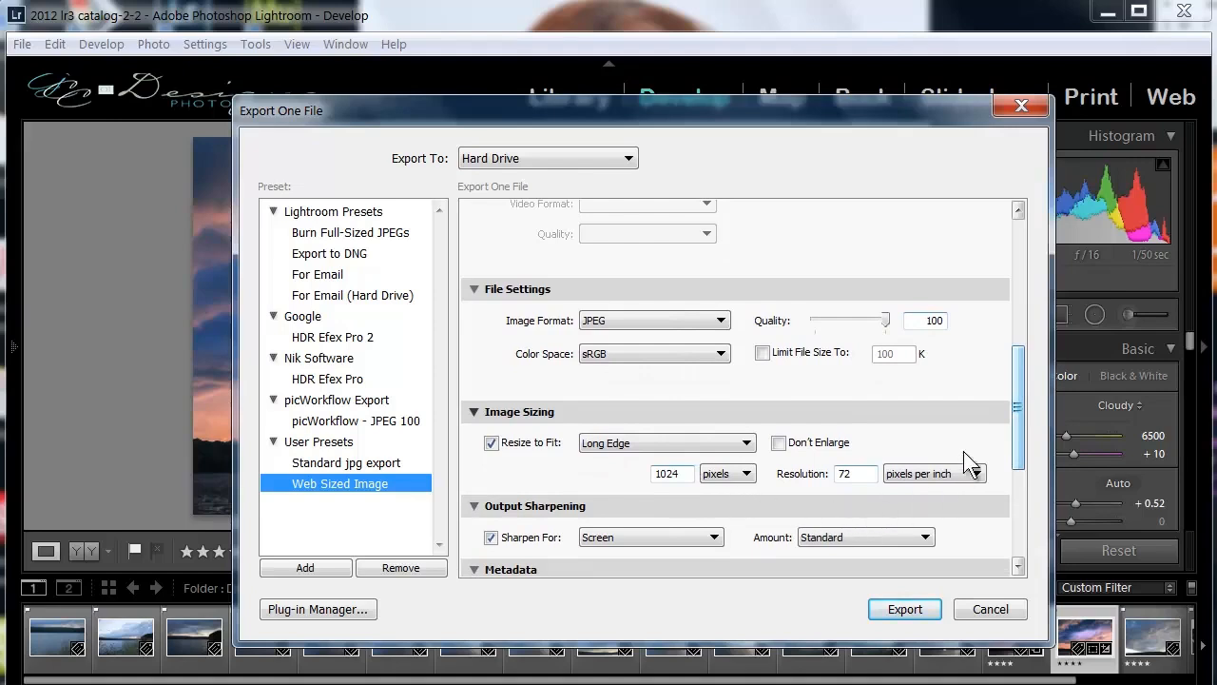
left_click_drag(1015, 391, 1020, 462)
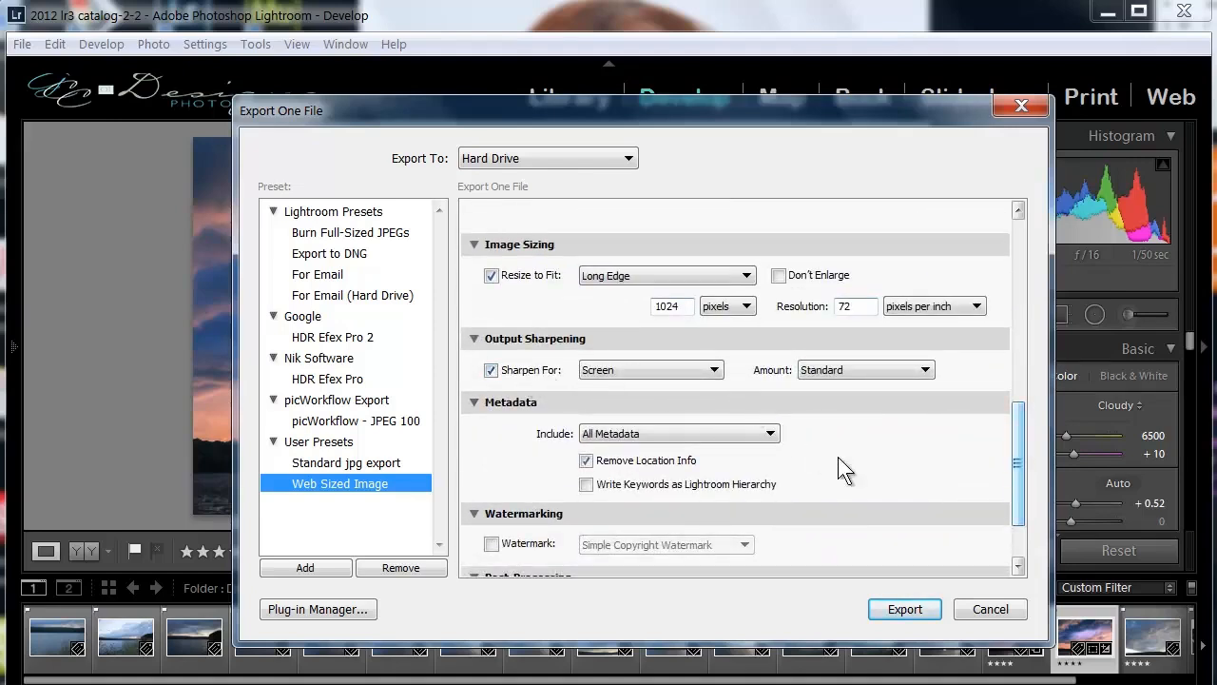
left_click_drag(1010, 483, 1024, 239)
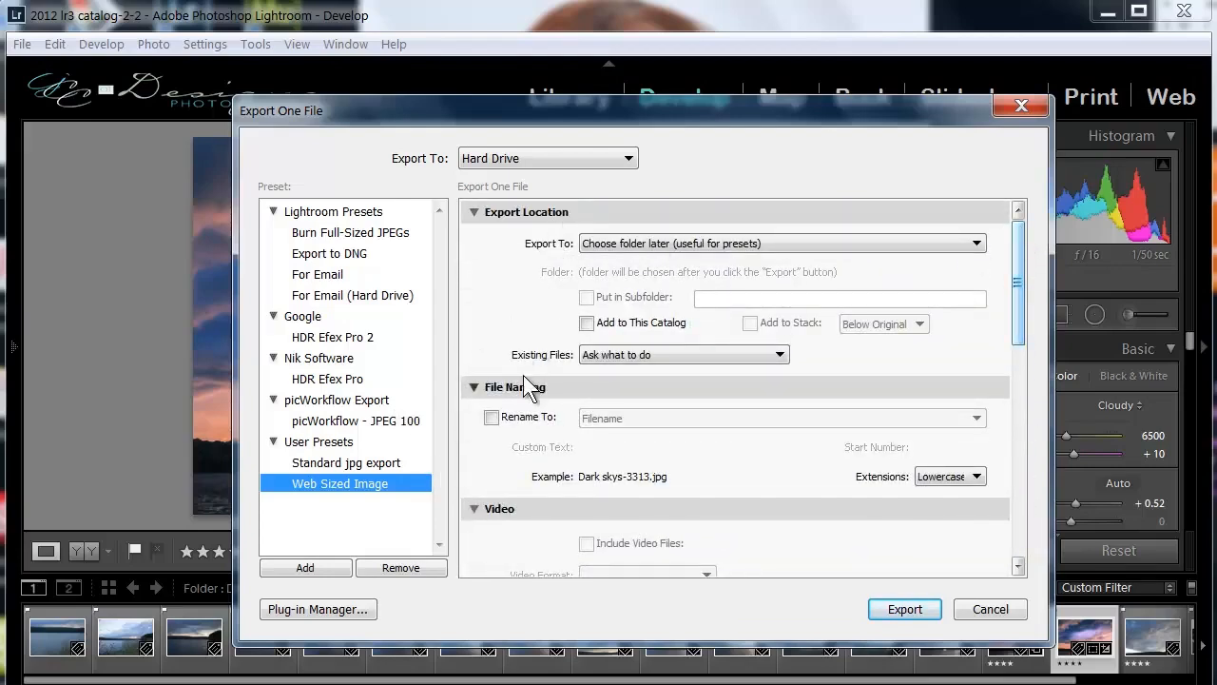
left_click(1020, 616)
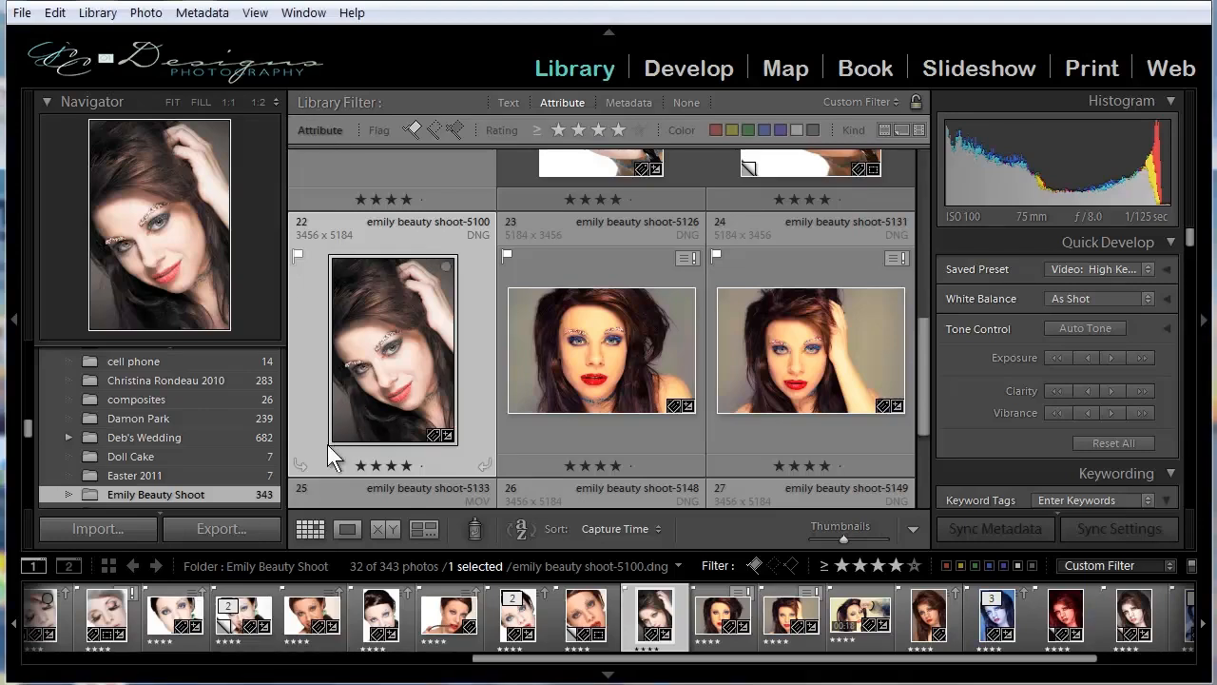
Open the Watermark Editor from the export settings of the emily beauty shoot-5100 photo.
left_click(21, 12)
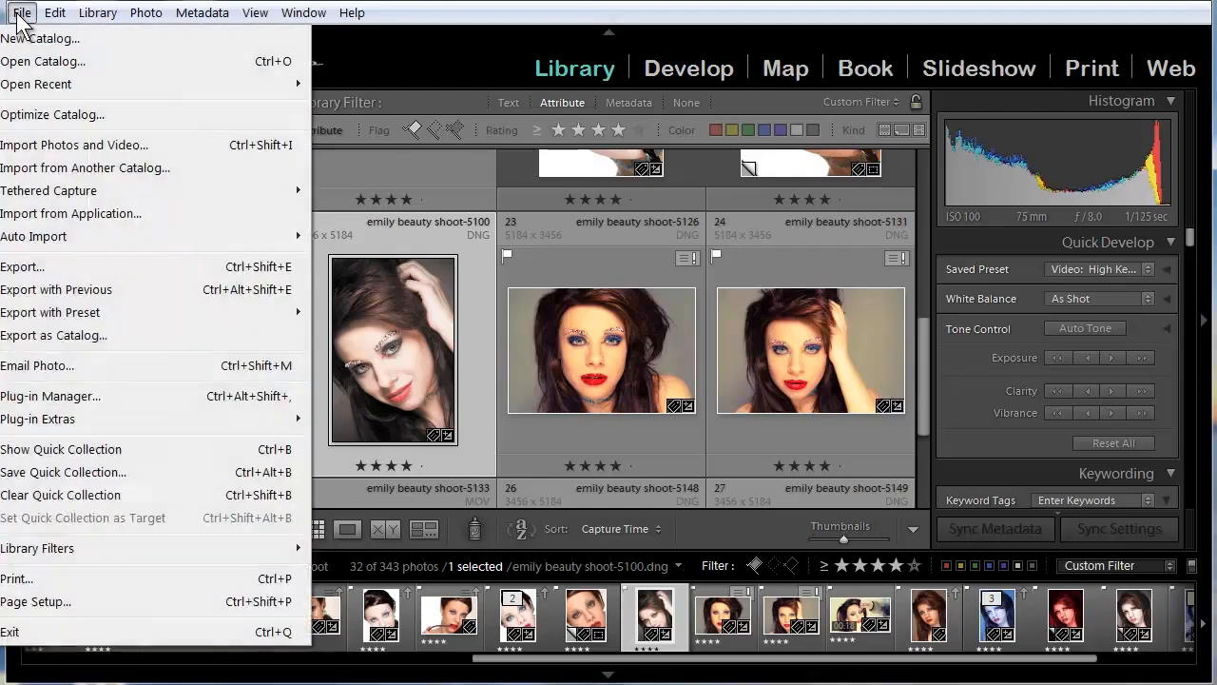
left_click(42, 267)
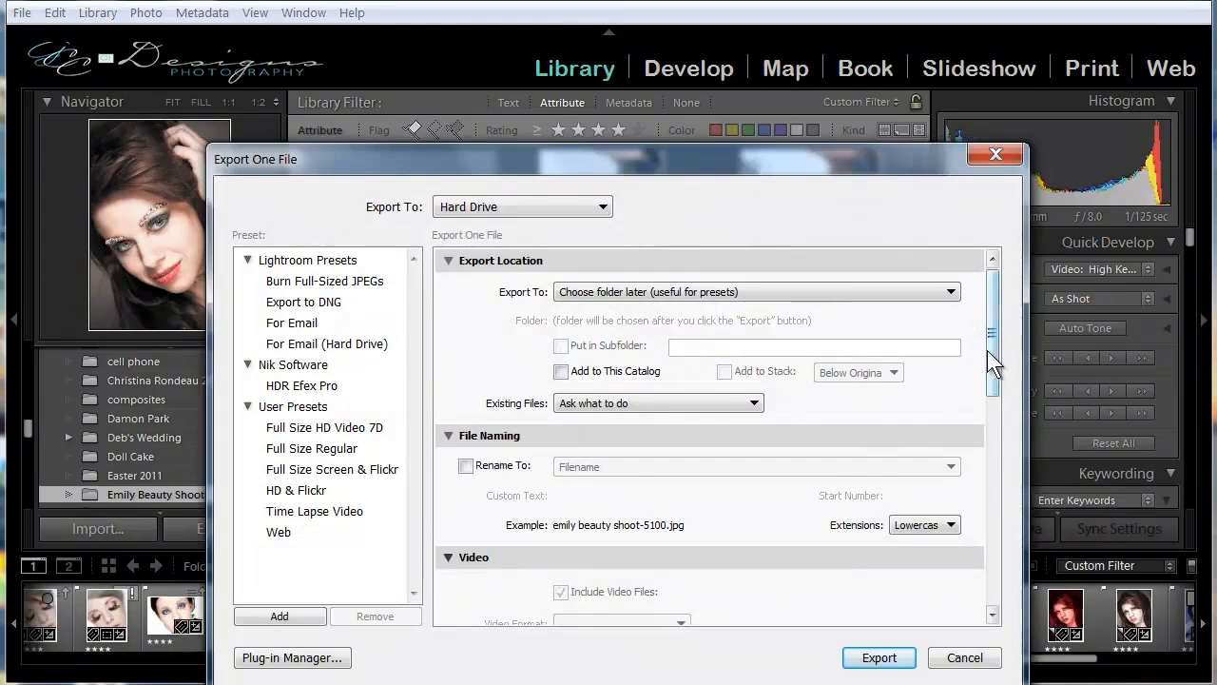
left_click_drag(989, 349, 974, 554)
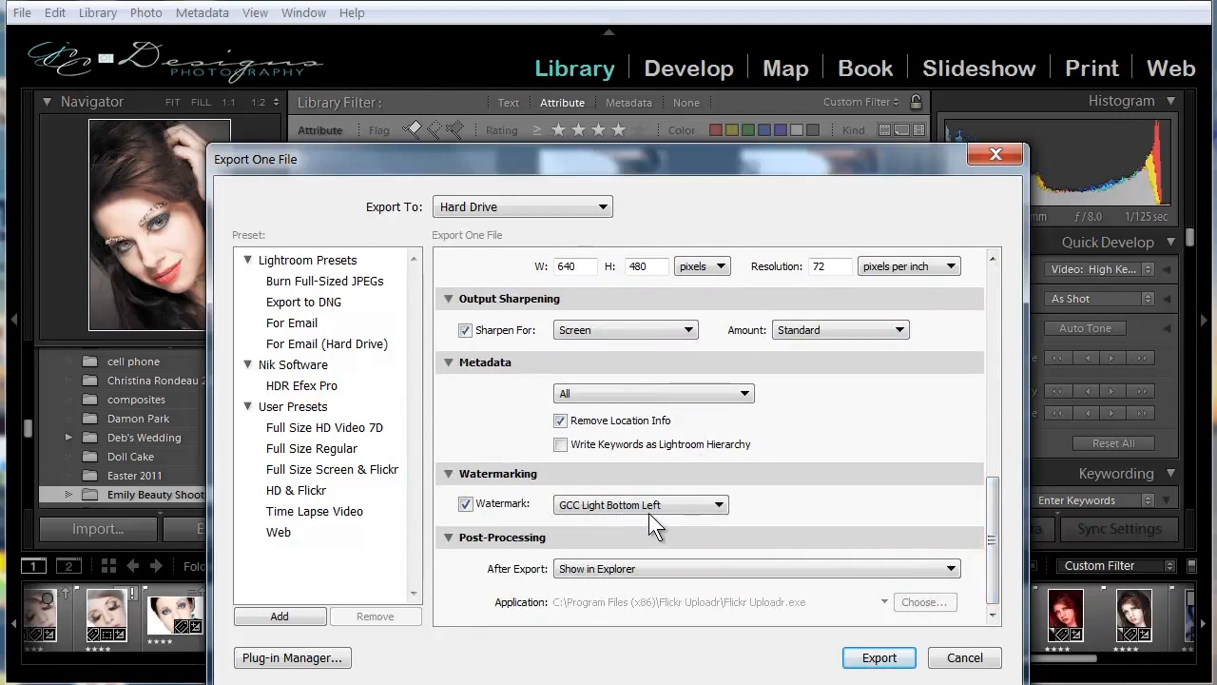
left_click(718, 504)
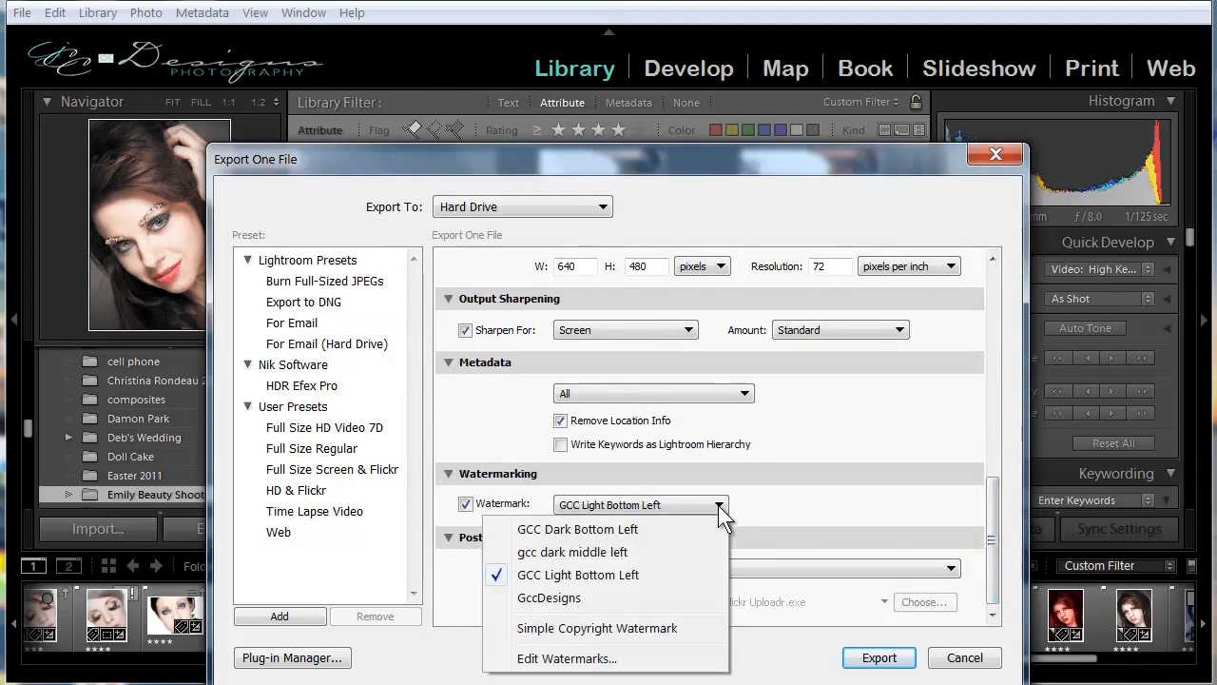
left_click(583, 659)
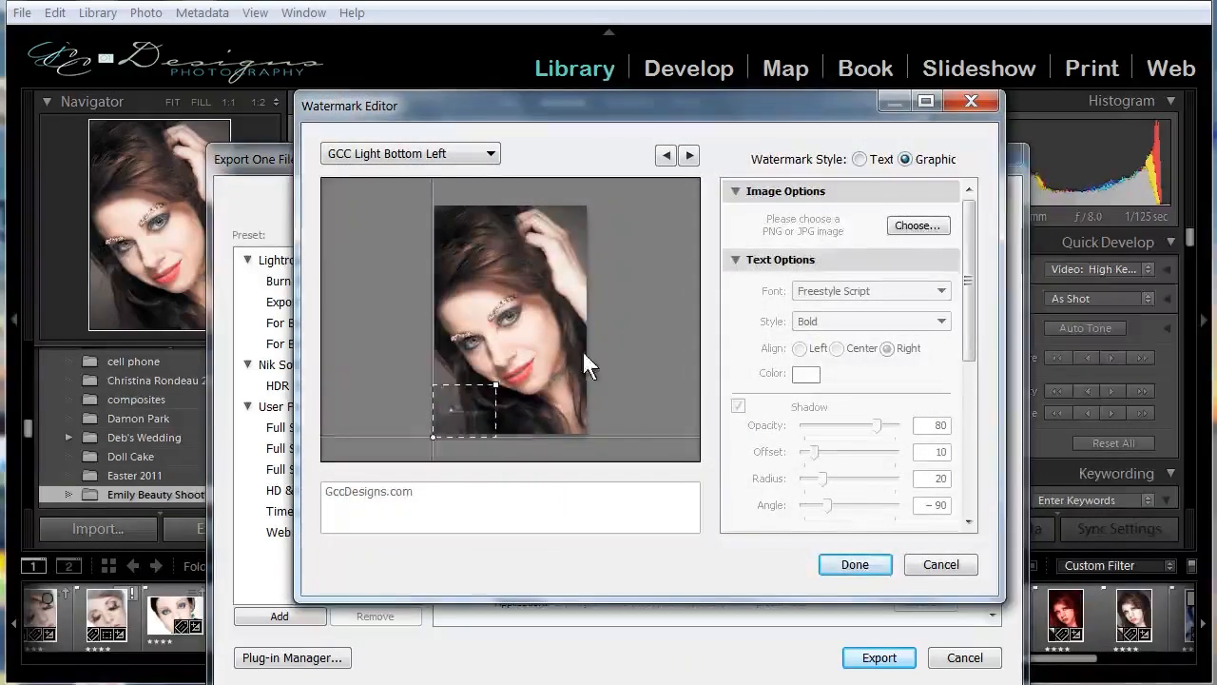
Load the last GccDesigns-Photography3 logo in the Logo 3 Formats folder as the watermark graphic.
left_click(898, 225)
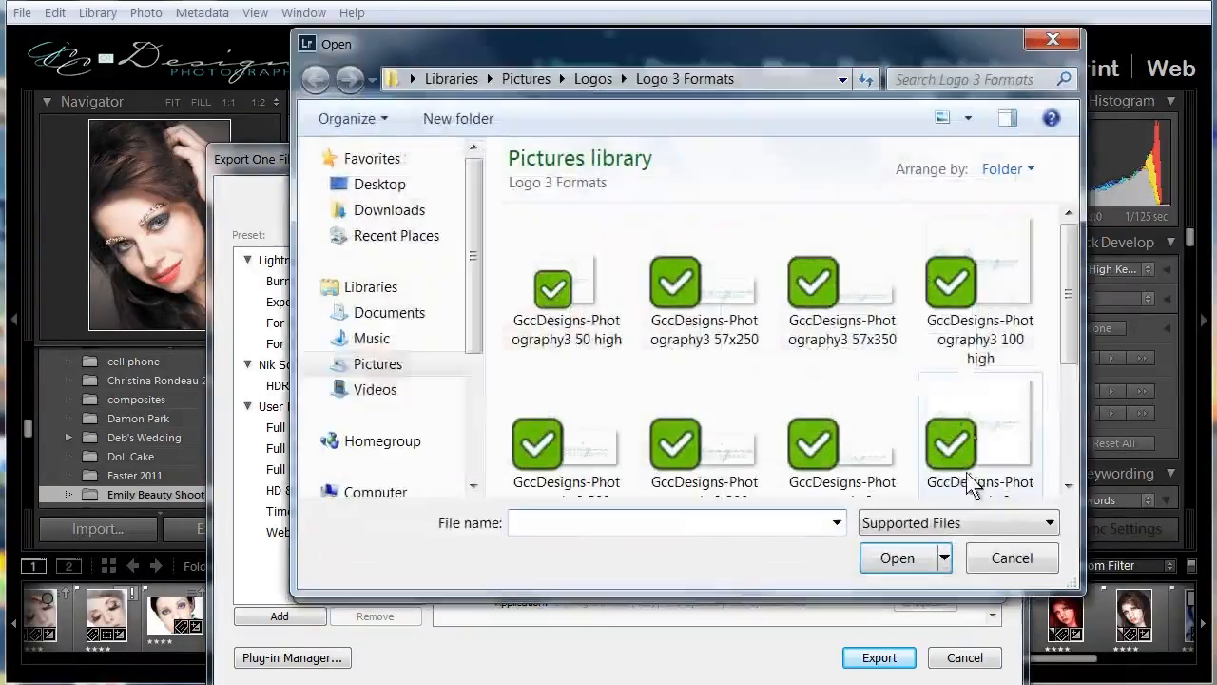
left_click_drag(1067, 296, 1072, 404)
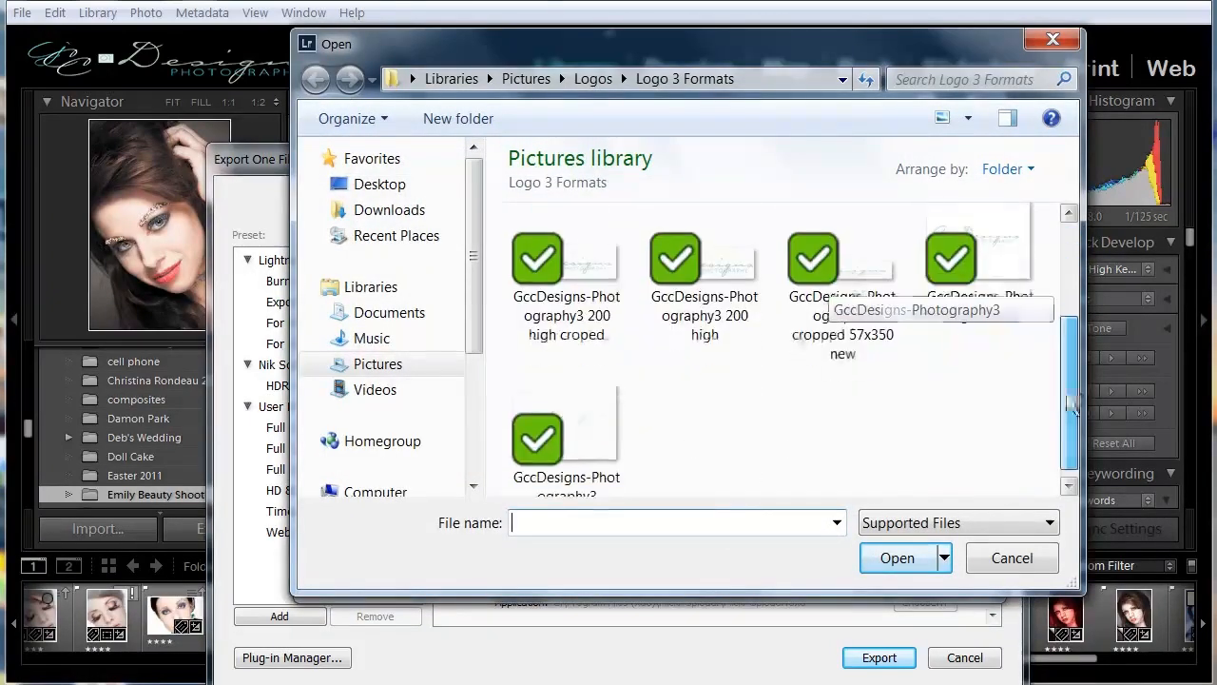
left_click(546, 434)
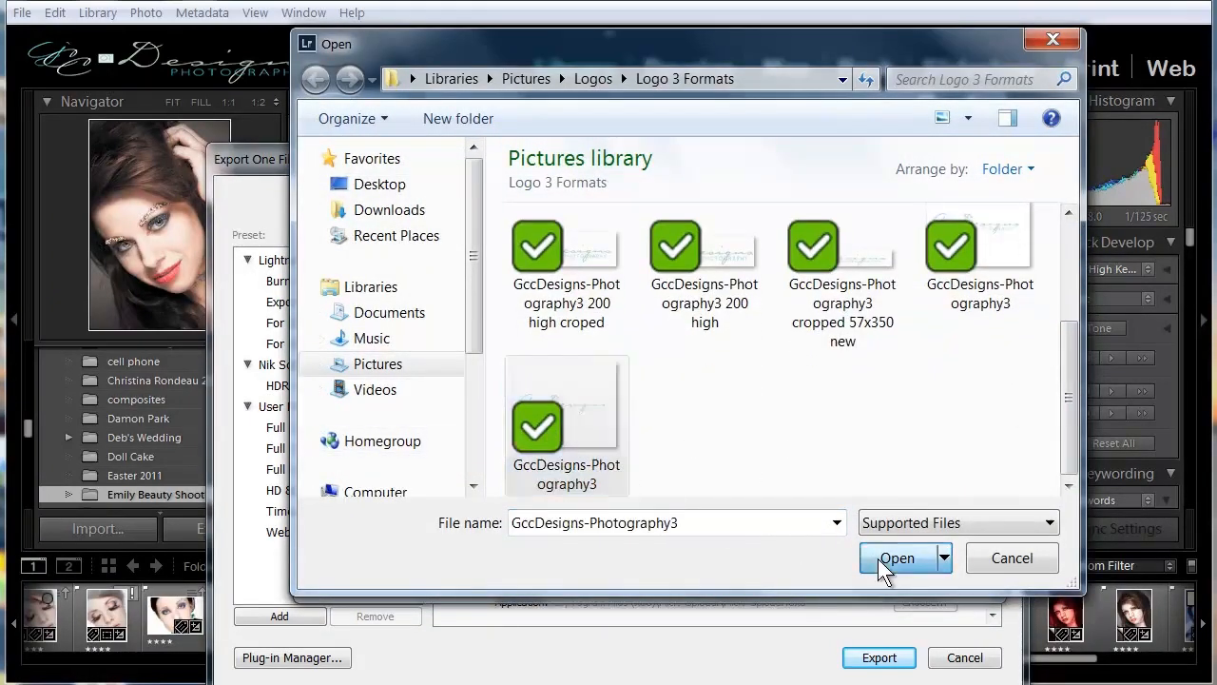
left_click(880, 562)
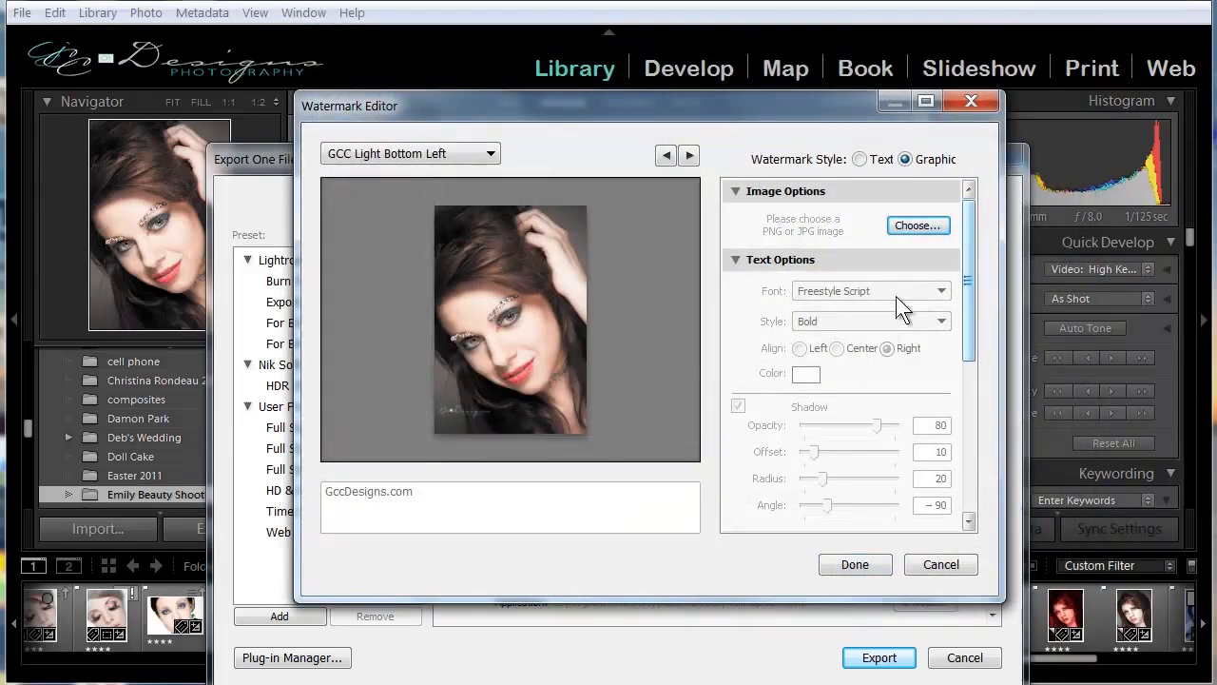
Try the Fit and Fill sizes on the logo watermark, and return it to Proportional at 31.
left_click_drag(969, 272, 970, 400)
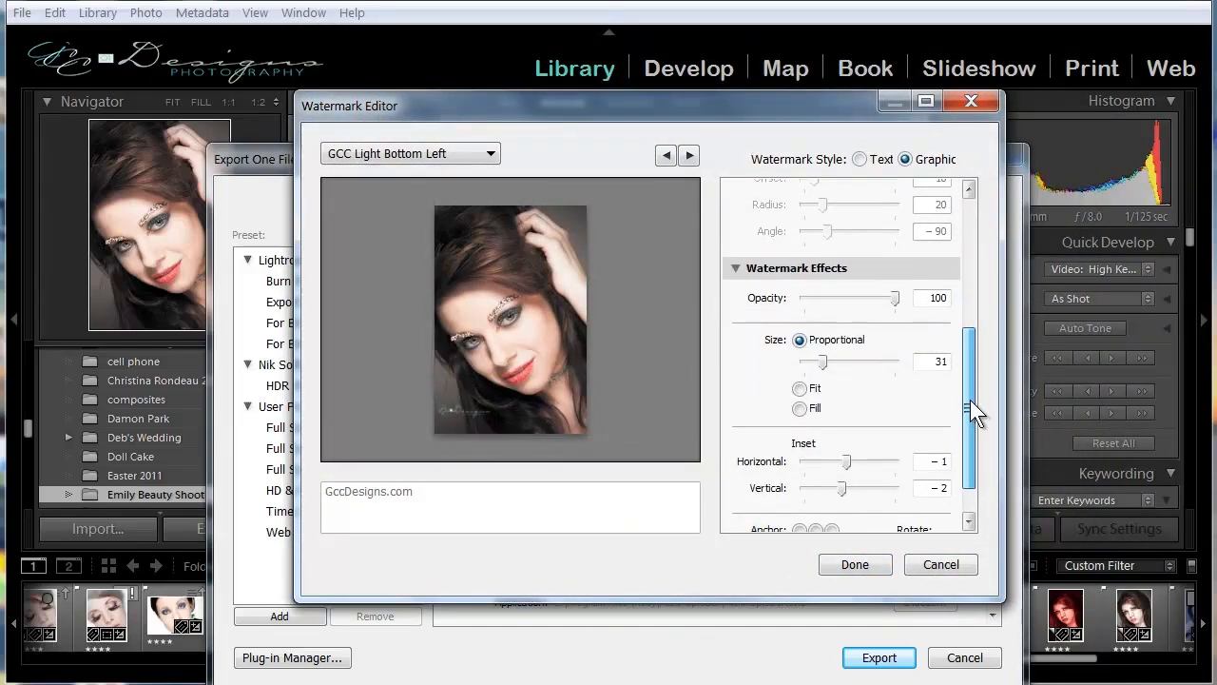
left_click(800, 388)
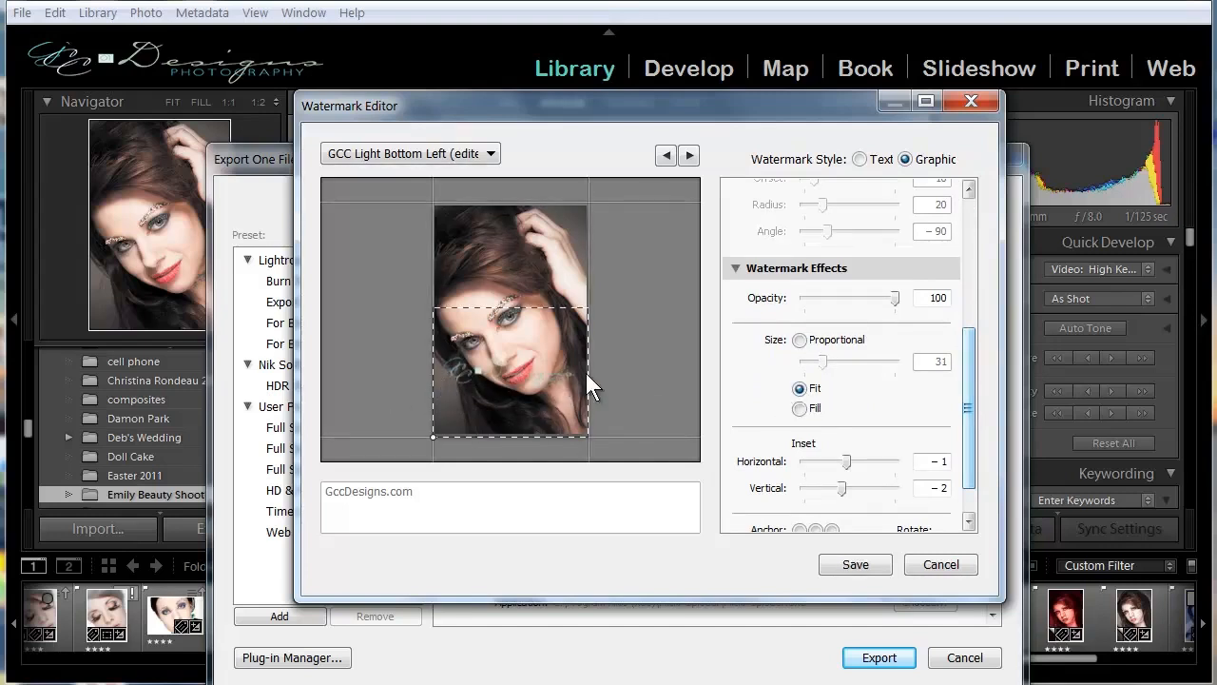
left_click(800, 408)
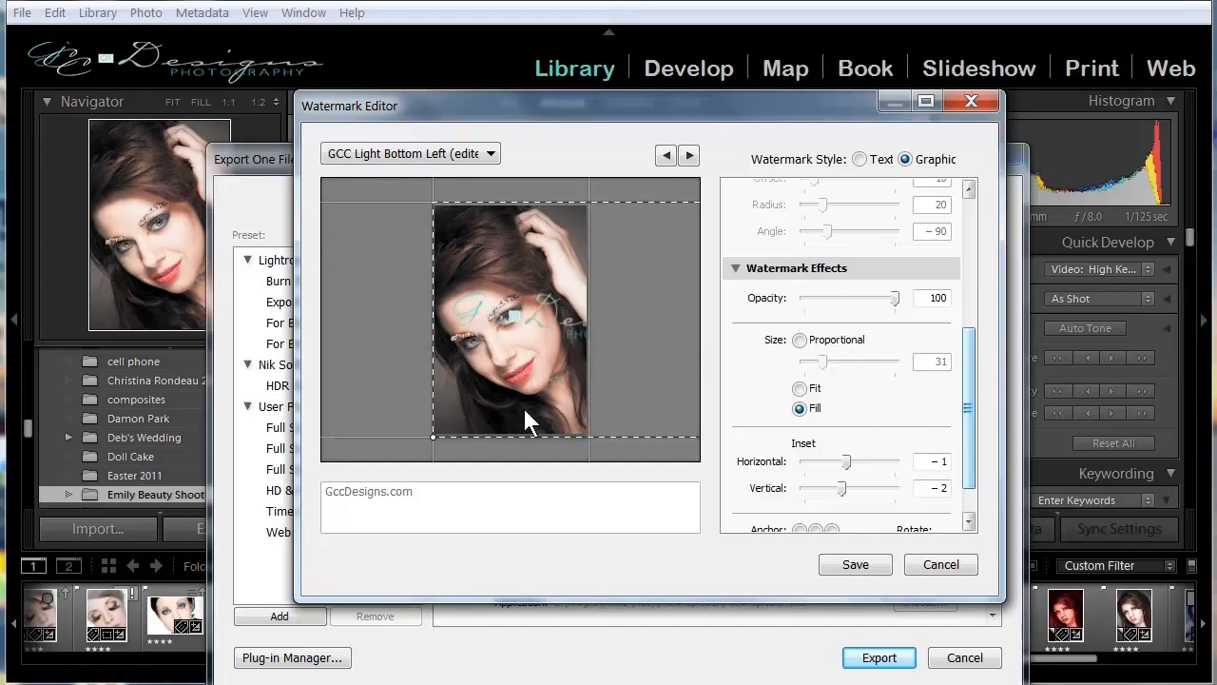
left_click(800, 388)
left_click(800, 340)
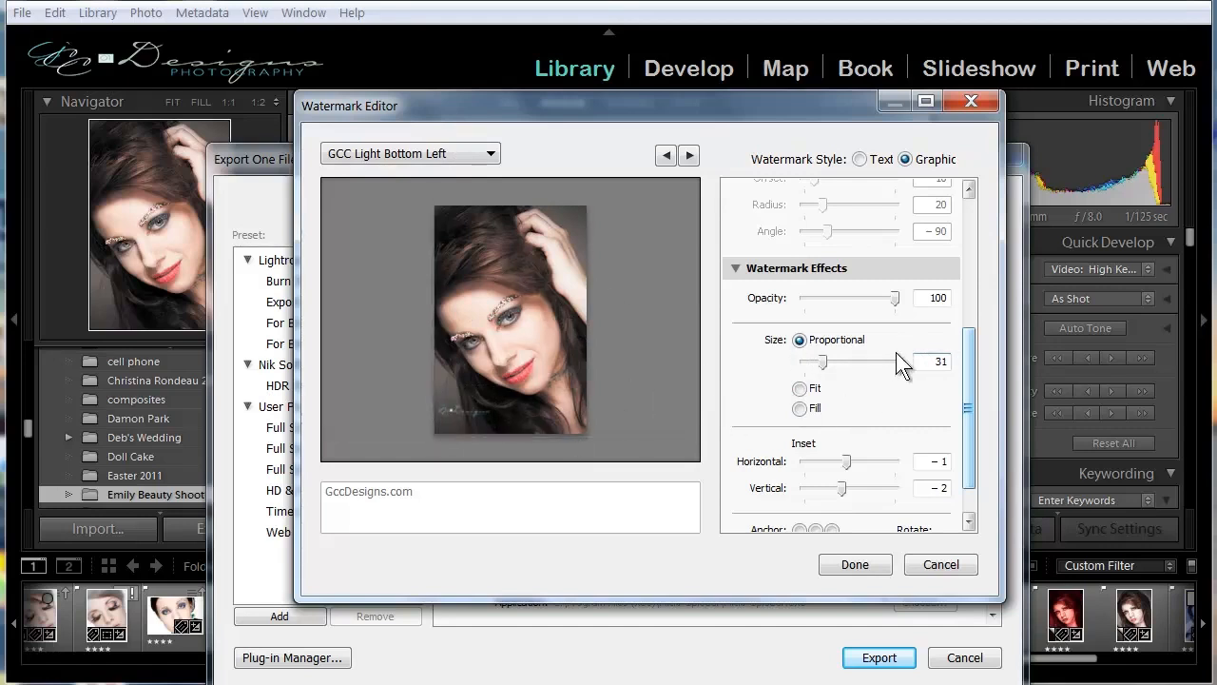
mouse_move(824, 364)
left_mouse_down()
mouse_move(882, 361)
mouse_move(870, 373)
mouse_move(822, 372)
left_mouse_up()
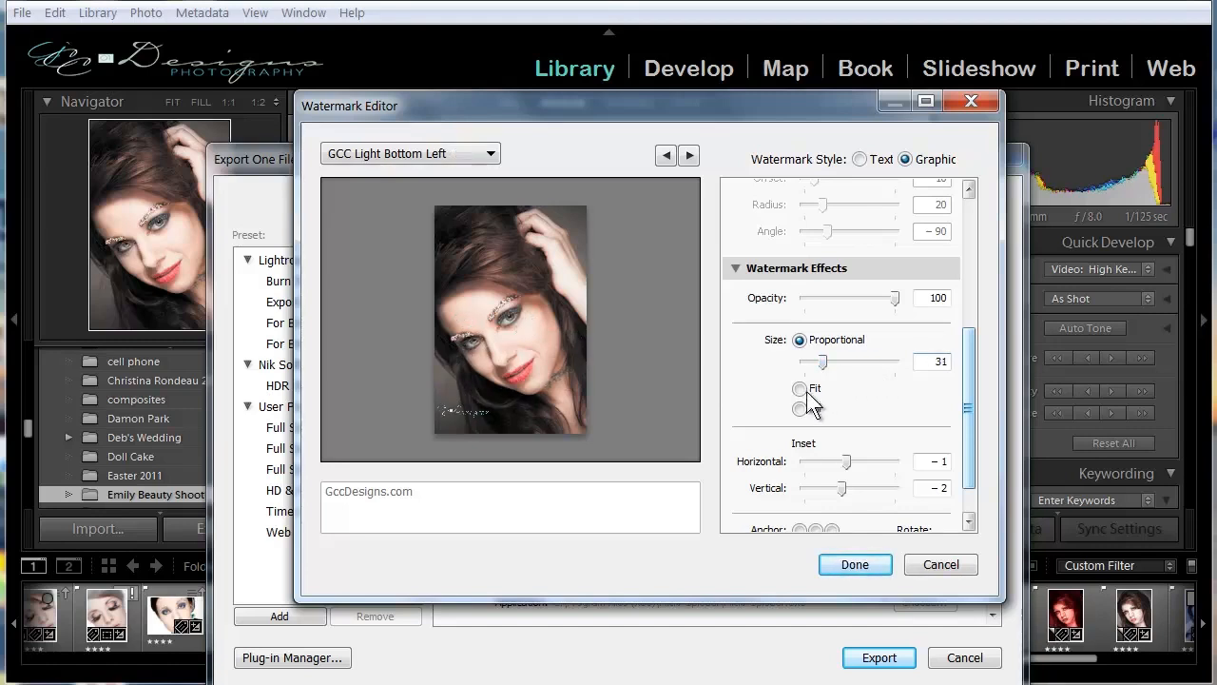
Set the watermark's inset to 1 horizontally and 0 vertically.
scroll(772, 438, "down", 1)
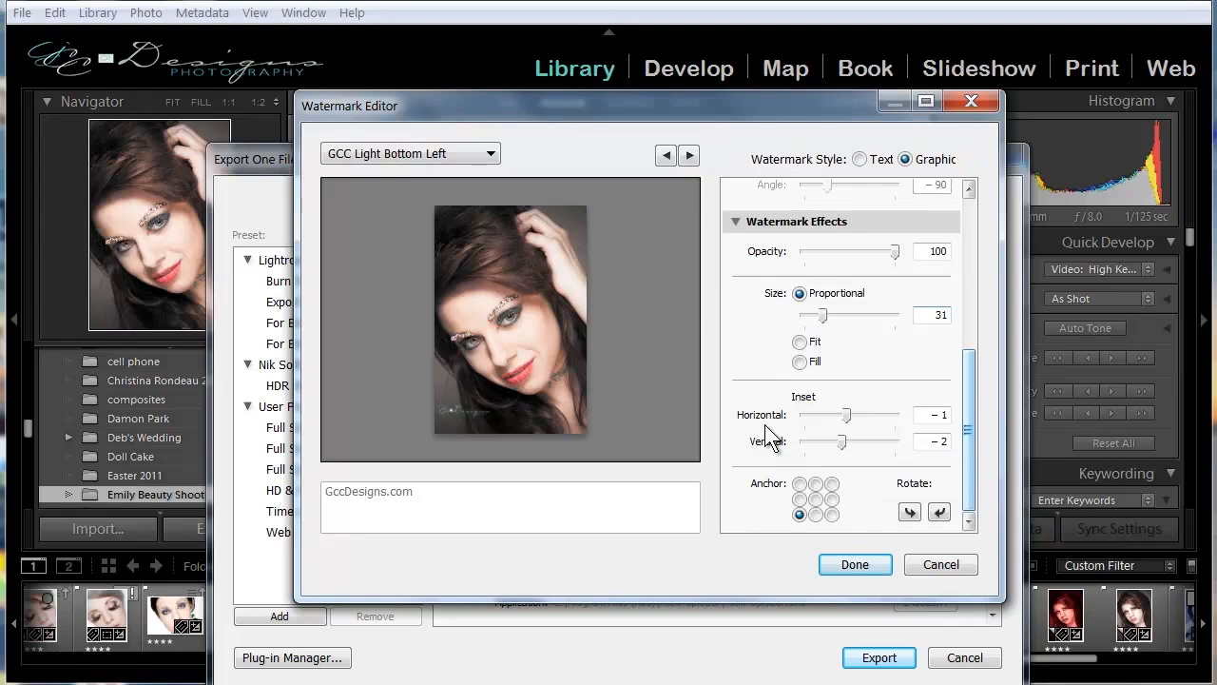
mouse_move(845, 416)
left_mouse_down()
mouse_move(900, 424)
mouse_move(835, 420)
mouse_move(855, 421)
left_mouse_up()
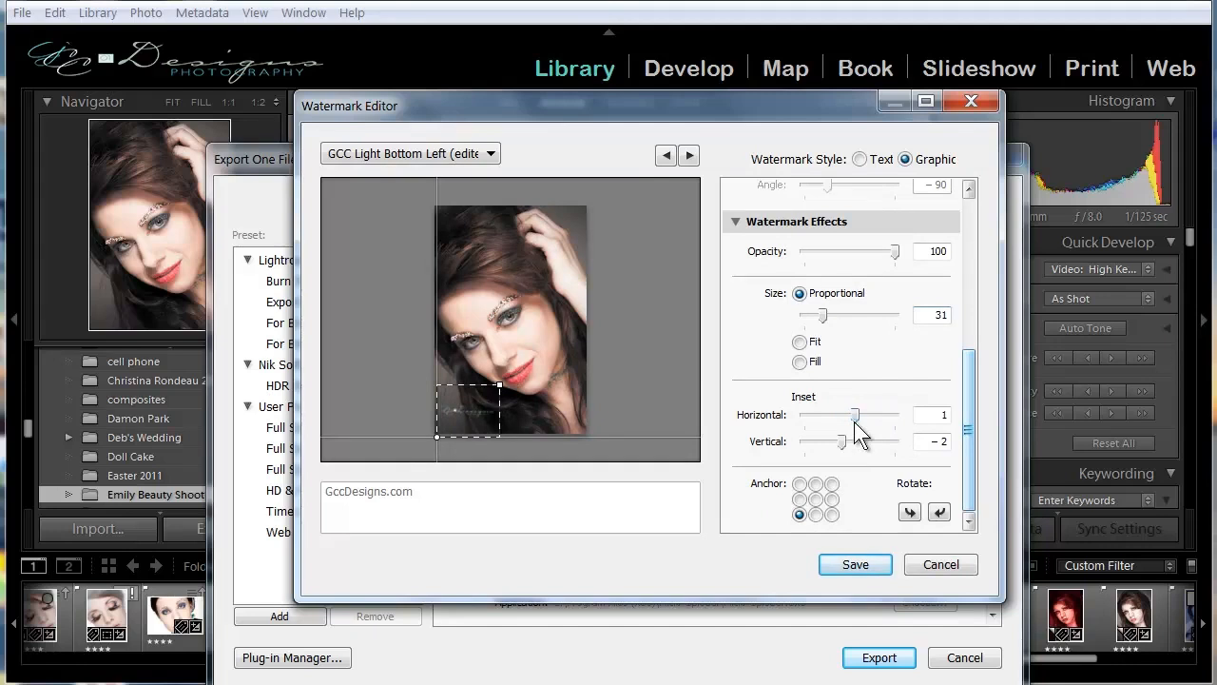
mouse_move(844, 443)
left_mouse_down()
mouse_move(897, 443)
mouse_move(853, 444)
mouse_move(850, 466)
left_mouse_up()
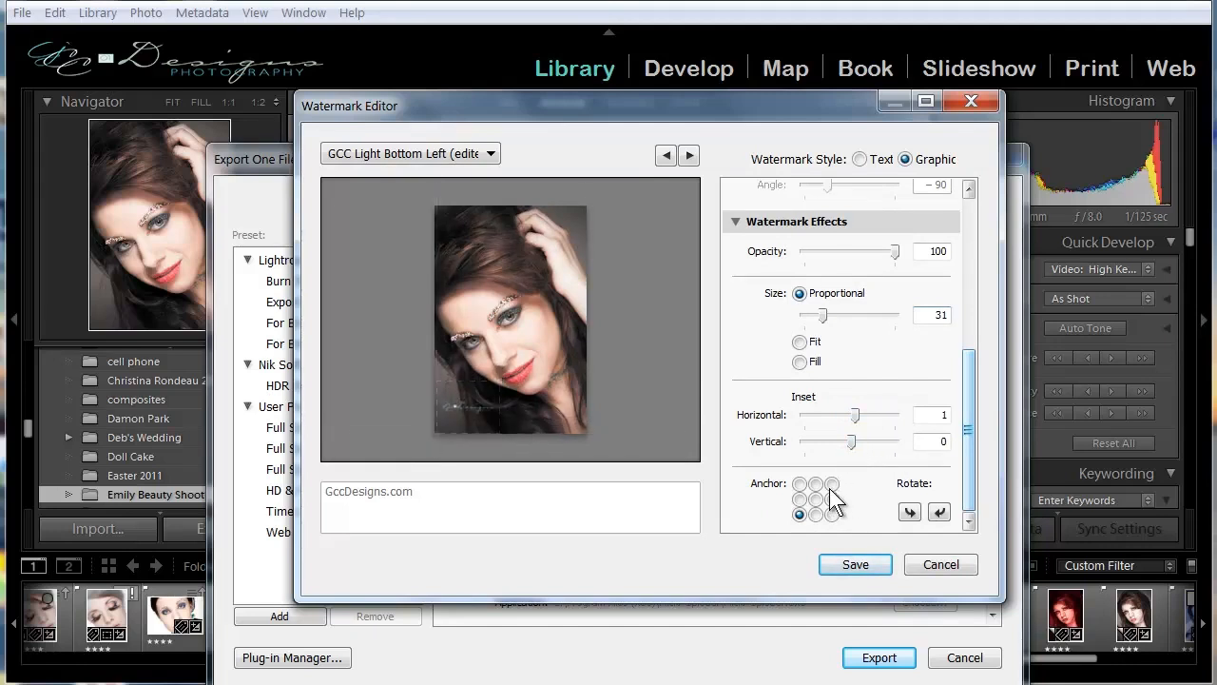
Try the logo watermark at the centre, upper-right and upper-left anchors, and settle on the lower-right anchor.
left_click(816, 499)
left_click(833, 483)
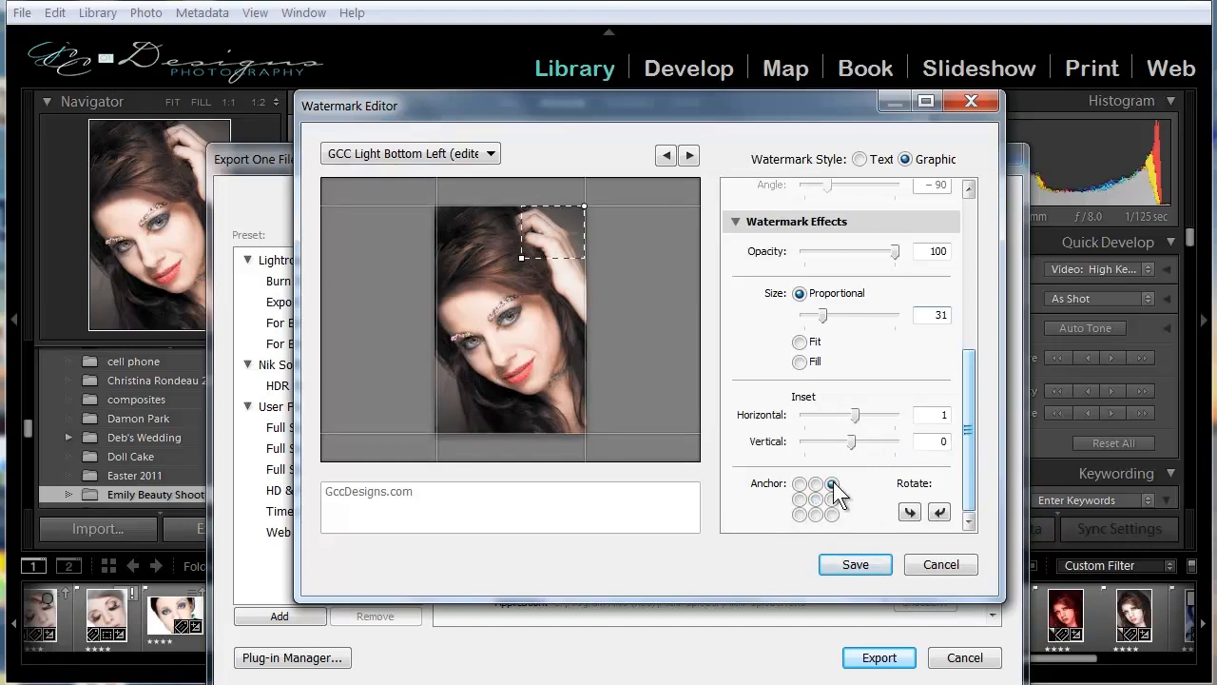
left_click(800, 485)
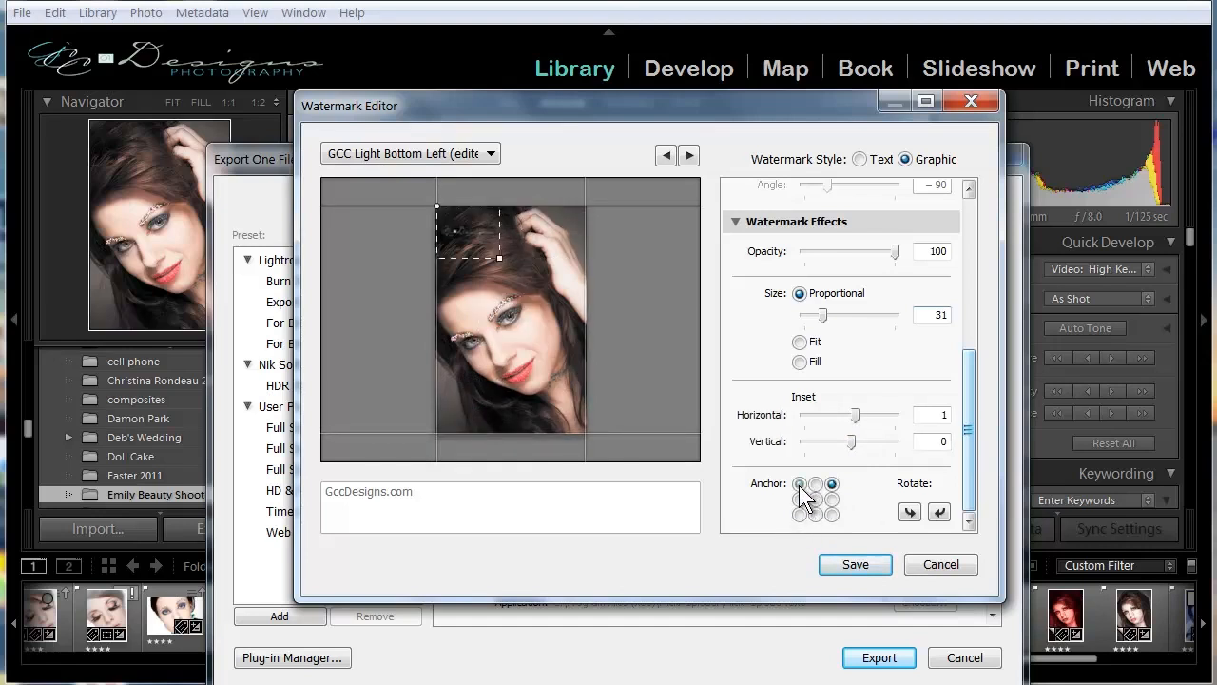
left_click(816, 499)
left_click(831, 514)
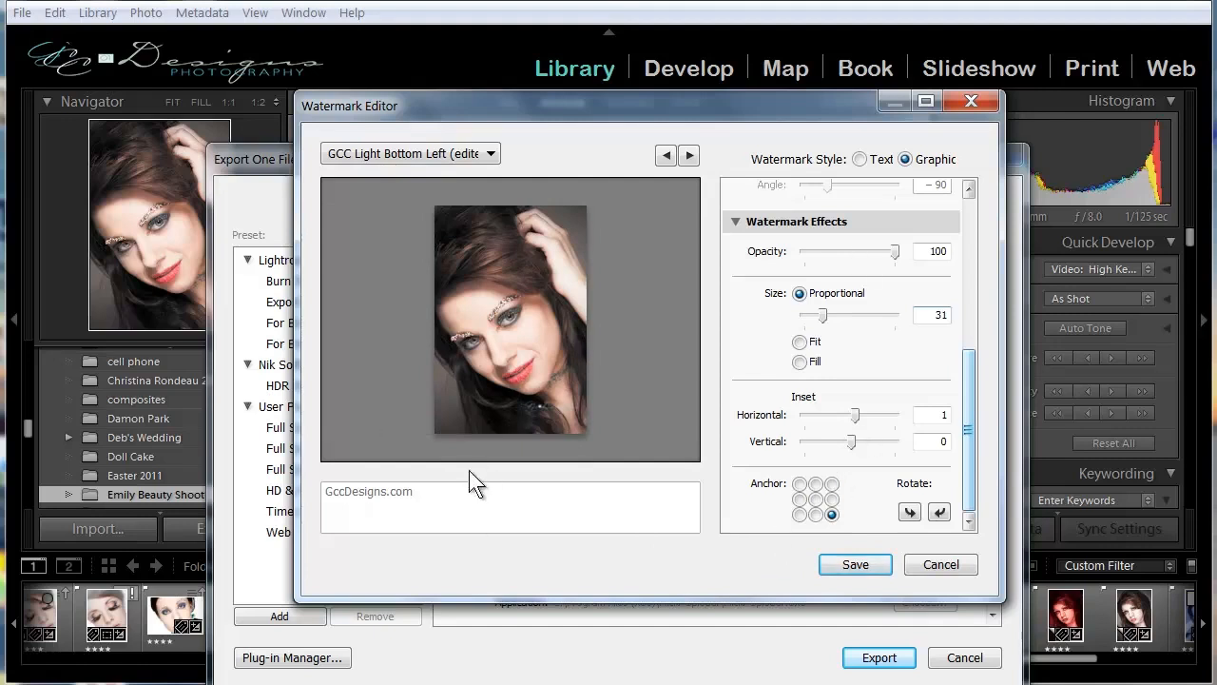
Save the watermark settings as a new preset named GCC Light Botton Right.
left_click(829, 564)
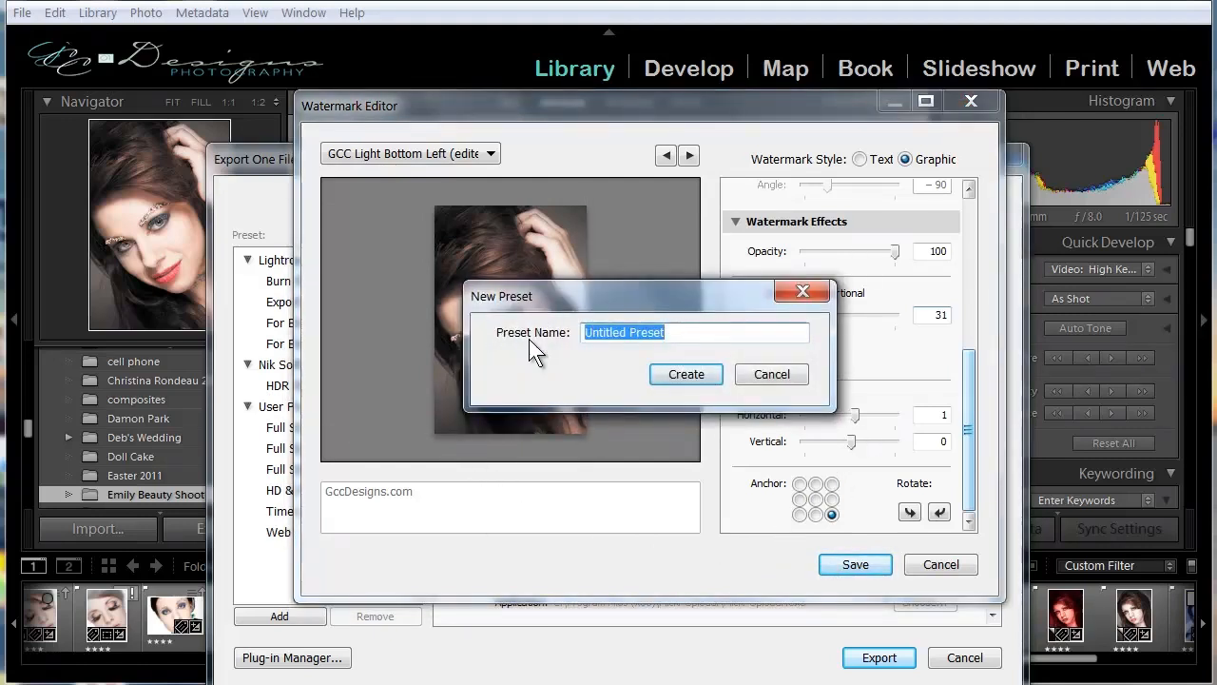
type("GCC")
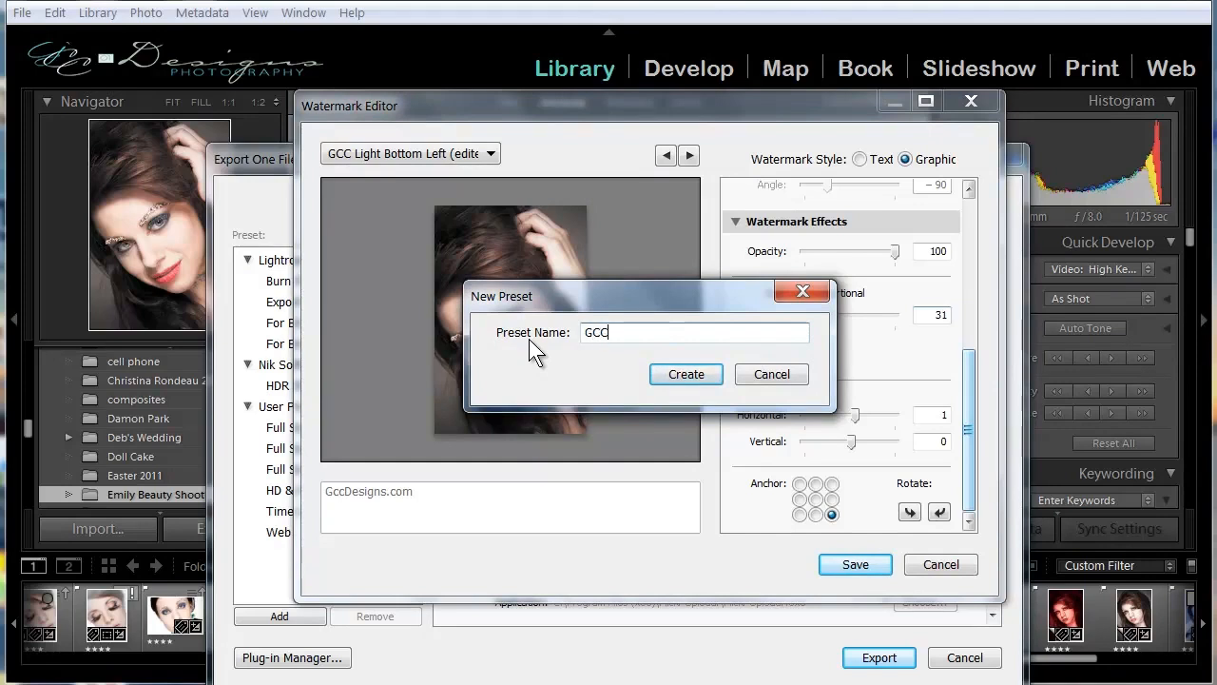
type(" Light Botton Right")
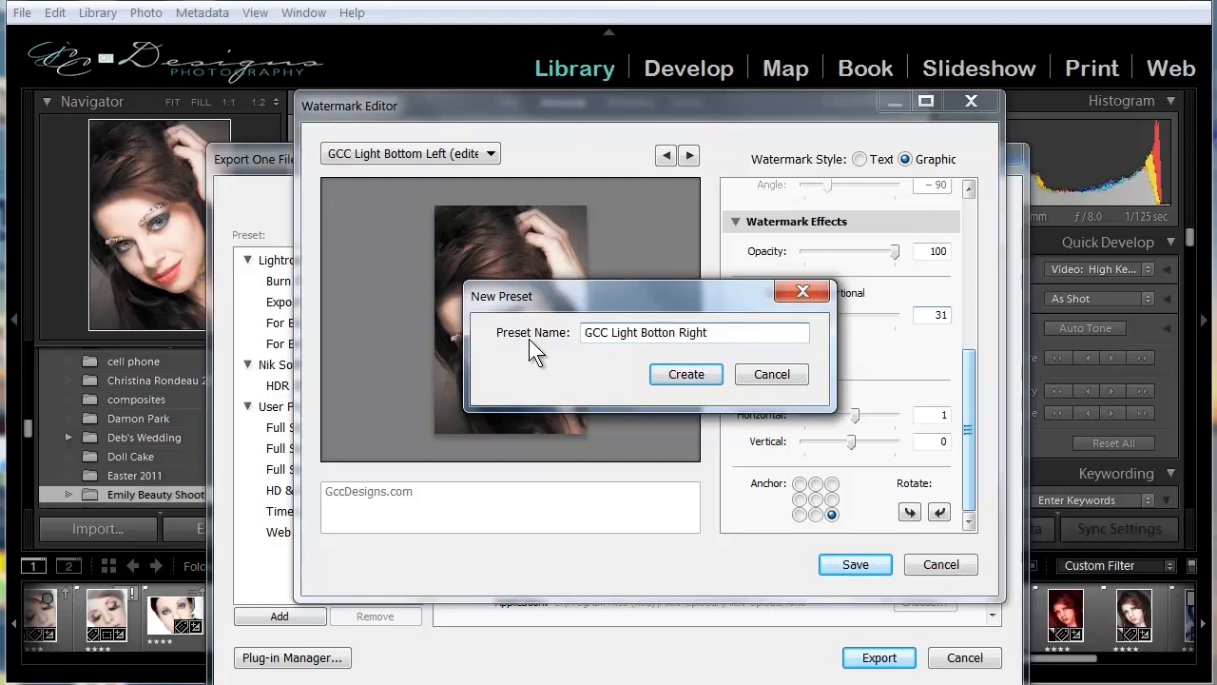
left_click(693, 379)
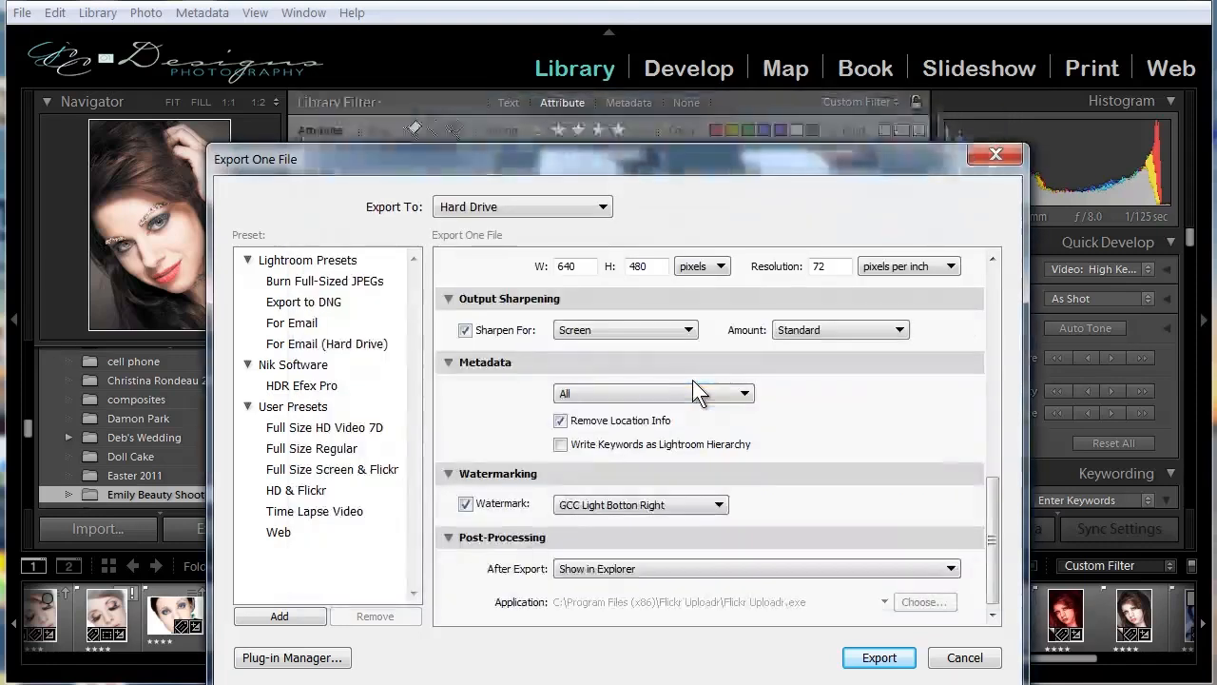
Export the watermarked photo to the 640 subfolder of the beauty shots folder in Pictures, overwriting the existing file, and preview the exported image.
left_click(879, 657)
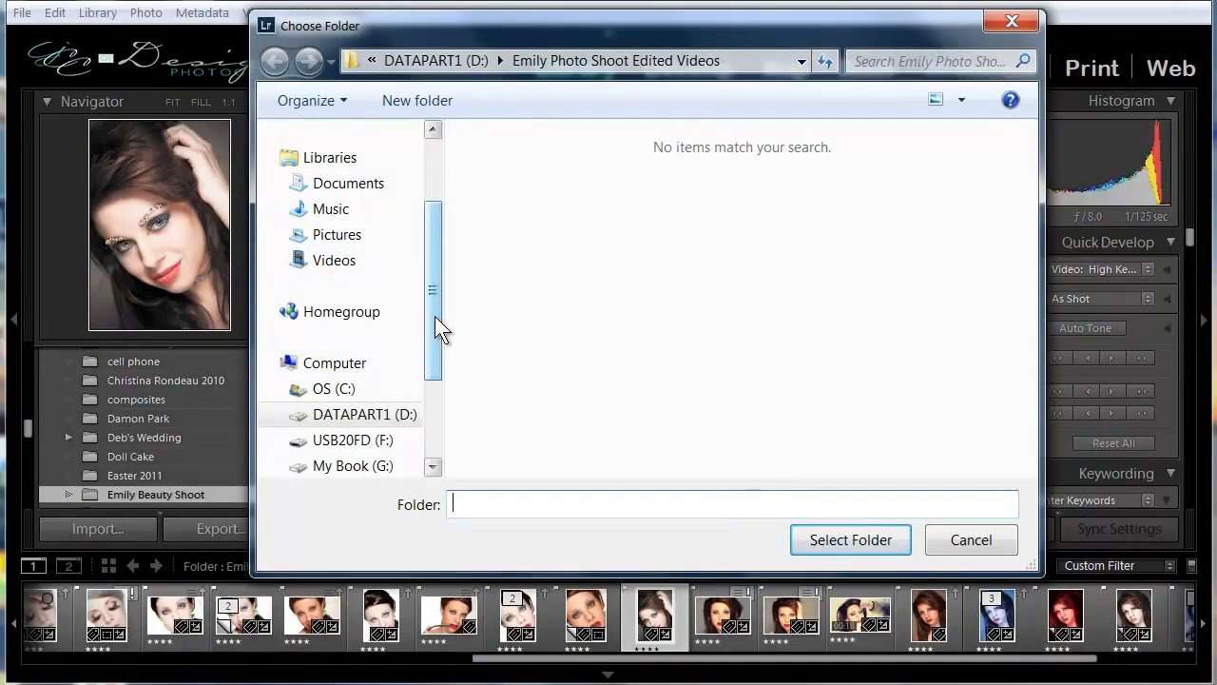
left_click(348, 244)
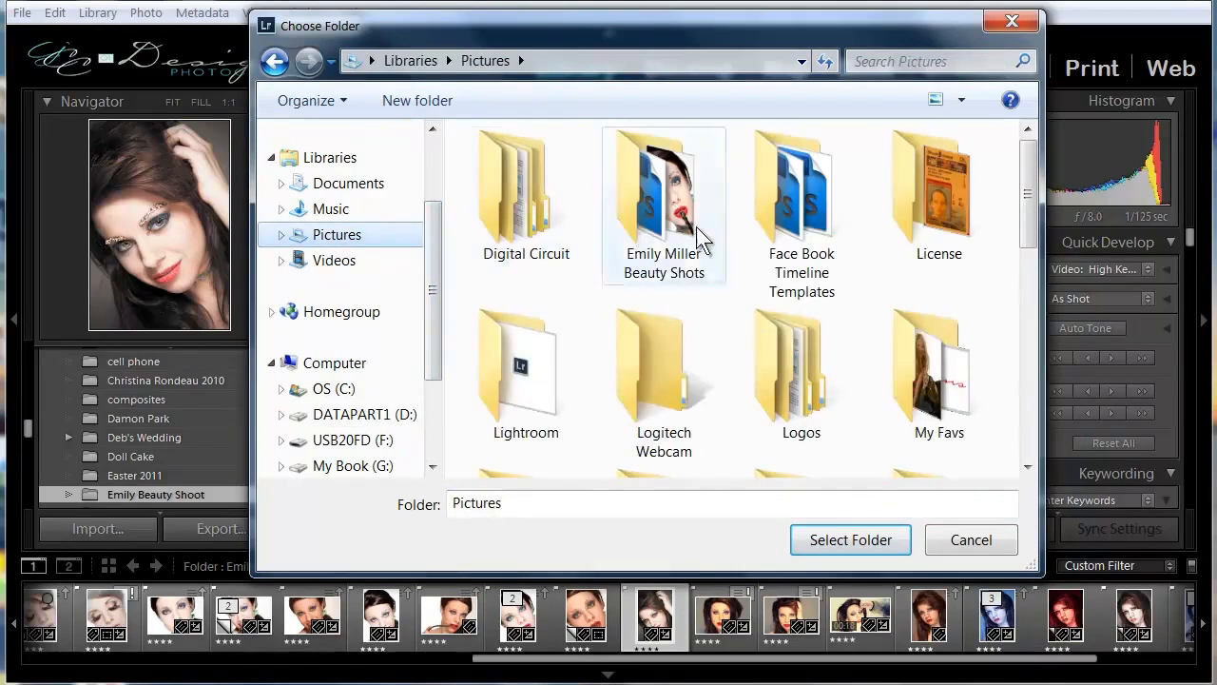
double_click(698, 238)
double_click(506, 204)
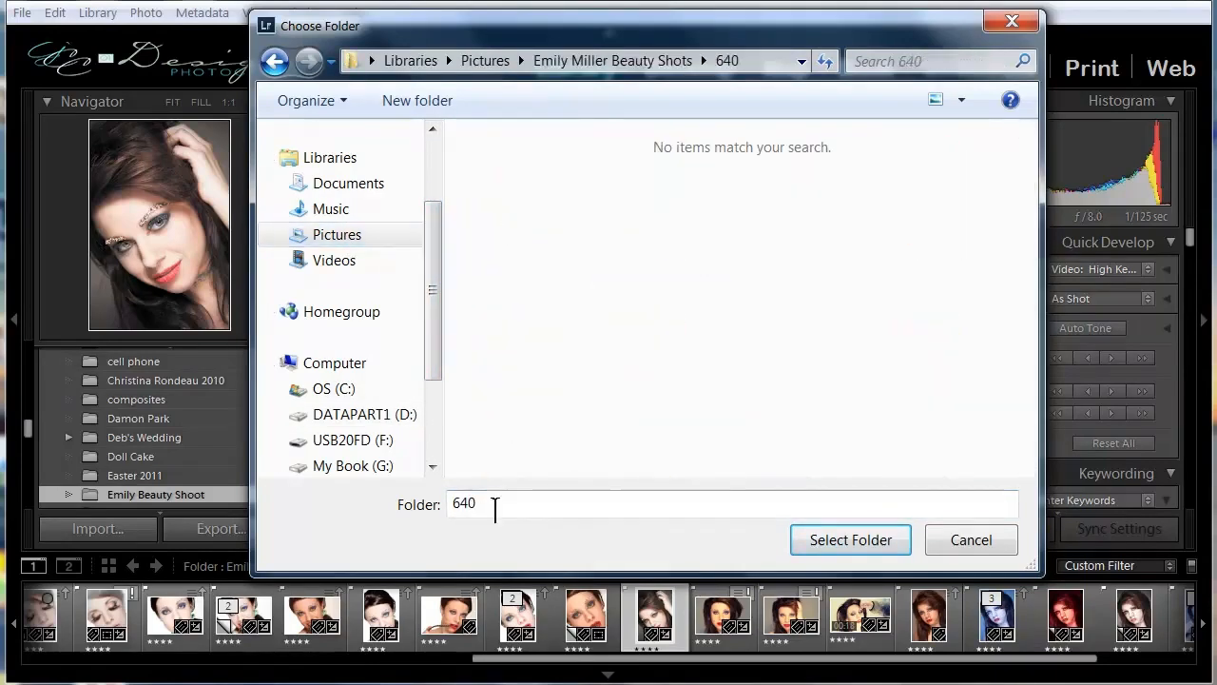
left_click(849, 544)
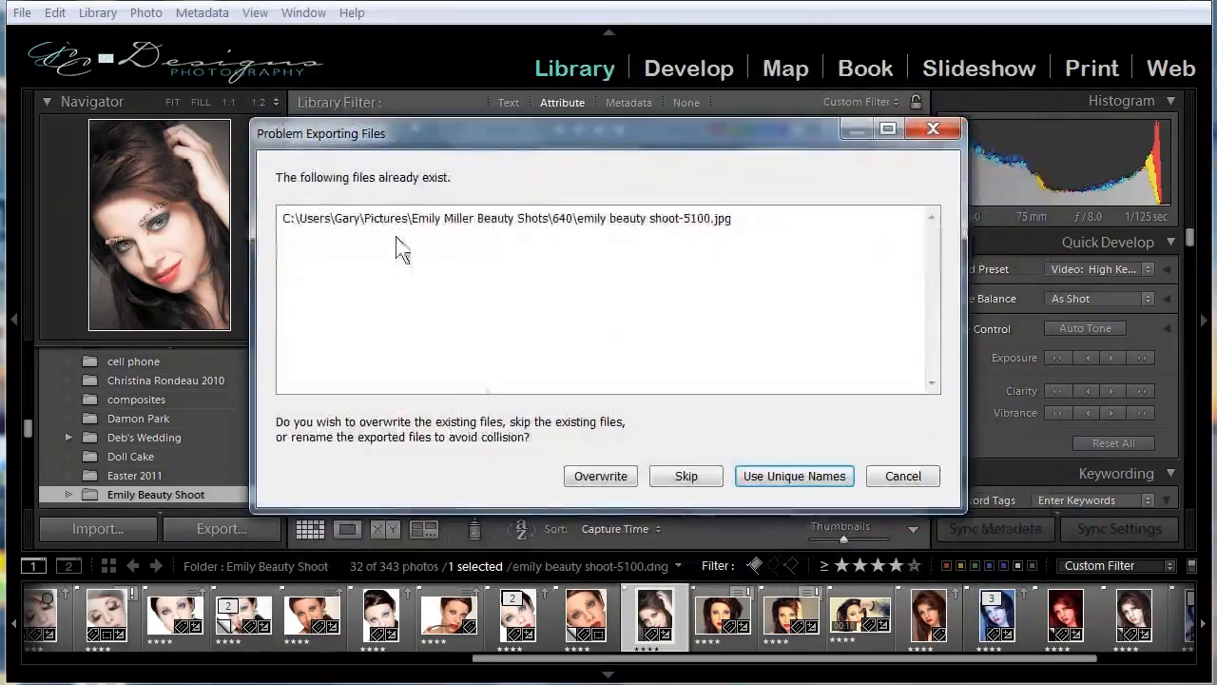
left_click(591, 475)
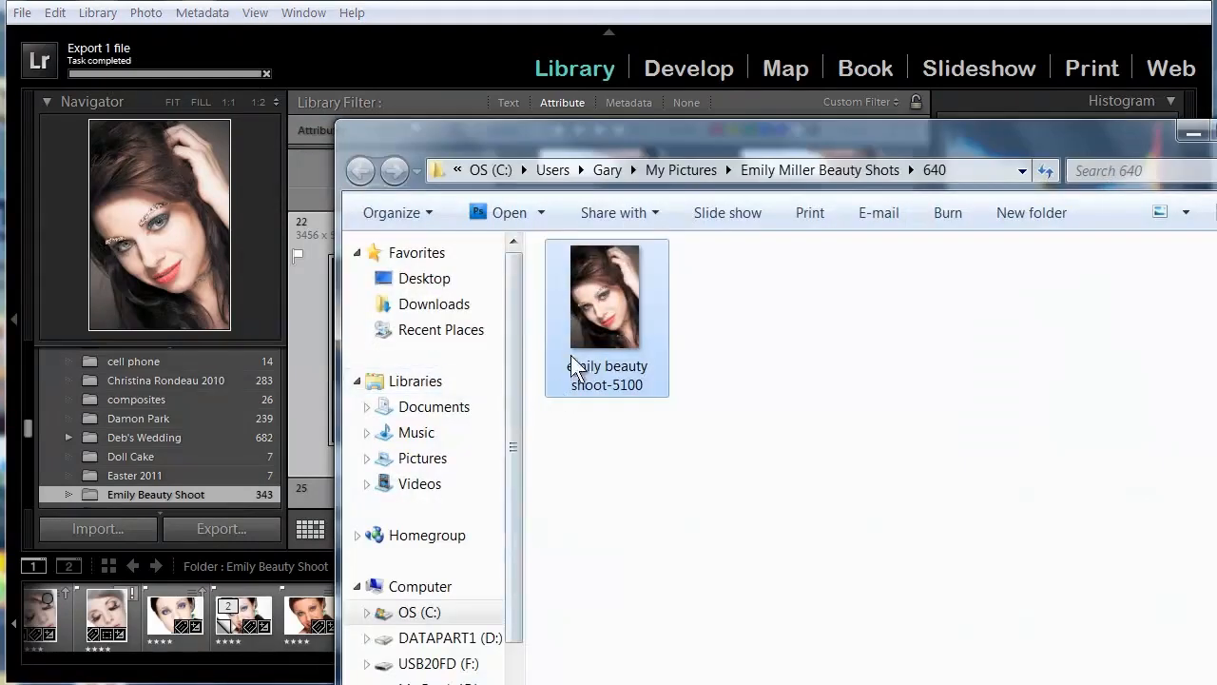
right_click(580, 331)
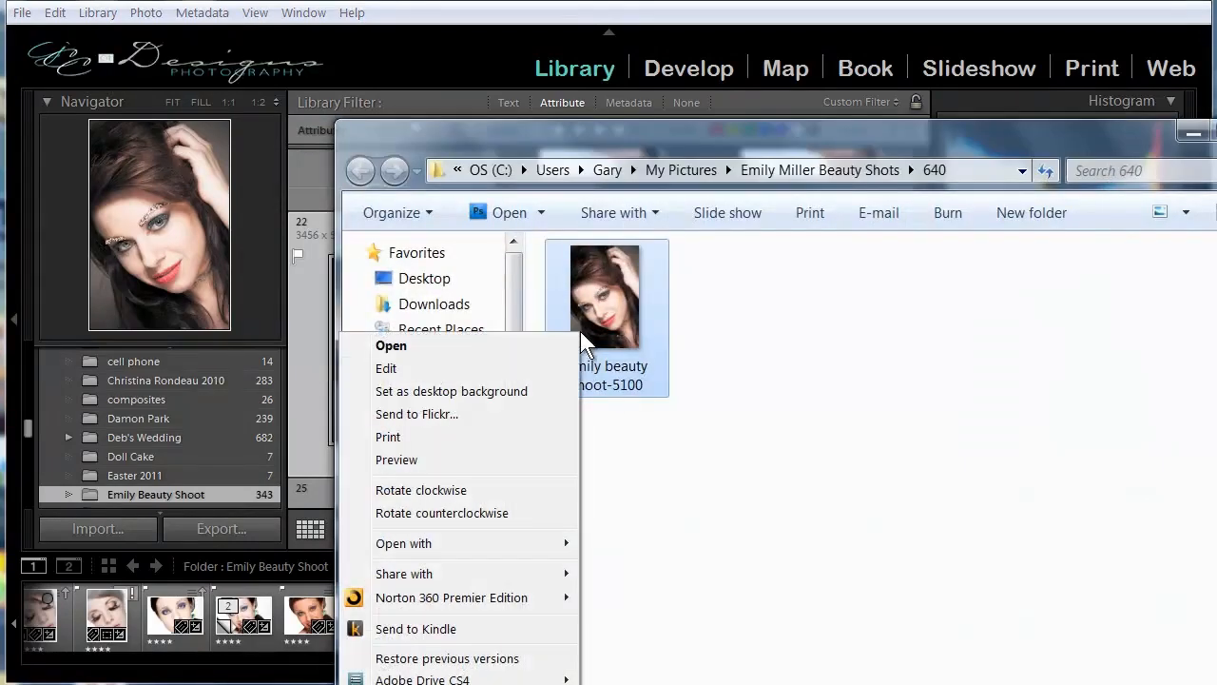
left_click(454, 461)
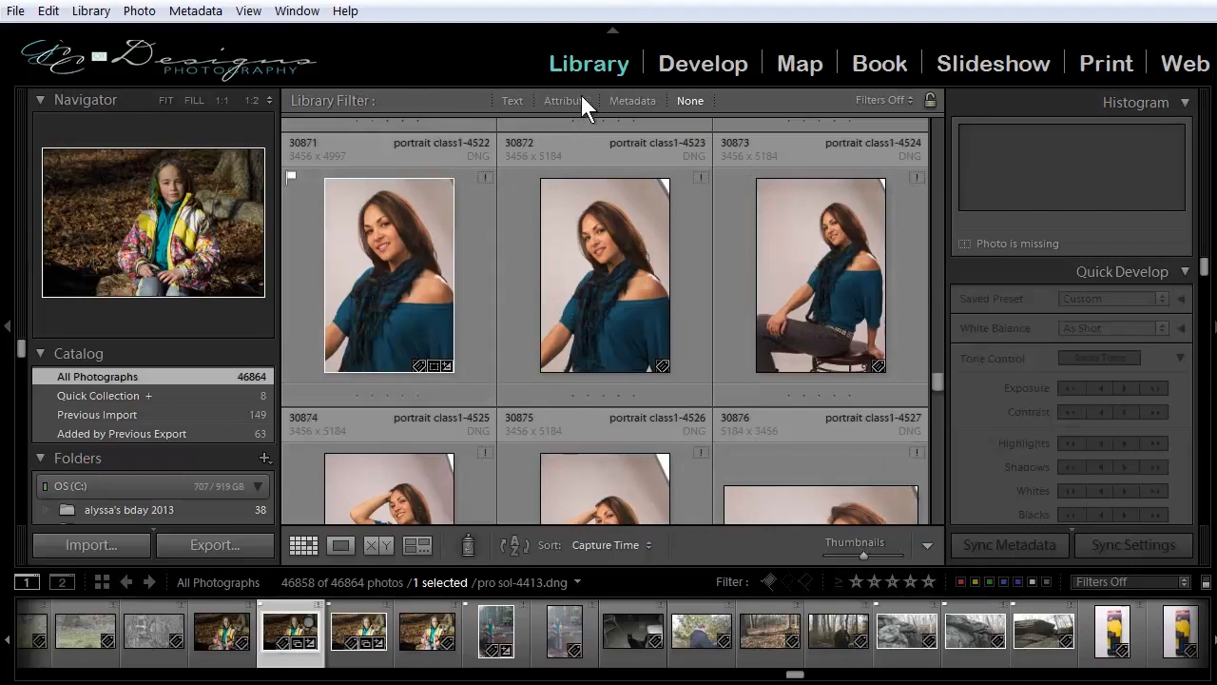
Search all photographs for the text "pin up", and view the photos in the Quick Collection.
left_click(516, 101)
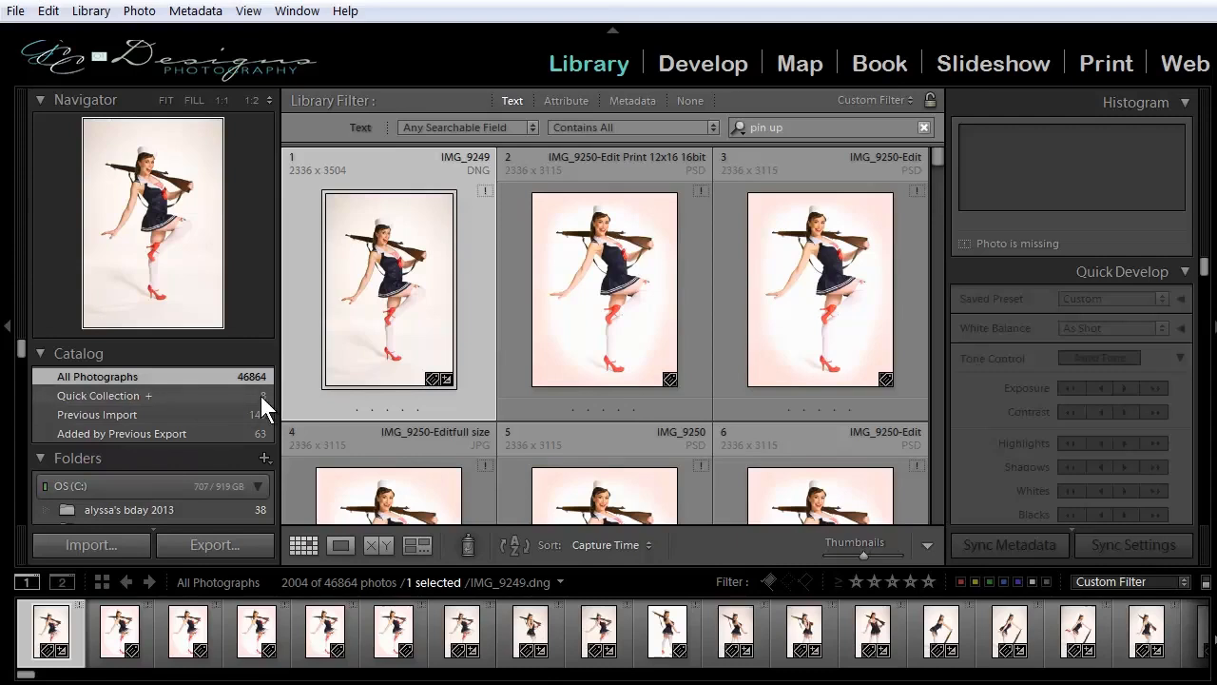
left_click(117, 395)
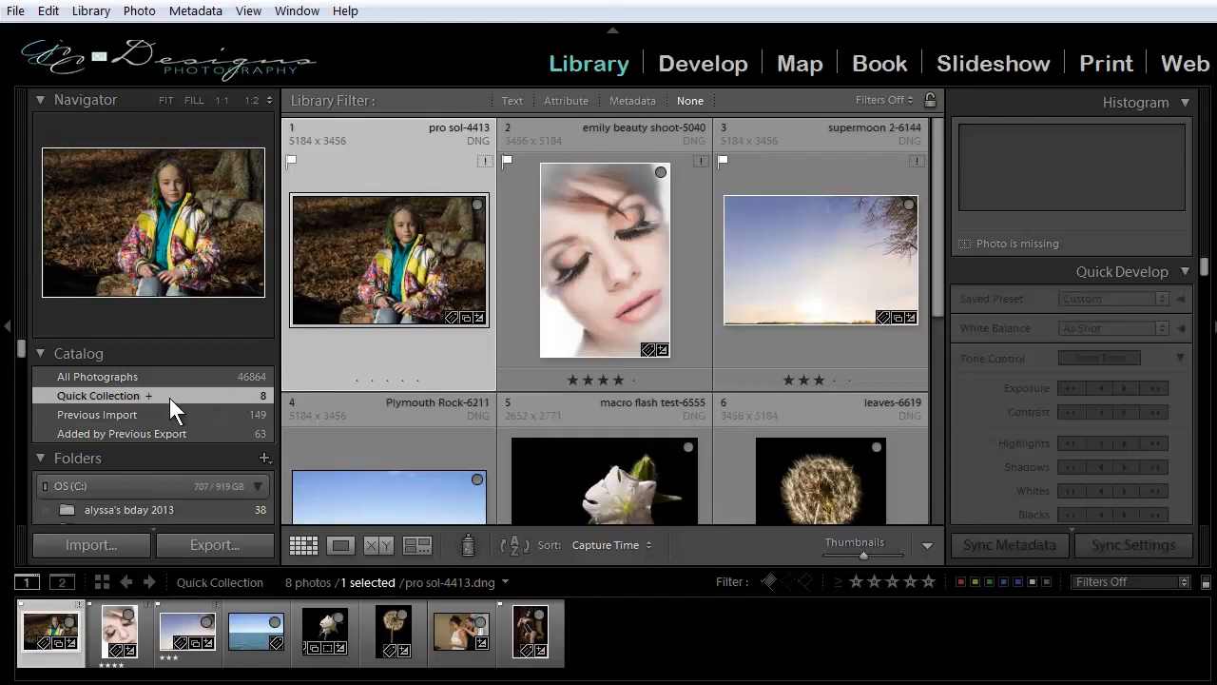
View the Previous Import photos, look through the catalog's folder list, and show the photos added by the previous export.
left_click(67, 414)
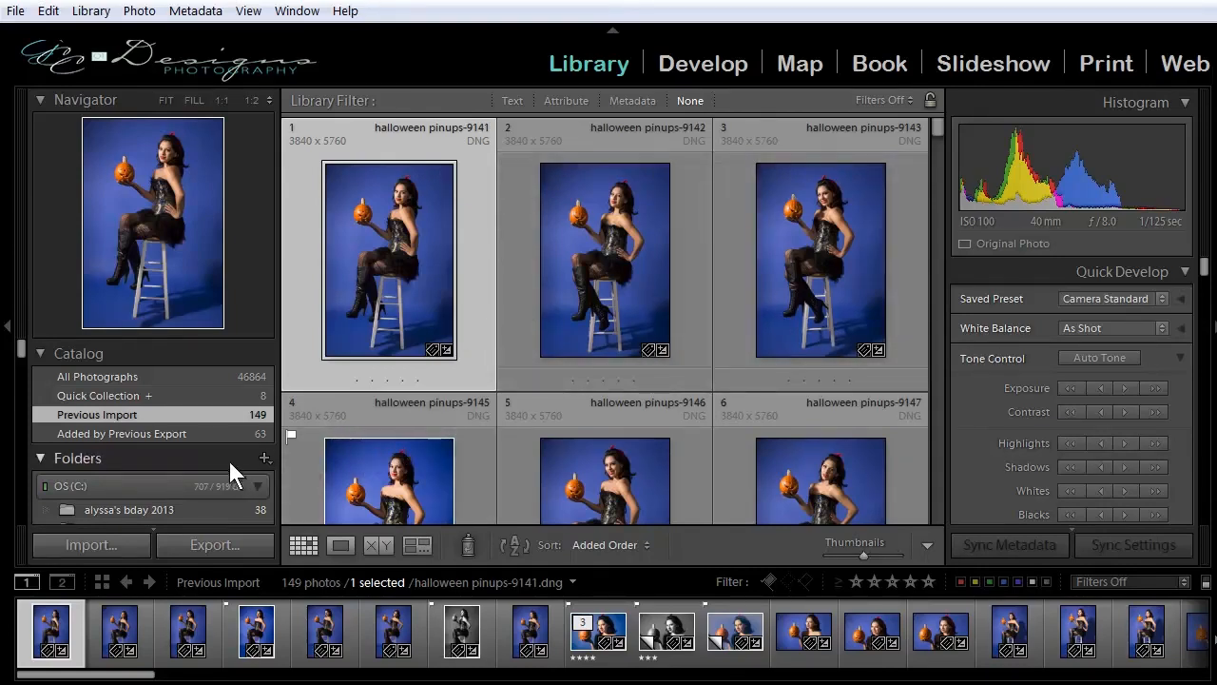
scroll(145, 429, "down", 5)
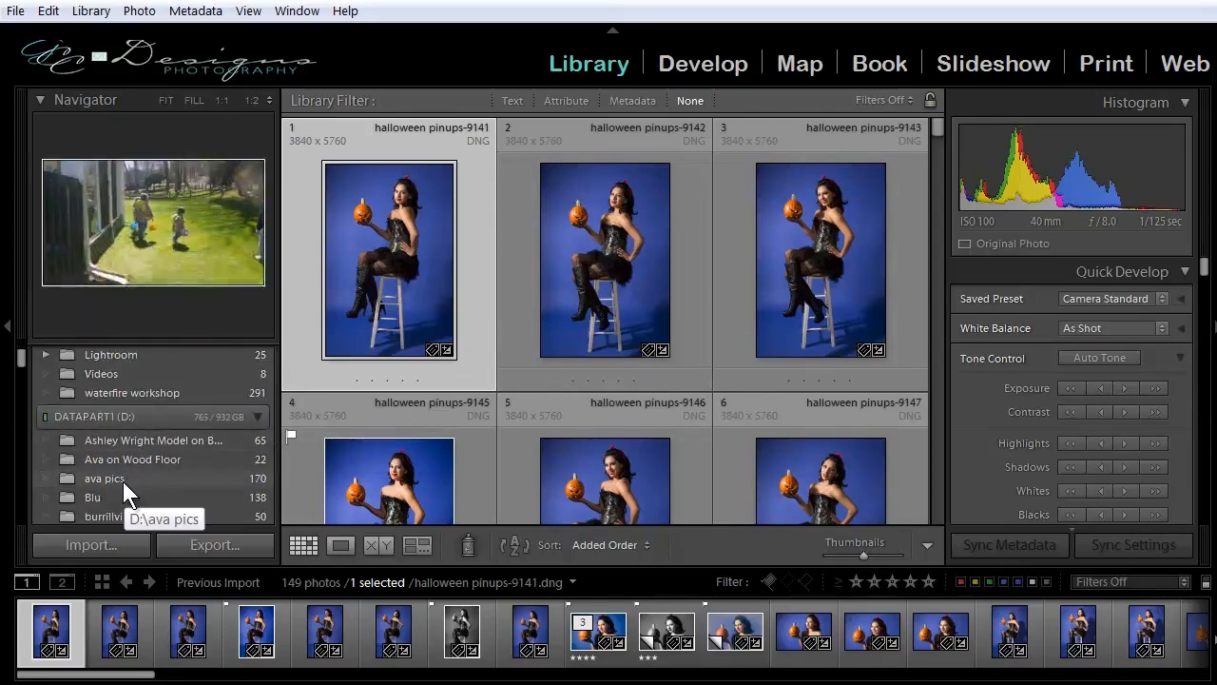
scroll(122, 477, "up", 3)
scroll(130, 476, "up", 3)
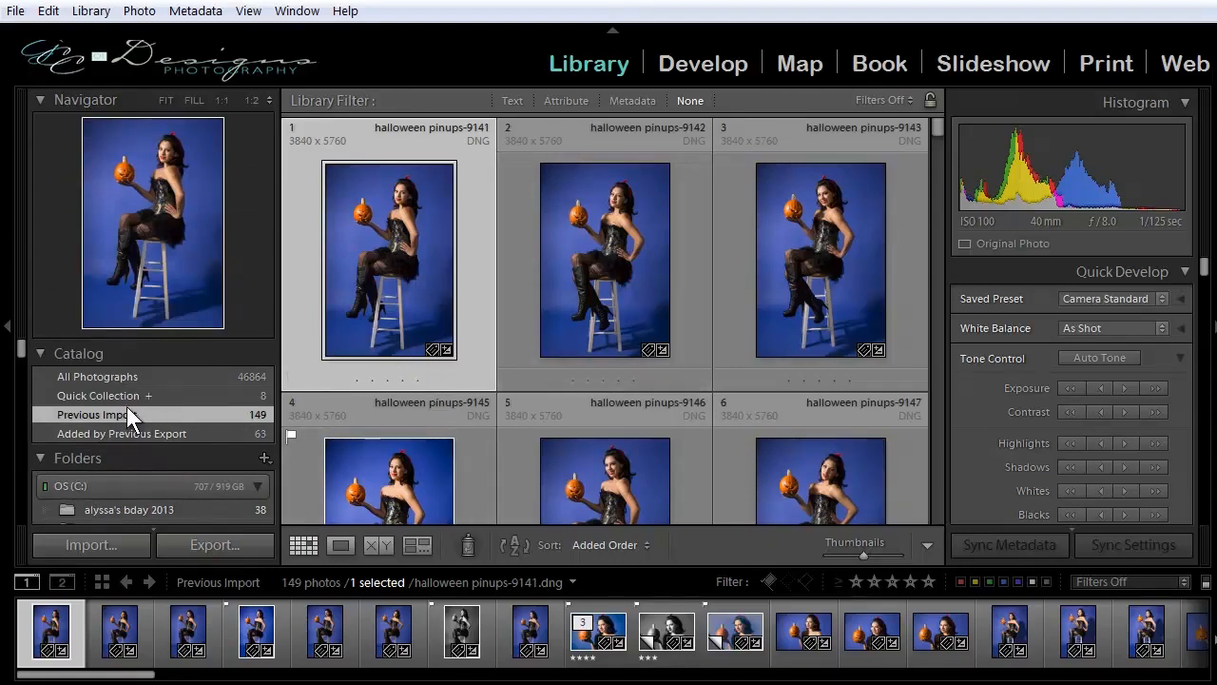
scroll(126, 409, "down", 5)
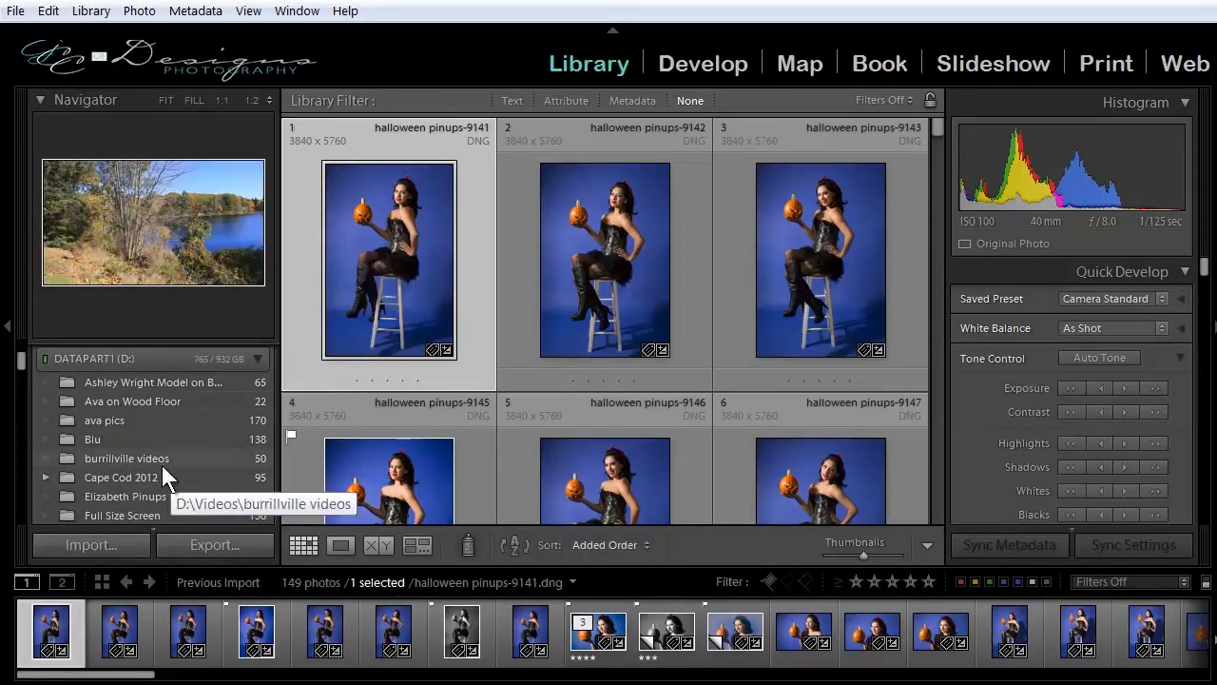
scroll(162, 465, "up", 3)
scroll(161, 465, "up", 2)
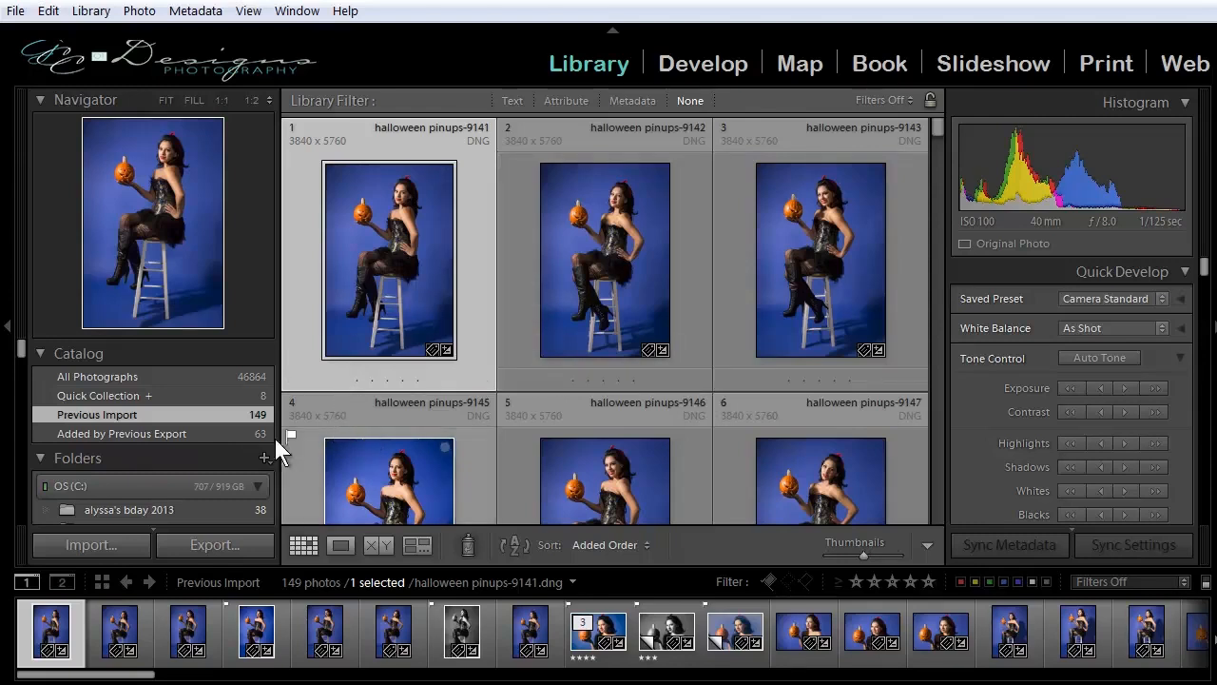
left_click(139, 433)
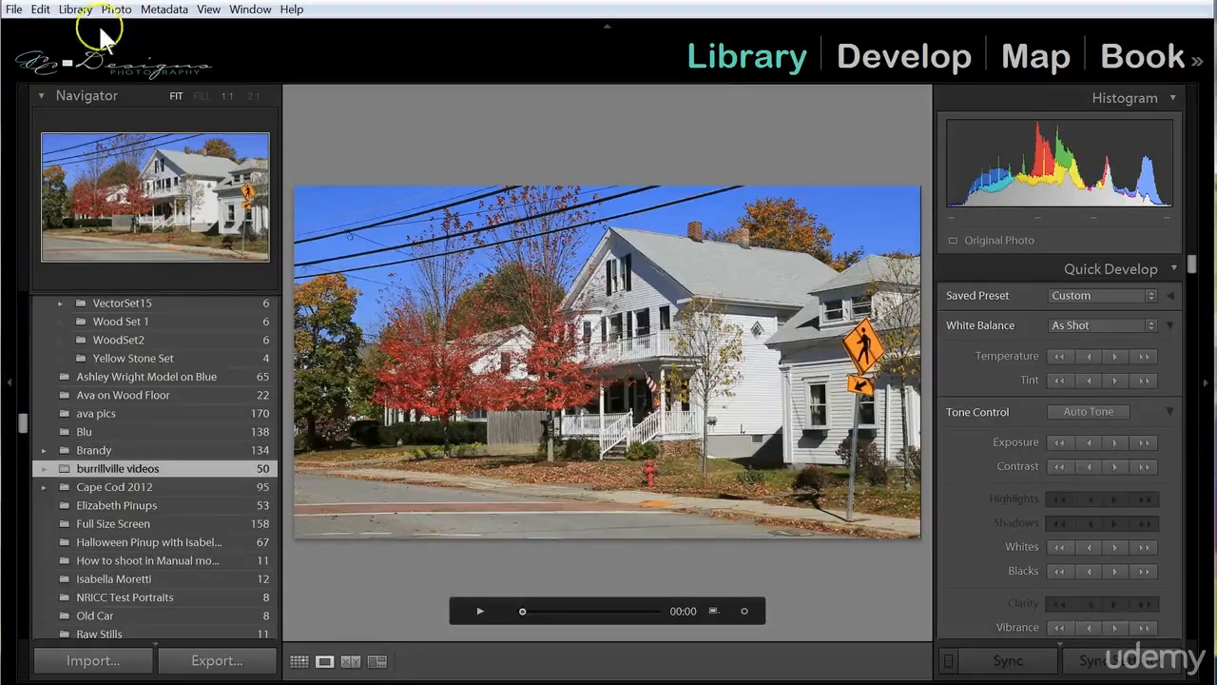
Open the export settings for the burrillville-9083 video and include video files in the export.
left_click(15, 9)
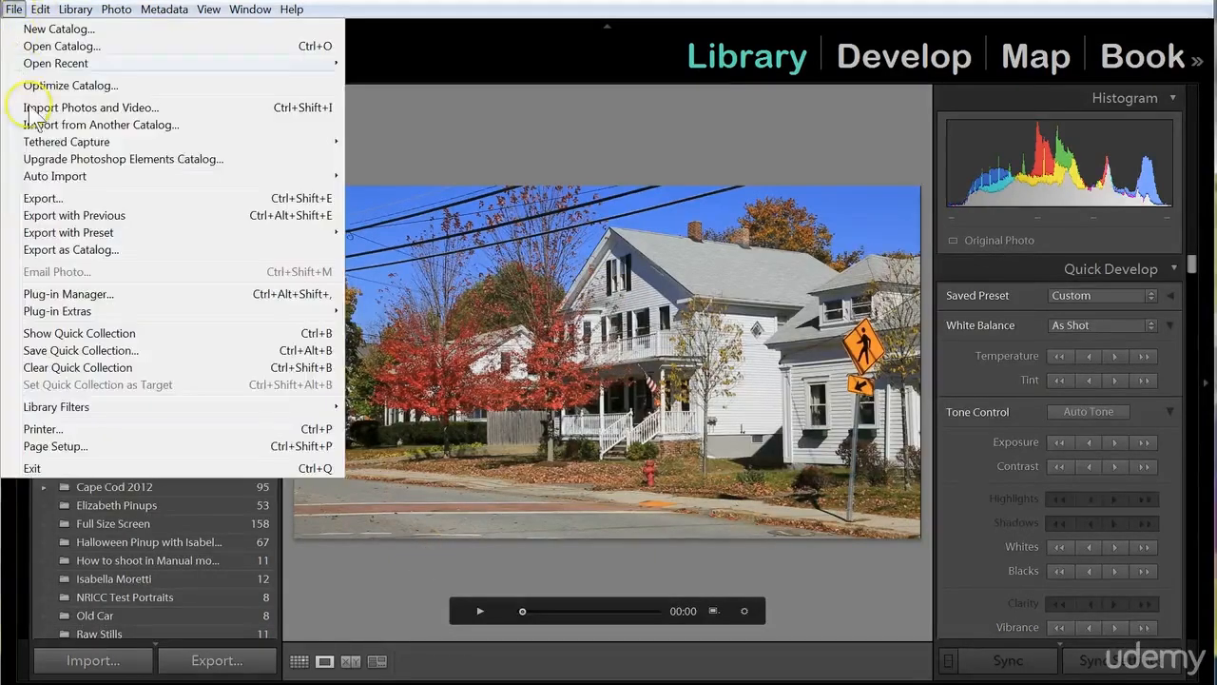
left_click(45, 199)
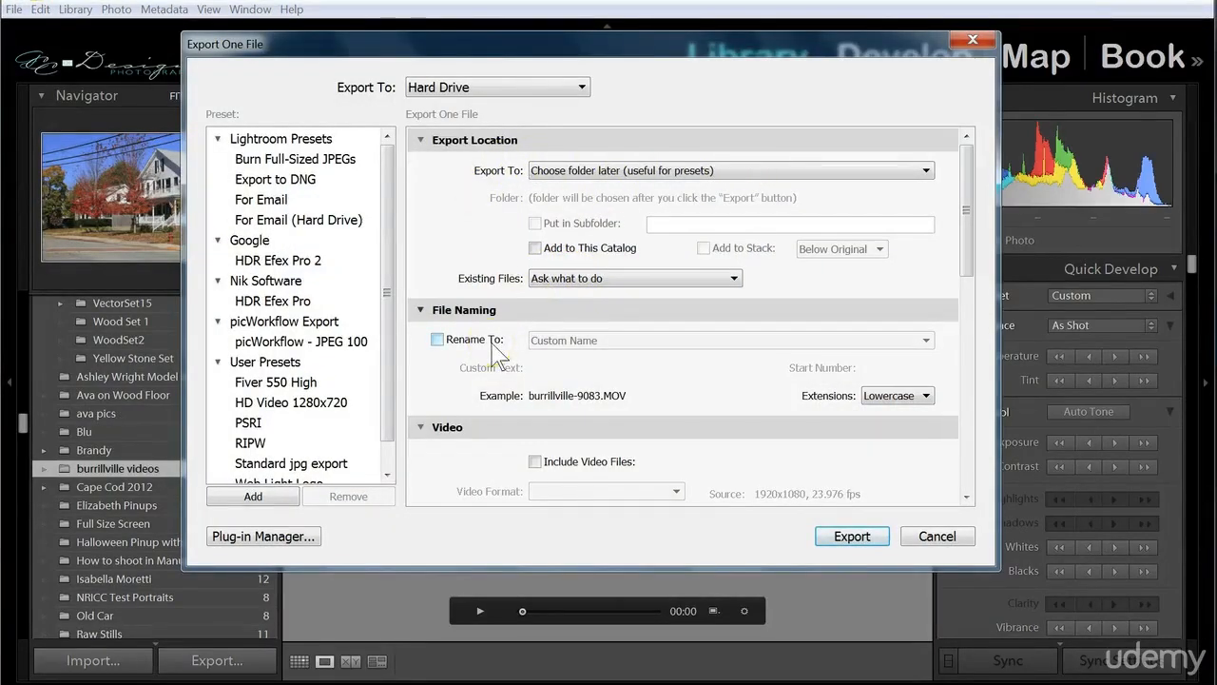
left_click_drag(970, 188, 979, 246)
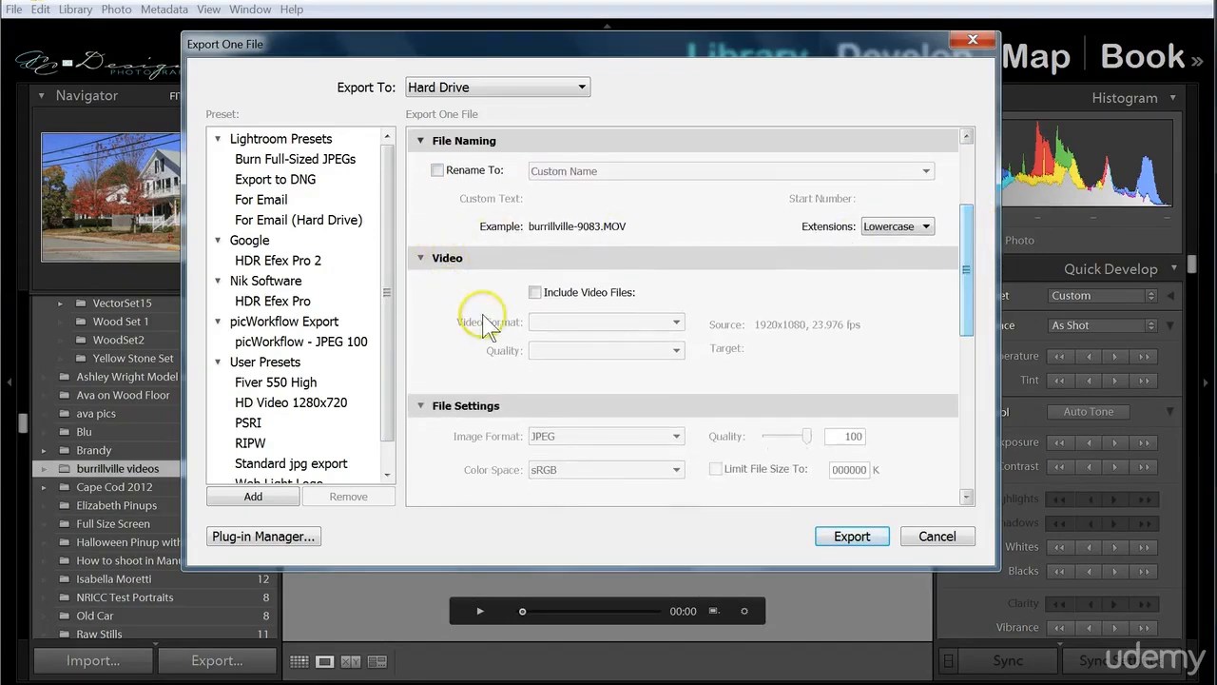
left_click(535, 292)
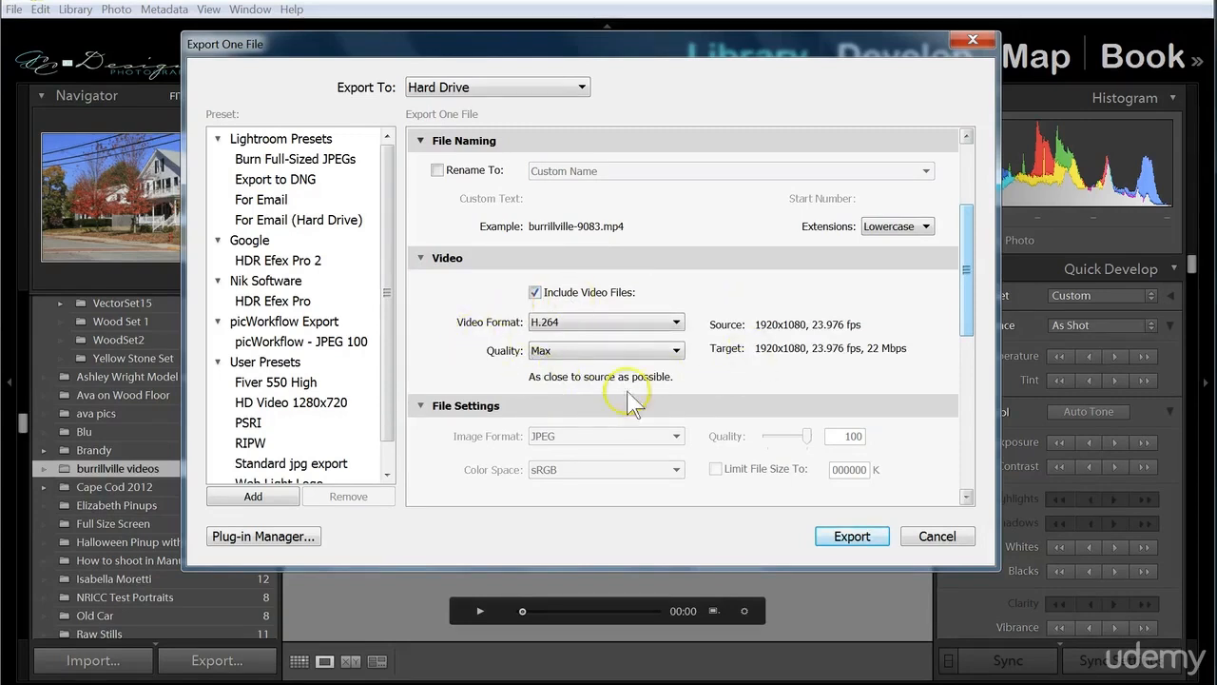
Review the video format and quality choices for the export, keeping H.264 and Max.
left_click(678, 322)
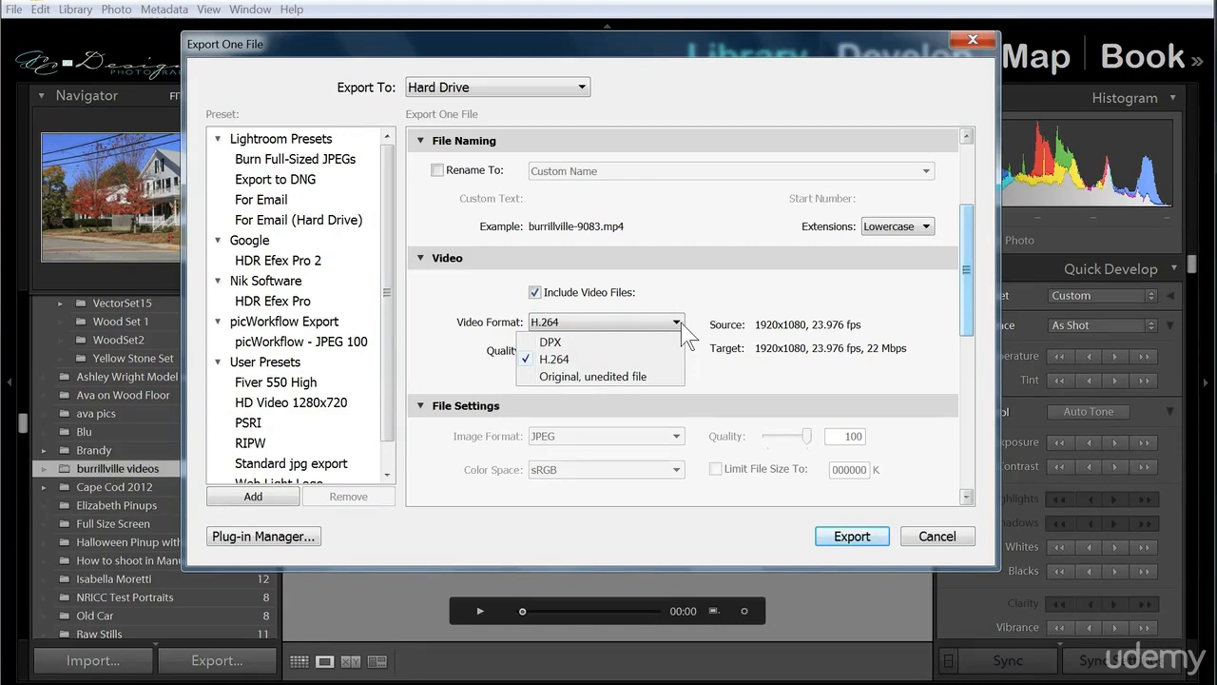
left_click(681, 322)
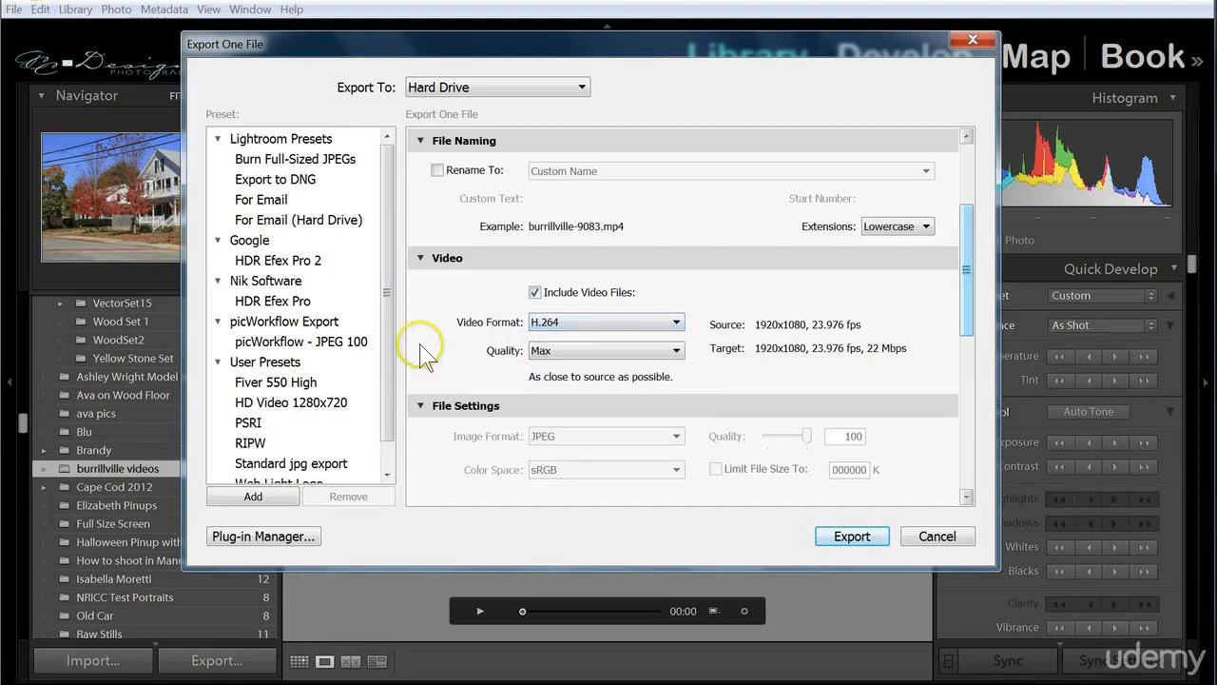
left_click(676, 351)
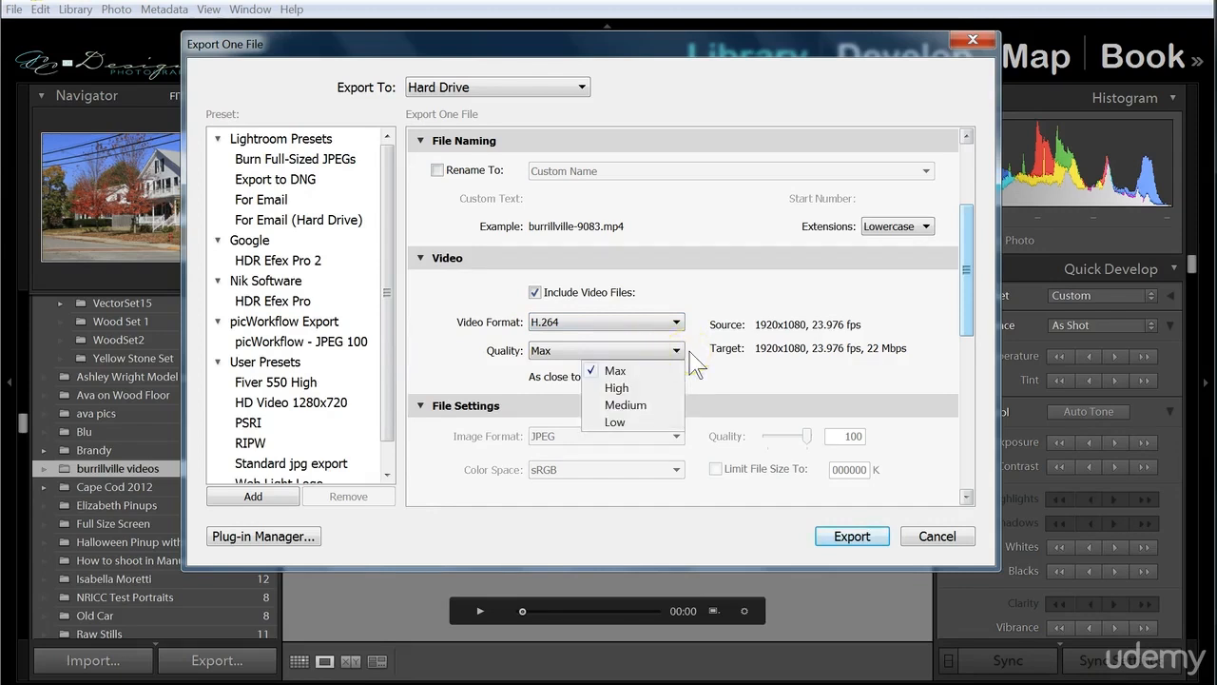
left_click(692, 362)
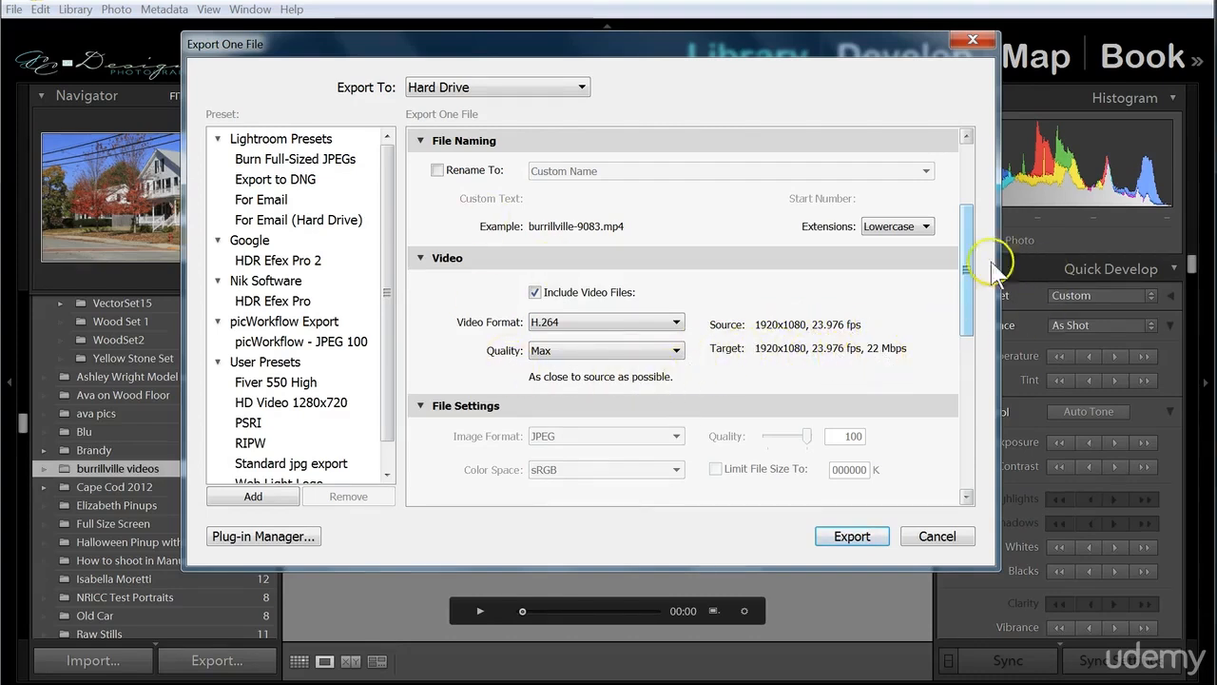
Save the current video export settings as a preset named Video Export in the User Presets folder.
left_click_drag(965, 258, 971, 442)
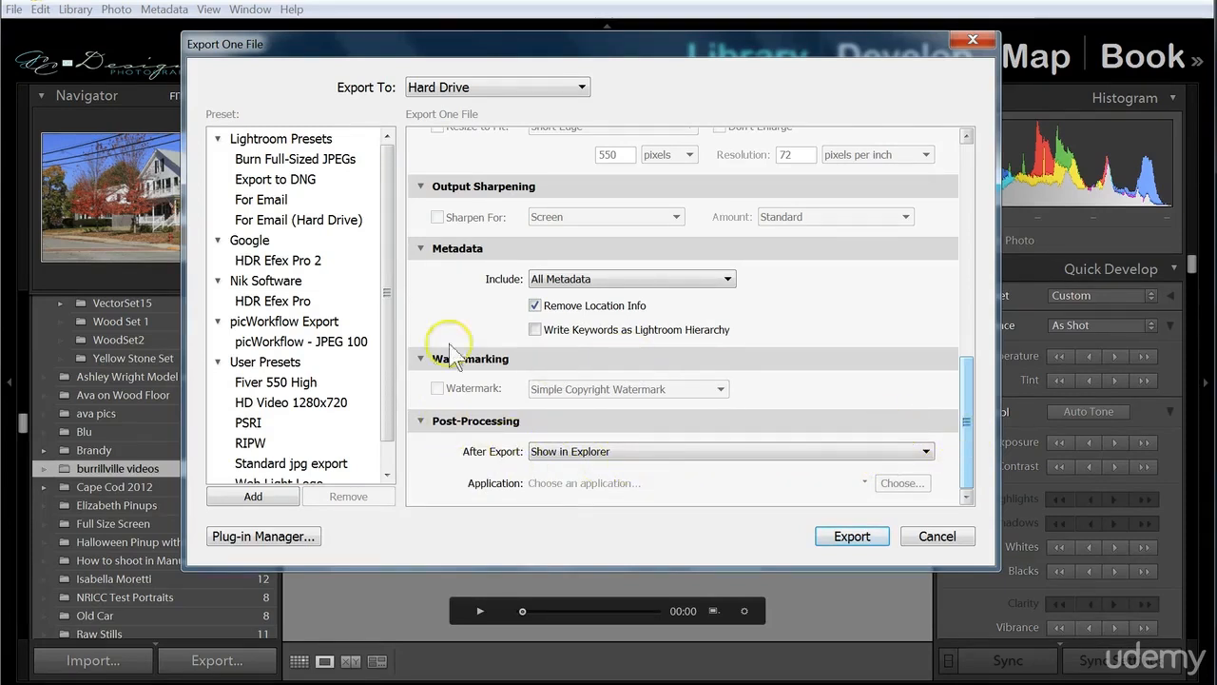
scroll(394, 238, "down", 2)
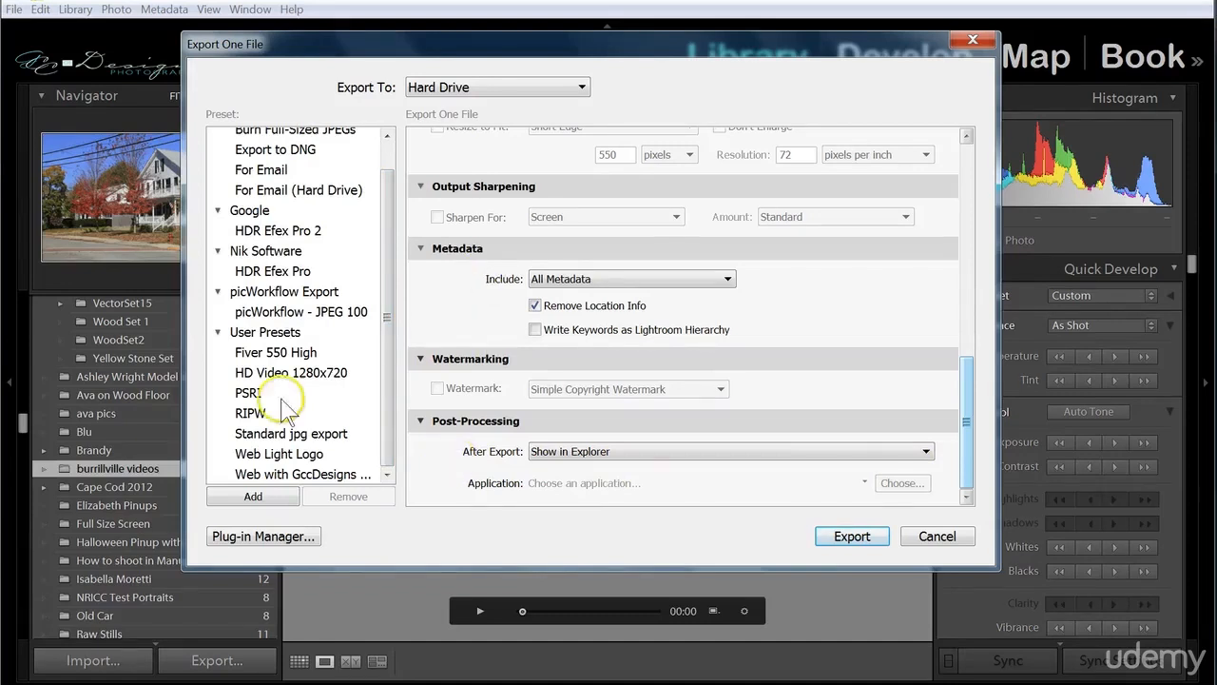
left_click(271, 497)
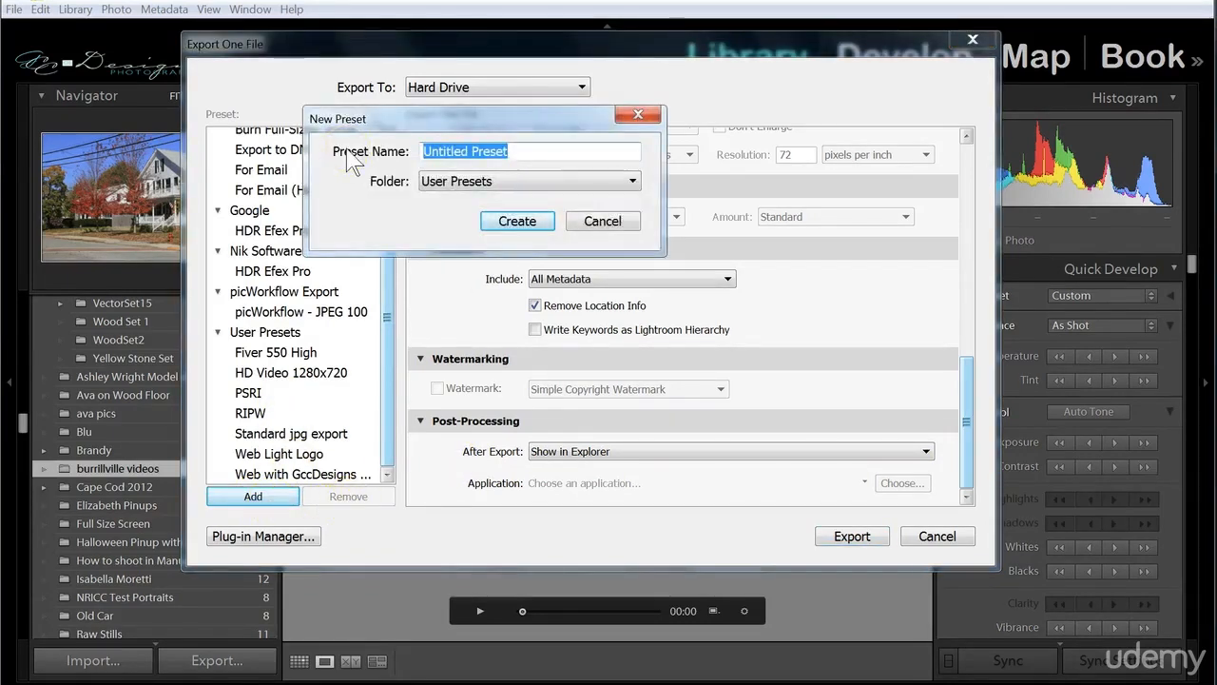
type("Video Export")
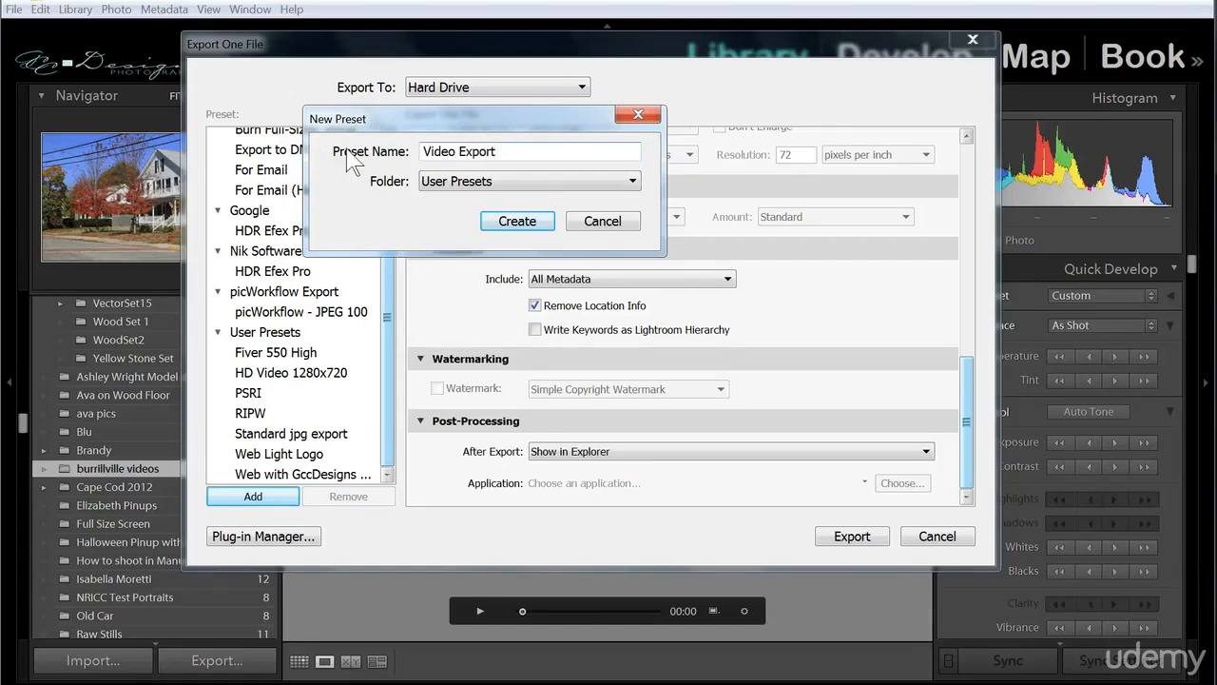
left_click(498, 222)
left_click_drag(969, 445, 983, 181)
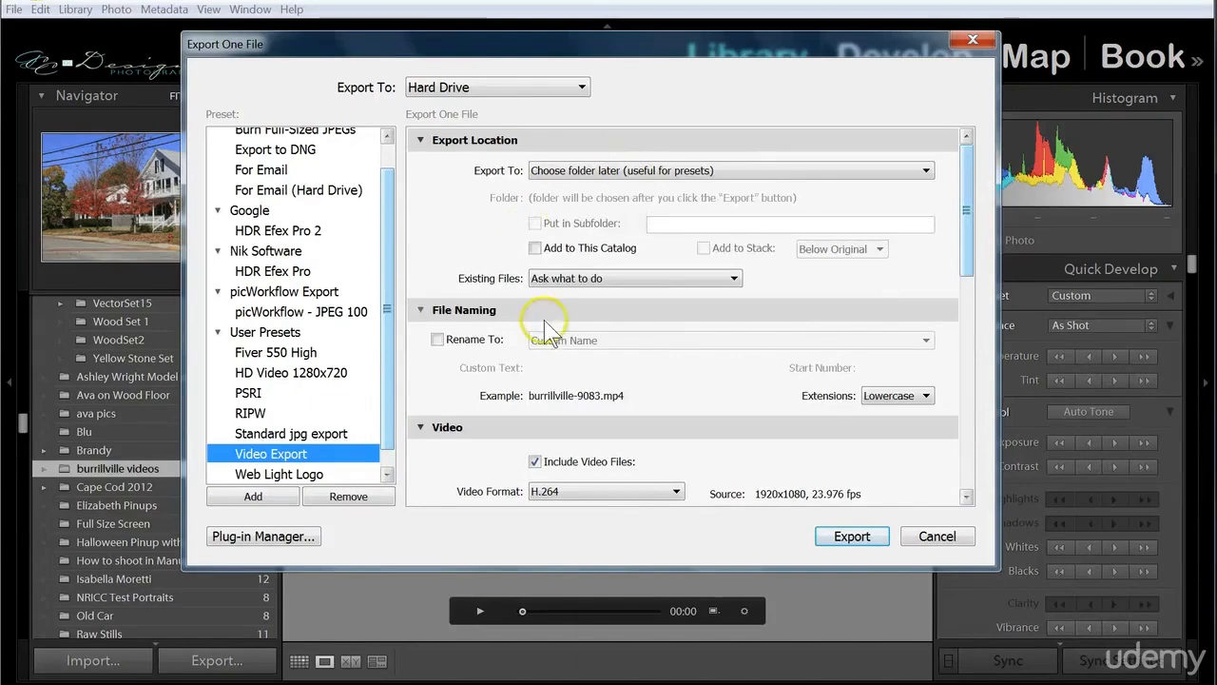
Export the burrillville-9083 video with the Video Export preset into the PSRI folder on drive D.
left_click(852, 536)
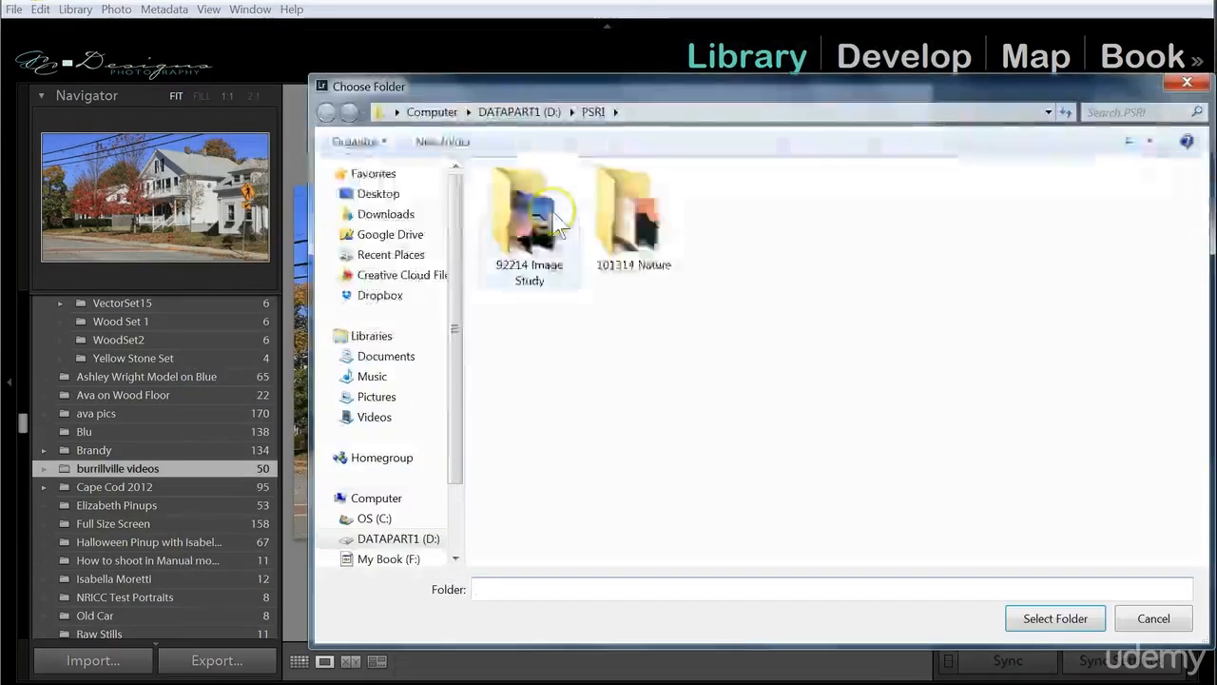
left_click_drag(562, 81, 513, 34)
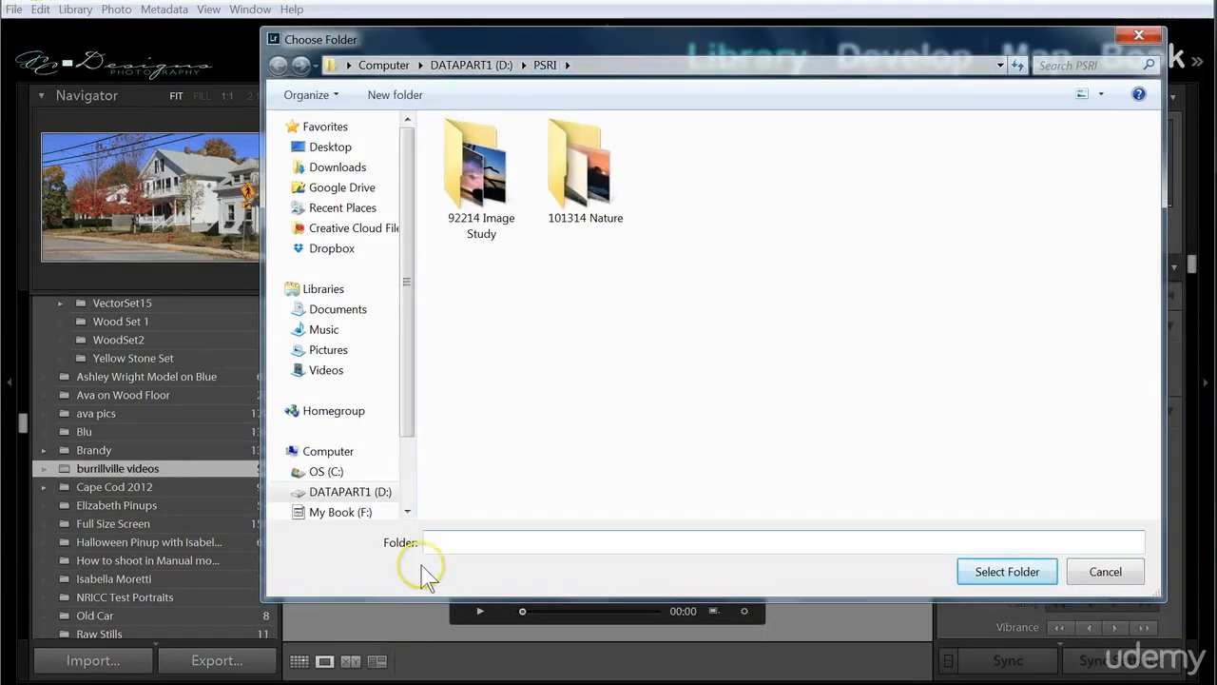
left_click(977, 574)
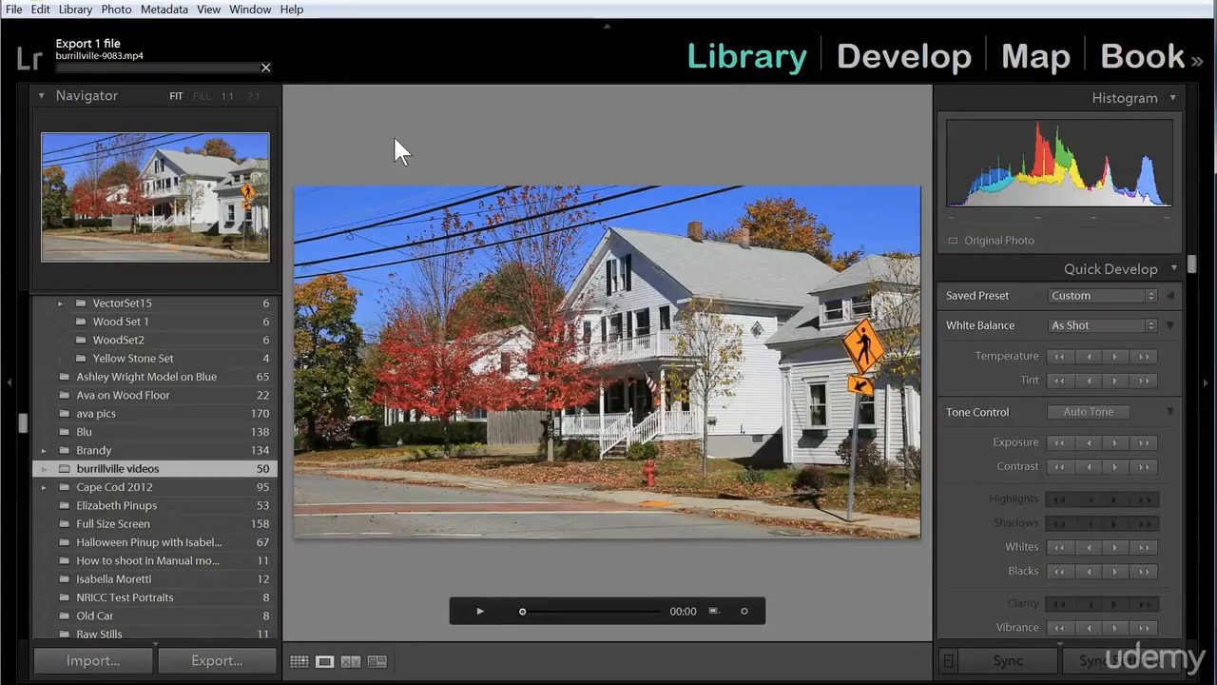
left_click(390, 430)
left_click(408, 521)
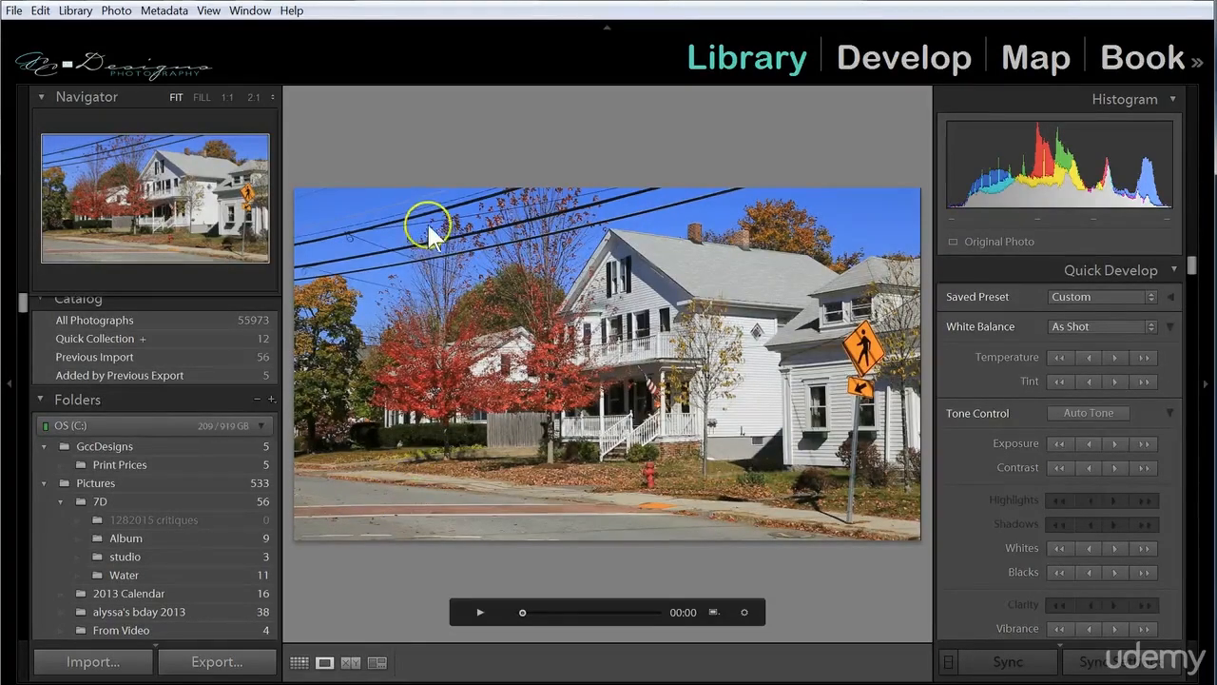
Set the catalog backup frequency to Every time Lightroom exits in the Catalog Settings.
left_click(40, 11)
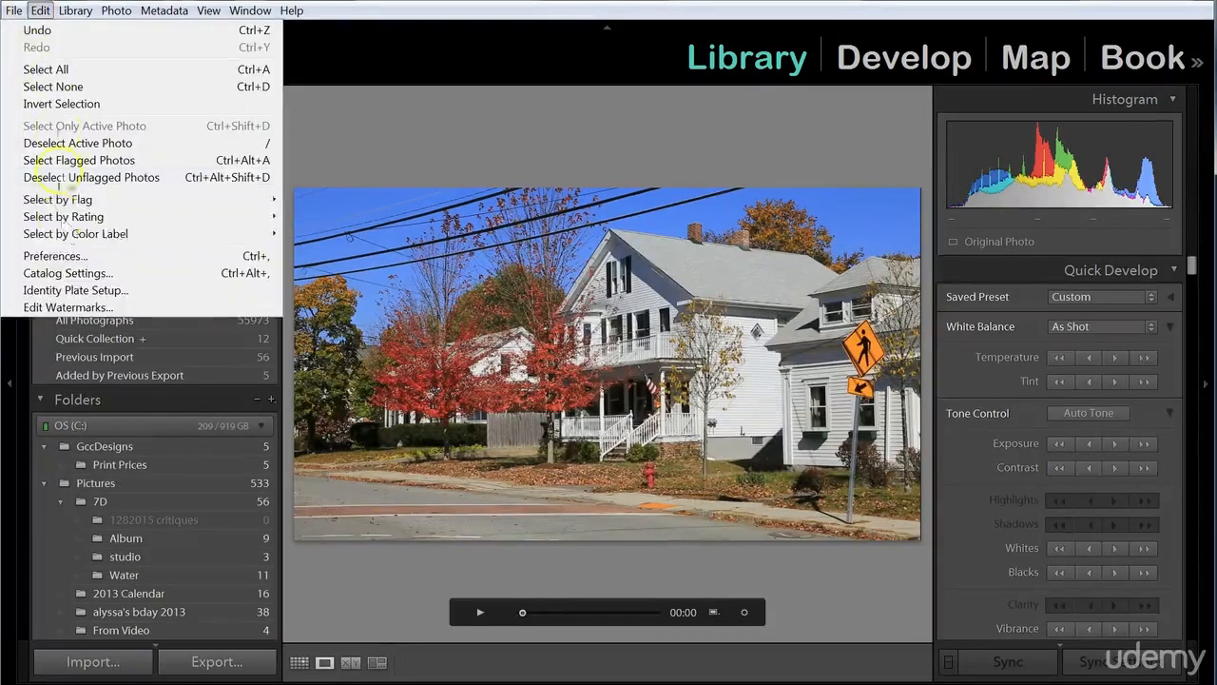
left_click(78, 272)
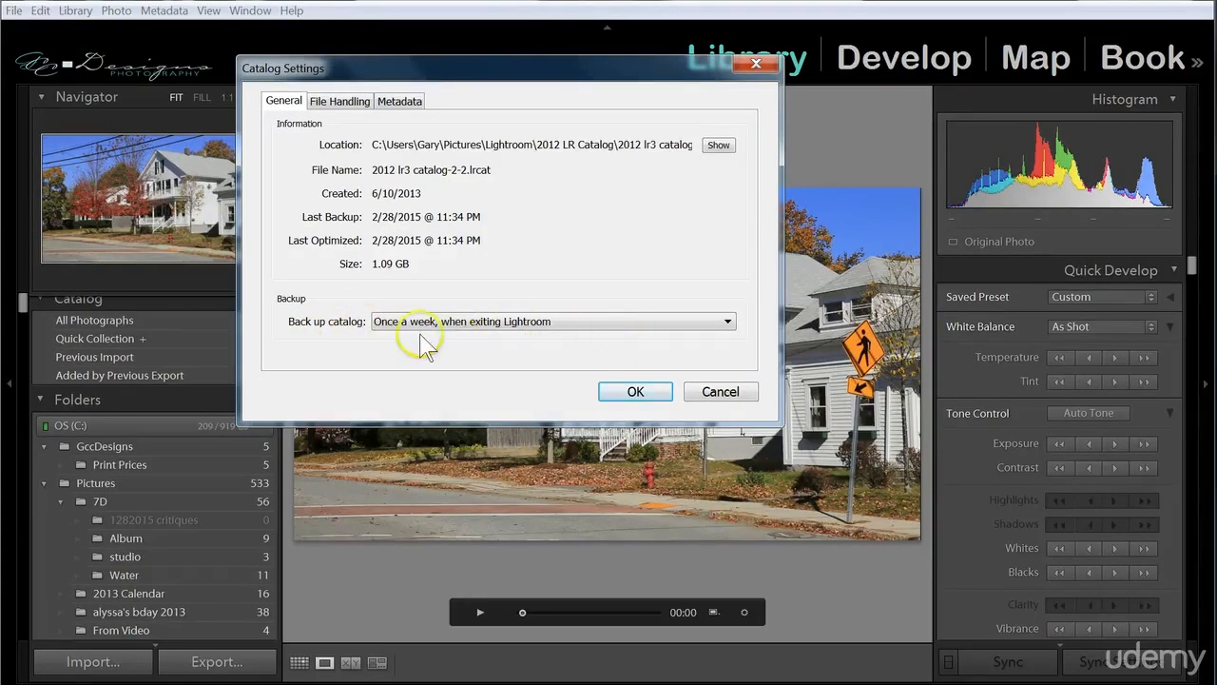
left_click(530, 324)
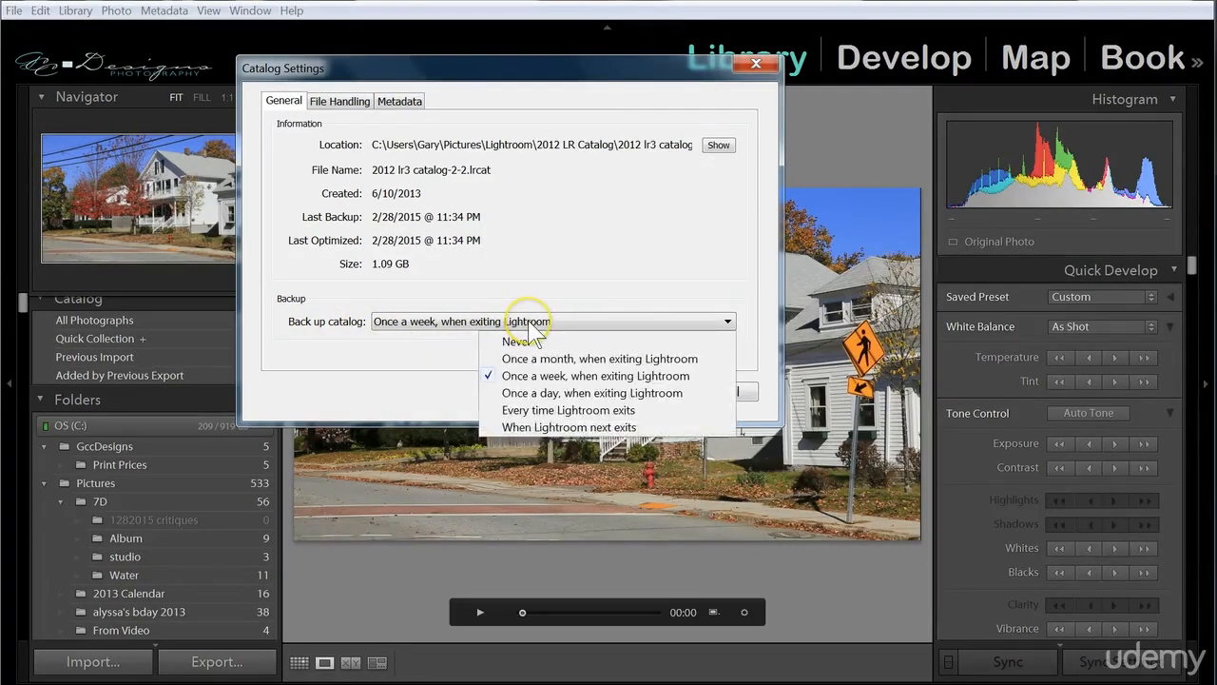
left_click(511, 410)
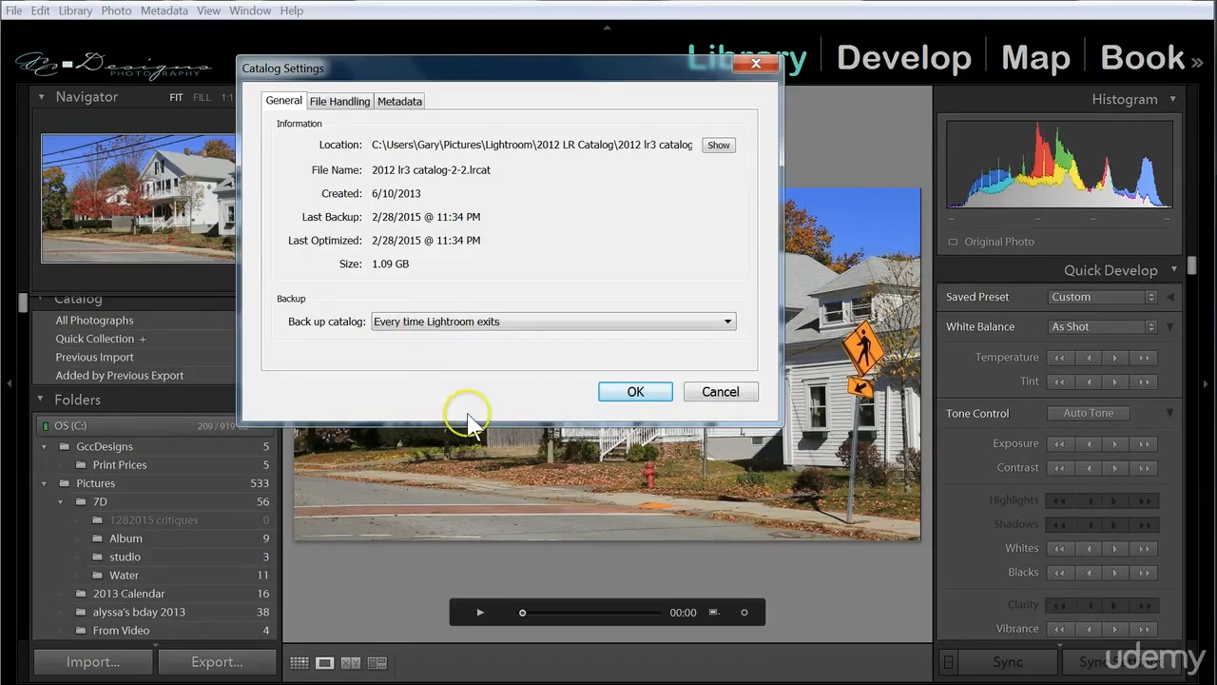
left_click(634, 391)
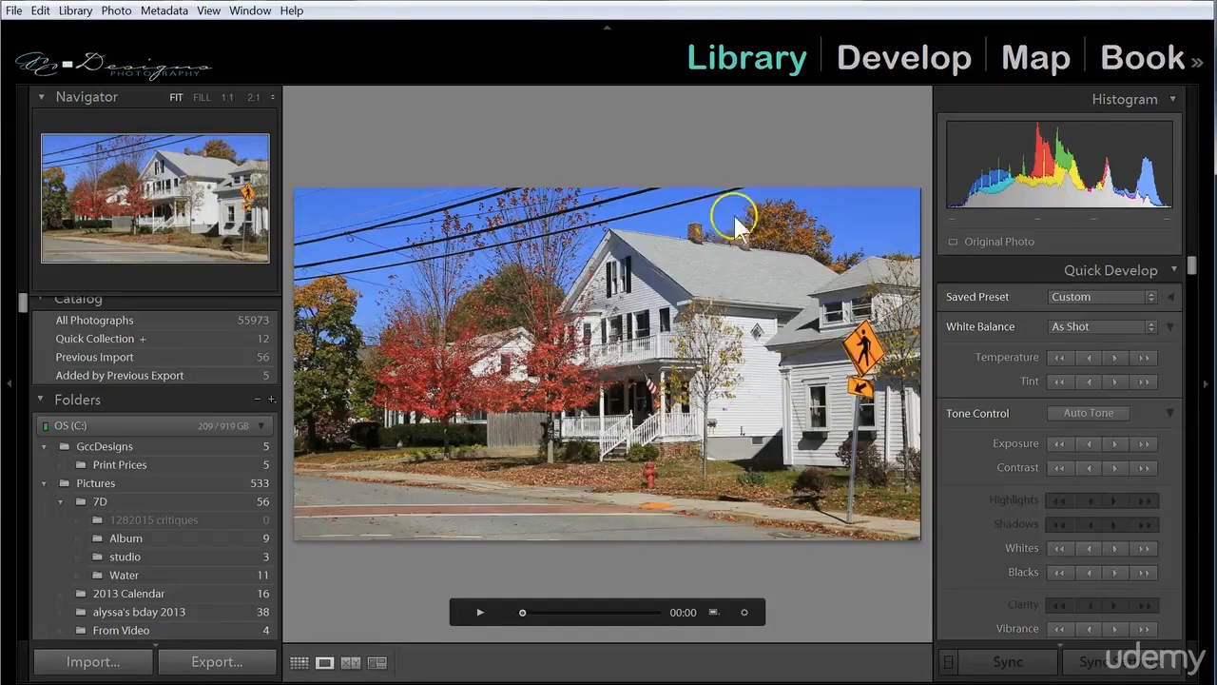
Close Lightroom and back up the catalog to D:\Lightroom Backup, with the integrity test and catalog optimization enabled.
left_click(1196, 2)
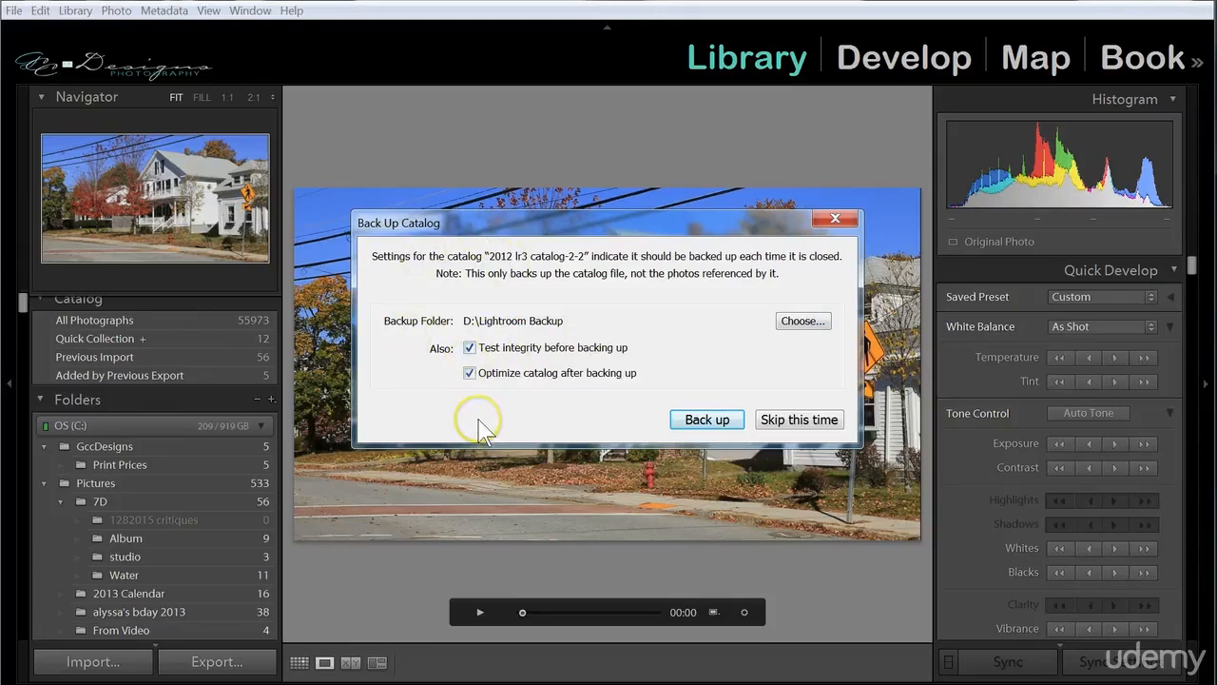
left_click(687, 430)
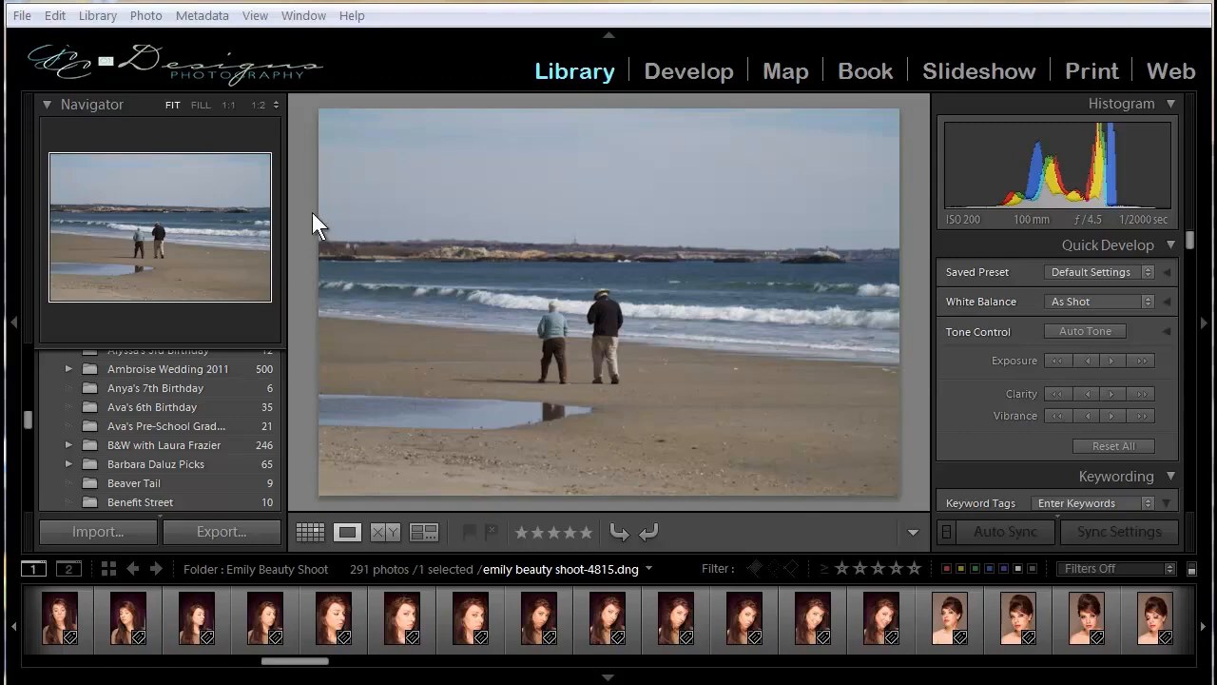
Review the Metadata options in the Catalog Settings and leave them without saving changes.
left_click(55, 17)
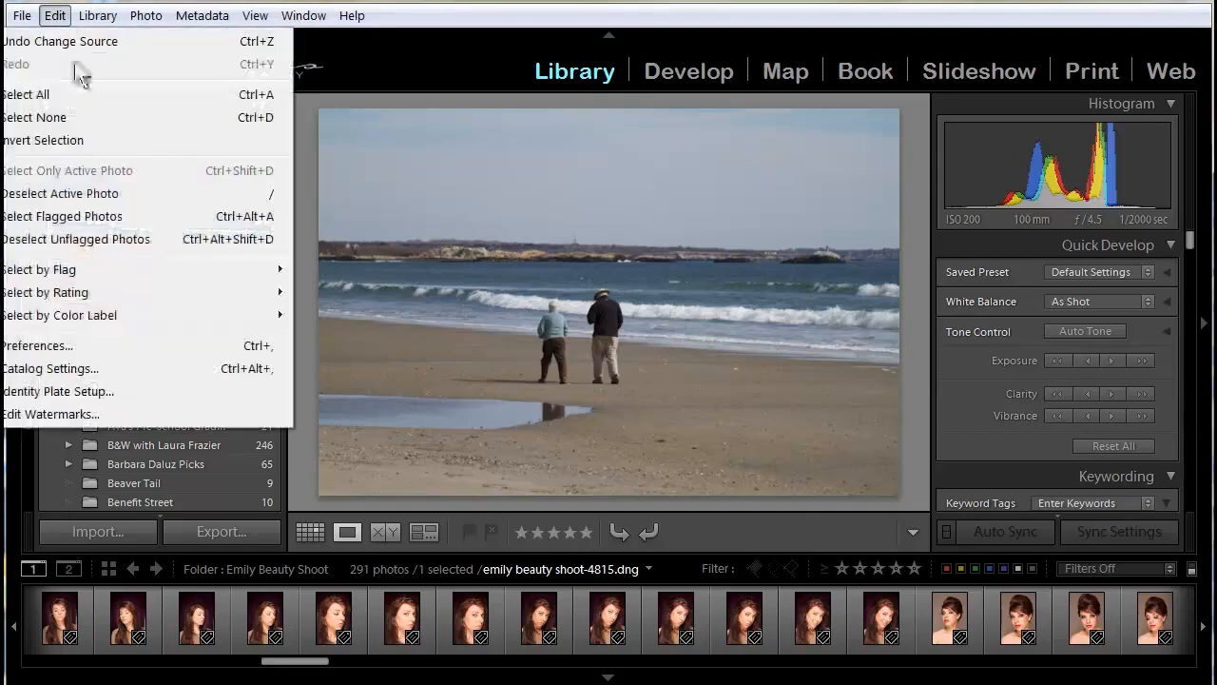
left_click(90, 370)
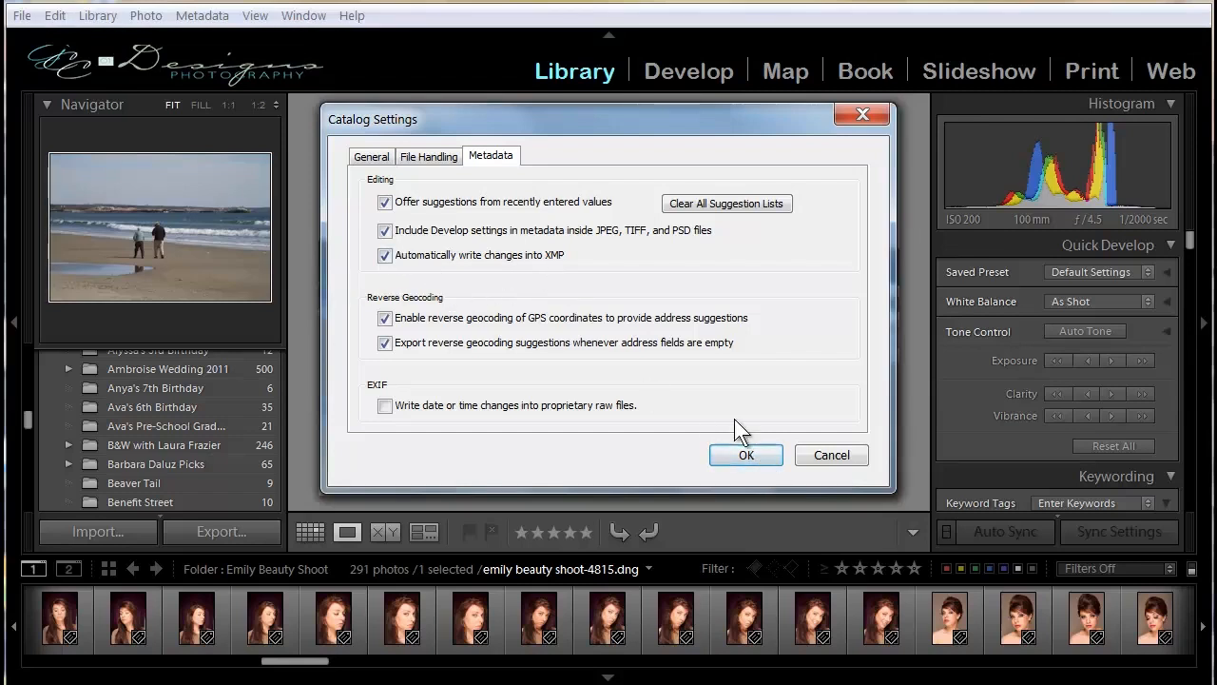
left_click(817, 460)
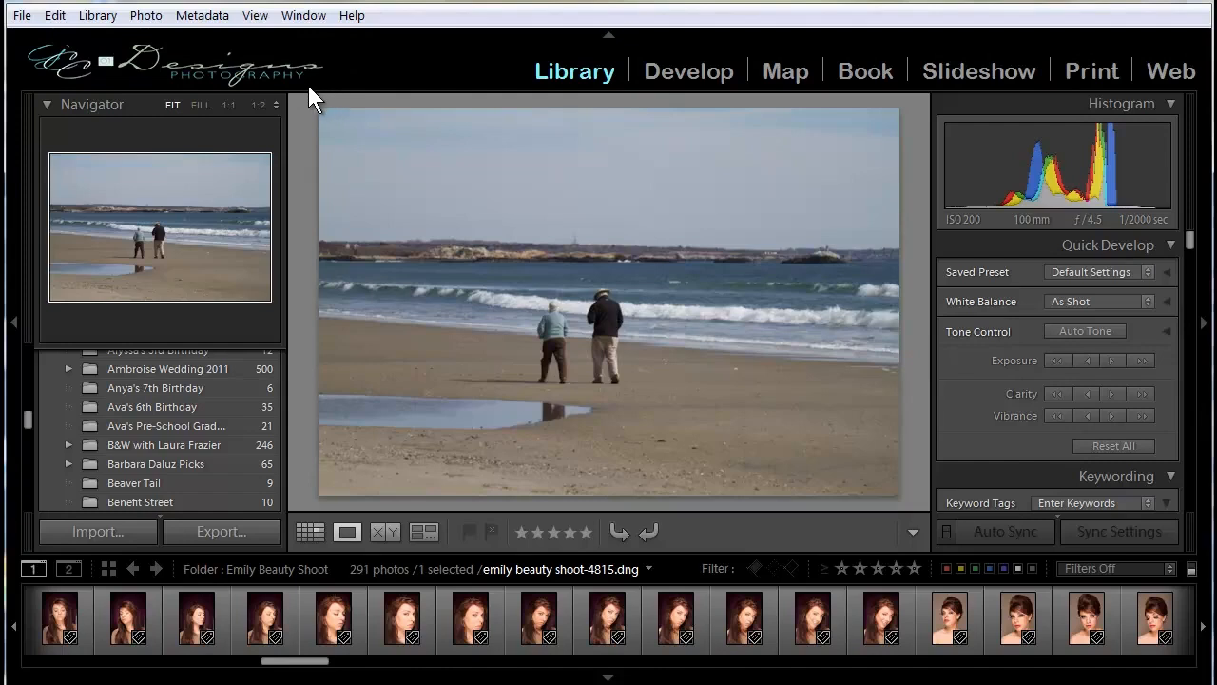
Open the Identity Plate Editor and look through the Logo 3 Formats folder for the cropped 57x350 logo file without loading it.
left_click(55, 16)
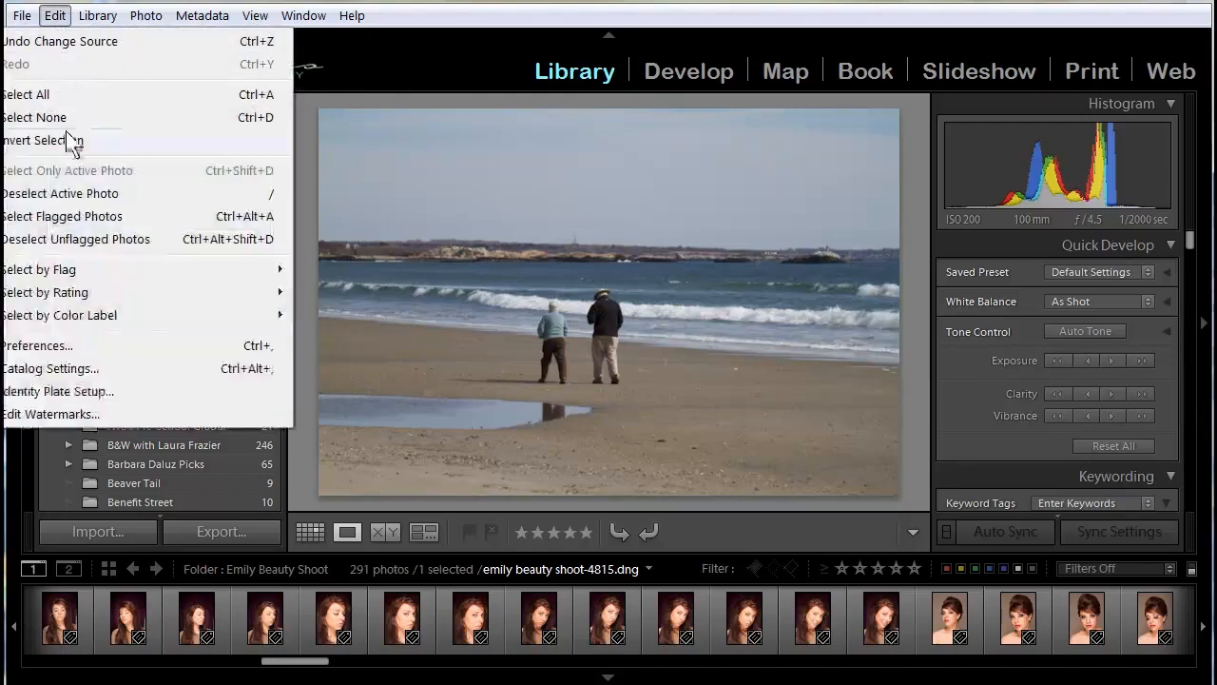
left_click(97, 390)
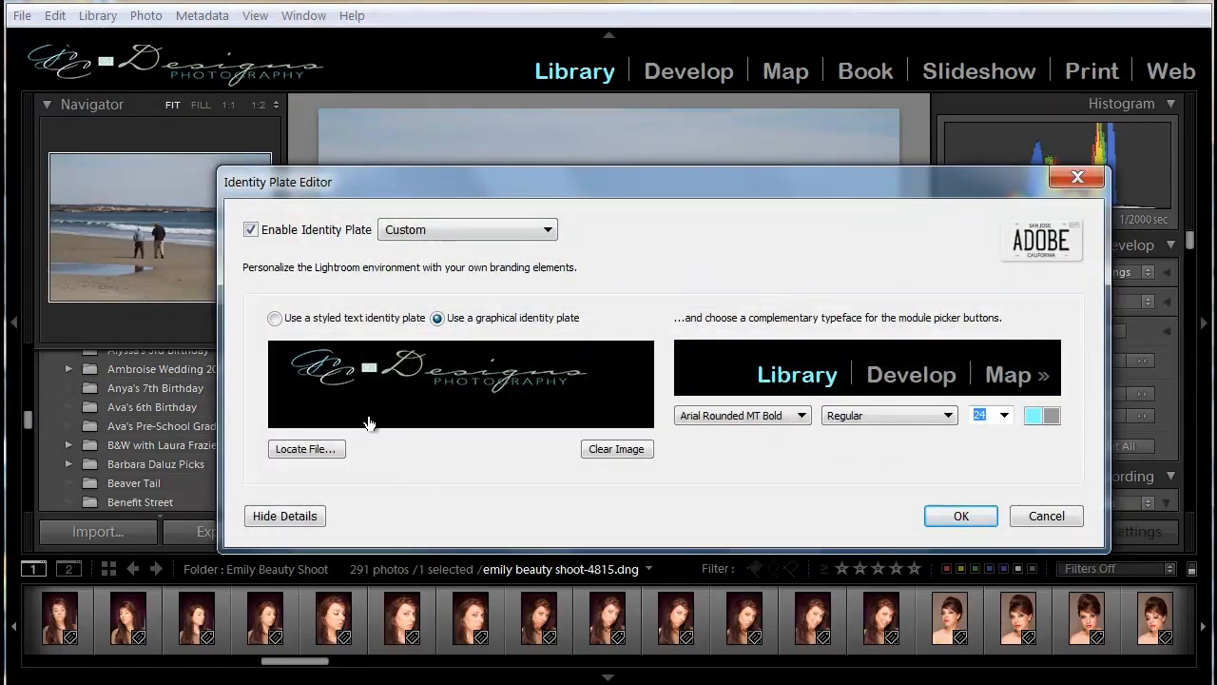
left_click(324, 451)
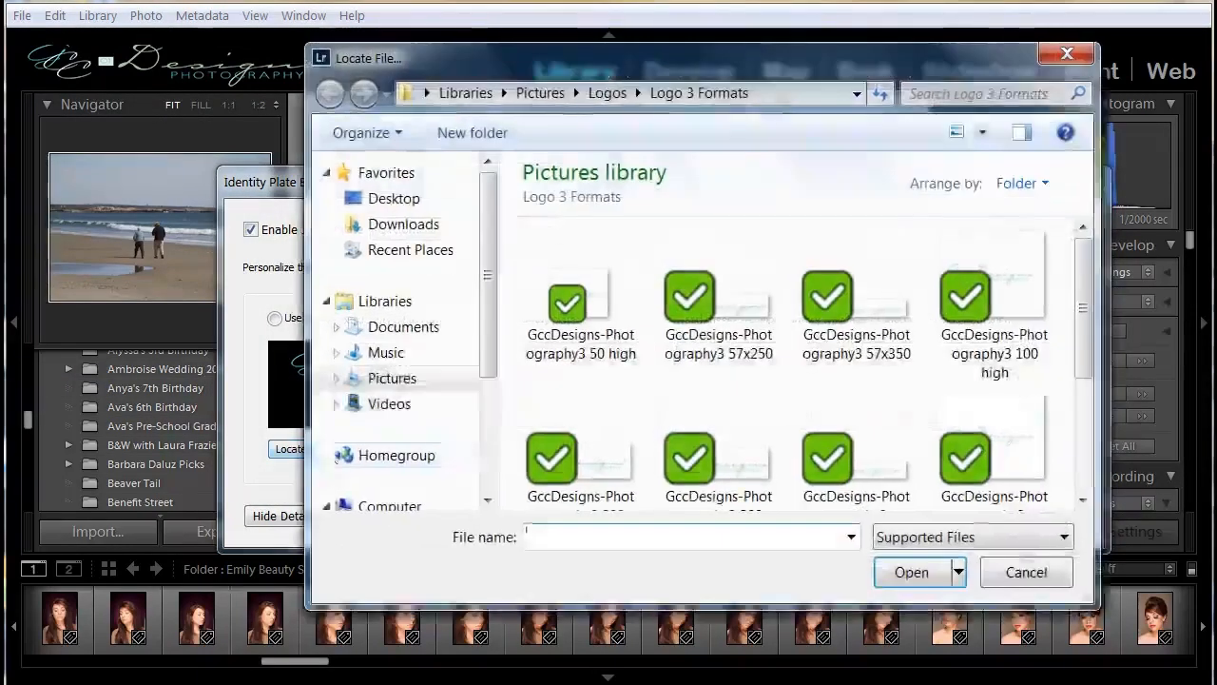
left_click(859, 480)
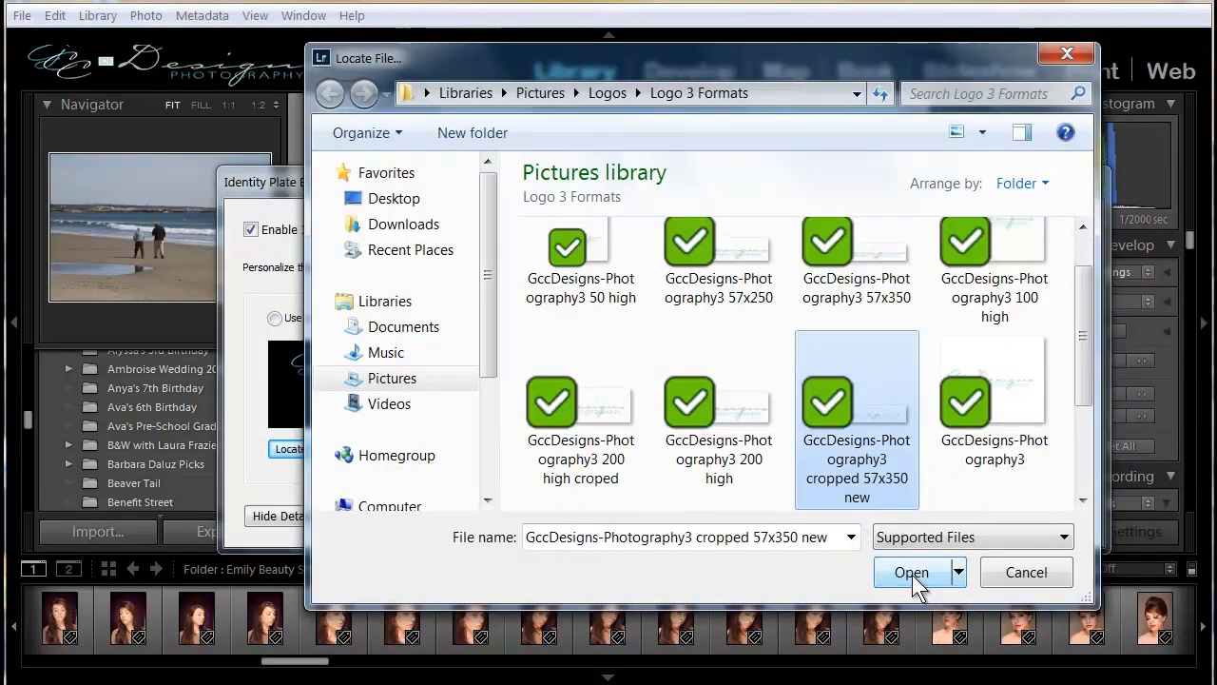
left_click(1029, 576)
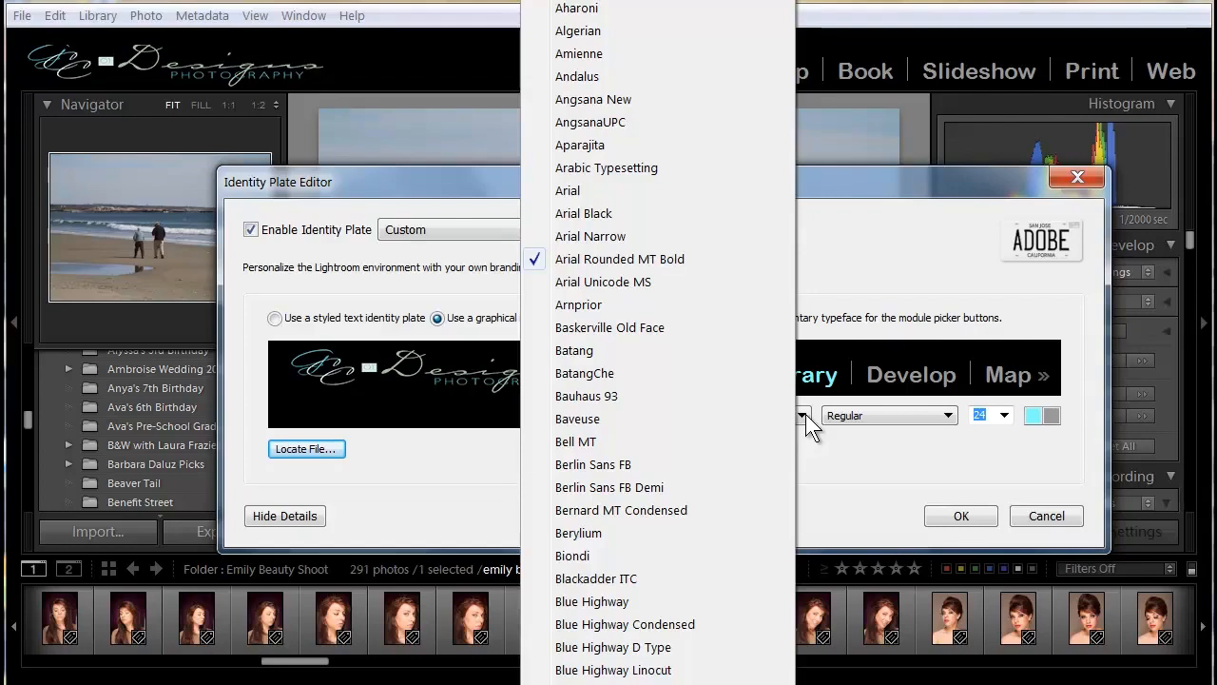
Review the typeface and colour choices for the module picker, and close the Identity Plate Editor without saving changes.
left_click(824, 438)
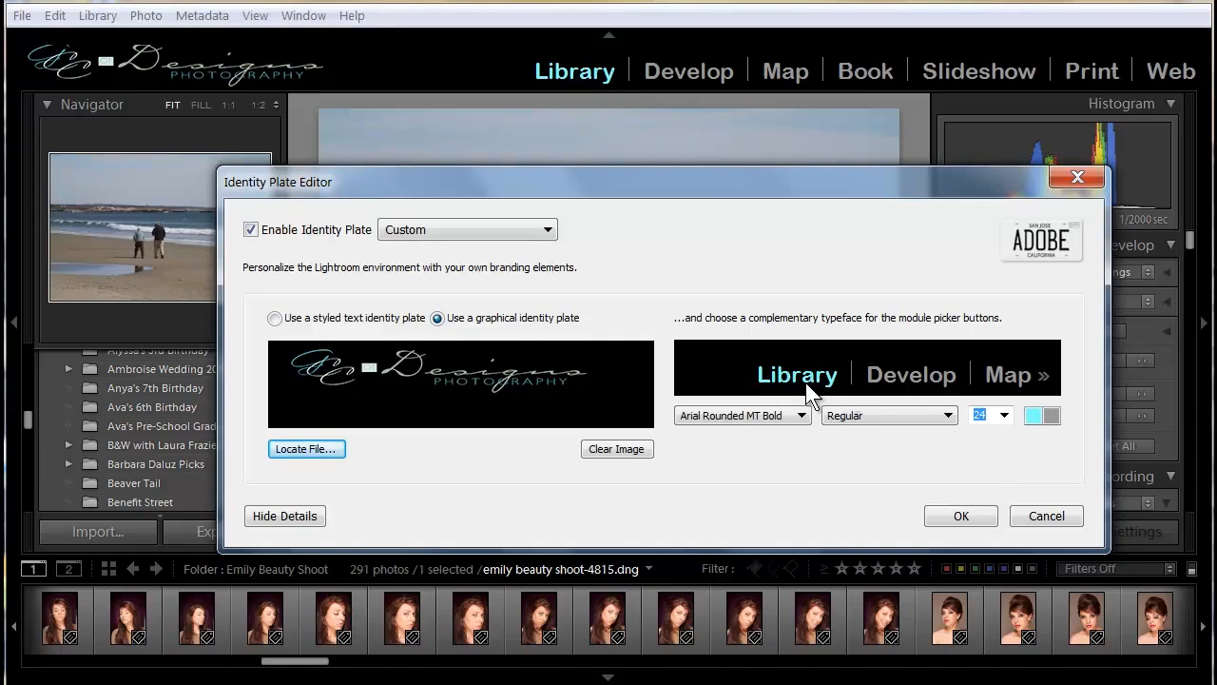
left_click(1032, 415)
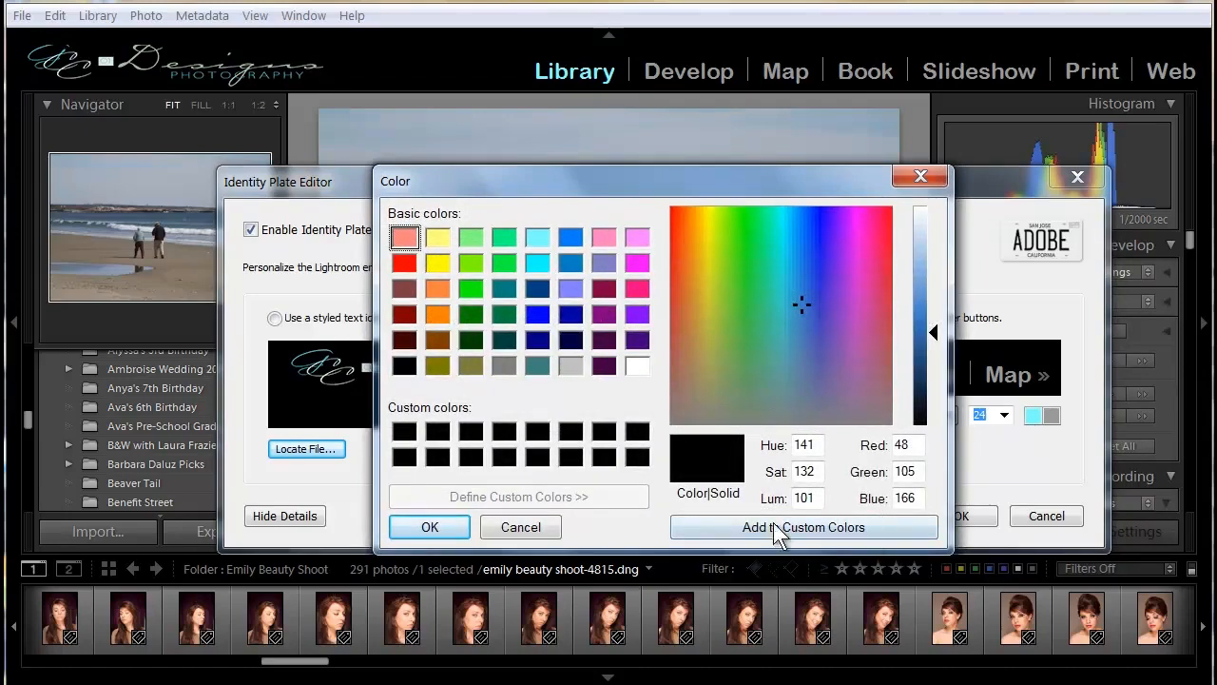
left_click(509, 528)
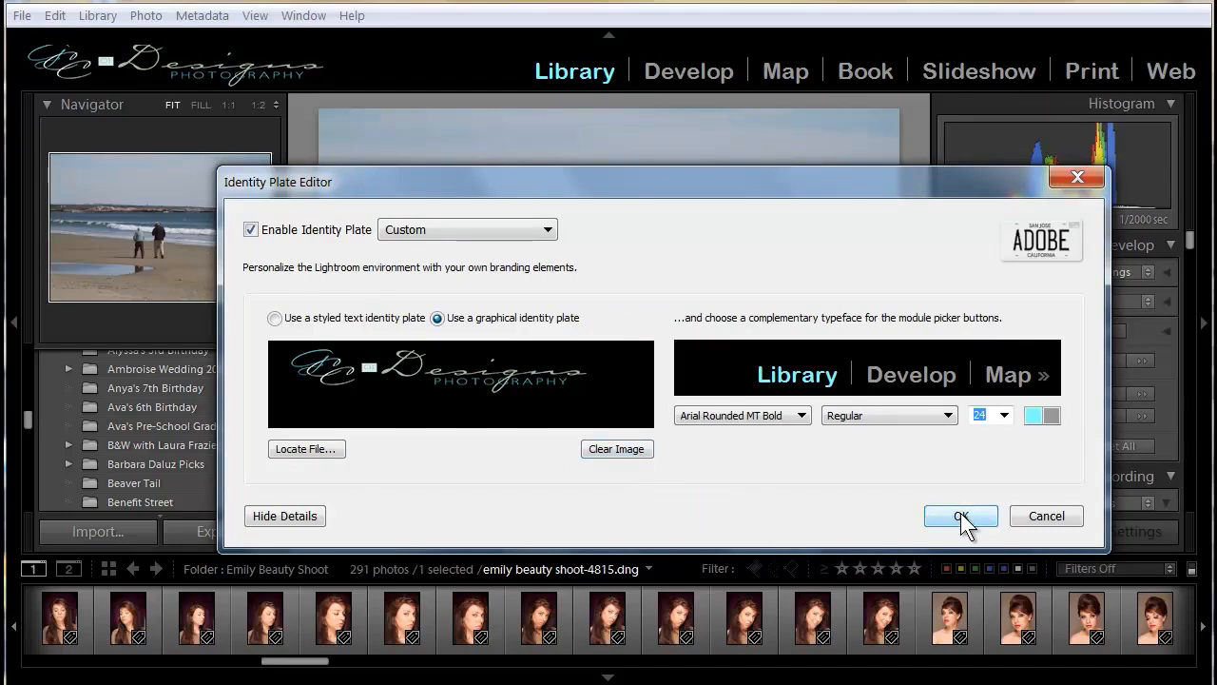
left_click(1045, 516)
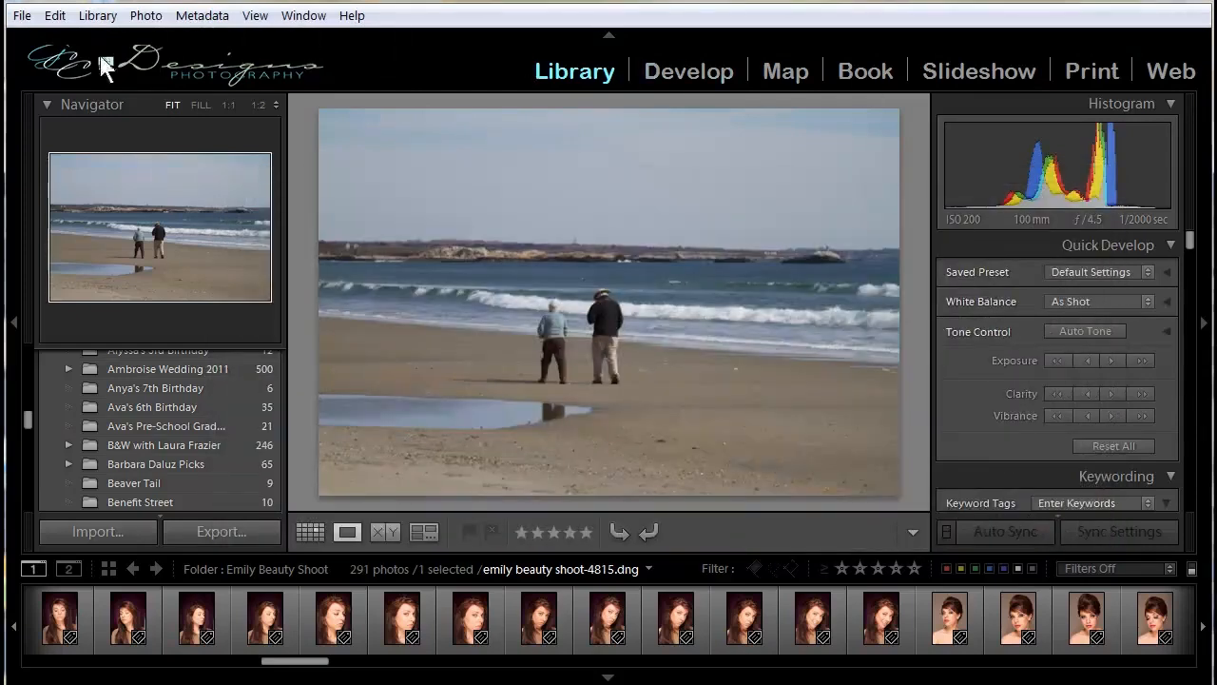